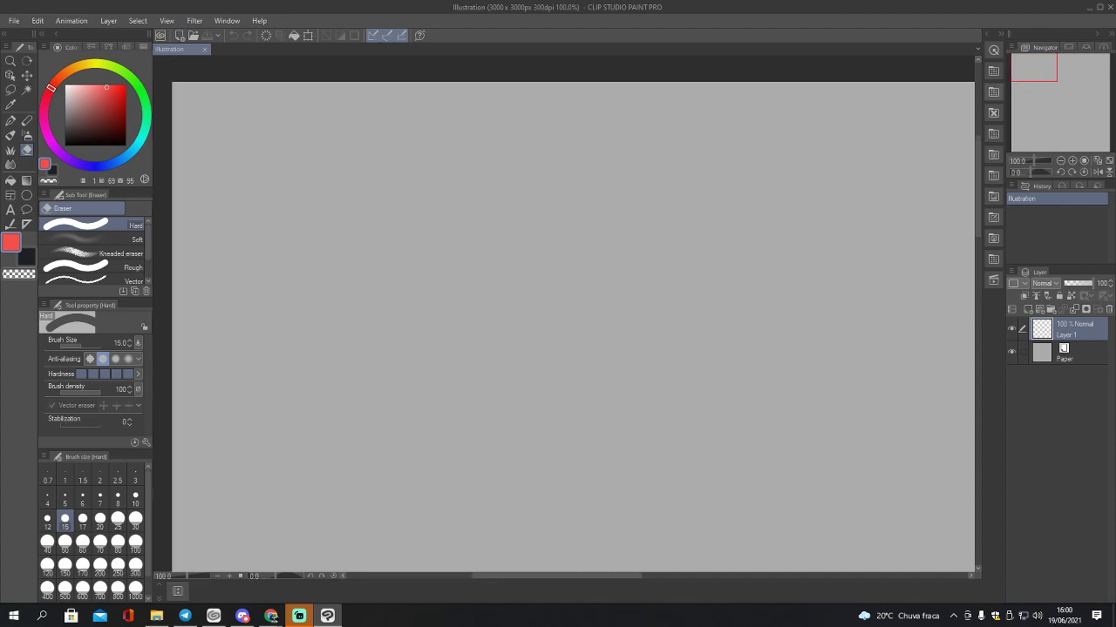
# Step: Activate the dark drawing colour and switch from the eraser to the Real G-Pen
pyautogui.moveTo(271, 616)
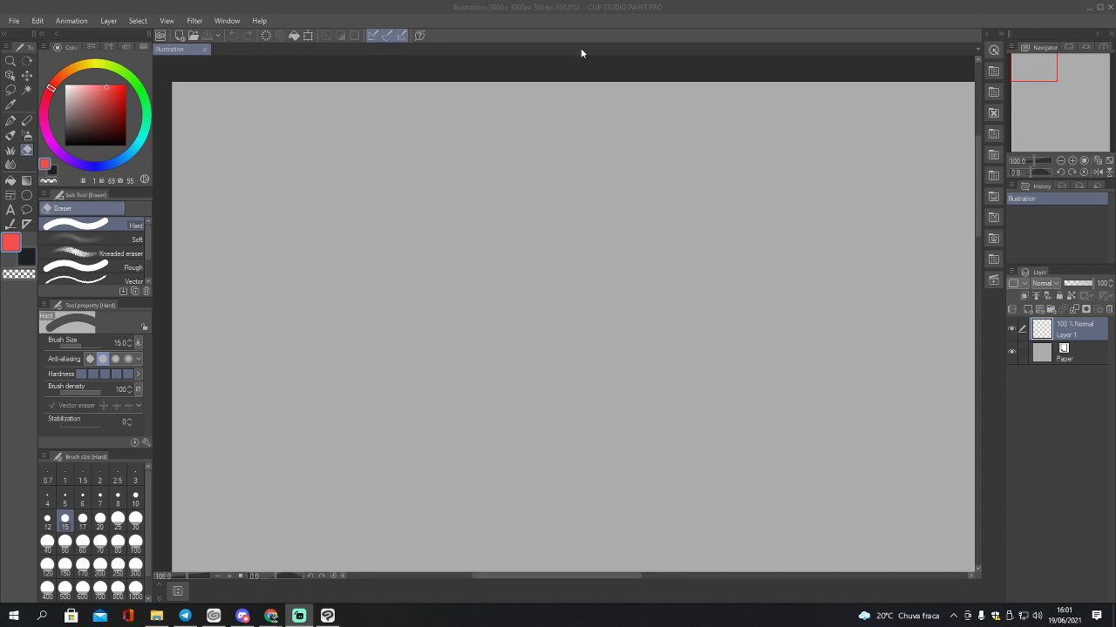
pyautogui.click(585, 12)
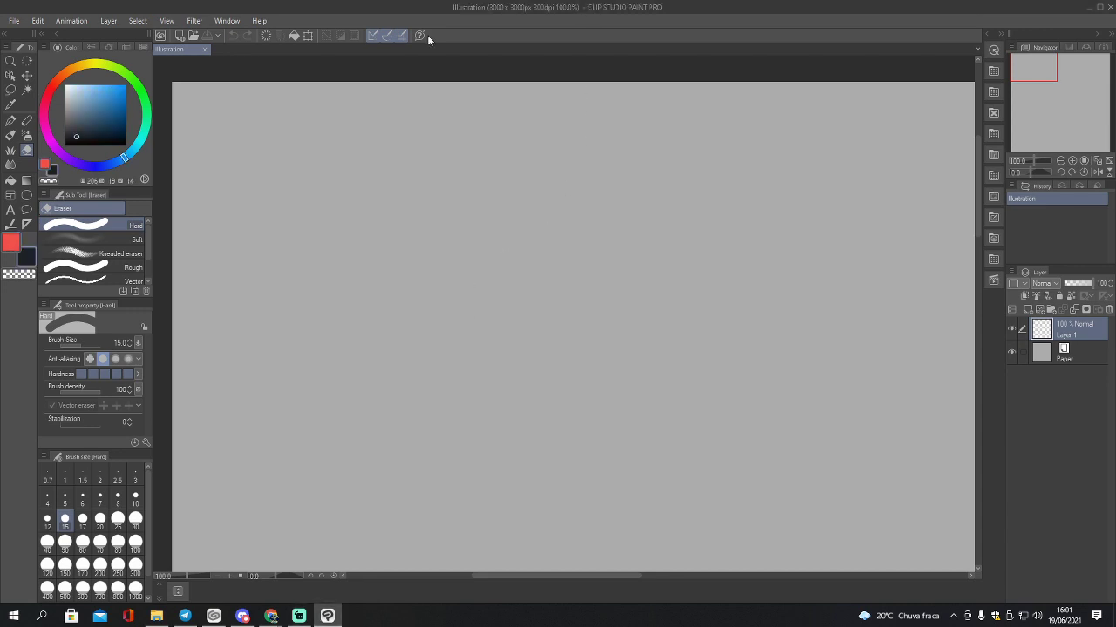
pyautogui.press('p')
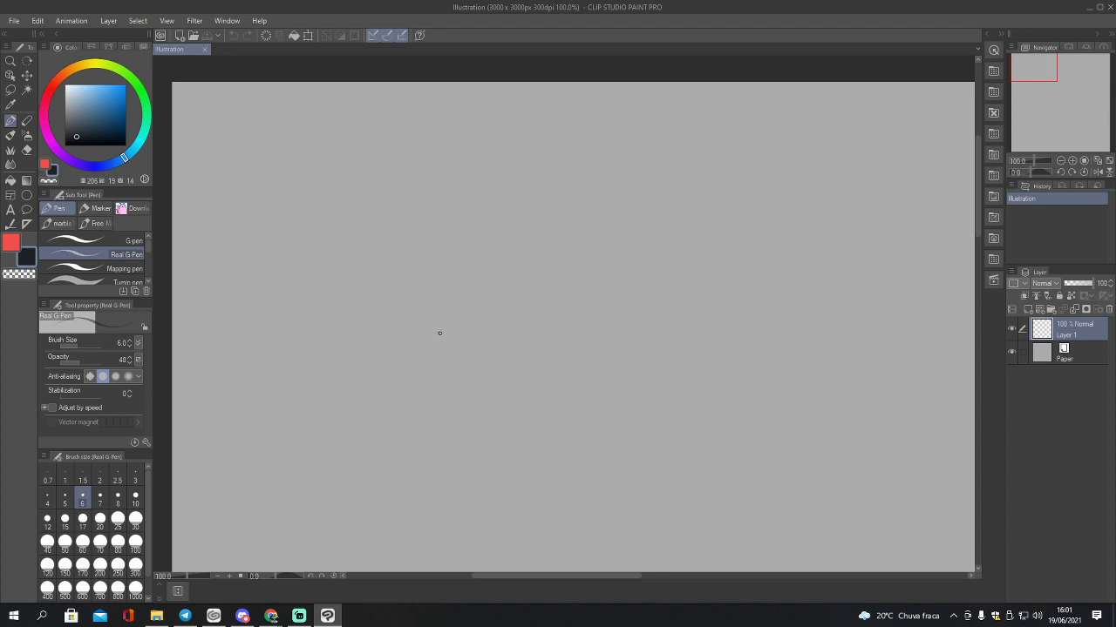
# Step: Create a new illustration from the copied image of Link and shrink its floating window to fit the picture
pyautogui.click(271, 617)
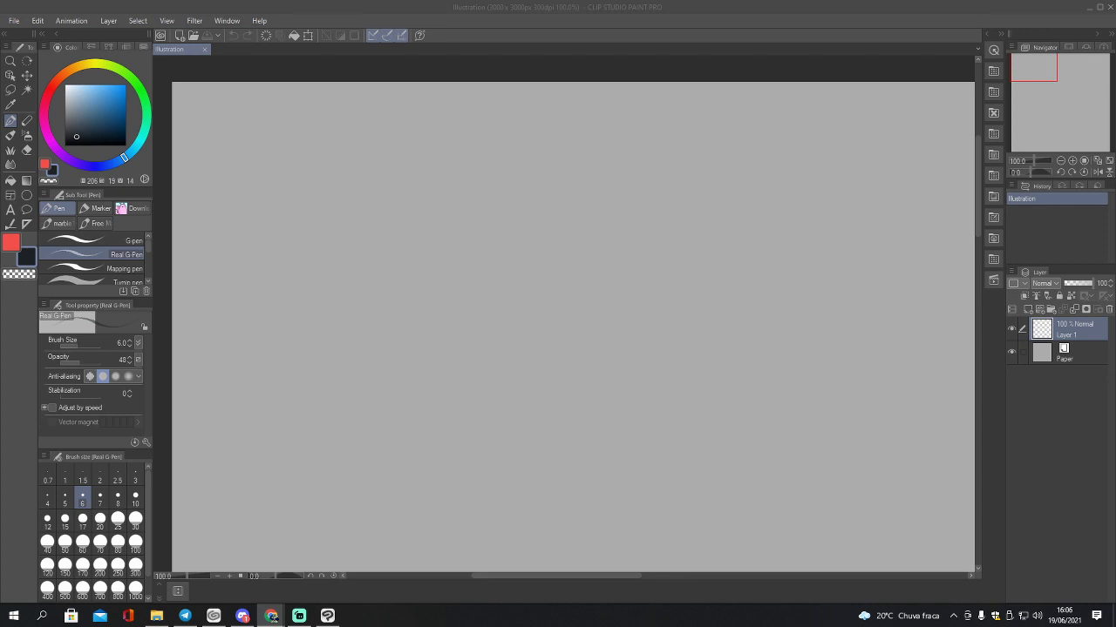
pyautogui.click(14, 20)
pyautogui.click(68, 50)
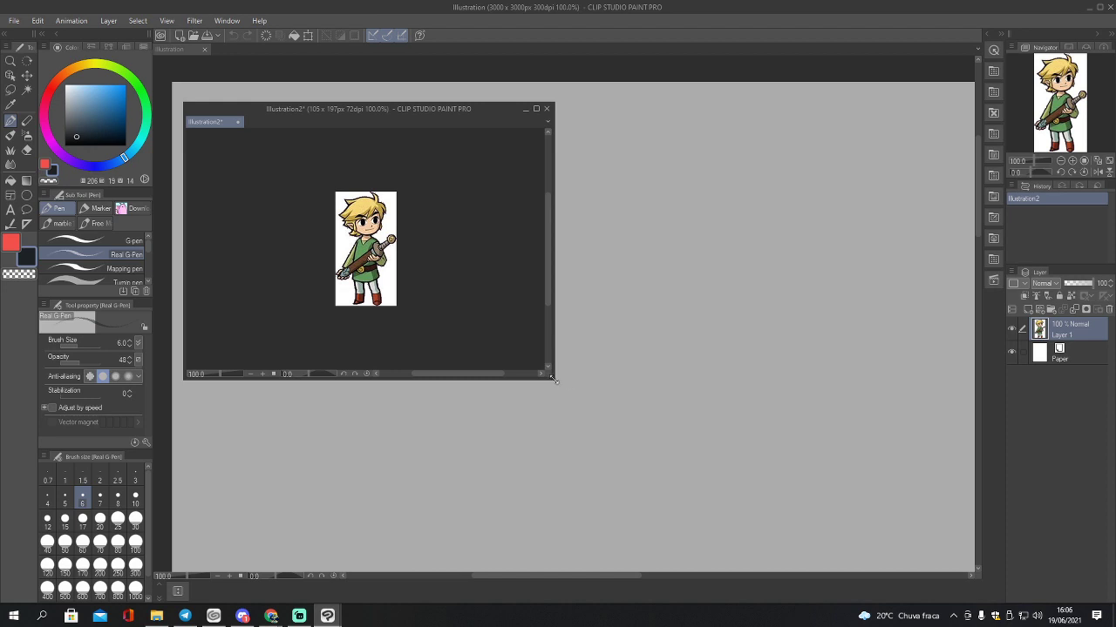
pyautogui.moveTo(555, 380); pyautogui.dragTo(278, 256)
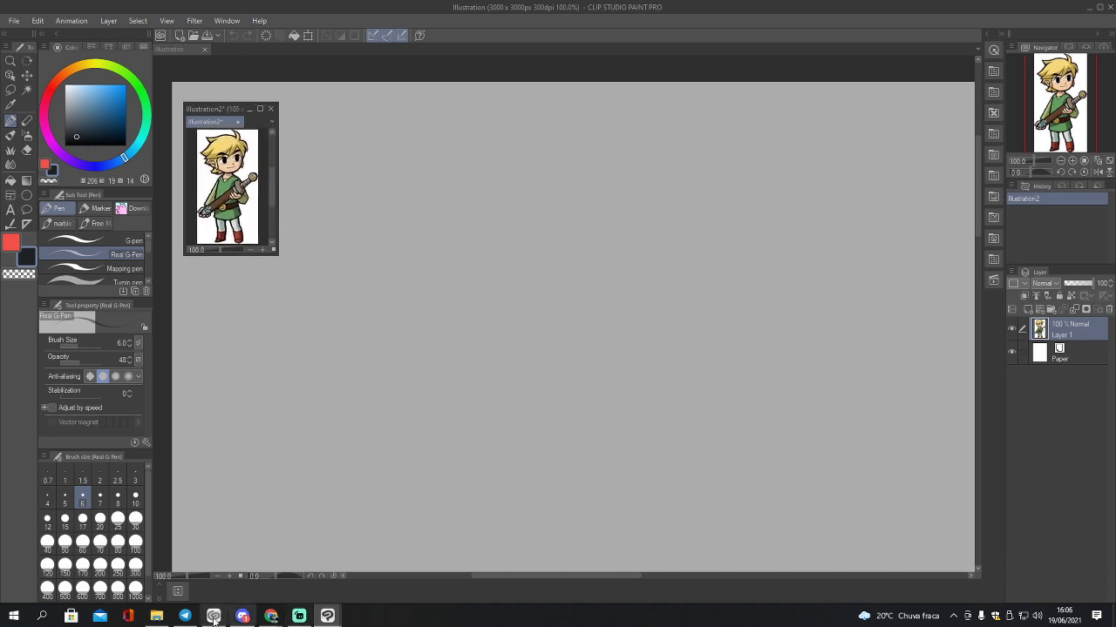
# Step: Open the reference image Waluigi_Itadaki_Street_DS_artwork from the Nintendo folder under Referencias
pyautogui.click(252, 617)
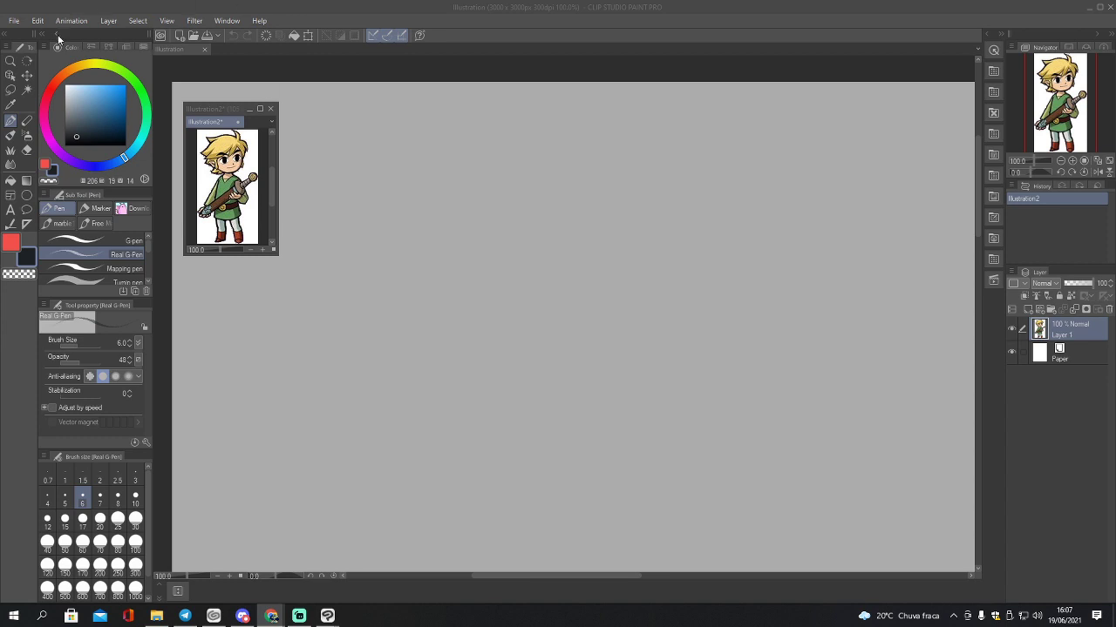
pyautogui.click(37, 20)
pyautogui.click(52, 60)
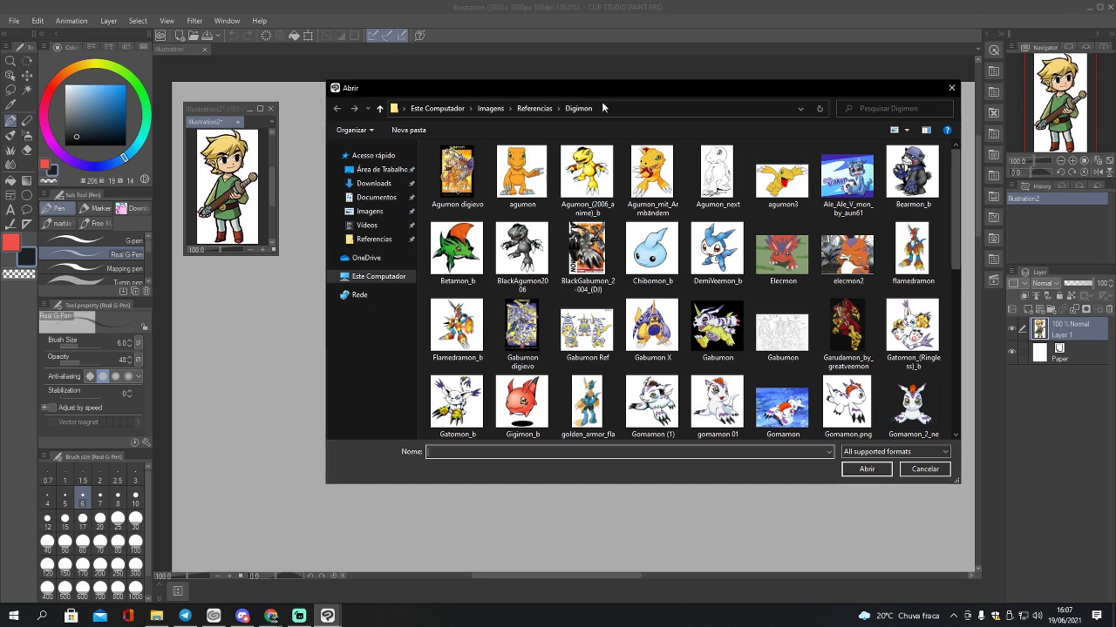
pyautogui.click(534, 109)
pyautogui.doubleClick(522, 319)
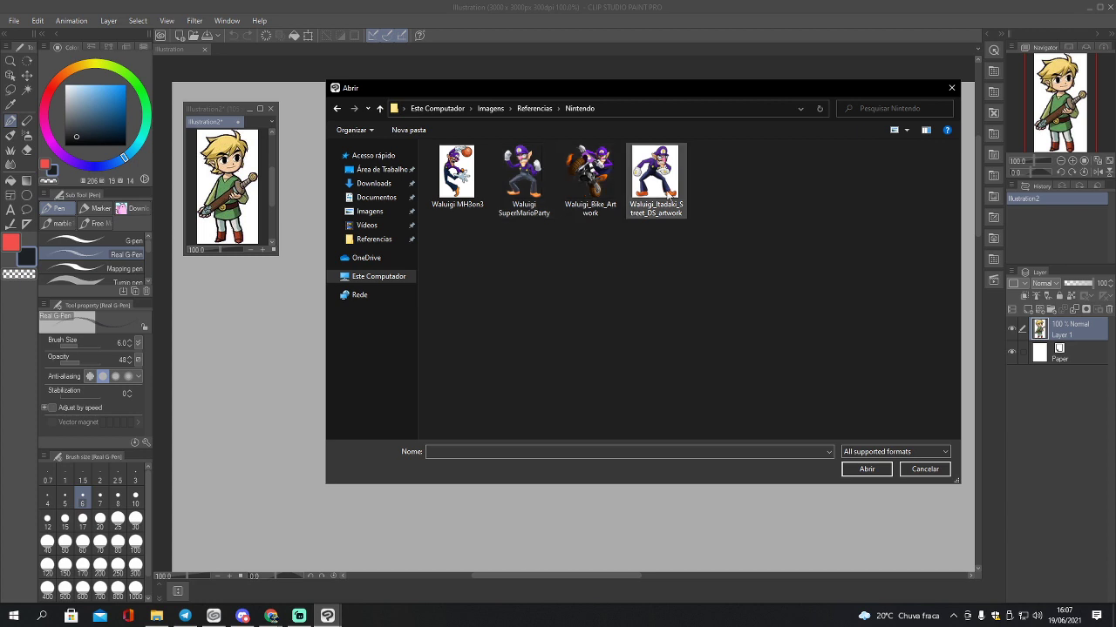
pyautogui.click(637, 190)
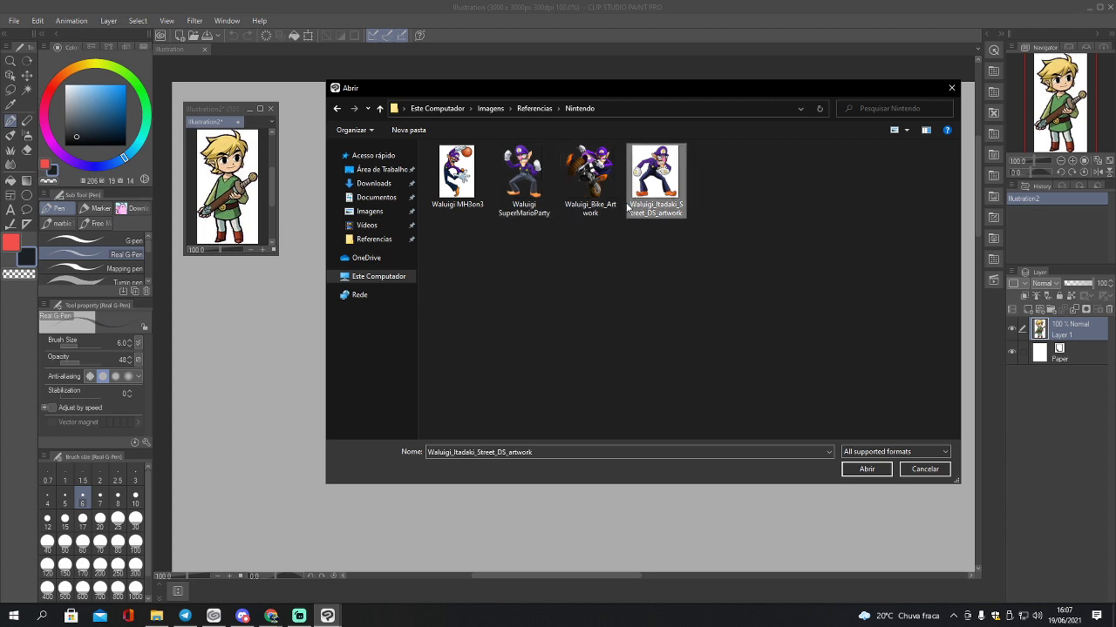
pyautogui.doubleClick(660, 203)
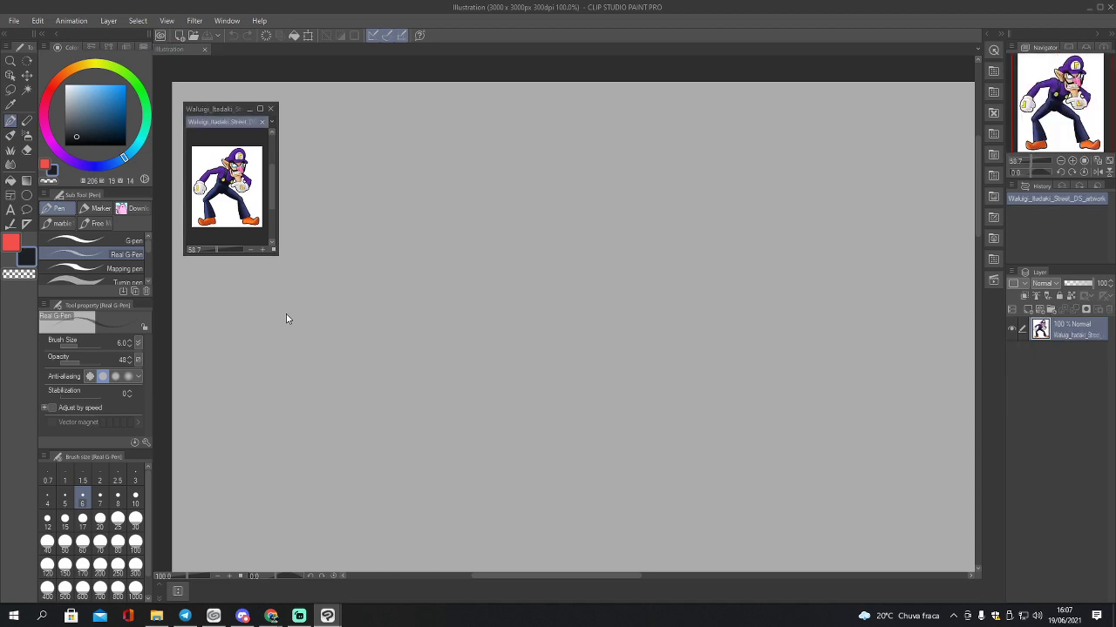
# Step: Detach the Waluigi image into its own window, show it at 100%, and shrink the window around the picture
pyautogui.moveTo(224, 121); pyautogui.dragTo(419, 279)
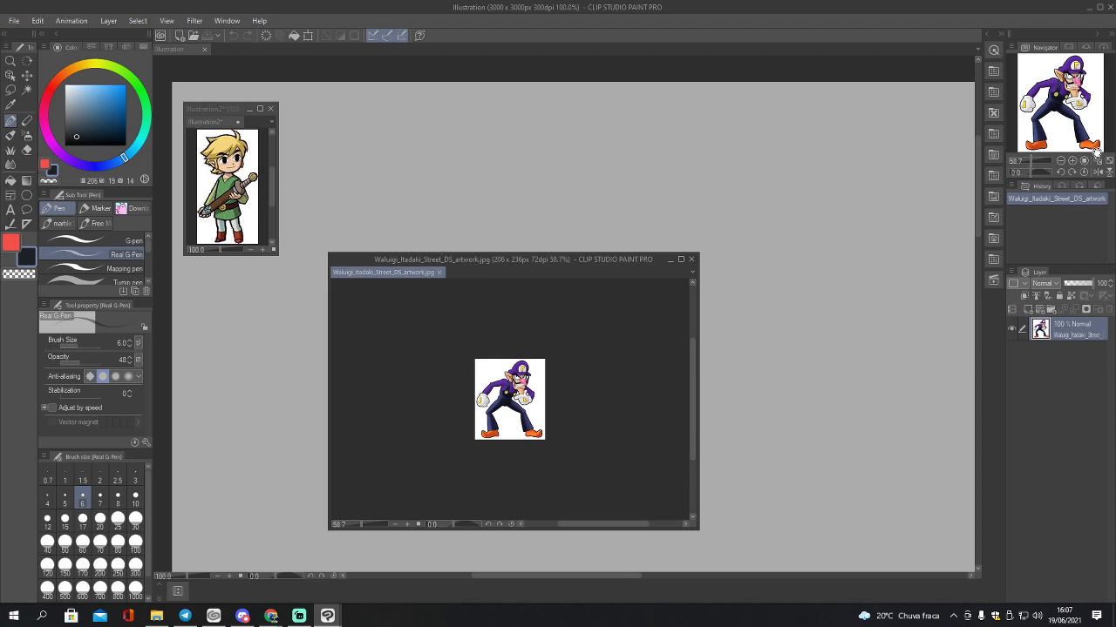
pyautogui.click(1083, 161)
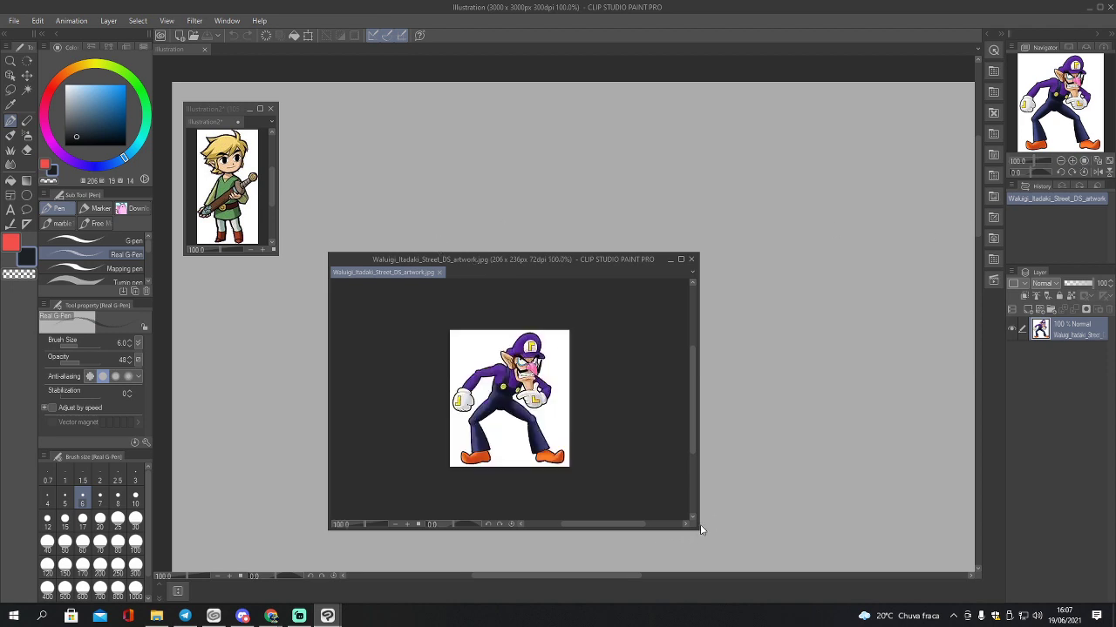
pyautogui.moveTo(701, 529); pyautogui.dragTo(467, 420)
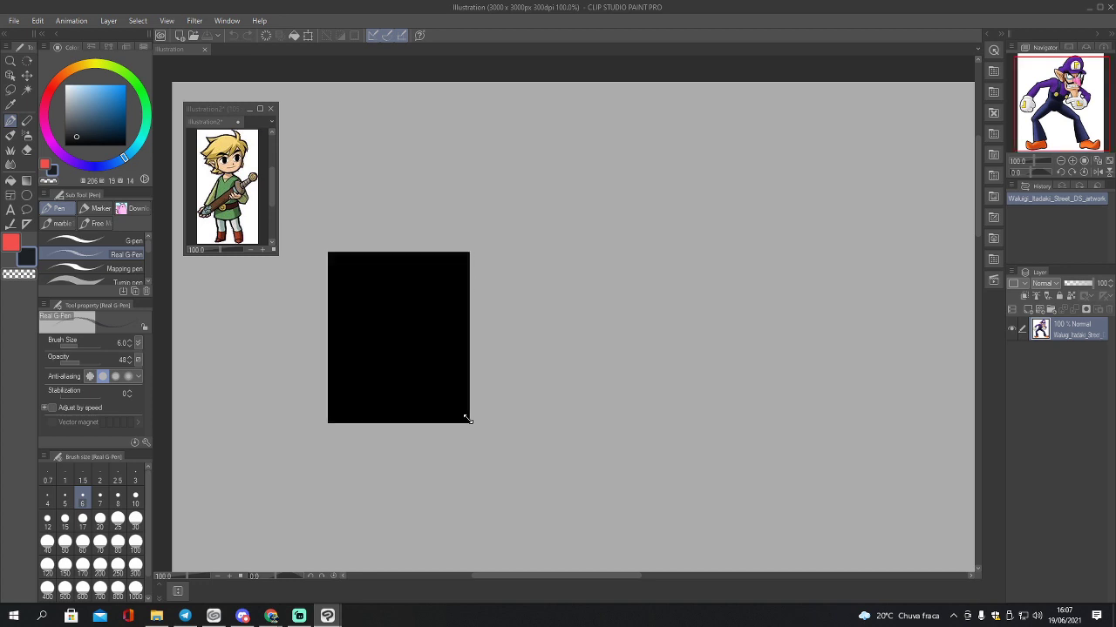
# Step: Stack the two reference windows with Link above Waluigi at the canvas edge, and make the main illustration active
pyautogui.moveTo(384, 260); pyautogui.dragTo(231, 261)
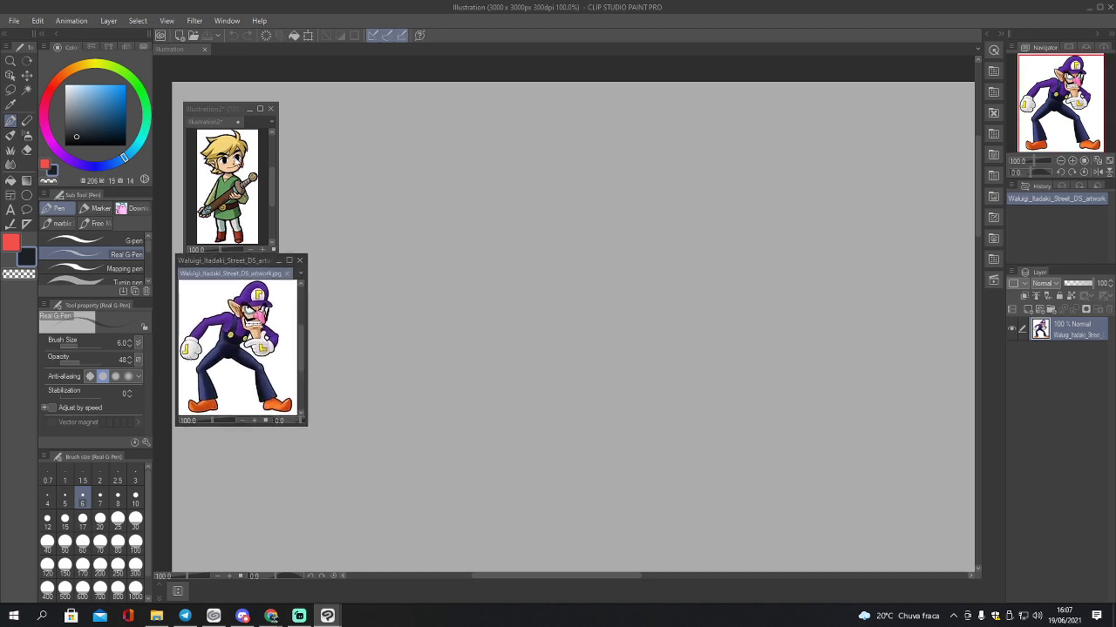
pyautogui.moveTo(223, 108); pyautogui.dragTo(209, 77)
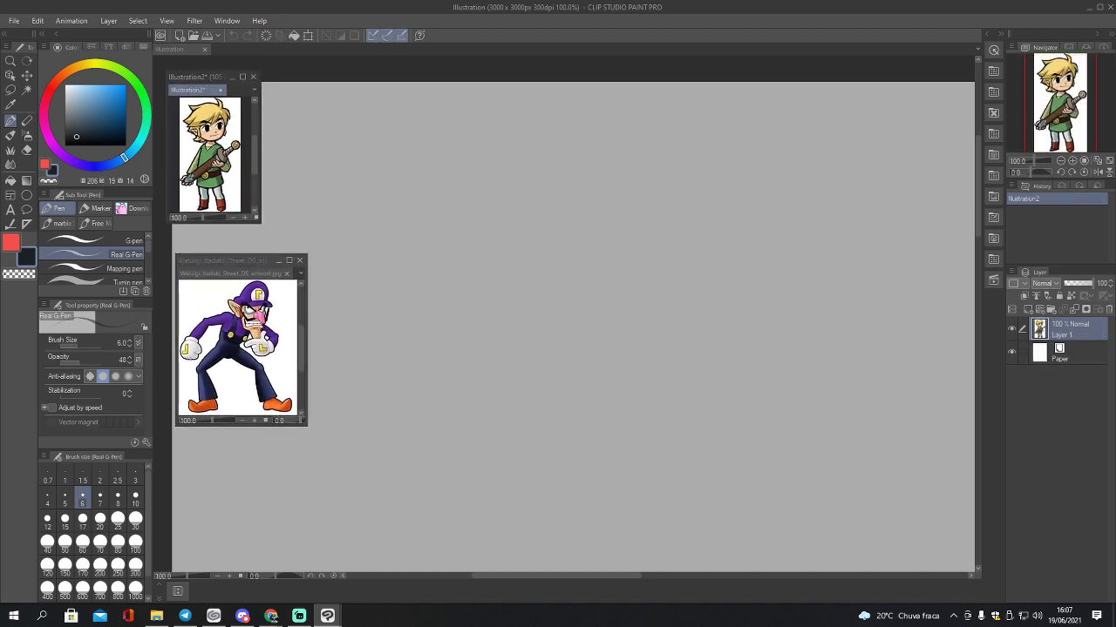
pyautogui.moveTo(237, 261); pyautogui.dragTo(230, 220)
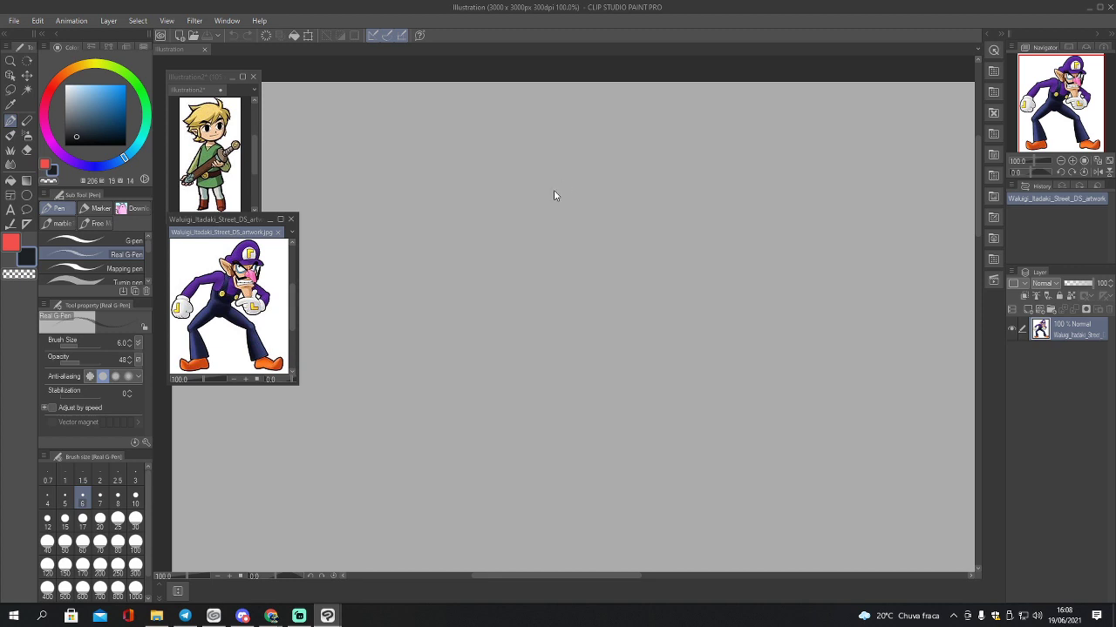
pyautogui.click(487, 233)
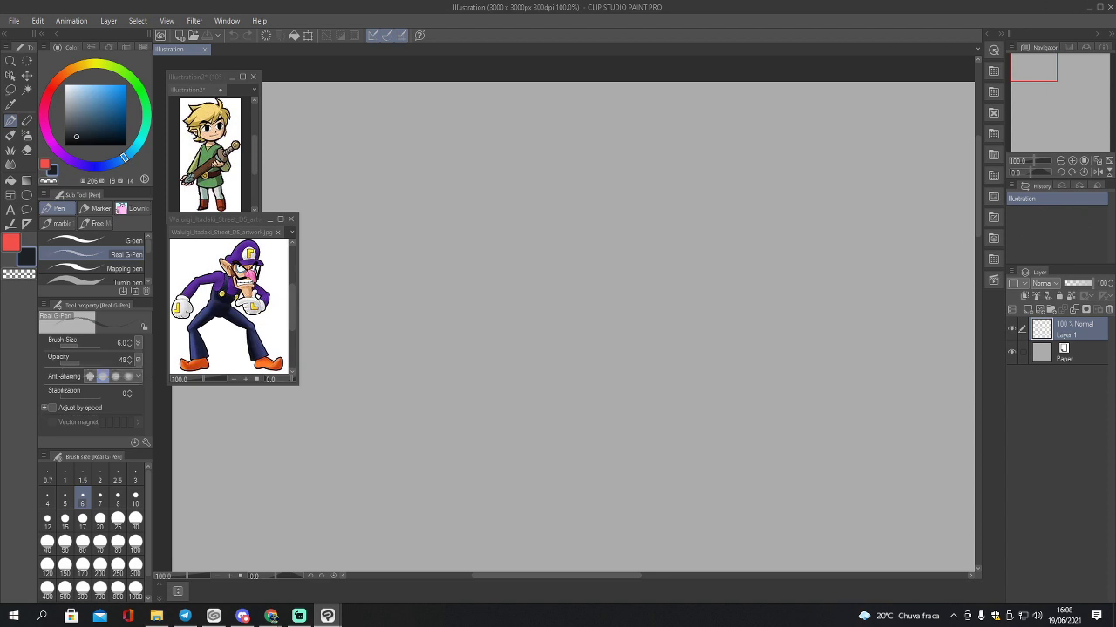
pyautogui.click(271, 617)
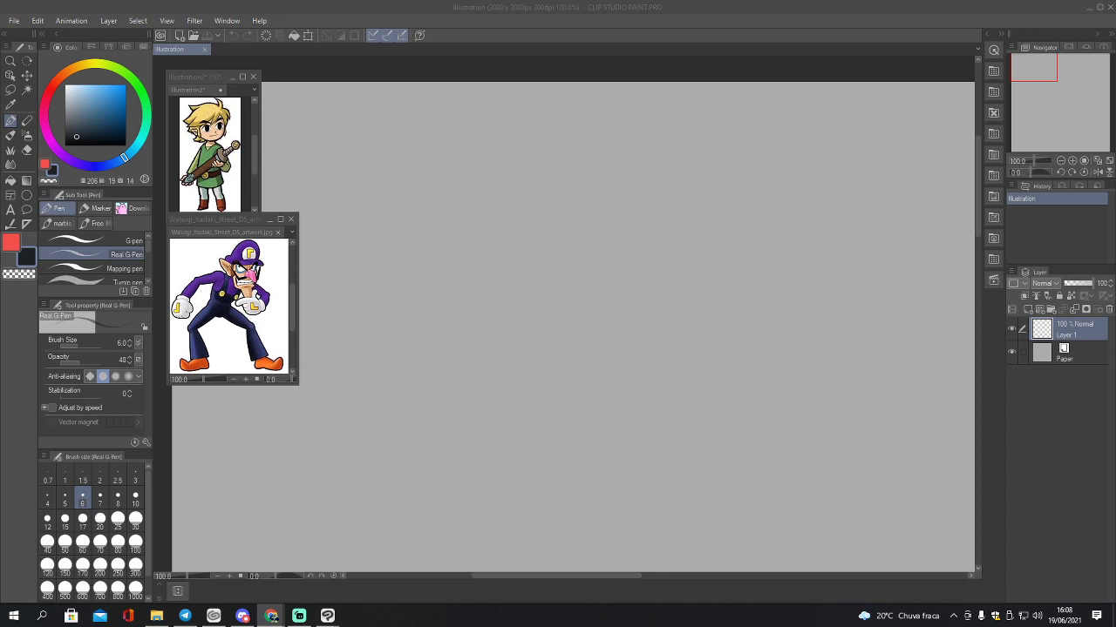
pyautogui.click(510, 248)
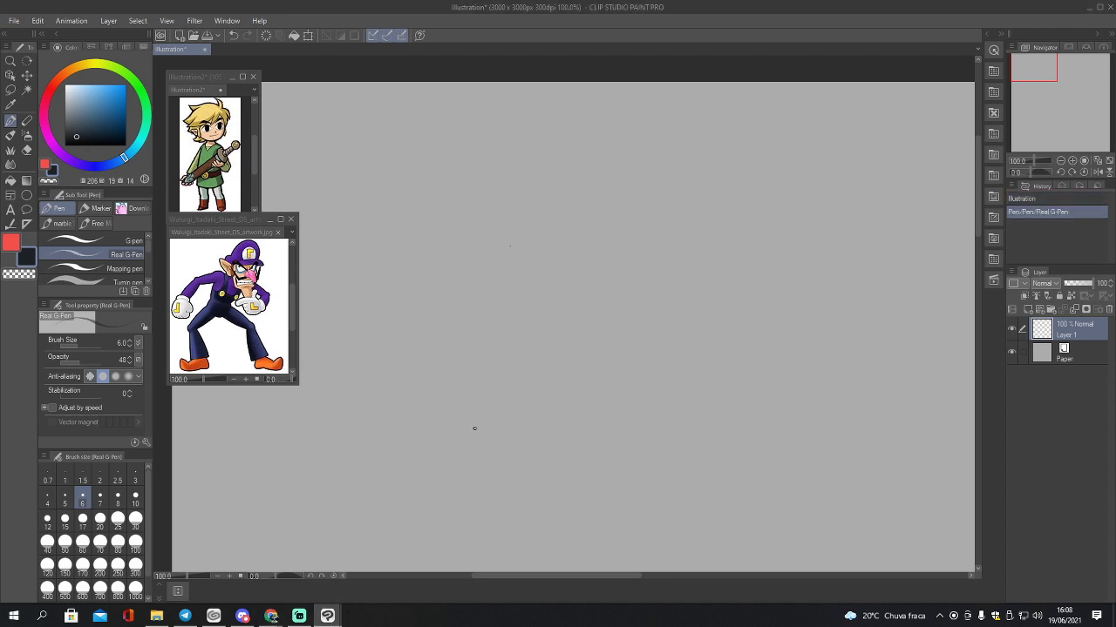
pyautogui.hotkey('ctrl', 'z')
pyautogui.moveTo(542, 266)
pyautogui.mouseDown()
pyautogui.moveTo(531, 298)
pyautogui.moveTo(613, 331)
pyautogui.mouseUp()
pyautogui.hotkey('ctrl', 'z')
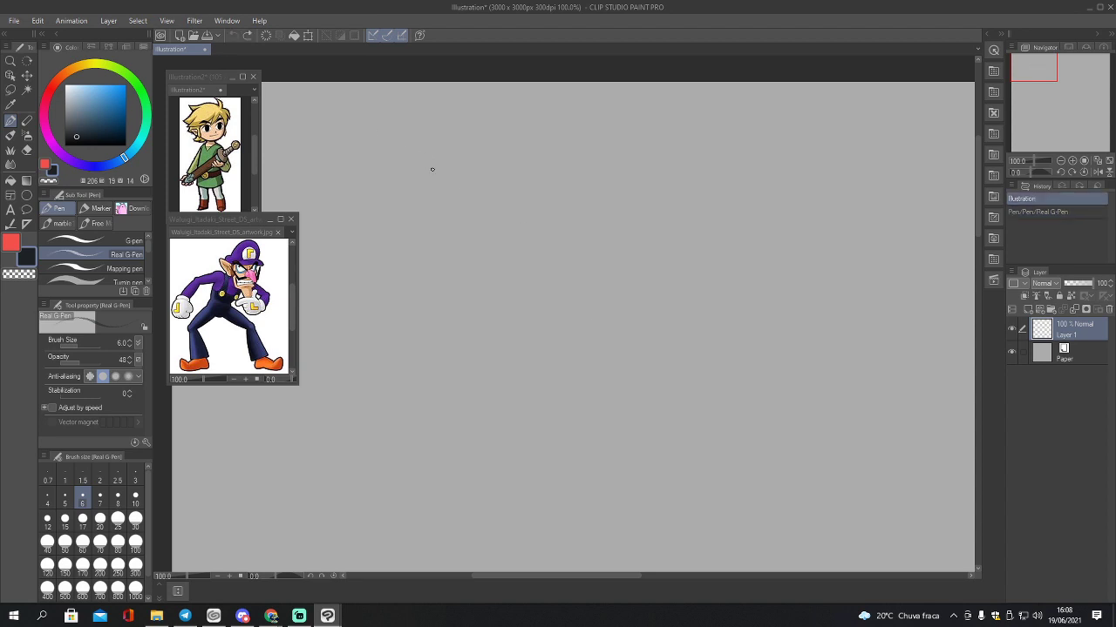
# Step: Sketch a rough circle for the head on Layer 1 beside the reference images
pyautogui.moveTo(494, 227)
pyautogui.mouseDown()
pyautogui.moveTo(498, 274)
pyautogui.moveTo(527, 215)
pyautogui.moveTo(549, 223)
pyautogui.moveTo(537, 280)
pyautogui.moveTo(484, 264)
pyautogui.moveTo(531, 284)
pyautogui.mouseUp()
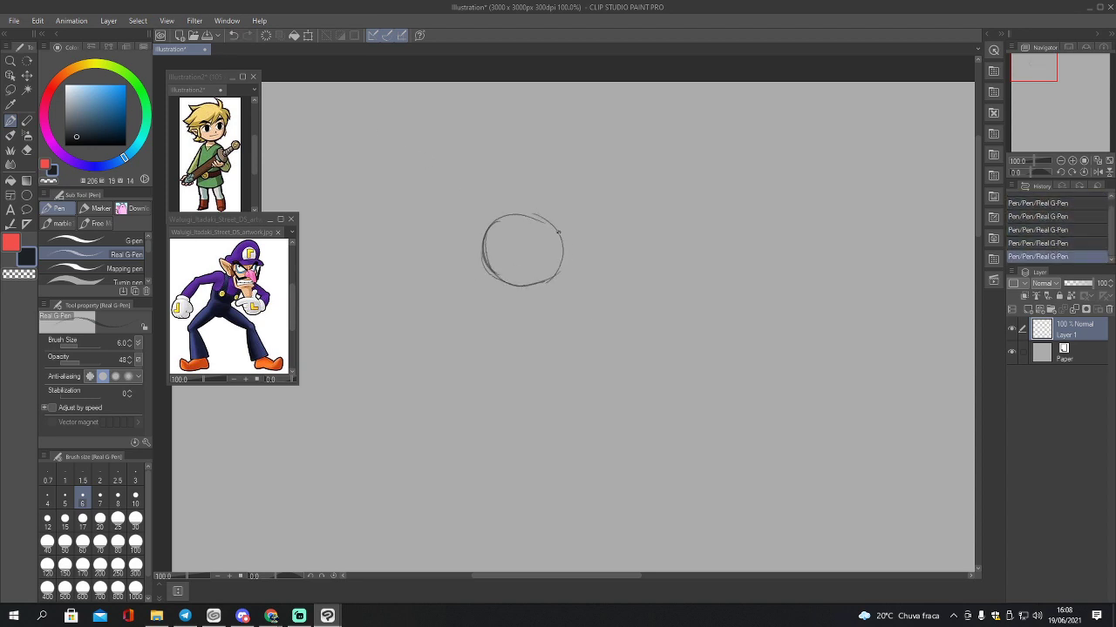
pyautogui.moveTo(464, 183)
pyautogui.mouseDown()
pyautogui.moveTo(440, 288)
pyautogui.moveTo(517, 165)
pyautogui.mouseUp()
pyautogui.moveTo(495, 193); pyautogui.dragTo(443, 351)
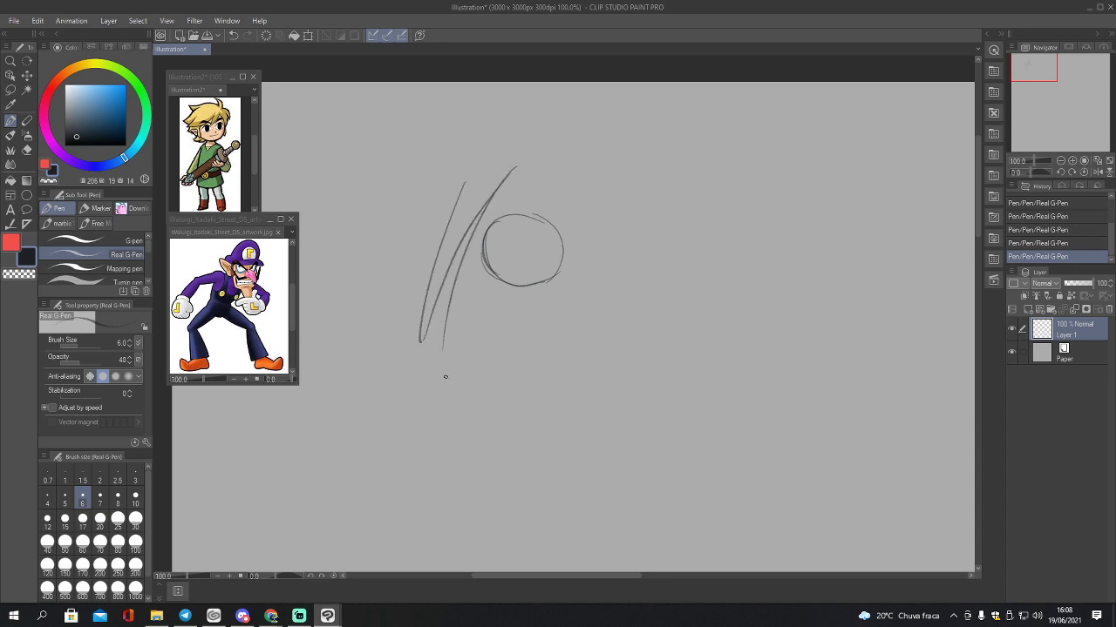
pyautogui.hotkey('ctrl', 'z')
pyautogui.hotkey('ctrl', 'z')
pyautogui.hotkey('ctrl', 'z')
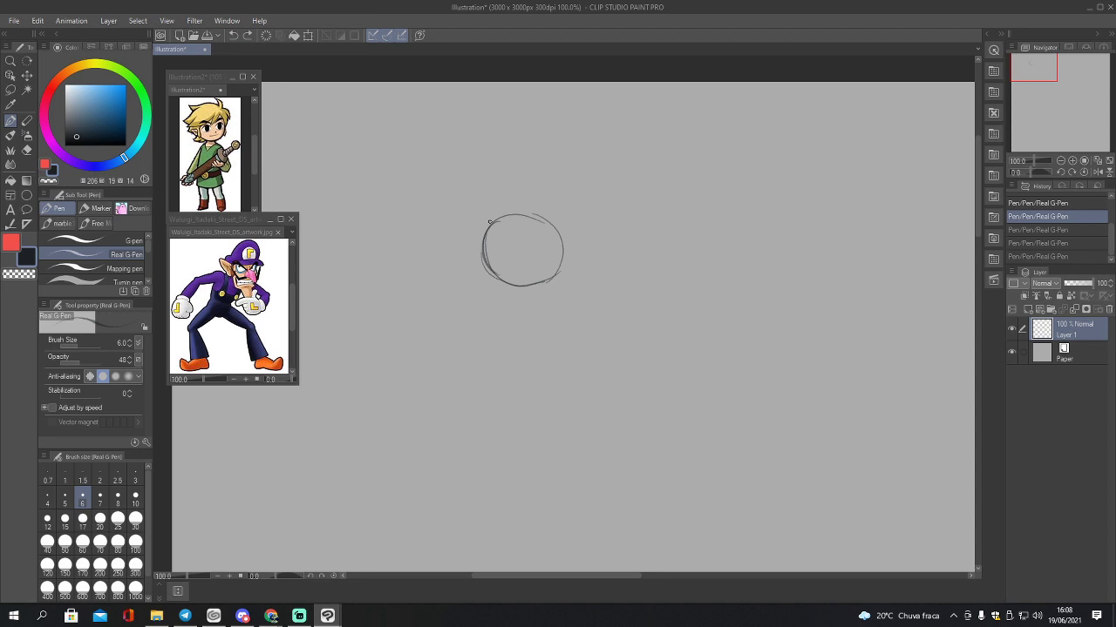
# Step: Sketch the long pointed jaw and chin below the head circle and a pointed ear behind it
pyautogui.moveTo(489, 223)
pyautogui.mouseDown()
pyautogui.moveTo(485, 259)
pyautogui.moveTo(503, 288)
pyautogui.moveTo(495, 283)
pyautogui.moveTo(552, 329)
pyautogui.mouseUp()
pyautogui.moveTo(553, 291); pyautogui.dragTo(550, 331)
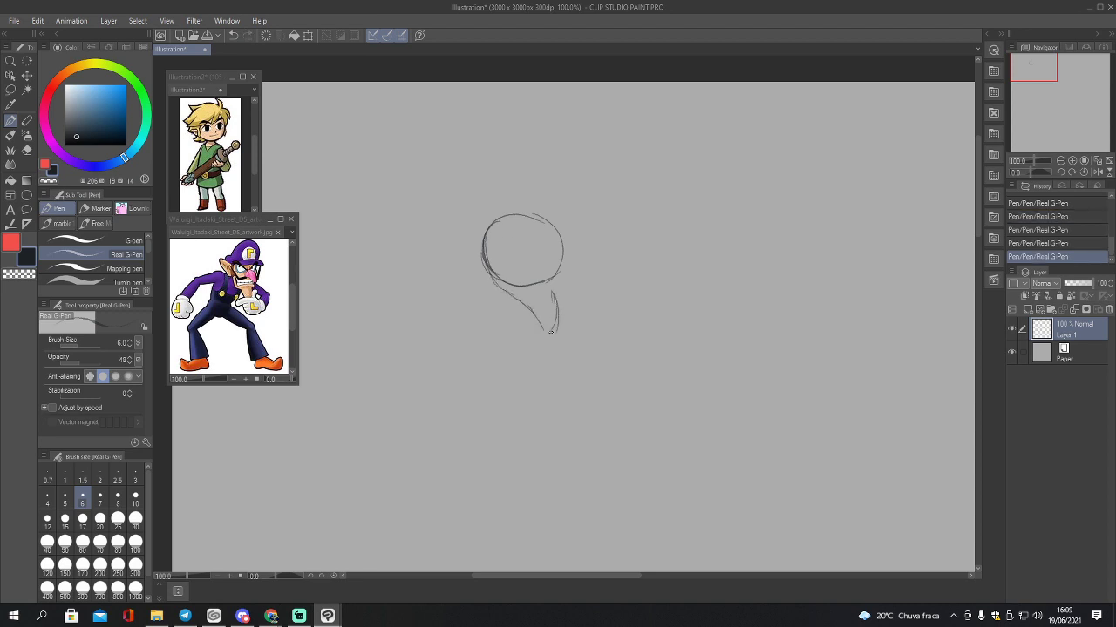
pyautogui.moveTo(523, 295)
pyautogui.mouseDown()
pyautogui.moveTo(546, 332)
pyautogui.moveTo(554, 312)
pyautogui.mouseUp()
pyautogui.moveTo(499, 288)
pyautogui.mouseDown()
pyautogui.moveTo(484, 250)
pyautogui.moveTo(509, 299)
pyautogui.moveTo(450, 224)
pyautogui.moveTo(487, 267)
pyautogui.mouseUp()
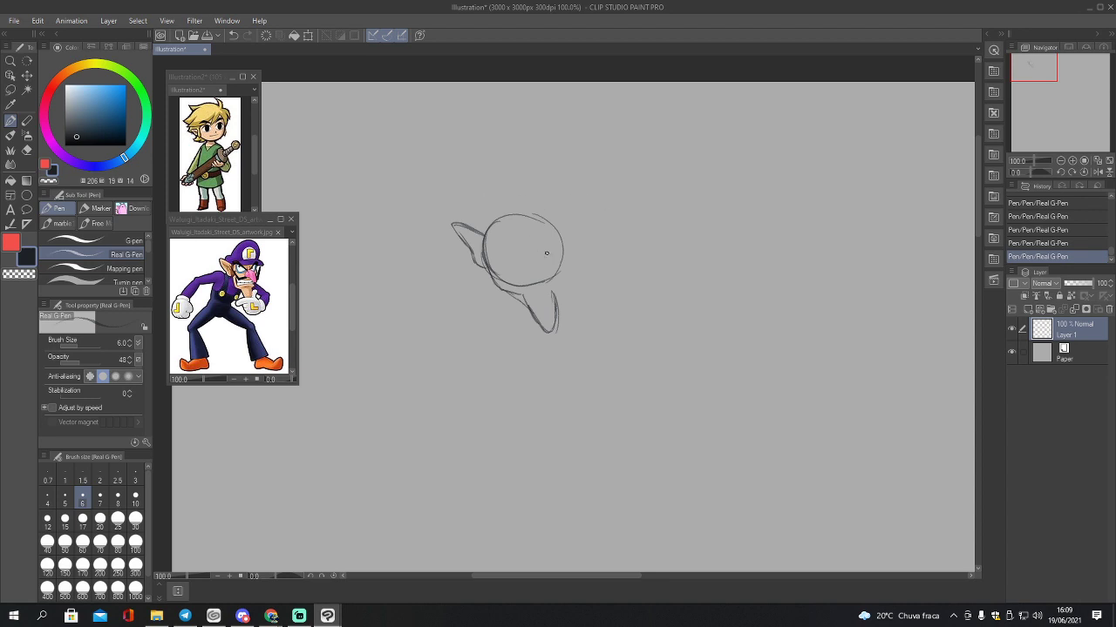
# Step: Sketch the nose and the lines running from it across the cheek in the lower half of the head circle
pyautogui.moveTo(520, 250)
pyautogui.mouseDown()
pyautogui.moveTo(518, 264)
pyautogui.moveTo(525, 250)
pyautogui.moveTo(549, 280)
pyautogui.moveTo(527, 241)
pyautogui.moveTo(541, 244)
pyautogui.moveTo(556, 281)
pyautogui.mouseUp()
pyautogui.moveTo(521, 263)
pyautogui.mouseDown()
pyautogui.moveTo(500, 275)
pyautogui.moveTo(477, 252)
pyautogui.moveTo(506, 272)
pyautogui.moveTo(494, 270)
pyautogui.mouseUp()
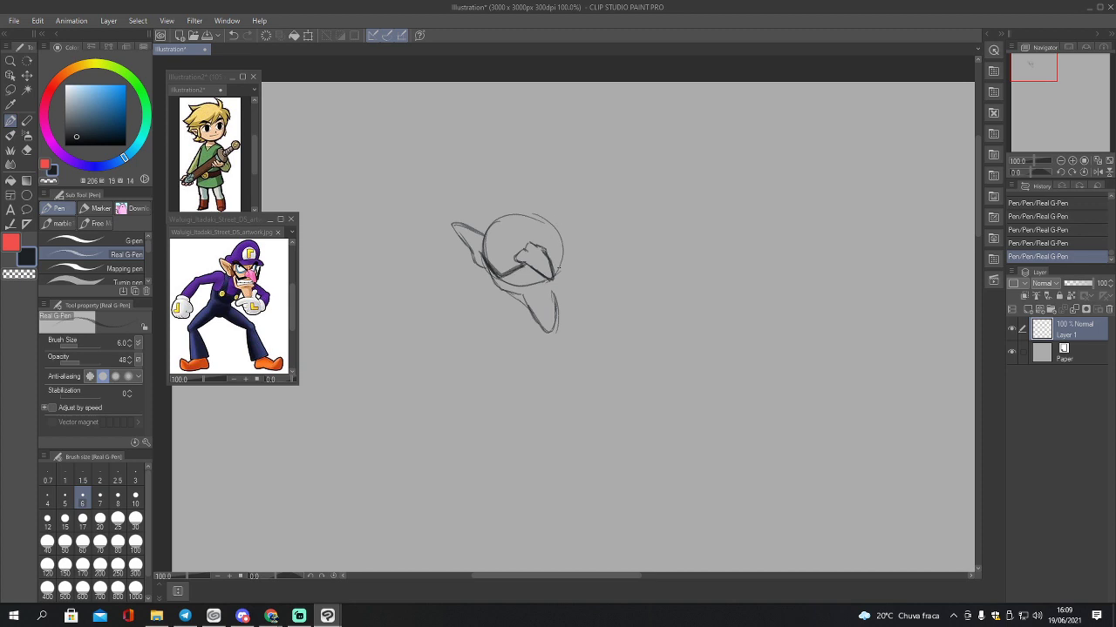
pyautogui.moveTo(532, 268); pyautogui.dragTo(502, 264)
pyautogui.moveTo(532, 267)
pyautogui.mouseDown()
pyautogui.moveTo(504, 271)
pyautogui.moveTo(505, 302)
pyautogui.moveTo(530, 306)
pyautogui.mouseUp()
# Step: Erase the stray lines around the cheek and below the nose, and draw the mouth and upper chin lines with the pen
pyautogui.press('e')
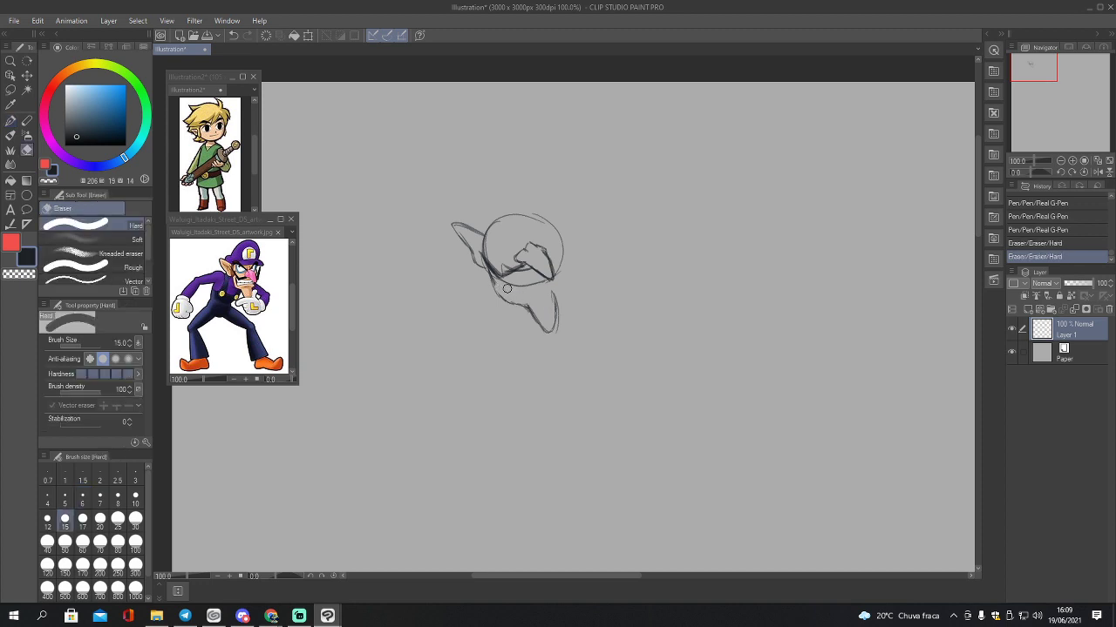
pyautogui.moveTo(495, 272)
pyautogui.mouseDown()
pyautogui.moveTo(501, 262)
pyautogui.moveTo(530, 277)
pyautogui.mouseUp()
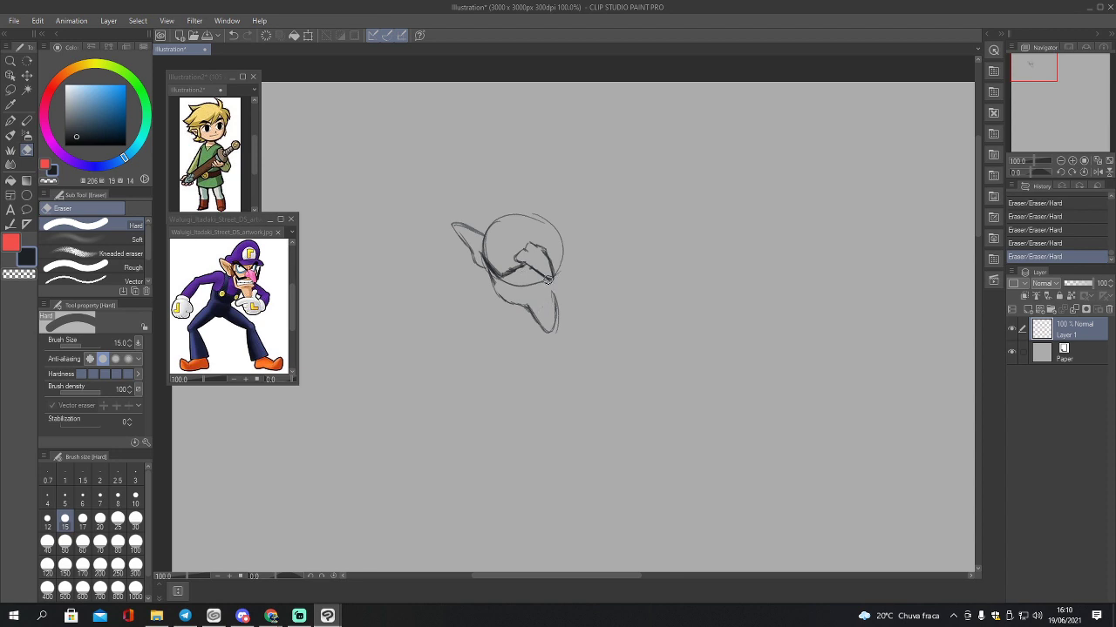
pyautogui.press('p')
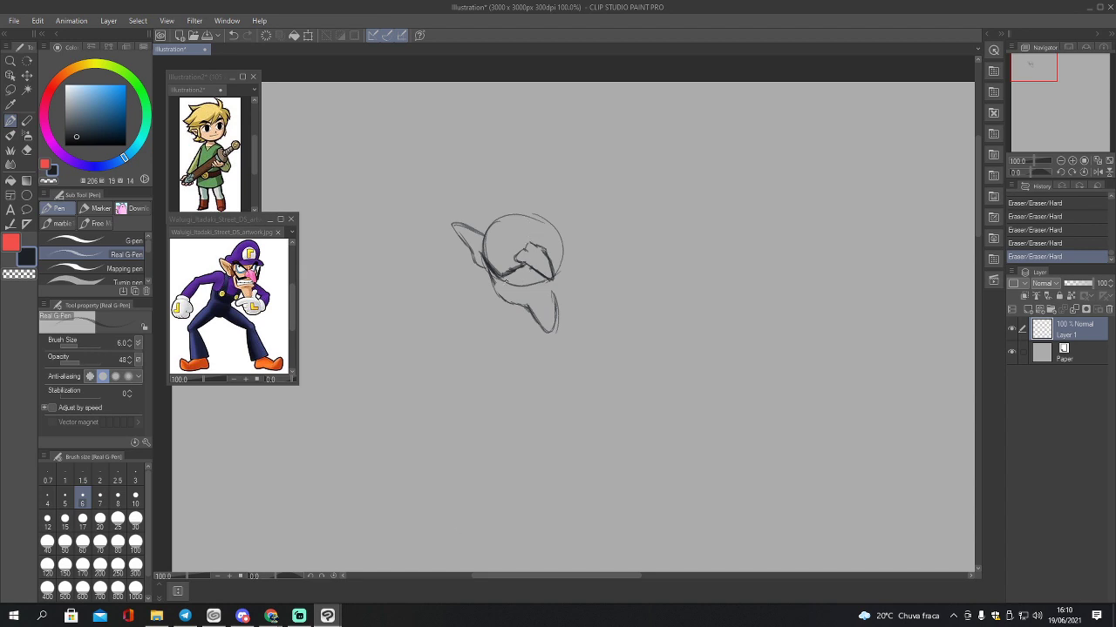
pyautogui.moveTo(500, 277)
pyautogui.mouseDown()
pyautogui.moveTo(514, 293)
pyautogui.moveTo(551, 284)
pyautogui.mouseUp()
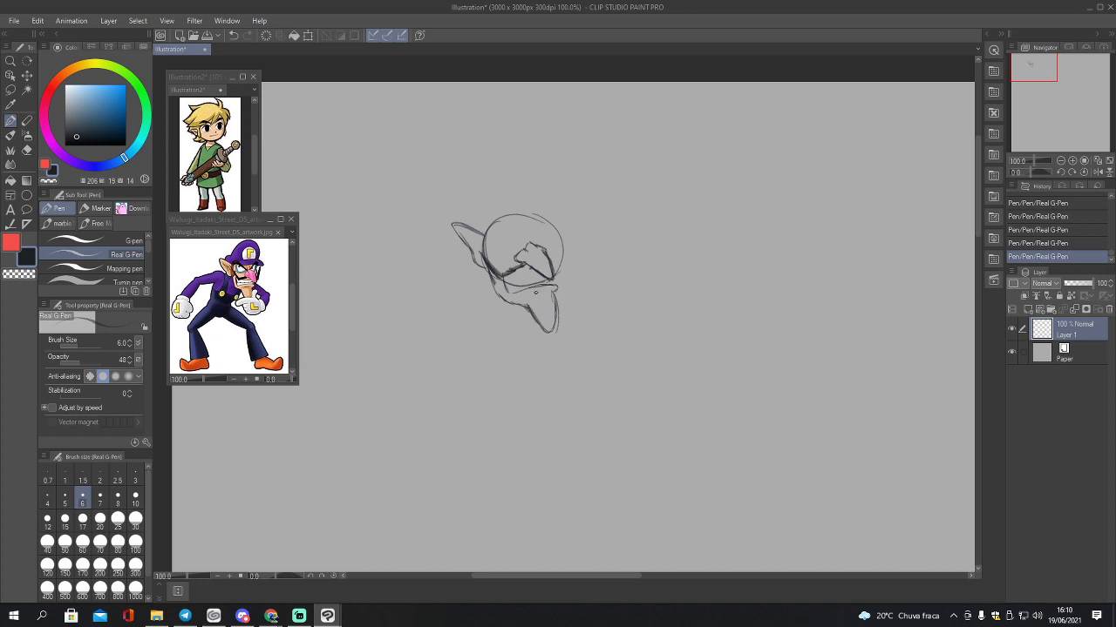
pyautogui.moveTo(534, 311)
pyautogui.mouseDown()
pyautogui.moveTo(546, 326)
pyautogui.moveTo(555, 310)
pyautogui.mouseUp()
# Step: Trim the chin's lower outline with the Hard eraser, reducing its size to 8
pyautogui.press('e')
pyautogui.moveTo(543, 331)
pyautogui.mouseDown()
pyautogui.moveTo(563, 323)
pyautogui.moveTo(552, 299)
pyautogui.moveTo(552, 317)
pyautogui.mouseUp()
pyautogui.press('[')
pyautogui.press('[')
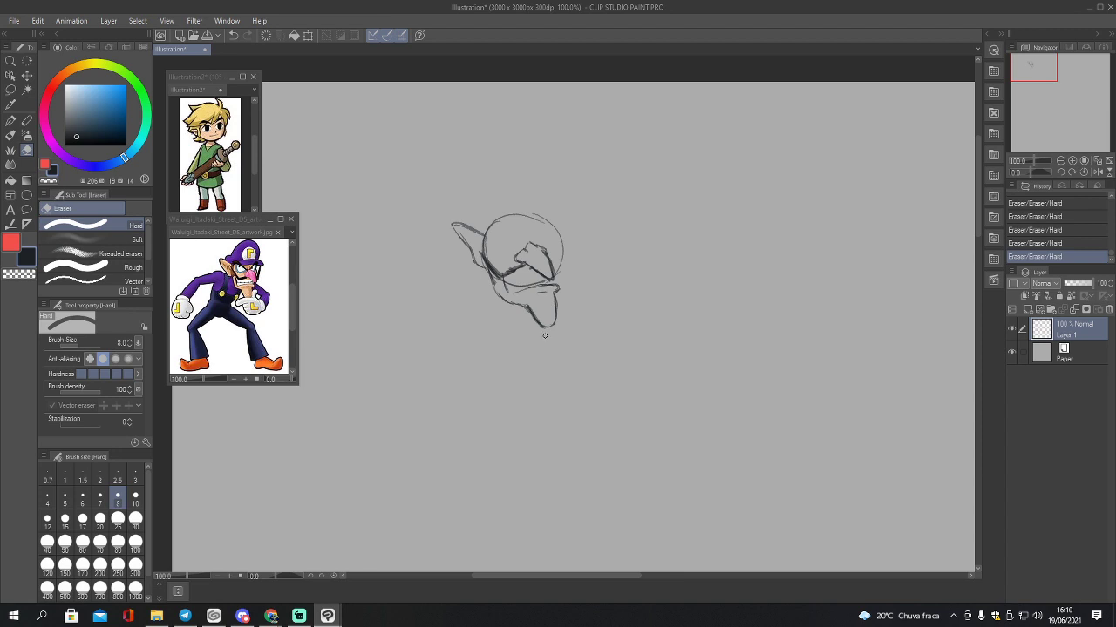
# Step: Draw the upper mouth line with the Real G-Pen, reinforce the nose's outer edge, and clean up with the eraser
pyautogui.press('p')
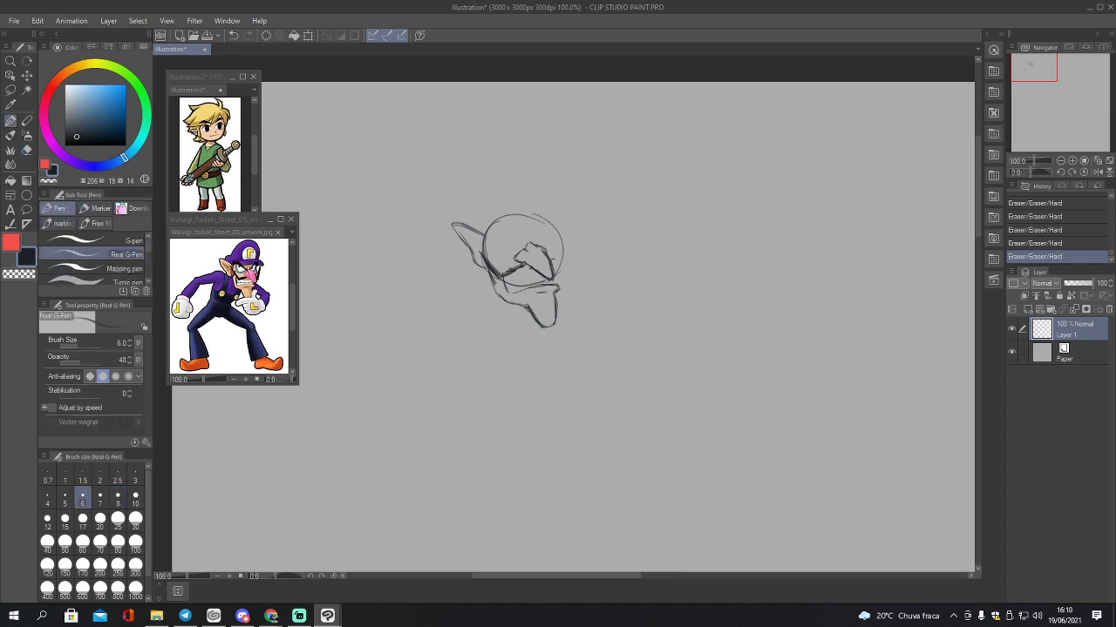
pyautogui.moveTo(504, 272); pyautogui.dragTo(558, 271)
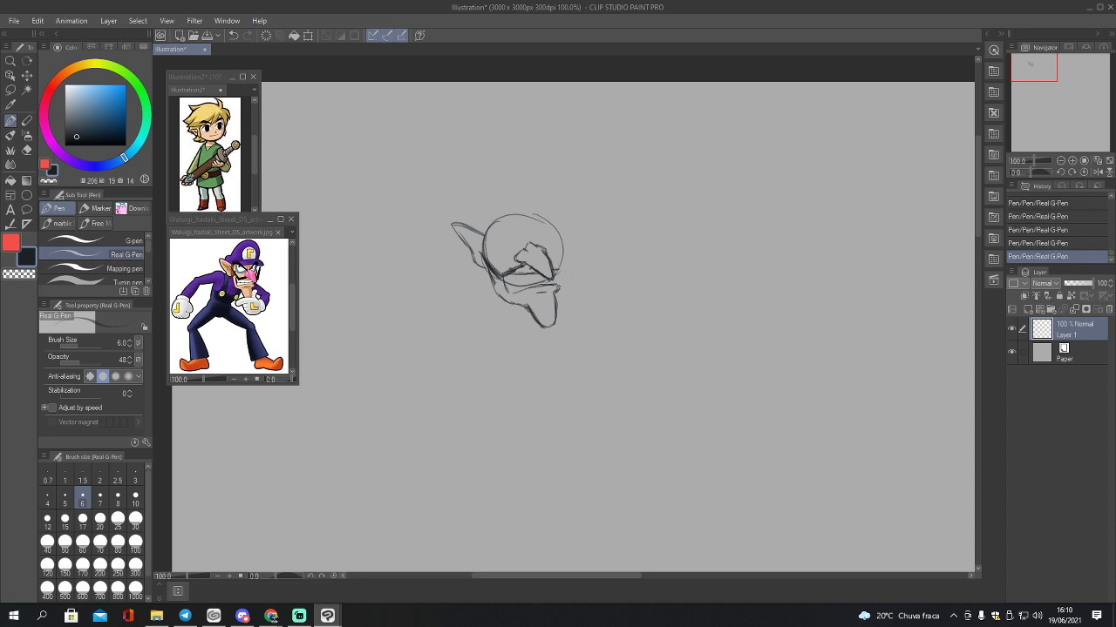
pyautogui.moveTo(553, 270); pyautogui.dragTo(557, 284)
pyautogui.moveTo(539, 247); pyautogui.dragTo(551, 270)
pyautogui.press('e')
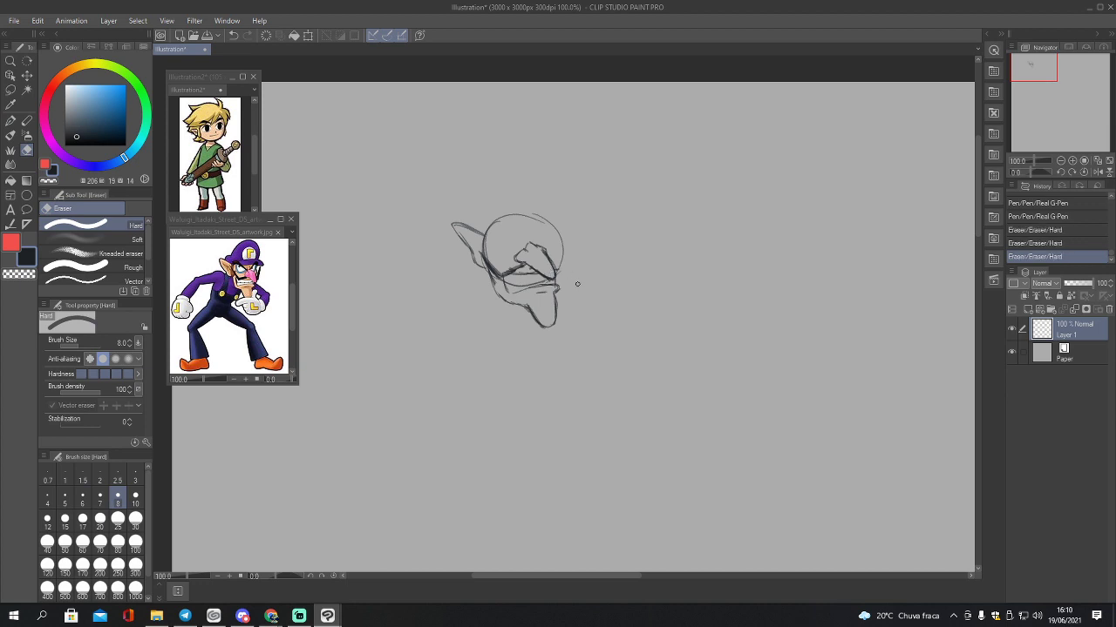
# Step: Draw the inner contour lines of the pointed ear with the Real G-Pen
pyautogui.press('p')
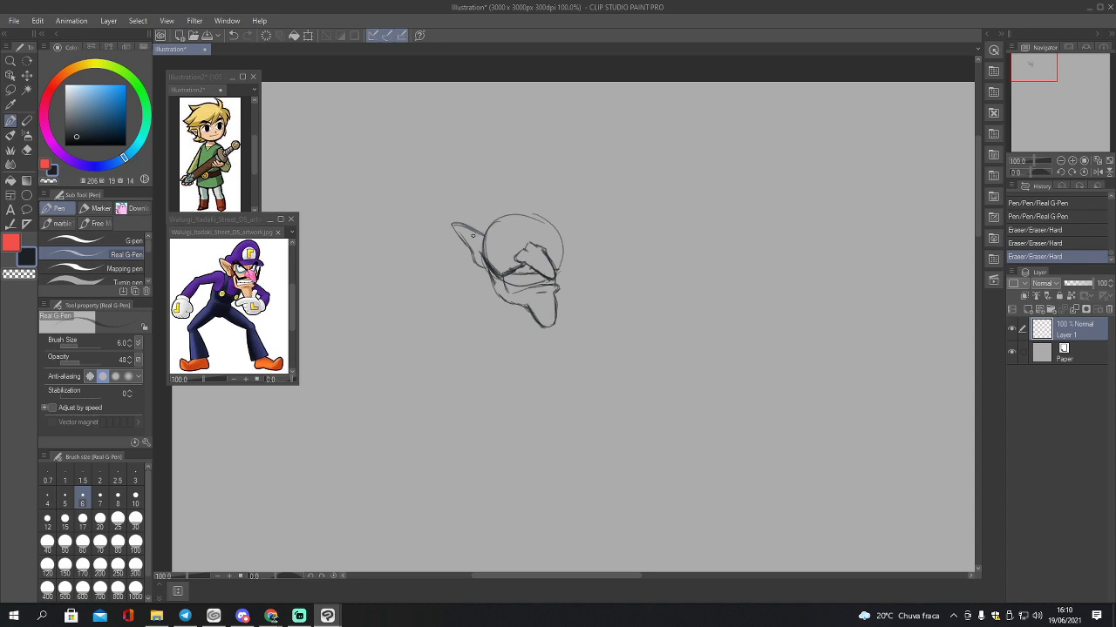
pyautogui.moveTo(460, 231); pyautogui.dragTo(476, 251)
pyautogui.moveTo(467, 237); pyautogui.dragTo(479, 254)
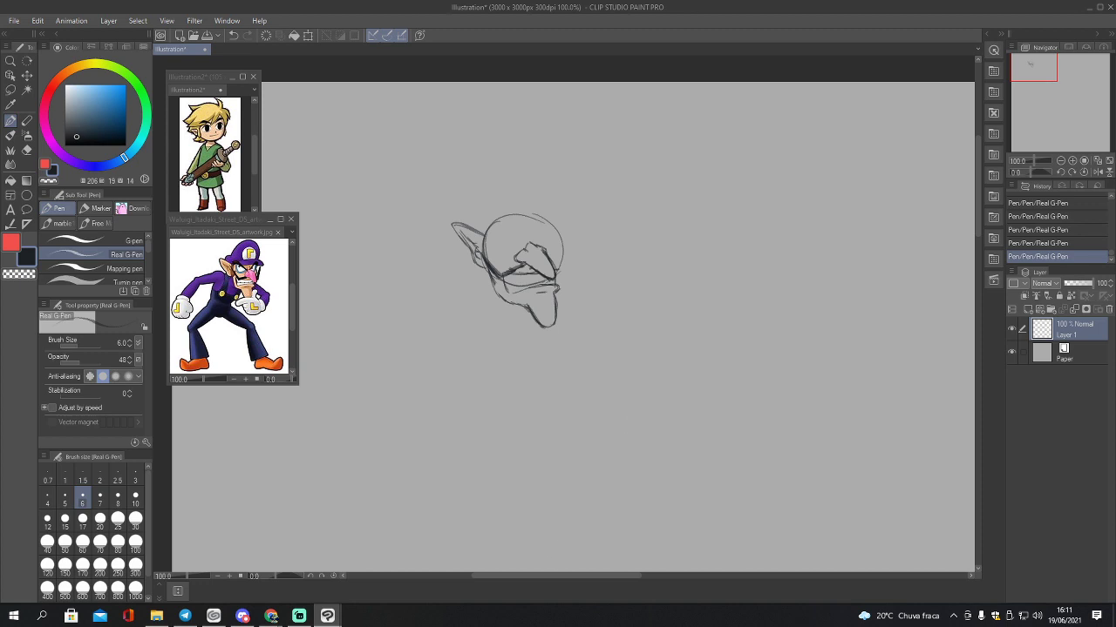
pyautogui.hotkey('alt', 'Tab')
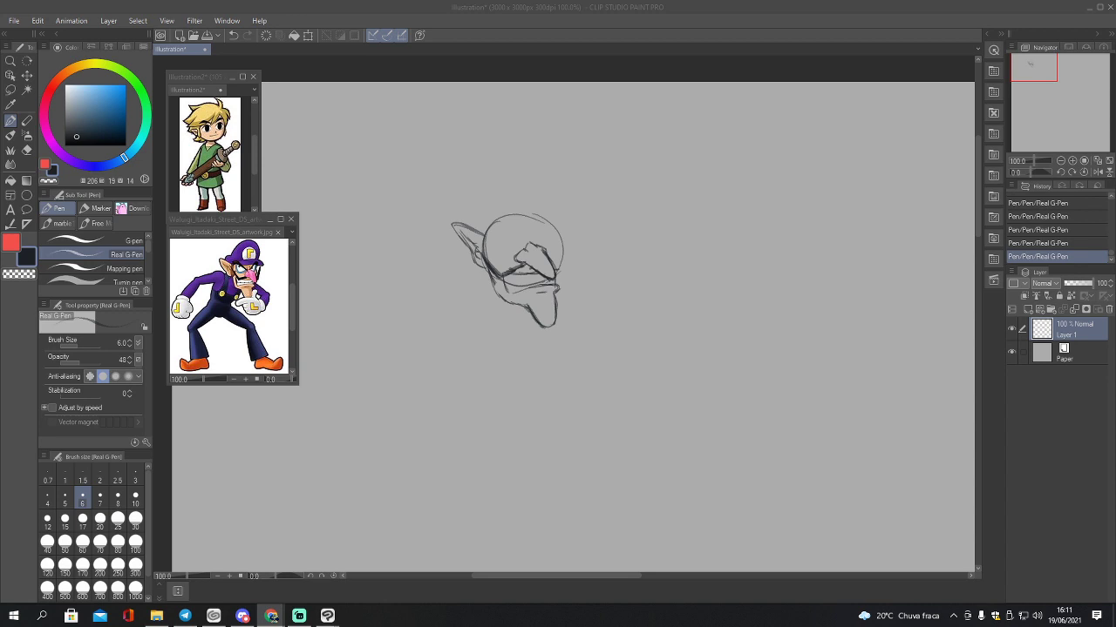
pyautogui.click(497, 237)
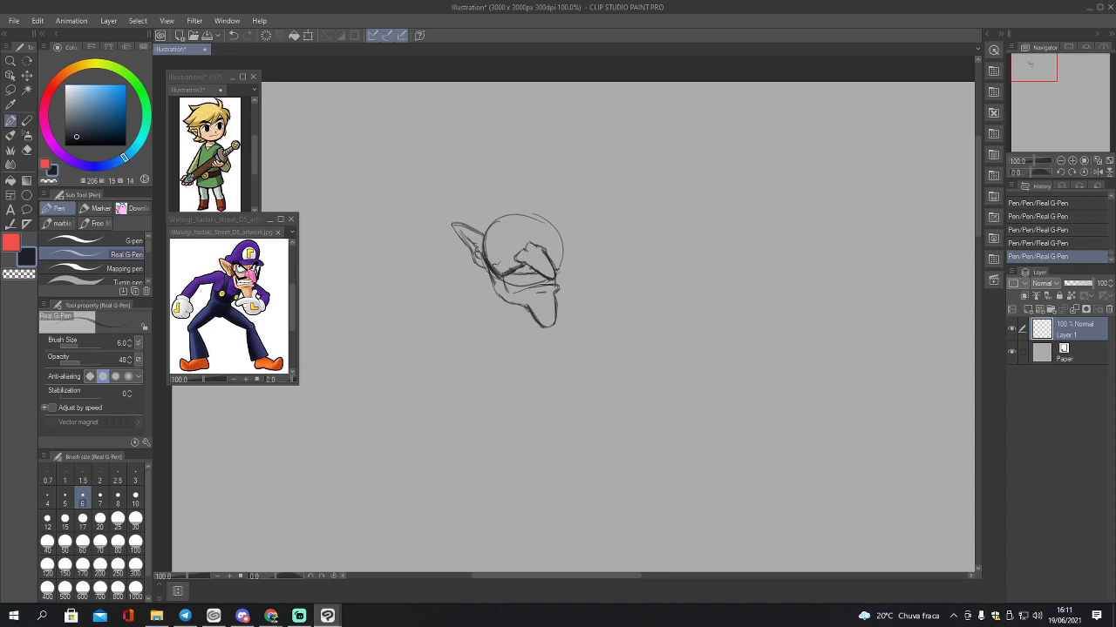
# Step: Sketch the angry eyes with pupils and slanted eyebrows, the near sideburn, and the moustache tip beyond the nose
pyautogui.moveTo(501, 256); pyautogui.dragTo(492, 256)
pyautogui.moveTo(518, 232)
pyautogui.mouseDown()
pyautogui.moveTo(484, 219)
pyautogui.moveTo(514, 244)
pyautogui.moveTo(493, 228)
pyautogui.moveTo(504, 248)
pyautogui.moveTo(518, 239)
pyautogui.moveTo(495, 225)
pyautogui.mouseUp()
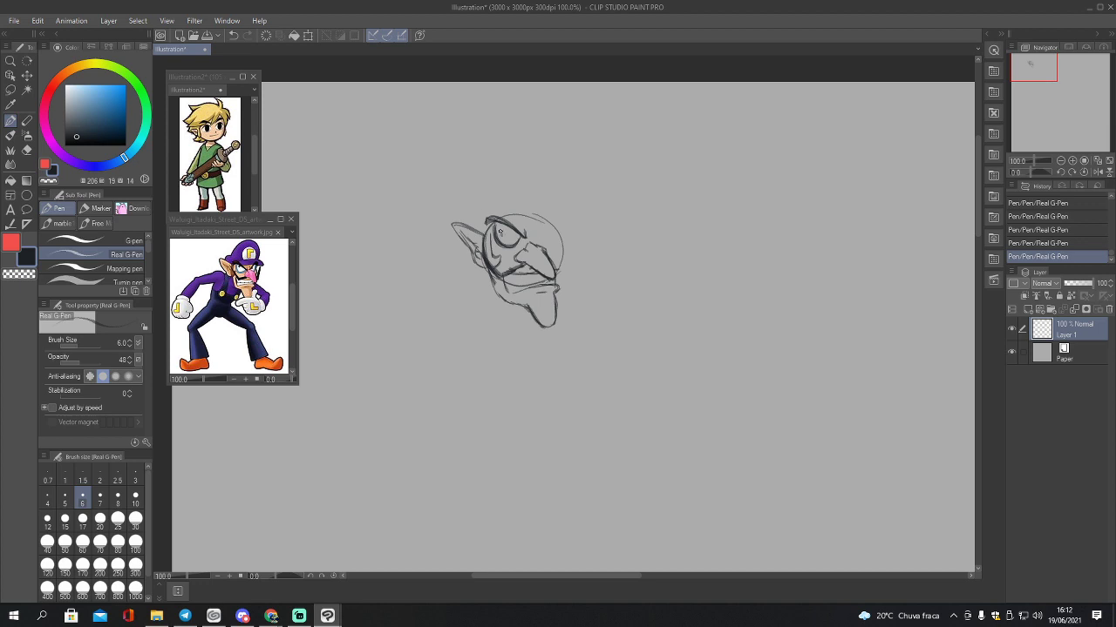
pyautogui.moveTo(500, 232); pyautogui.dragTo(529, 228)
pyautogui.moveTo(532, 236)
pyautogui.mouseDown()
pyautogui.moveTo(558, 214)
pyautogui.moveTo(547, 222)
pyautogui.moveTo(554, 242)
pyautogui.mouseUp()
pyautogui.moveTo(506, 282); pyautogui.dragTo(509, 292)
pyautogui.moveTo(566, 260)
pyautogui.mouseDown()
pyautogui.moveTo(557, 267)
pyautogui.moveTo(552, 237)
pyautogui.moveTo(542, 245)
pyautogui.mouseUp()
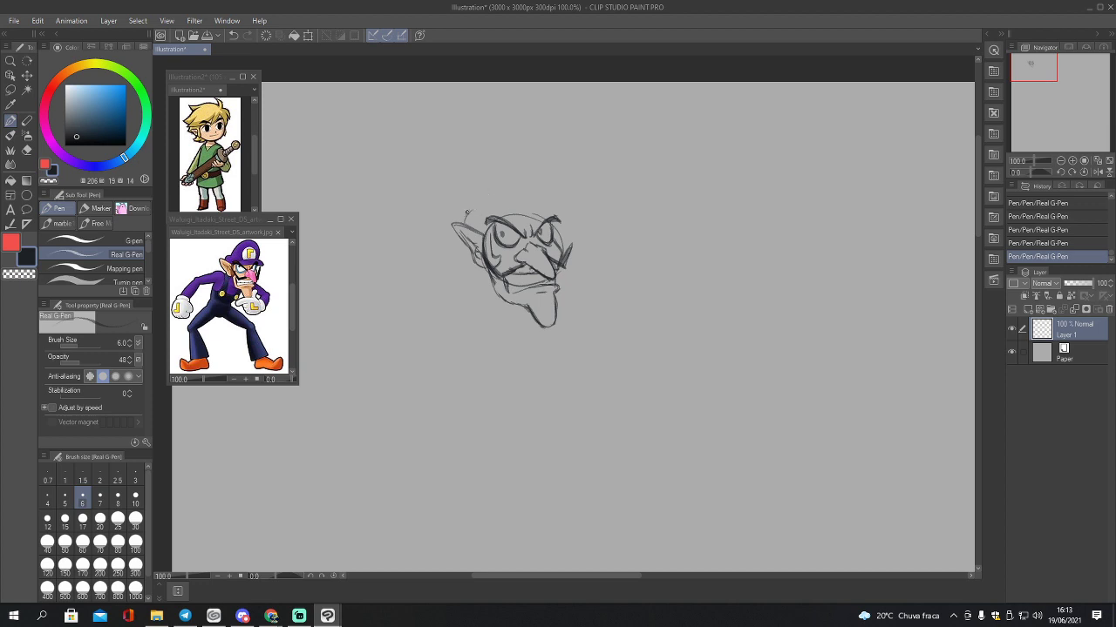
# Step: Sketch a Waluigi-style cap above the eyes with a rounded crown, a brim and a round emblem bearing an L
pyautogui.moveTo(466, 216)
pyautogui.mouseDown()
pyautogui.moveTo(477, 209)
pyautogui.moveTo(463, 226)
pyautogui.moveTo(519, 165)
pyautogui.moveTo(545, 190)
pyautogui.moveTo(542, 209)
pyautogui.moveTo(559, 210)
pyautogui.mouseUp()
pyautogui.moveTo(490, 217)
pyautogui.mouseDown()
pyautogui.moveTo(570, 218)
pyautogui.moveTo(483, 234)
pyautogui.moveTo(529, 180)
pyautogui.moveTo(540, 205)
pyautogui.mouseUp()
pyautogui.moveTo(535, 185)
pyautogui.mouseDown()
pyautogui.moveTo(512, 183)
pyautogui.moveTo(506, 198)
pyautogui.moveTo(520, 205)
pyautogui.moveTo(537, 202)
pyautogui.moveTo(521, 184)
pyautogui.mouseUp()
# Step: Undo the L on the cap's emblem and redraw it as an upside-down L
pyautogui.hotkey('ctrl', 'z')
pyautogui.hotkey('ctrl', 'z')
pyautogui.hotkey('ctrl', 'z')
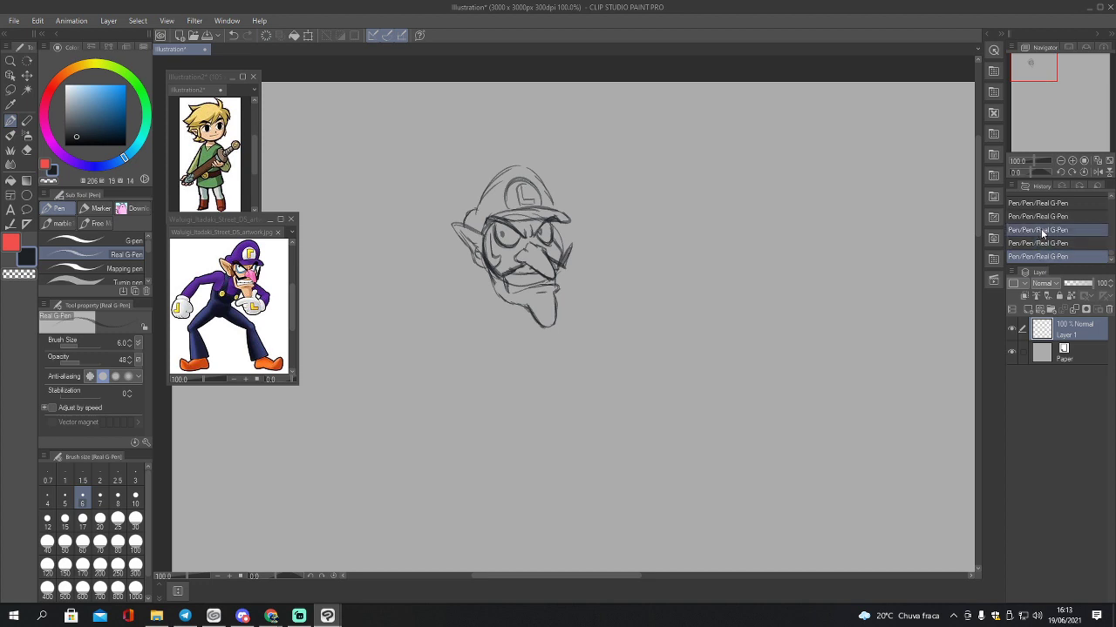
pyautogui.hotkey('ctrl', 'y')
pyautogui.hotkey('ctrl', 'y')
pyautogui.hotkey('ctrl', 'y')
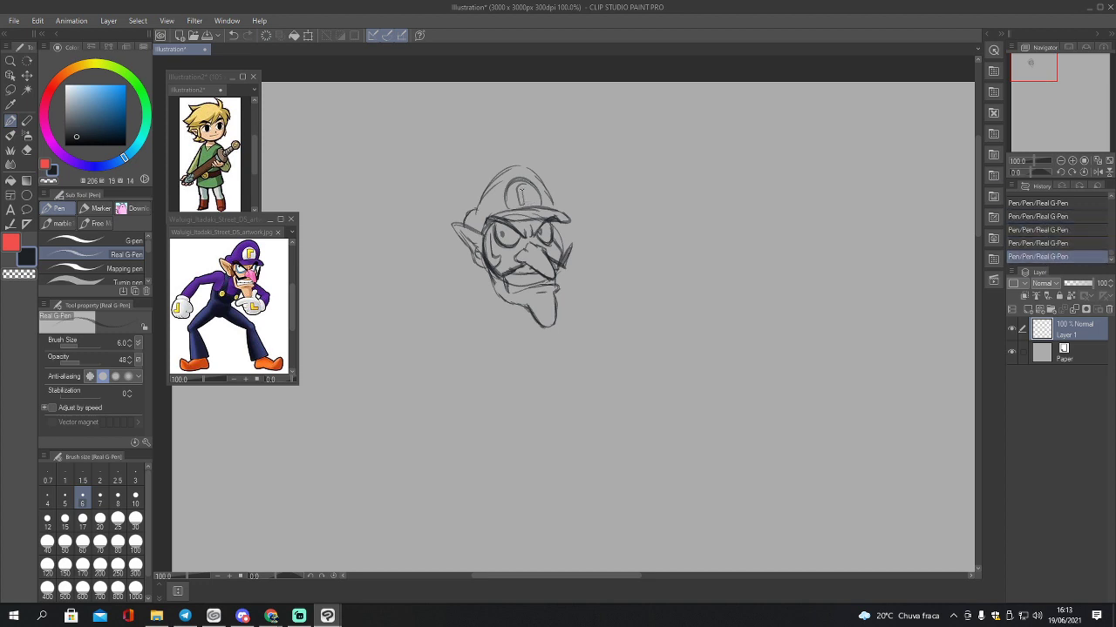
pyautogui.moveTo(521, 188); pyautogui.dragTo(526, 185)
# Step: Reinforce the cap's outline, add the far sideburn beside the eye, and darken the back of the jaw
pyautogui.moveTo(476, 213)
pyautogui.mouseDown()
pyautogui.moveTo(482, 195)
pyautogui.moveTo(544, 192)
pyautogui.moveTo(553, 209)
pyautogui.mouseUp()
pyautogui.moveTo(562, 249); pyautogui.dragTo(563, 235)
pyautogui.moveTo(560, 221); pyautogui.dragTo(560, 243)
pyautogui.moveTo(488, 272); pyautogui.dragTo(496, 299)
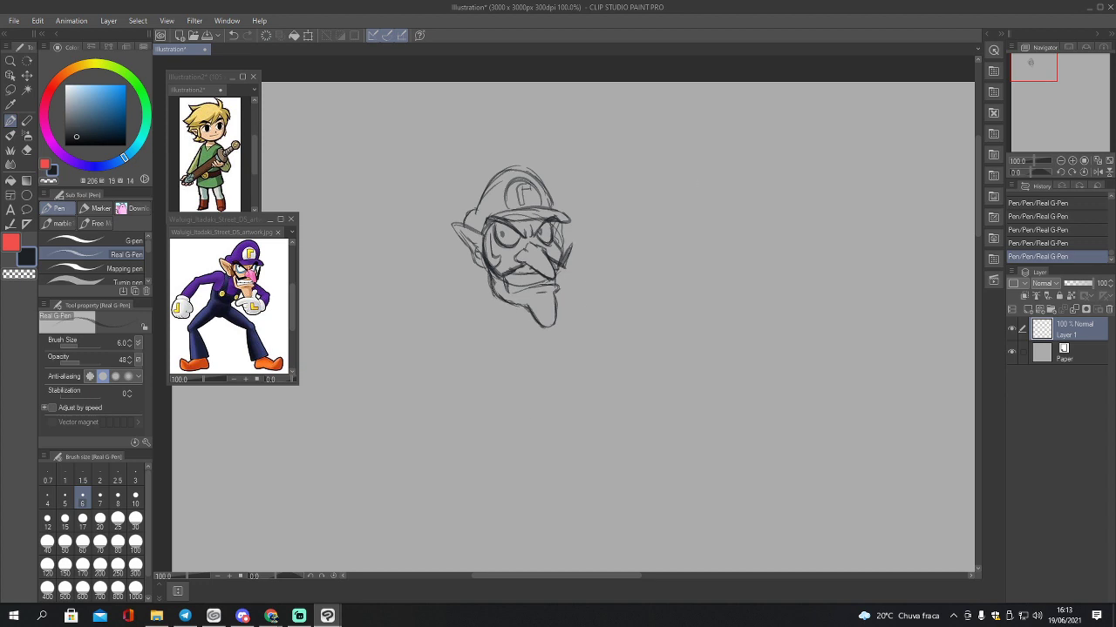
# Step: Open the Waluigi SuperMarioParty image from the Nintendo references folder
pyautogui.click(14, 20)
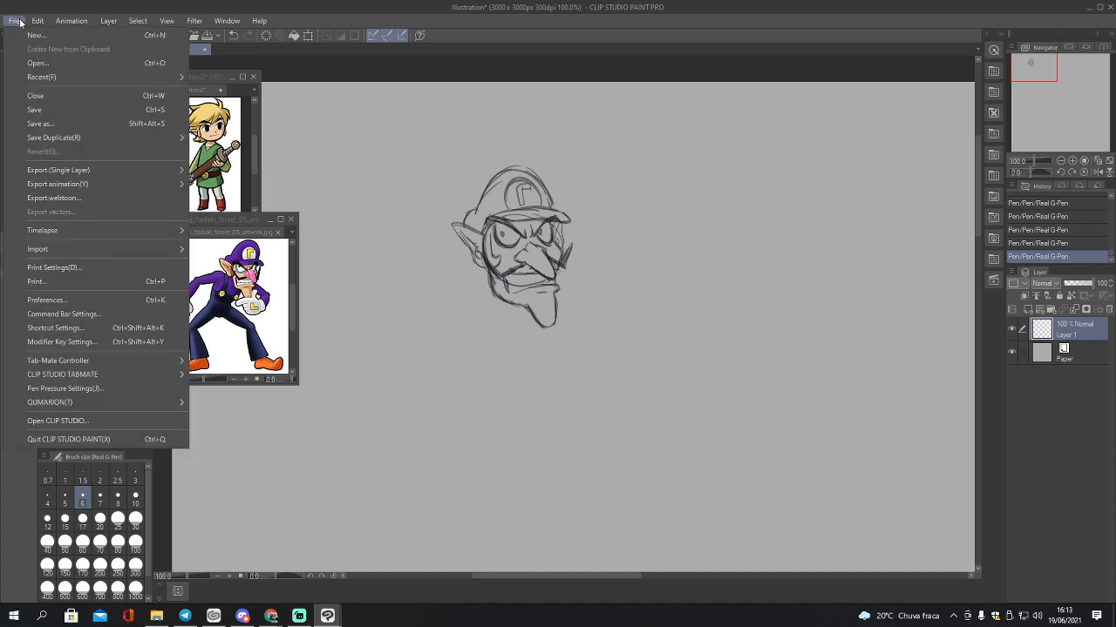
pyautogui.click(33, 62)
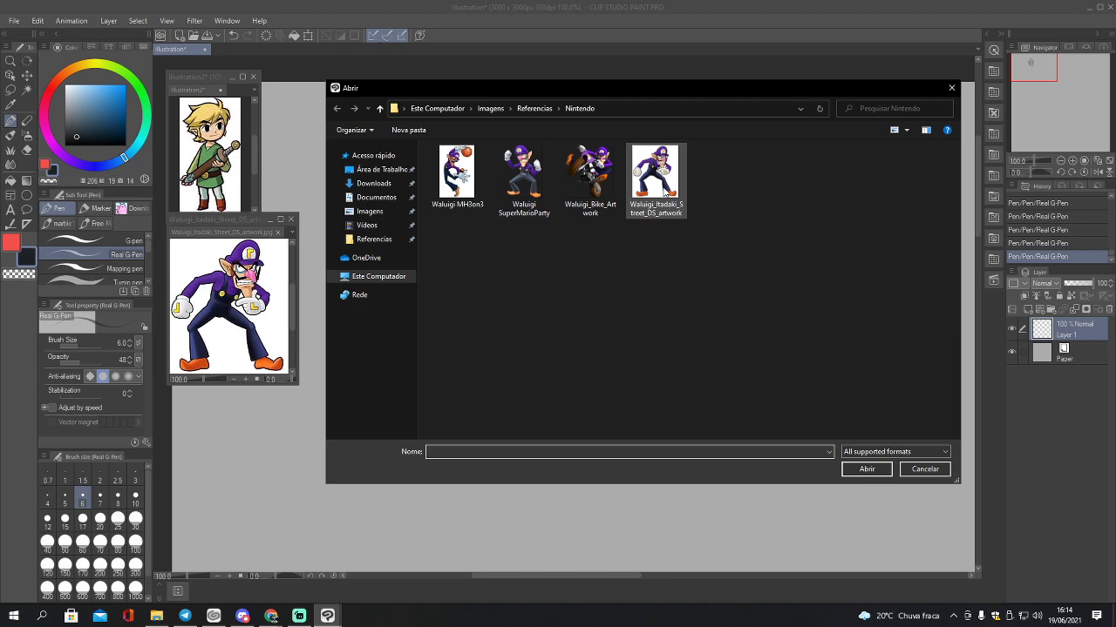
pyautogui.click(521, 176)
pyautogui.doubleClick(520, 178)
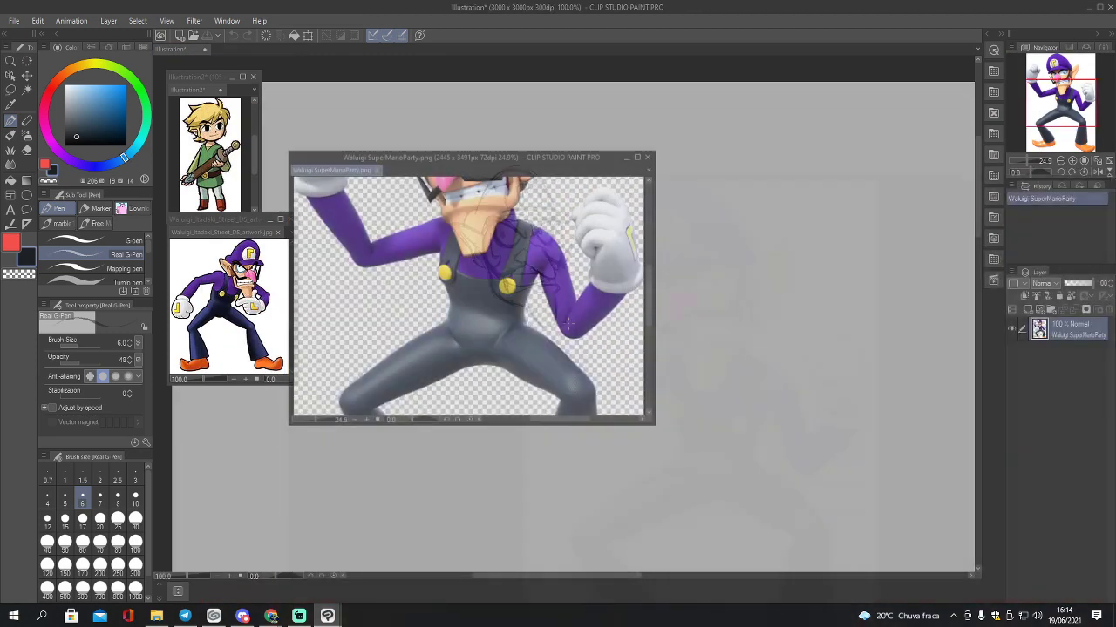
# Step: Zoom the new reference image to 12.5%, fit its window around the figure, and place it below the other Waluigi image
pyautogui.click(1061, 161)
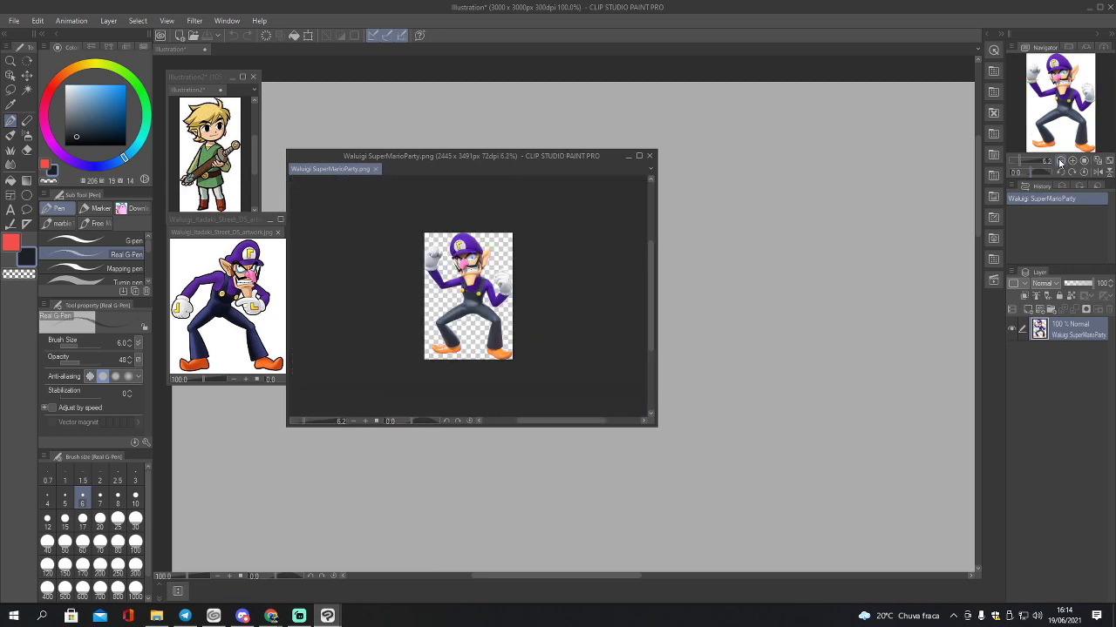
pyautogui.click(1072, 166)
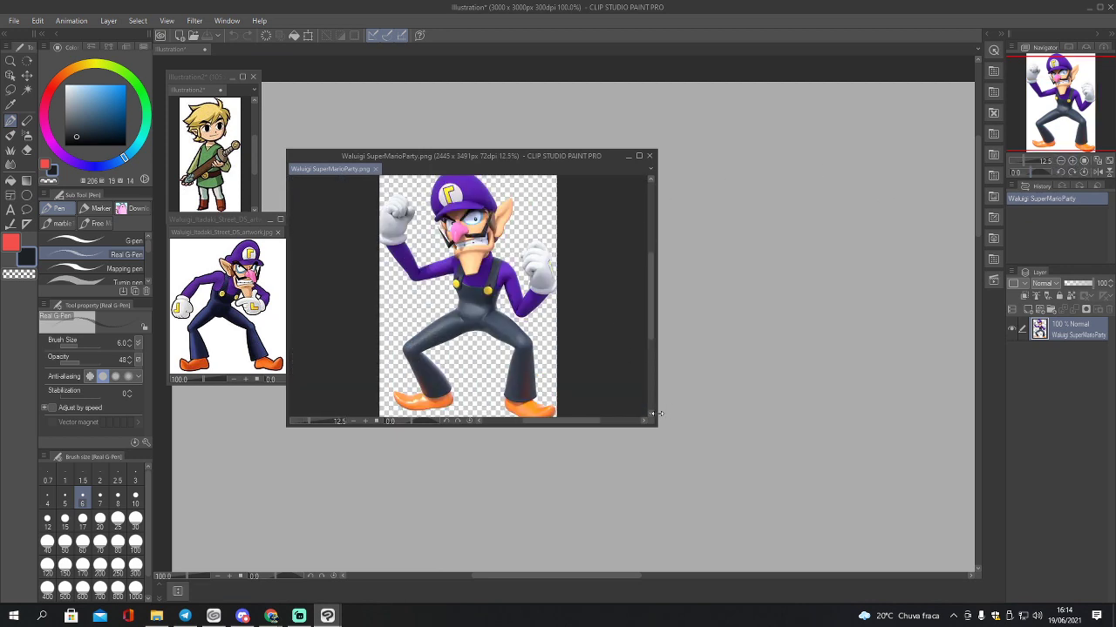
pyautogui.moveTo(655, 425); pyautogui.dragTo(486, 440)
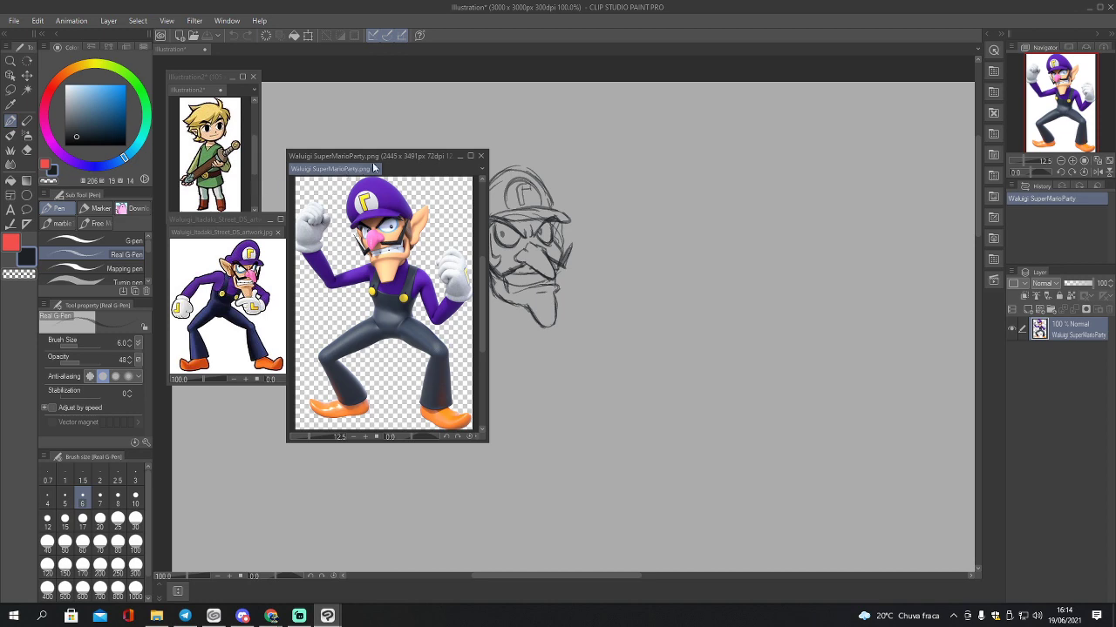
pyautogui.moveTo(376, 162); pyautogui.dragTo(227, 314)
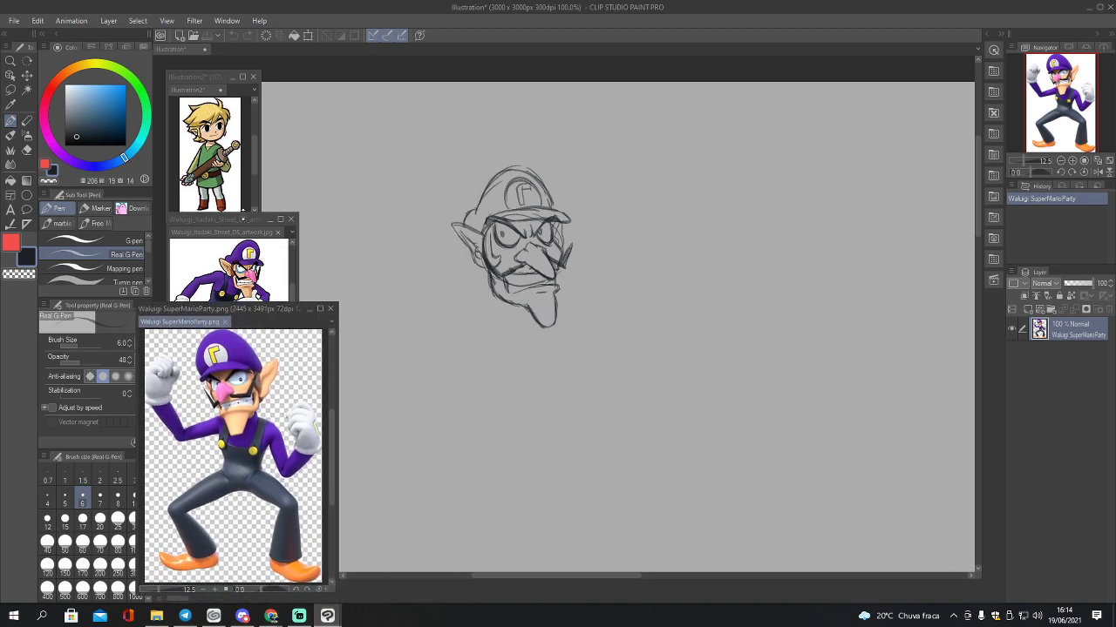
# Step: Move the Link and older Waluigi reference windows upward so all three references are stacked, and return to the illustration
pyautogui.moveTo(244, 221); pyautogui.dragTo(231, 192)
pyautogui.moveTo(209, 78); pyautogui.dragTo(185, 42)
pyautogui.moveTo(241, 184); pyautogui.dragTo(226, 173)
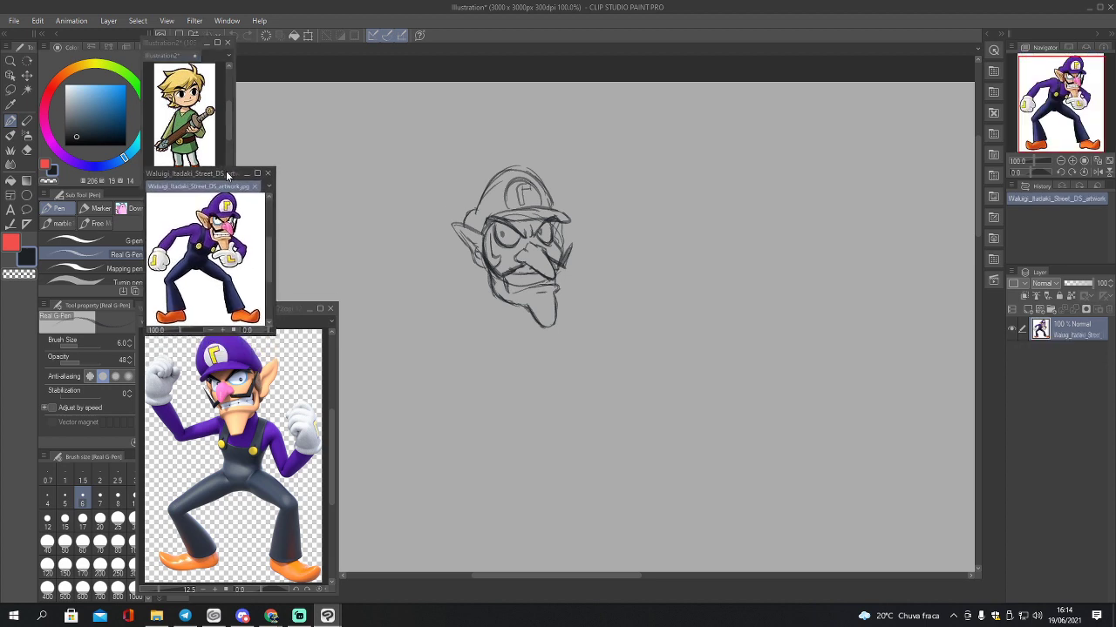
pyautogui.click(366, 256)
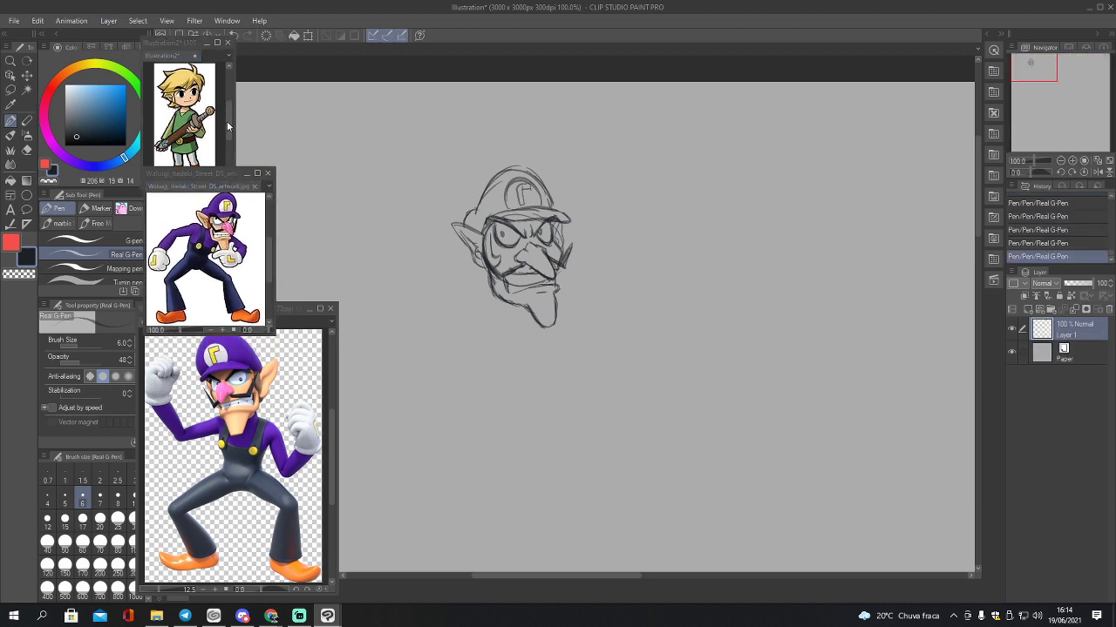
pyautogui.click(226, 121)
pyautogui.click(353, 277)
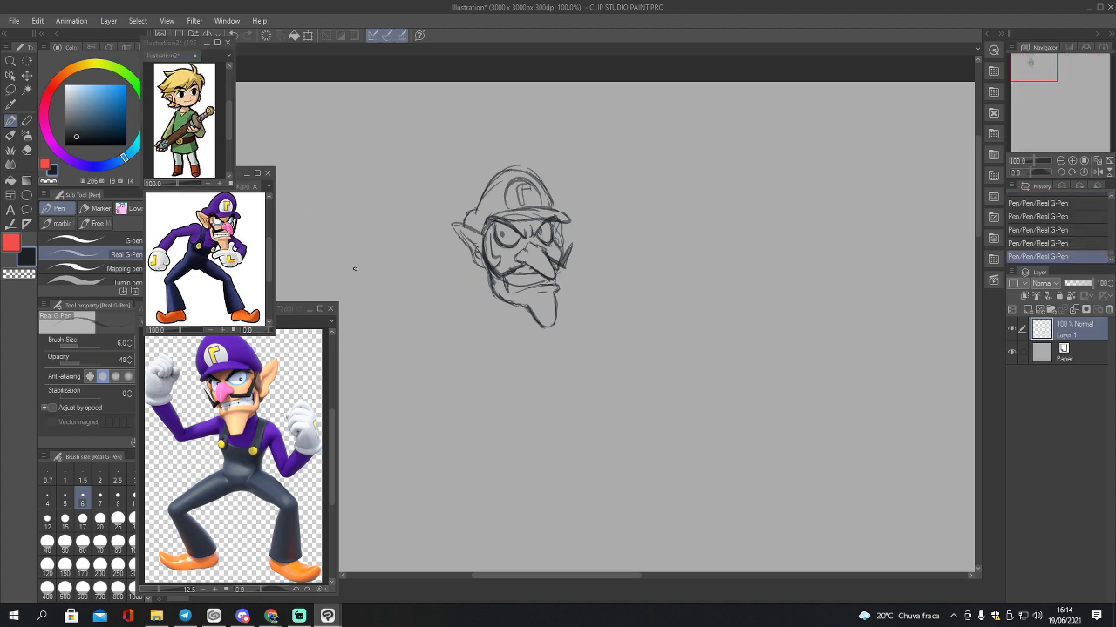
# Step: Sketch the circle for a second head in the empty area below the first head
pyautogui.moveTo(1036, 67); pyautogui.dragTo(1032, 73)
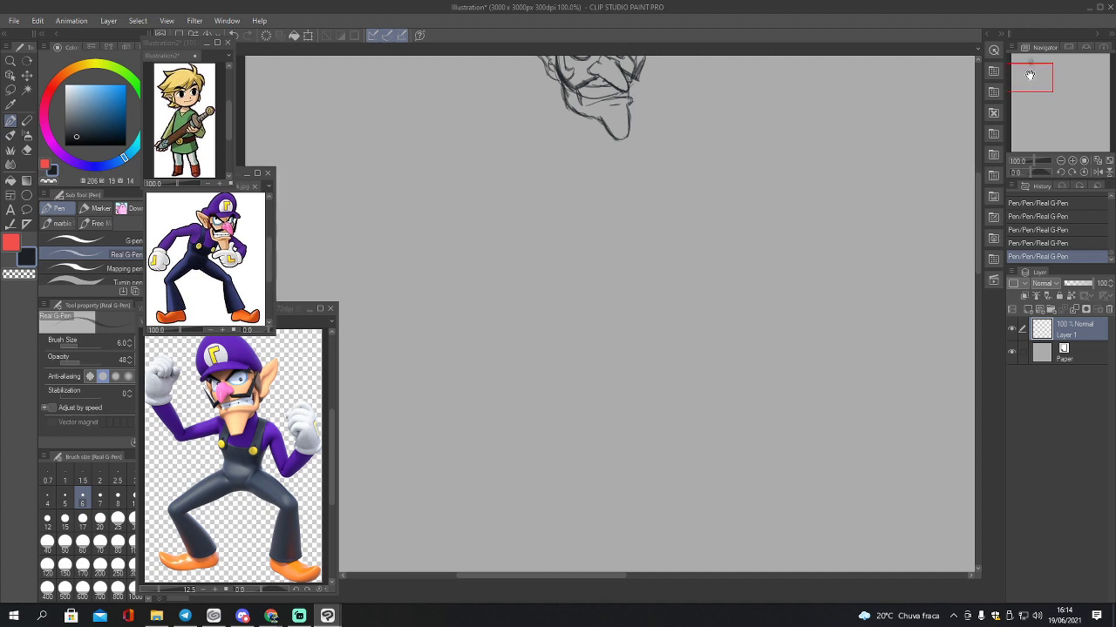
pyautogui.moveTo(508, 244)
pyautogui.mouseDown()
pyautogui.moveTo(490, 271)
pyautogui.moveTo(518, 321)
pyautogui.mouseUp()
pyautogui.moveTo(492, 263)
pyautogui.mouseDown()
pyautogui.moveTo(549, 253)
pyautogui.moveTo(563, 305)
pyautogui.moveTo(573, 288)
pyautogui.moveTo(497, 320)
pyautogui.moveTo(573, 278)
pyautogui.moveTo(542, 313)
pyautogui.mouseUp()
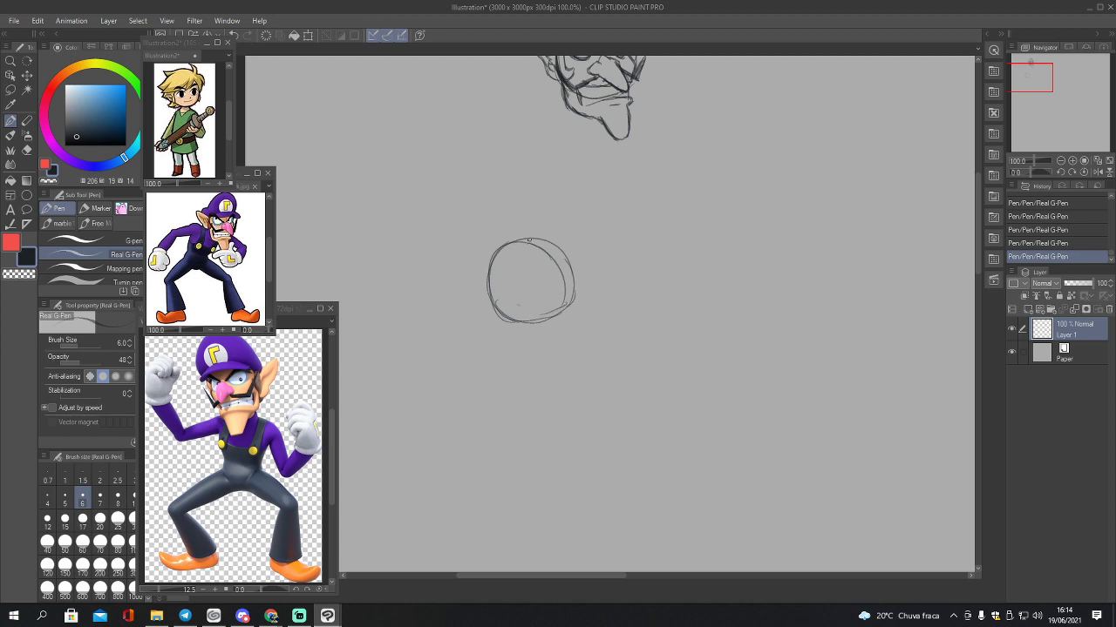
pyautogui.moveTo(528, 240); pyautogui.dragTo(540, 320)
# Step: Add the face's centre line, the jaw with a long chin, the far cheek contour and a pointed ear to the second head
pyautogui.moveTo(532, 241); pyautogui.dragTo(557, 361)
pyautogui.moveTo(490, 279)
pyautogui.mouseDown()
pyautogui.moveTo(510, 345)
pyautogui.moveTo(542, 353)
pyautogui.moveTo(530, 349)
pyautogui.moveTo(547, 376)
pyautogui.moveTo(570, 366)
pyautogui.moveTo(565, 374)
pyautogui.moveTo(575, 344)
pyautogui.mouseUp()
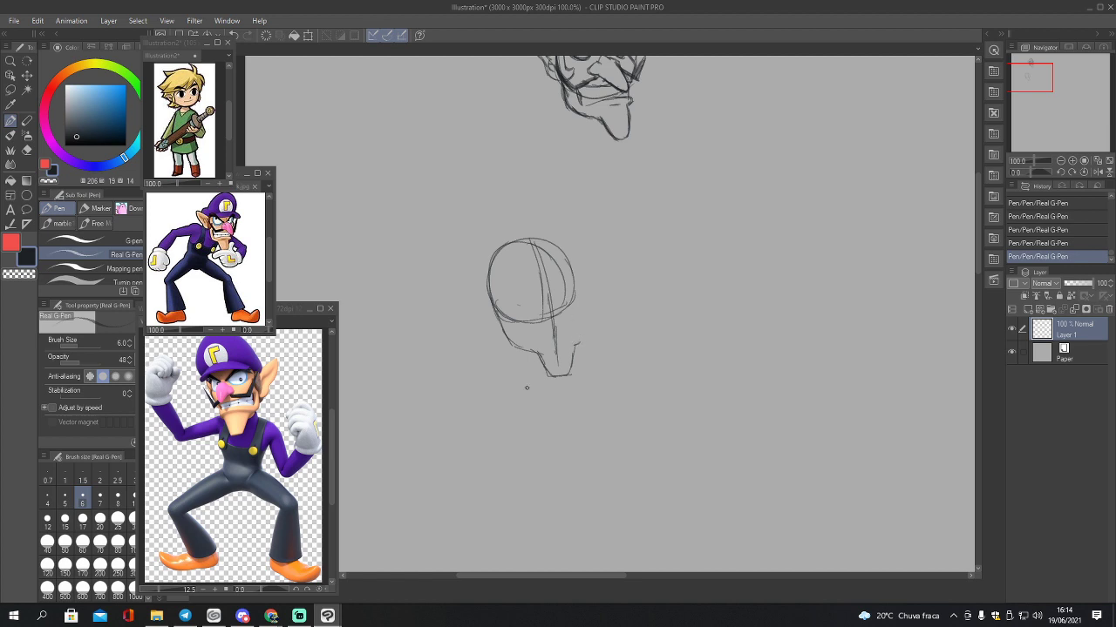
pyautogui.moveTo(575, 326)
pyautogui.mouseDown()
pyautogui.moveTo(582, 339)
pyautogui.moveTo(574, 282)
pyautogui.mouseUp()
pyautogui.moveTo(495, 287)
pyautogui.mouseDown()
pyautogui.moveTo(465, 265)
pyautogui.moveTo(471, 293)
pyautogui.moveTo(502, 315)
pyautogui.moveTo(464, 263)
pyautogui.moveTo(501, 289)
pyautogui.mouseUp()
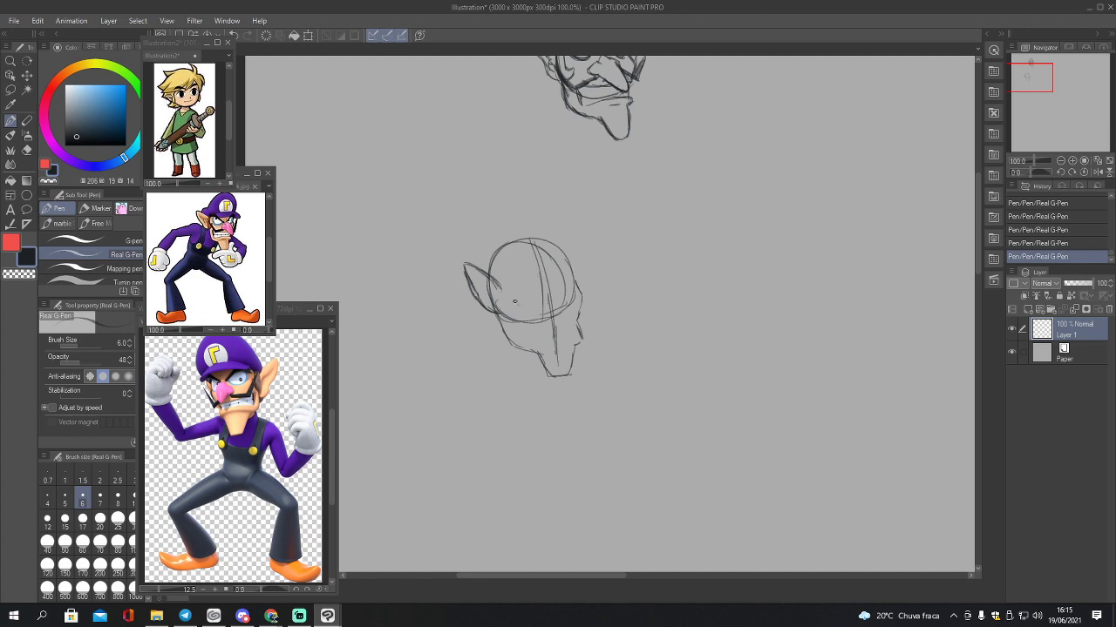
# Step: Draw the second head's nose and upturned moustache around the centre line, erasing overlapping lines on the far side
pyautogui.moveTo(533, 302); pyautogui.dragTo(544, 286)
pyautogui.moveTo(539, 289)
pyautogui.mouseDown()
pyautogui.moveTo(561, 293)
pyautogui.moveTo(538, 305)
pyautogui.mouseUp()
pyautogui.moveTo(542, 291)
pyautogui.mouseDown()
pyautogui.moveTo(534, 301)
pyautogui.moveTo(553, 284)
pyautogui.moveTo(561, 294)
pyautogui.moveTo(539, 307)
pyautogui.moveTo(571, 321)
pyautogui.moveTo(562, 296)
pyautogui.moveTo(570, 320)
pyautogui.moveTo(552, 322)
pyautogui.moveTo(568, 303)
pyautogui.moveTo(562, 323)
pyautogui.moveTo(536, 305)
pyautogui.mouseUp()
pyautogui.moveTo(543, 311)
pyautogui.mouseDown()
pyautogui.moveTo(515, 320)
pyautogui.moveTo(502, 296)
pyautogui.moveTo(513, 332)
pyautogui.moveTo(542, 312)
pyautogui.moveTo(564, 322)
pyautogui.mouseUp()
pyautogui.press('e')
pyautogui.moveTo(559, 316)
pyautogui.mouseDown()
pyautogui.moveTo(570, 320)
pyautogui.moveTo(567, 307)
pyautogui.moveTo(575, 317)
pyautogui.mouseUp()
pyautogui.press('p')
pyautogui.moveTo(570, 312)
pyautogui.mouseDown()
pyautogui.moveTo(585, 316)
pyautogui.moveTo(591, 297)
pyautogui.moveTo(585, 313)
pyautogui.mouseUp()
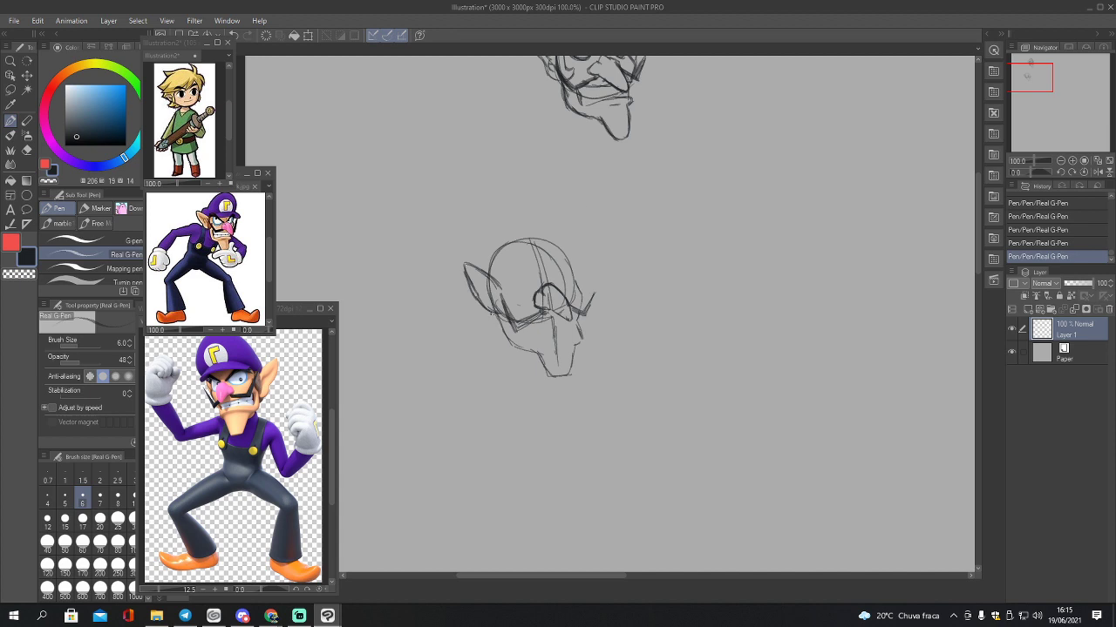
# Step: Reinforce the second head's jaw, chin and nose lines, and draw the nose bridge curving into the near eyebrow
pyautogui.moveTo(495, 313)
pyautogui.mouseDown()
pyautogui.moveTo(549, 373)
pyautogui.moveTo(571, 371)
pyautogui.mouseUp()
pyautogui.moveTo(532, 302); pyautogui.dragTo(569, 320)
pyautogui.moveTo(540, 286)
pyautogui.mouseDown()
pyautogui.moveTo(511, 267)
pyautogui.moveTo(535, 281)
pyautogui.moveTo(515, 260)
pyautogui.moveTo(529, 262)
pyautogui.mouseUp()
pyautogui.moveTo(518, 266)
pyautogui.mouseDown()
pyautogui.moveTo(546, 285)
pyautogui.moveTo(527, 264)
pyautogui.mouseUp()
pyautogui.moveTo(501, 275); pyautogui.dragTo(513, 264)
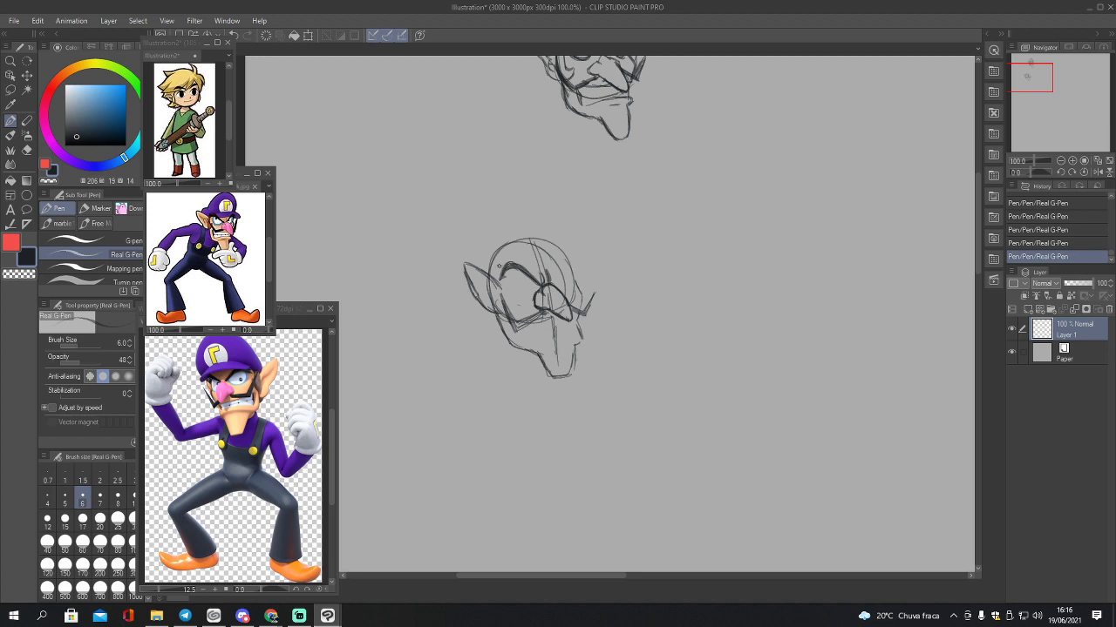
# Step: Sketch a Link-style cap on the second head with a rounded crown, a front edge and a pointed tail behind the ear
pyautogui.moveTo(496, 285)
pyautogui.mouseDown()
pyautogui.moveTo(542, 265)
pyautogui.moveTo(576, 272)
pyautogui.mouseUp()
pyautogui.moveTo(566, 252)
pyautogui.mouseDown()
pyautogui.moveTo(575, 269)
pyautogui.moveTo(569, 250)
pyautogui.moveTo(511, 224)
pyautogui.moveTo(516, 209)
pyautogui.moveTo(472, 238)
pyautogui.moveTo(451, 326)
pyautogui.moveTo(485, 324)
pyautogui.moveTo(458, 338)
pyautogui.mouseUp()
pyautogui.moveTo(466, 279)
pyautogui.mouseDown()
pyautogui.moveTo(450, 331)
pyautogui.moveTo(468, 335)
pyautogui.mouseUp()
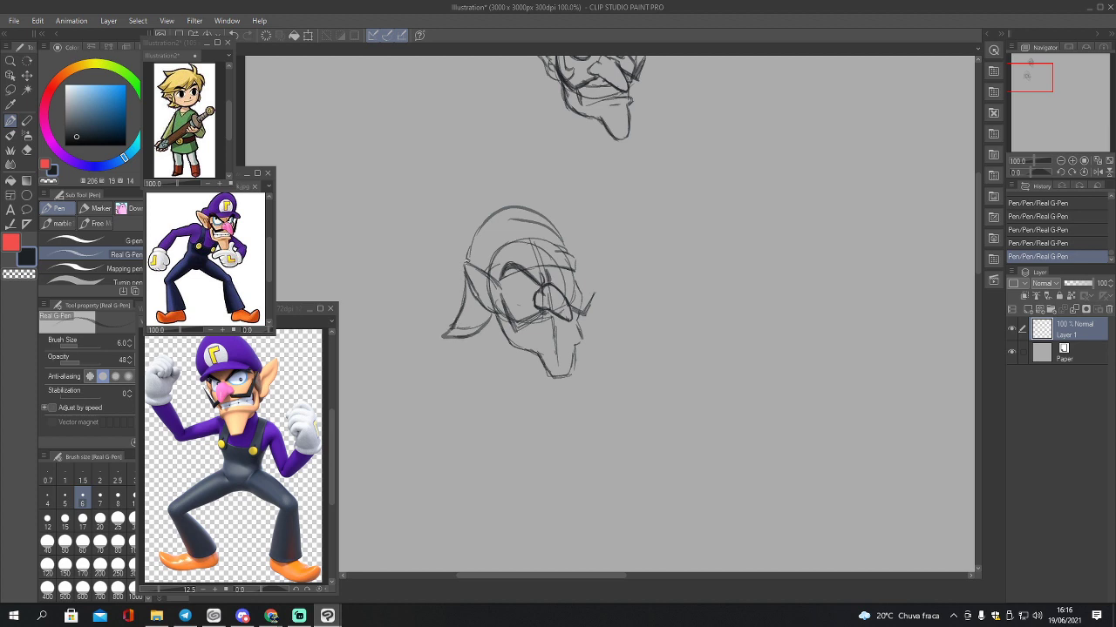
pyautogui.moveTo(467, 260)
pyautogui.mouseDown()
pyautogui.moveTo(513, 206)
pyautogui.moveTo(539, 209)
pyautogui.moveTo(574, 255)
pyautogui.mouseUp()
# Step: Select the second head's ear with the Lasso, move it slightly outward from the head, and deselect
pyautogui.press('m')
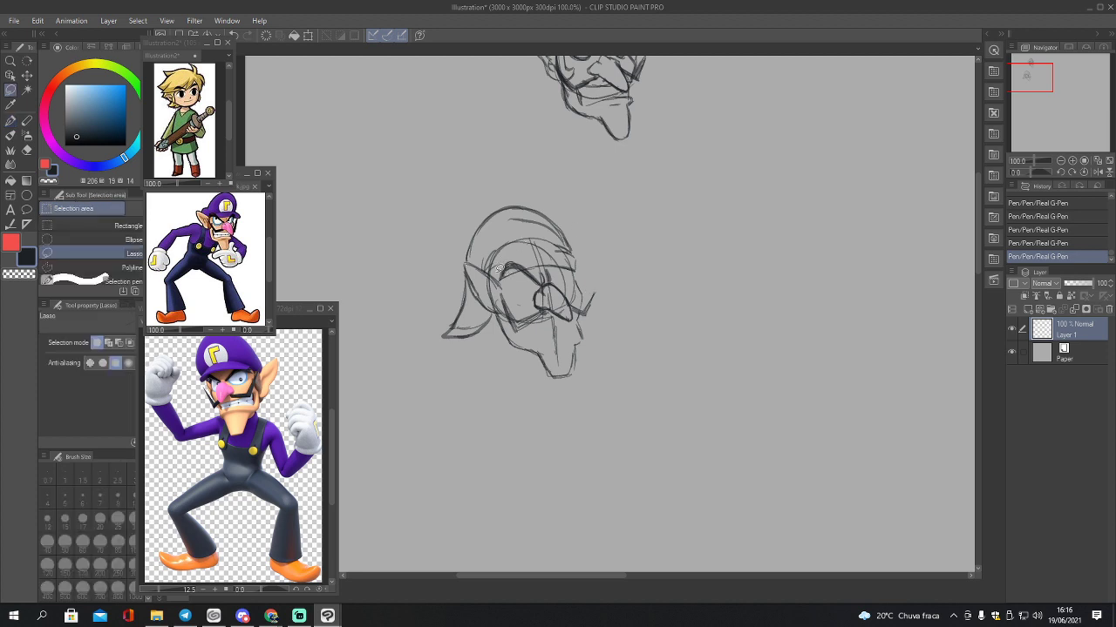
pyautogui.moveTo(471, 259)
pyautogui.mouseDown()
pyautogui.moveTo(471, 286)
pyautogui.moveTo(504, 311)
pyautogui.moveTo(499, 270)
pyautogui.moveTo(484, 288)
pyautogui.mouseUp()
pyautogui.press('k')
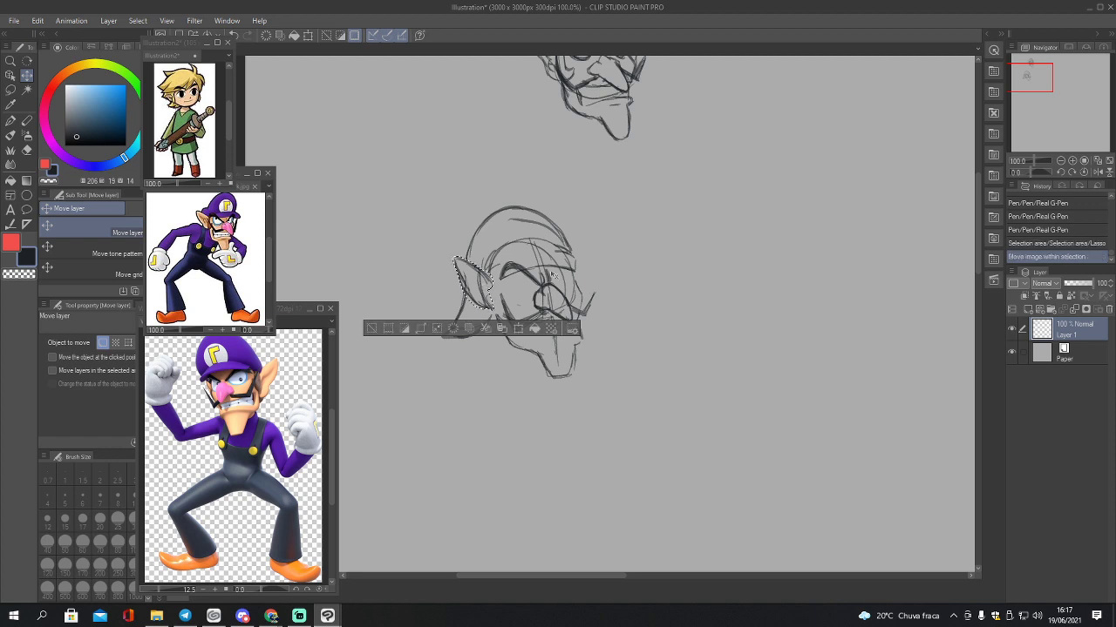
pyautogui.hotkey('ctrl', 'd')
# Step: Draw the second head's near sideburn, the round near eye and a thick brow line with the Real G-Pen
pyautogui.press('p')
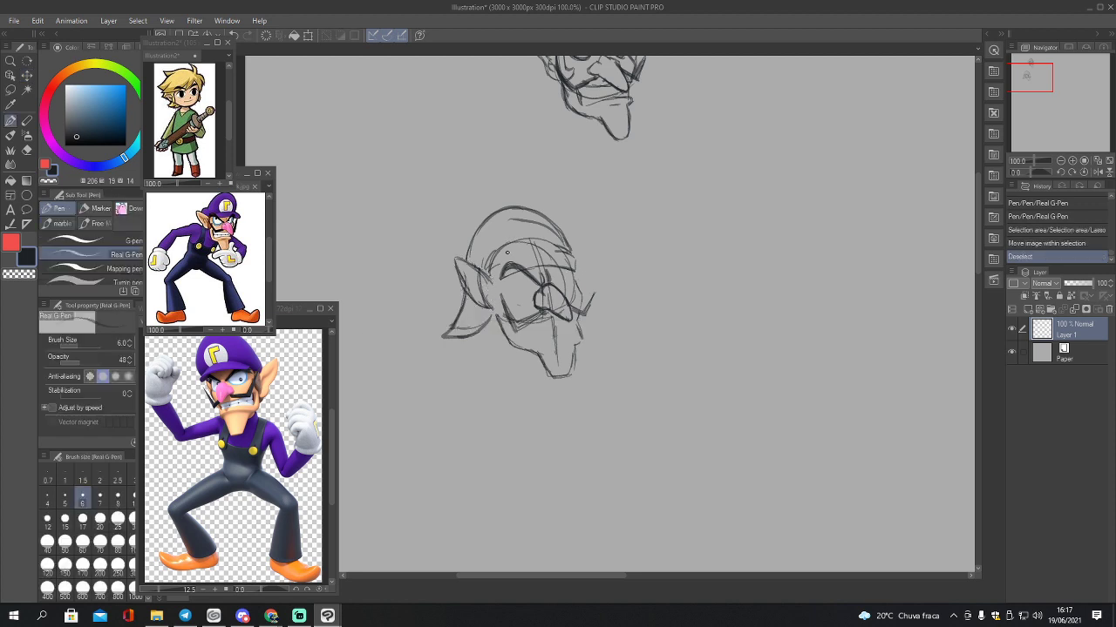
pyautogui.moveTo(490, 279)
pyautogui.mouseDown()
pyautogui.moveTo(493, 311)
pyautogui.moveTo(500, 303)
pyautogui.mouseUp()
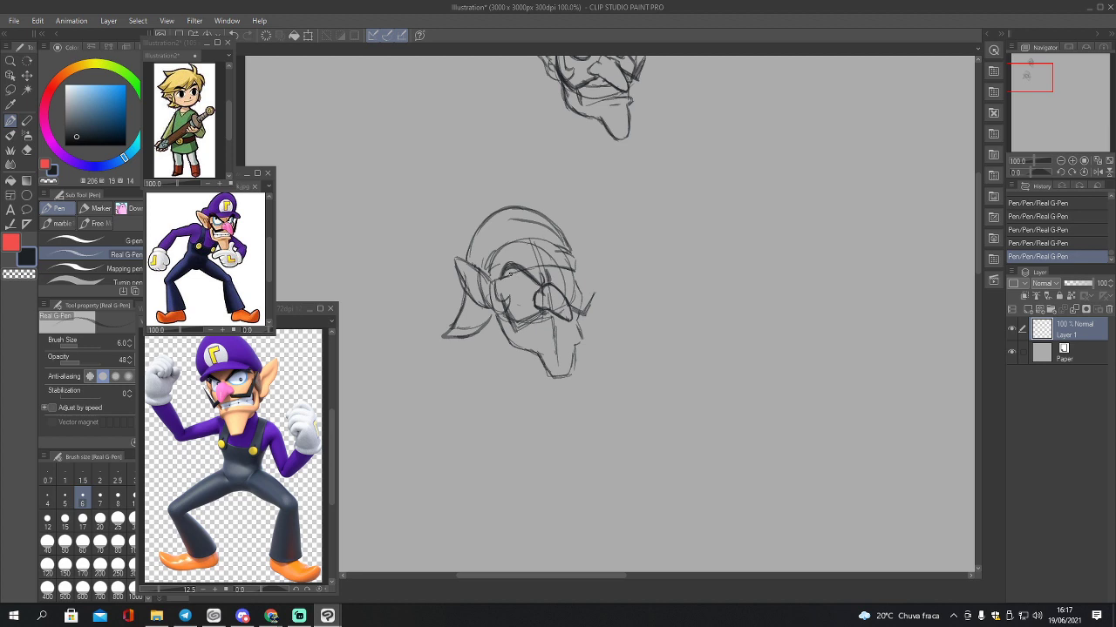
pyautogui.moveTo(505, 270)
pyautogui.mouseDown()
pyautogui.moveTo(572, 269)
pyautogui.moveTo(516, 265)
pyautogui.moveTo(551, 264)
pyautogui.moveTo(507, 290)
pyautogui.moveTo(524, 297)
pyautogui.moveTo(537, 281)
pyautogui.mouseUp()
pyautogui.moveTo(516, 293)
pyautogui.mouseDown()
pyautogui.moveTo(510, 269)
pyautogui.moveTo(513, 287)
pyautogui.mouseUp()
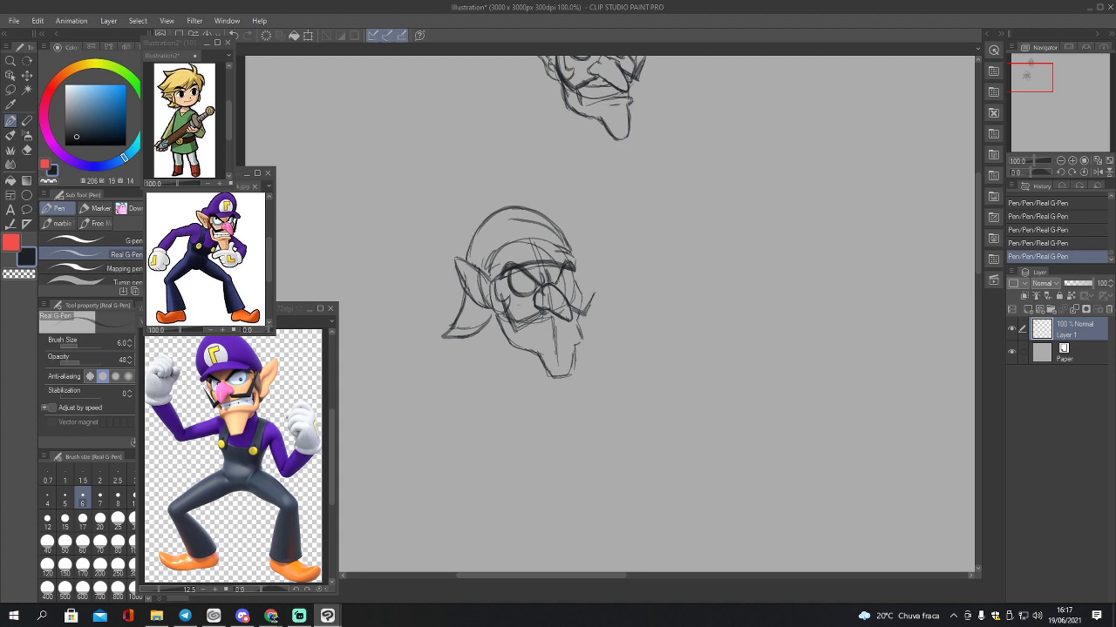
# Step: Draw the second head's far eye and eyebrow, the far cheek contour and the mouth line beneath the moustache
pyautogui.moveTo(568, 267); pyautogui.dragTo(577, 262)
pyautogui.moveTo(570, 276); pyautogui.dragTo(566, 288)
pyautogui.moveTo(580, 322); pyautogui.dragTo(577, 343)
pyautogui.moveTo(518, 323)
pyautogui.mouseDown()
pyautogui.moveTo(558, 317)
pyautogui.moveTo(531, 314)
pyautogui.mouseUp()
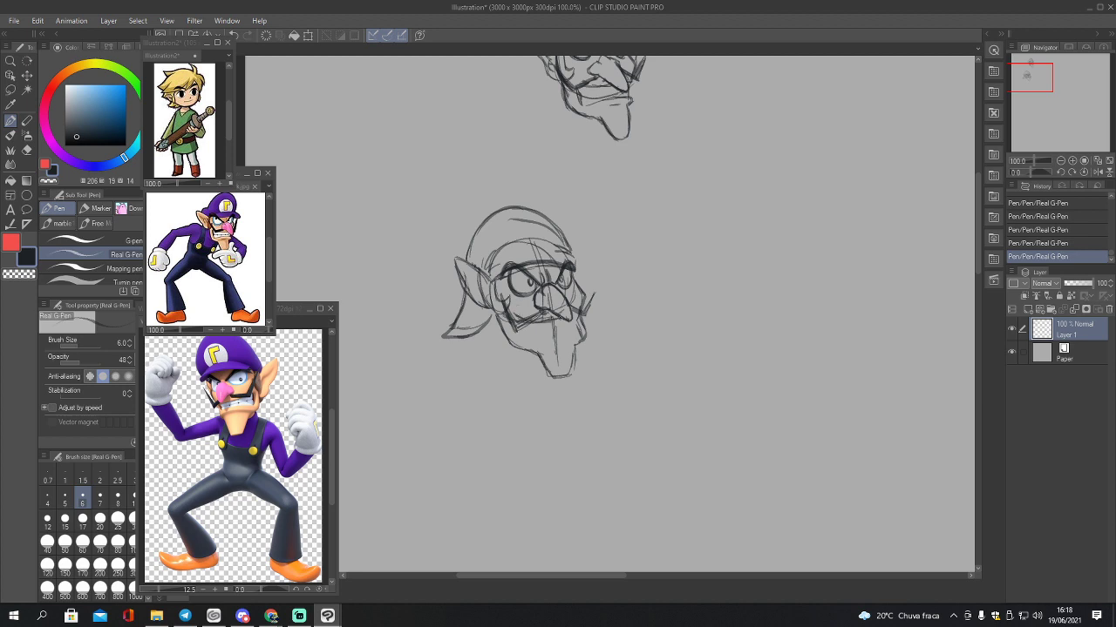
pyautogui.moveTo(513, 316)
pyautogui.mouseDown()
pyautogui.moveTo(523, 338)
pyautogui.moveTo(573, 338)
pyautogui.mouseUp()
pyautogui.moveTo(575, 282); pyautogui.dragTo(579, 343)
# Step: Erase stray lines along the far cheek with the Hard eraser, and redraw the moustache and mouth lines there with the Real G-Pen
pyautogui.press('e')
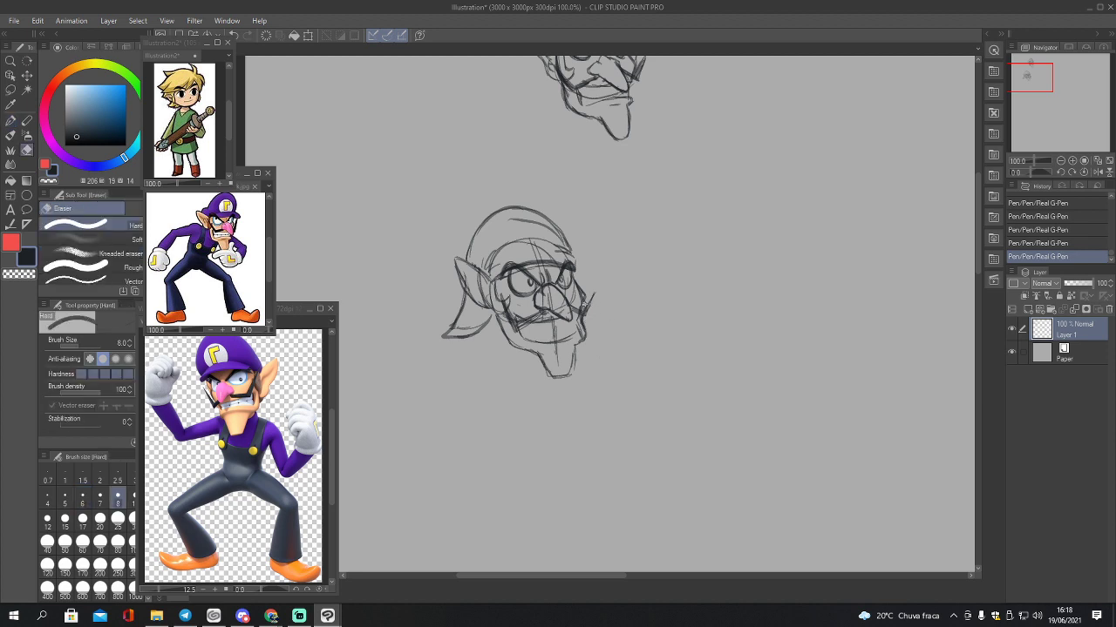
pyautogui.moveTo(584, 304); pyautogui.dragTo(582, 289)
pyautogui.moveTo(582, 284); pyautogui.dragTo(580, 337)
pyautogui.press('p')
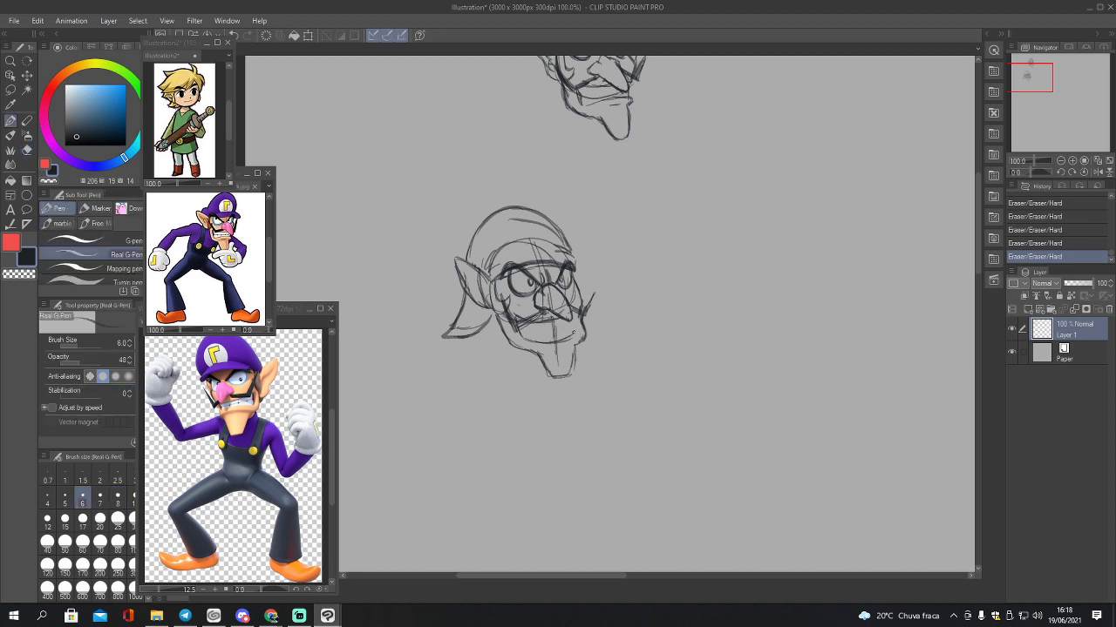
pyautogui.moveTo(572, 315)
pyautogui.mouseDown()
pyautogui.moveTo(580, 308)
pyautogui.moveTo(575, 318)
pyautogui.mouseUp()
pyautogui.moveTo(580, 312); pyautogui.dragTo(569, 335)
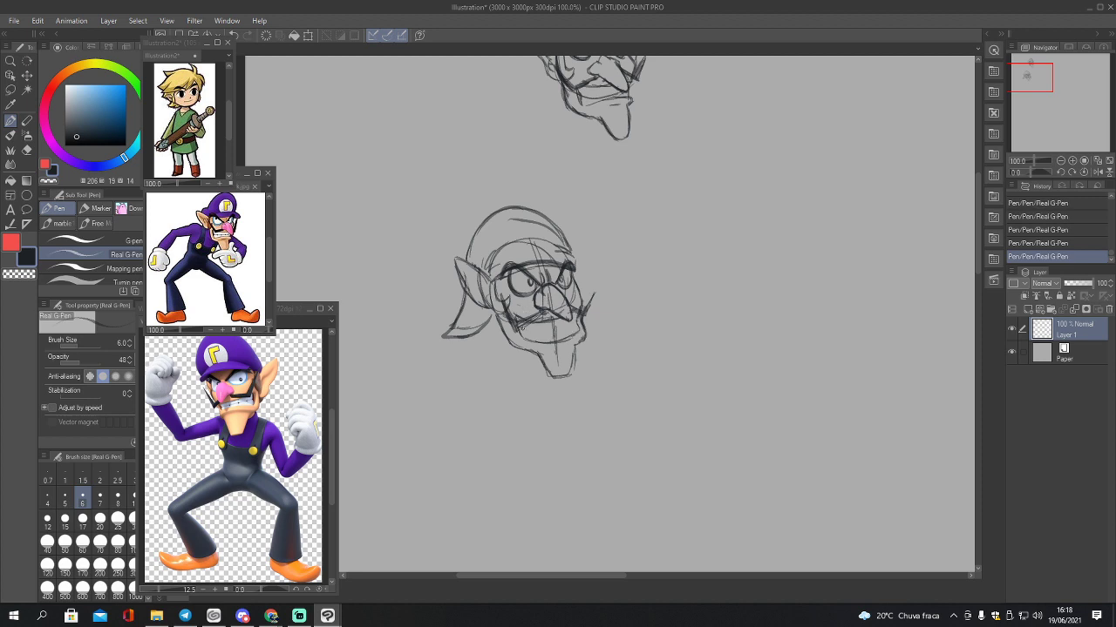
# Step: Reinforce the second head's mouth and jaw lines, and clean up and redraw the near ear's inner lines with the Hard eraser and Real G-Pen
pyautogui.moveTo(520, 334)
pyautogui.mouseDown()
pyautogui.moveTo(567, 325)
pyautogui.moveTo(518, 329)
pyautogui.mouseUp()
pyautogui.moveTo(538, 316); pyautogui.dragTo(524, 325)
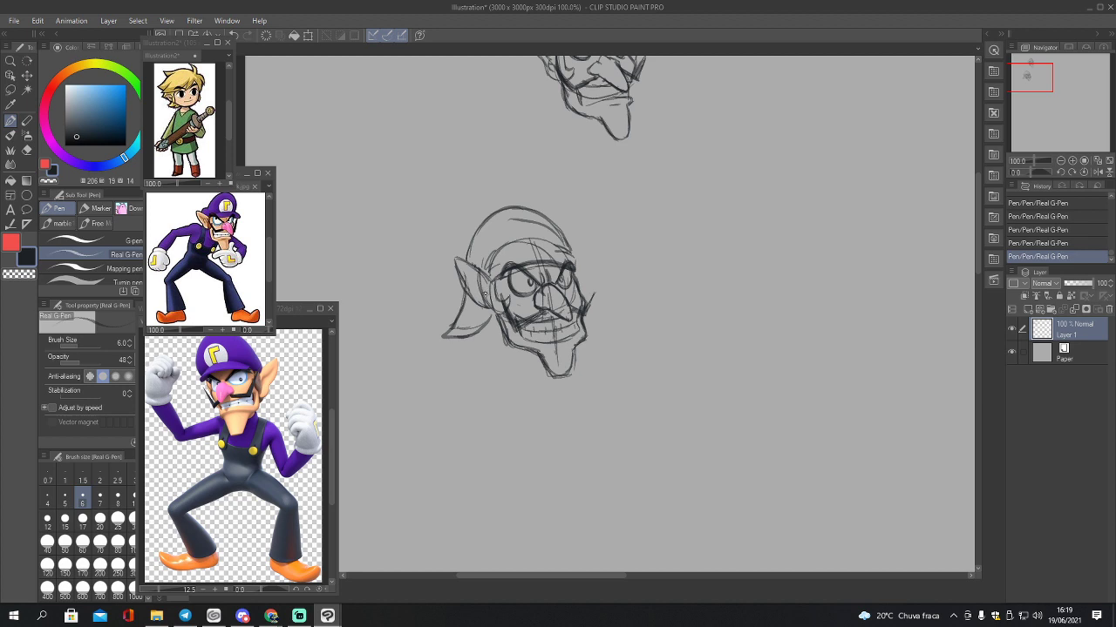
pyautogui.press('e')
pyautogui.moveTo(458, 281); pyautogui.dragTo(464, 291)
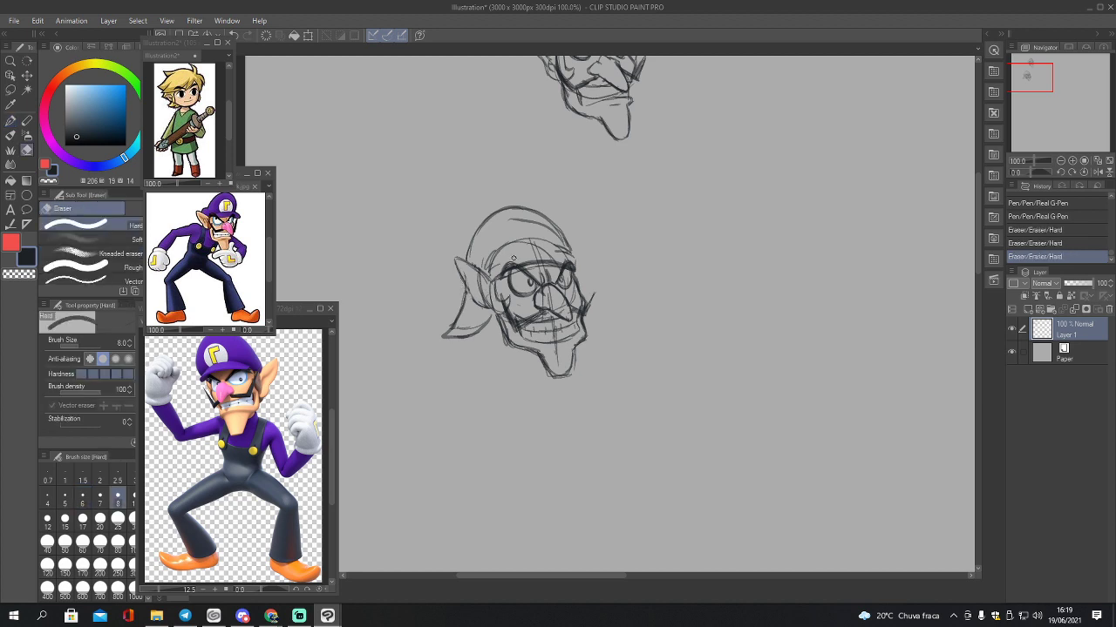
pyautogui.press('p')
pyautogui.press('e')
pyautogui.moveTo(479, 288)
pyautogui.mouseDown()
pyautogui.moveTo(494, 290)
pyautogui.moveTo(471, 272)
pyautogui.moveTo(486, 293)
pyautogui.mouseUp()
pyautogui.press('p')
pyautogui.moveTo(483, 292); pyautogui.dragTo(486, 301)
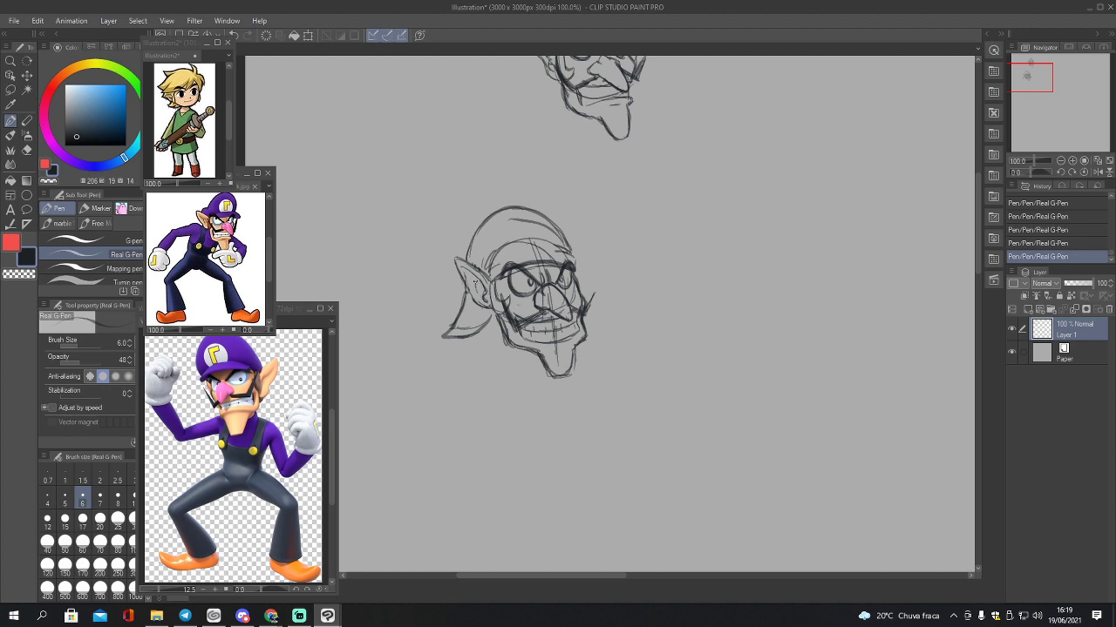
pyautogui.moveTo(475, 280); pyautogui.dragTo(494, 298)
# Step: Draw the second head's pointed far ear and sketch a loose torso outline below the head with the Real G-Pen
pyautogui.moveTo(573, 256)
pyautogui.mouseDown()
pyautogui.moveTo(586, 244)
pyautogui.moveTo(582, 284)
pyautogui.moveTo(589, 246)
pyautogui.moveTo(576, 258)
pyautogui.mouseUp()
pyautogui.moveTo(514, 352)
pyautogui.mouseDown()
pyautogui.moveTo(485, 370)
pyautogui.moveTo(520, 477)
pyautogui.moveTo(589, 490)
pyautogui.mouseUp()
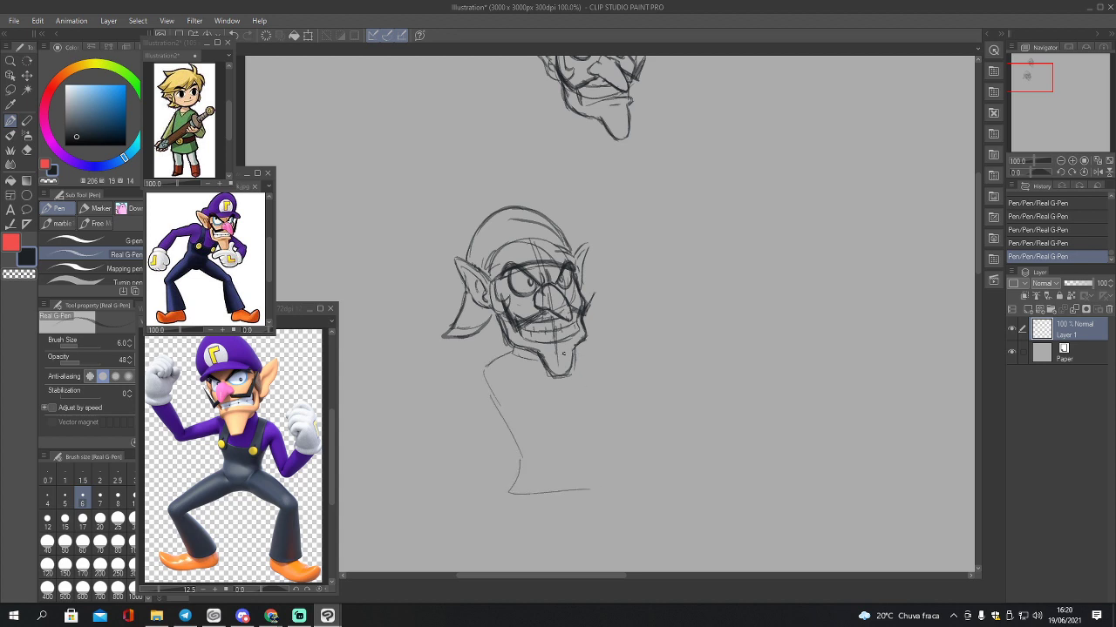
pyautogui.moveTo(580, 359); pyautogui.dragTo(575, 481)
# Step: Darken the second head's jaw and long chin contour, erasing the stray construction lines around the chin
pyautogui.moveTo(511, 344)
pyautogui.mouseDown()
pyautogui.moveTo(538, 352)
pyautogui.moveTo(552, 375)
pyautogui.moveTo(579, 369)
pyautogui.mouseUp()
pyautogui.press('e')
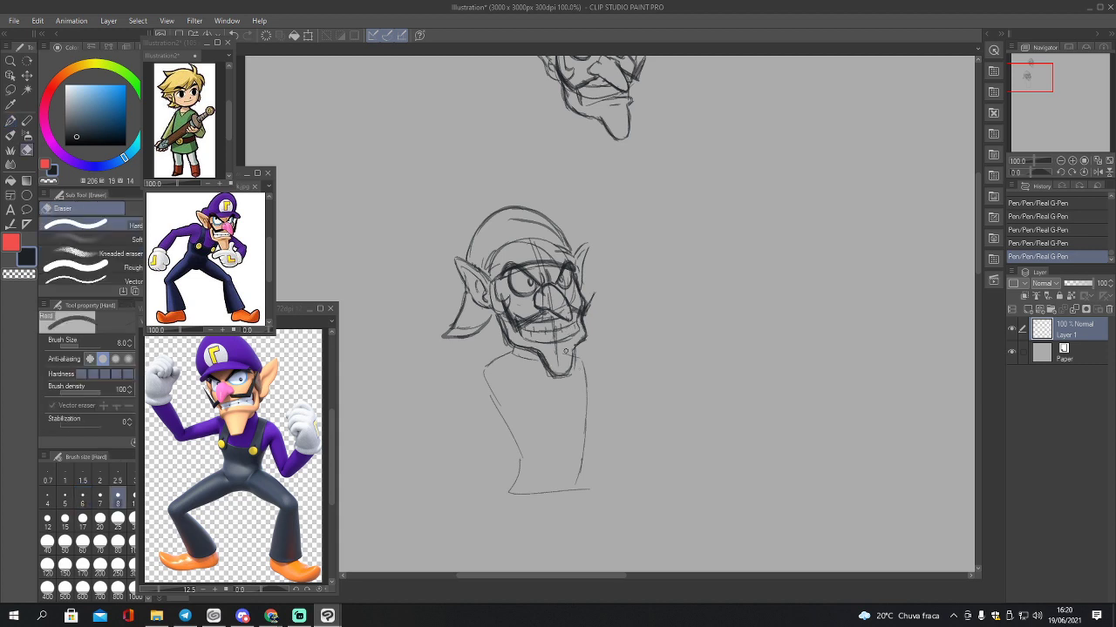
pyautogui.moveTo(540, 357)
pyautogui.mouseDown()
pyautogui.moveTo(549, 373)
pyautogui.moveTo(572, 371)
pyautogui.mouseUp()
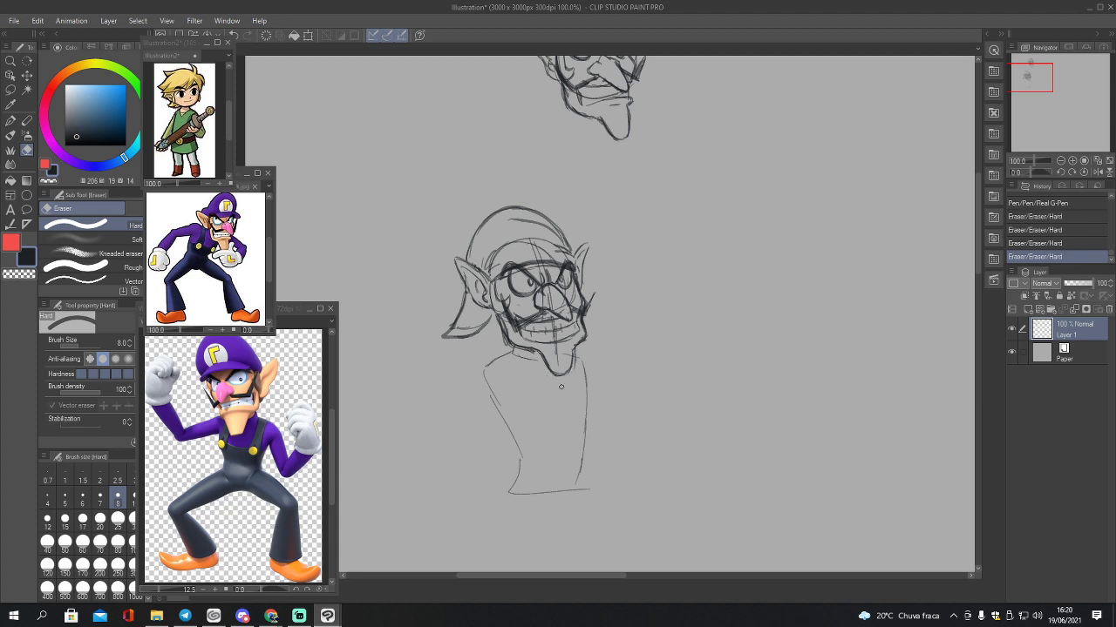
pyautogui.press('p')
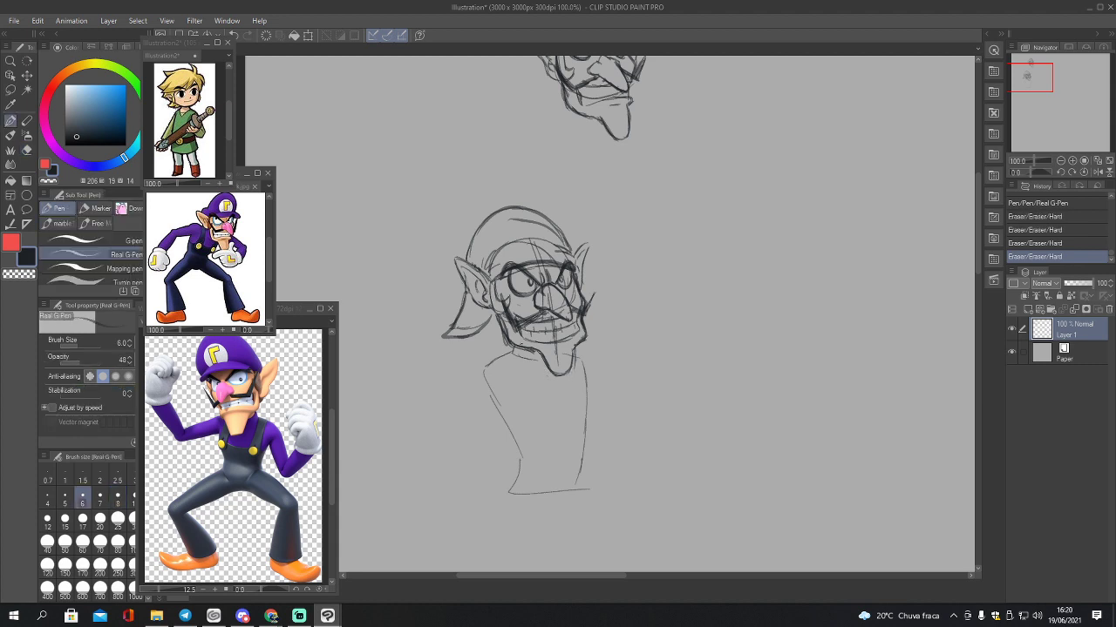
pyautogui.moveTo(542, 359); pyautogui.dragTo(547, 366)
pyautogui.moveTo(551, 373)
pyautogui.mouseDown()
pyautogui.moveTo(571, 370)
pyautogui.moveTo(578, 339)
pyautogui.mouseUp()
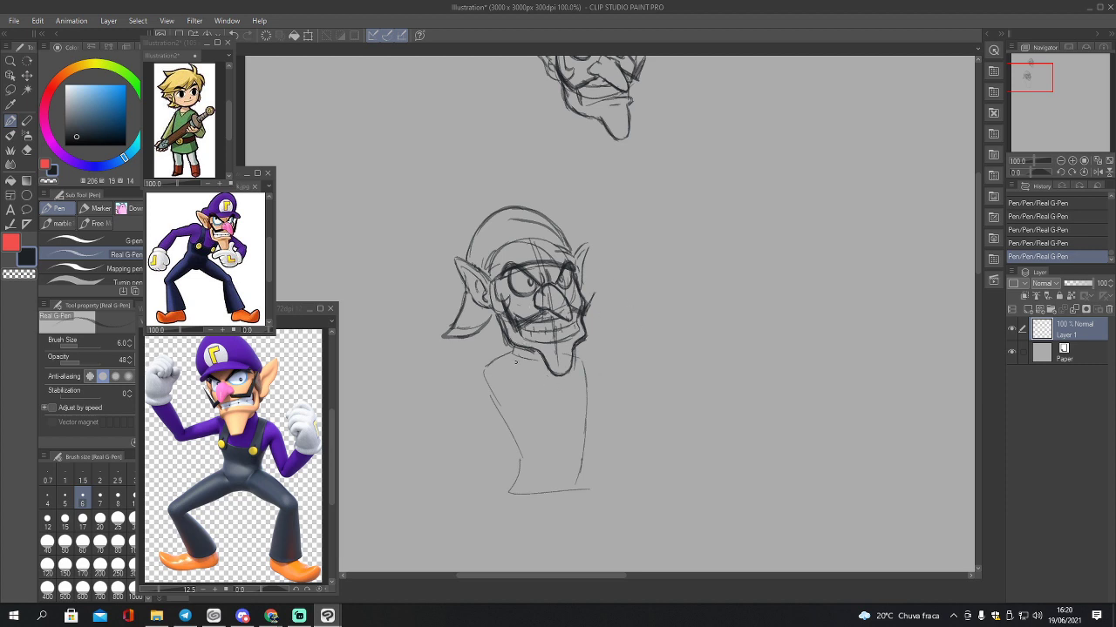
# Step: Sketch the near arm bent with its hand at the hip, and a round tied pouch with a rupee emblem beside the torso
pyautogui.moveTo(488, 362)
pyautogui.mouseDown()
pyautogui.moveTo(448, 409)
pyautogui.moveTo(502, 479)
pyautogui.moveTo(499, 446)
pyautogui.moveTo(527, 462)
pyautogui.moveTo(514, 490)
pyautogui.moveTo(485, 481)
pyautogui.mouseUp()
pyautogui.moveTo(619, 376)
pyautogui.mouseDown()
pyautogui.moveTo(621, 332)
pyautogui.moveTo(634, 380)
pyautogui.moveTo(670, 382)
pyautogui.moveTo(684, 363)
pyautogui.moveTo(691, 331)
pyautogui.moveTo(625, 317)
pyautogui.moveTo(662, 317)
pyautogui.moveTo(629, 316)
pyautogui.moveTo(651, 313)
pyautogui.moveTo(623, 318)
pyautogui.moveTo(660, 308)
pyautogui.moveTo(617, 306)
pyautogui.moveTo(617, 293)
pyautogui.moveTo(669, 315)
pyautogui.mouseUp()
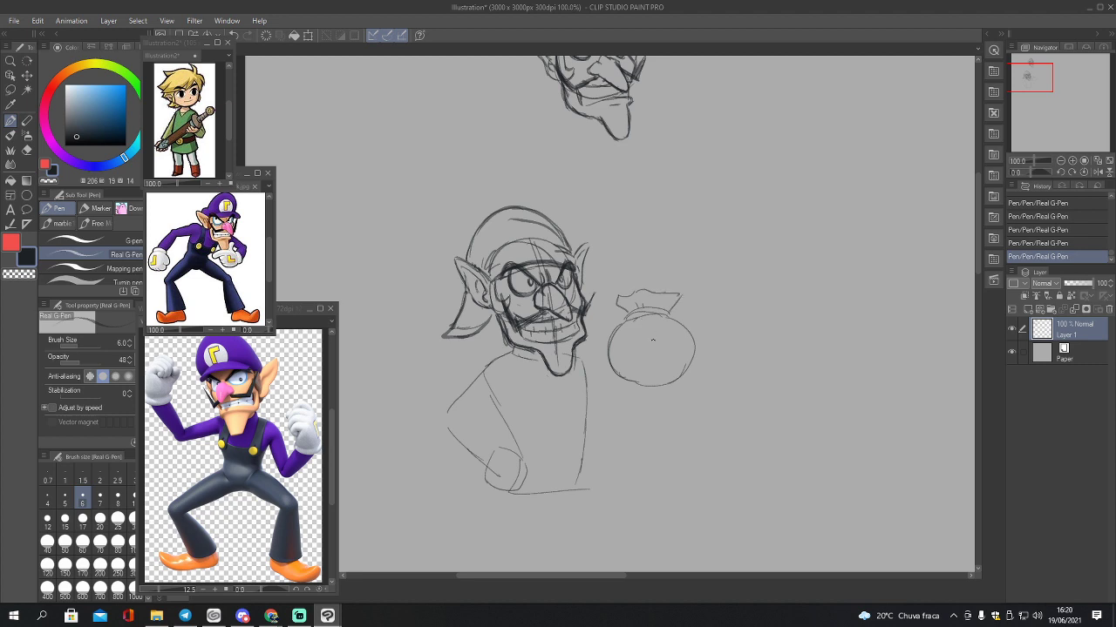
pyautogui.moveTo(647, 333)
pyautogui.mouseDown()
pyautogui.moveTo(652, 375)
pyautogui.moveTo(670, 364)
pyautogui.moveTo(668, 342)
pyautogui.moveTo(652, 331)
pyautogui.moveTo(669, 349)
pyautogui.moveTo(651, 360)
pyautogui.moveTo(655, 371)
pyautogui.moveTo(650, 333)
pyautogui.moveTo(649, 356)
pyautogui.mouseUp()
# Step: Draw an open hand supporting the pouch from below, and sketch the bent far arm connecting it to the shoulder
pyautogui.moveTo(633, 386)
pyautogui.mouseDown()
pyautogui.moveTo(677, 387)
pyautogui.moveTo(700, 366)
pyautogui.moveTo(680, 395)
pyautogui.moveTo(702, 356)
pyautogui.moveTo(699, 368)
pyautogui.mouseUp()
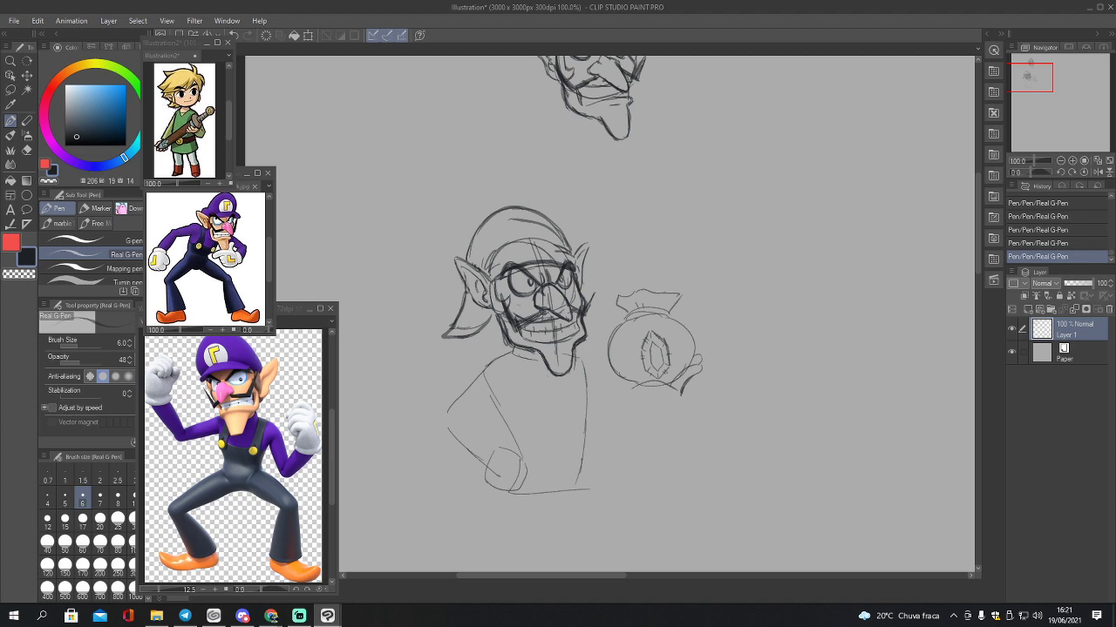
pyautogui.moveTo(627, 381)
pyautogui.mouseDown()
pyautogui.moveTo(643, 400)
pyautogui.moveTo(680, 402)
pyautogui.moveTo(685, 388)
pyautogui.moveTo(673, 383)
pyautogui.moveTo(676, 391)
pyautogui.moveTo(686, 366)
pyautogui.mouseUp()
pyautogui.moveTo(681, 364)
pyautogui.mouseDown()
pyautogui.moveTo(709, 375)
pyautogui.moveTo(681, 394)
pyautogui.moveTo(709, 381)
pyautogui.moveTo(674, 379)
pyautogui.moveTo(706, 353)
pyautogui.mouseUp()
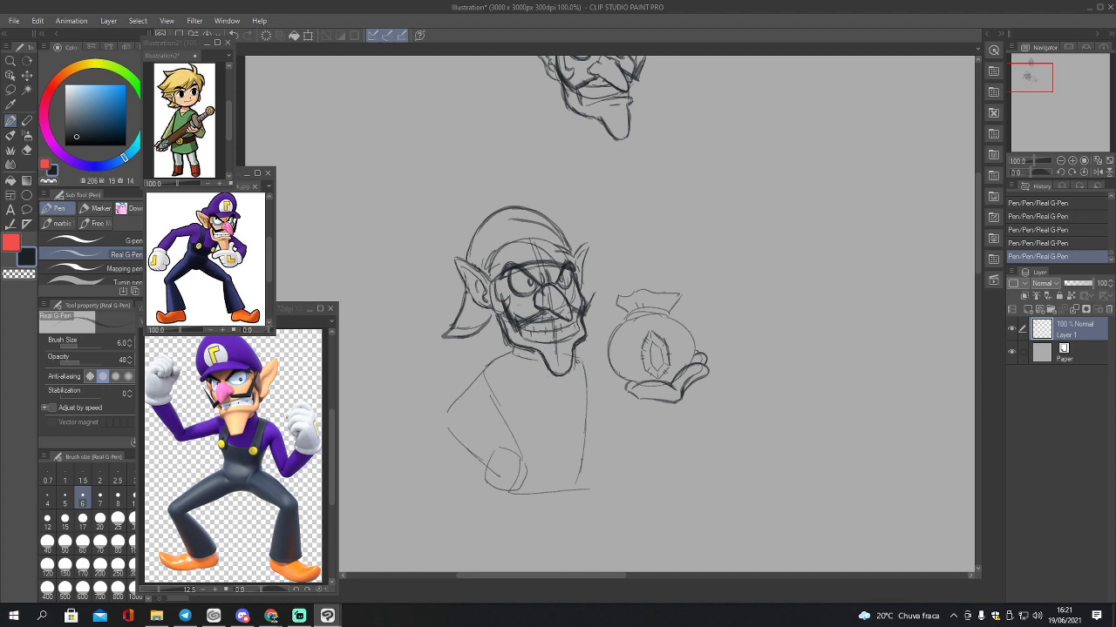
pyautogui.moveTo(575, 361); pyautogui.dragTo(621, 463)
pyautogui.moveTo(596, 410); pyautogui.dragTo(622, 462)
pyautogui.moveTo(633, 396); pyautogui.dragTo(619, 465)
pyautogui.moveTo(628, 416); pyautogui.dragTo(624, 438)
# Step: Refine the near arm's hand, forearm and short sleeve lines, and add a pointed collar below the jaw
pyautogui.moveTo(495, 452)
pyautogui.mouseDown()
pyautogui.moveTo(507, 434)
pyautogui.moveTo(476, 466)
pyautogui.moveTo(483, 477)
pyautogui.mouseUp()
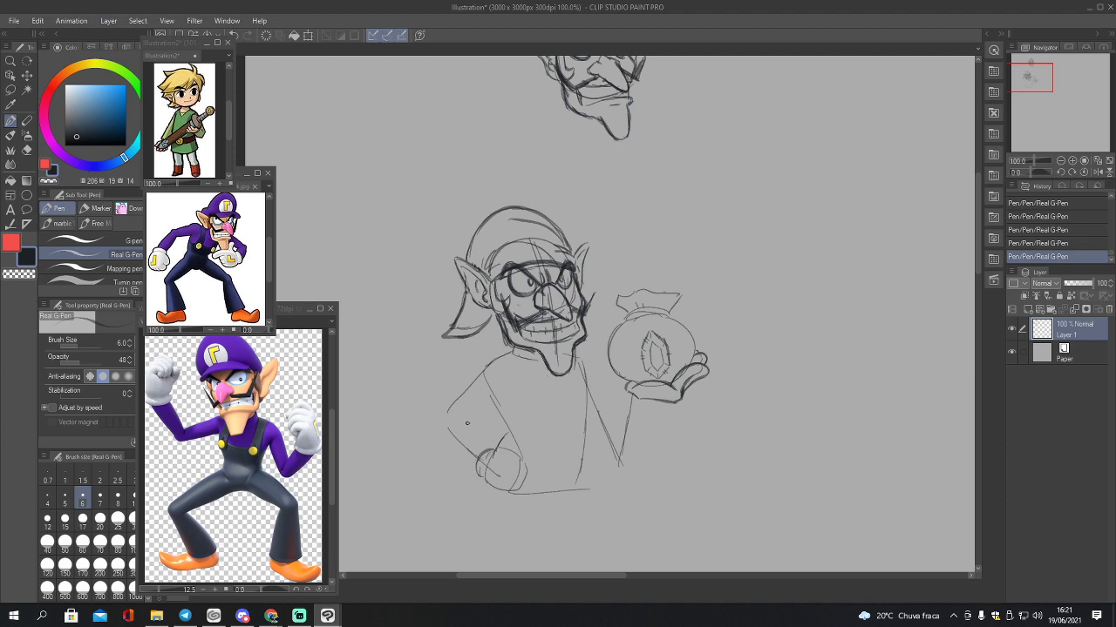
pyautogui.moveTo(452, 418); pyautogui.dragTo(485, 449)
pyautogui.moveTo(464, 422); pyautogui.dragTo(486, 397)
pyautogui.moveTo(514, 356)
pyautogui.mouseDown()
pyautogui.moveTo(544, 379)
pyautogui.moveTo(535, 375)
pyautogui.mouseUp()
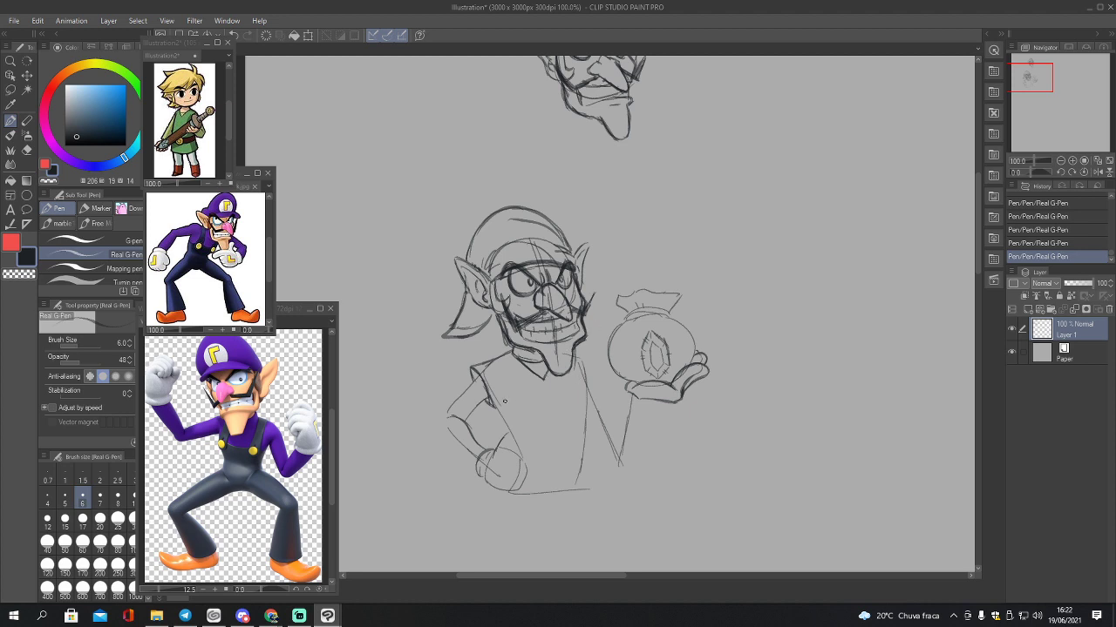
# Step: Redraw the torso's near side down to the hip, comparing the new strokes by undoing and restoring them
pyautogui.moveTo(494, 408)
pyautogui.mouseDown()
pyautogui.moveTo(503, 448)
pyautogui.moveTo(526, 469)
pyautogui.moveTo(508, 469)
pyautogui.moveTo(532, 479)
pyautogui.moveTo(525, 450)
pyautogui.moveTo(538, 479)
pyautogui.mouseUp()
pyautogui.hotkey('ctrl', 'z')
pyautogui.hotkey('ctrl', 'z')
pyautogui.hotkey('ctrl', 'z')
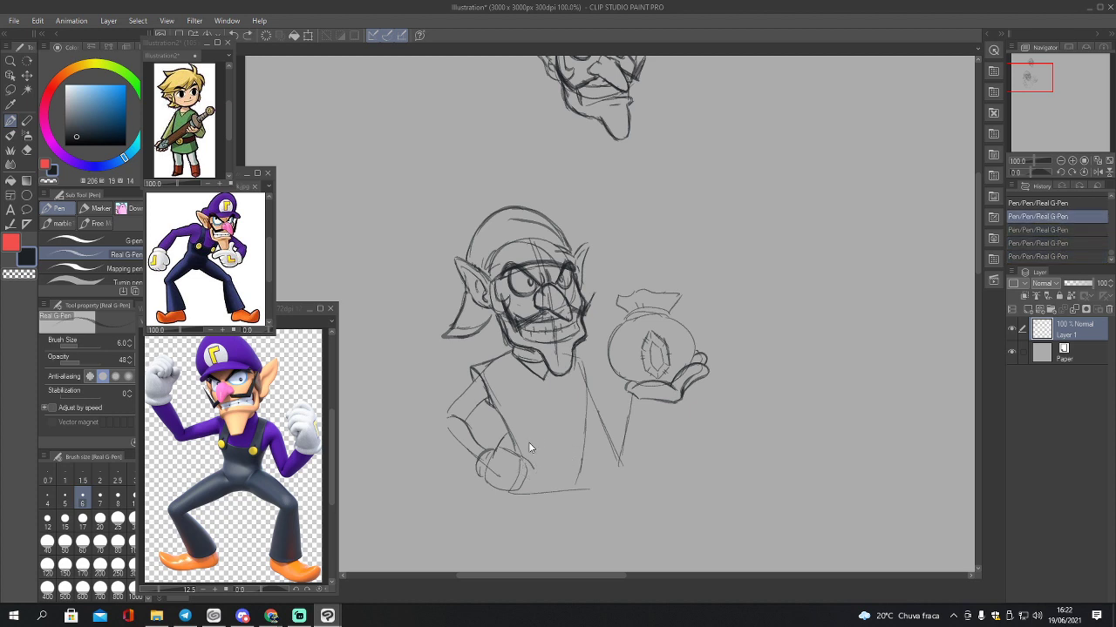
pyautogui.hotkey('ctrl', 'y')
pyautogui.hotkey('ctrl', 'y')
pyautogui.hotkey('ctrl', 'y')
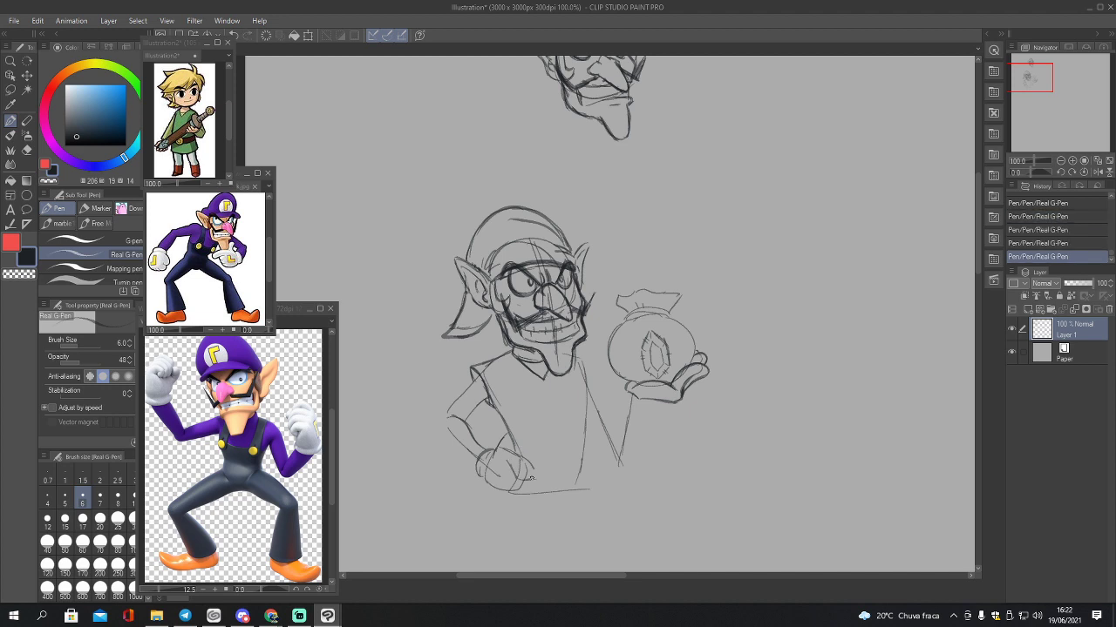
# Step: Draw the thumb and back of the hand resting on the hip, and erase the overlapping lines at its wrist
pyautogui.moveTo(525, 467)
pyautogui.mouseDown()
pyautogui.moveTo(542, 478)
pyautogui.moveTo(507, 480)
pyautogui.mouseUp()
pyautogui.moveTo(500, 444); pyautogui.dragTo(493, 454)
pyautogui.press('e')
pyautogui.moveTo(497, 443)
pyautogui.mouseDown()
pyautogui.moveTo(504, 435)
pyautogui.moveTo(503, 444)
pyautogui.mouseUp()
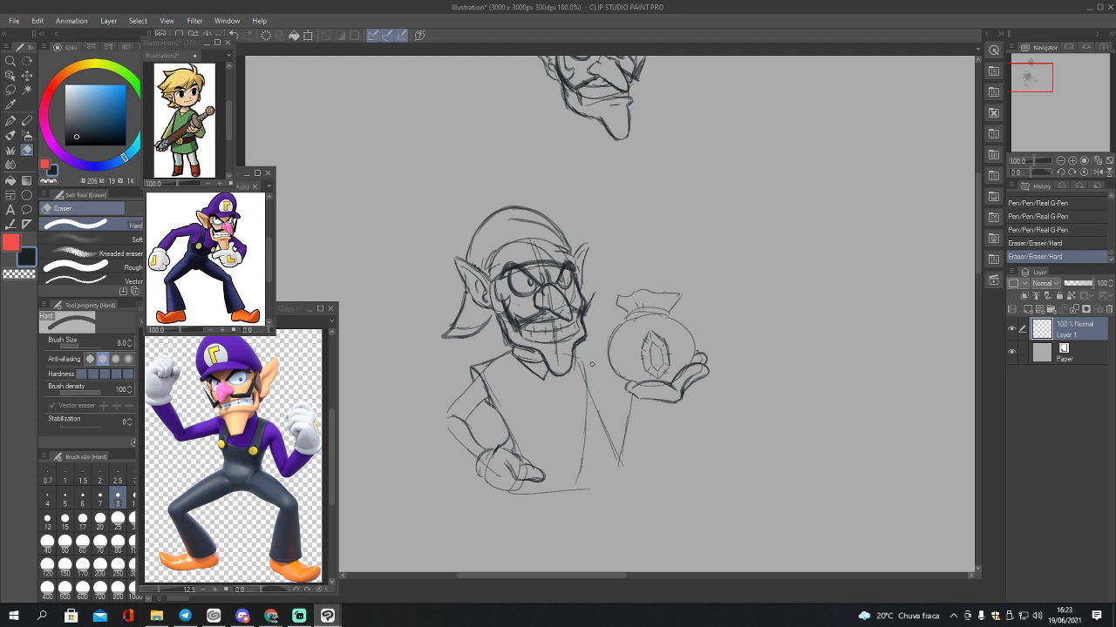
# Step: Draw the far shoulder's sleeve edge, and add the curled fingers and wristband to the hand on the hip
pyautogui.press('p')
pyautogui.moveTo(585, 405)
pyautogui.mouseDown()
pyautogui.moveTo(587, 383)
pyautogui.moveTo(586, 406)
pyautogui.mouseUp()
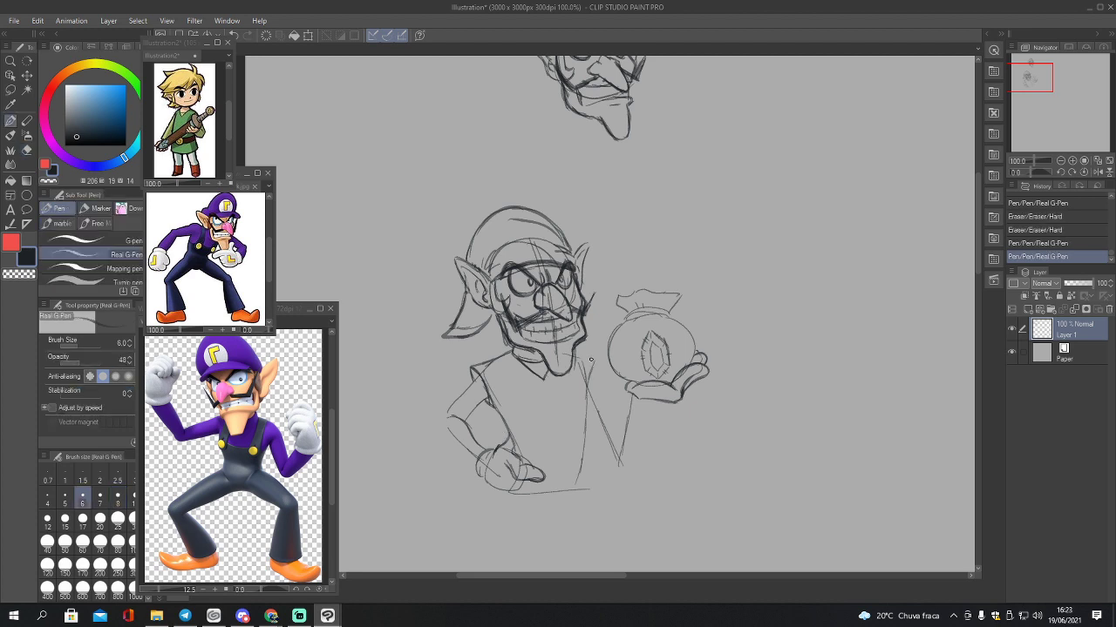
pyautogui.moveTo(576, 355)
pyautogui.mouseDown()
pyautogui.moveTo(593, 361)
pyautogui.moveTo(589, 371)
pyautogui.moveTo(595, 362)
pyautogui.mouseUp()
pyautogui.moveTo(509, 489)
pyautogui.mouseDown()
pyautogui.moveTo(535, 480)
pyautogui.moveTo(508, 495)
pyautogui.moveTo(534, 499)
pyautogui.moveTo(497, 493)
pyautogui.moveTo(485, 454)
pyautogui.moveTo(493, 478)
pyautogui.moveTo(484, 484)
pyautogui.moveTo(475, 467)
pyautogui.moveTo(494, 451)
pyautogui.mouseUp()
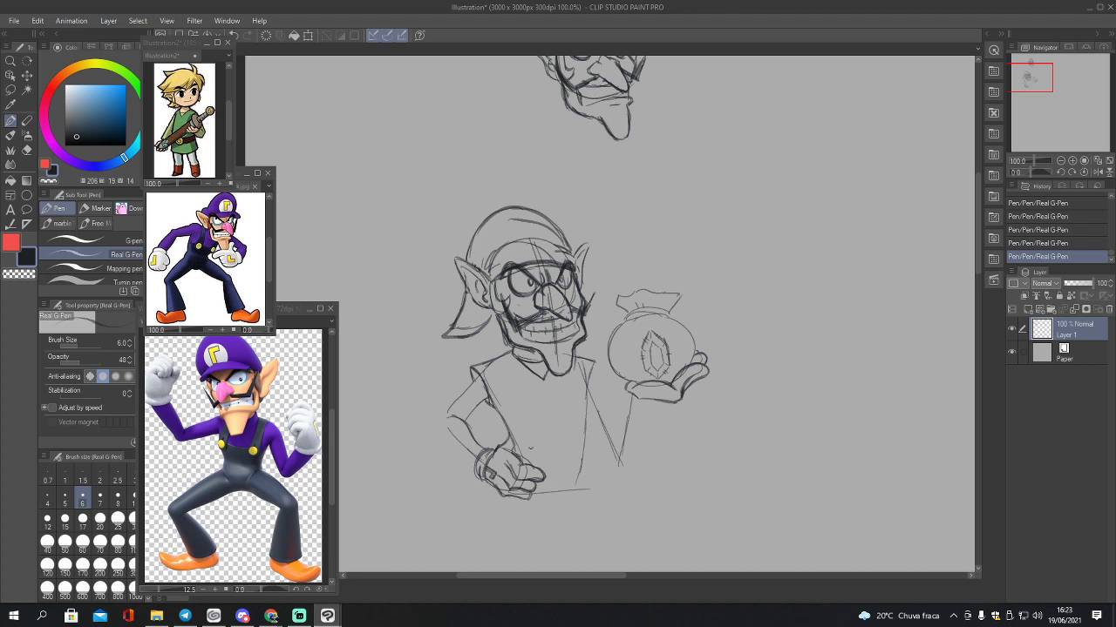
# Step: Erase the stray lines inside the fingers of the hand on the hip with the Hard eraser
pyautogui.press('e')
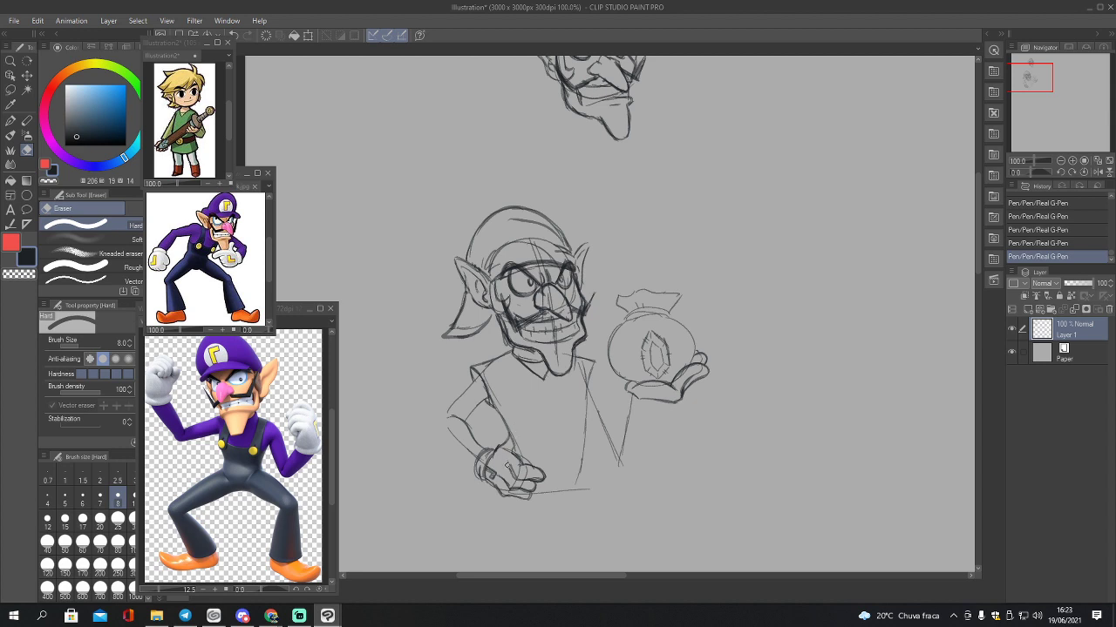
pyautogui.click(533, 477)
pyautogui.click(532, 477)
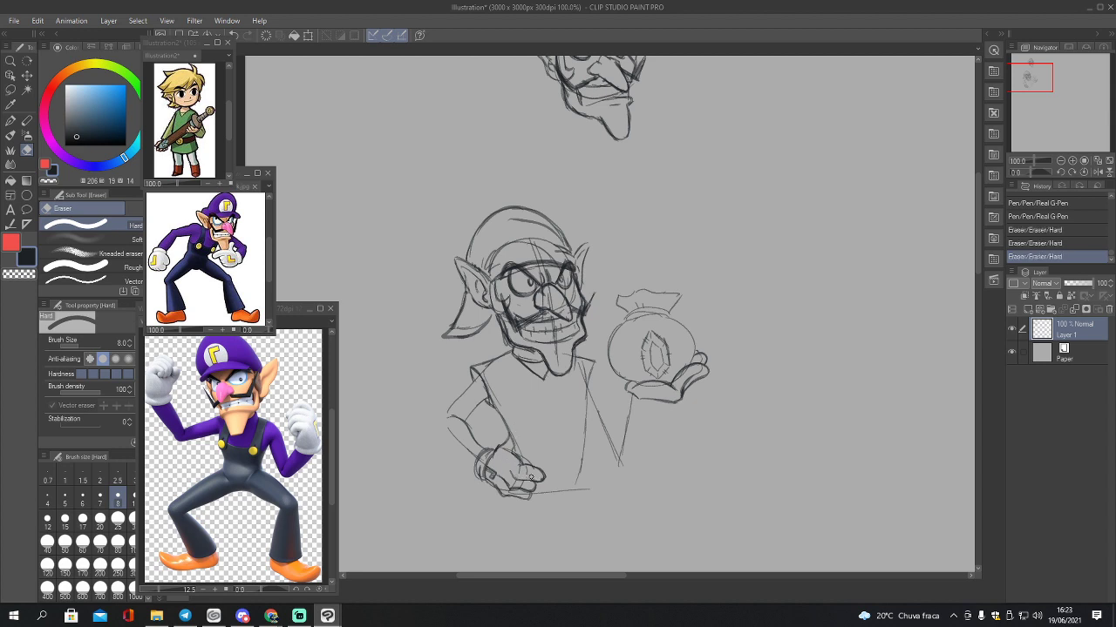
pyautogui.click(520, 472)
pyautogui.click(504, 480)
# Step: Sketch a small cartoon mouse beside the pouch with the Real G-Pen: head with round ears, body, frilled skirt and curling tail
pyautogui.press('p')
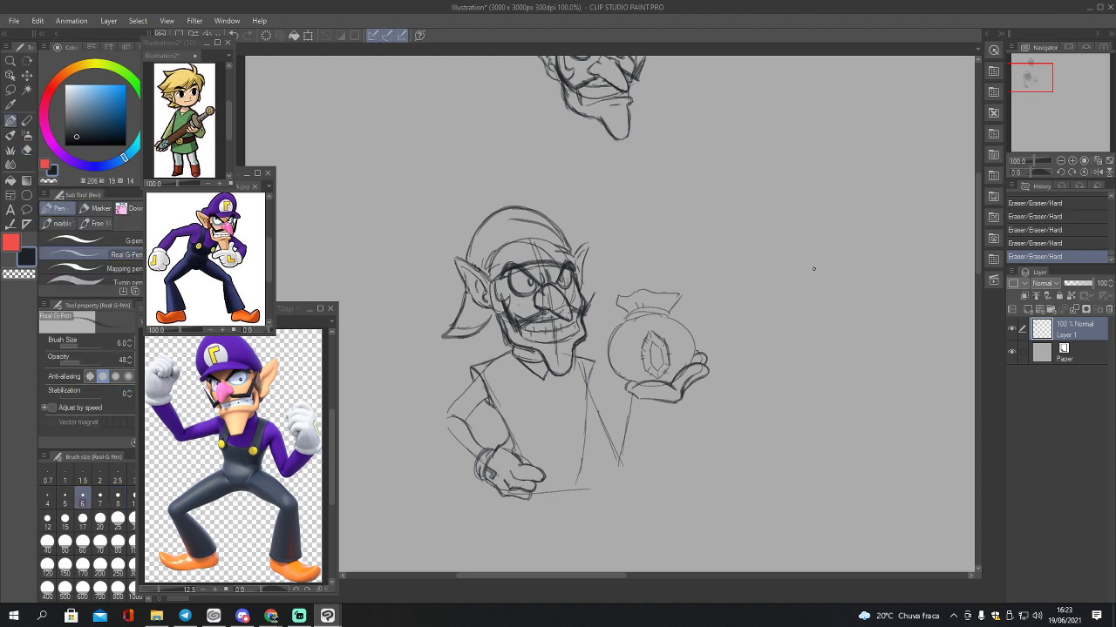
pyautogui.moveTo(824, 244)
pyautogui.mouseDown()
pyautogui.moveTo(810, 289)
pyautogui.moveTo(793, 283)
pyautogui.moveTo(849, 258)
pyautogui.moveTo(802, 254)
pyautogui.mouseUp()
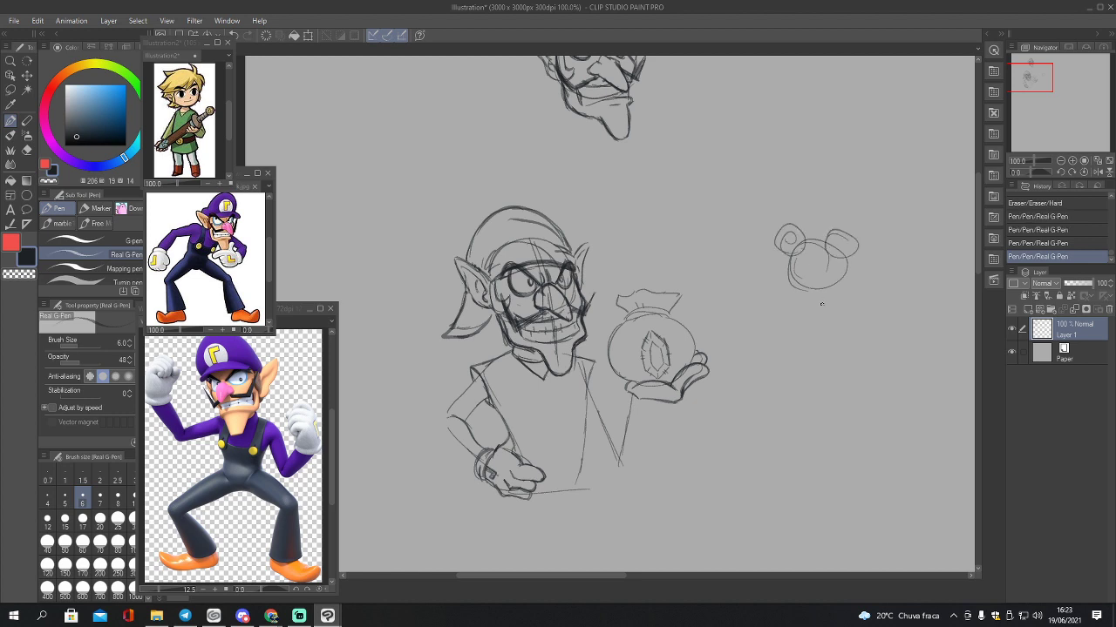
pyautogui.moveTo(808, 296); pyautogui.dragTo(825, 351)
pyautogui.moveTo(834, 292); pyautogui.dragTo(859, 345)
pyautogui.moveTo(791, 329)
pyautogui.mouseDown()
pyautogui.moveTo(816, 338)
pyautogui.moveTo(863, 329)
pyautogui.moveTo(866, 320)
pyautogui.moveTo(835, 335)
pyautogui.moveTo(875, 319)
pyautogui.moveTo(871, 283)
pyautogui.mouseUp()
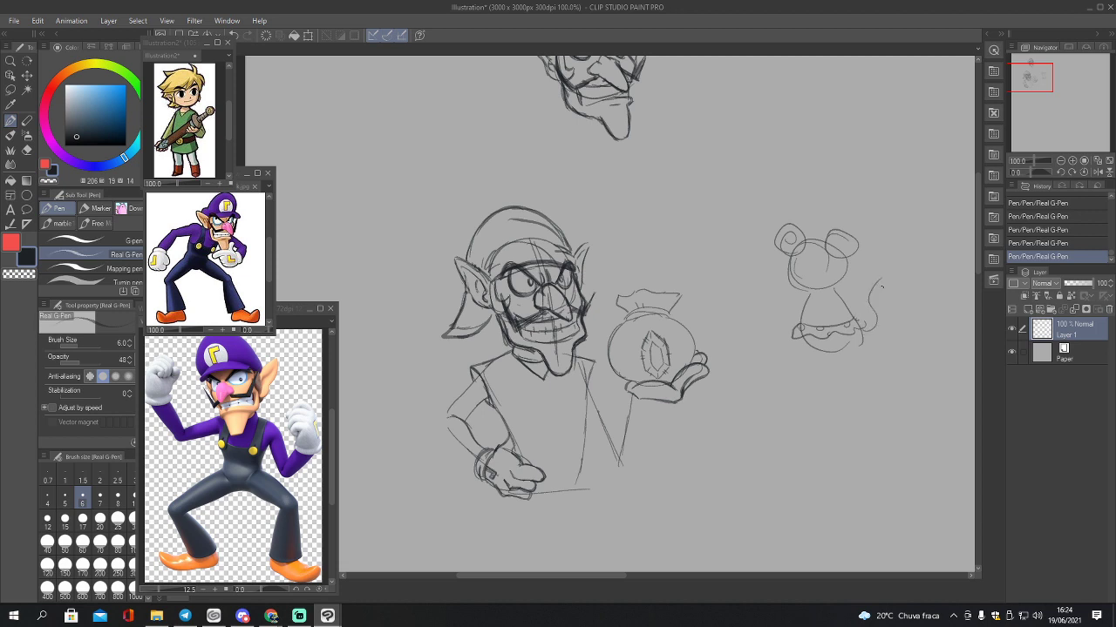
# Step: Add the legs, large shoes and arms to the small mouse, and sketch a pair of shorts with a round button above it
pyautogui.moveTo(844, 350)
pyautogui.mouseDown()
pyautogui.moveTo(815, 363)
pyautogui.moveTo(813, 375)
pyautogui.moveTo(823, 374)
pyautogui.moveTo(796, 372)
pyautogui.moveTo(794, 396)
pyautogui.moveTo(882, 384)
pyautogui.mouseUp()
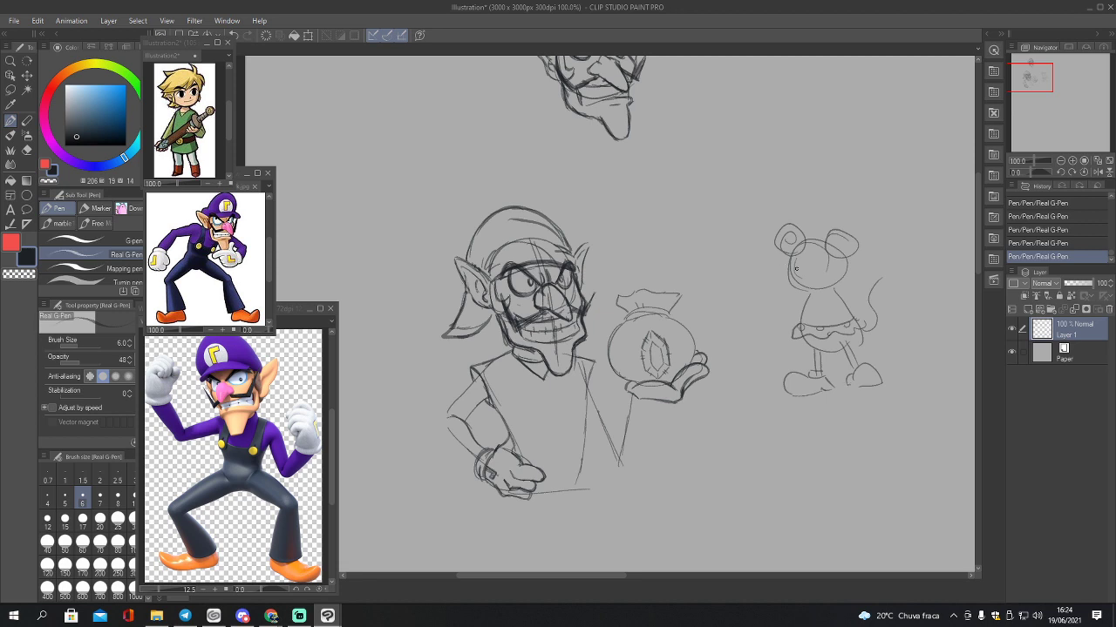
pyautogui.moveTo(796, 268)
pyautogui.mouseDown()
pyautogui.moveTo(771, 257)
pyautogui.moveTo(776, 279)
pyautogui.moveTo(878, 322)
pyautogui.mouseUp()
pyautogui.moveTo(807, 296); pyautogui.dragTo(770, 319)
pyautogui.moveTo(720, 151)
pyautogui.mouseDown()
pyautogui.moveTo(715, 184)
pyautogui.moveTo(764, 186)
pyautogui.moveTo(782, 180)
pyautogui.moveTo(756, 166)
pyautogui.moveTo(750, 143)
pyautogui.moveTo(722, 154)
pyautogui.moveTo(727, 137)
pyautogui.moveTo(782, 134)
pyautogui.moveTo(794, 182)
pyautogui.mouseUp()
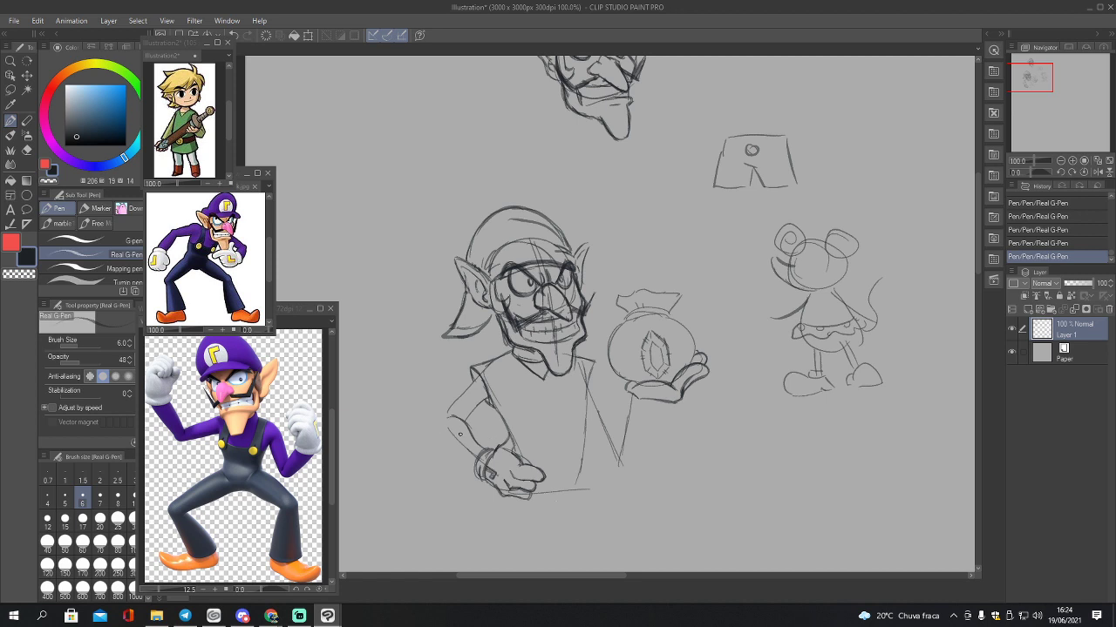
# Step: Darken the near arm's contour, and add the laced neckline and a belt with a round L-emblem buckle to the torso
pyautogui.moveTo(473, 463)
pyautogui.mouseDown()
pyautogui.moveTo(440, 418)
pyautogui.moveTo(435, 428)
pyautogui.moveTo(469, 455)
pyautogui.moveTo(434, 427)
pyautogui.moveTo(476, 377)
pyautogui.moveTo(453, 403)
pyautogui.moveTo(483, 402)
pyautogui.mouseUp()
pyautogui.moveTo(545, 395)
pyautogui.mouseDown()
pyautogui.moveTo(585, 436)
pyautogui.moveTo(578, 486)
pyautogui.moveTo(546, 467)
pyautogui.moveTo(559, 457)
pyautogui.moveTo(562, 484)
pyautogui.moveTo(566, 462)
pyautogui.moveTo(559, 475)
pyautogui.moveTo(575, 483)
pyautogui.mouseUp()
pyautogui.hotkey('ctrl', 'z')
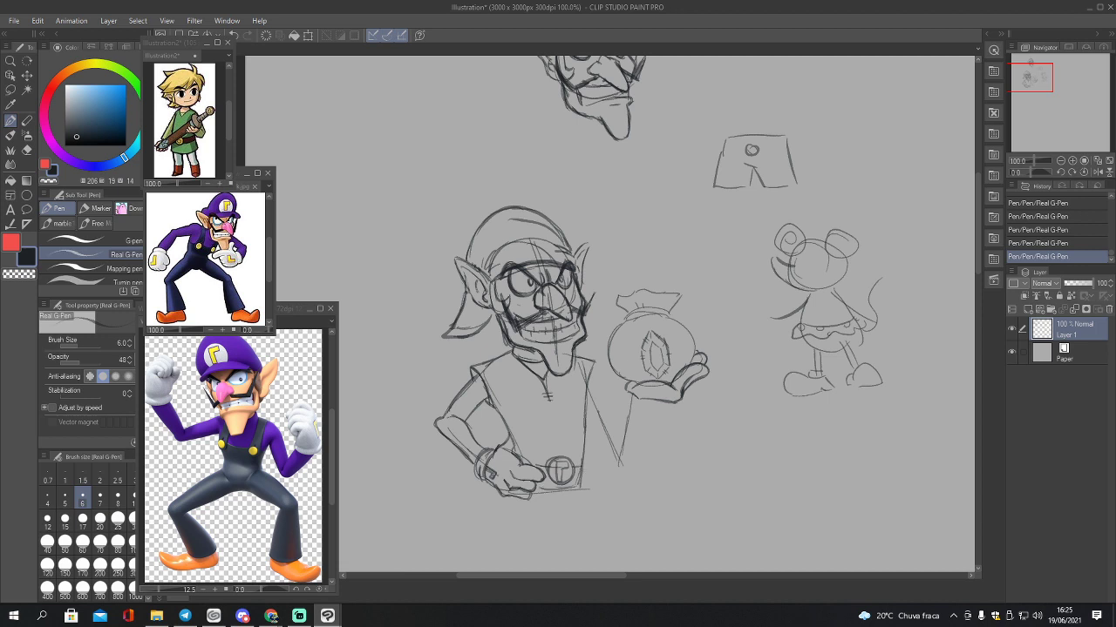
# Step: Flesh out the far arm holding the pouch with upper arm, forearm and wristband lines, and darken the adjoining torso side
pyautogui.moveTo(595, 380); pyautogui.dragTo(621, 440)
pyautogui.moveTo(603, 403); pyautogui.dragTo(611, 461)
pyautogui.moveTo(624, 393)
pyautogui.mouseDown()
pyautogui.moveTo(613, 449)
pyautogui.moveTo(635, 414)
pyautogui.moveTo(635, 431)
pyautogui.mouseUp()
pyautogui.moveTo(627, 388)
pyautogui.mouseDown()
pyautogui.moveTo(617, 411)
pyautogui.moveTo(641, 409)
pyautogui.mouseUp()
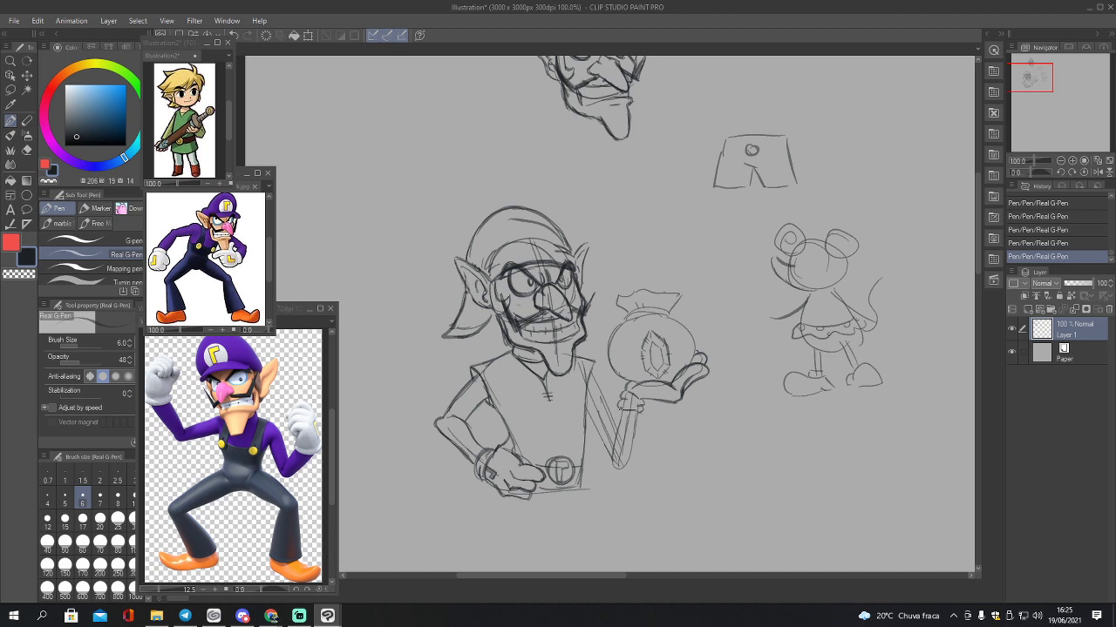
pyautogui.moveTo(619, 408)
pyautogui.mouseDown()
pyautogui.moveTo(642, 412)
pyautogui.moveTo(619, 401)
pyautogui.moveTo(640, 390)
pyautogui.moveTo(634, 382)
pyautogui.moveTo(604, 453)
pyautogui.moveTo(605, 464)
pyautogui.moveTo(625, 458)
pyautogui.mouseUp()
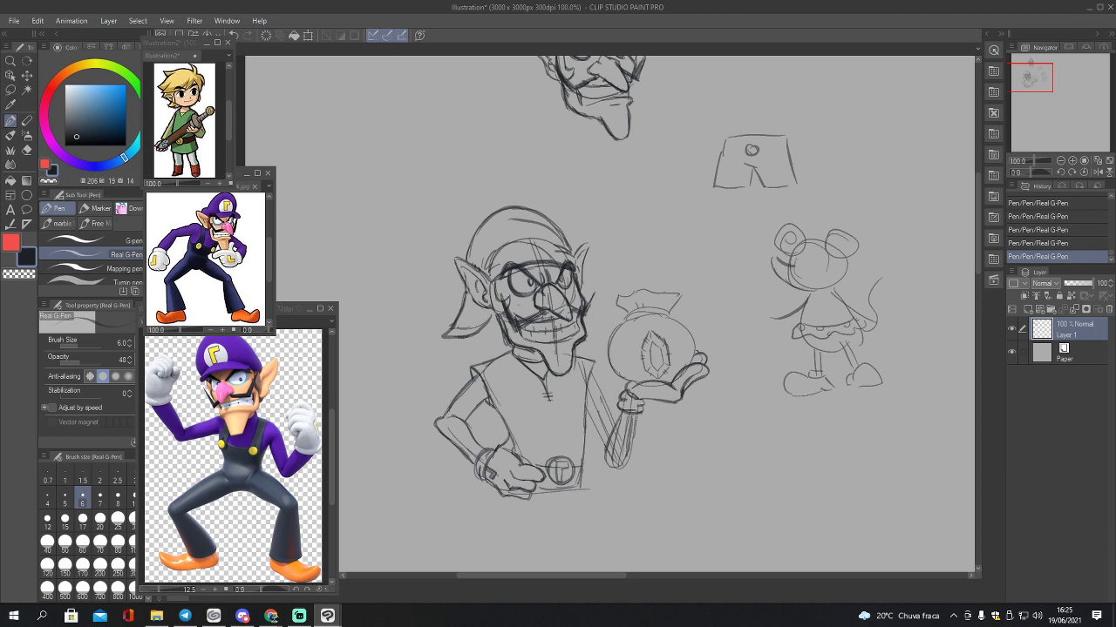
pyautogui.moveTo(637, 412); pyautogui.dragTo(631, 441)
pyautogui.moveTo(589, 371)
pyautogui.mouseDown()
pyautogui.moveTo(613, 428)
pyautogui.moveTo(589, 449)
pyautogui.mouseUp()
pyautogui.moveTo(607, 439)
pyautogui.mouseDown()
pyautogui.moveTo(602, 471)
pyautogui.moveTo(624, 460)
pyautogui.mouseUp()
# Step: Erase the construction lines inside the far arm around the elbow and forearm with the Hard eraser
pyautogui.press('e')
pyautogui.moveTo(639, 421)
pyautogui.mouseDown()
pyautogui.moveTo(626, 465)
pyautogui.moveTo(635, 454)
pyautogui.moveTo(619, 425)
pyautogui.moveTo(612, 449)
pyautogui.mouseUp()
pyautogui.moveTo(615, 448)
pyautogui.mouseDown()
pyautogui.moveTo(611, 462)
pyautogui.moveTo(627, 423)
pyautogui.mouseUp()
pyautogui.moveTo(608, 441)
pyautogui.mouseDown()
pyautogui.moveTo(606, 453)
pyautogui.moveTo(604, 434)
pyautogui.mouseUp()
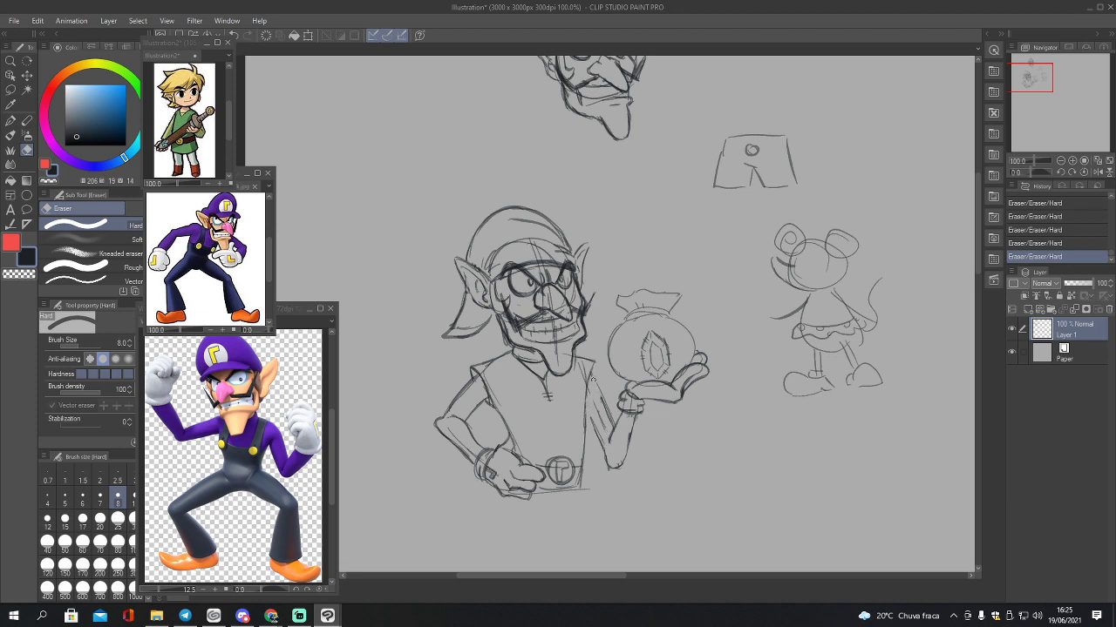
# Step: Select the far arm and pouch with the Lasso, move them slightly up and closer to the torso, and deselect
pyautogui.press('m')
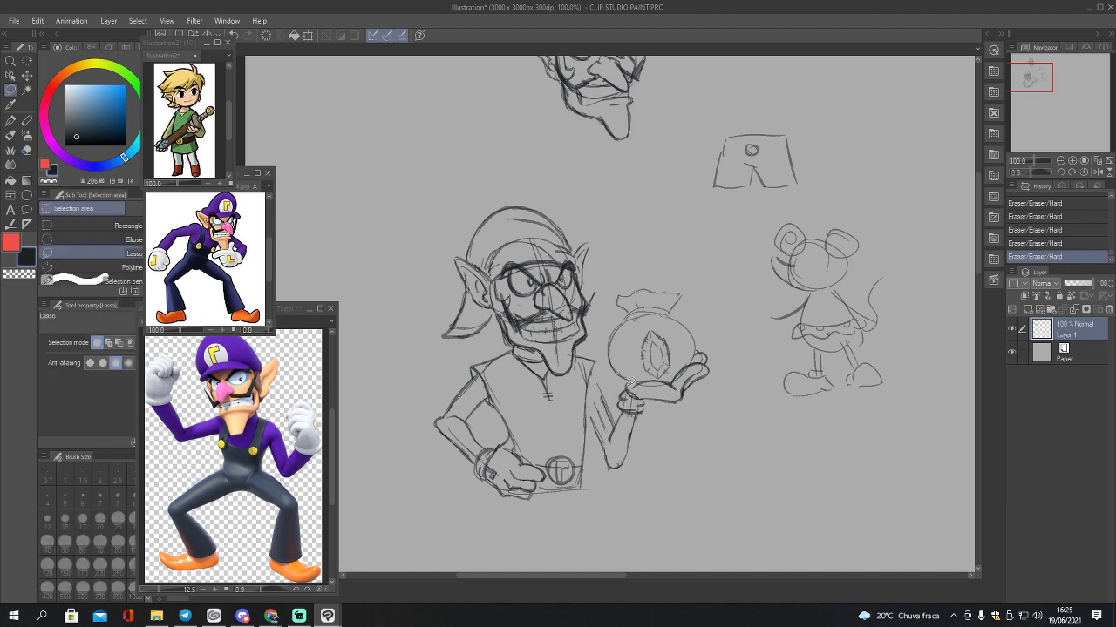
pyautogui.moveTo(608, 378)
pyautogui.mouseDown()
pyautogui.moveTo(592, 432)
pyautogui.moveTo(600, 461)
pyautogui.moveTo(626, 480)
pyautogui.moveTo(699, 429)
pyautogui.moveTo(726, 363)
pyautogui.moveTo(705, 296)
pyautogui.moveTo(633, 276)
pyautogui.moveTo(603, 311)
pyautogui.moveTo(596, 446)
pyautogui.mouseUp()
pyautogui.press('k')
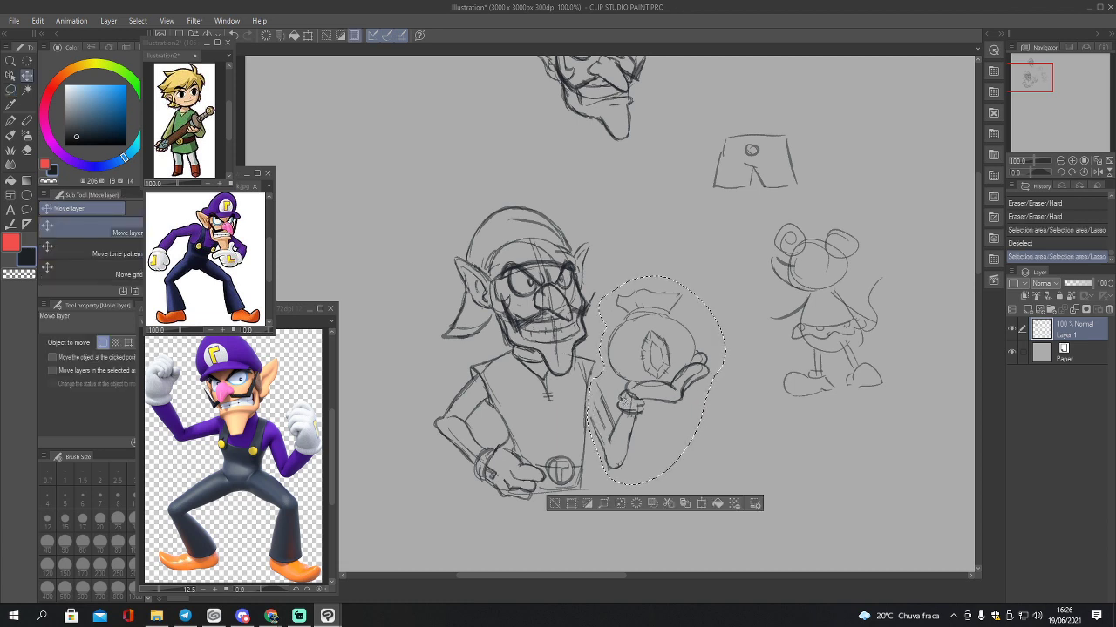
pyautogui.moveTo(640, 417); pyautogui.dragTo(634, 406)
pyautogui.hotkey('ctrl', 'd')
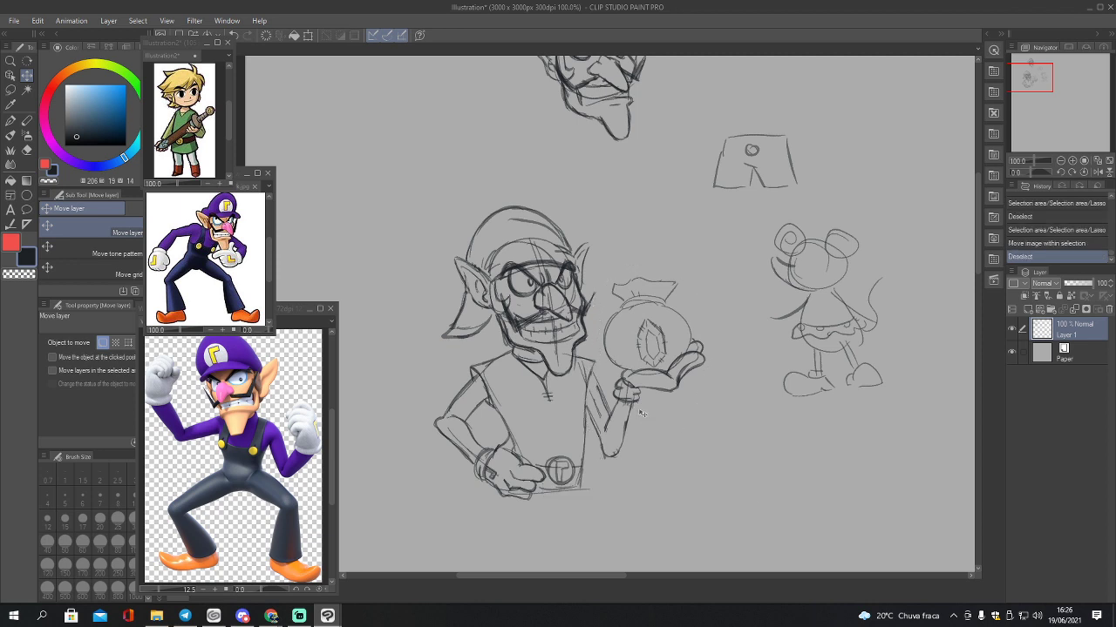
# Step: Reinforce both sides of the torso and the far arm's contours with the Real G-Pen
pyautogui.press('p')
pyautogui.moveTo(475, 369); pyautogui.dragTo(514, 450)
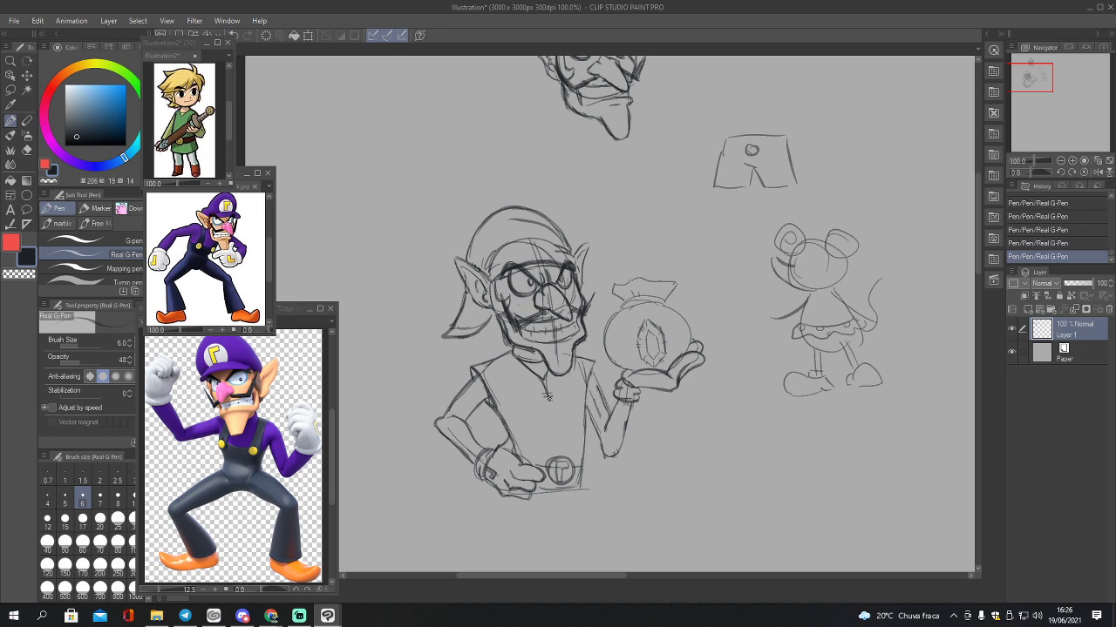
pyautogui.moveTo(590, 367)
pyautogui.mouseDown()
pyautogui.moveTo(607, 406)
pyautogui.moveTo(591, 423)
pyautogui.mouseUp()
pyautogui.moveTo(594, 427); pyautogui.dragTo(600, 442)
pyautogui.moveTo(633, 403)
pyautogui.mouseDown()
pyautogui.moveTo(624, 448)
pyautogui.moveTo(624, 436)
pyautogui.moveTo(605, 442)
pyautogui.mouseUp()
pyautogui.moveTo(1034, 80); pyautogui.dragTo(1022, 64)
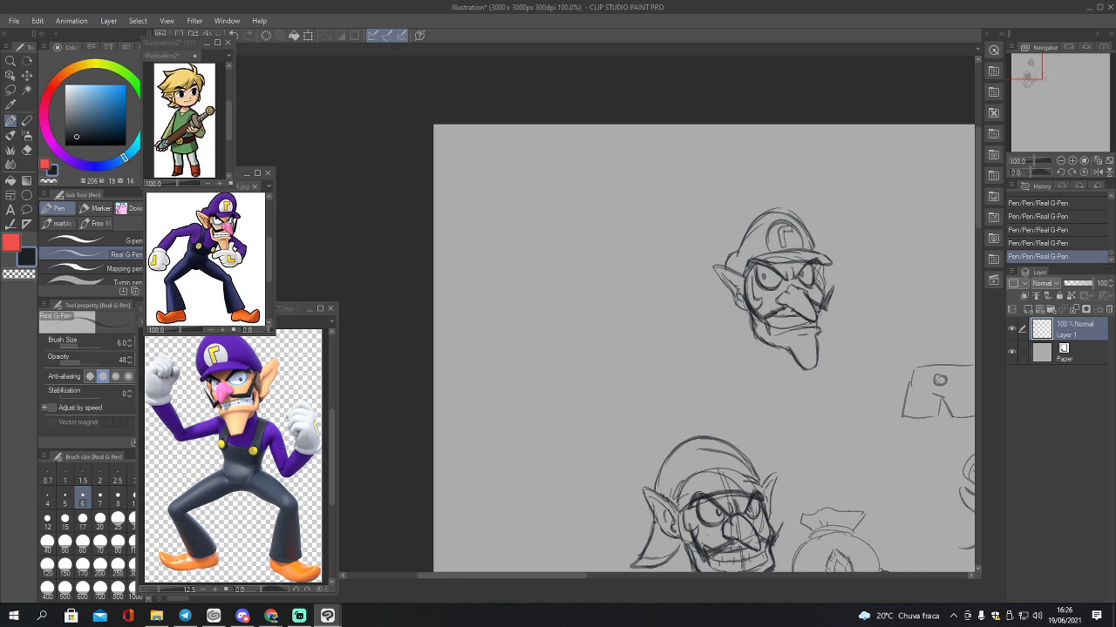
pyautogui.hotkey('alt', 'Tab')
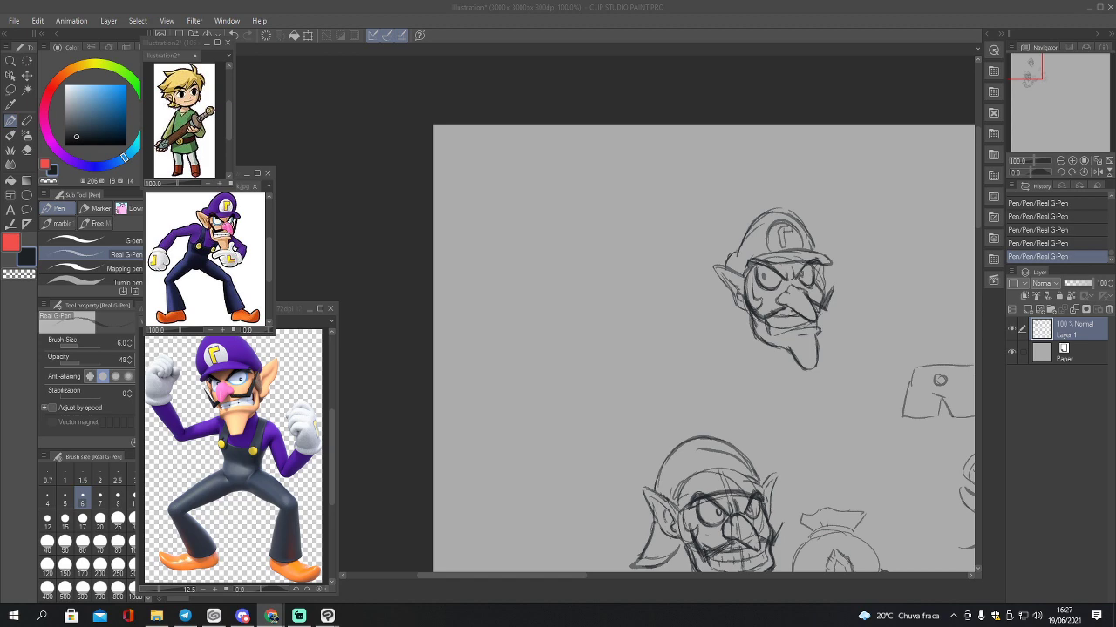
# Step: Open the Bea_TW.png reference image from the Referências > Pokémon > Humans folder
pyautogui.click(14, 21)
pyautogui.click(24, 63)
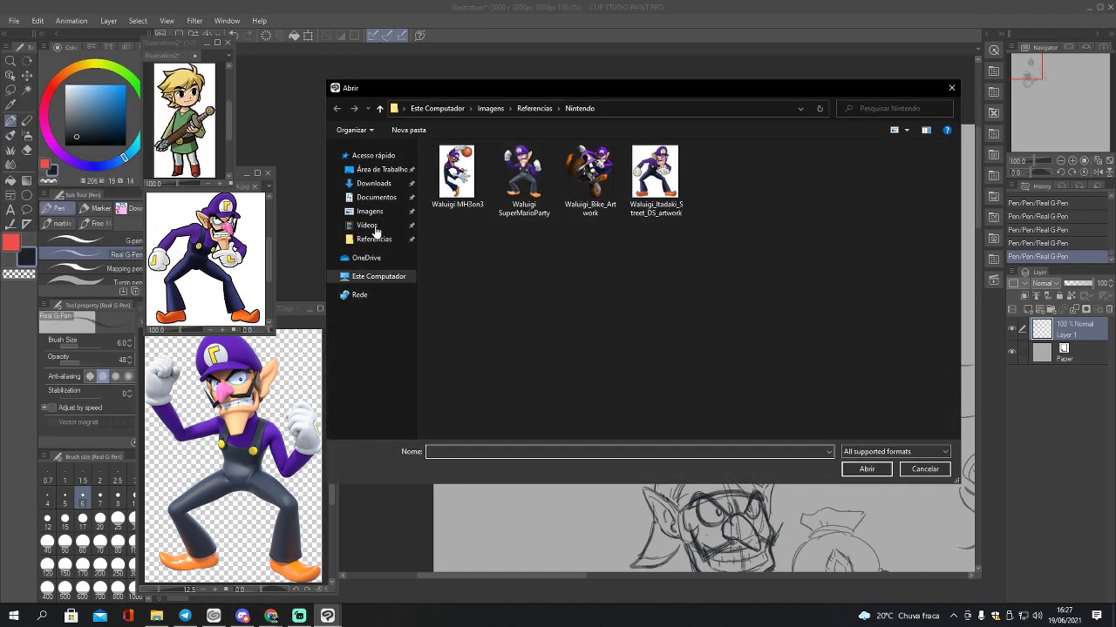
pyautogui.click(534, 108)
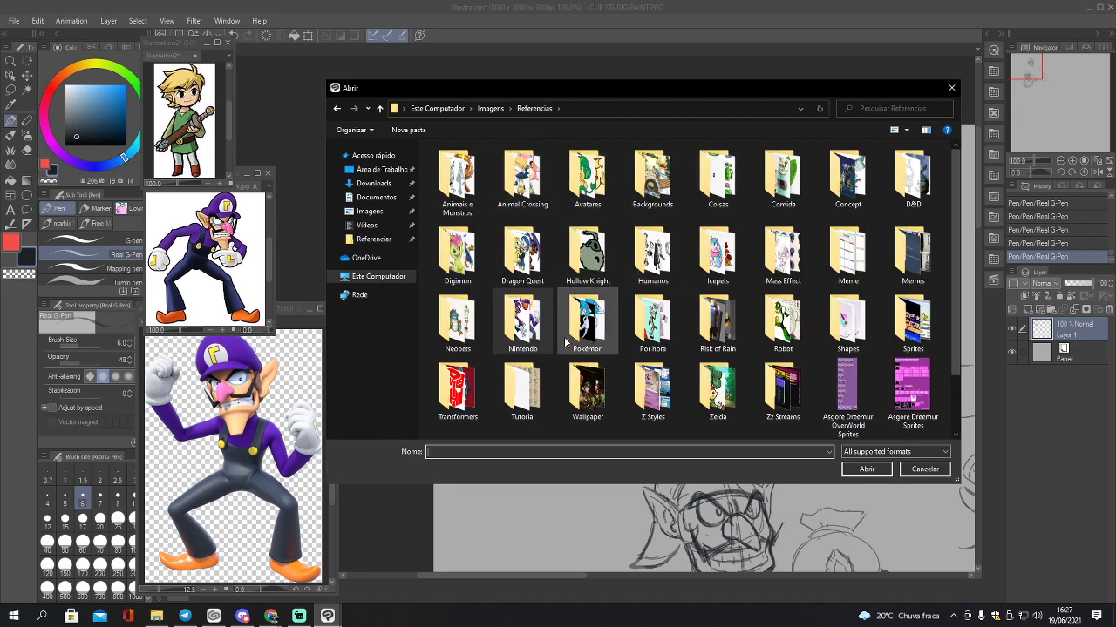
pyautogui.doubleClick(614, 316)
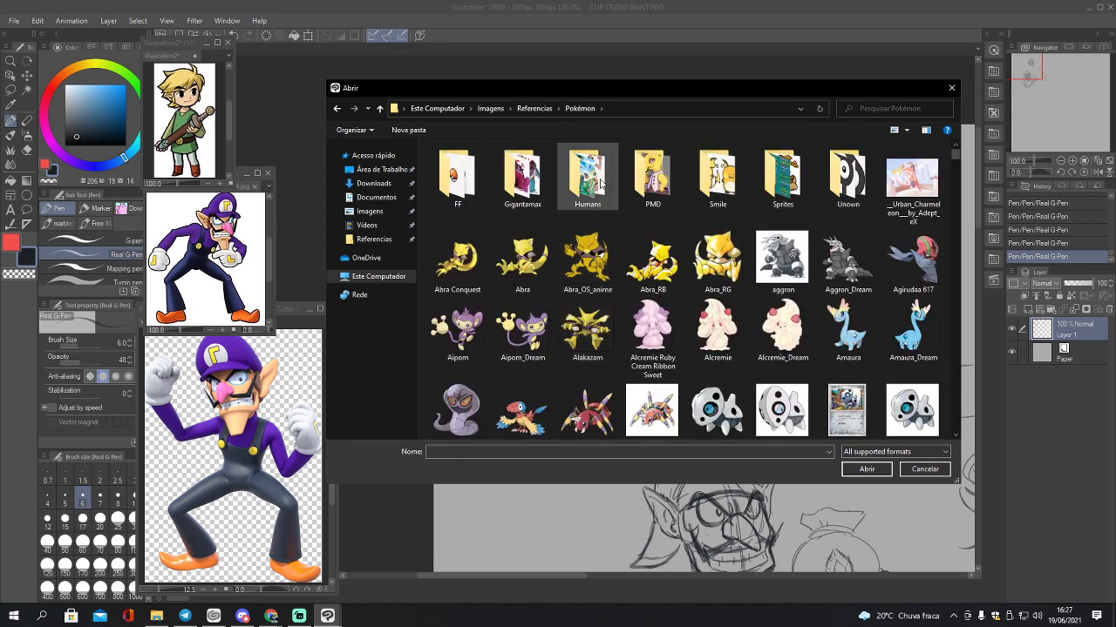
pyautogui.doubleClick(598, 181)
pyautogui.doubleClick(542, 192)
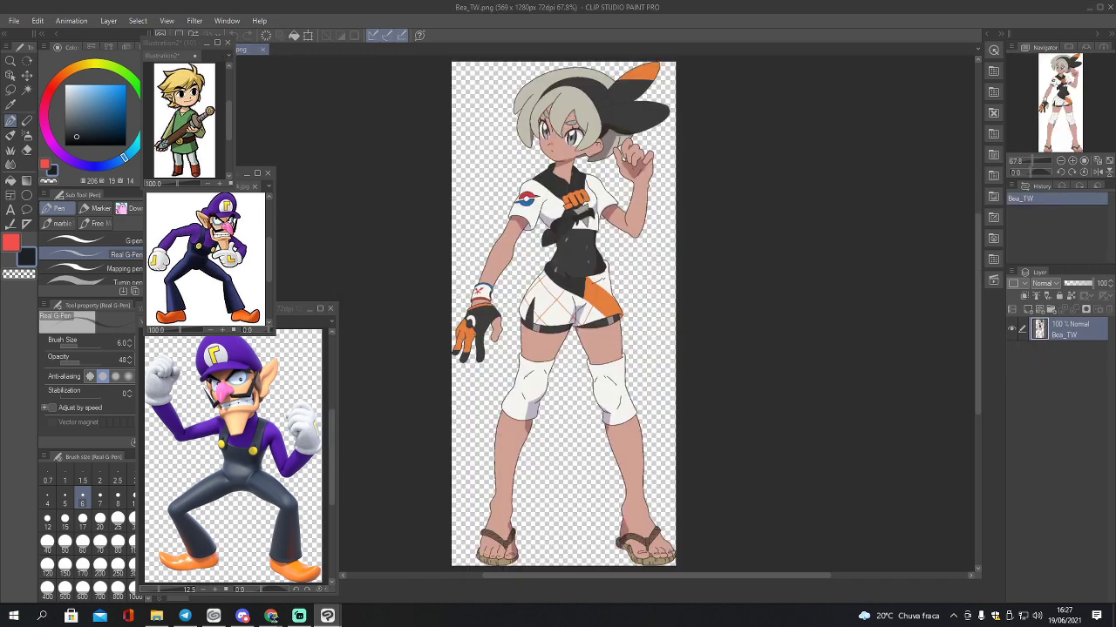
# Step: Minimize both Waluigi reference windows and make the Bea_TW image active
pyautogui.click(244, 174)
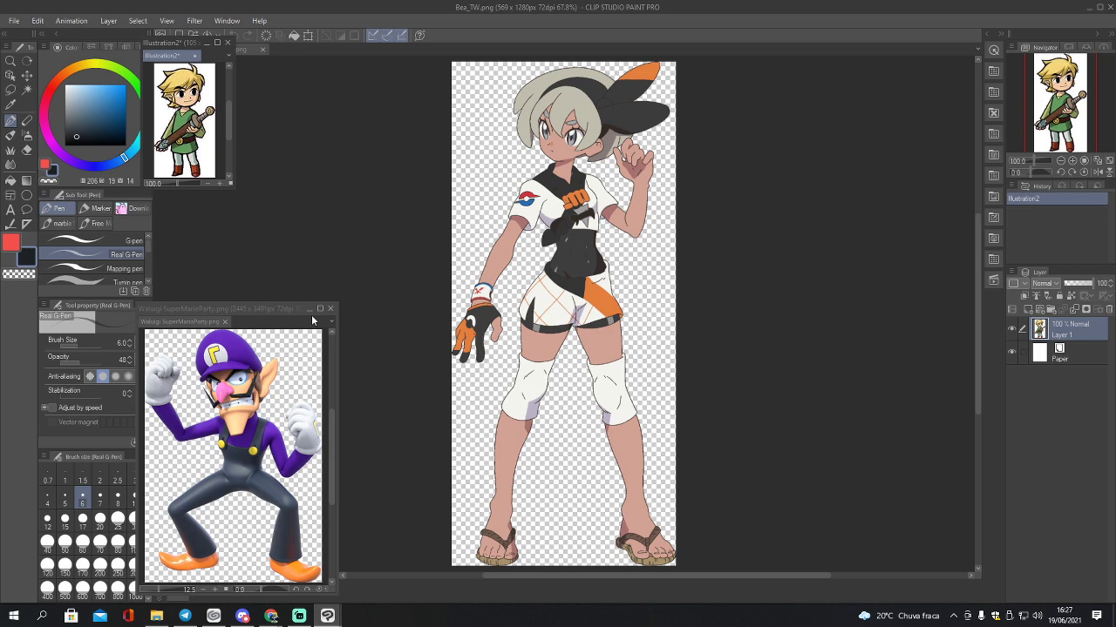
pyautogui.click(310, 310)
pyautogui.click(248, 53)
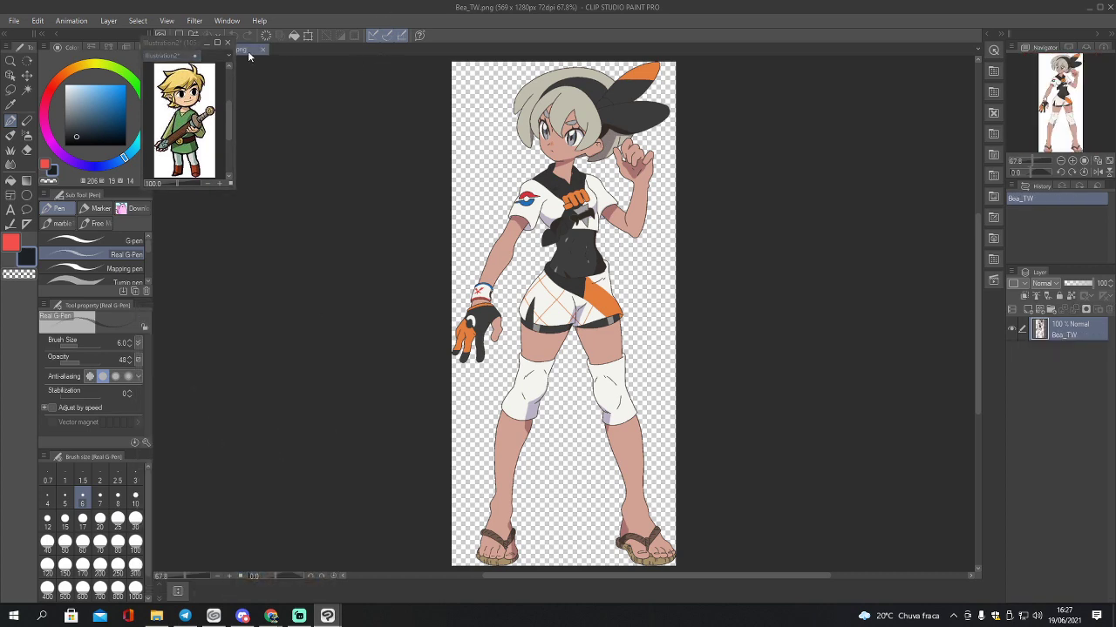
# Step: Detach Bea_TW into a floating window, zoom it out to 33.3%, and narrow the window to fit the full figure
pyautogui.moveTo(248, 55); pyautogui.dragTo(350, 172)
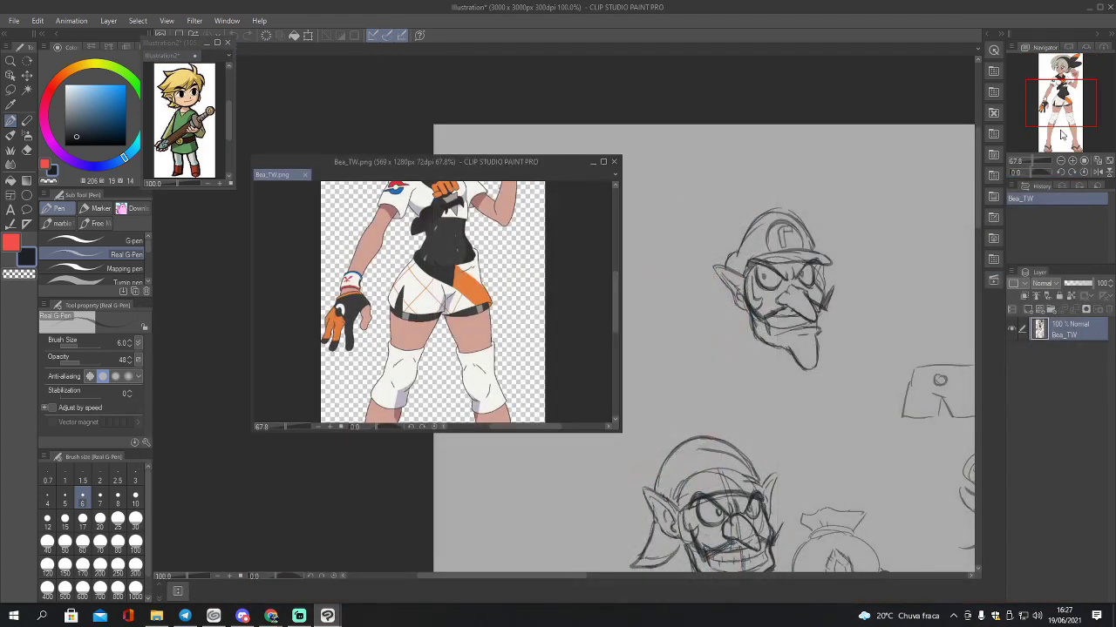
pyautogui.click(1060, 161)
pyautogui.click(1060, 161)
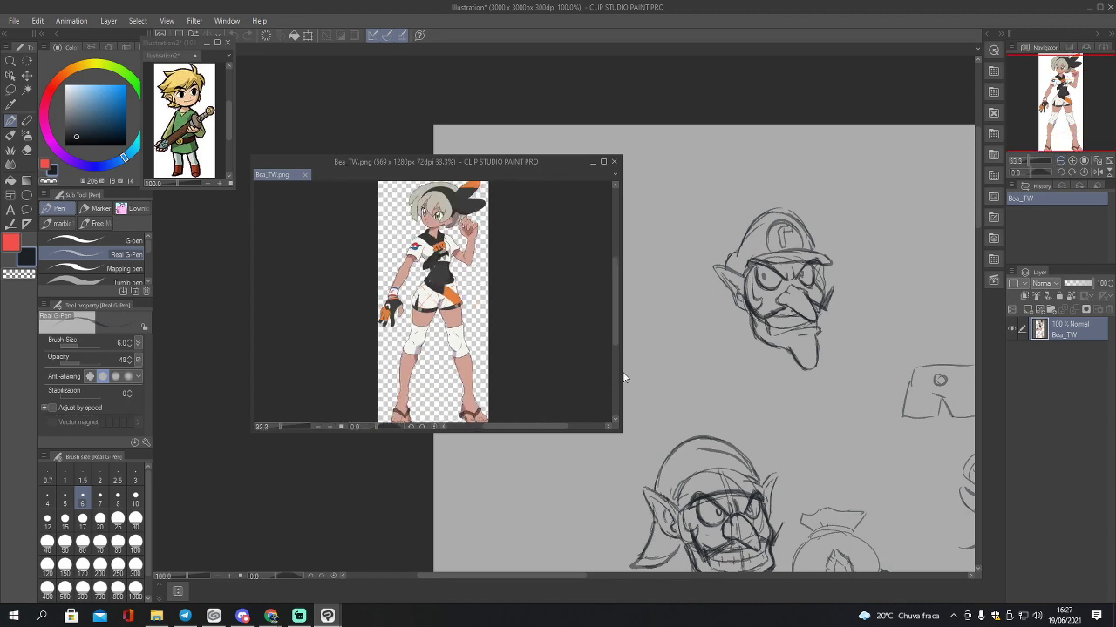
pyautogui.moveTo(624, 377); pyautogui.dragTo(388, 336)
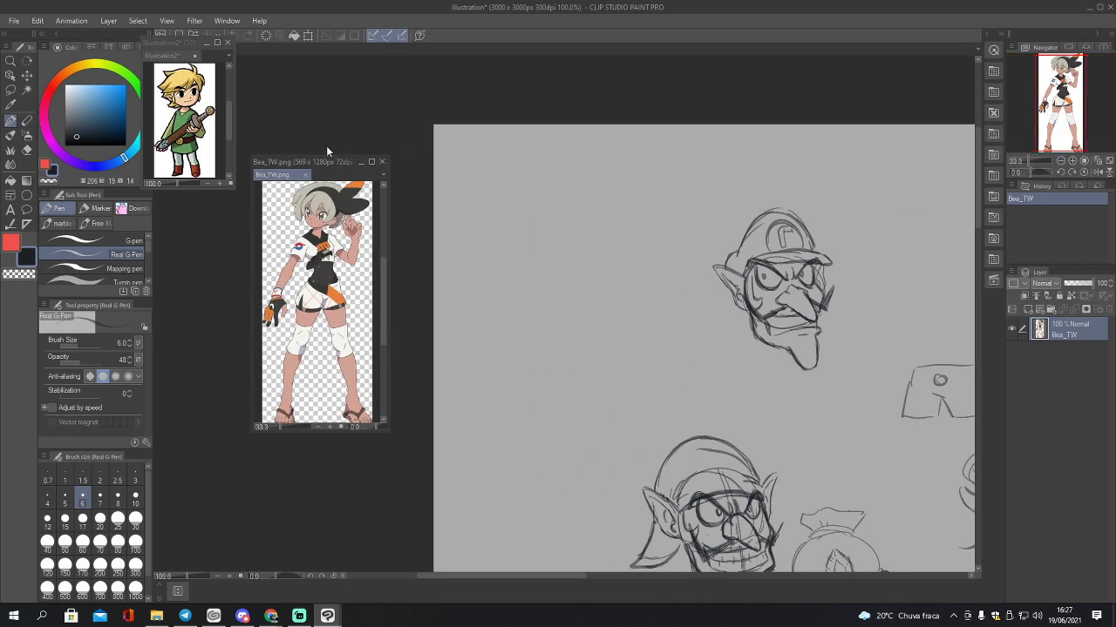
# Step: Arrange the Bea window below the Link reference beside the tool panels, extending its height so the whole figure fits
pyautogui.moveTo(319, 161); pyautogui.dragTo(216, 193)
pyautogui.moveTo(288, 456); pyautogui.dragTo(287, 482)
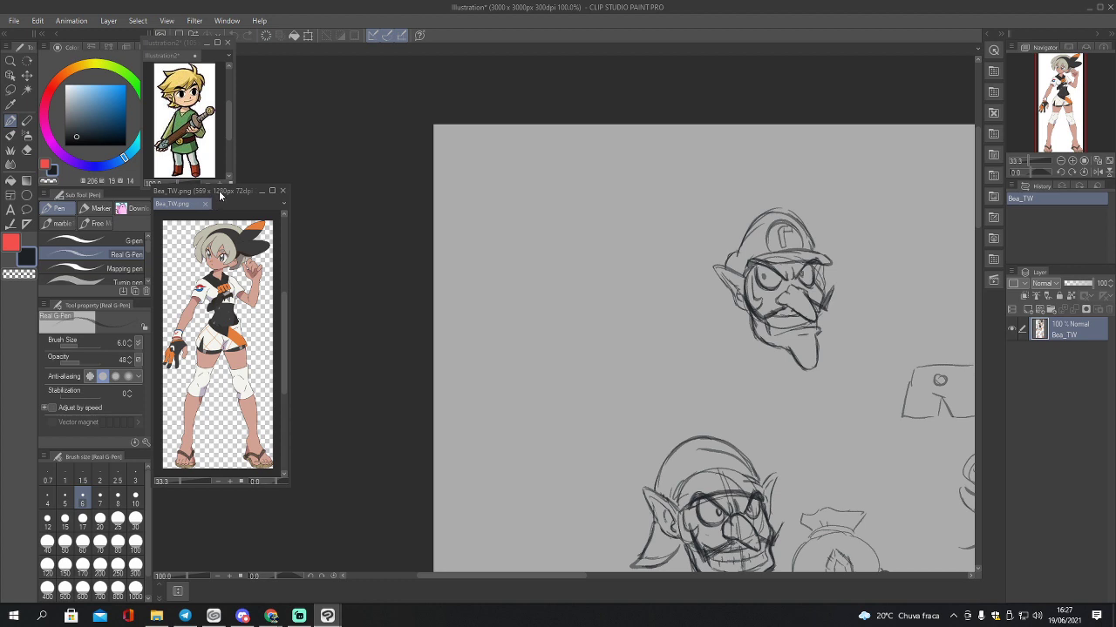
pyautogui.moveTo(219, 190); pyautogui.dragTo(222, 205)
pyautogui.moveTo(183, 45); pyautogui.dragTo(198, 47)
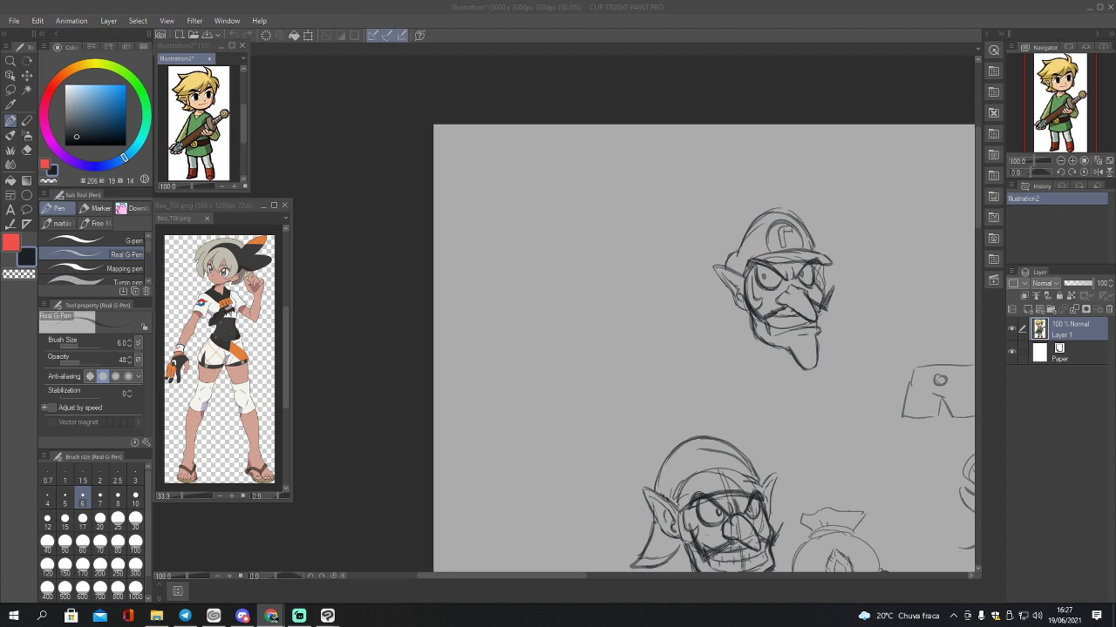
# Step: Sketch a rough oval head in the empty canvas area below the earlier Waluigi studies with the Real G-Pen
pyautogui.click(564, 206)
pyautogui.moveTo(1030, 71); pyautogui.dragTo(1034, 109)
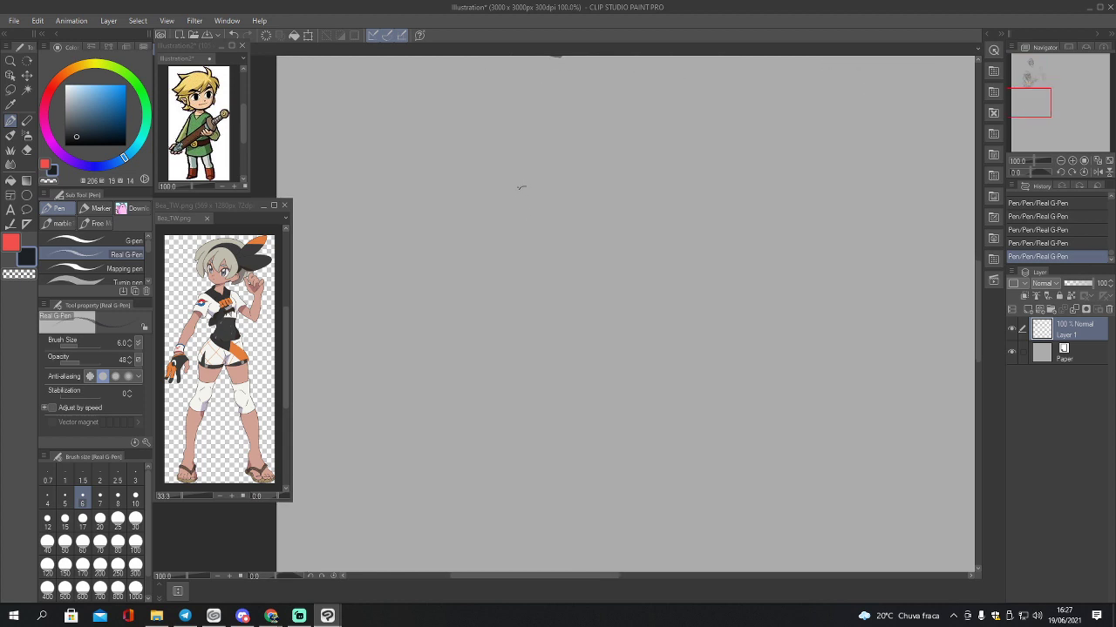
pyautogui.moveTo(523, 186)
pyautogui.mouseDown()
pyautogui.moveTo(505, 245)
pyautogui.moveTo(528, 273)
pyautogui.moveTo(577, 276)
pyautogui.moveTo(533, 273)
pyautogui.moveTo(507, 213)
pyautogui.moveTo(553, 174)
pyautogui.moveTo(597, 206)
pyautogui.moveTo(583, 267)
pyautogui.mouseUp()
pyautogui.moveTo(583, 267)
pyautogui.mouseDown()
pyautogui.moveTo(595, 229)
pyautogui.moveTo(511, 202)
pyautogui.moveTo(504, 242)
pyautogui.moveTo(539, 172)
pyautogui.moveTo(591, 204)
pyautogui.moveTo(591, 261)
pyautogui.mouseUp()
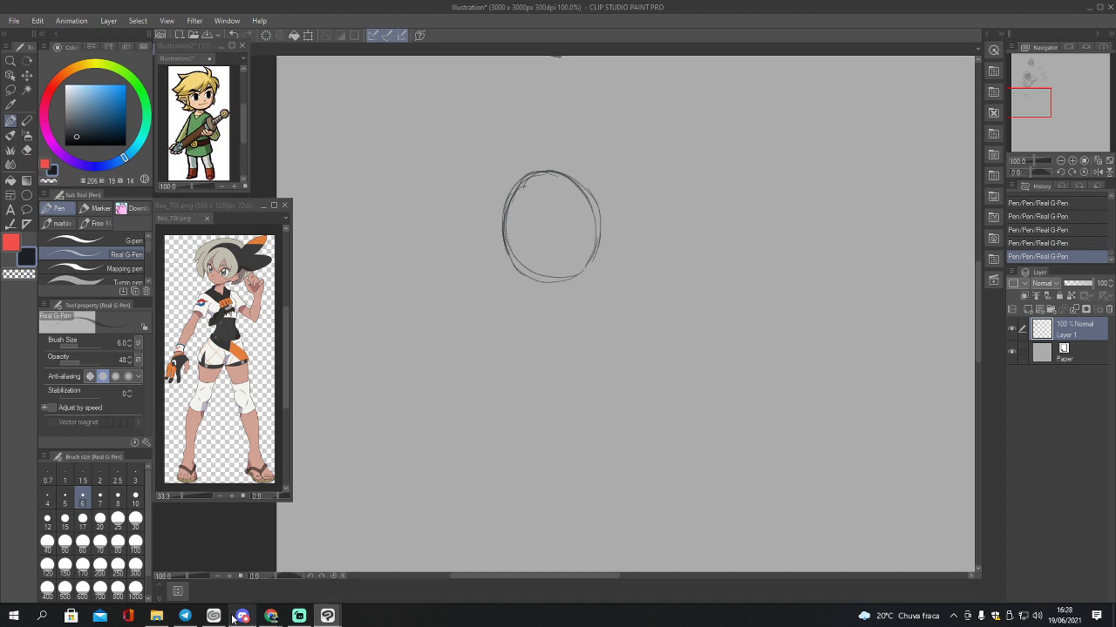
# Step: Create a new image from the clipboard holding the copied pink-haired fighter sprite
pyautogui.moveTo(250, 605)
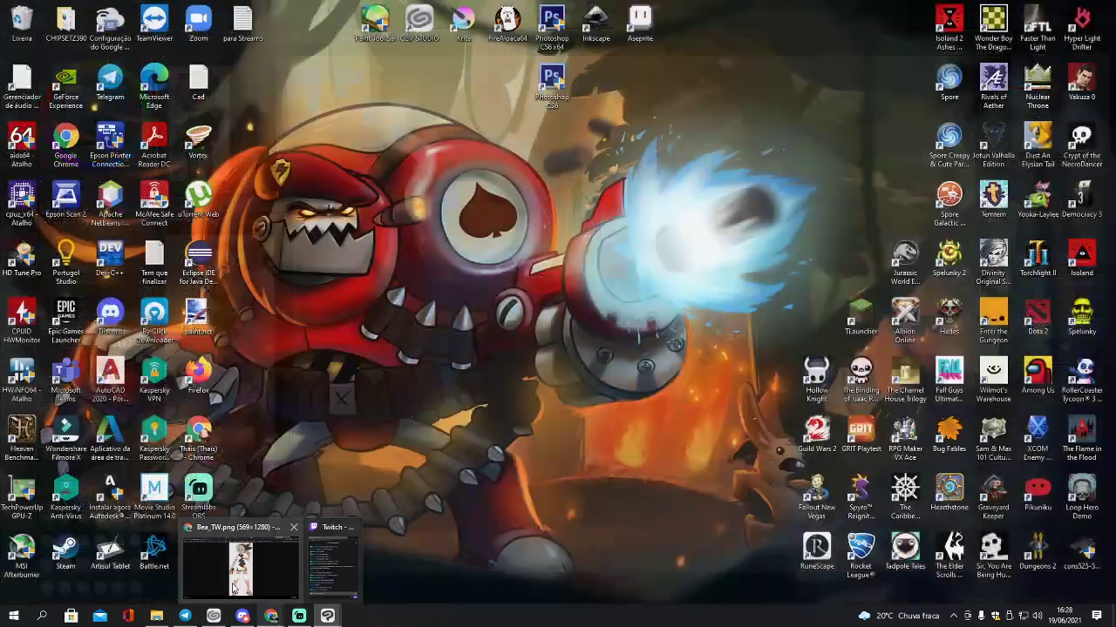
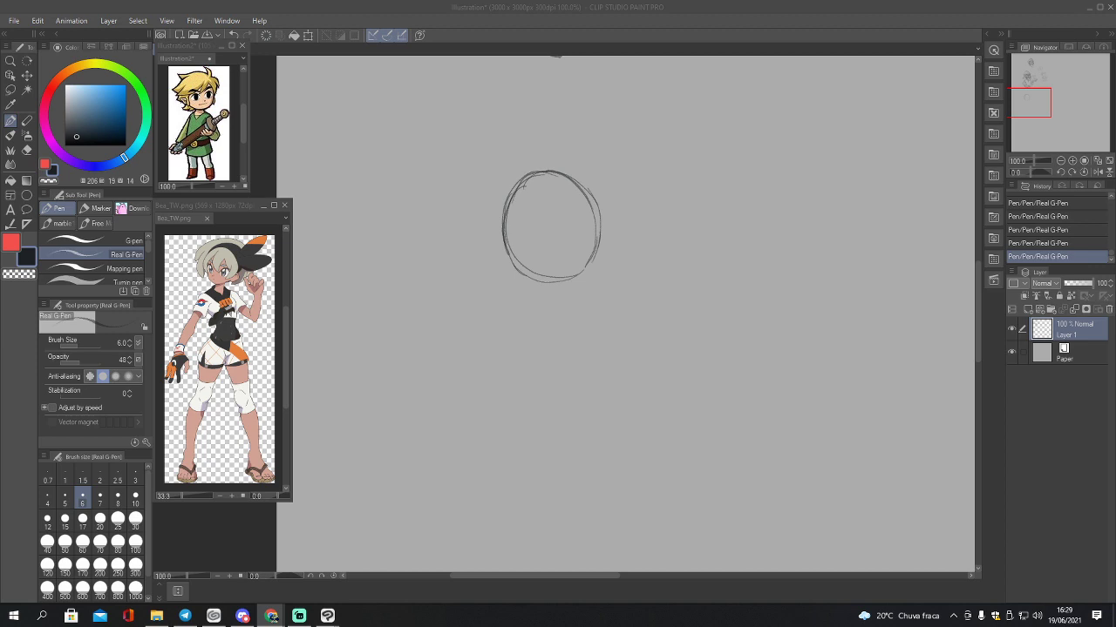
pyautogui.click(12, 32)
pyautogui.click(14, 20)
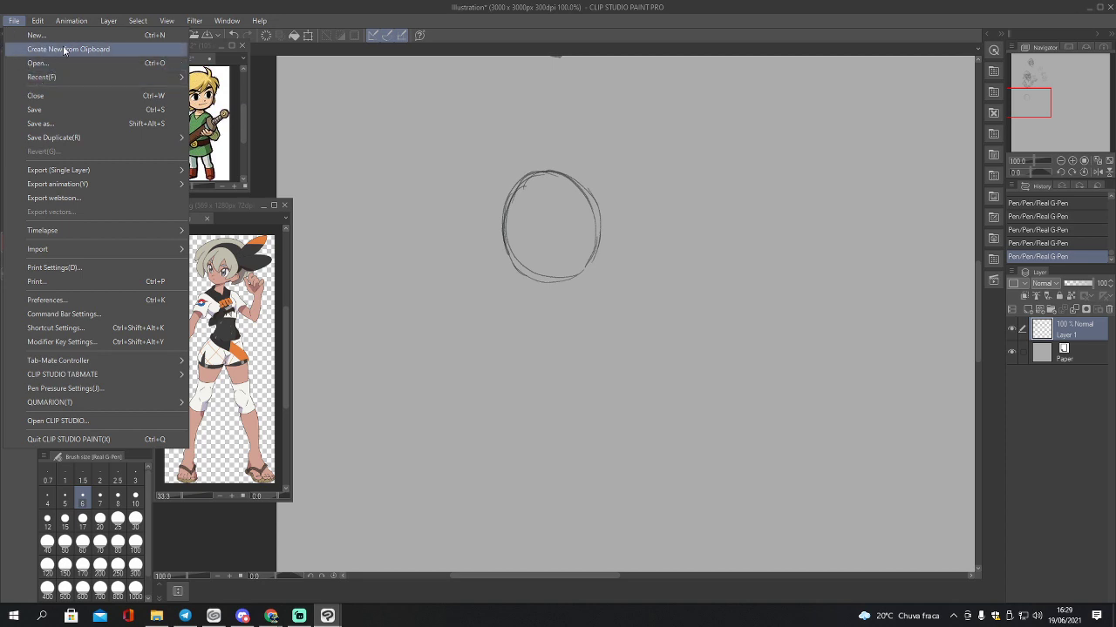
pyautogui.click(34, 49)
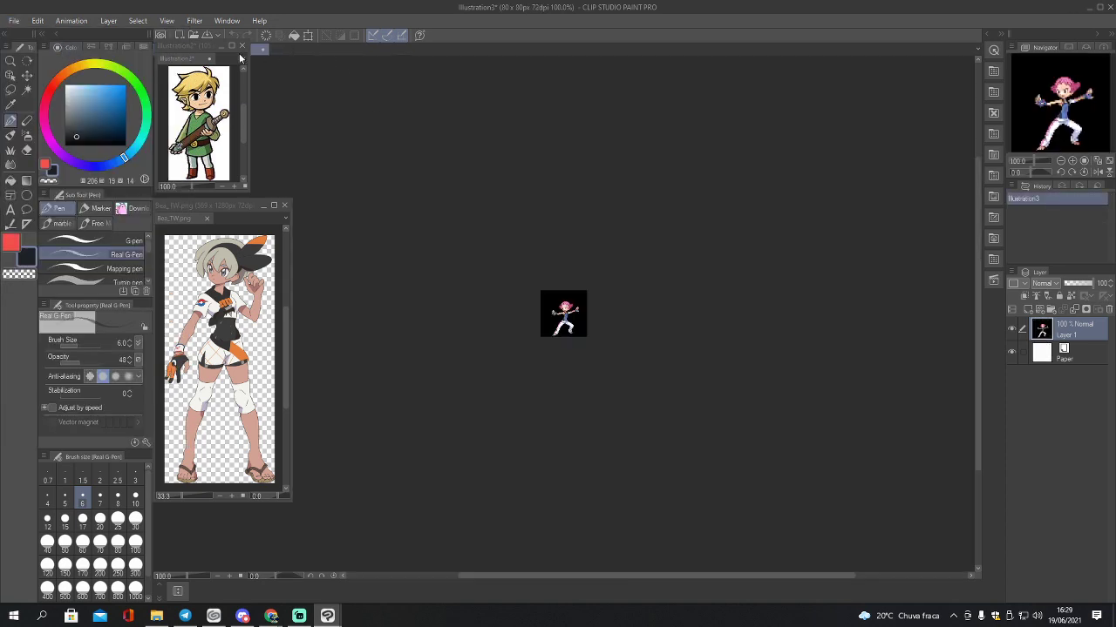
# Step: Detach the sprite image into a floating window, zoom it to 400%, shrink the window, and place it beside the Bea reference
pyautogui.moveTo(259, 49); pyautogui.dragTo(387, 180)
pyautogui.moveTo(690, 445); pyautogui.dragTo(662, 427)
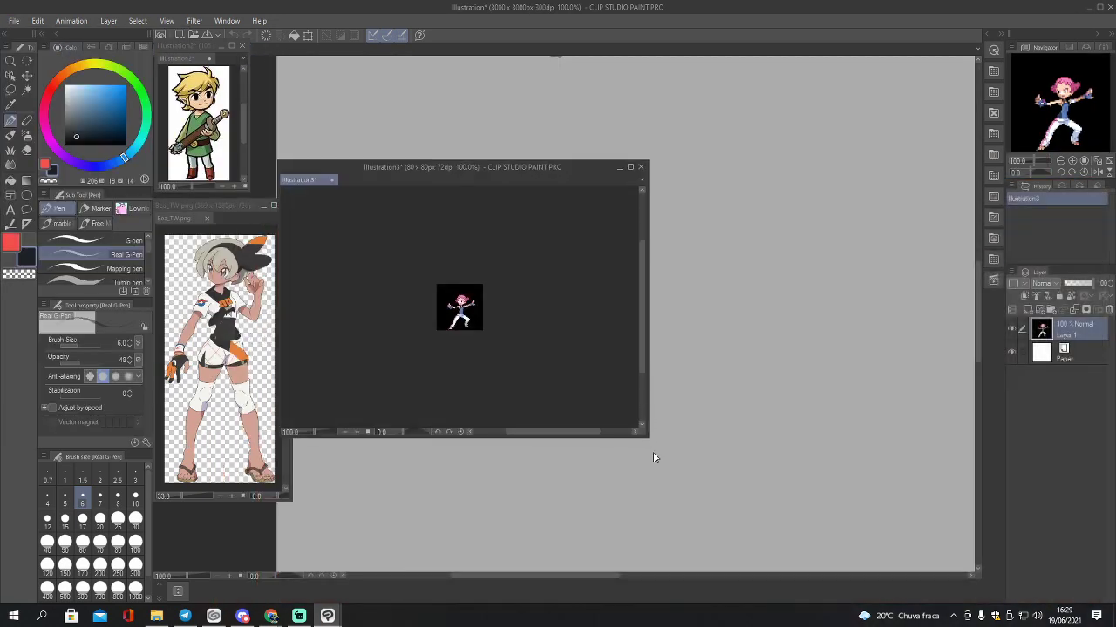
pyautogui.click(1071, 162)
pyautogui.click(1071, 162)
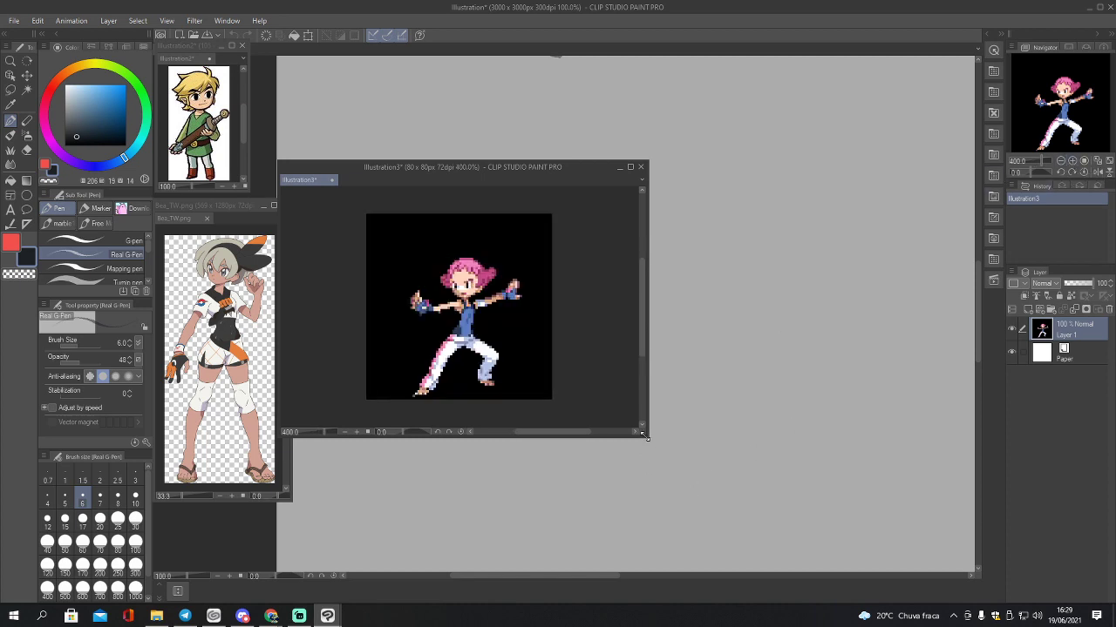
pyautogui.moveTo(644, 436); pyautogui.dragTo(466, 374)
pyautogui.moveTo(388, 166); pyautogui.dragTo(387, 362)
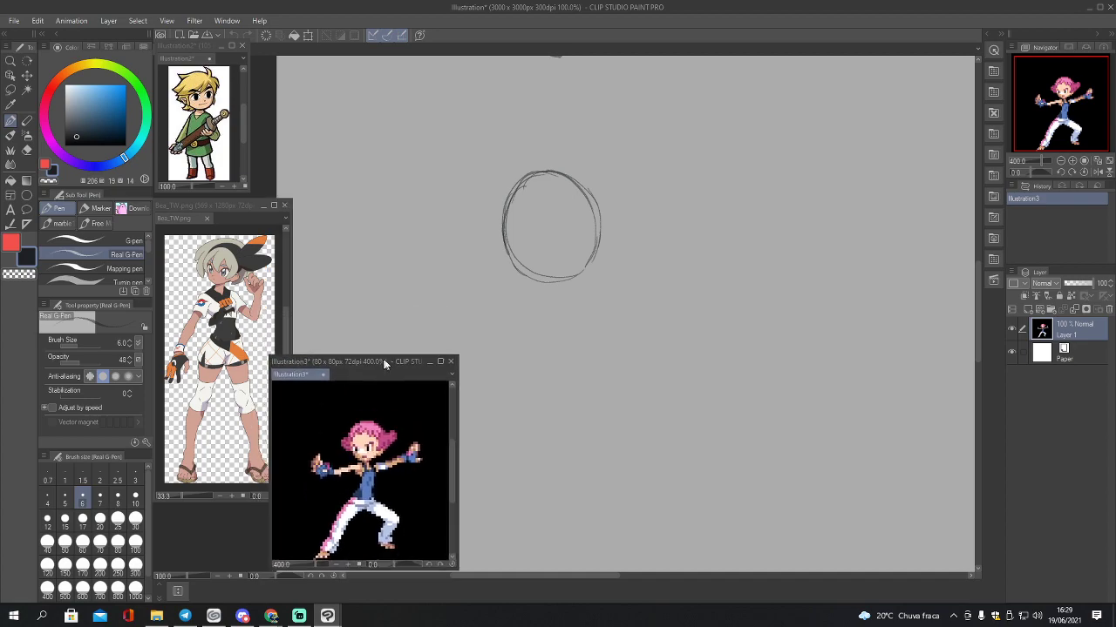
pyautogui.click(281, 617)
pyautogui.click(225, 581)
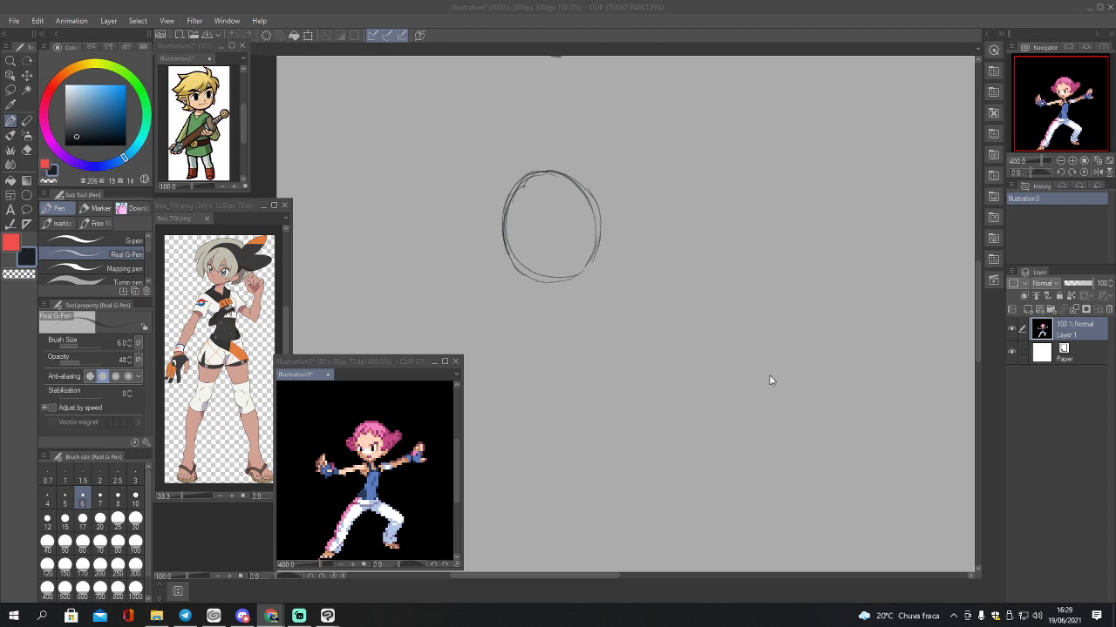
# Step: Sketch the torso below the head as a curved box with a narrow side plane
pyautogui.click(575, 229)
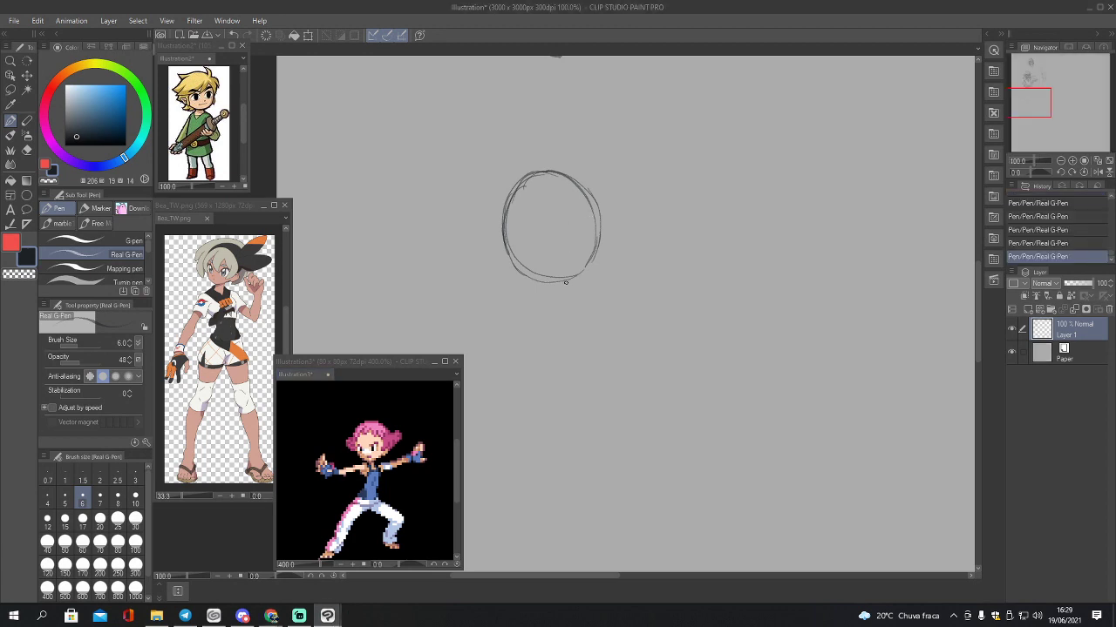
pyautogui.moveTo(541, 294)
pyautogui.mouseDown()
pyautogui.moveTo(585, 282)
pyautogui.moveTo(563, 345)
pyautogui.moveTo(561, 403)
pyautogui.moveTo(624, 396)
pyautogui.mouseUp()
pyautogui.moveTo(594, 286)
pyautogui.mouseDown()
pyautogui.moveTo(622, 344)
pyautogui.moveTo(622, 394)
pyautogui.moveTo(619, 348)
pyautogui.mouseUp()
pyautogui.moveTo(542, 299); pyautogui.dragTo(554, 399)
pyautogui.moveTo(596, 280); pyautogui.dragTo(621, 394)
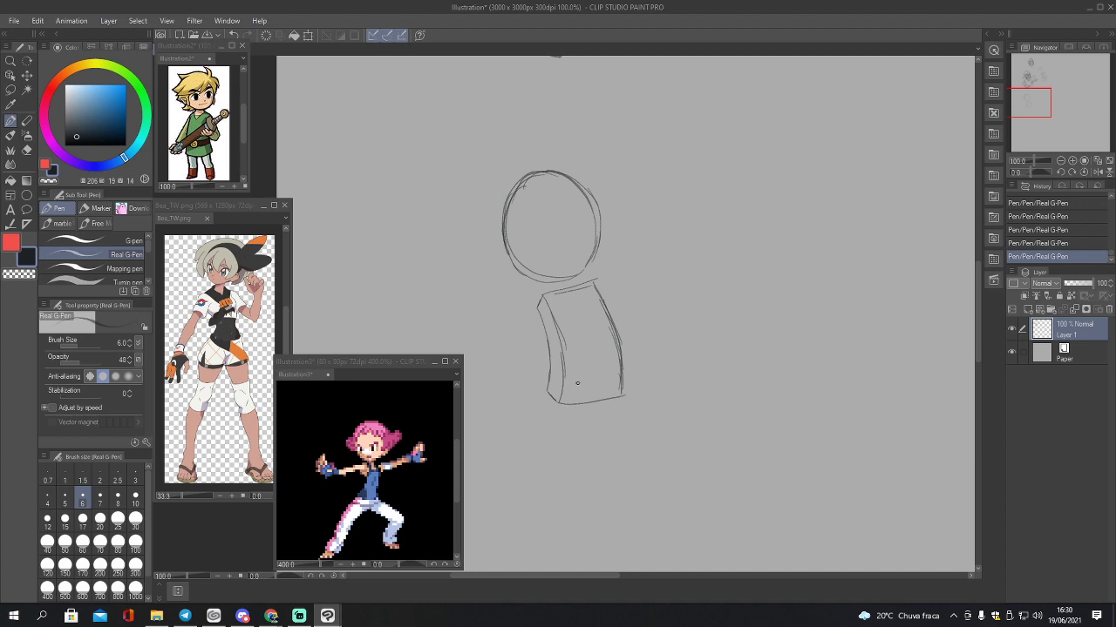
# Step: Add the torso's centre line and block in both legs in a wide stance, one extended and one bent, with simple feet
pyautogui.moveTo(574, 290)
pyautogui.mouseDown()
pyautogui.moveTo(591, 330)
pyautogui.moveTo(582, 310)
pyautogui.moveTo(593, 401)
pyautogui.moveTo(532, 440)
pyautogui.mouseUp()
pyautogui.moveTo(542, 401)
pyautogui.mouseDown()
pyautogui.moveTo(509, 486)
pyautogui.moveTo(540, 483)
pyautogui.moveTo(578, 408)
pyautogui.mouseUp()
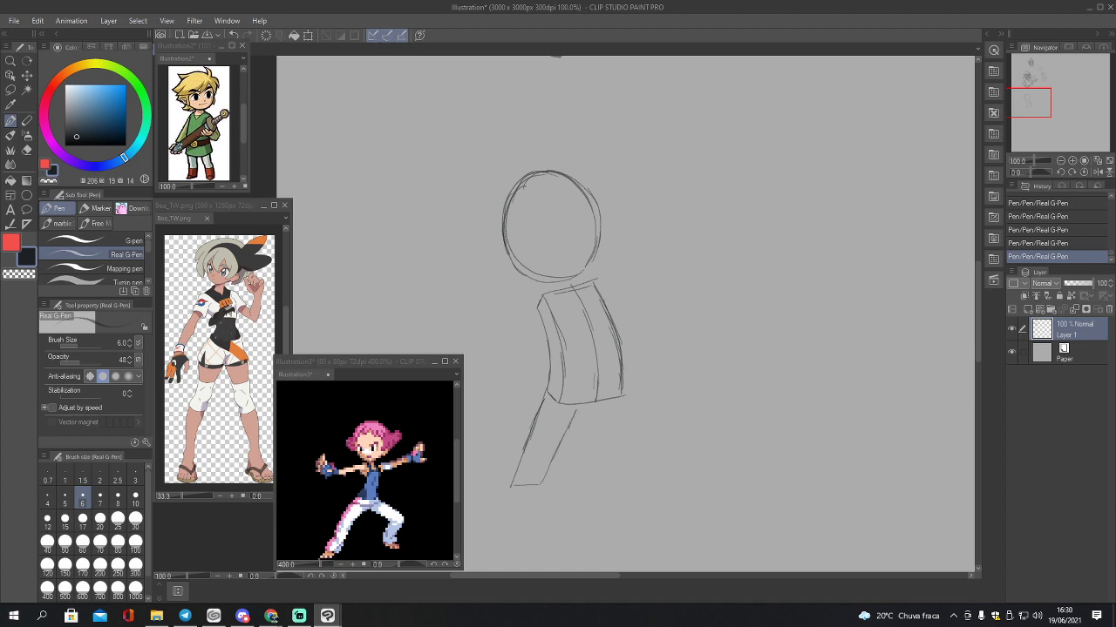
pyautogui.moveTo(607, 405)
pyautogui.mouseDown()
pyautogui.moveTo(624, 433)
pyautogui.moveTo(610, 467)
pyautogui.moveTo(634, 469)
pyautogui.moveTo(642, 421)
pyautogui.mouseUp()
pyautogui.moveTo(635, 450); pyautogui.dragTo(628, 465)
pyautogui.moveTo(603, 411)
pyautogui.mouseDown()
pyautogui.moveTo(620, 432)
pyautogui.moveTo(609, 469)
pyautogui.moveTo(638, 476)
pyautogui.mouseUp()
pyautogui.moveTo(512, 482)
pyautogui.mouseDown()
pyautogui.moveTo(499, 495)
pyautogui.moveTo(538, 485)
pyautogui.moveTo(499, 500)
pyautogui.mouseUp()
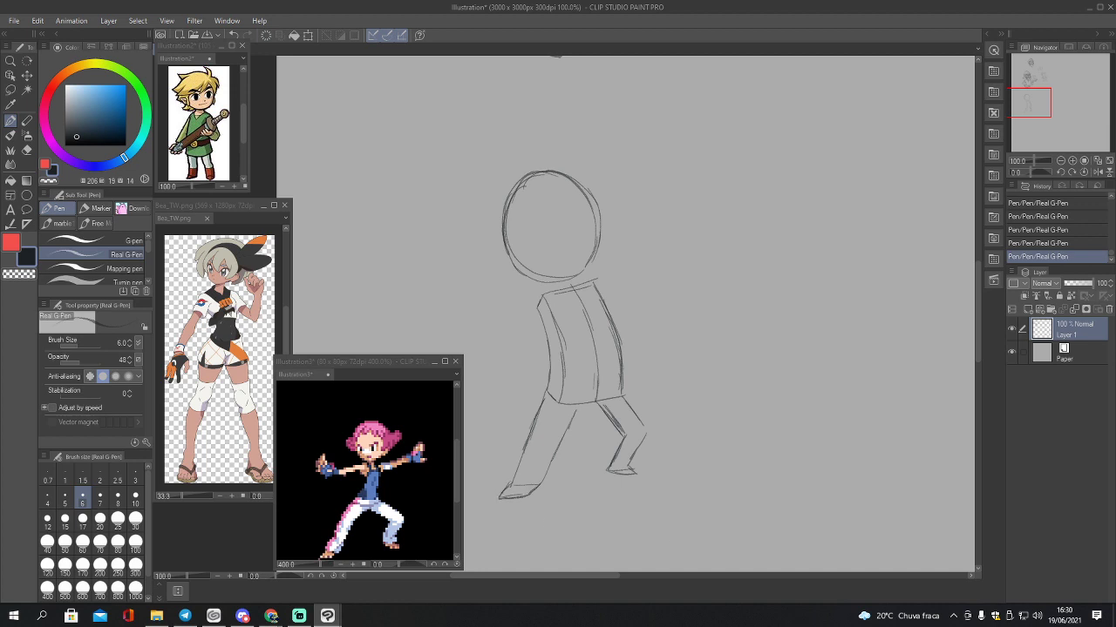
# Step: Block in the front arm with its forearm raised and the rear upper arm reaching up and away from the shoulder
pyautogui.moveTo(1035, 98); pyautogui.dragTo(1024, 103)
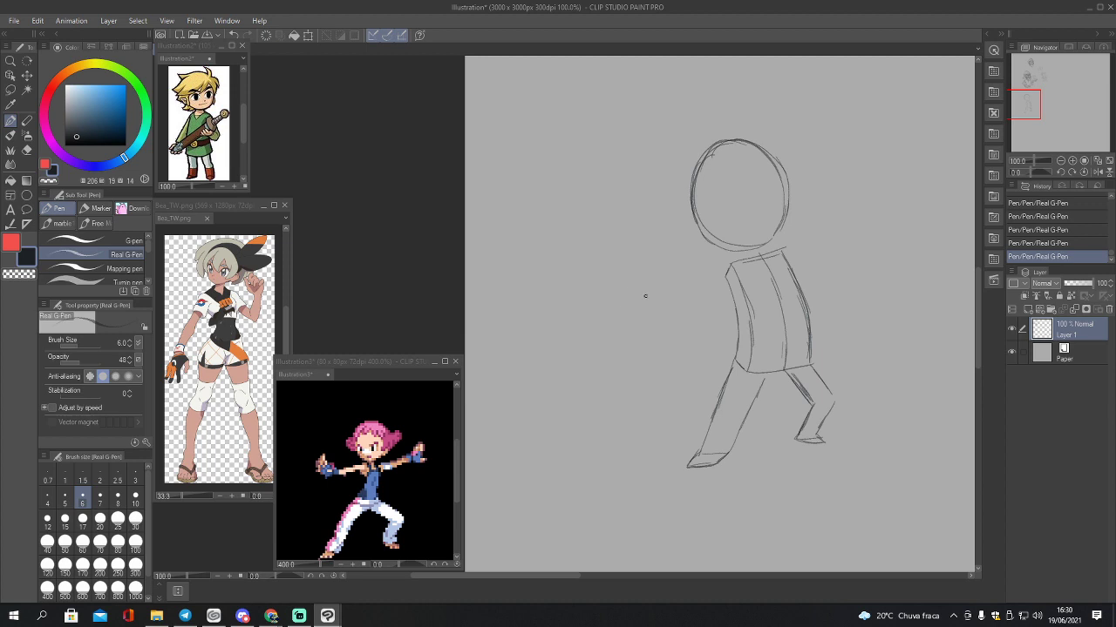
pyautogui.moveTo(646, 294)
pyautogui.mouseDown()
pyautogui.moveTo(624, 272)
pyautogui.moveTo(608, 288)
pyautogui.moveTo(618, 305)
pyautogui.moveTo(644, 310)
pyautogui.moveTo(629, 279)
pyautogui.moveTo(725, 285)
pyautogui.mouseUp()
pyautogui.moveTo(648, 297); pyautogui.dragTo(724, 271)
pyautogui.moveTo(652, 309)
pyautogui.mouseDown()
pyautogui.moveTo(739, 288)
pyautogui.moveTo(729, 265)
pyautogui.moveTo(737, 285)
pyautogui.moveTo(731, 270)
pyautogui.moveTo(670, 285)
pyautogui.mouseUp()
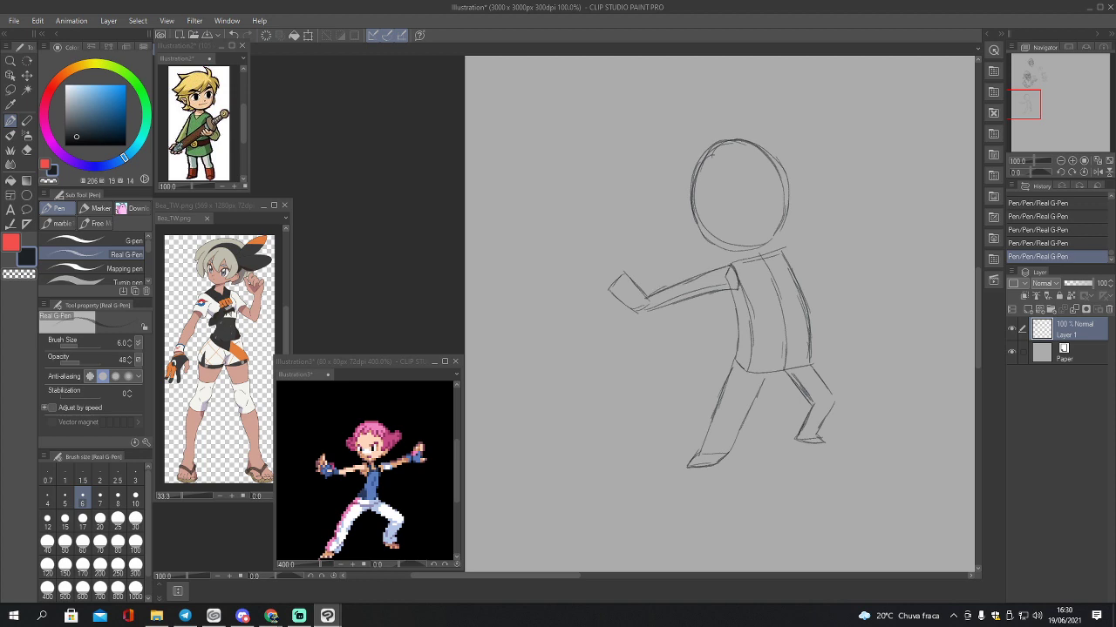
pyautogui.moveTo(779, 250); pyautogui.dragTo(842, 219)
pyautogui.moveTo(791, 266); pyautogui.dragTo(858, 224)
# Step: Sketch a long, tilted surfboard shape beneath the feet, with a pointed tail and a small fin
pyautogui.moveTo(692, 445)
pyautogui.mouseDown()
pyautogui.moveTo(587, 490)
pyautogui.moveTo(757, 496)
pyautogui.moveTo(874, 452)
pyautogui.mouseUp()
pyautogui.moveTo(742, 434)
pyautogui.mouseDown()
pyautogui.moveTo(819, 412)
pyautogui.moveTo(899, 419)
pyautogui.moveTo(814, 473)
pyautogui.moveTo(883, 457)
pyautogui.mouseUp()
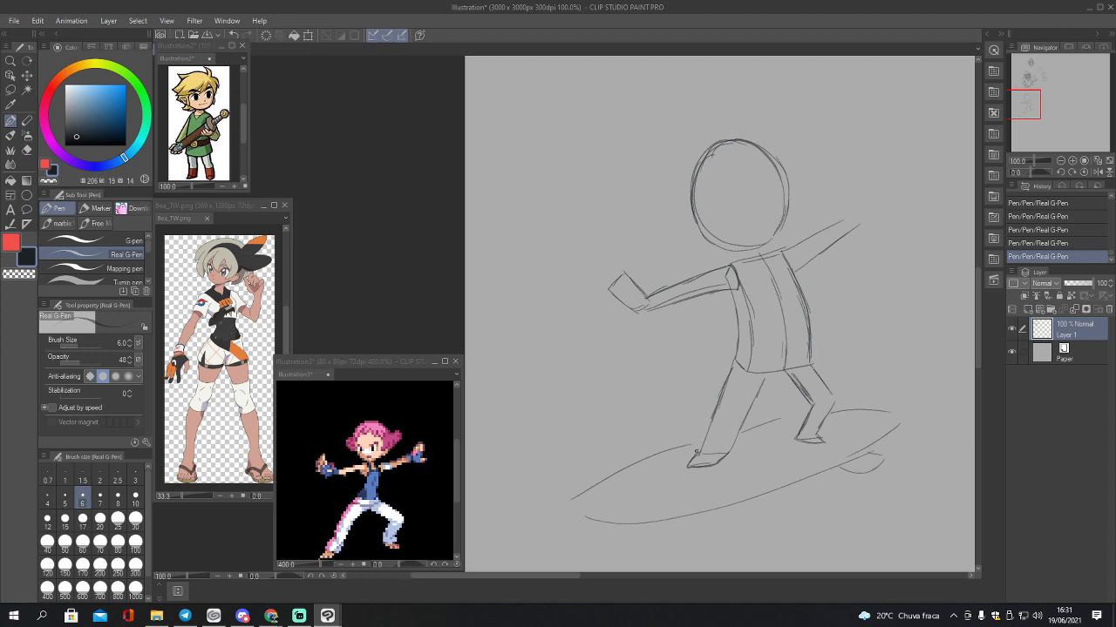
pyautogui.moveTo(702, 441)
pyautogui.mouseDown()
pyautogui.moveTo(603, 492)
pyautogui.moveTo(594, 521)
pyautogui.moveTo(749, 503)
pyautogui.mouseUp()
pyautogui.moveTo(741, 433)
pyautogui.mouseDown()
pyautogui.moveTo(834, 404)
pyautogui.moveTo(883, 397)
pyautogui.moveTo(878, 408)
pyautogui.moveTo(907, 407)
pyautogui.moveTo(863, 460)
pyautogui.mouseUp()
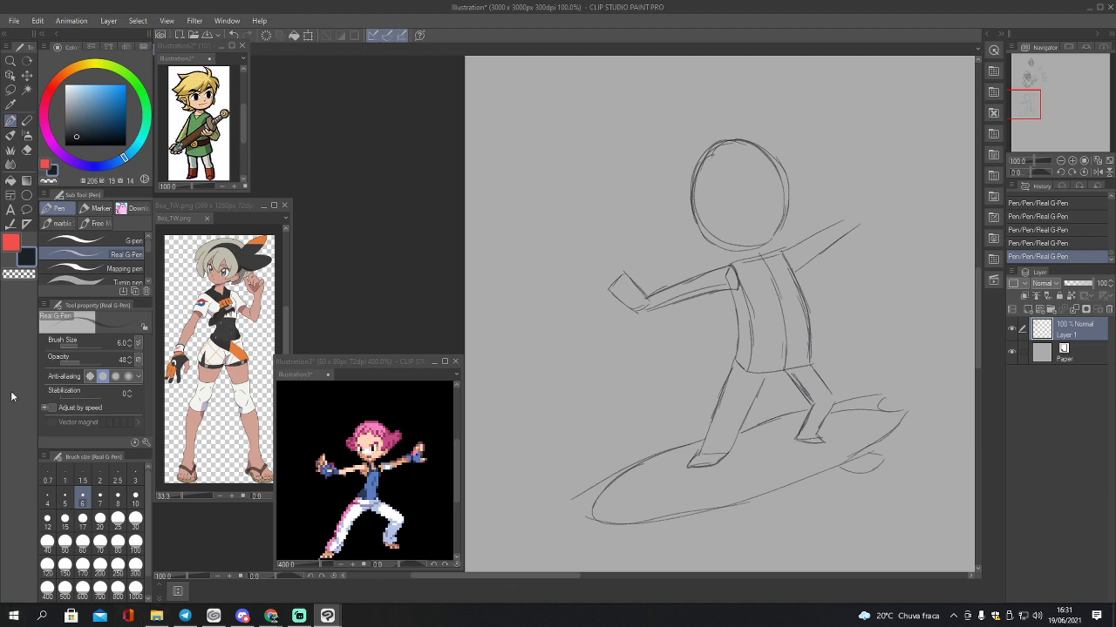
pyautogui.hotkey('alt', 'Tab')
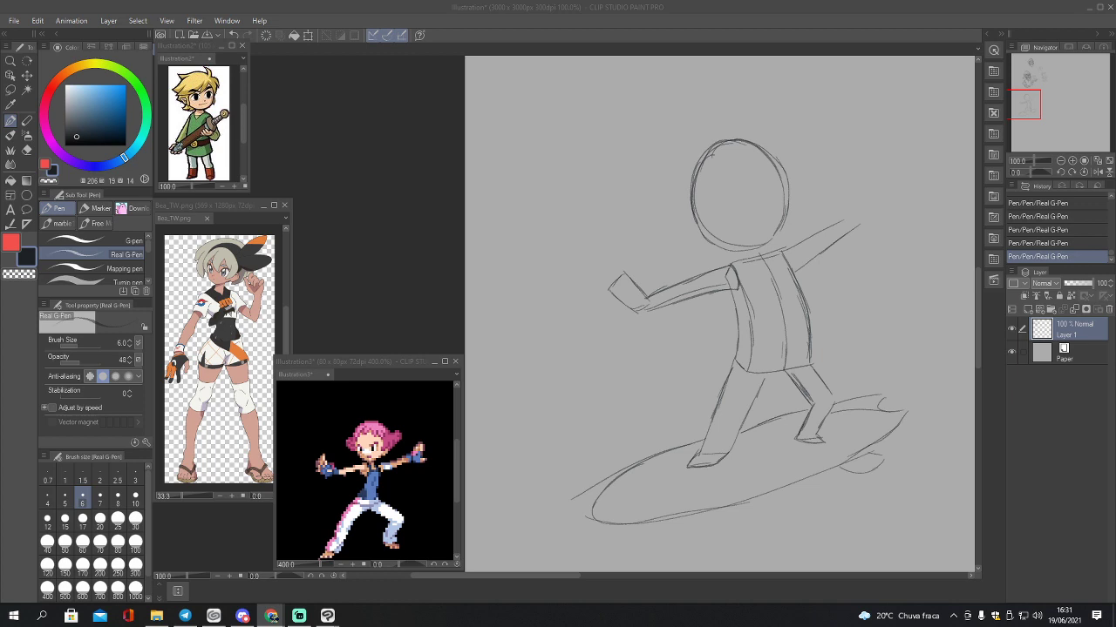
pyautogui.click(808, 340)
# Step: Add the raised forearm to the rear arm and reinforce the surfboard's outline
pyautogui.moveTo(1028, 108); pyautogui.dragTo(1031, 105)
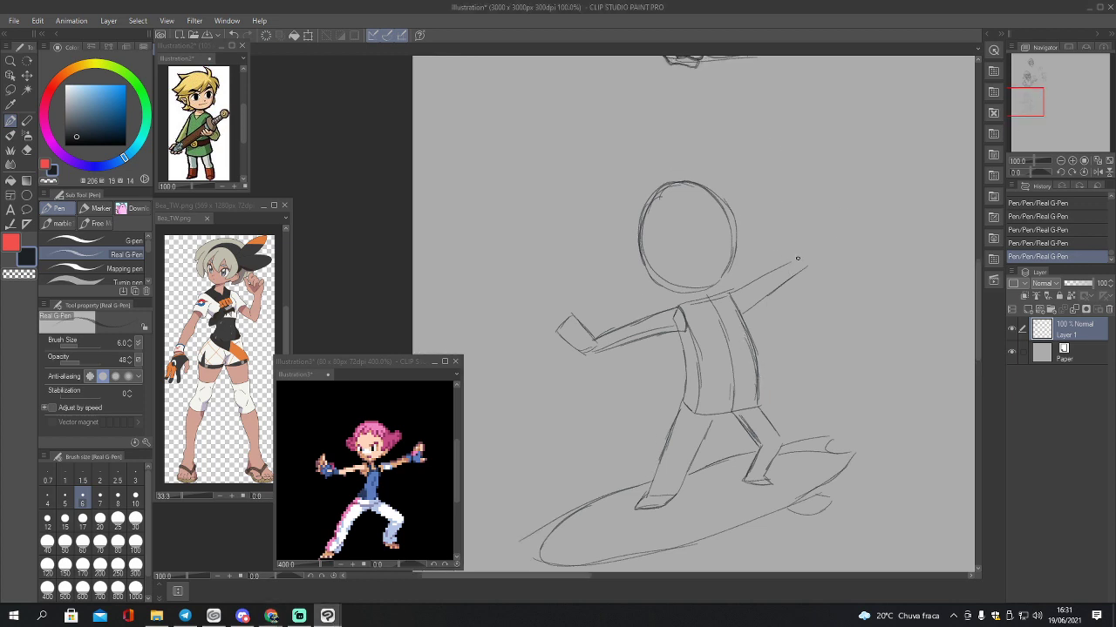
pyautogui.moveTo(801, 262)
pyautogui.mouseDown()
pyautogui.moveTo(815, 226)
pyautogui.moveTo(812, 266)
pyautogui.mouseUp()
pyautogui.moveTo(751, 448)
pyautogui.mouseDown()
pyautogui.moveTo(555, 527)
pyautogui.moveTo(537, 558)
pyautogui.moveTo(553, 569)
pyautogui.moveTo(769, 529)
pyautogui.moveTo(858, 459)
pyautogui.moveTo(741, 539)
pyautogui.moveTo(668, 557)
pyautogui.mouseUp()
pyautogui.moveTo(563, 526)
pyautogui.mouseDown()
pyautogui.moveTo(542, 563)
pyautogui.moveTo(603, 570)
pyautogui.moveTo(699, 547)
pyautogui.mouseUp()
pyautogui.moveTo(603, 502); pyautogui.dragTo(658, 480)
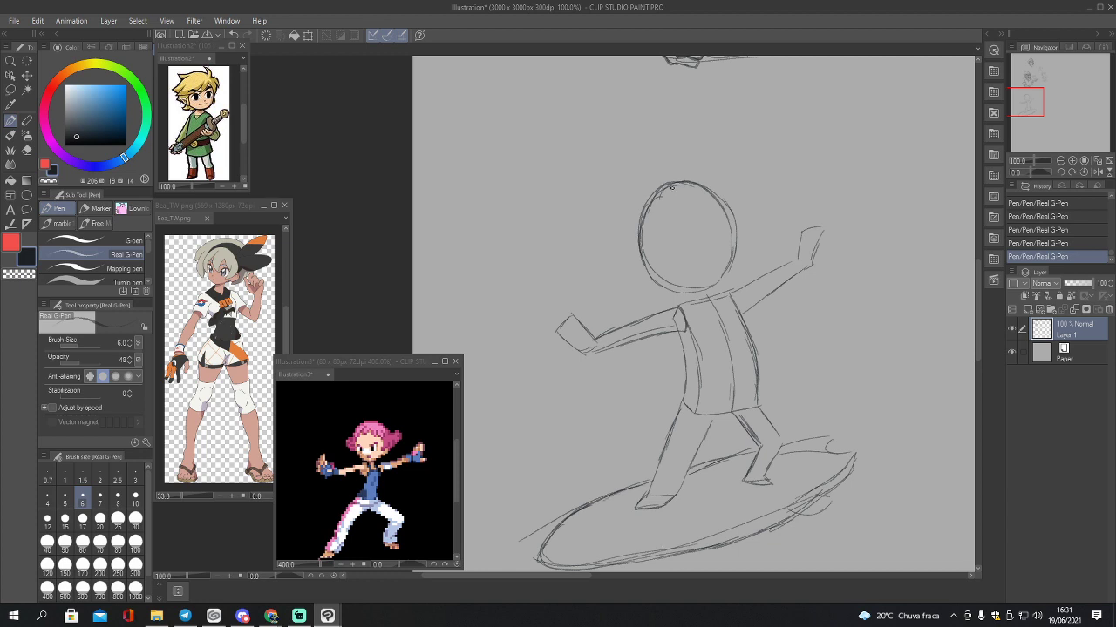
# Step: Draw curved vertical and horizontal face guidelines across the head oval
pyautogui.moveTo(671, 187)
pyautogui.mouseDown()
pyautogui.moveTo(672, 254)
pyautogui.moveTo(689, 288)
pyautogui.mouseUp()
pyautogui.moveTo(642, 249)
pyautogui.mouseDown()
pyautogui.moveTo(678, 260)
pyautogui.moveTo(650, 255)
pyautogui.moveTo(731, 243)
pyautogui.mouseUp()
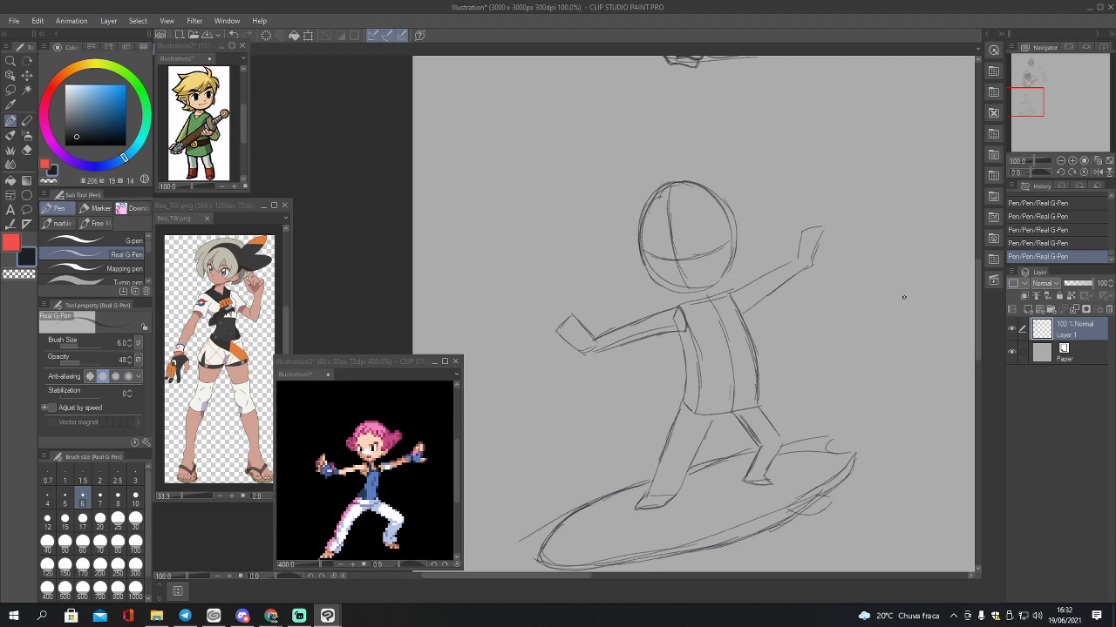
# Step: Create a new raster layer, lower Layer 1's opacity to 52%, and make Layer 2 active for drawing
pyautogui.click(1028, 310)
pyautogui.click(1072, 353)
pyautogui.click(1078, 283)
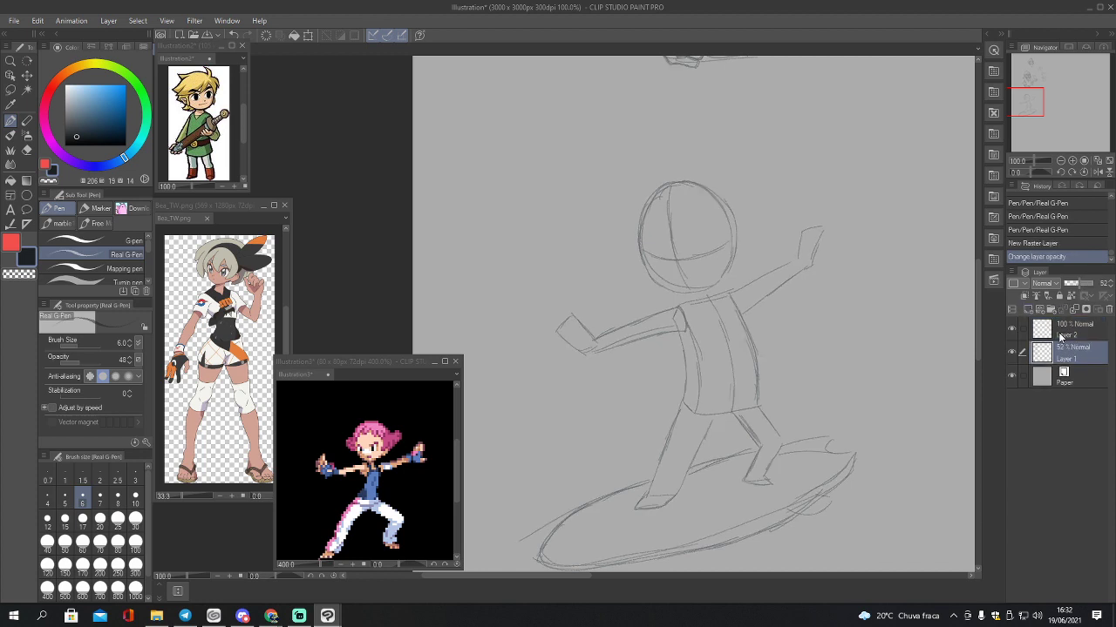
pyautogui.click(1072, 330)
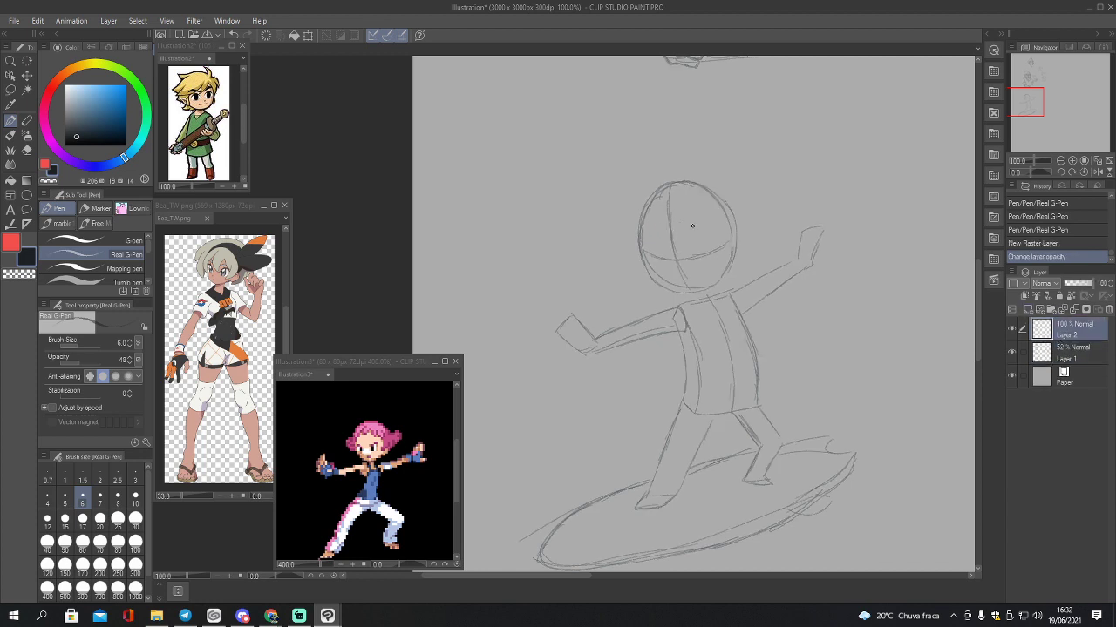
# Step: Draw curved upper and lower eyelids for both eyes along the face guidelines and outline the jaw
pyautogui.moveTo(667, 255)
pyautogui.mouseDown()
pyautogui.moveTo(693, 232)
pyautogui.moveTo(712, 237)
pyautogui.moveTo(683, 245)
pyautogui.moveTo(691, 233)
pyautogui.moveTo(714, 237)
pyautogui.moveTo(684, 245)
pyautogui.moveTo(714, 239)
pyautogui.moveTo(685, 246)
pyautogui.mouseUp()
pyautogui.moveTo(687, 256)
pyautogui.mouseDown()
pyautogui.moveTo(715, 249)
pyautogui.moveTo(688, 256)
pyautogui.moveTo(653, 236)
pyautogui.moveTo(644, 246)
pyautogui.moveTo(660, 245)
pyautogui.mouseUp()
pyautogui.press('e')
pyautogui.moveTo(669, 250); pyautogui.dragTo(658, 237)
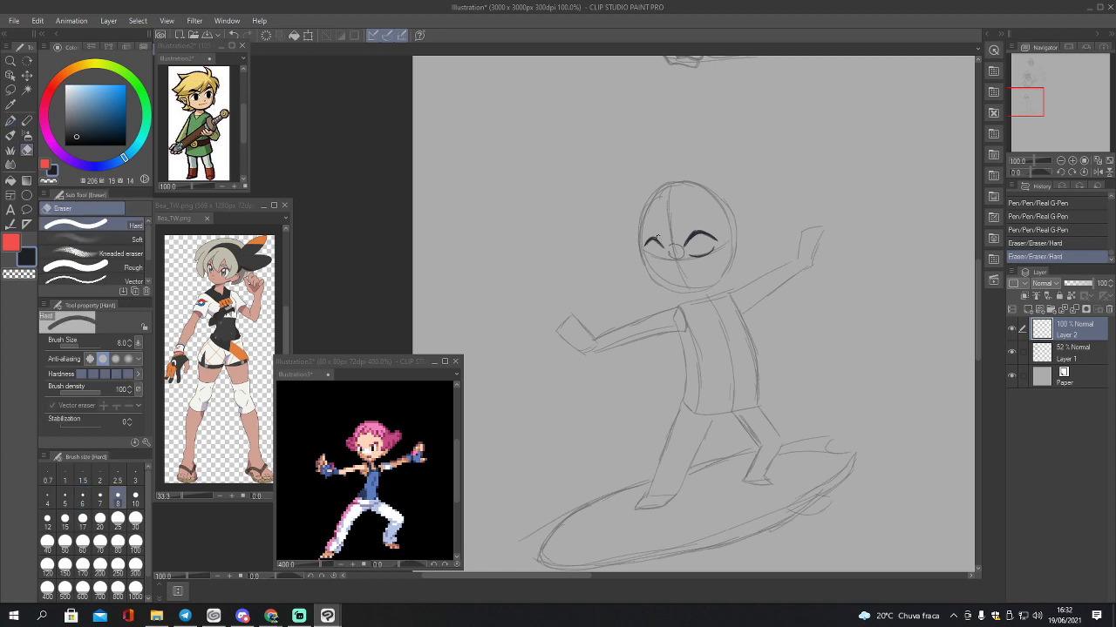
pyautogui.press('p')
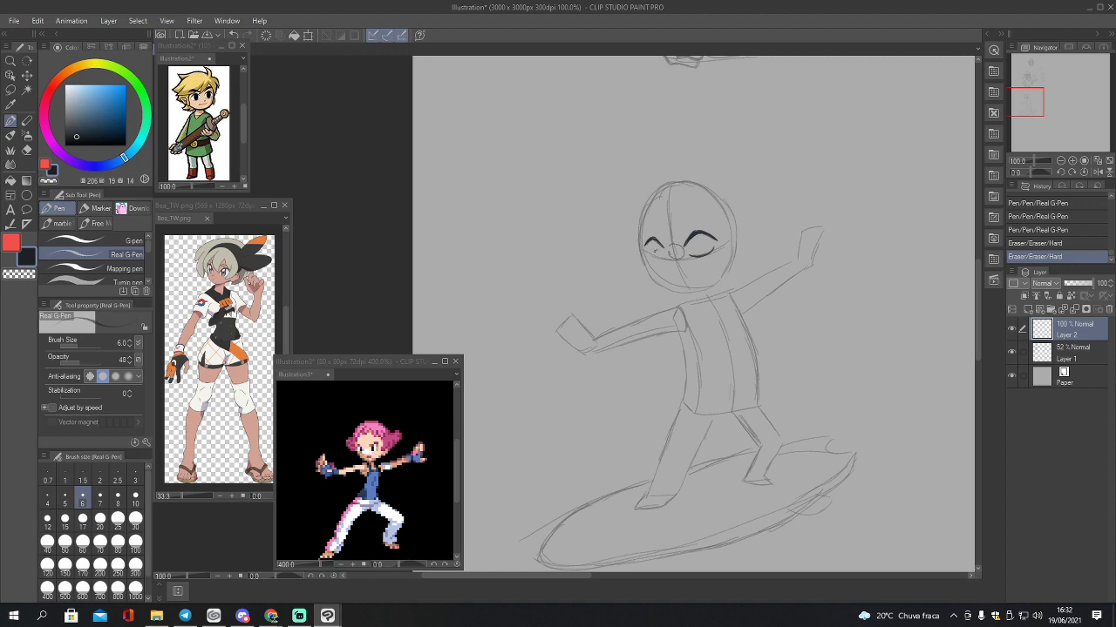
pyautogui.moveTo(647, 254); pyautogui.dragTo(655, 256)
pyautogui.moveTo(644, 270)
pyautogui.mouseDown()
pyautogui.moveTo(675, 297)
pyautogui.moveTo(693, 295)
pyautogui.moveTo(730, 256)
pyautogui.mouseUp()
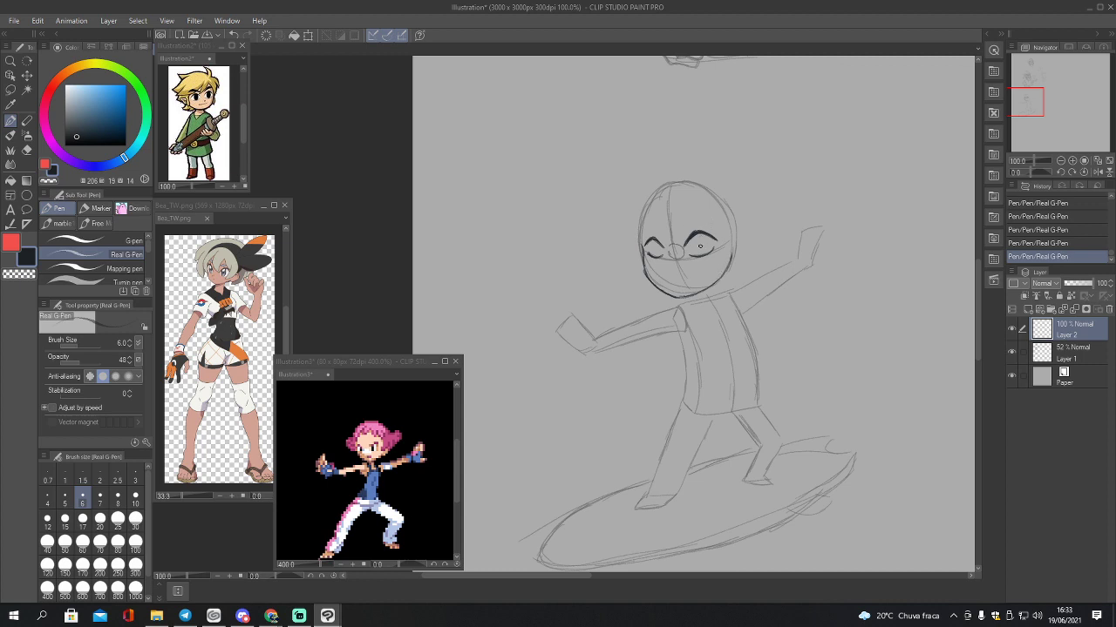
# Step: Add the nearer eye's iris and eyebrow, a small nose mark and a curved smile
pyautogui.moveTo(692, 236)
pyautogui.mouseDown()
pyautogui.moveTo(690, 251)
pyautogui.moveTo(701, 250)
pyautogui.moveTo(697, 237)
pyautogui.mouseUp()
pyautogui.moveTo(668, 277); pyautogui.dragTo(706, 264)
pyautogui.hotkey('ctrl', 'z')
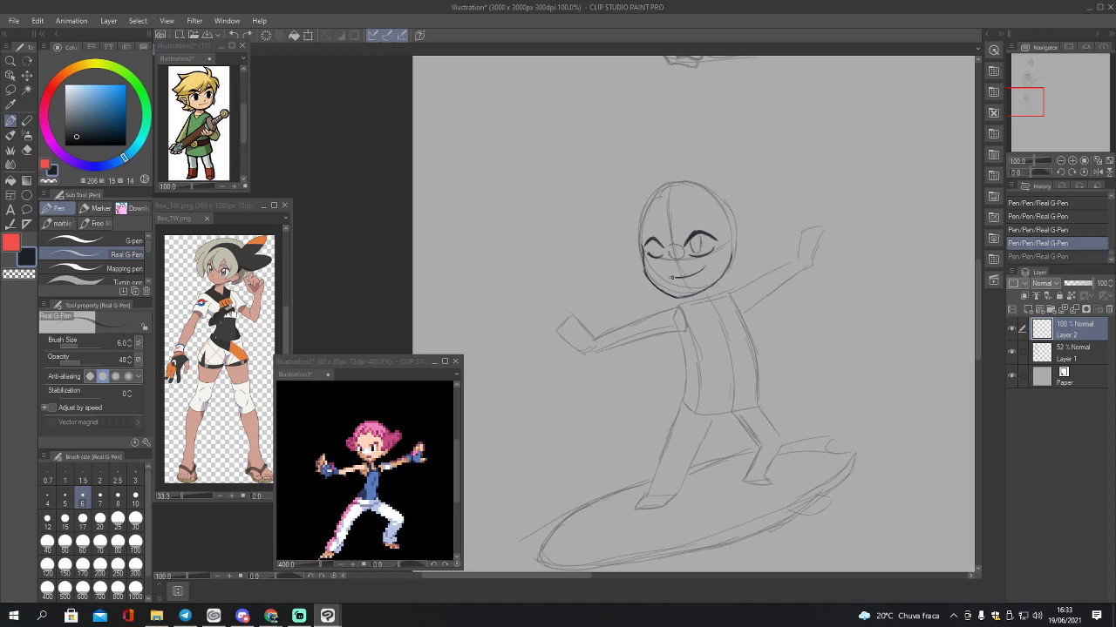
pyautogui.hotkey('ctrl', 'y')
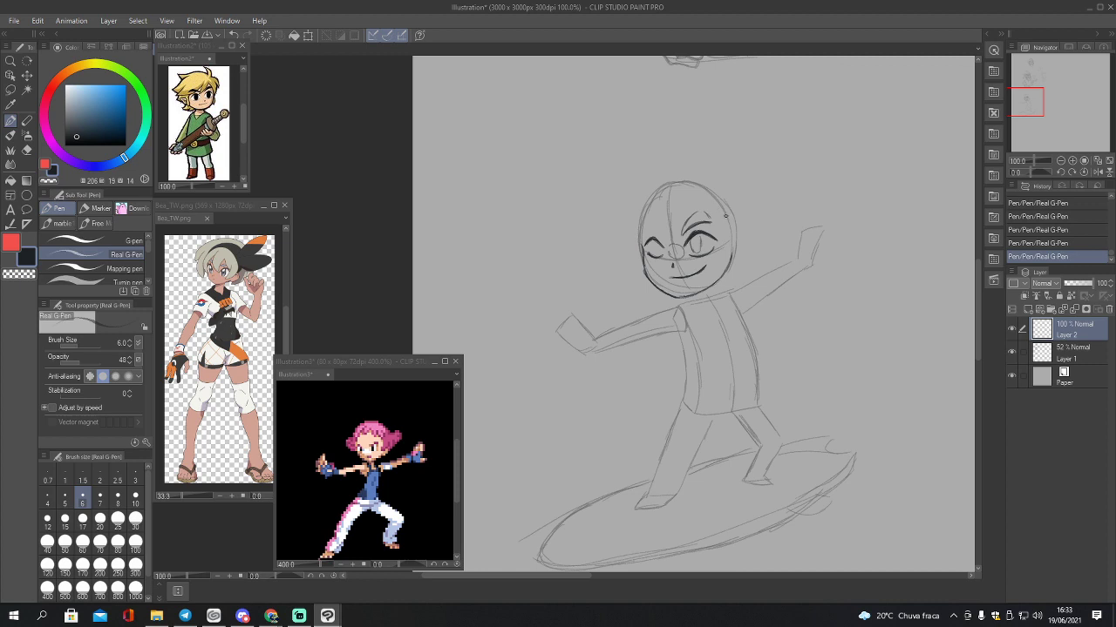
# Step: Open the smile into a wide grin and draw the iris of the farther eye
pyautogui.moveTo(676, 277)
pyautogui.mouseDown()
pyautogui.moveTo(685, 287)
pyautogui.moveTo(698, 275)
pyautogui.mouseUp()
pyautogui.moveTo(648, 252)
pyautogui.mouseDown()
pyautogui.moveTo(657, 245)
pyautogui.moveTo(656, 255)
pyautogui.mouseUp()
pyautogui.hotkey('ctrl', 'z')
pyautogui.hotkey('ctrl', 'z')
pyautogui.hotkey('ctrl', 'z')
pyautogui.hotkey('ctrl', 'z')
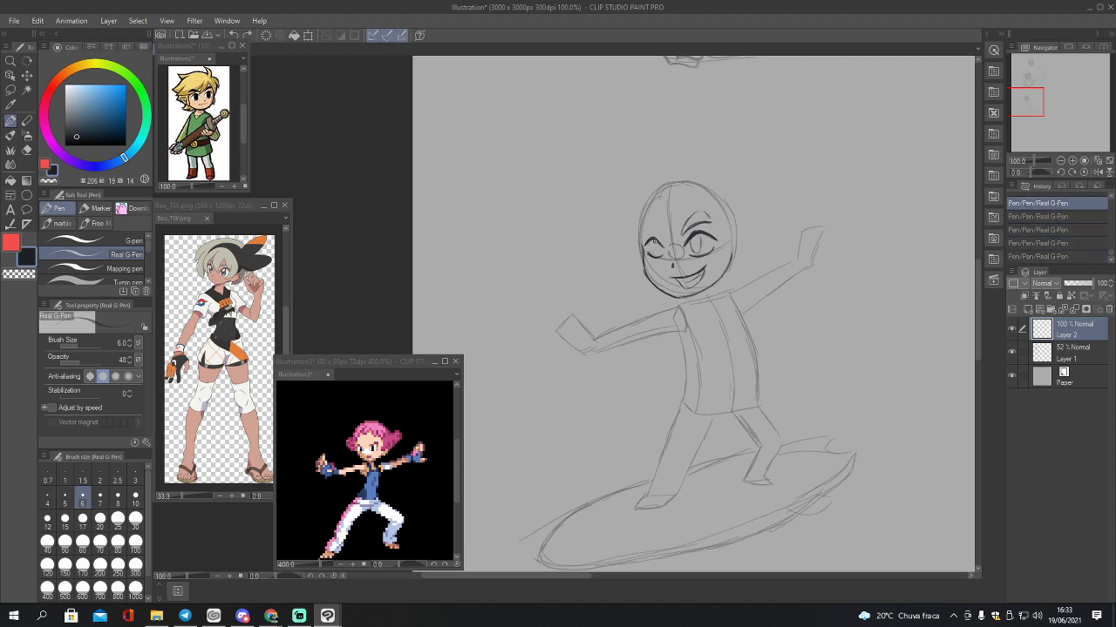
pyautogui.hotkey('ctrl', 'y')
pyautogui.hotkey('ctrl', 'y')
pyautogui.hotkey('ctrl', 'y')
pyautogui.hotkey('ctrl', 'y')
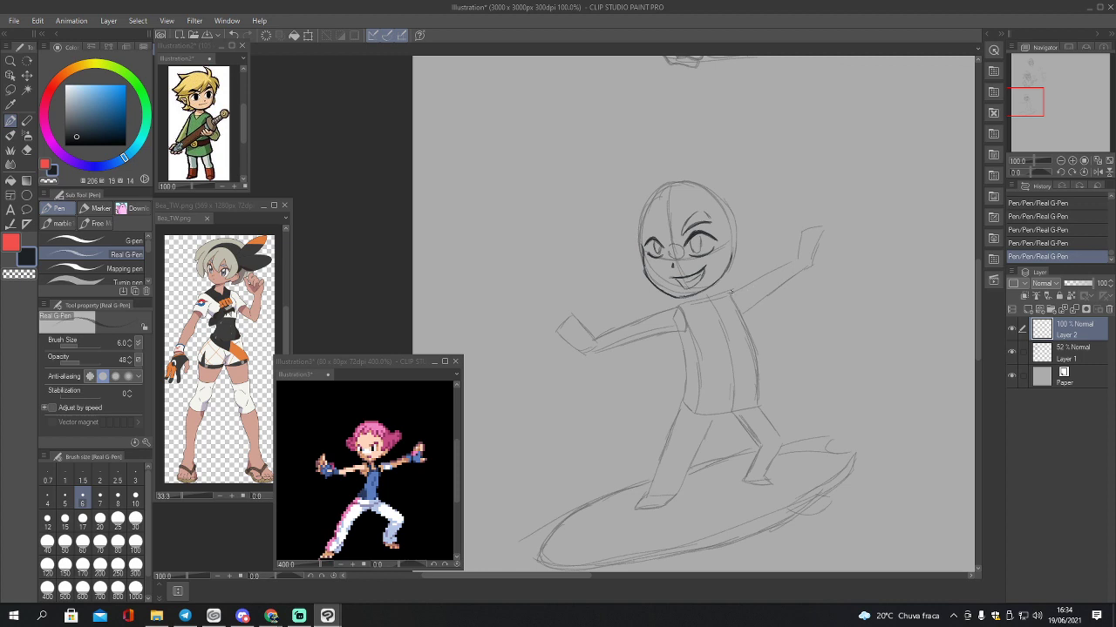
# Step: Erase the open grin from the face using a larger eraser size
pyautogui.press('e')
pyautogui.moveTo(671, 279); pyautogui.dragTo(701, 271)
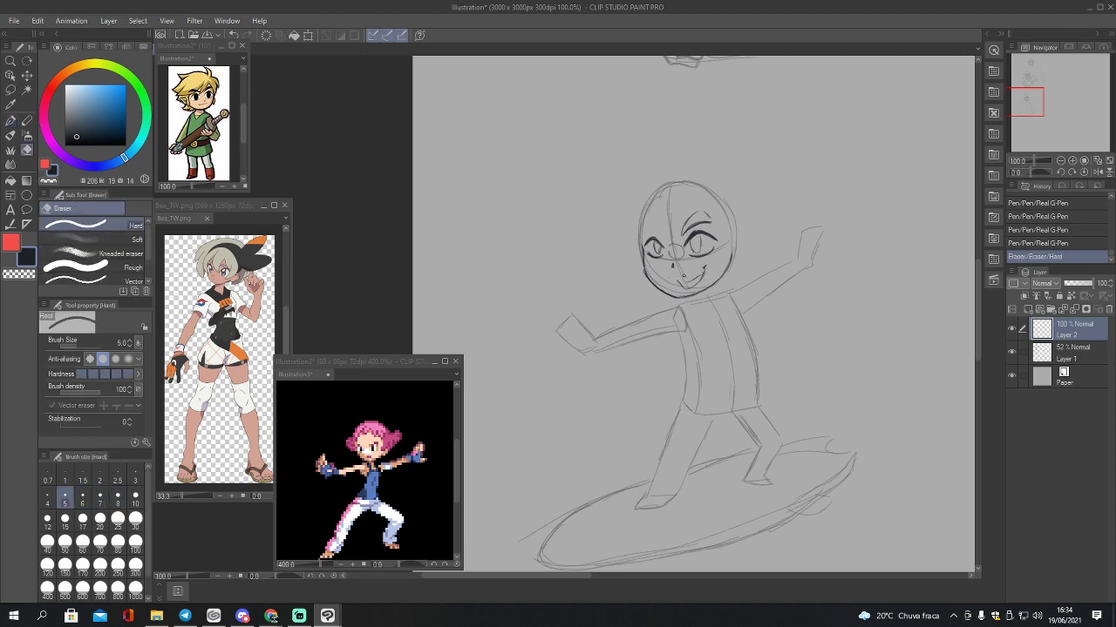
pyautogui.press(']')
pyautogui.press(']')
pyautogui.moveTo(673, 279)
pyautogui.mouseDown()
pyautogui.moveTo(702, 270)
pyautogui.moveTo(697, 284)
pyautogui.mouseUp()
# Step: Redraw the mouth as a simple closed smirk curving up toward one cheek
pyautogui.press('p')
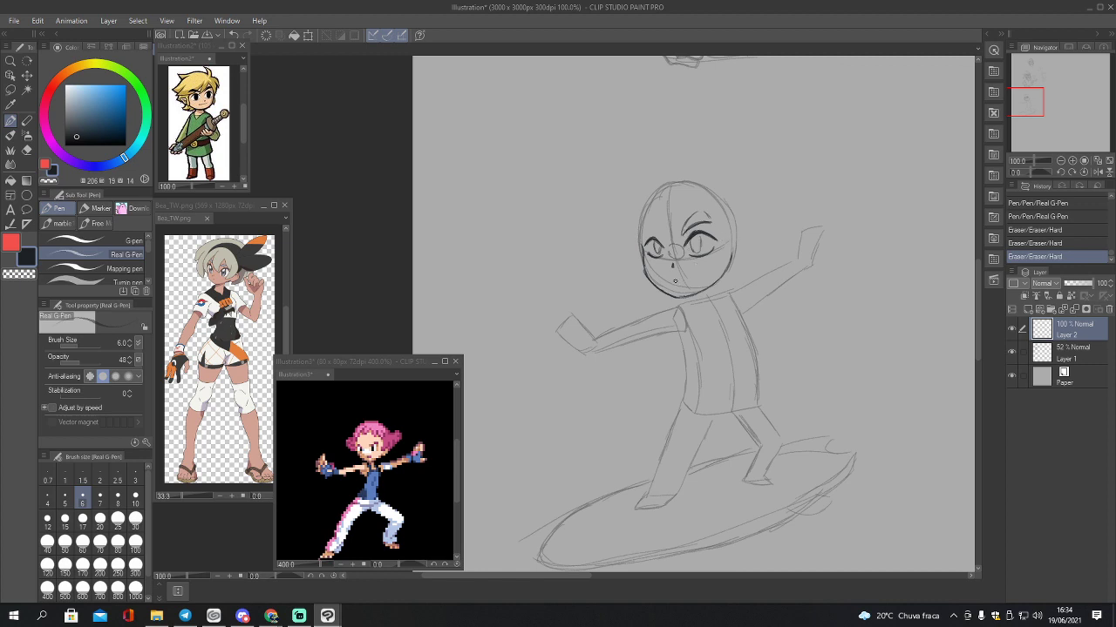
pyautogui.moveTo(671, 283)
pyautogui.mouseDown()
pyautogui.moveTo(702, 273)
pyautogui.moveTo(675, 283)
pyautogui.mouseUp()
pyautogui.hotkey('ctrl', 'z')
pyautogui.hotkey('ctrl', 'z')
pyautogui.hotkey('ctrl', 'z')
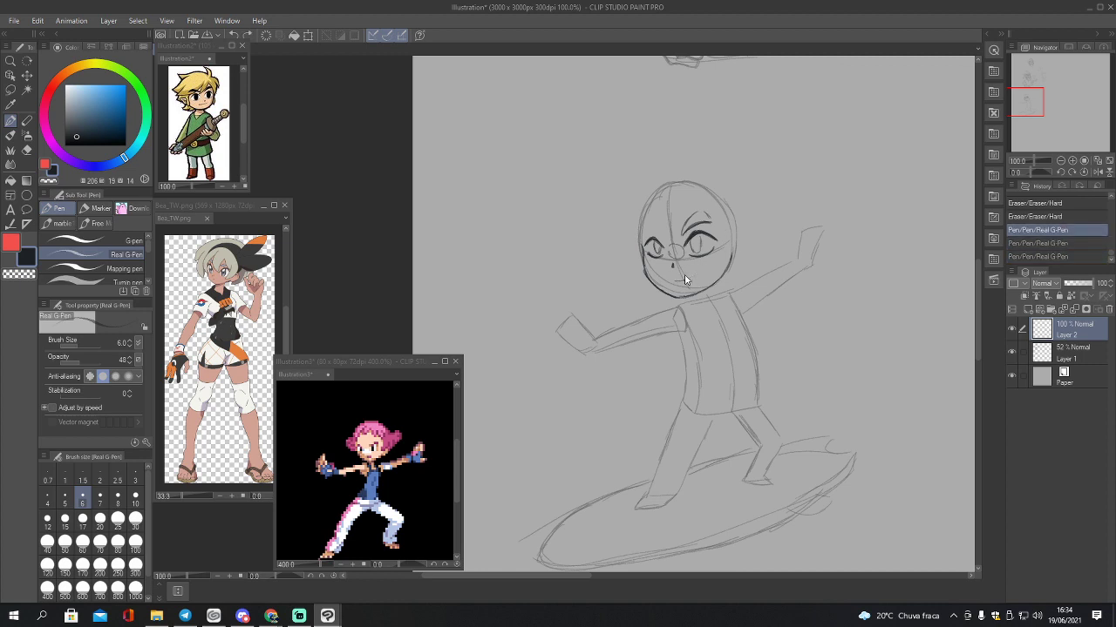
pyautogui.moveTo(673, 281); pyautogui.dragTo(703, 269)
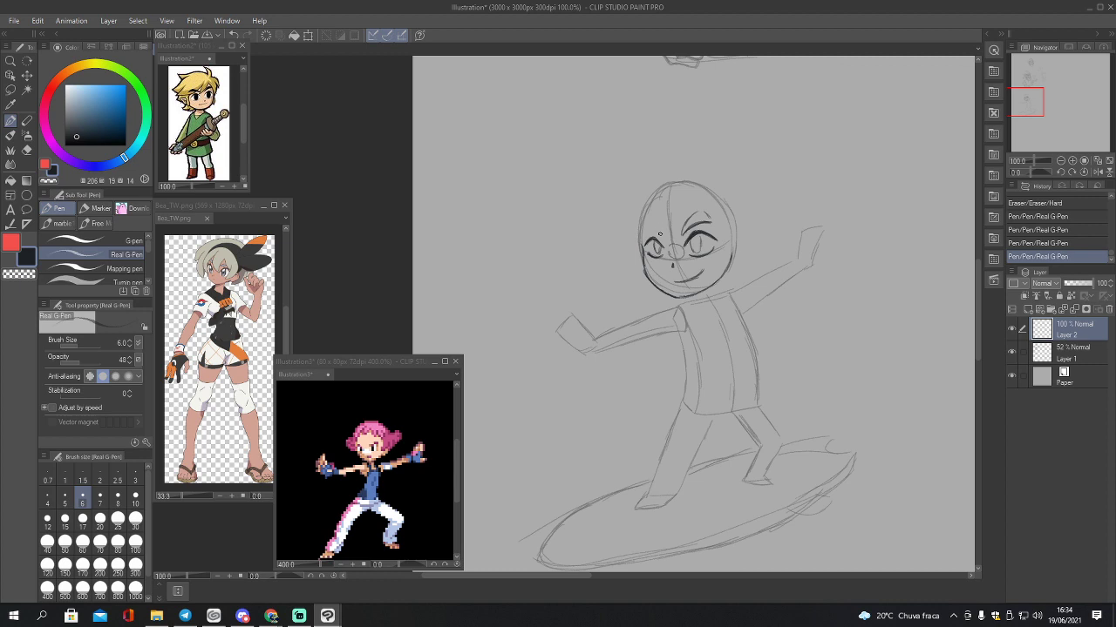
# Step: Draw the farther eyebrow, outline the skull and add both ears at eye level
pyautogui.moveTo(649, 226); pyautogui.dragTo(653, 229)
pyautogui.moveTo(642, 245)
pyautogui.mouseDown()
pyautogui.moveTo(642, 211)
pyautogui.moveTo(702, 178)
pyautogui.moveTo(737, 224)
pyautogui.moveTo(726, 266)
pyautogui.mouseUp()
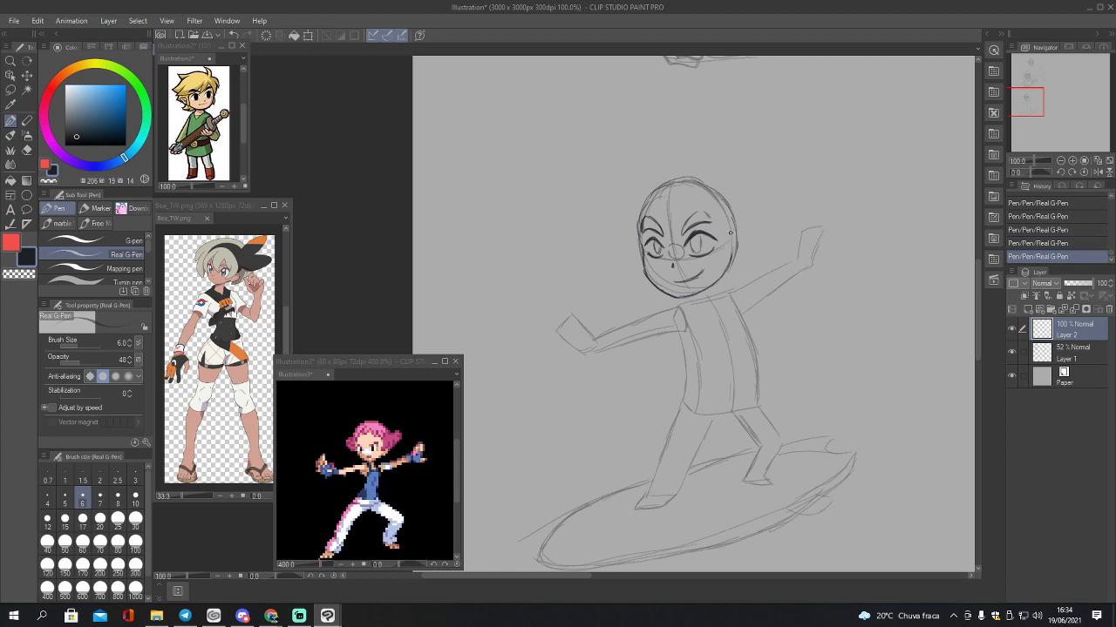
pyautogui.moveTo(733, 230)
pyautogui.mouseDown()
pyautogui.moveTo(747, 231)
pyautogui.moveTo(732, 256)
pyautogui.moveTo(747, 228)
pyautogui.moveTo(731, 255)
pyautogui.mouseUp()
pyautogui.moveTo(635, 236)
pyautogui.mouseDown()
pyautogui.moveTo(640, 258)
pyautogui.moveTo(634, 247)
pyautogui.mouseUp()
# Step: Draw the neck with a V-shaped collar and outline the torso's side and the line across the chest
pyautogui.moveTo(700, 305); pyautogui.dragTo(721, 299)
pyautogui.moveTo(723, 295); pyautogui.dragTo(748, 319)
pyautogui.moveTo(686, 346); pyautogui.dragTo(684, 402)
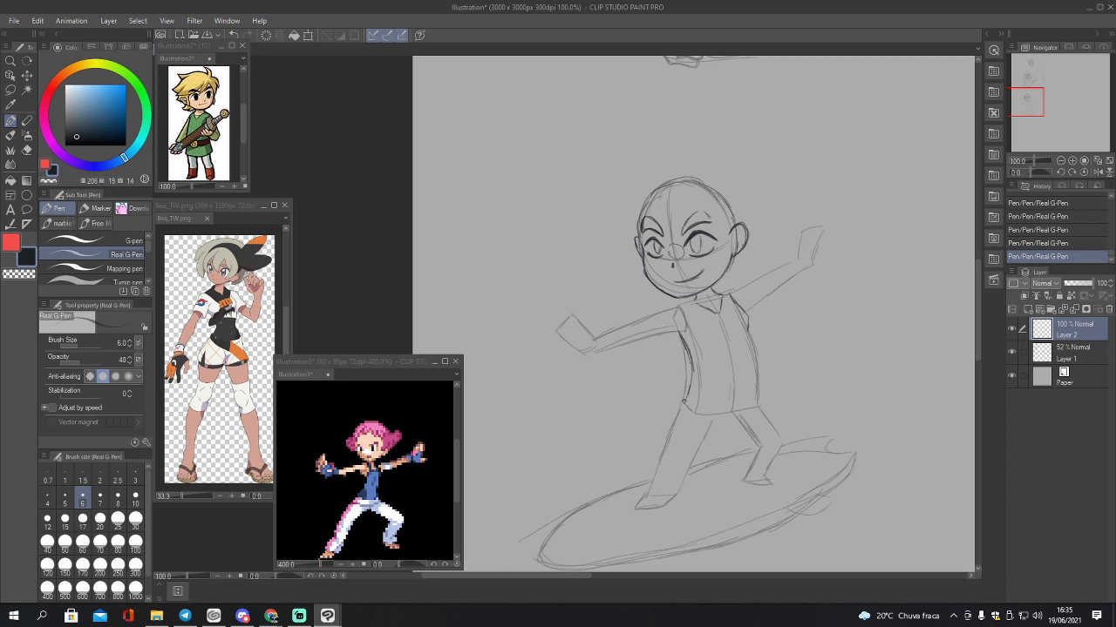
pyautogui.moveTo(684, 344)
pyautogui.mouseDown()
pyautogui.moveTo(691, 366)
pyautogui.moveTo(747, 337)
pyautogui.mouseUp()
pyautogui.moveTo(718, 304); pyautogui.dragTo(722, 313)
pyautogui.moveTo(694, 300); pyautogui.dragTo(701, 306)
# Step: Doodle loose ovals, rays and a tiny face in the empty area beside the figure, and detail the inner ear
pyautogui.moveTo(502, 177)
pyautogui.mouseDown()
pyautogui.moveTo(521, 212)
pyautogui.moveTo(468, 250)
pyautogui.moveTo(514, 246)
pyautogui.mouseUp()
pyautogui.moveTo(534, 163); pyautogui.dragTo(495, 145)
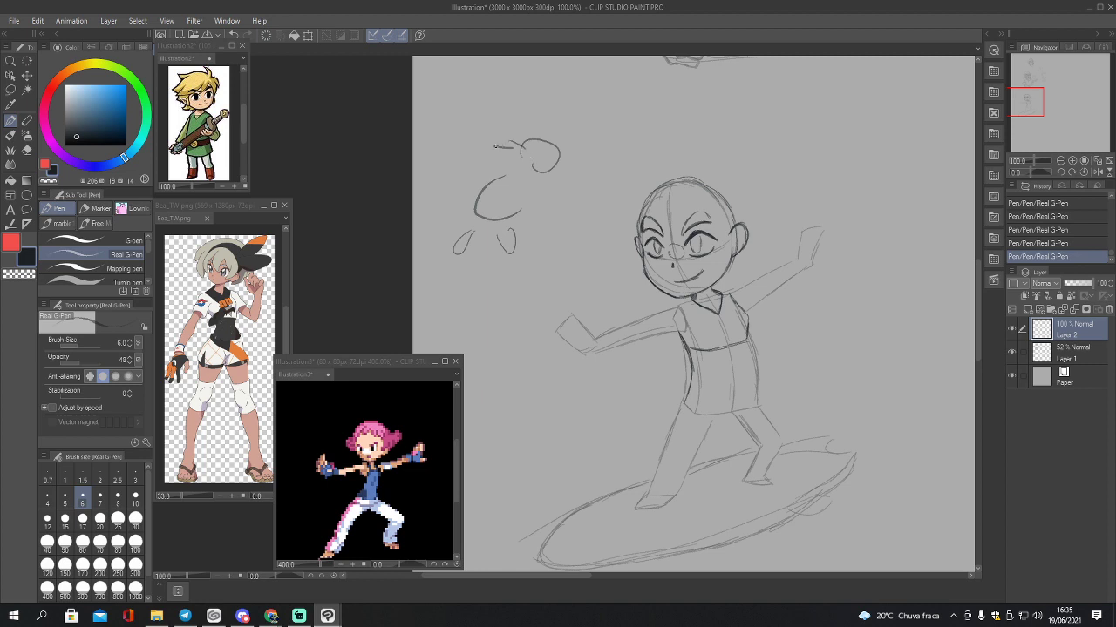
pyautogui.moveTo(565, 154); pyautogui.dragTo(586, 163)
pyautogui.moveTo(535, 129); pyautogui.dragTo(572, 131)
pyautogui.moveTo(558, 83)
pyautogui.mouseDown()
pyautogui.moveTo(558, 112)
pyautogui.moveTo(517, 104)
pyautogui.moveTo(537, 103)
pyautogui.mouseUp()
pyautogui.moveTo(532, 187); pyautogui.dragTo(547, 212)
pyautogui.moveTo(497, 164)
pyautogui.mouseDown()
pyautogui.moveTo(467, 139)
pyautogui.moveTo(485, 165)
pyautogui.mouseUp()
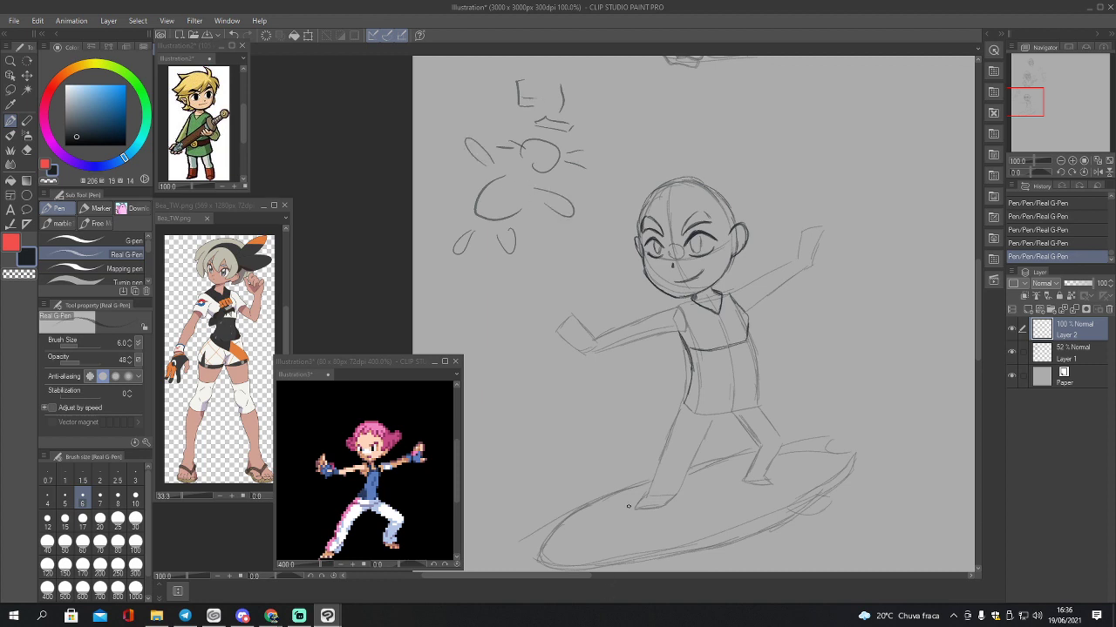
pyautogui.click(490, 130)
pyautogui.moveTo(733, 242); pyautogui.dragTo(742, 234)
# Step: Try sketching the palm and curled fingers of the lowered front hand, and erase the attempt
pyautogui.moveTo(591, 345)
pyautogui.mouseDown()
pyautogui.moveTo(574, 336)
pyautogui.moveTo(589, 332)
pyautogui.moveTo(572, 332)
pyautogui.moveTo(584, 342)
pyautogui.moveTo(572, 334)
pyautogui.moveTo(583, 333)
pyautogui.moveTo(566, 307)
pyautogui.moveTo(579, 323)
pyautogui.moveTo(562, 320)
pyautogui.moveTo(566, 330)
pyautogui.mouseUp()
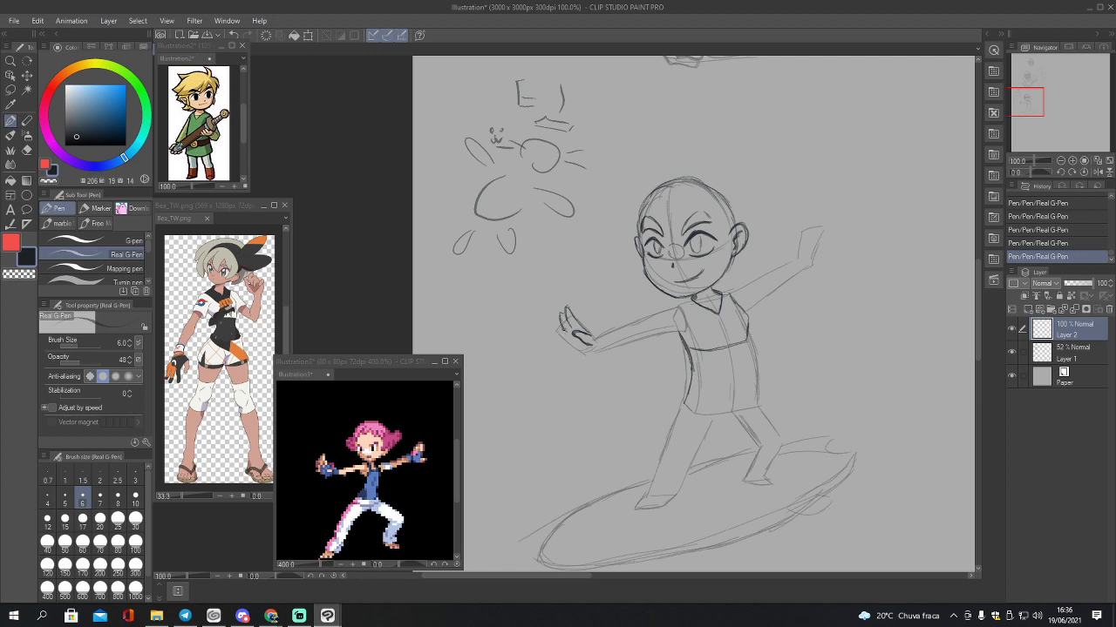
pyautogui.moveTo(559, 315); pyautogui.dragTo(565, 340)
pyautogui.hotkey('ctrl', 'z')
pyautogui.hotkey('ctrl', 'z')
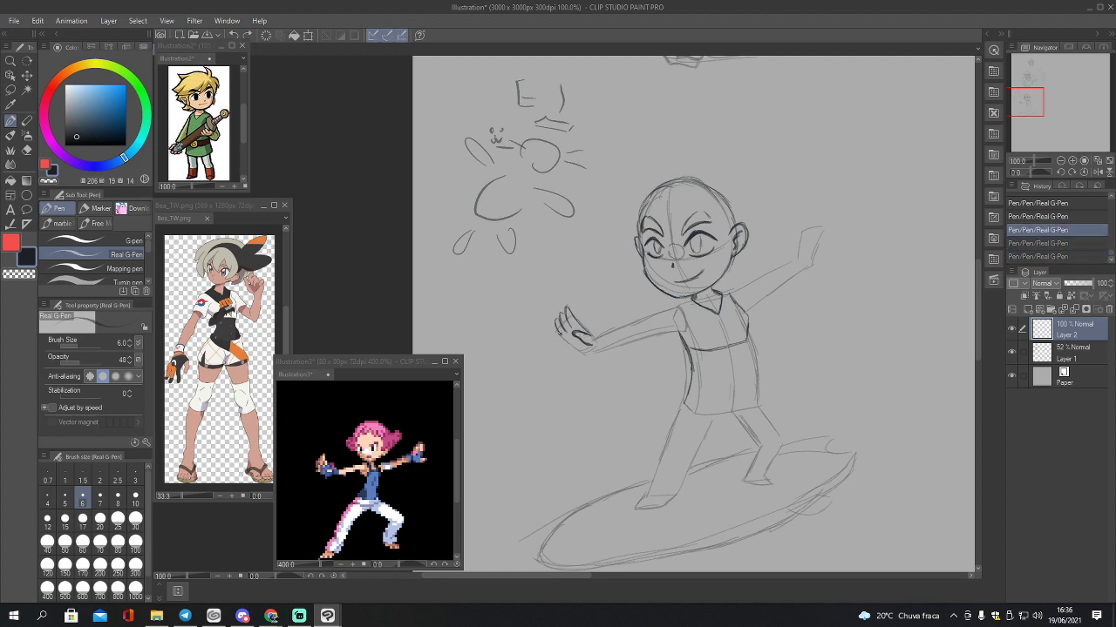
pyautogui.hotkey('ctrl', 'y')
pyautogui.hotkey('ctrl', 'y')
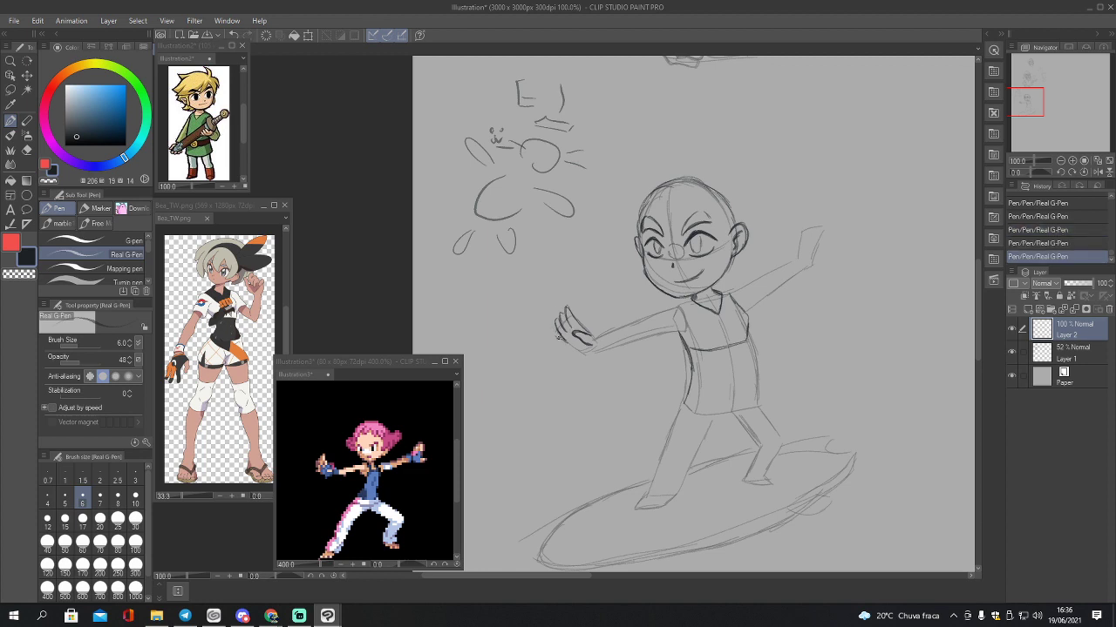
pyautogui.moveTo(554, 333); pyautogui.dragTo(564, 340)
pyautogui.press('e')
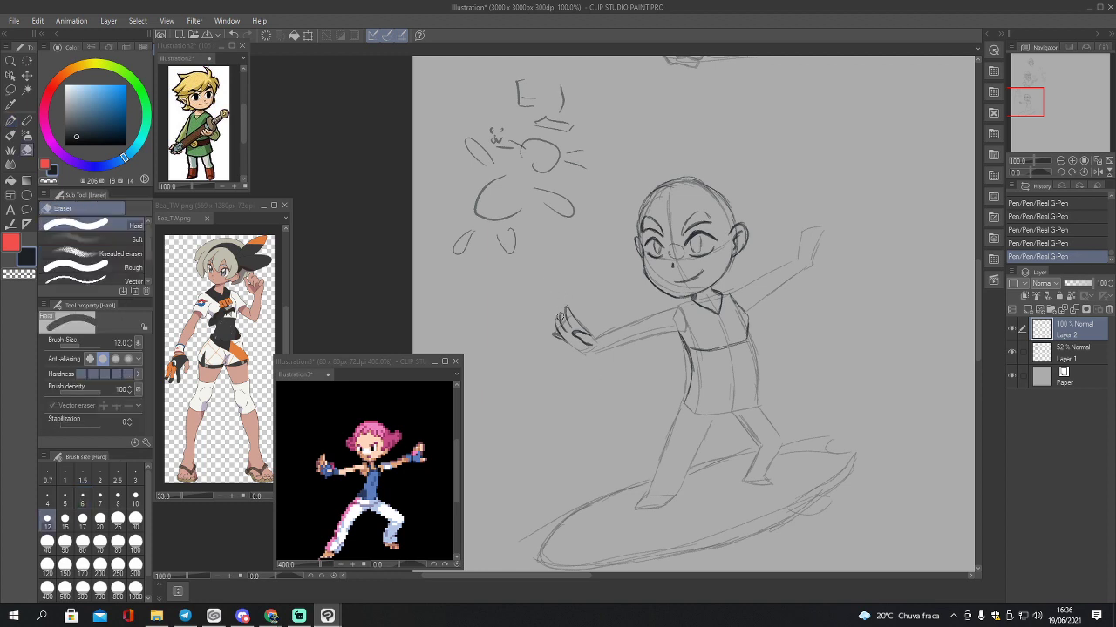
pyautogui.moveTo(557, 314)
pyautogui.mouseDown()
pyautogui.moveTo(576, 327)
pyautogui.moveTo(583, 346)
pyautogui.moveTo(590, 336)
pyautogui.moveTo(574, 308)
pyautogui.moveTo(555, 332)
pyautogui.mouseUp()
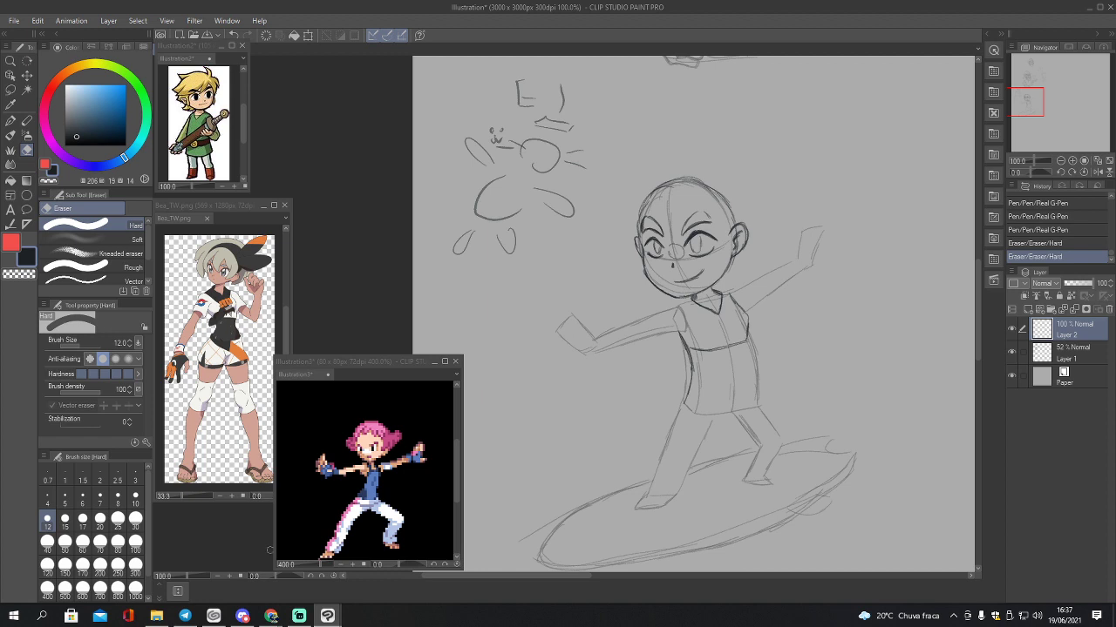
# Step: Doodle a small arched shape beside the figure and draw the front hand's thumb and a first long finger
pyautogui.press('p')
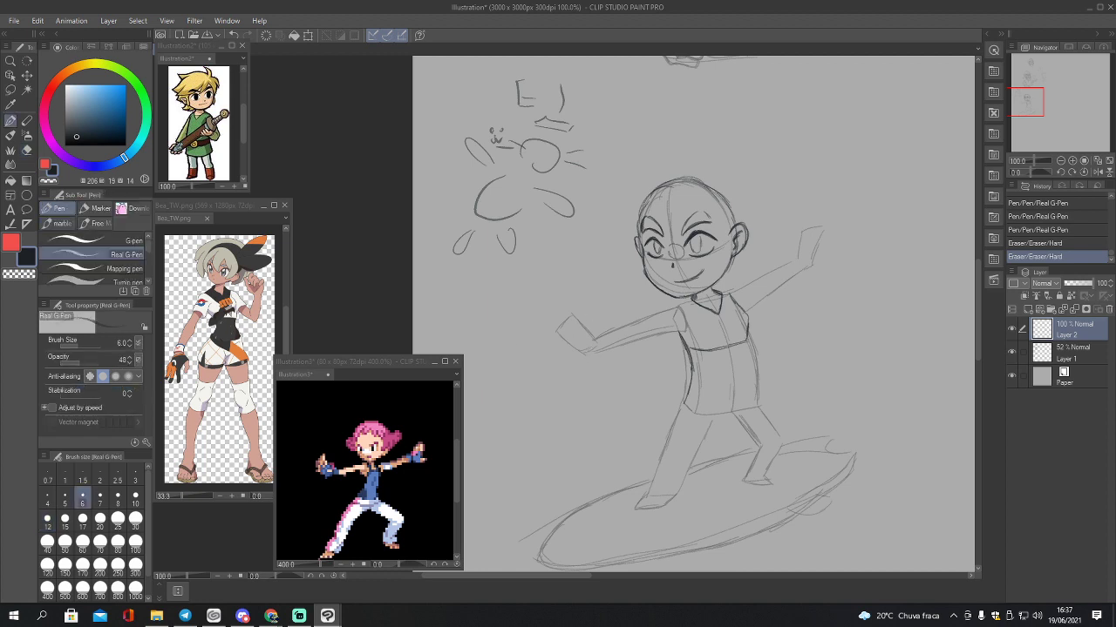
pyautogui.moveTo(451, 327)
pyautogui.mouseDown()
pyautogui.moveTo(500, 320)
pyautogui.moveTo(459, 323)
pyautogui.moveTo(466, 293)
pyautogui.moveTo(507, 312)
pyautogui.moveTo(449, 306)
pyautogui.moveTo(469, 293)
pyautogui.moveTo(443, 293)
pyautogui.moveTo(448, 287)
pyautogui.moveTo(516, 293)
pyautogui.mouseUp()
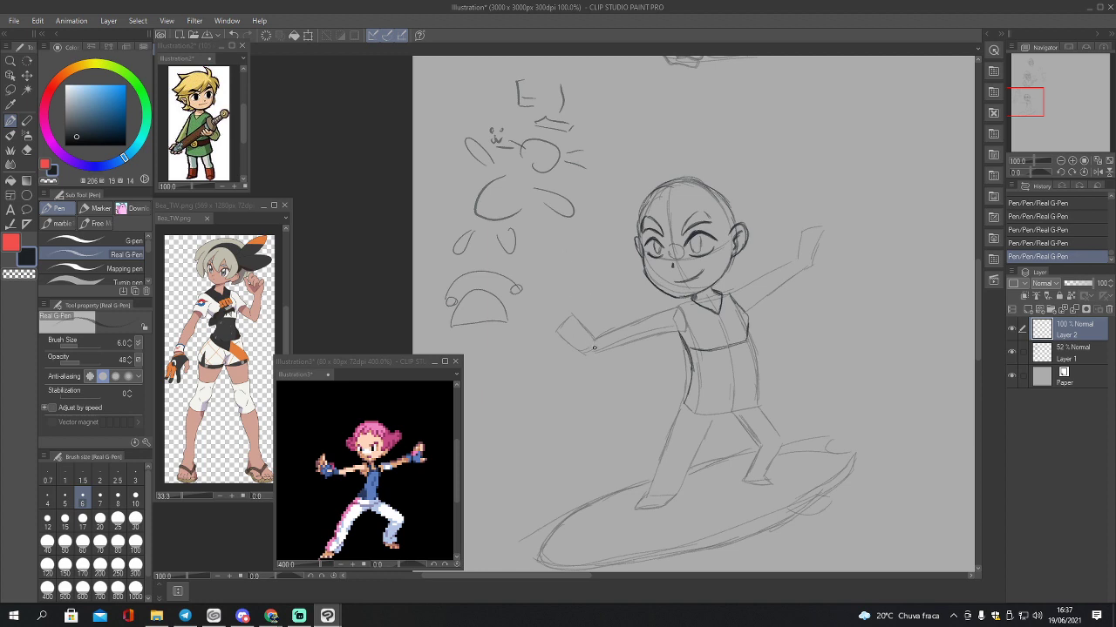
pyautogui.moveTo(595, 342)
pyautogui.mouseDown()
pyautogui.moveTo(599, 329)
pyautogui.moveTo(581, 354)
pyautogui.moveTo(569, 306)
pyautogui.moveTo(586, 333)
pyautogui.mouseUp()
pyautogui.moveTo(569, 298); pyautogui.dragTo(575, 327)
pyautogui.moveTo(1033, 102)
pyautogui.mouseDown()
pyautogui.moveTo(1037, 79)
pyautogui.moveTo(1029, 103)
pyautogui.mouseUp()
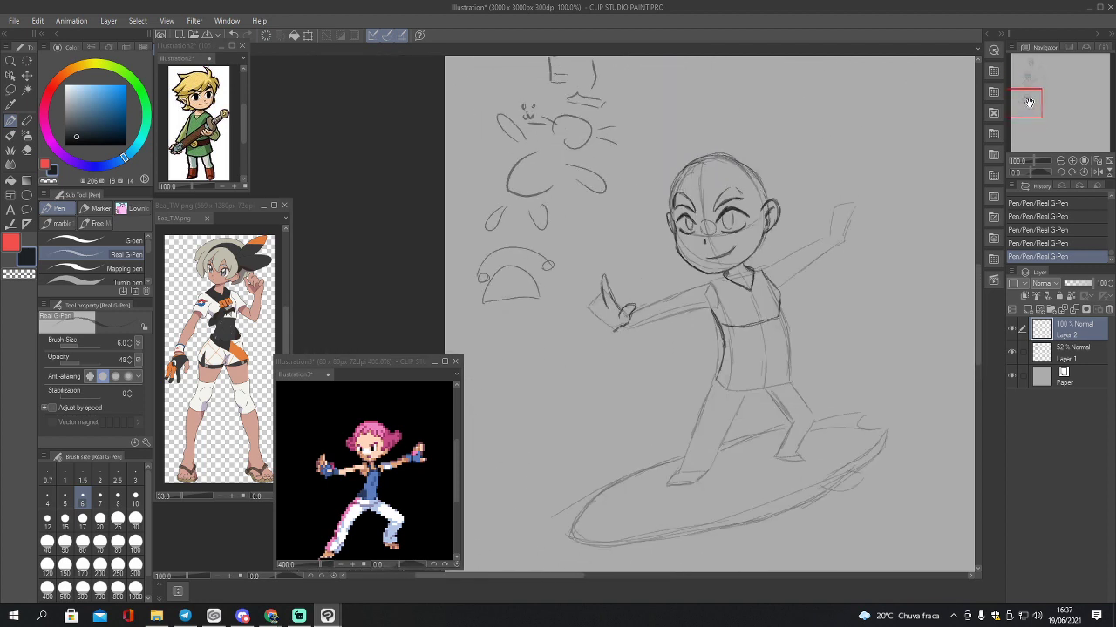
# Step: Try drawing the other spread fingers on the front hand, and erase all the fingers
pyautogui.moveTo(600, 310)
pyautogui.mouseDown()
pyautogui.moveTo(591, 281)
pyautogui.moveTo(594, 302)
pyautogui.moveTo(604, 275)
pyautogui.mouseUp()
pyautogui.moveTo(593, 313); pyautogui.dragTo(587, 295)
pyautogui.press('e')
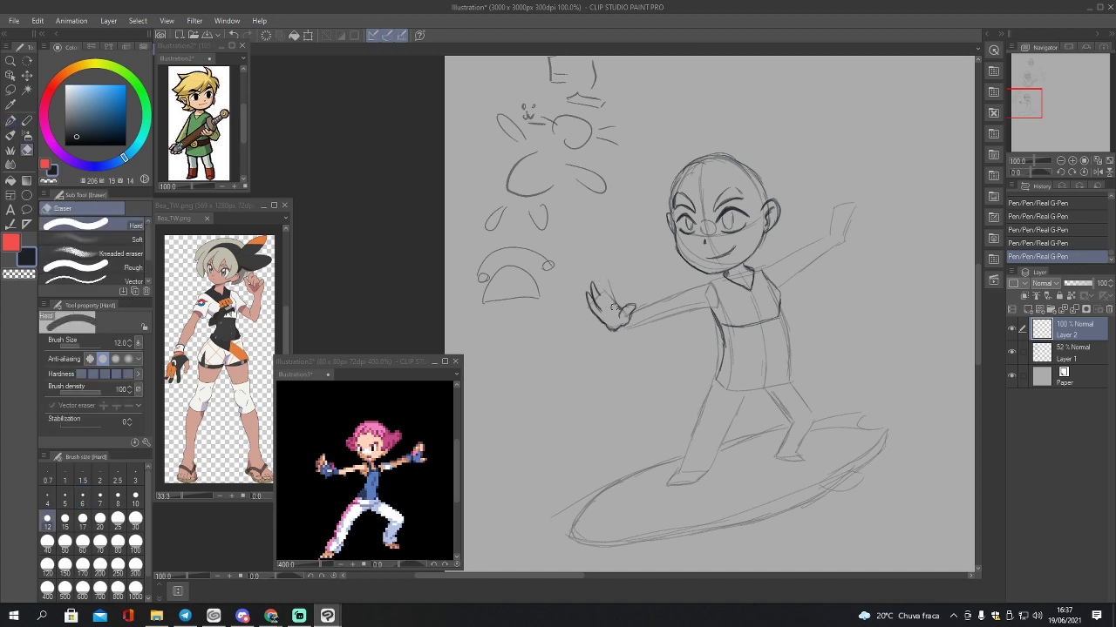
pyautogui.moveTo(599, 310); pyautogui.dragTo(586, 297)
pyautogui.press('p')
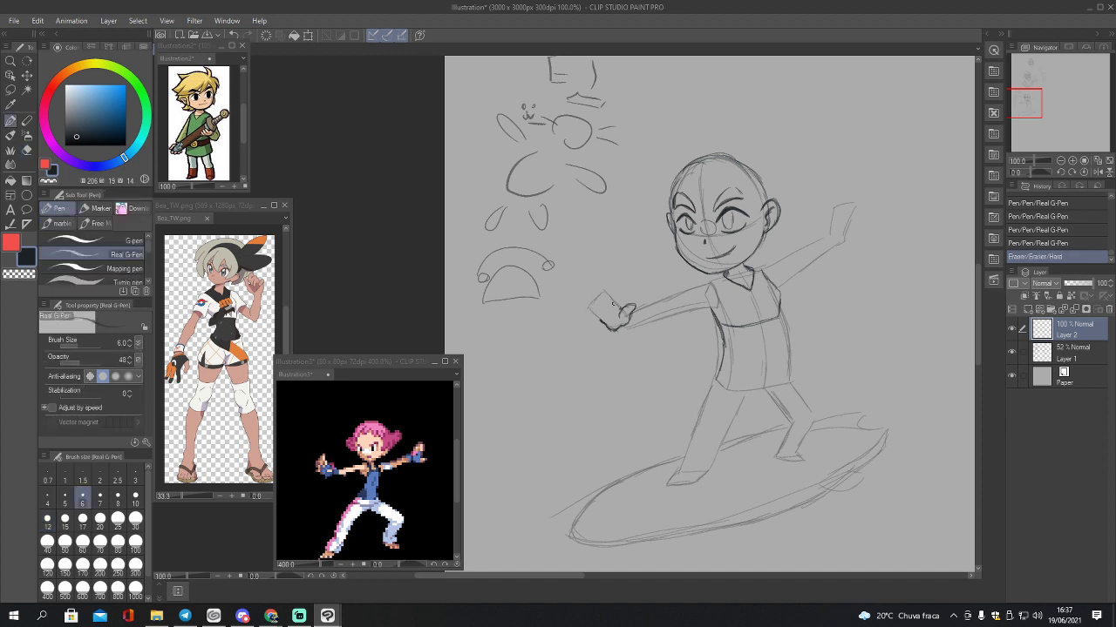
# Step: Redraw one long finger on the front hand and clean up the thumb and the heel of the palm
pyautogui.moveTo(621, 309)
pyautogui.mouseDown()
pyautogui.moveTo(601, 278)
pyautogui.moveTo(606, 304)
pyautogui.moveTo(601, 278)
pyautogui.moveTo(608, 286)
pyautogui.mouseUp()
pyautogui.hotkey('ctrl', 'z')
pyautogui.press('e')
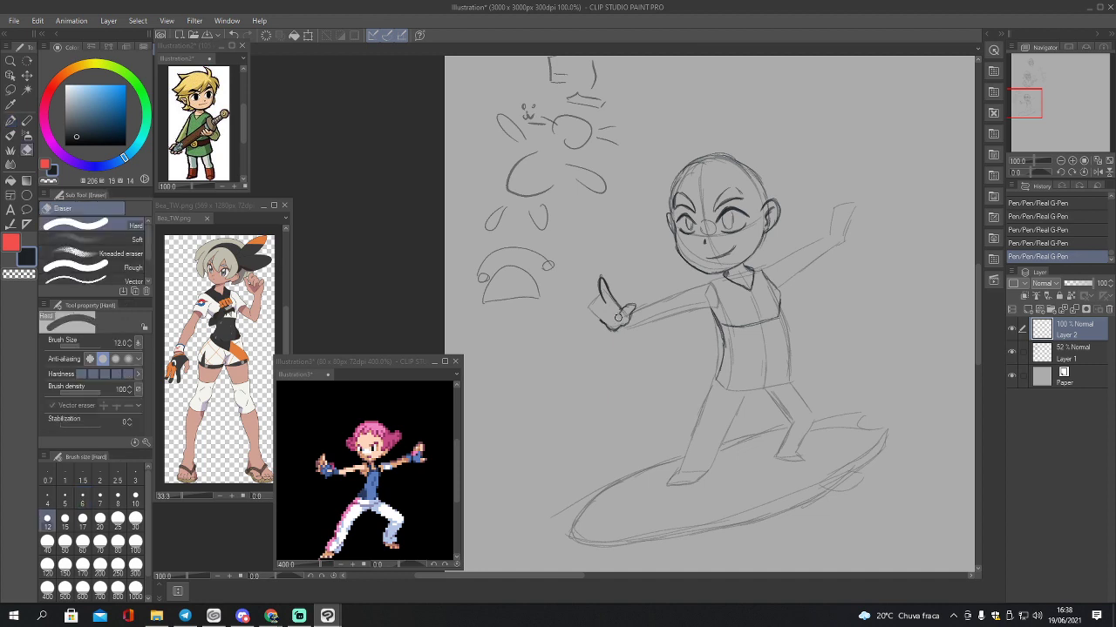
pyautogui.moveTo(629, 310); pyautogui.dragTo(632, 321)
pyautogui.press('p')
pyautogui.moveTo(619, 326)
pyautogui.mouseDown()
pyautogui.moveTo(633, 305)
pyautogui.moveTo(621, 324)
pyautogui.mouseUp()
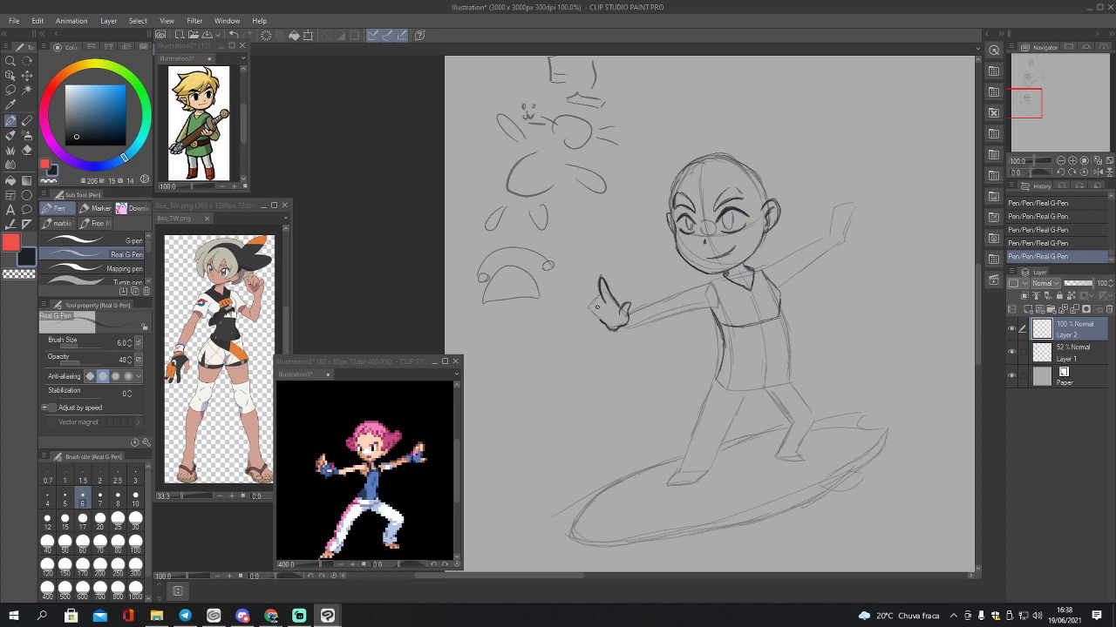
# Step: Add the remaining spread fingers to the front hand and rework the long finger to a shorter shape
pyautogui.moveTo(589, 283); pyautogui.dragTo(591, 310)
pyautogui.moveTo(591, 295); pyautogui.dragTo(589, 282)
pyautogui.moveTo(593, 307)
pyautogui.mouseDown()
pyautogui.moveTo(598, 316)
pyautogui.moveTo(606, 307)
pyautogui.mouseUp()
pyautogui.press('e')
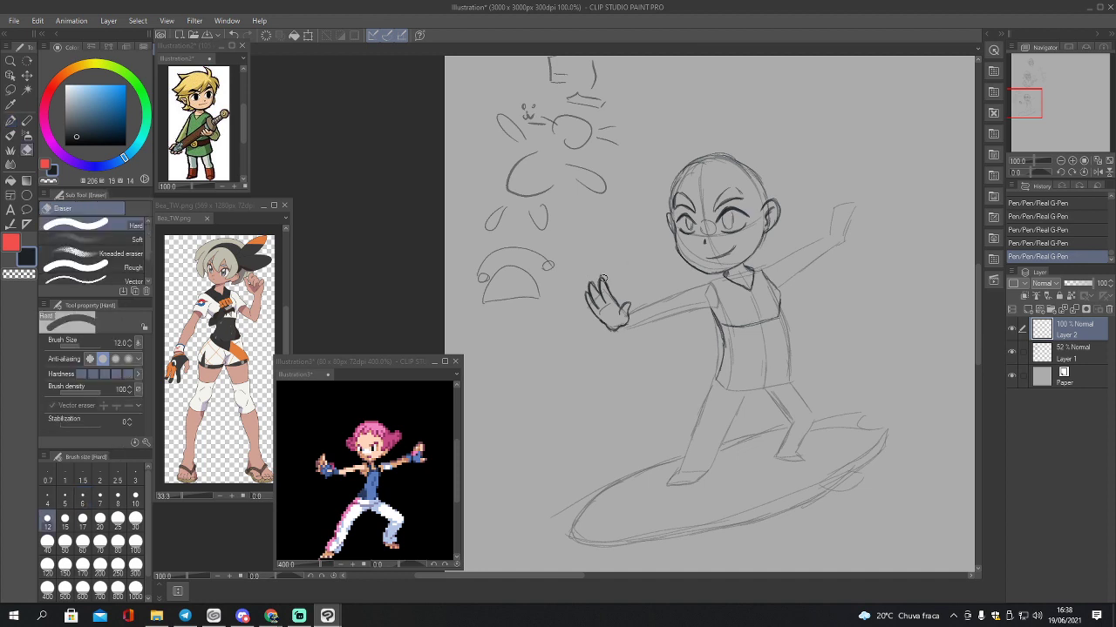
pyautogui.moveTo(601, 277)
pyautogui.mouseDown()
pyautogui.moveTo(590, 293)
pyautogui.moveTo(608, 284)
pyautogui.moveTo(589, 307)
pyautogui.moveTo(618, 330)
pyautogui.moveTo(599, 300)
pyautogui.moveTo(608, 316)
pyautogui.mouseUp()
pyautogui.press('p')
pyautogui.press('e')
pyautogui.press('p')
pyautogui.hotkey('ctrl', 'z')
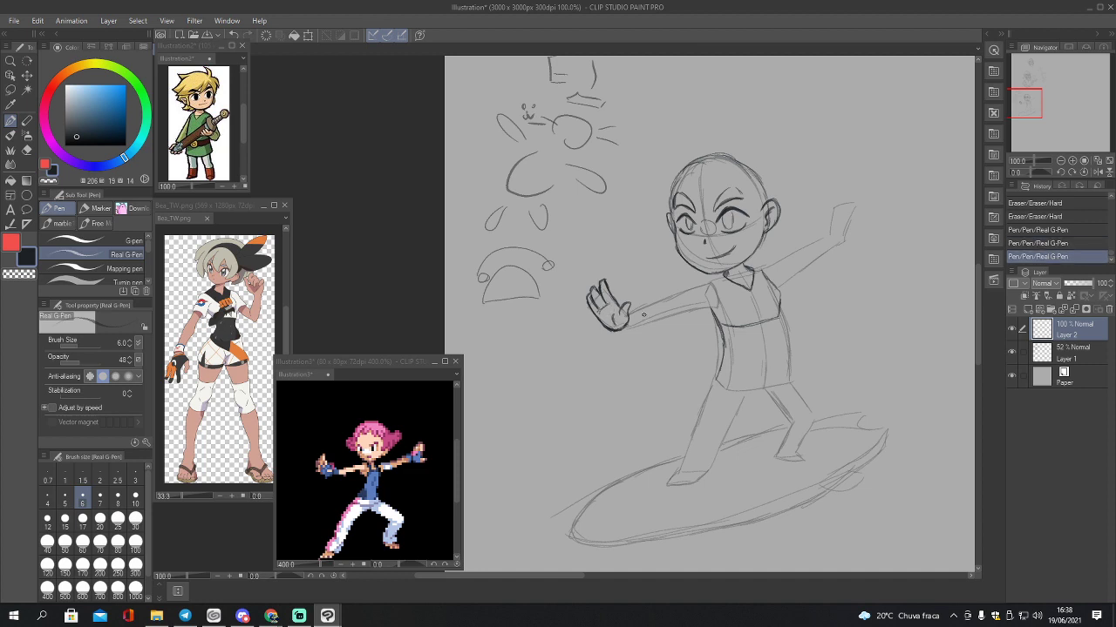
# Step: Outline the front arm's upper and lower edges from the wrist to the shoulder
pyautogui.moveTo(627, 312); pyautogui.dragTo(706, 284)
pyautogui.moveTo(622, 325); pyautogui.dragTo(708, 309)
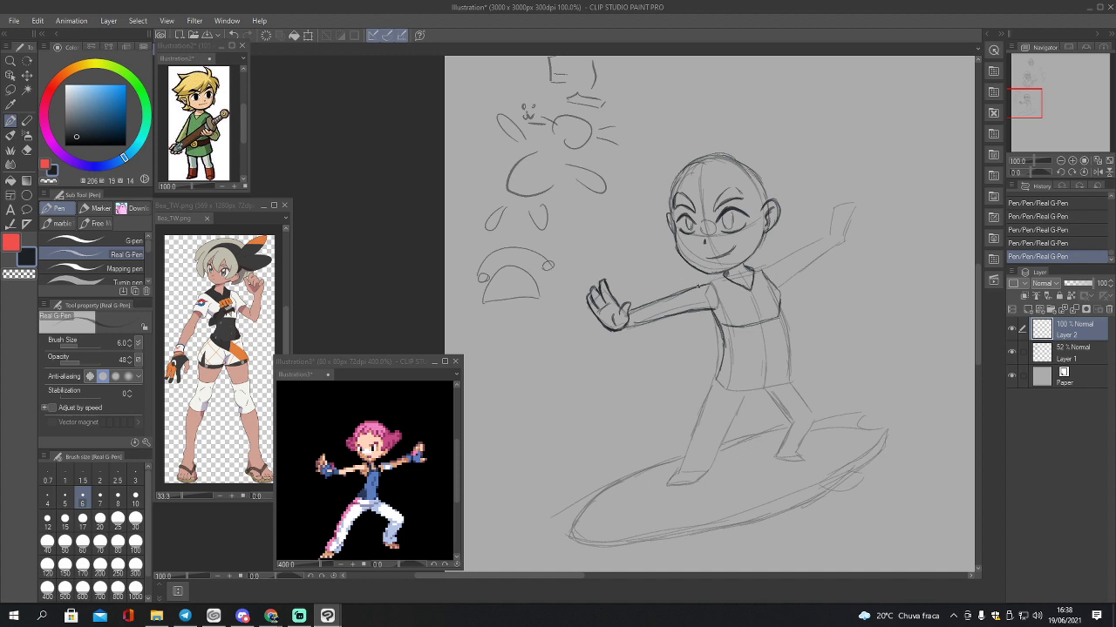
pyautogui.moveTo(703, 285)
pyautogui.mouseDown()
pyautogui.moveTo(750, 275)
pyautogui.moveTo(713, 281)
pyautogui.mouseUp()
# Step: Outline the raised rear arm from the shoulder and draw its open hand with spread fingers
pyautogui.moveTo(718, 278)
pyautogui.mouseDown()
pyautogui.moveTo(706, 284)
pyautogui.moveTo(766, 272)
pyautogui.moveTo(824, 240)
pyautogui.mouseUp()
pyautogui.moveTo(788, 258); pyautogui.dragTo(826, 241)
pyautogui.moveTo(777, 287)
pyautogui.mouseDown()
pyautogui.moveTo(856, 235)
pyautogui.moveTo(866, 202)
pyautogui.moveTo(848, 214)
pyautogui.moveTo(857, 196)
pyautogui.moveTo(865, 204)
pyautogui.moveTo(845, 219)
pyautogui.moveTo(839, 202)
pyautogui.moveTo(850, 193)
pyautogui.moveTo(833, 235)
pyautogui.mouseUp()
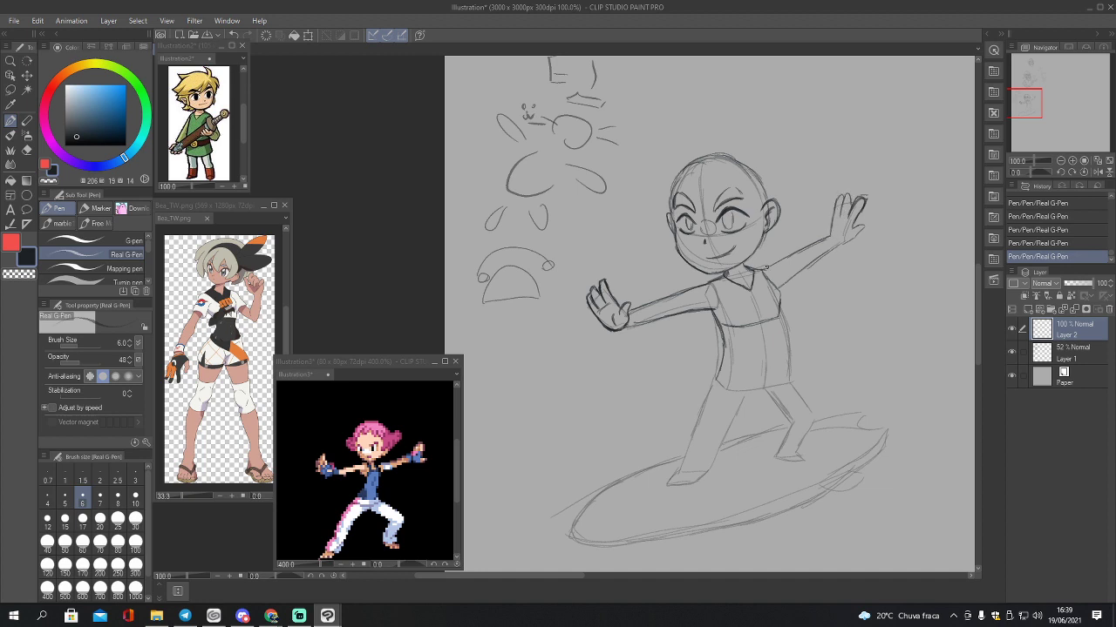
pyautogui.moveTo(766, 268)
pyautogui.mouseDown()
pyautogui.moveTo(824, 235)
pyautogui.moveTo(780, 289)
pyautogui.mouseUp()
# Step: Outline the torso's rear side and the bent rear leg down to its foot on the surfboard
pyautogui.moveTo(781, 345); pyautogui.dragTo(782, 376)
pyautogui.moveTo(747, 386)
pyautogui.mouseDown()
pyautogui.moveTo(773, 379)
pyautogui.moveTo(756, 386)
pyautogui.moveTo(789, 421)
pyautogui.mouseUp()
pyautogui.moveTo(787, 376)
pyautogui.mouseDown()
pyautogui.moveTo(819, 413)
pyautogui.moveTo(789, 419)
pyautogui.moveTo(774, 457)
pyautogui.mouseUp()
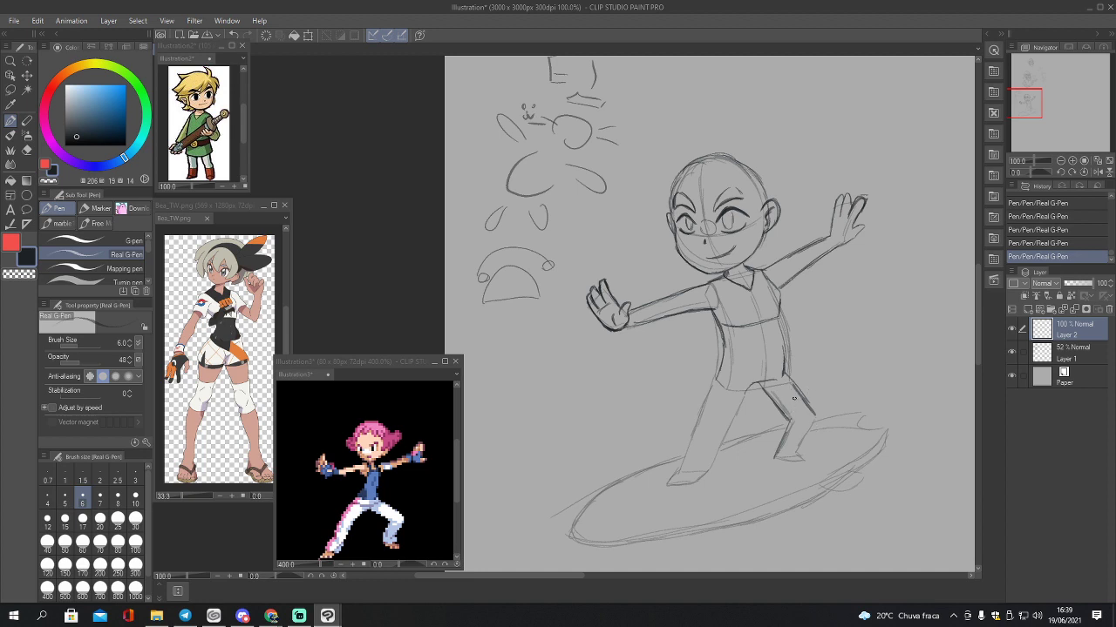
pyautogui.moveTo(815, 409)
pyautogui.mouseDown()
pyautogui.moveTo(801, 446)
pyautogui.moveTo(809, 457)
pyautogui.moveTo(775, 458)
pyautogui.moveTo(807, 461)
pyautogui.moveTo(783, 434)
pyautogui.mouseUp()
pyautogui.moveTo(760, 383); pyautogui.dragTo(789, 418)
# Step: Outline the extended front leg and foot, and erase the stray line across its knee
pyautogui.moveTo(716, 370)
pyautogui.mouseDown()
pyautogui.moveTo(698, 432)
pyautogui.moveTo(729, 426)
pyautogui.mouseUp()
pyautogui.moveTo(725, 429)
pyautogui.mouseDown()
pyautogui.moveTo(743, 392)
pyautogui.moveTo(671, 478)
pyautogui.moveTo(690, 484)
pyautogui.moveTo(710, 469)
pyautogui.moveTo(727, 431)
pyautogui.moveTo(714, 459)
pyautogui.mouseUp()
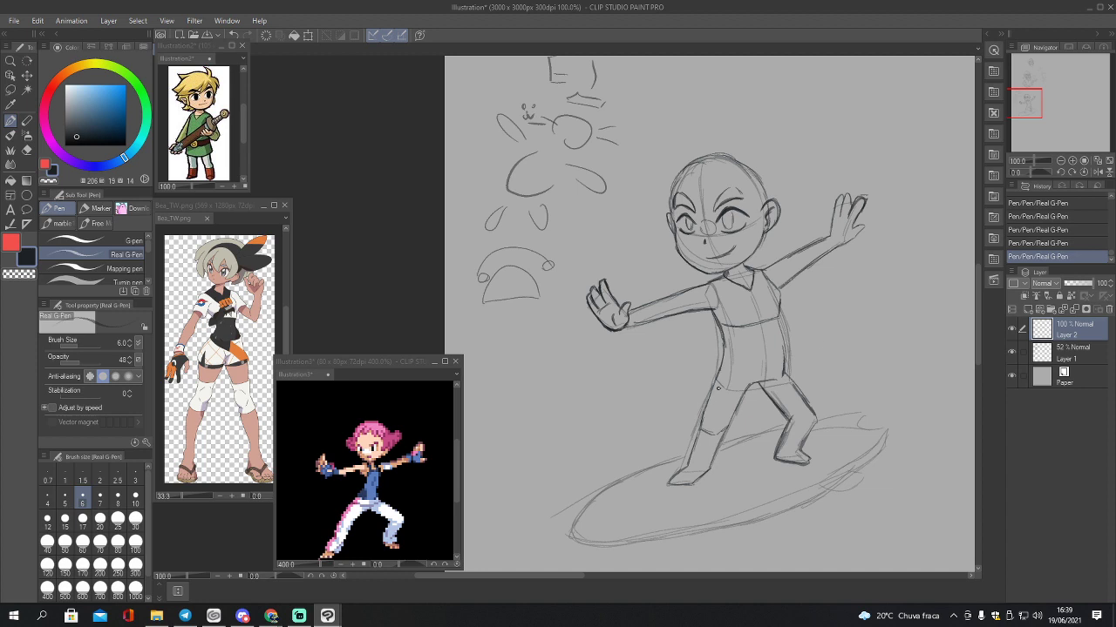
pyautogui.press('e')
pyautogui.moveTo(705, 427)
pyautogui.mouseDown()
pyautogui.moveTo(707, 441)
pyautogui.moveTo(719, 433)
pyautogui.mouseUp()
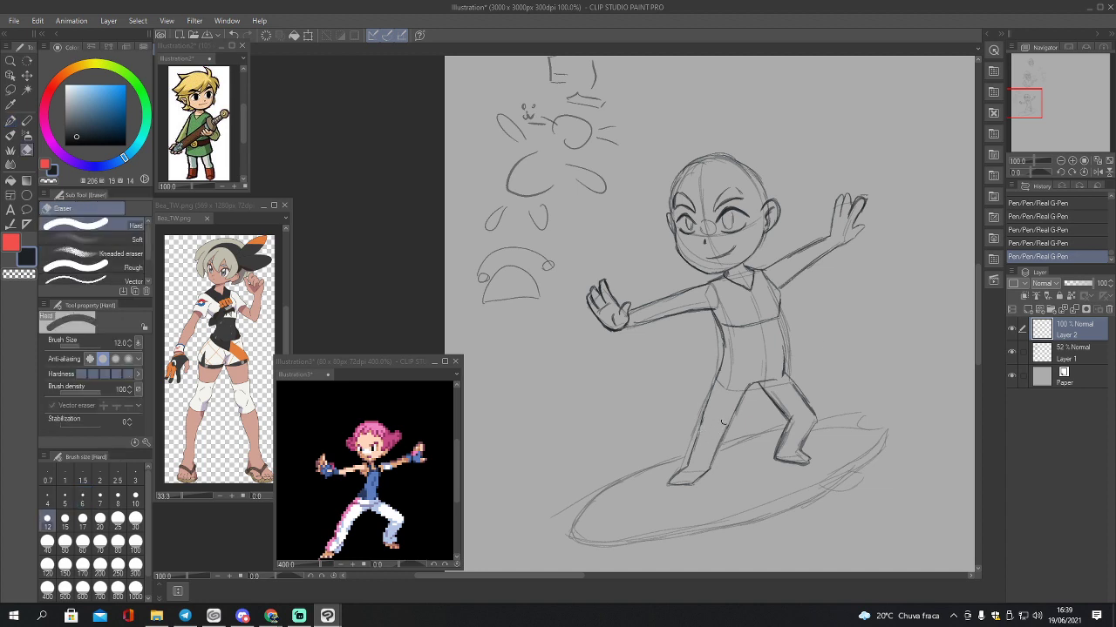
pyautogui.press('p')
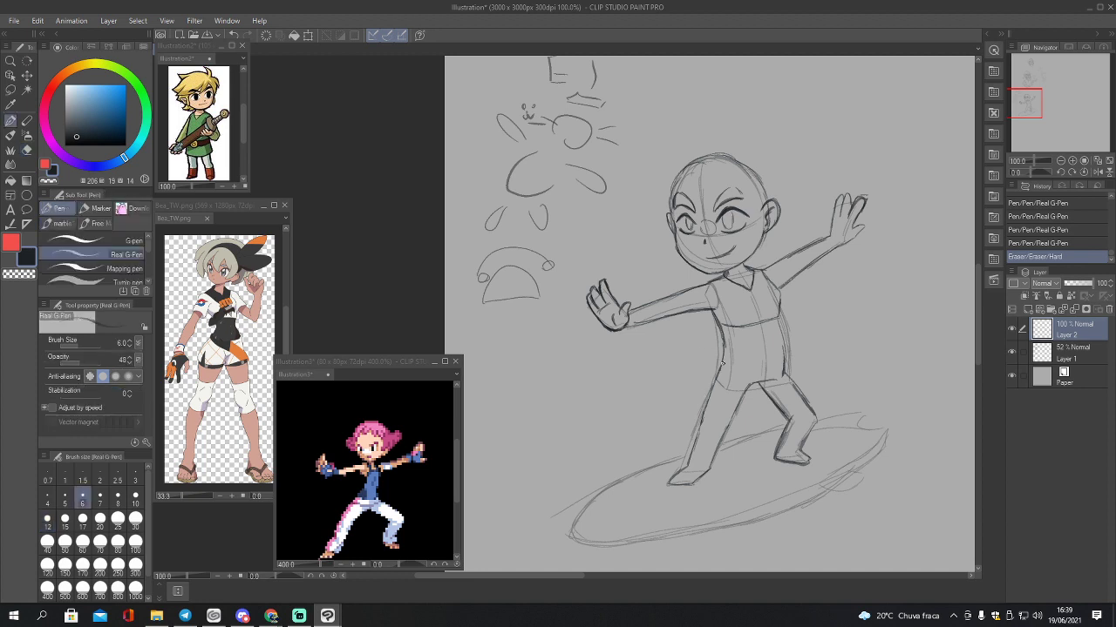
# Step: Refine the extended front leg's contour lines and the finger and wrist lines of the raised rear hand
pyautogui.moveTo(721, 370); pyautogui.dragTo(702, 421)
pyautogui.moveTo(702, 424); pyautogui.dragTo(689, 463)
pyautogui.moveTo(713, 400); pyautogui.dragTo(701, 427)
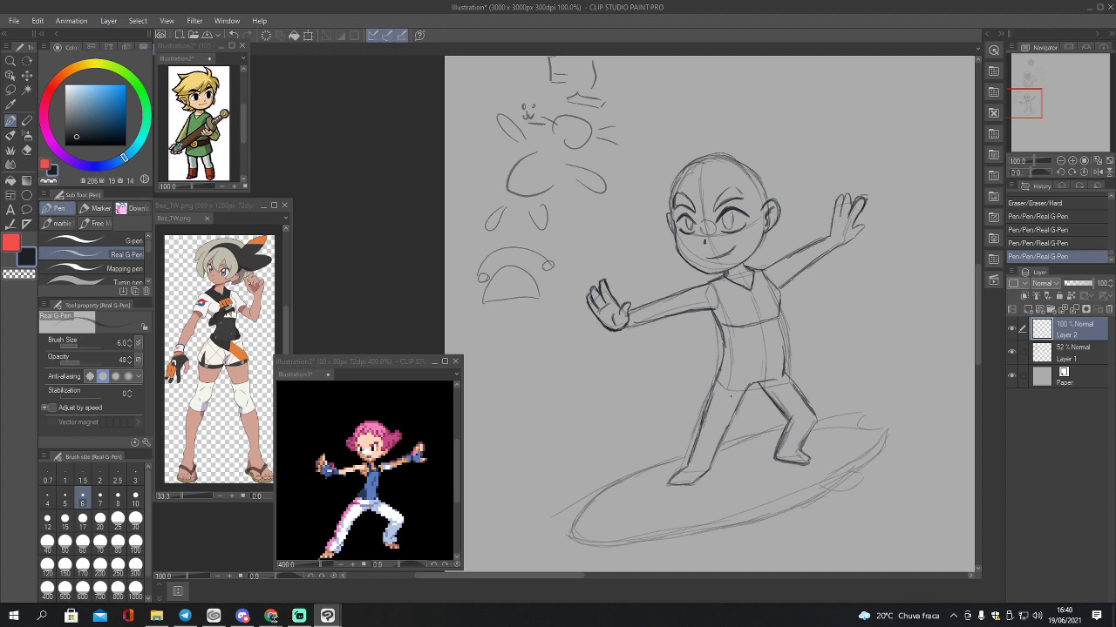
pyautogui.moveTo(739, 402); pyautogui.dragTo(727, 427)
pyautogui.moveTo(862, 227); pyautogui.dragTo(867, 233)
pyautogui.moveTo(865, 224)
pyautogui.mouseDown()
pyautogui.moveTo(851, 231)
pyautogui.moveTo(851, 210)
pyautogui.mouseUp()
pyautogui.moveTo(846, 194); pyautogui.dragTo(831, 237)
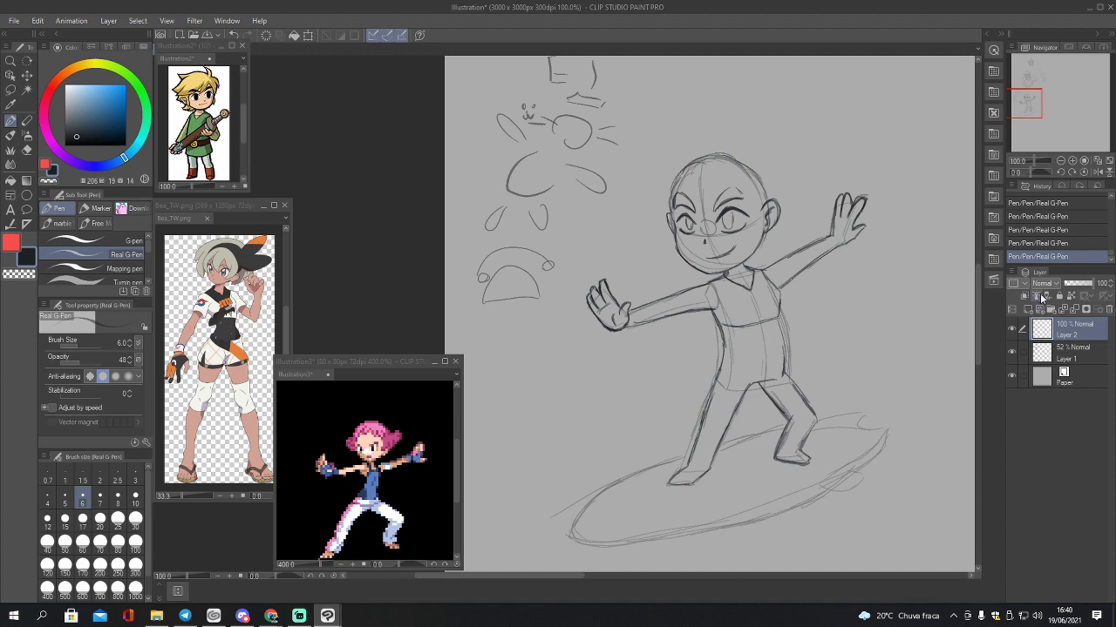
# Step: On Layer 1, rough in the rounded crown above the head and the bangs falling over the forehead
pyautogui.click(1051, 353)
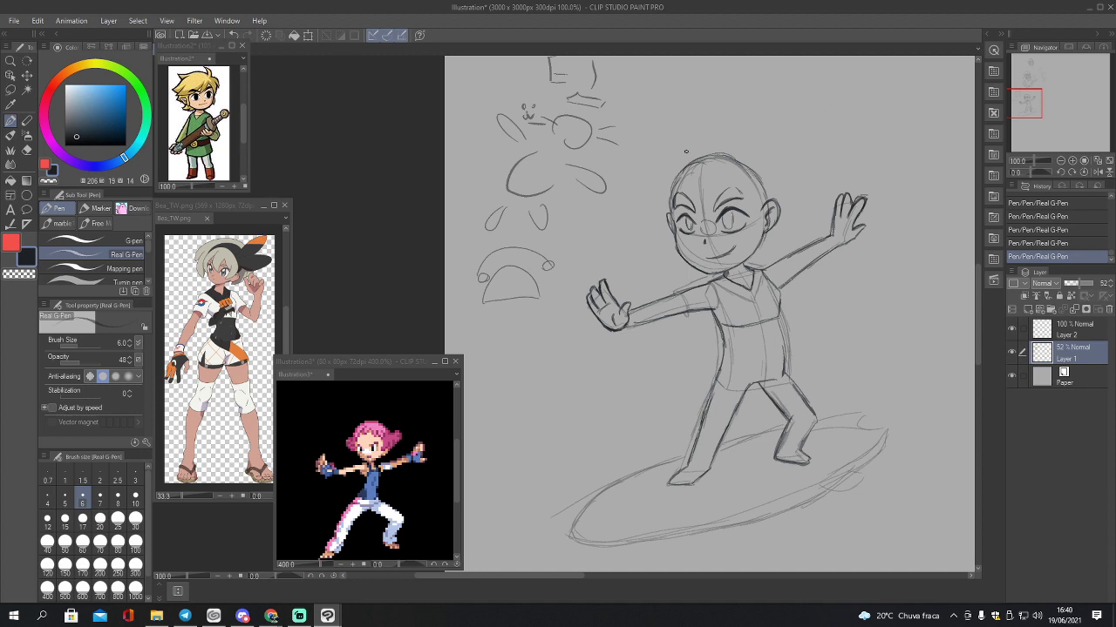
pyautogui.moveTo(686, 152)
pyautogui.mouseDown()
pyautogui.moveTo(667, 203)
pyautogui.moveTo(673, 162)
pyautogui.moveTo(738, 157)
pyautogui.moveTo(760, 211)
pyautogui.moveTo(750, 230)
pyautogui.mouseUp()
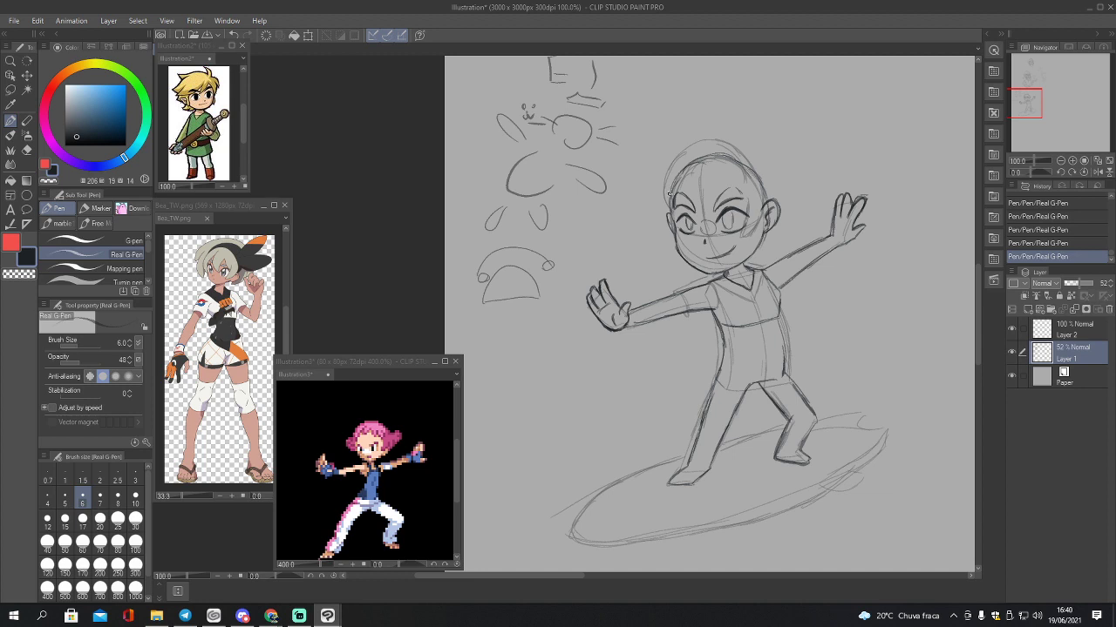
pyautogui.moveTo(666, 173); pyautogui.dragTo(668, 210)
pyautogui.moveTo(683, 179); pyautogui.dragTo(688, 205)
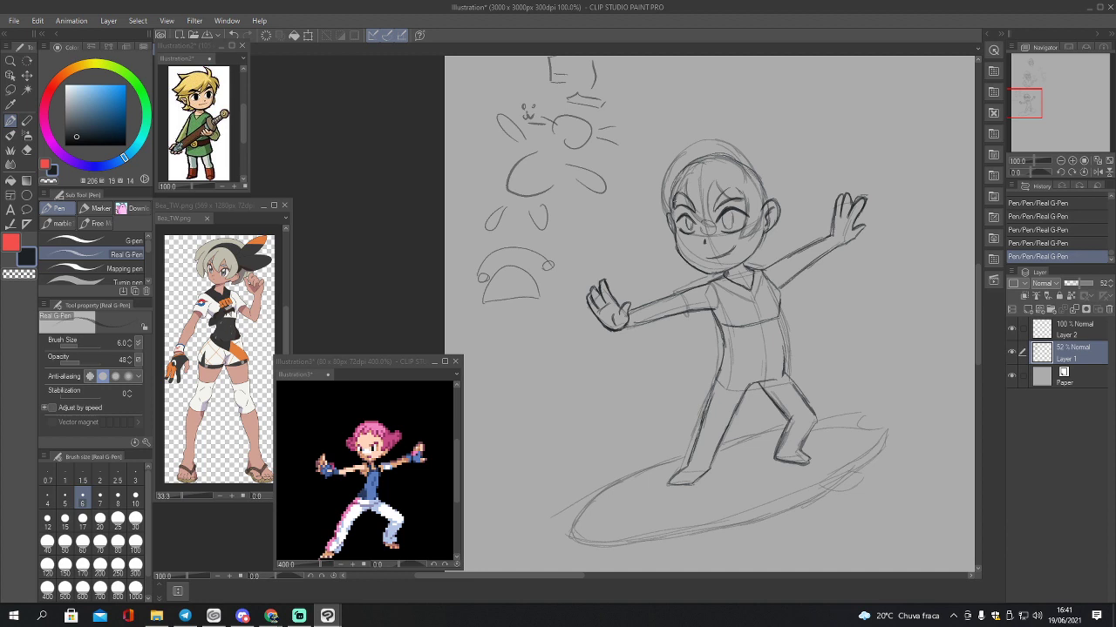
# Step: Rough in the headband across the head and its two bow loops on the rear side
pyautogui.moveTo(666, 169)
pyautogui.mouseDown()
pyautogui.moveTo(718, 141)
pyautogui.moveTo(760, 180)
pyautogui.mouseUp()
pyautogui.moveTo(690, 142)
pyautogui.mouseDown()
pyautogui.moveTo(721, 137)
pyautogui.moveTo(751, 153)
pyautogui.moveTo(771, 195)
pyautogui.mouseUp()
pyautogui.moveTo(757, 154)
pyautogui.mouseDown()
pyautogui.moveTo(787, 117)
pyautogui.moveTo(792, 148)
pyautogui.moveTo(762, 143)
pyautogui.moveTo(782, 126)
pyautogui.mouseUp()
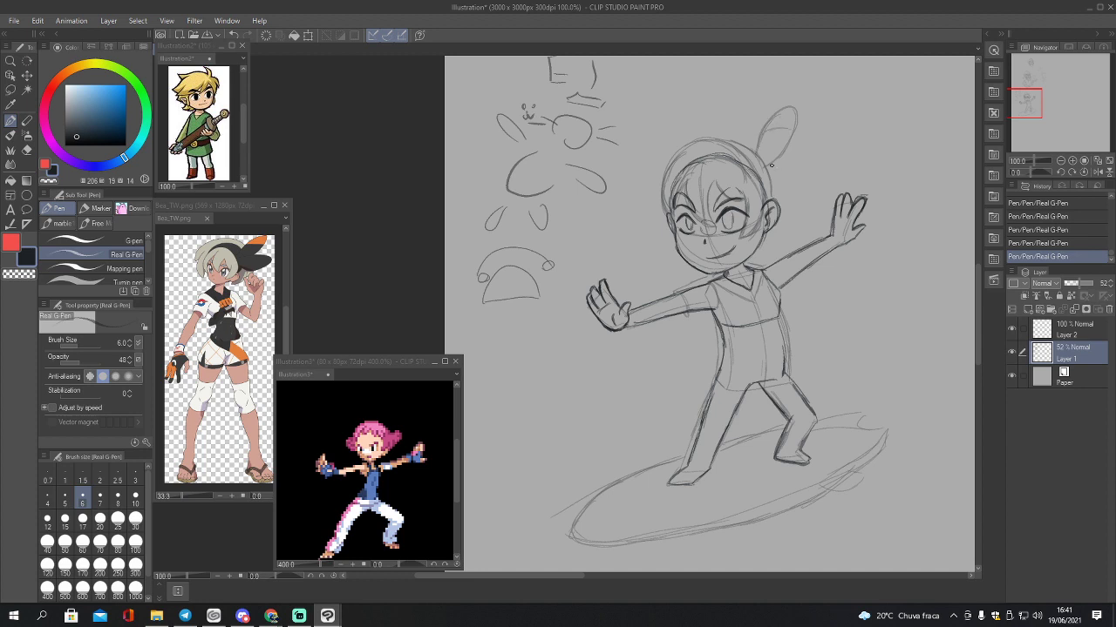
pyautogui.moveTo(764, 167)
pyautogui.mouseDown()
pyautogui.moveTo(812, 179)
pyautogui.moveTo(774, 185)
pyautogui.moveTo(815, 176)
pyautogui.moveTo(774, 162)
pyautogui.moveTo(790, 191)
pyautogui.mouseUp()
# Step: Rough in the hair's outer volume above the headband and down the front side of the face
pyautogui.moveTo(671, 159); pyautogui.dragTo(706, 136)
pyautogui.moveTo(759, 135)
pyautogui.mouseDown()
pyautogui.moveTo(696, 135)
pyautogui.moveTo(664, 162)
pyautogui.mouseUp()
pyautogui.moveTo(655, 188); pyautogui.dragTo(672, 248)
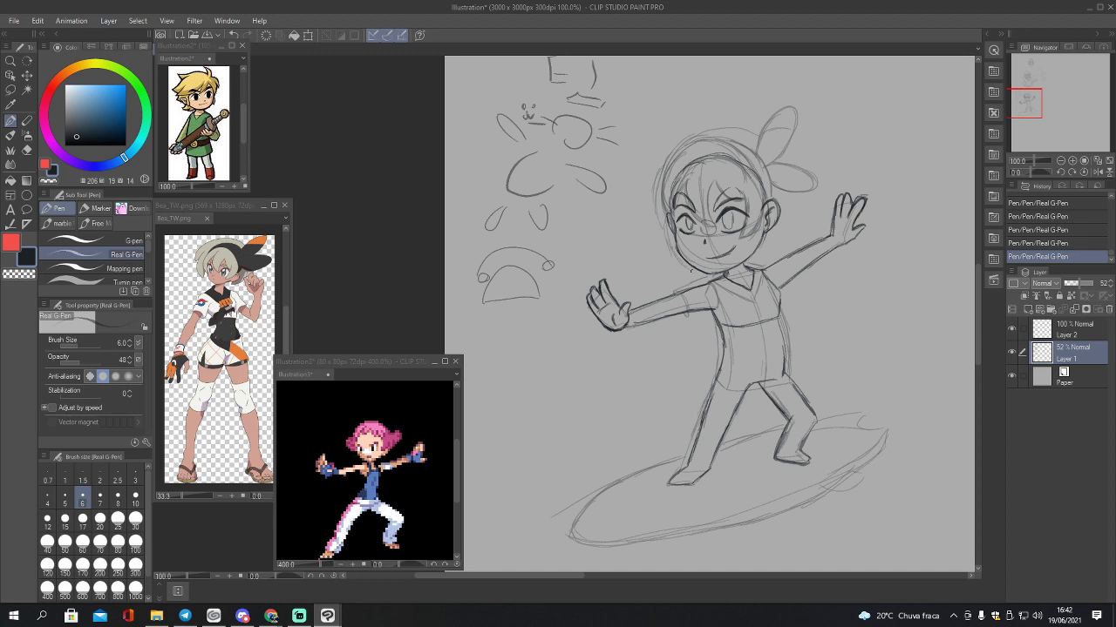
pyautogui.moveTo(672, 245); pyautogui.dragTo(679, 258)
pyautogui.moveTo(660, 228); pyautogui.dragTo(657, 184)
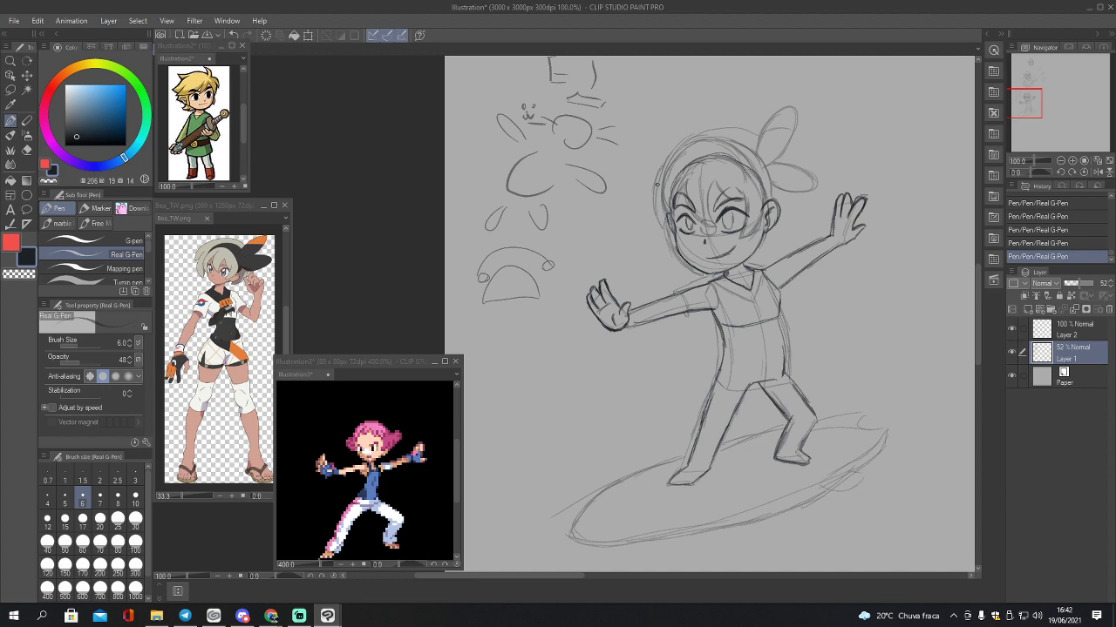
# Step: On Layer 2, outline the headband and the pointed bangs hanging over the brows
pyautogui.click(1060, 335)
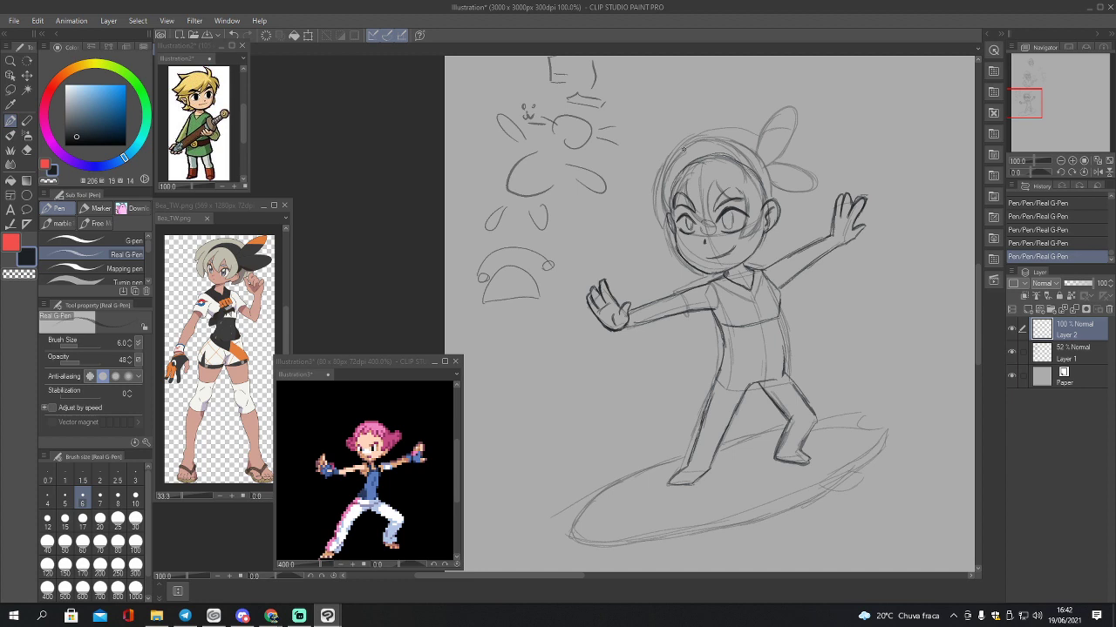
pyautogui.moveTo(685, 148)
pyautogui.mouseDown()
pyautogui.moveTo(659, 194)
pyautogui.moveTo(666, 214)
pyautogui.moveTo(686, 176)
pyautogui.moveTo(685, 204)
pyautogui.moveTo(713, 221)
pyautogui.moveTo(711, 185)
pyautogui.moveTo(723, 176)
pyautogui.moveTo(748, 212)
pyautogui.moveTo(739, 237)
pyautogui.mouseUp()
pyautogui.moveTo(740, 237); pyautogui.dragTo(761, 211)
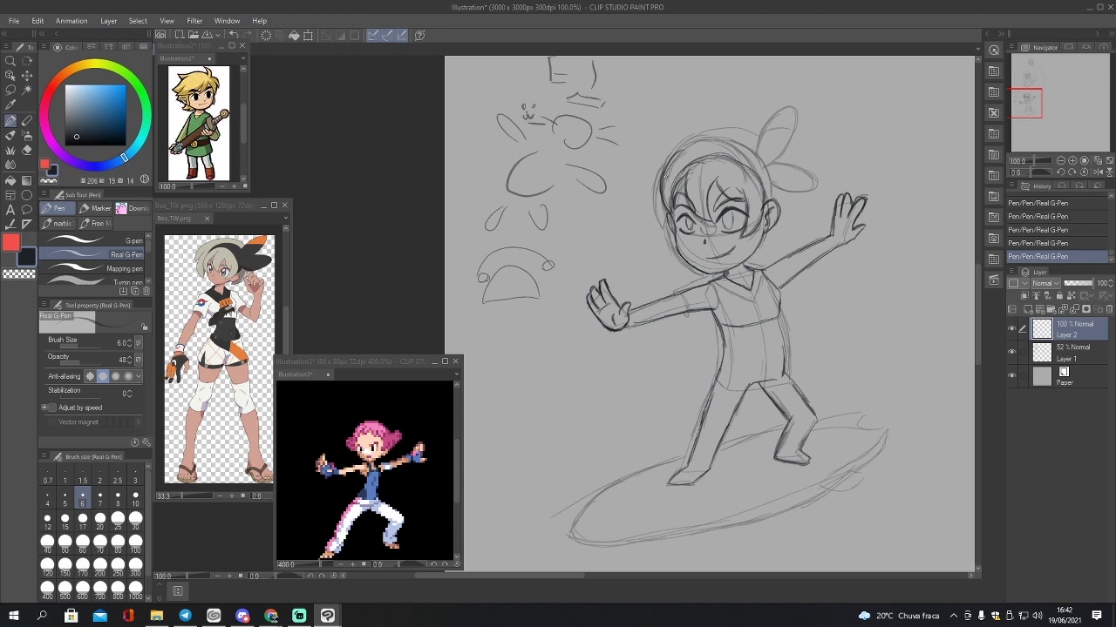
pyautogui.moveTo(666, 177)
pyautogui.mouseDown()
pyautogui.moveTo(705, 140)
pyautogui.moveTo(737, 148)
pyautogui.moveTo(764, 190)
pyautogui.moveTo(706, 139)
pyautogui.moveTo(663, 193)
pyautogui.moveTo(689, 173)
pyautogui.mouseUp()
pyautogui.moveTo(669, 202)
pyautogui.mouseDown()
pyautogui.moveTo(676, 192)
pyautogui.moveTo(712, 221)
pyautogui.mouseUp()
pyautogui.moveTo(711, 221)
pyautogui.mouseDown()
pyautogui.moveTo(712, 184)
pyautogui.moveTo(732, 198)
pyautogui.mouseUp()
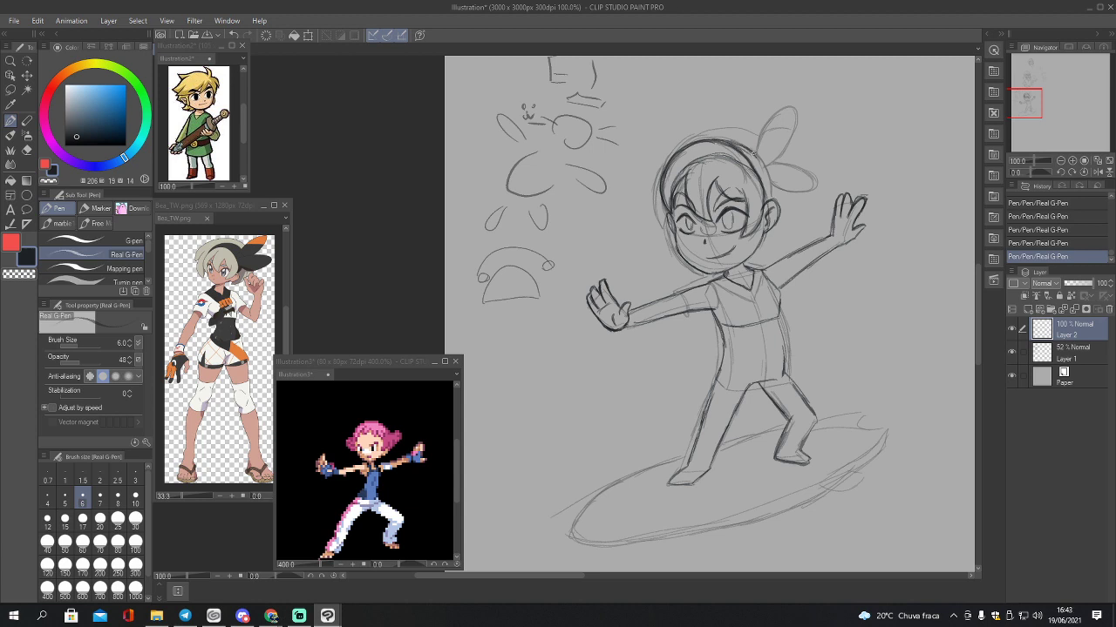
# Step: Outline the headband bow's two loops and add the stripe line across the upper loop
pyautogui.moveTo(759, 149)
pyautogui.mouseDown()
pyautogui.moveTo(756, 129)
pyautogui.moveTo(790, 109)
pyautogui.moveTo(802, 131)
pyautogui.moveTo(781, 152)
pyautogui.moveTo(797, 111)
pyautogui.moveTo(769, 121)
pyautogui.mouseUp()
pyautogui.moveTo(769, 162)
pyautogui.mouseDown()
pyautogui.moveTo(814, 179)
pyautogui.moveTo(785, 193)
pyautogui.moveTo(772, 185)
pyautogui.moveTo(812, 180)
pyautogui.moveTo(779, 163)
pyautogui.moveTo(814, 181)
pyautogui.mouseUp()
pyautogui.moveTo(757, 135)
pyautogui.mouseDown()
pyautogui.moveTo(786, 126)
pyautogui.moveTo(778, 129)
pyautogui.mouseUp()
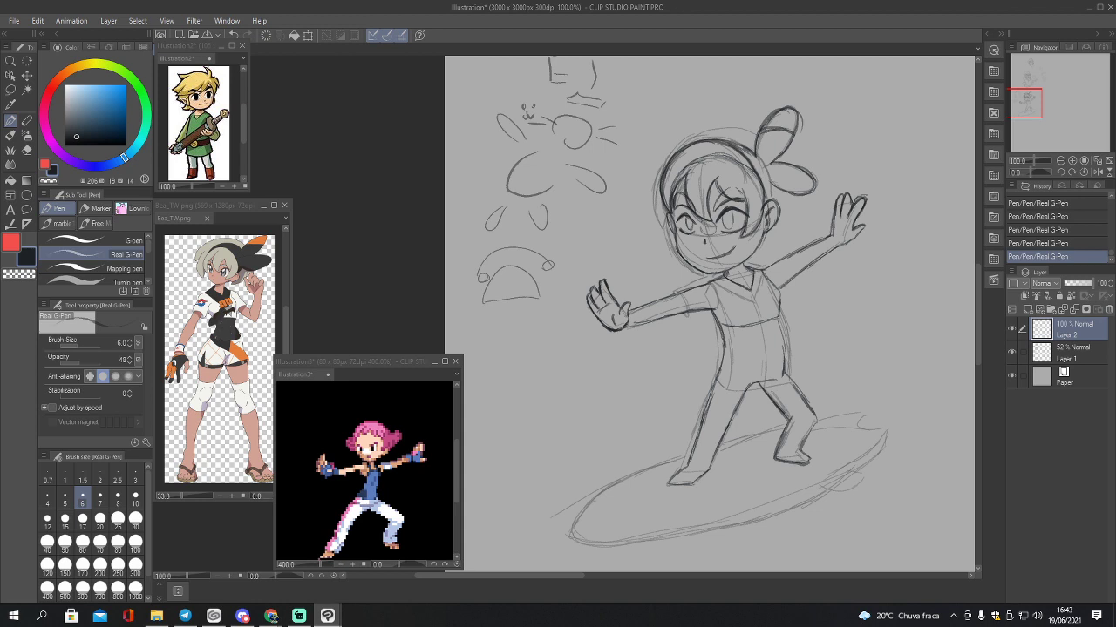
# Step: Outline the hair's outer edge above the headband and along the front side of the face
pyautogui.moveTo(673, 154)
pyautogui.mouseDown()
pyautogui.moveTo(732, 132)
pyautogui.moveTo(695, 137)
pyautogui.moveTo(753, 134)
pyautogui.moveTo(694, 136)
pyautogui.moveTo(673, 150)
pyautogui.moveTo(704, 129)
pyautogui.moveTo(753, 131)
pyautogui.moveTo(710, 128)
pyautogui.mouseUp()
pyautogui.moveTo(682, 140); pyautogui.dragTo(703, 130)
pyautogui.moveTo(662, 182); pyautogui.dragTo(662, 218)
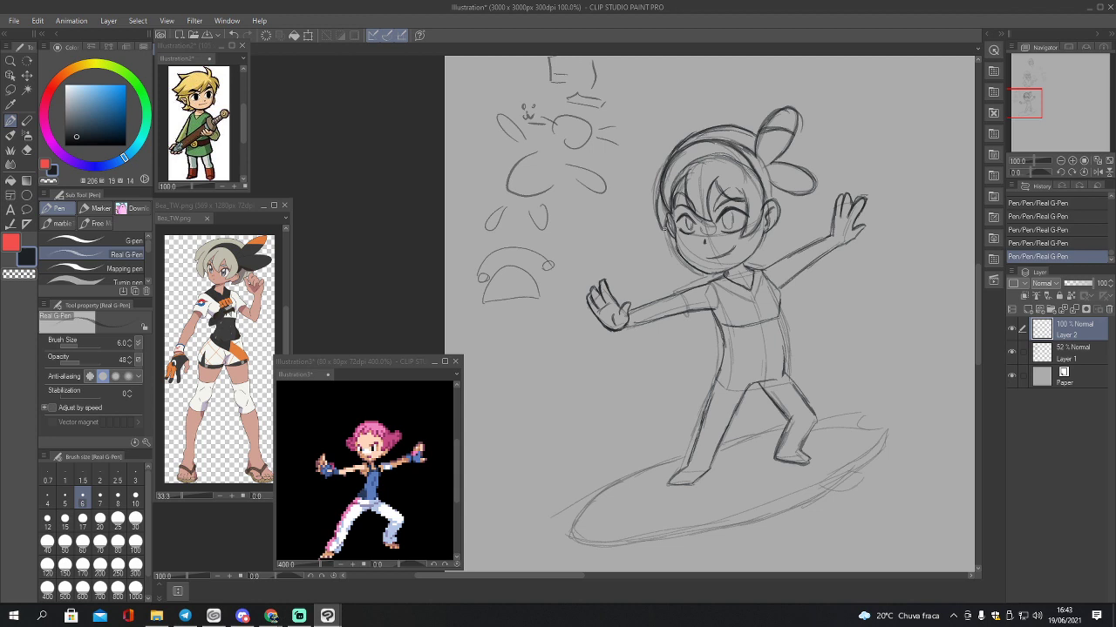
pyautogui.moveTo(658, 193); pyautogui.dragTo(660, 223)
# Step: Draw the hair strands hanging behind the ear from the bow down to the neck
pyautogui.moveTo(763, 240); pyautogui.dragTo(783, 223)
pyautogui.moveTo(786, 213); pyautogui.dragTo(783, 231)
pyautogui.click(1050, 353)
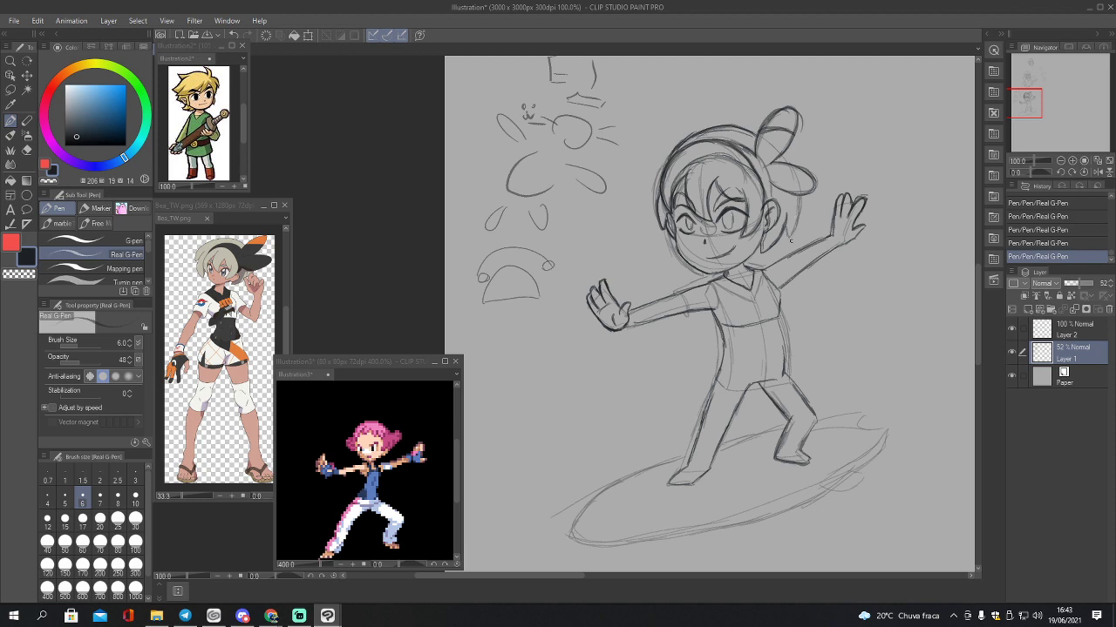
pyautogui.click(1065, 331)
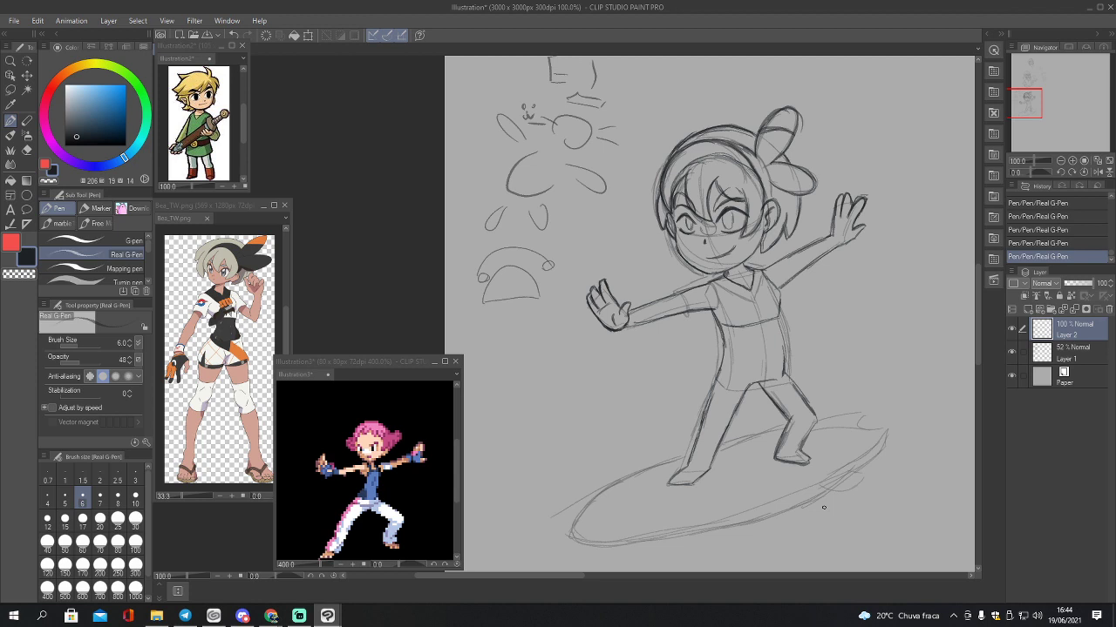
# Step: Make Layer 1 active and switch to Chrome to get another full-body reference image of Bea
pyautogui.click(1058, 352)
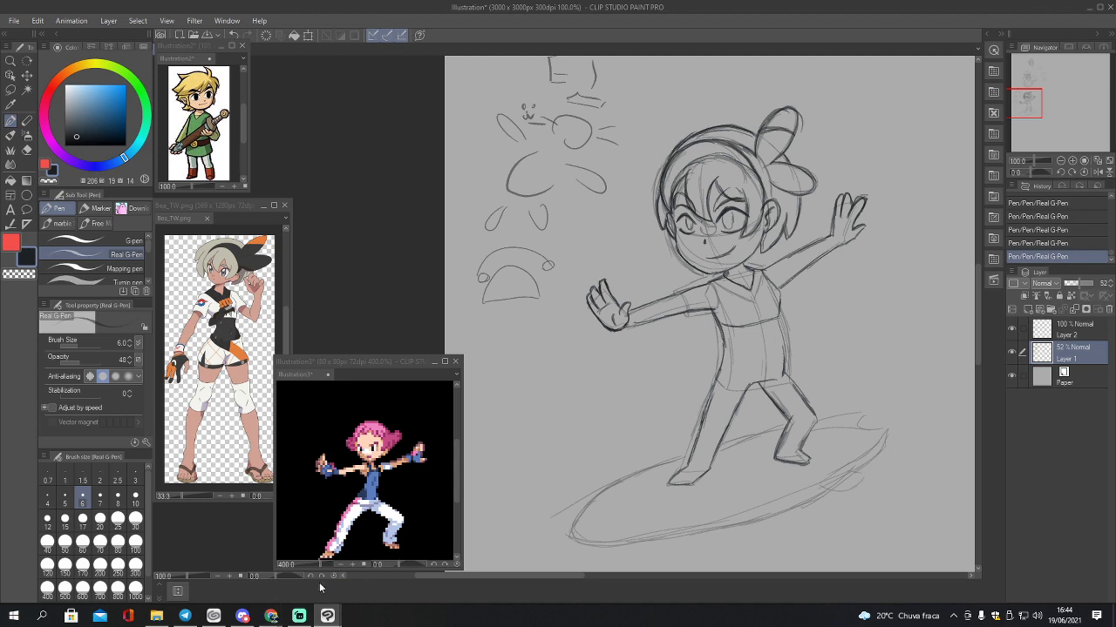
pyautogui.click(271, 616)
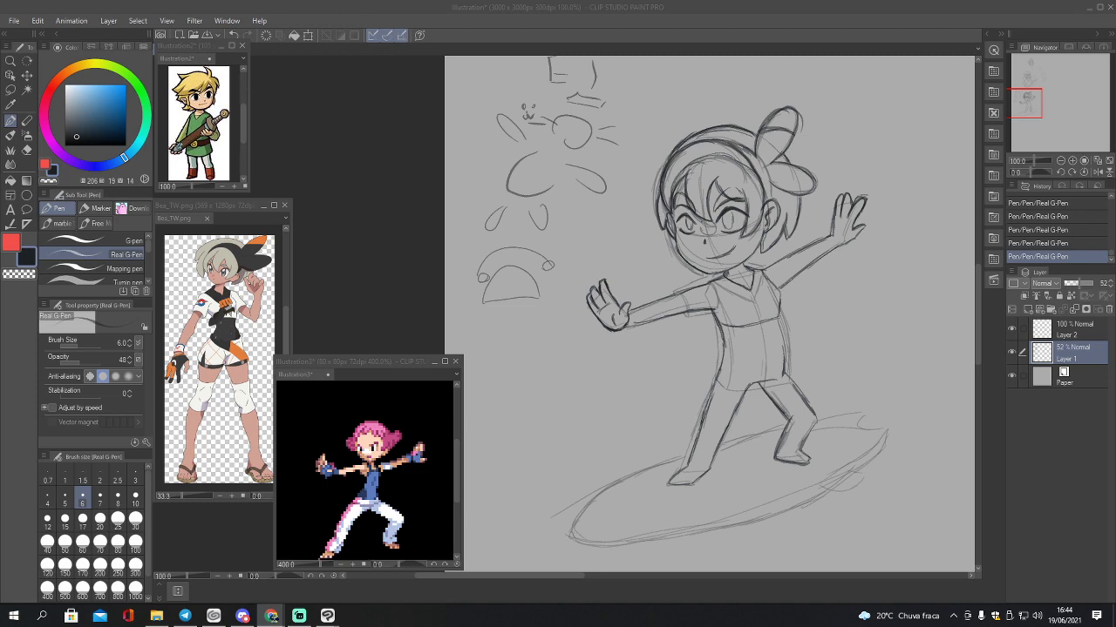
pyautogui.click(14, 21)
pyautogui.click(37, 63)
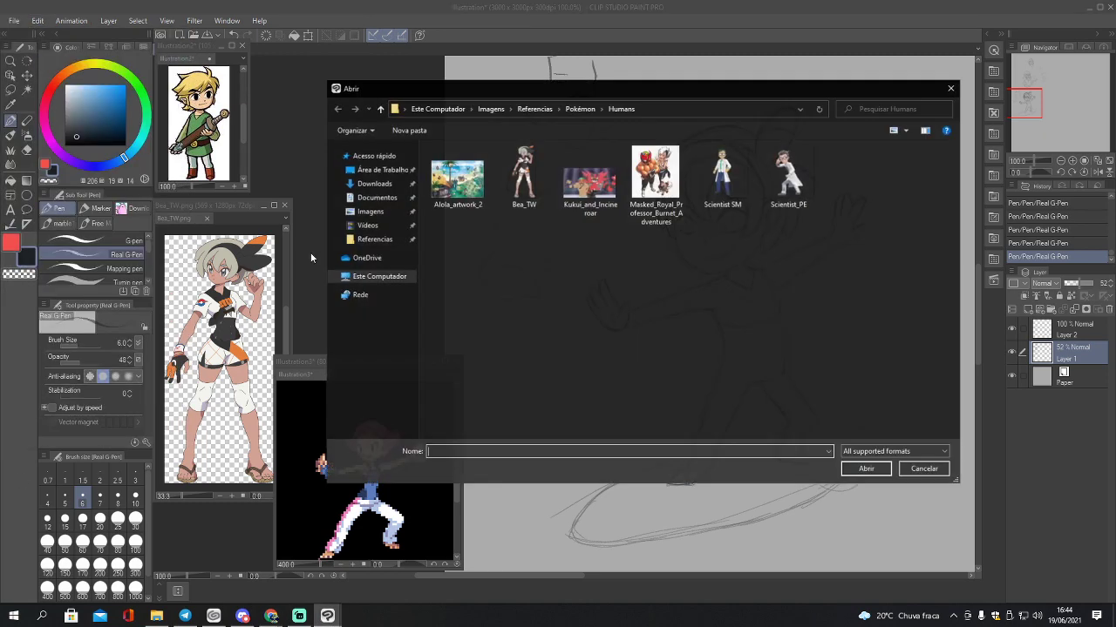
pyautogui.click(925, 469)
# Step: Create an illustration from the copied Bea image and float it as a narrow reference window at 50% zoom above the fighter sprite
pyautogui.click(14, 21)
pyautogui.click(41, 49)
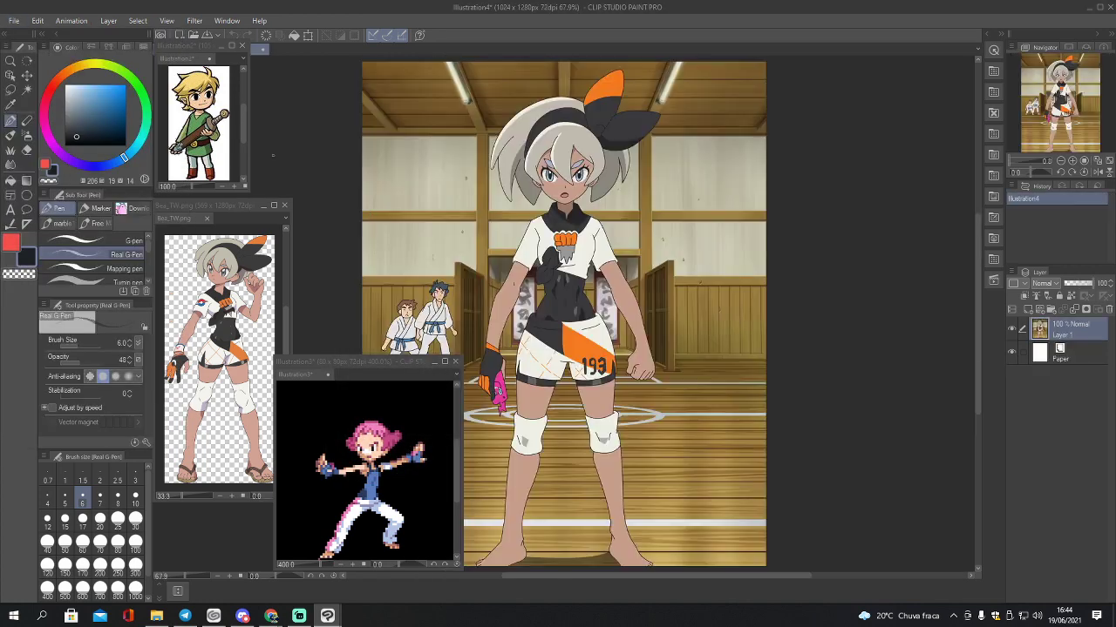
pyautogui.moveTo(266, 54); pyautogui.dragTo(405, 124)
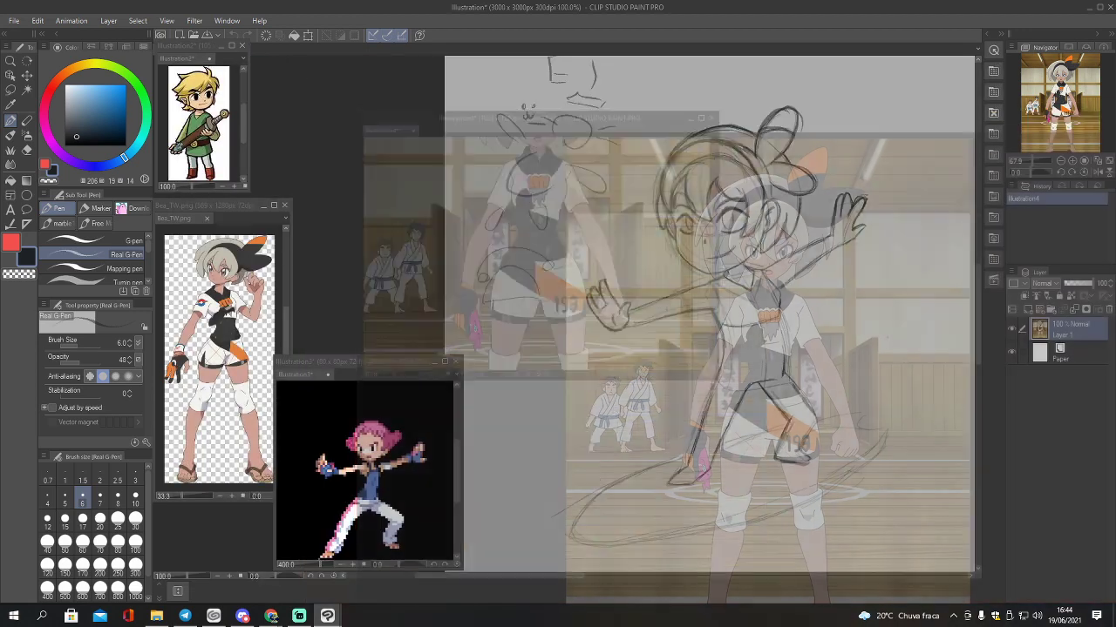
pyautogui.click(1061, 162)
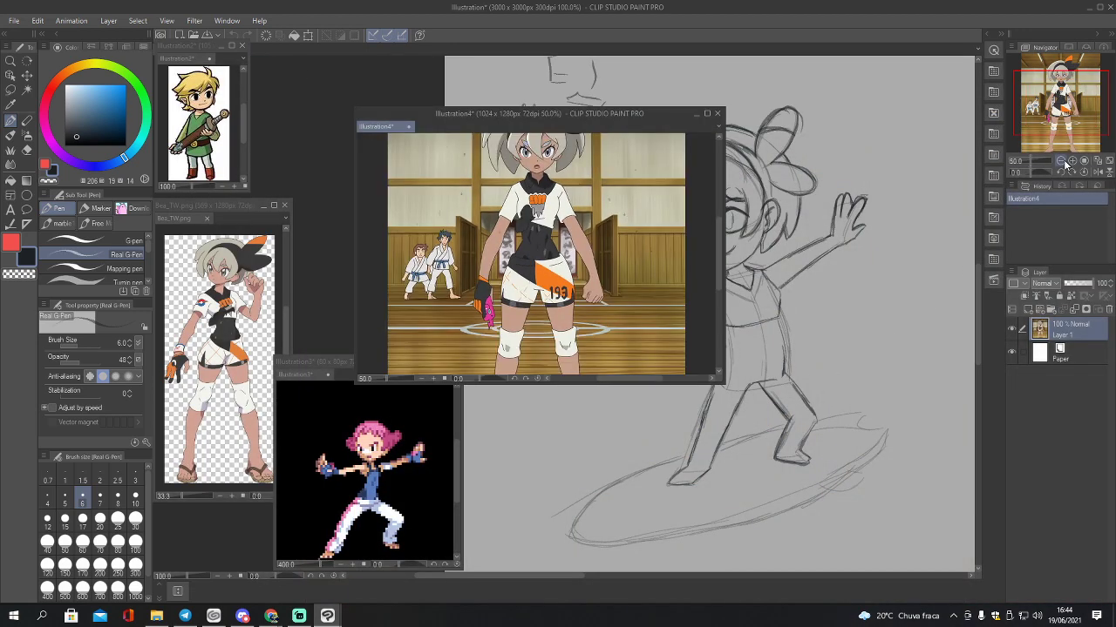
pyautogui.click(1060, 161)
pyautogui.click(1081, 160)
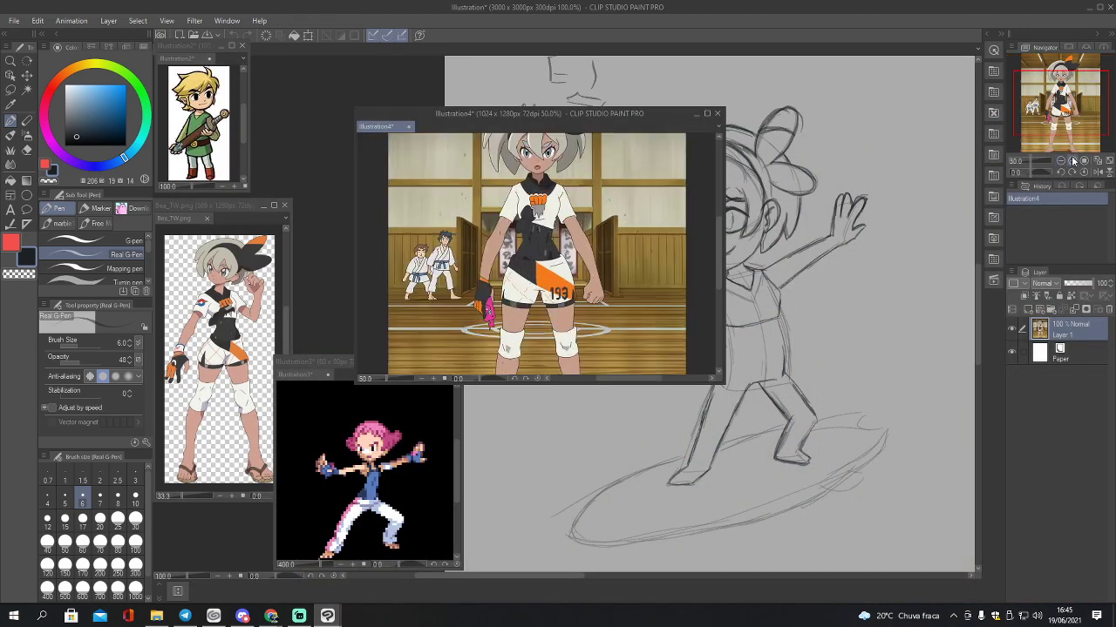
pyautogui.moveTo(724, 315); pyautogui.dragTo(478, 315)
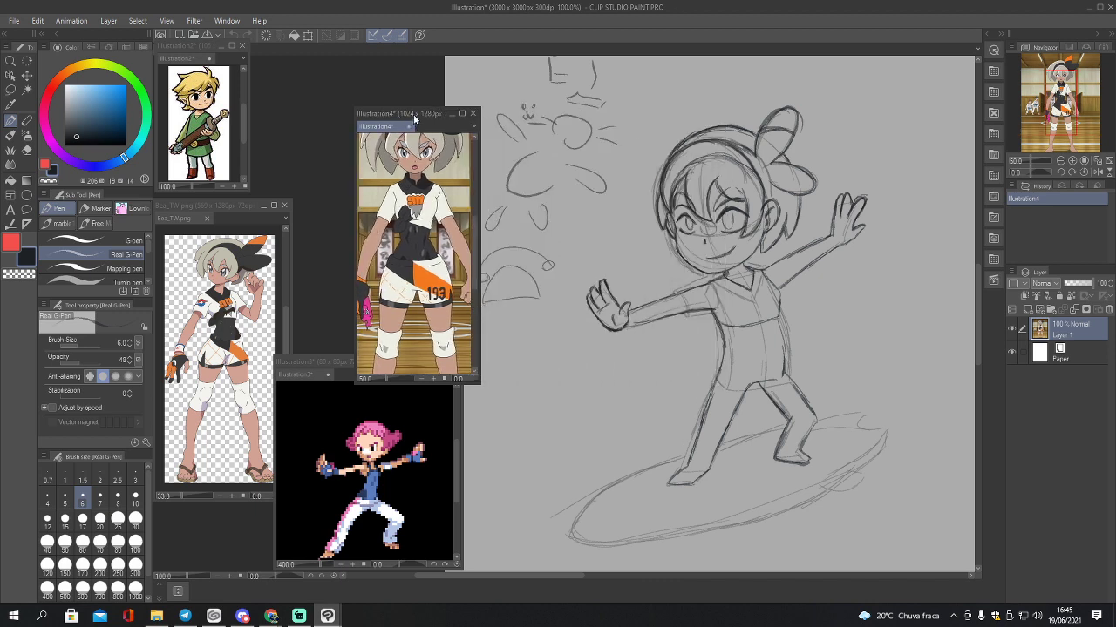
pyautogui.moveTo(412, 114); pyautogui.dragTo(357, 79)
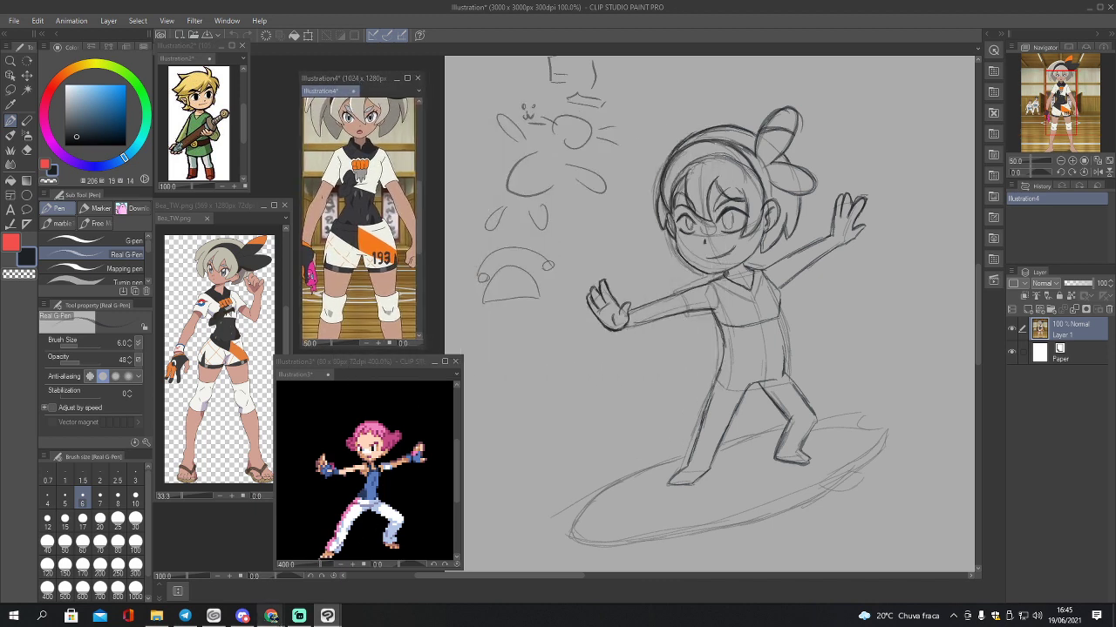
# Step: Back on the figure's Layer 1, rough in the shorts, the knee pad lines and the abdominal muscle lines
pyautogui.click(274, 620)
pyautogui.click(274, 620)
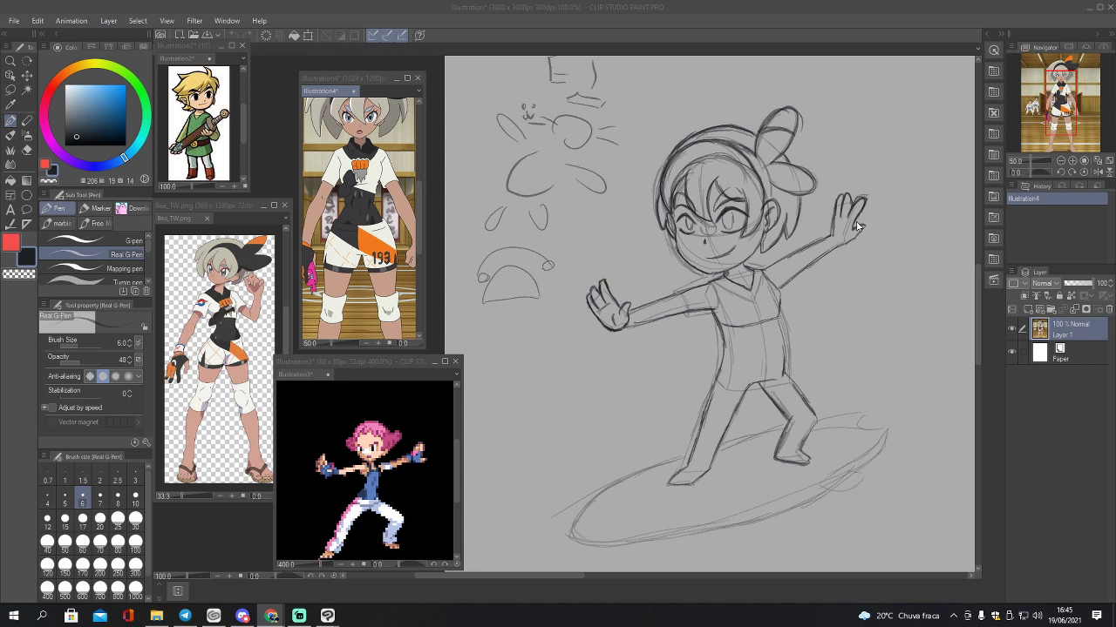
pyautogui.click(949, 369)
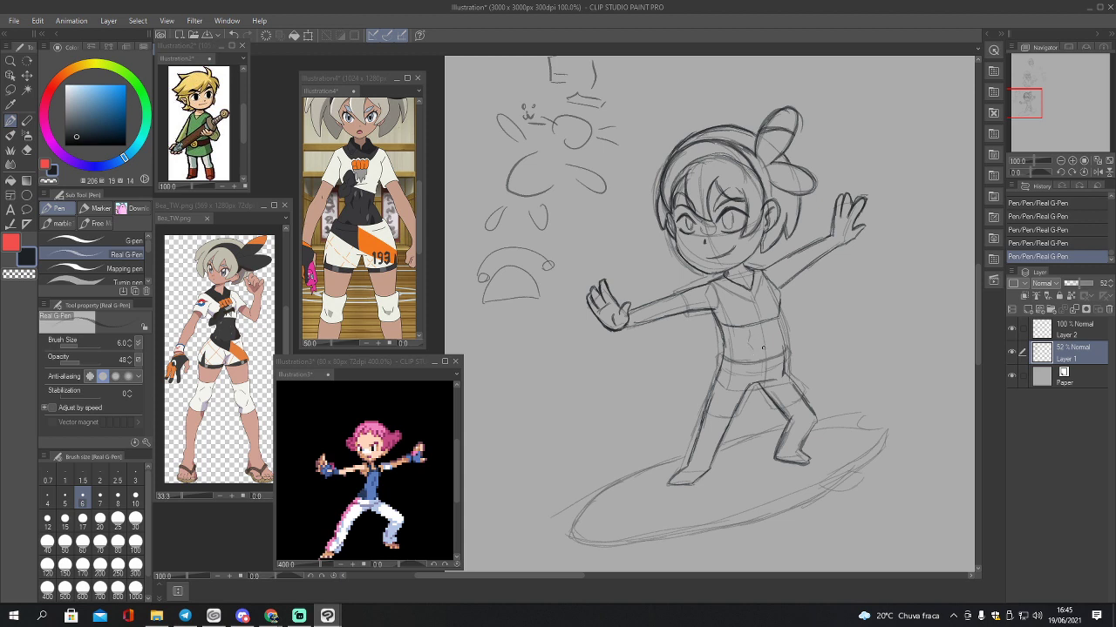
pyautogui.moveTo(758, 323); pyautogui.dragTo(761, 335)
# Step: On Layer 2, draw the shirt's pointed collar around the neck, erasing and redrawing its front flap
pyautogui.click(1054, 332)
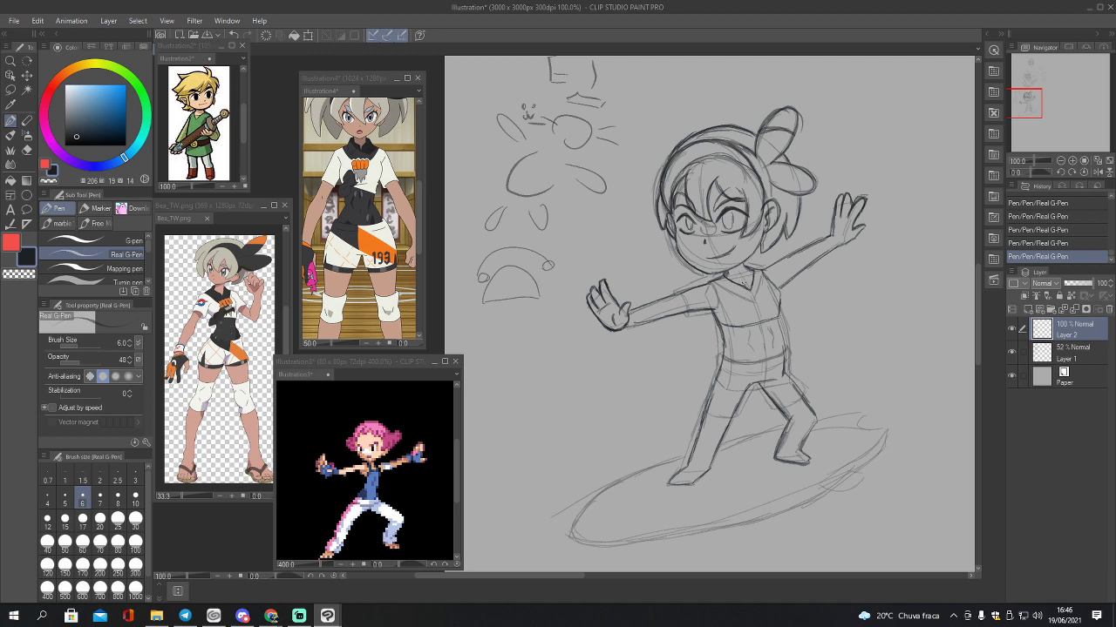
pyautogui.moveTo(742, 270)
pyautogui.mouseDown()
pyautogui.moveTo(727, 278)
pyautogui.moveTo(735, 285)
pyautogui.moveTo(717, 285)
pyautogui.mouseUp()
pyautogui.press('e')
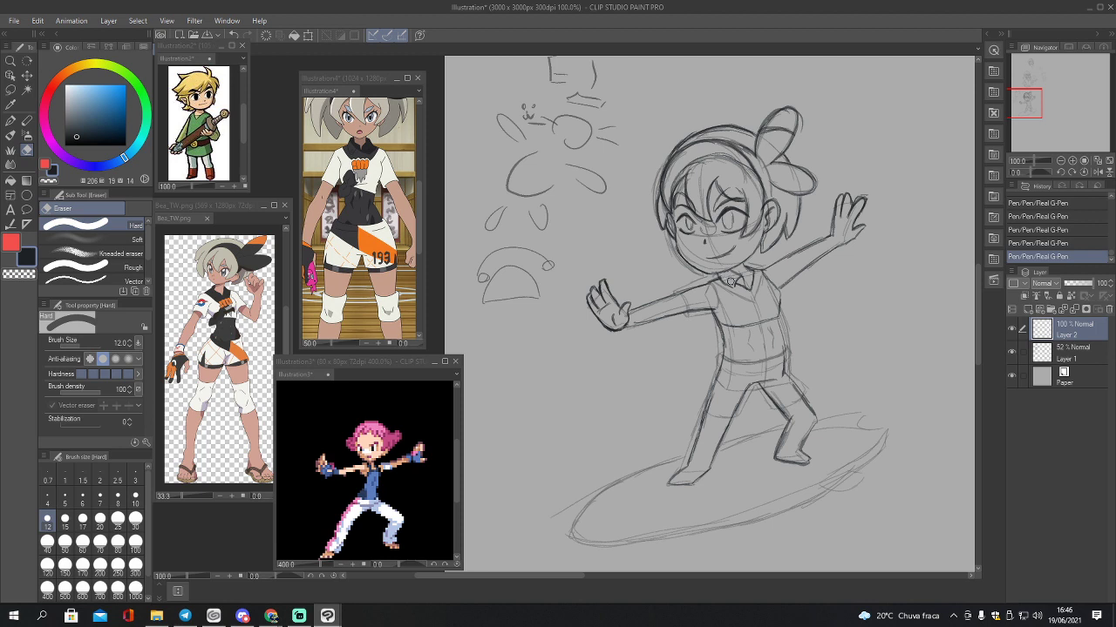
pyautogui.moveTo(731, 279); pyautogui.dragTo(737, 279)
pyautogui.press('p')
pyautogui.moveTo(733, 284); pyautogui.dragTo(739, 279)
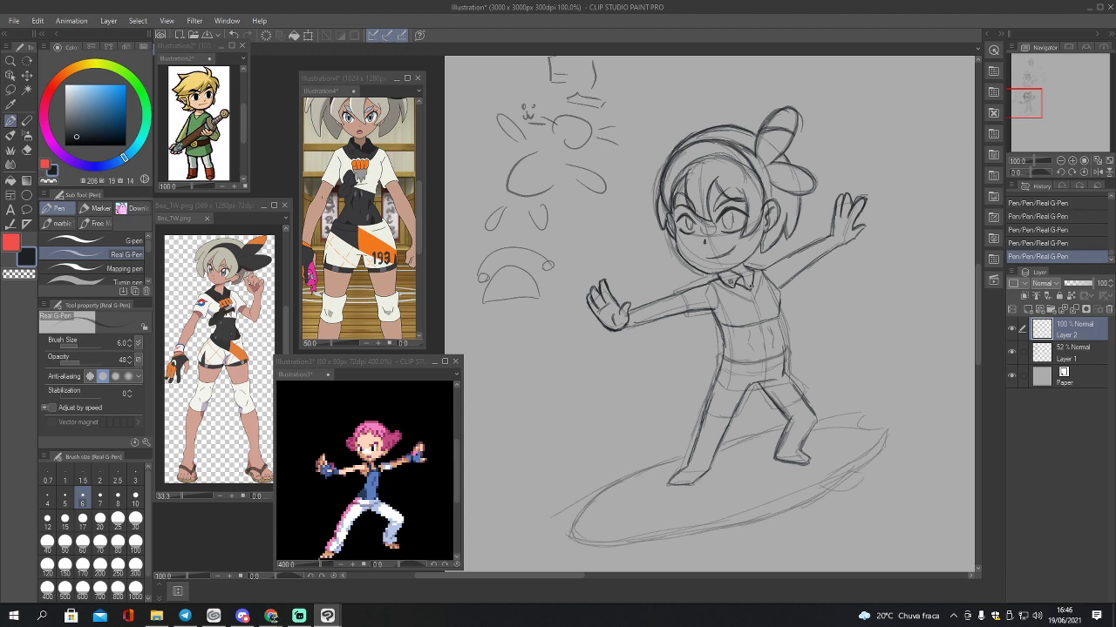
pyautogui.moveTo(748, 275)
pyautogui.mouseDown()
pyautogui.moveTo(756, 282)
pyautogui.moveTo(744, 262)
pyautogui.moveTo(756, 259)
pyautogui.moveTo(770, 279)
pyautogui.mouseUp()
# Step: Reduce the eraser size to 6 and erase the stray lines around the collar
pyautogui.press('e')
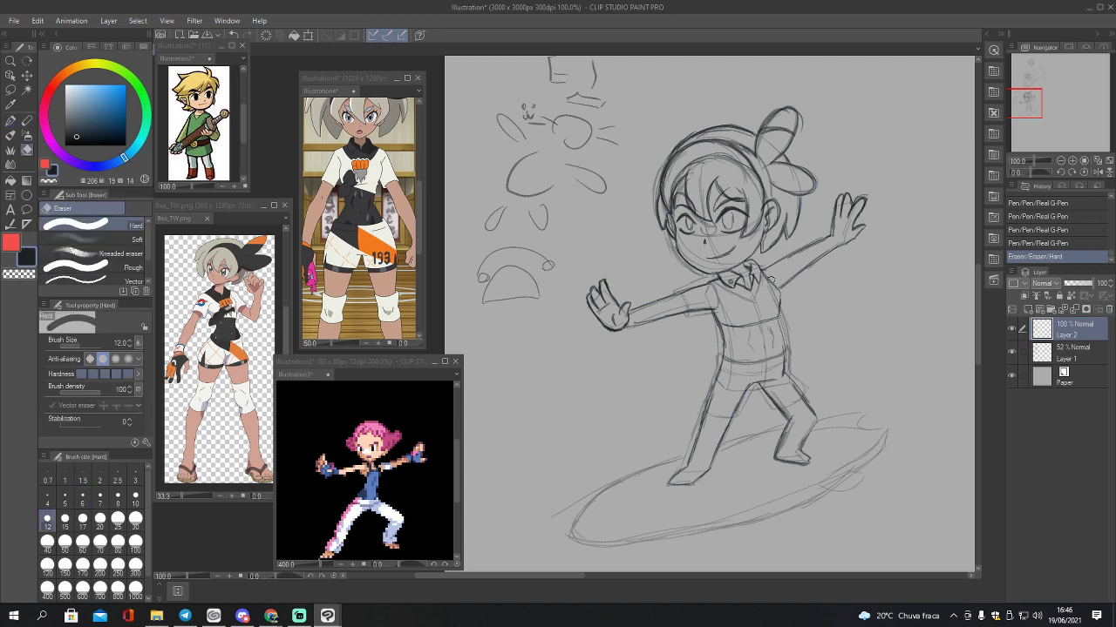
pyautogui.press('[')
pyautogui.press('[')
pyautogui.press('[')
pyautogui.press('[')
pyautogui.click(754, 277)
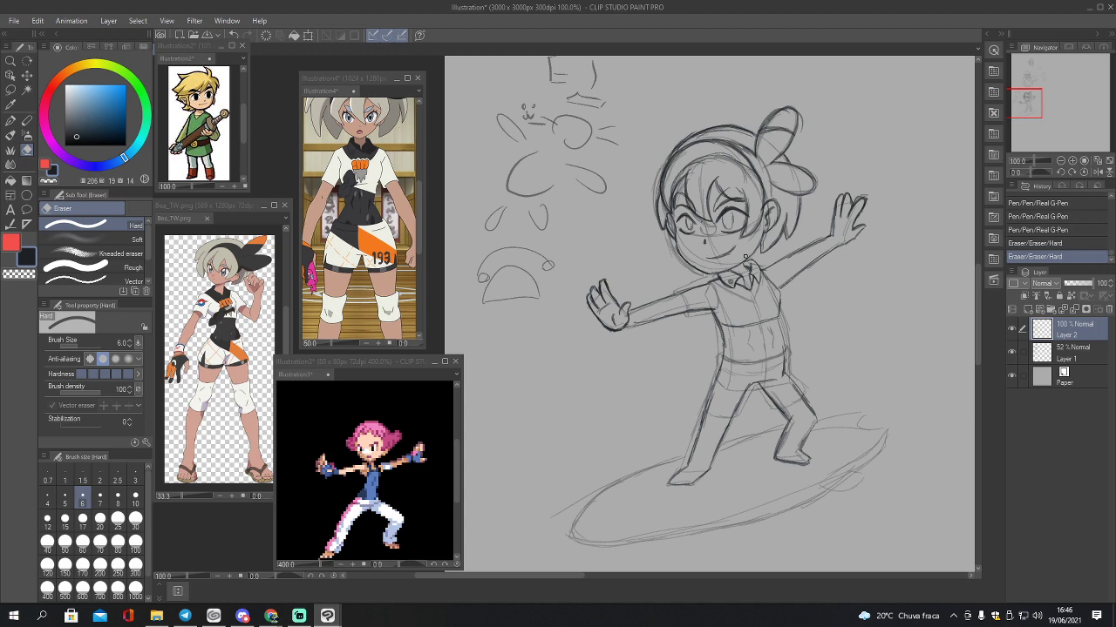
# Step: Finish the collar lines beneath the chin and outline the short sleeves on both upper arms
pyautogui.press('p')
pyautogui.moveTo(745, 261); pyautogui.dragTo(732, 282)
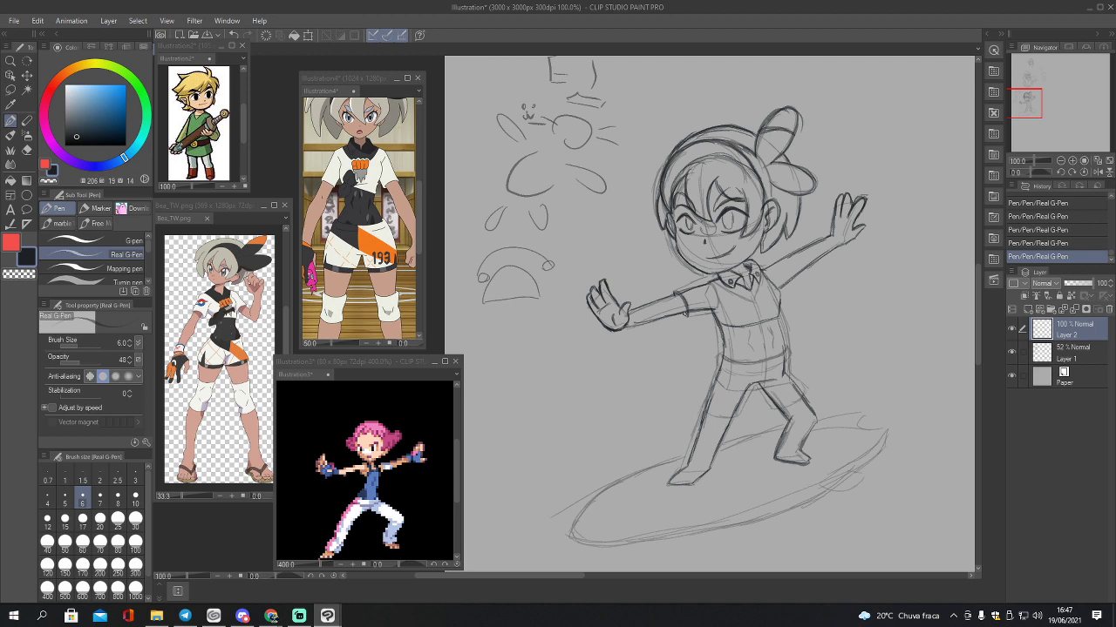
pyautogui.moveTo(685, 314)
pyautogui.mouseDown()
pyautogui.moveTo(723, 316)
pyautogui.moveTo(700, 283)
pyautogui.moveTo(716, 273)
pyautogui.moveTo(709, 278)
pyautogui.mouseUp()
pyautogui.moveTo(783, 258); pyautogui.dragTo(795, 278)
# Step: On Layer 1, rough in the fist emblem on the shirt's chest, undoing the first stroke and redrawing it
pyautogui.click(1061, 354)
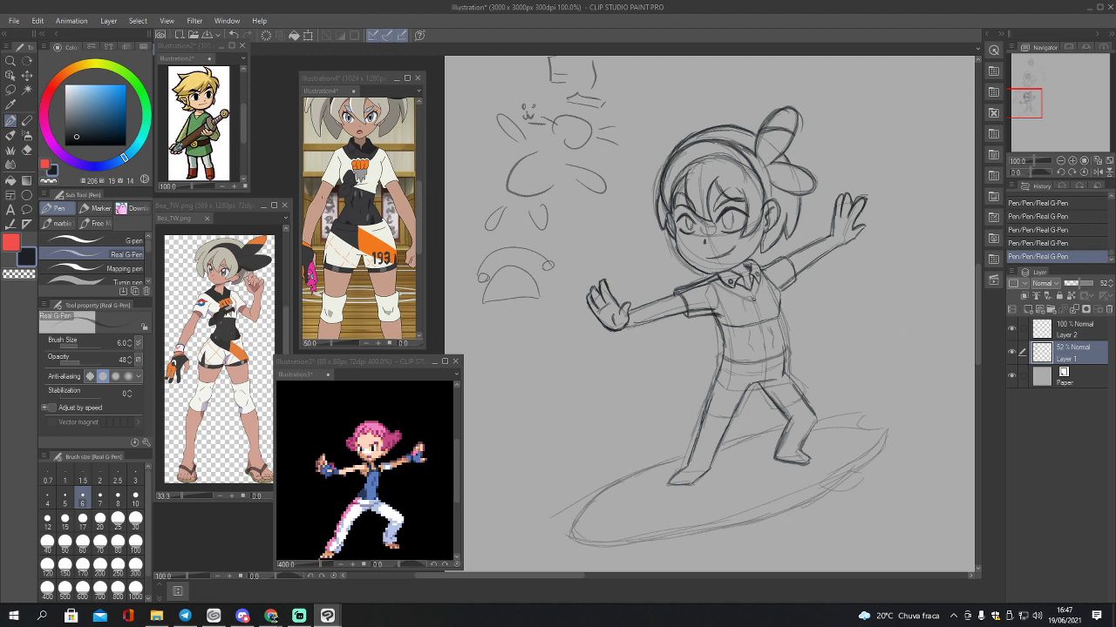
pyautogui.moveTo(748, 297); pyautogui.dragTo(754, 306)
pyautogui.hotkey('ctrl', 'z')
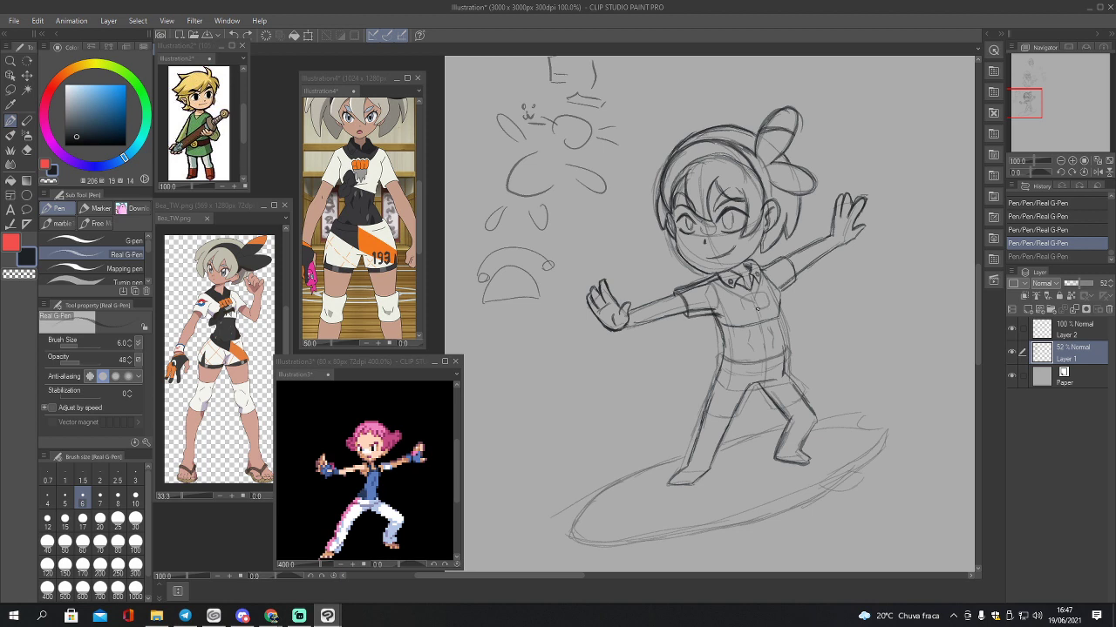
pyautogui.moveTo(757, 307); pyautogui.dragTo(743, 310)
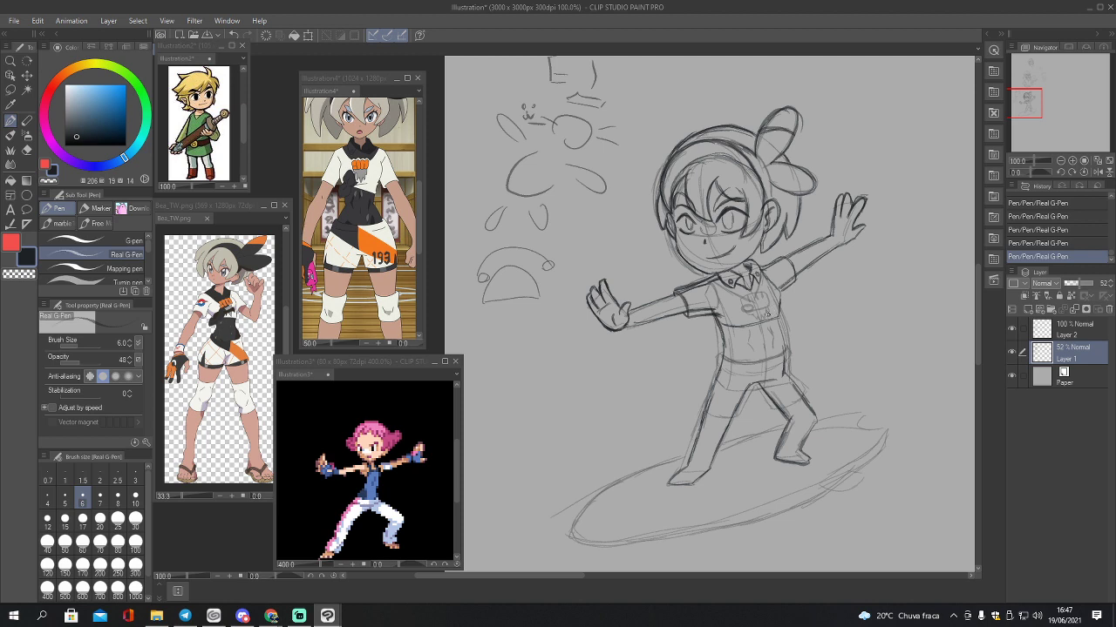
# Step: On Layer 2, draw the clean lines of the fist emblem on the shirt's chest over the rough sketch
pyautogui.click(1064, 331)
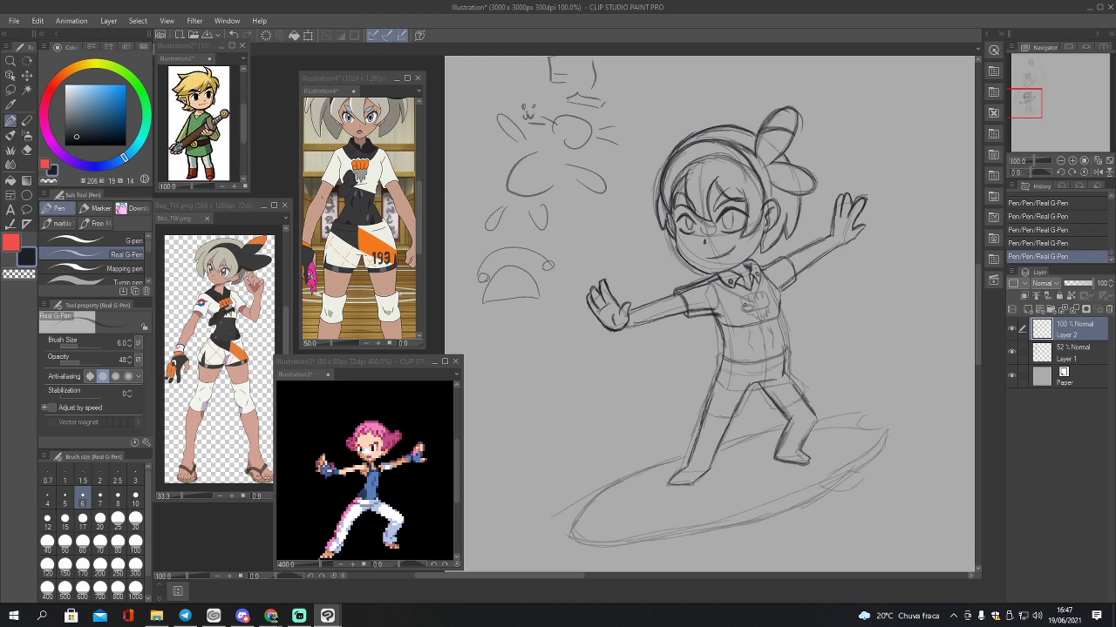
pyautogui.moveTo(742, 305)
pyautogui.mouseDown()
pyautogui.moveTo(771, 297)
pyautogui.moveTo(754, 312)
pyautogui.mouseUp()
pyautogui.moveTo(751, 314); pyautogui.dragTo(770, 319)
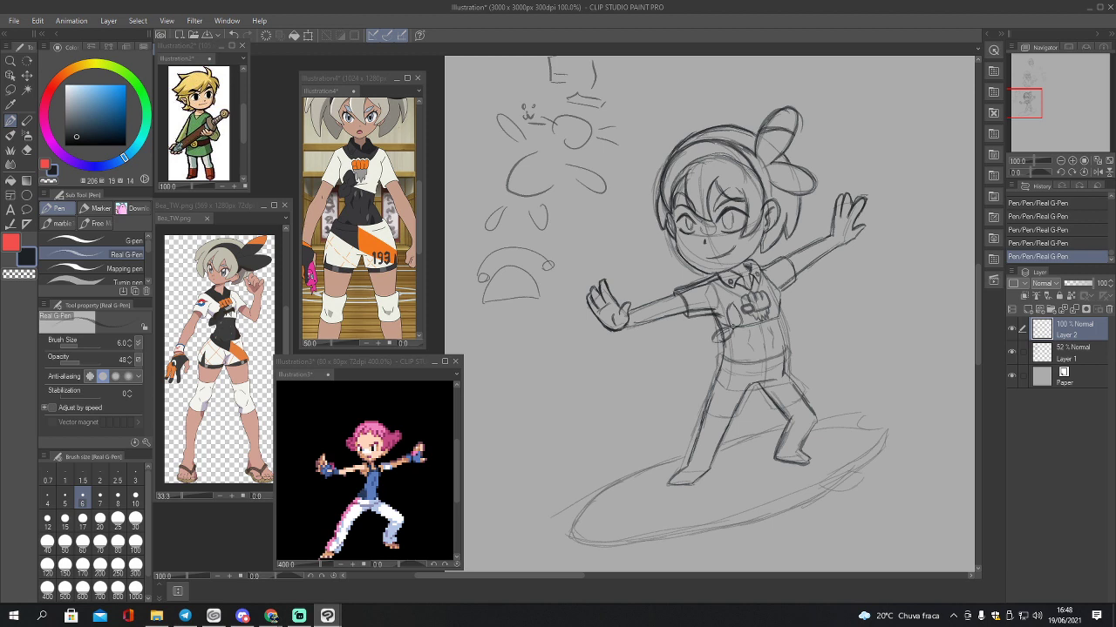
# Step: Compare the shirt front with and without the last four pen strokes
pyautogui.hotkey('ctrl', 'z')
pyautogui.hotkey('ctrl', 'z')
pyautogui.hotkey('ctrl', 'z')
pyautogui.hotkey('ctrl', 'z')
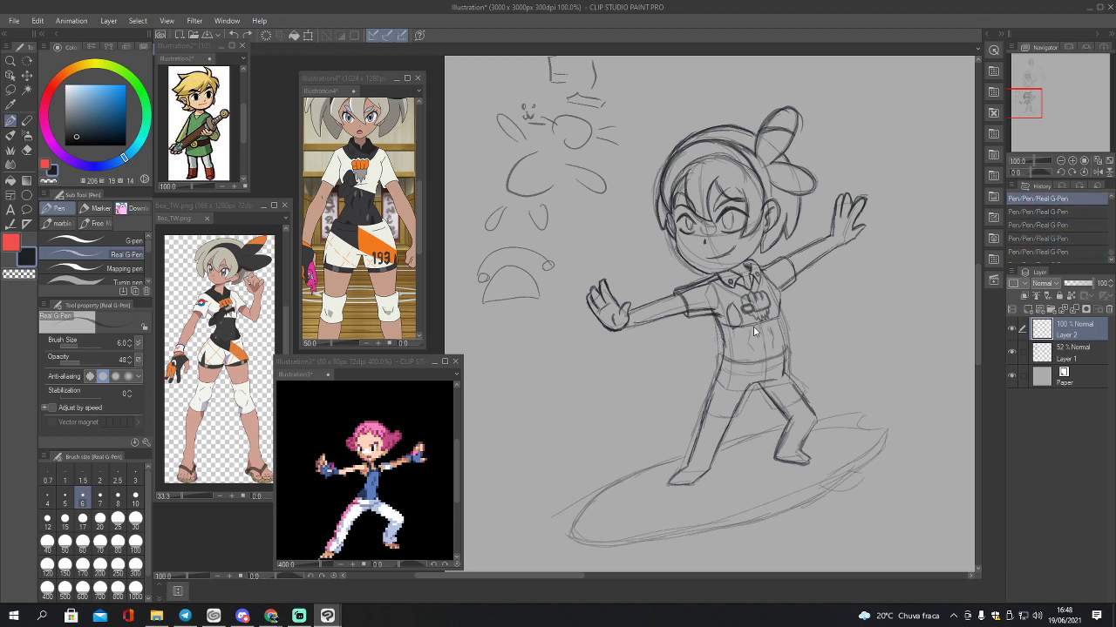
pyautogui.hotkey('ctrl', 'y')
pyautogui.hotkey('ctrl', 'y')
pyautogui.hotkey('ctrl', 'y')
pyautogui.hotkey('ctrl', 'y')
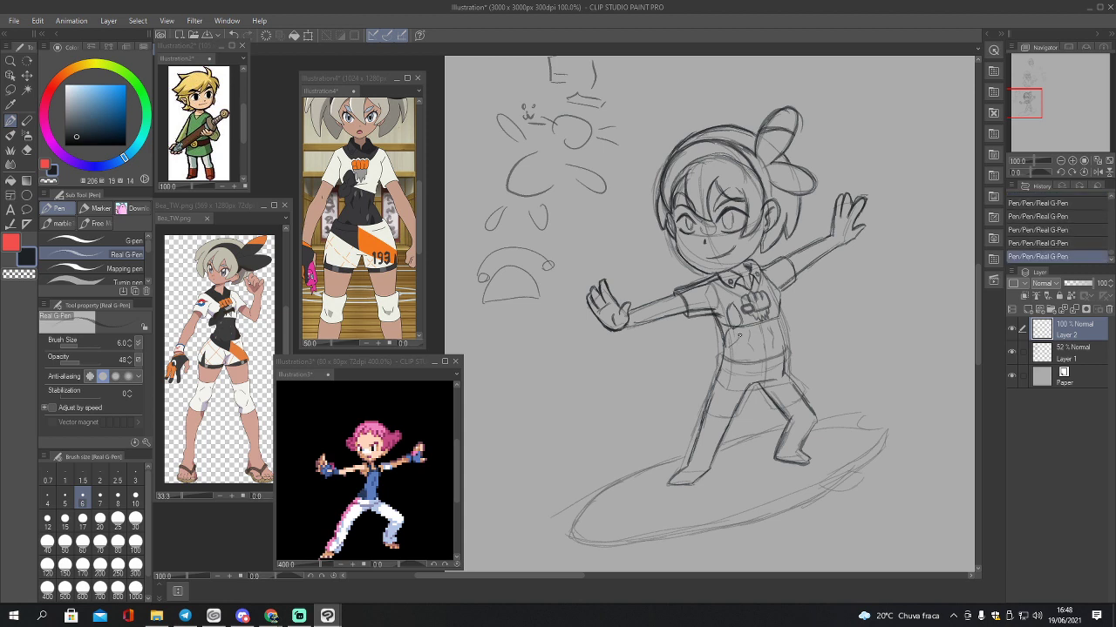
# Step: Draw the torso pattern and abdominal lines below the fist emblem, undoing the first stroke and redrawing it
pyautogui.moveTo(736, 329)
pyautogui.mouseDown()
pyautogui.moveTo(727, 347)
pyautogui.moveTo(743, 325)
pyautogui.mouseUp()
pyautogui.hotkey('ctrl', 'z')
pyautogui.moveTo(742, 328)
pyautogui.mouseDown()
pyautogui.moveTo(784, 331)
pyautogui.moveTo(779, 319)
pyautogui.moveTo(779, 331)
pyautogui.mouseUp()
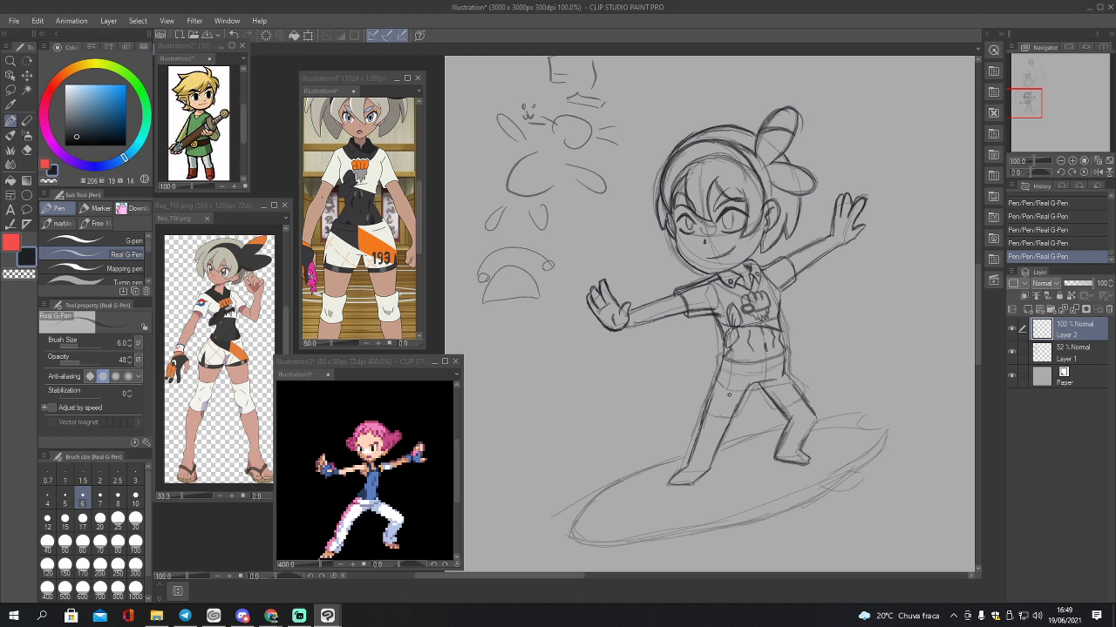
# Step: Draw the waistband and the shorts leg over the extended thigh, erasing stray lines along its inner edge
pyautogui.moveTo(723, 355)
pyautogui.mouseDown()
pyautogui.moveTo(783, 354)
pyautogui.moveTo(718, 362)
pyautogui.moveTo(751, 373)
pyautogui.moveTo(787, 359)
pyautogui.mouseUp()
pyautogui.moveTo(716, 366)
pyautogui.mouseDown()
pyautogui.moveTo(700, 407)
pyautogui.moveTo(725, 420)
pyautogui.moveTo(771, 385)
pyautogui.mouseUp()
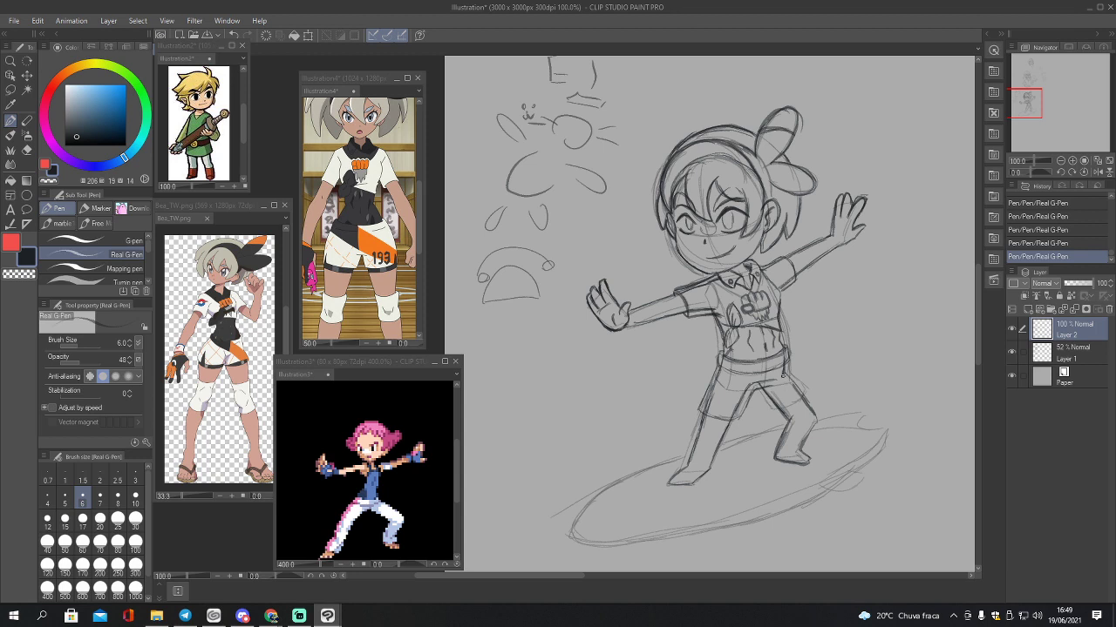
pyautogui.press('e')
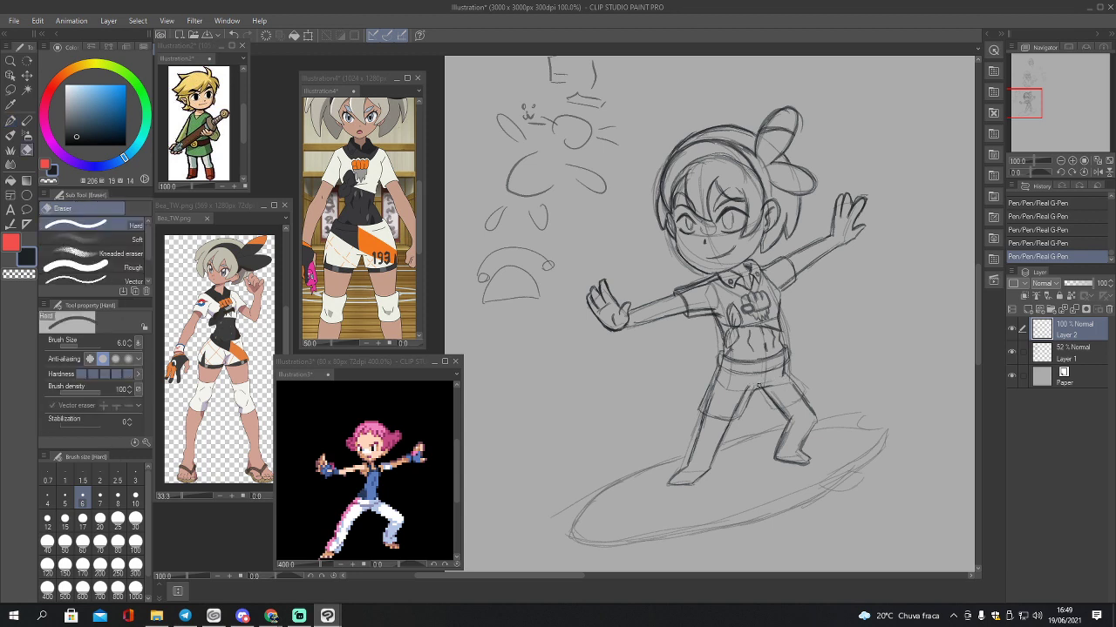
pyautogui.moveTo(745, 389); pyautogui.dragTo(732, 416)
pyautogui.press('p')
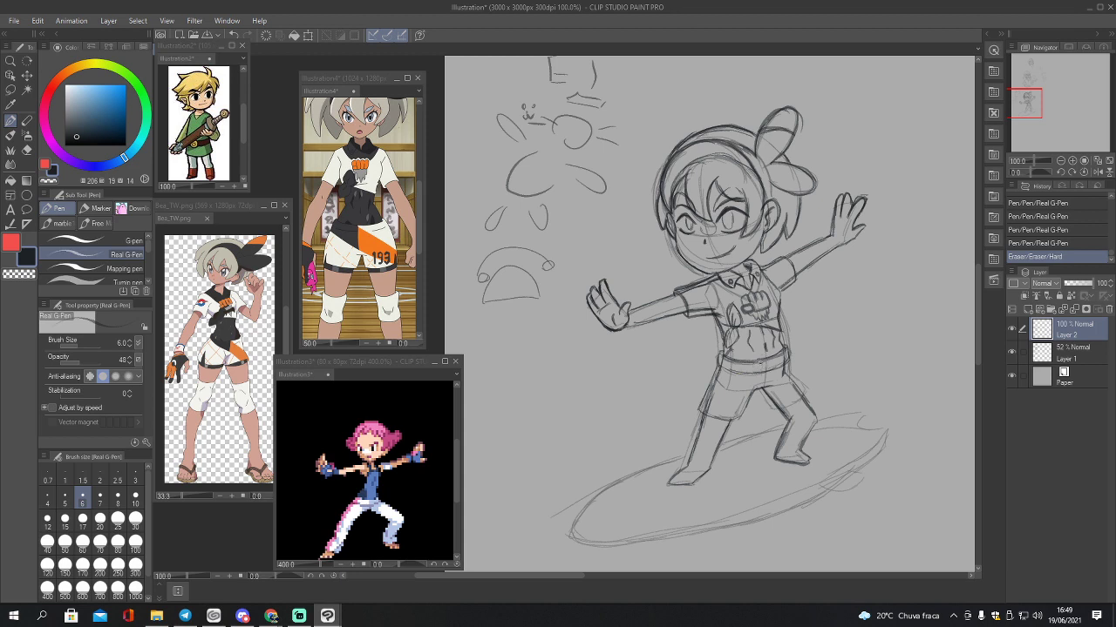
# Step: Add front details to the shorts and outline the shorts leg over the bent thigh, reinforcing the hip lines
pyautogui.moveTo(760, 363); pyautogui.dragTo(765, 374)
pyautogui.click(768, 377)
pyautogui.moveTo(757, 389)
pyautogui.mouseDown()
pyautogui.moveTo(778, 412)
pyautogui.moveTo(805, 403)
pyautogui.moveTo(802, 385)
pyautogui.mouseUp()
pyautogui.moveTo(713, 364)
pyautogui.mouseDown()
pyautogui.moveTo(722, 371)
pyautogui.moveTo(695, 410)
pyautogui.moveTo(712, 419)
pyautogui.moveTo(730, 421)
pyautogui.moveTo(764, 387)
pyautogui.mouseUp()
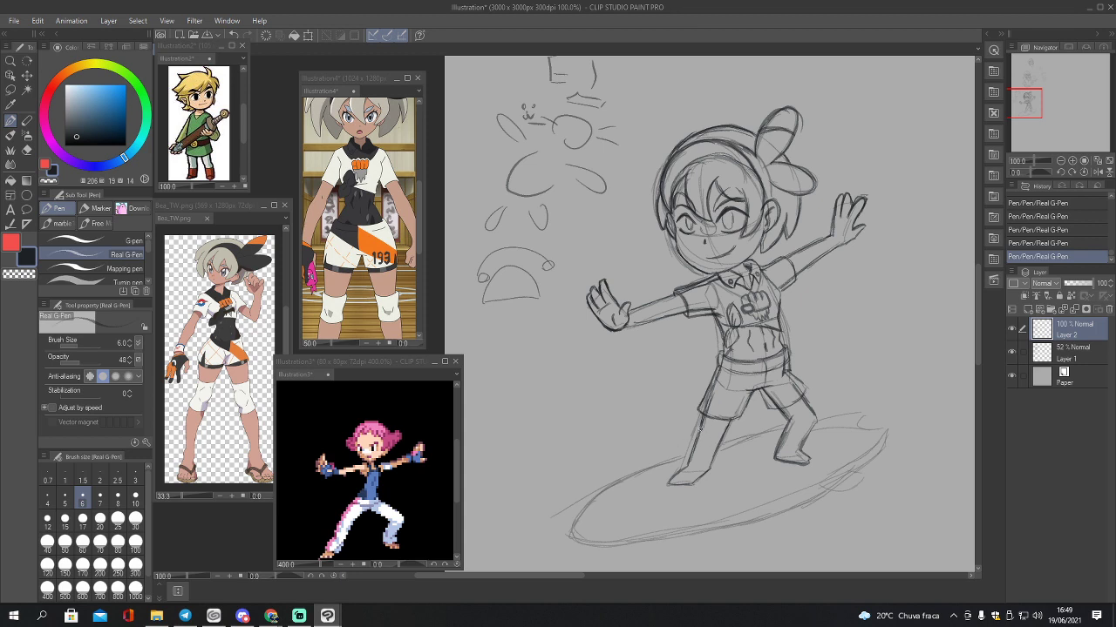
# Step: Draw the knee pad's lower edge across the extended leg's shin and add sandals to both feet
pyautogui.moveTo(695, 440); pyautogui.dragTo(719, 444)
pyautogui.moveTo(689, 477); pyautogui.dragTo(680, 480)
pyautogui.moveTo(668, 488)
pyautogui.mouseDown()
pyautogui.moveTo(697, 490)
pyautogui.moveTo(708, 476)
pyautogui.mouseUp()
pyautogui.moveTo(774, 462)
pyautogui.mouseDown()
pyautogui.moveTo(814, 462)
pyautogui.moveTo(800, 462)
pyautogui.mouseUp()
pyautogui.moveTo(673, 477); pyautogui.dragTo(699, 470)
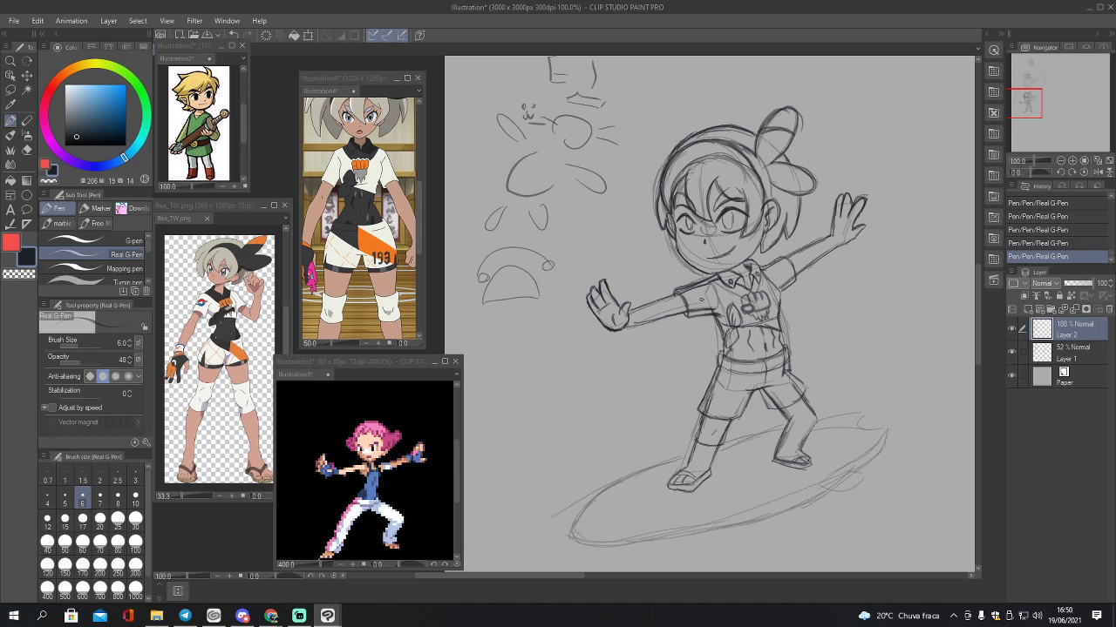
# Step: Erase stray lines on the sleeve of the forward-reaching arm and draw the small round badge on it
pyautogui.press('e')
pyautogui.click(691, 312)
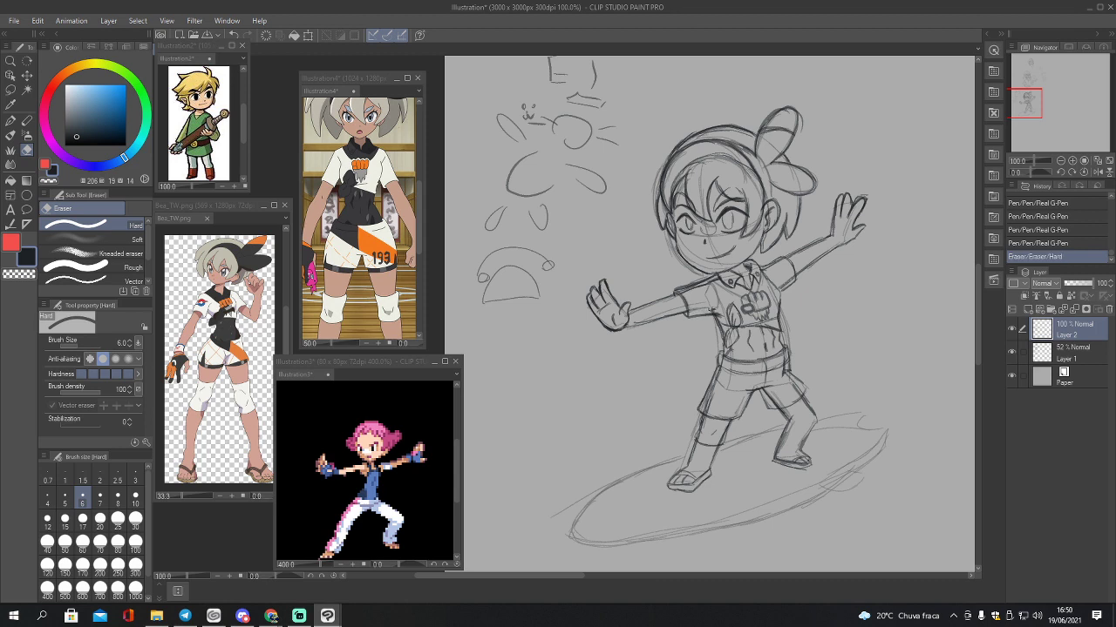
pyautogui.click(691, 312)
pyautogui.click(685, 294)
pyautogui.click(685, 291)
pyautogui.click(700, 286)
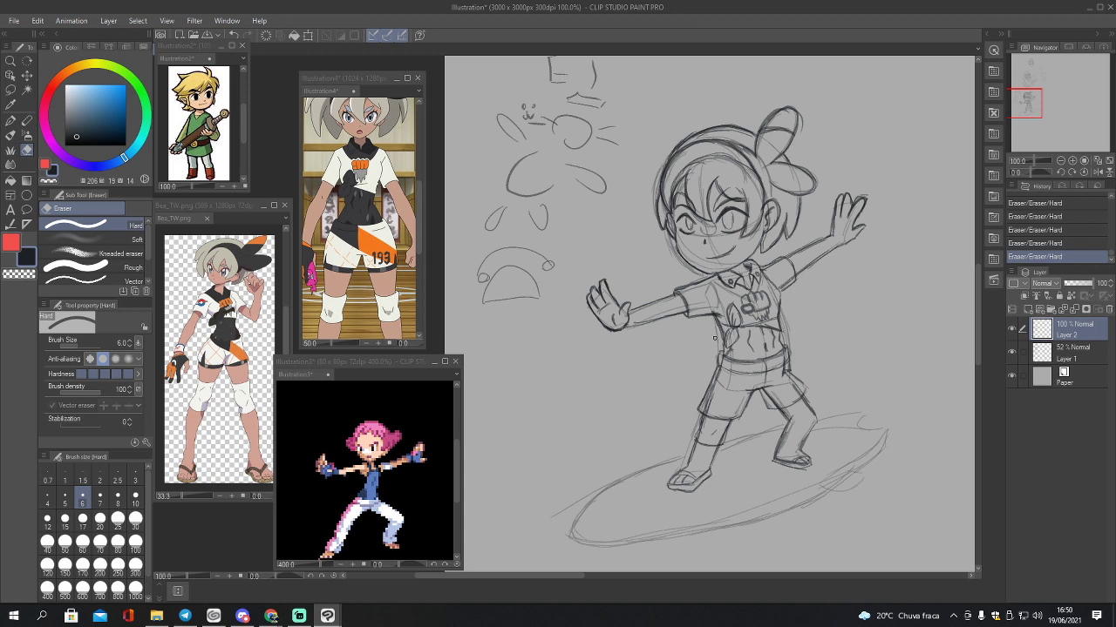
pyautogui.press('p')
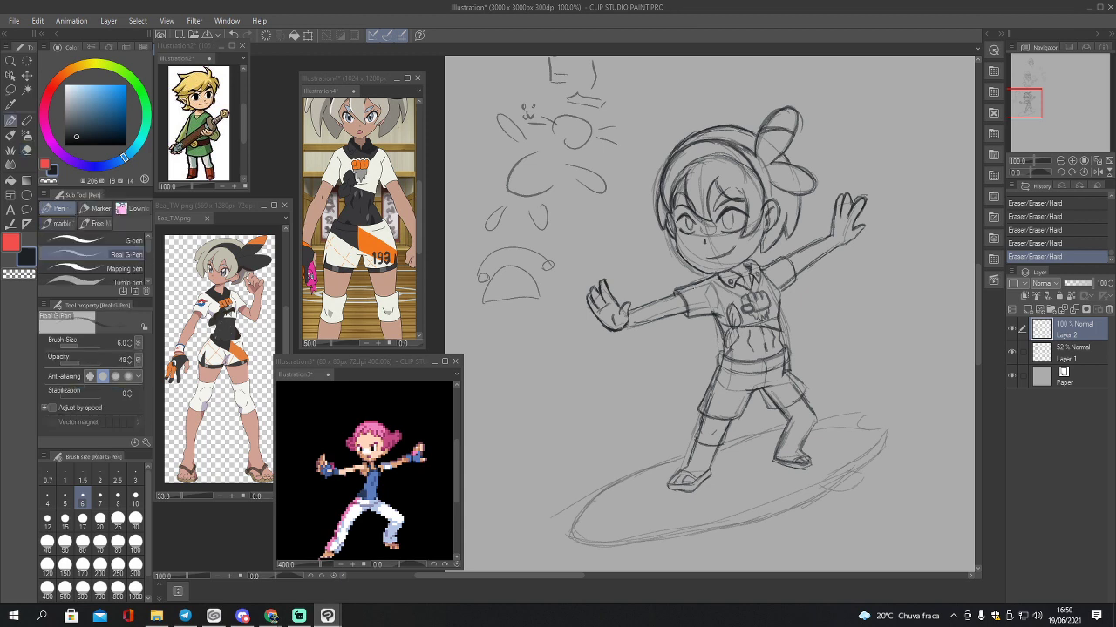
pyautogui.moveTo(688, 288); pyautogui.dragTo(697, 296)
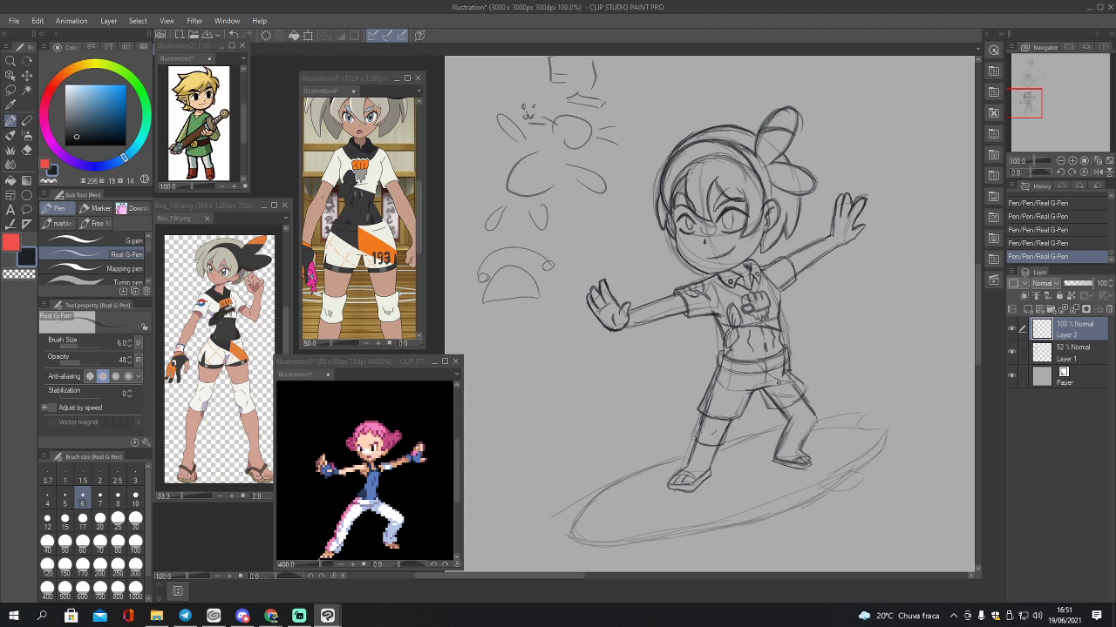
# Step: Erase the overlapping lines around the shorts' hip and the top of the bent knee
pyautogui.press('e')
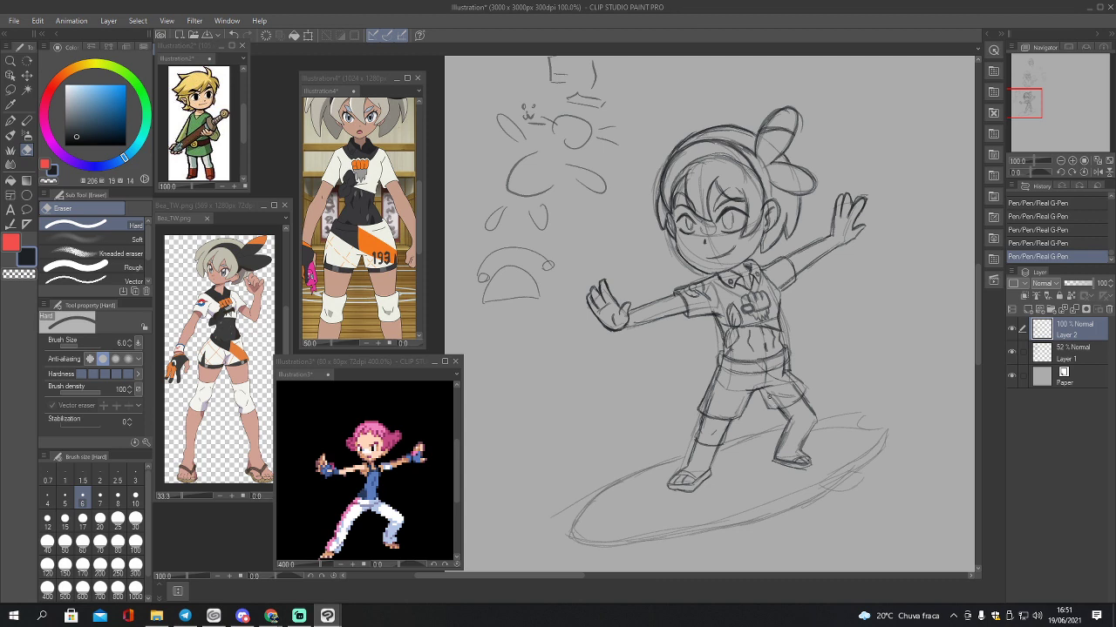
pyautogui.click(767, 392)
pyautogui.moveTo(797, 390); pyautogui.dragTo(782, 361)
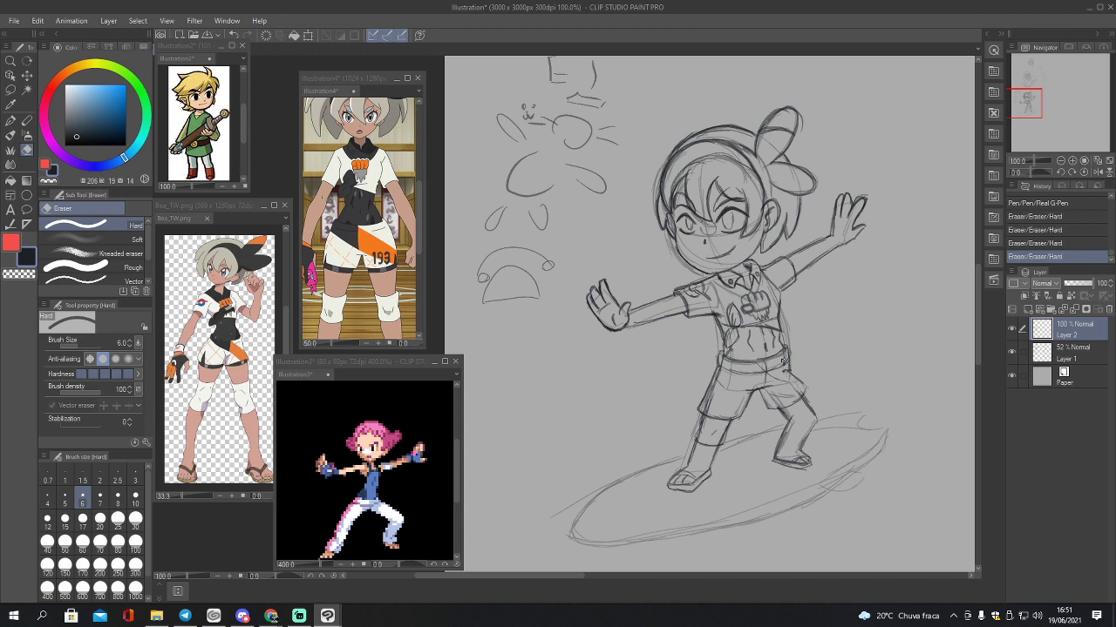
pyautogui.click(803, 387)
# Step: Draw the bulging knee pad around the bent knee, checking the last two strokes by undoing and restoring them
pyautogui.press('p')
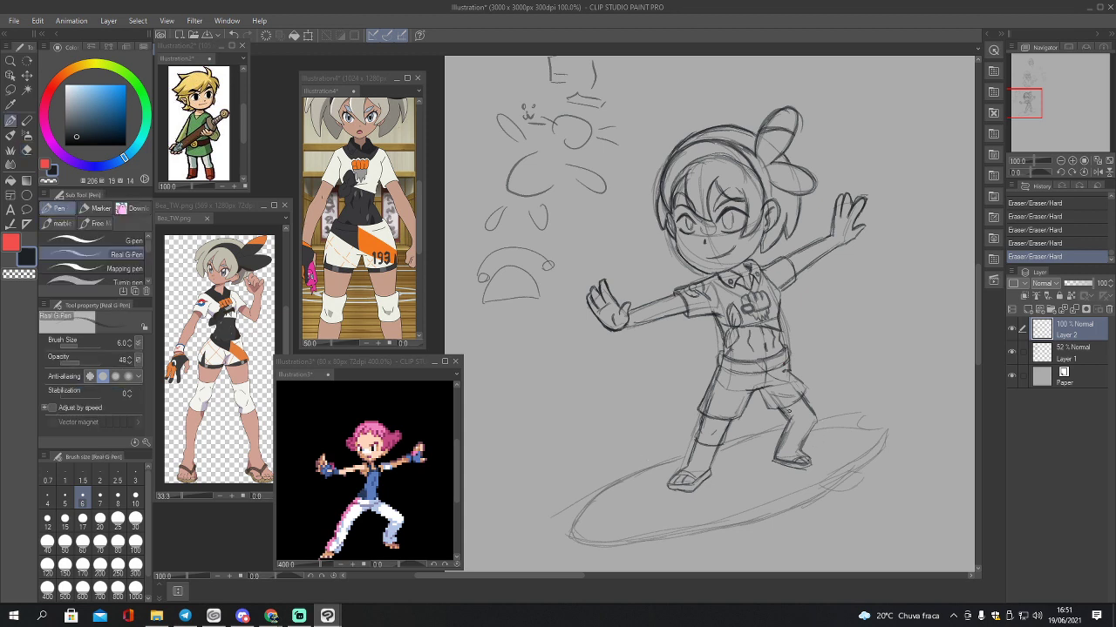
pyautogui.moveTo(800, 392); pyautogui.dragTo(808, 400)
pyautogui.moveTo(803, 396); pyautogui.dragTo(818, 414)
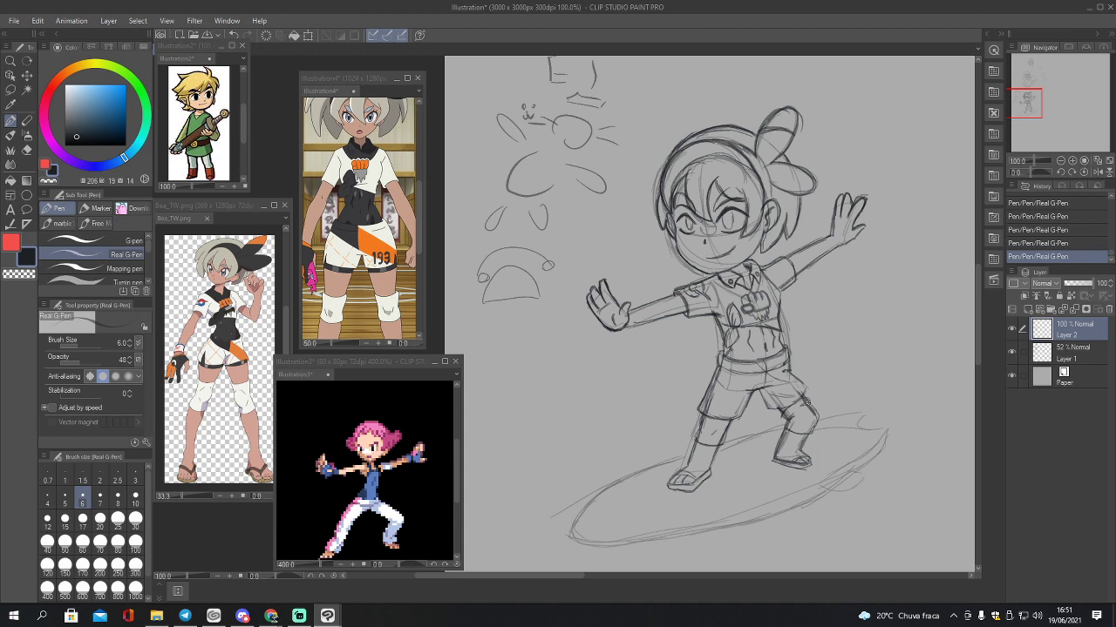
pyautogui.moveTo(800, 404)
pyautogui.mouseDown()
pyautogui.moveTo(818, 411)
pyautogui.moveTo(817, 429)
pyautogui.moveTo(798, 429)
pyautogui.mouseUp()
pyautogui.hotkey('ctrl', 'z')
pyautogui.hotkey('ctrl', 'z')
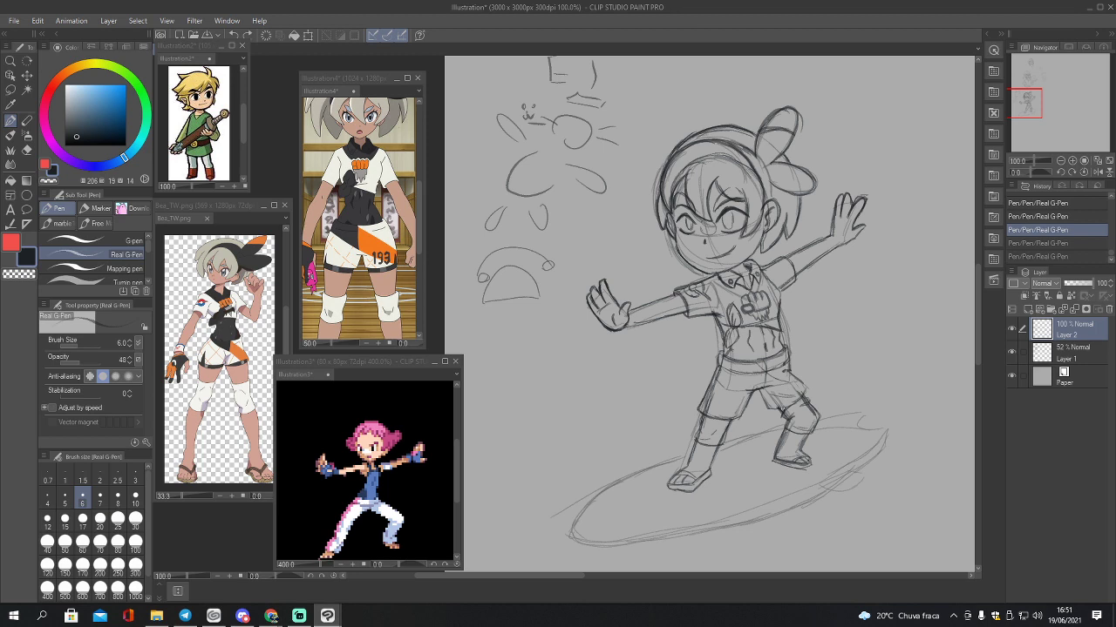
pyautogui.hotkey('ctrl', 'y')
pyautogui.hotkey('ctrl', 'y')
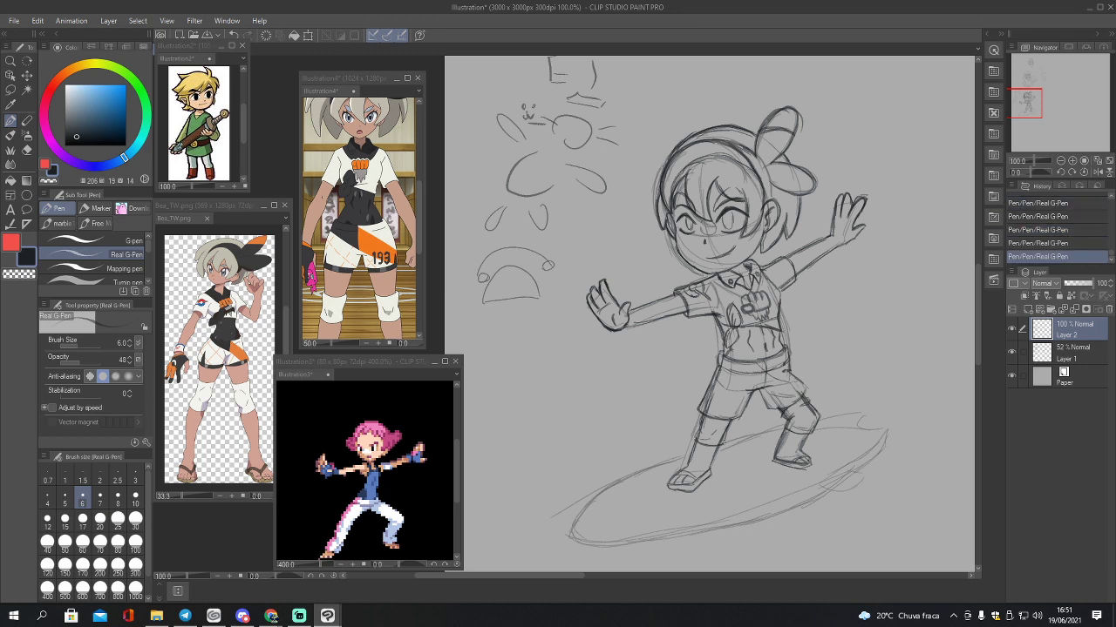
# Step: Save the illustration in CLIP STUDIO FORMAT as Stream 02 in the Imagens > As Minhas > 2021 folder
pyautogui.hotkey('ctrl', 's')
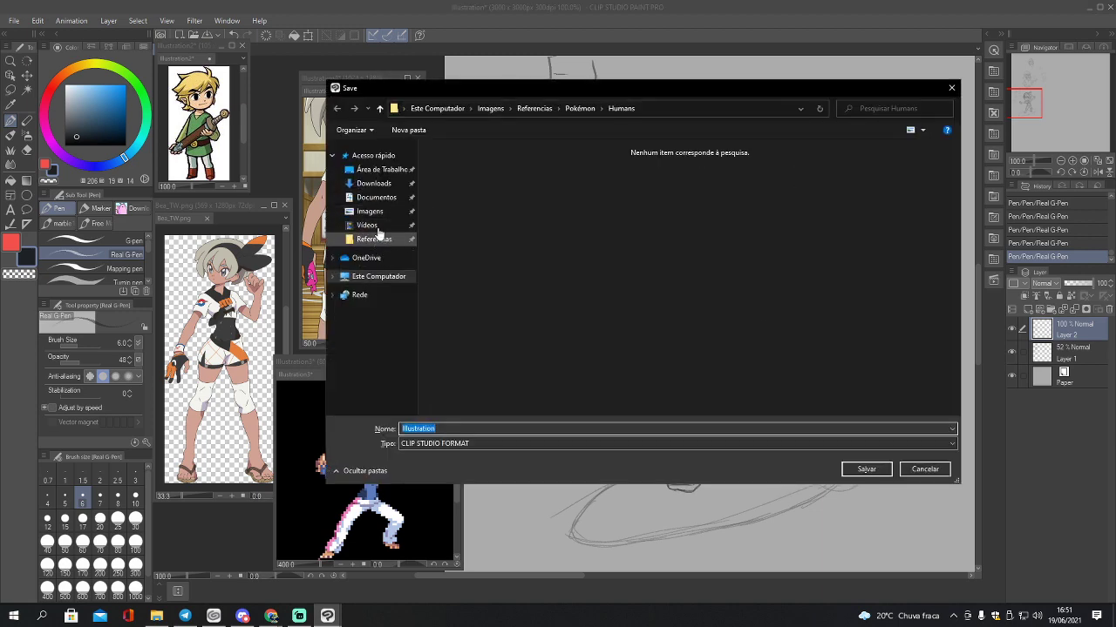
pyautogui.click(491, 108)
pyautogui.click(468, 192)
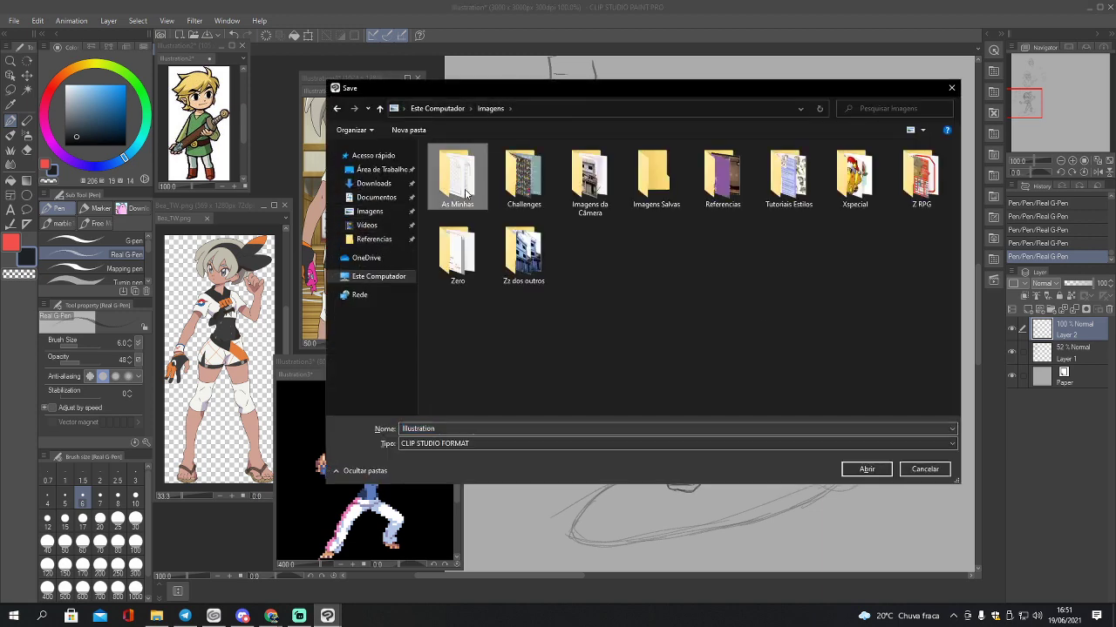
pyautogui.doubleClick(475, 174)
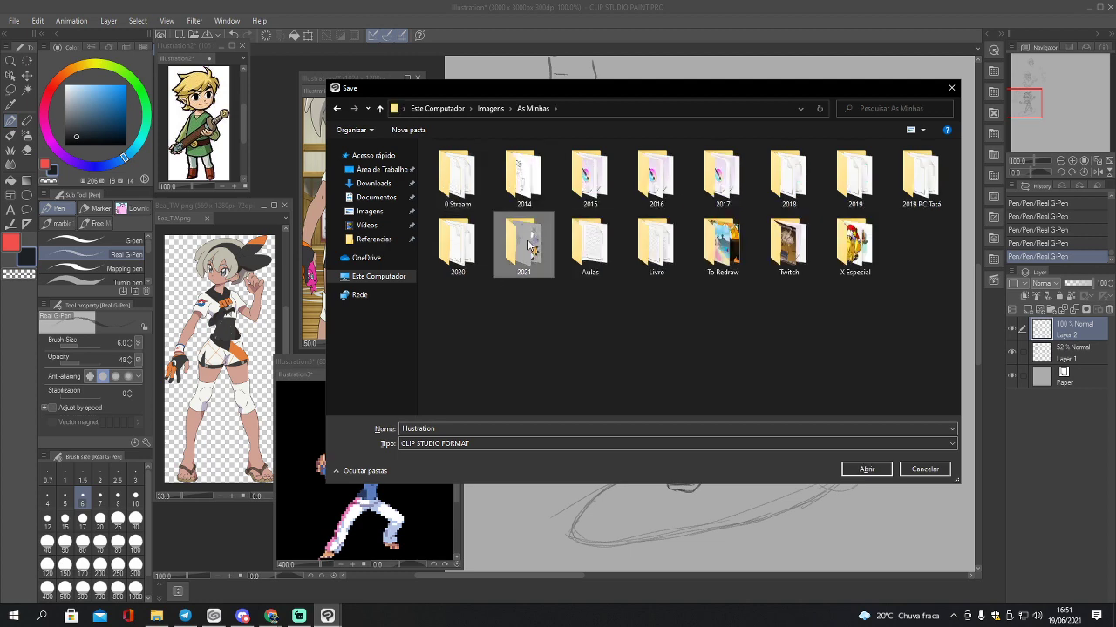
pyautogui.doubleClick(532, 246)
pyautogui.click(524, 429)
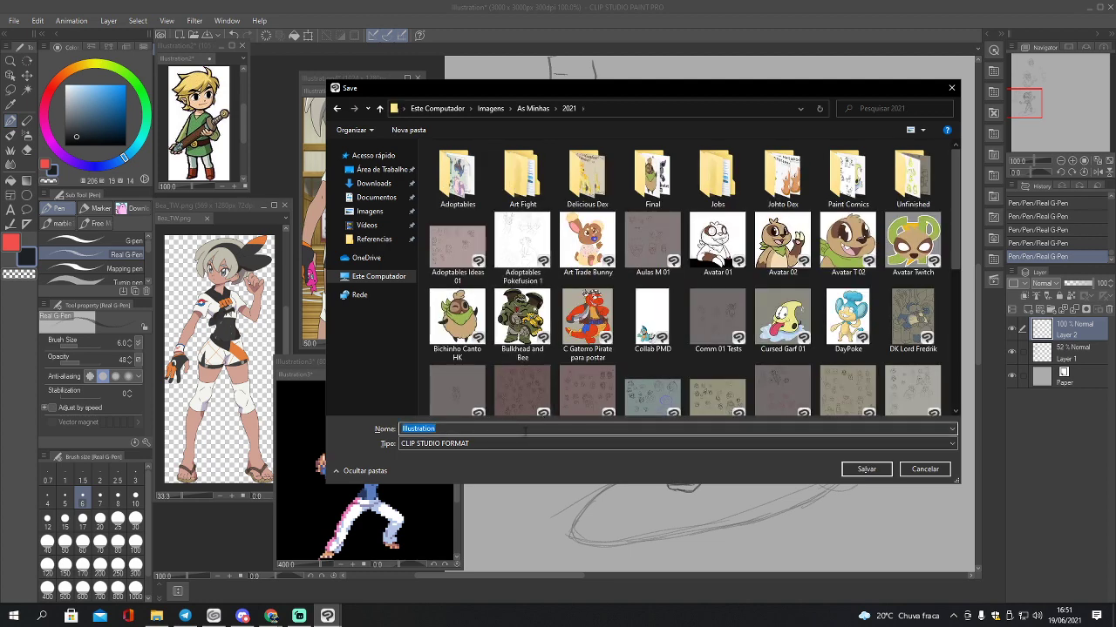
pyautogui.write('Stream ')
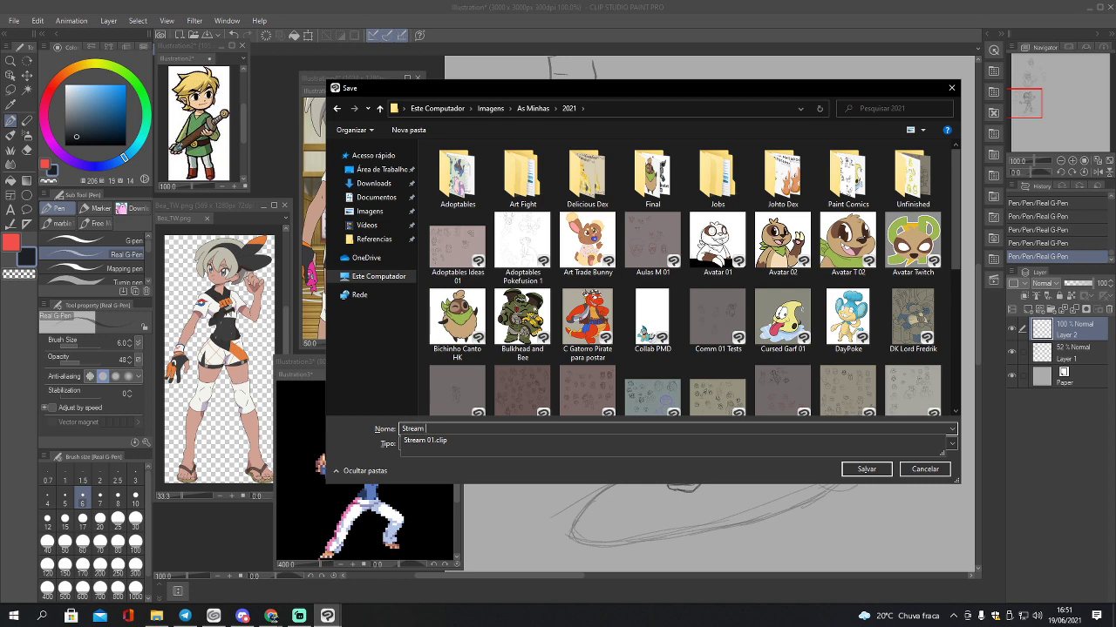
pyautogui.write('02')
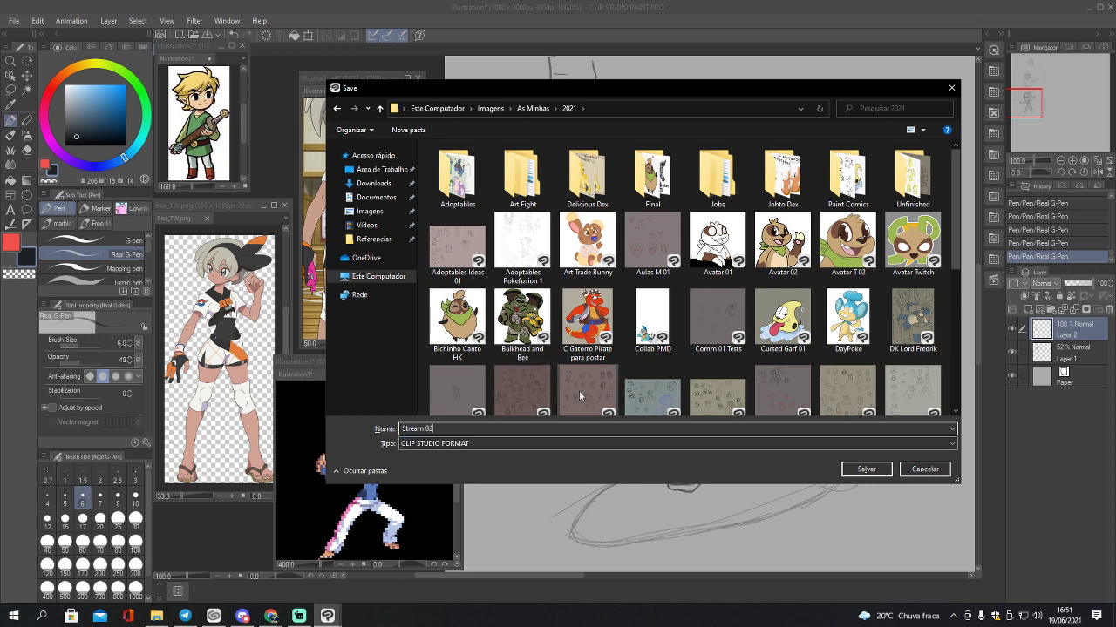
pyautogui.click(866, 469)
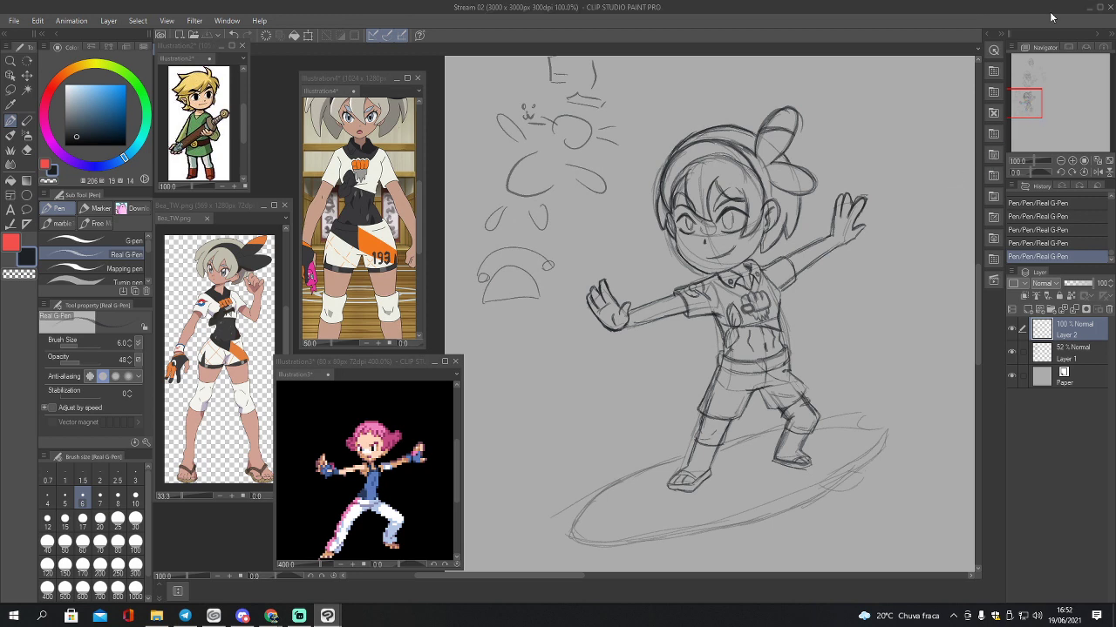
# Step: Close the three Bea reference windows, Illustration4, Illustration3 and Bea_TW.png, keeping the green-tunic character reference open
pyautogui.moveTo(1037, 95); pyautogui.dragTo(1060, 64)
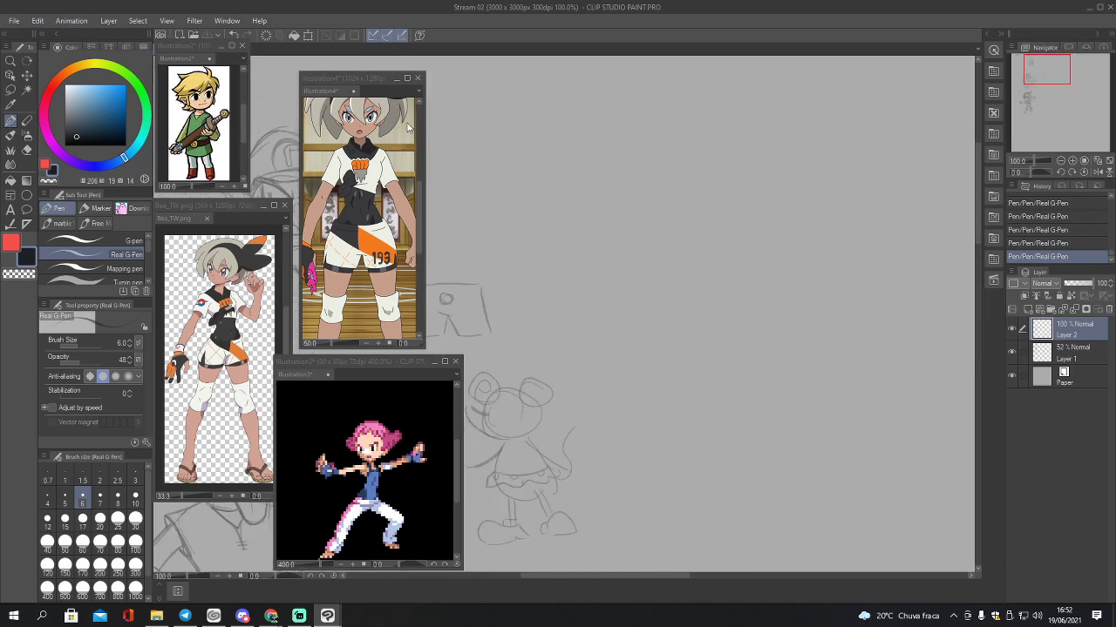
pyautogui.click(418, 80)
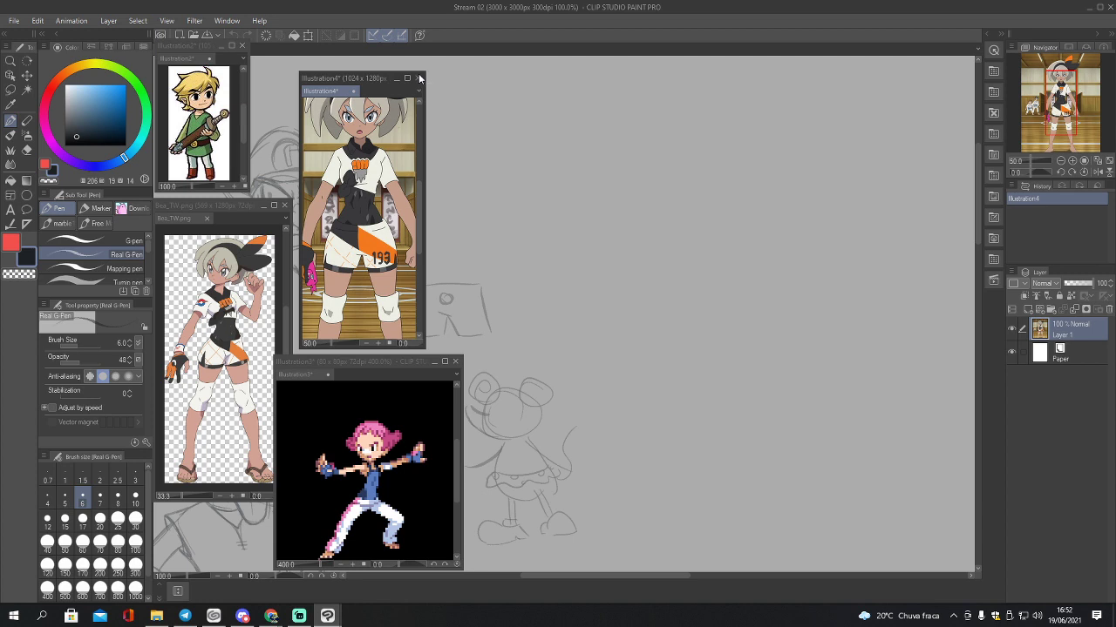
pyautogui.click(418, 81)
pyautogui.click(570, 230)
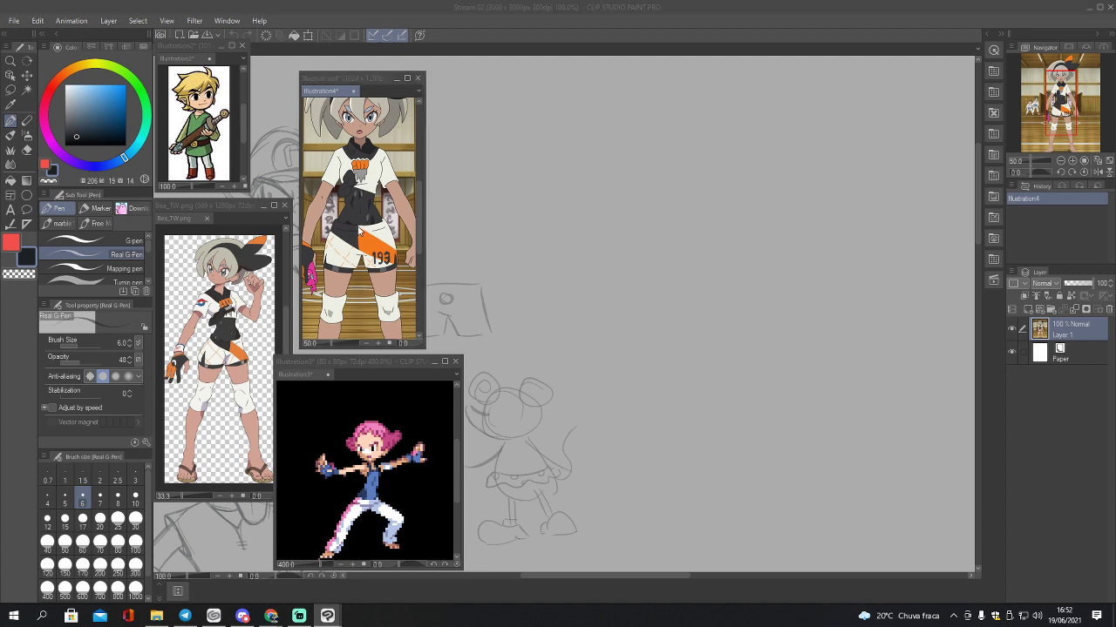
pyautogui.click(289, 216)
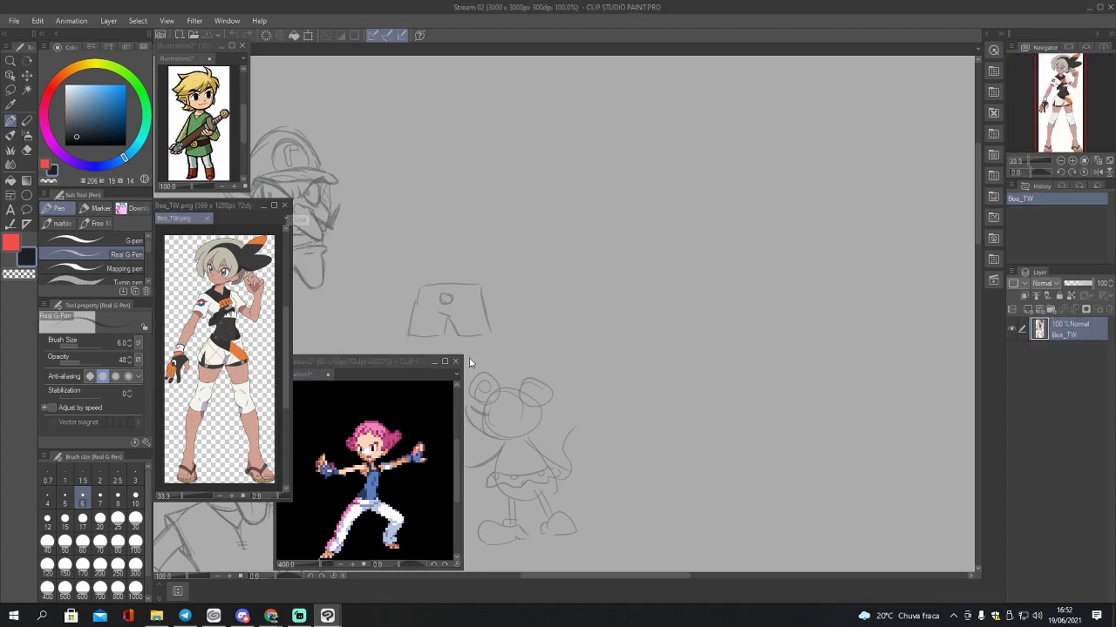
pyautogui.click(461, 365)
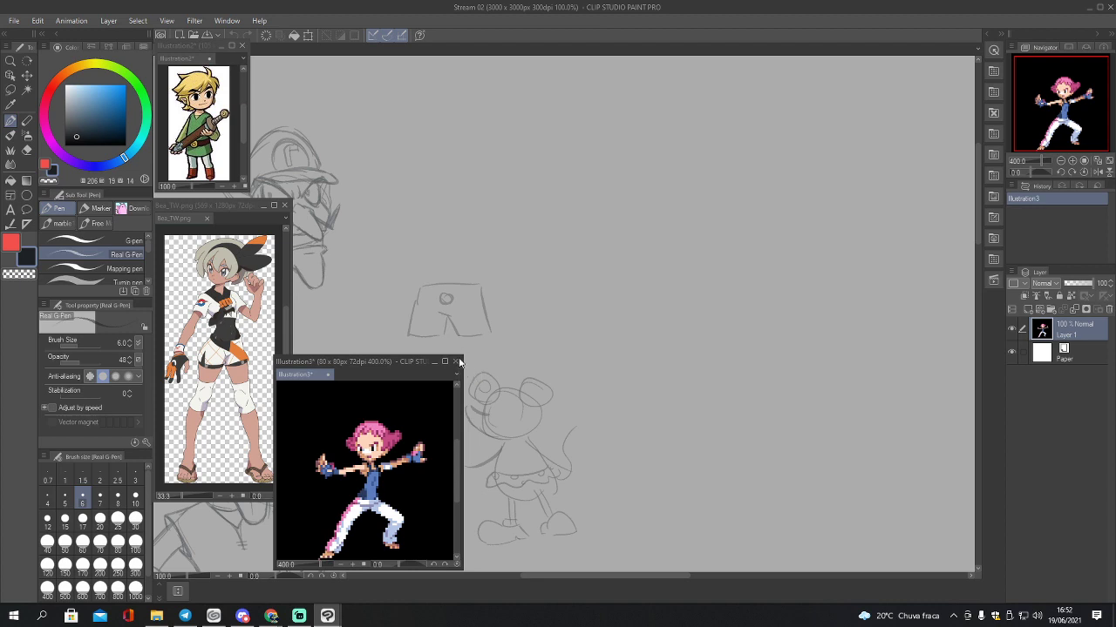
pyautogui.click(460, 362)
pyautogui.click(571, 232)
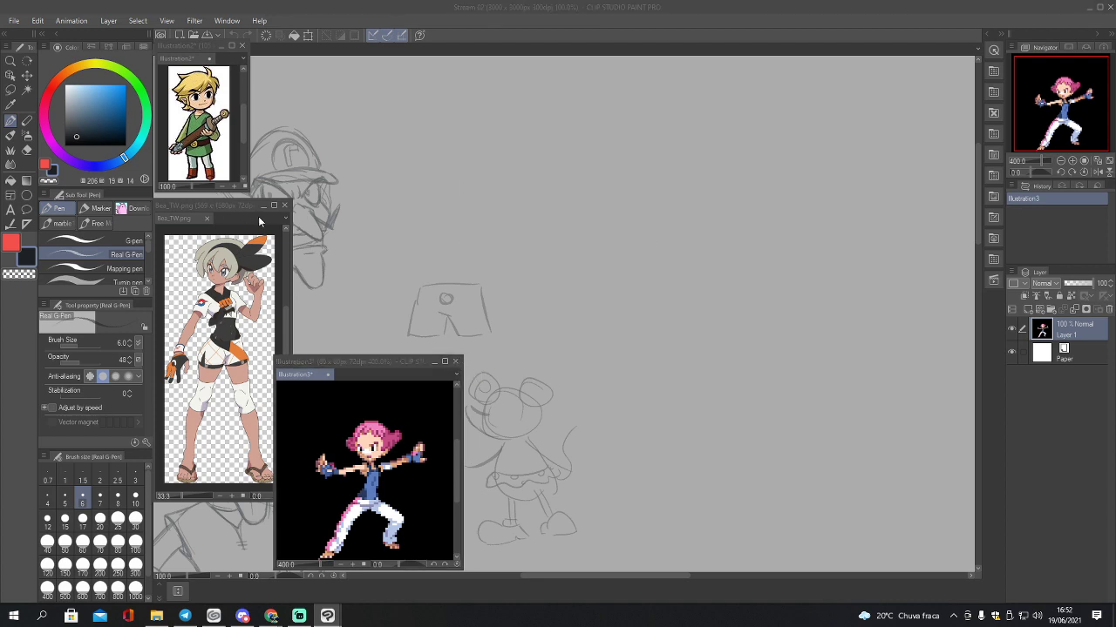
pyautogui.click(281, 207)
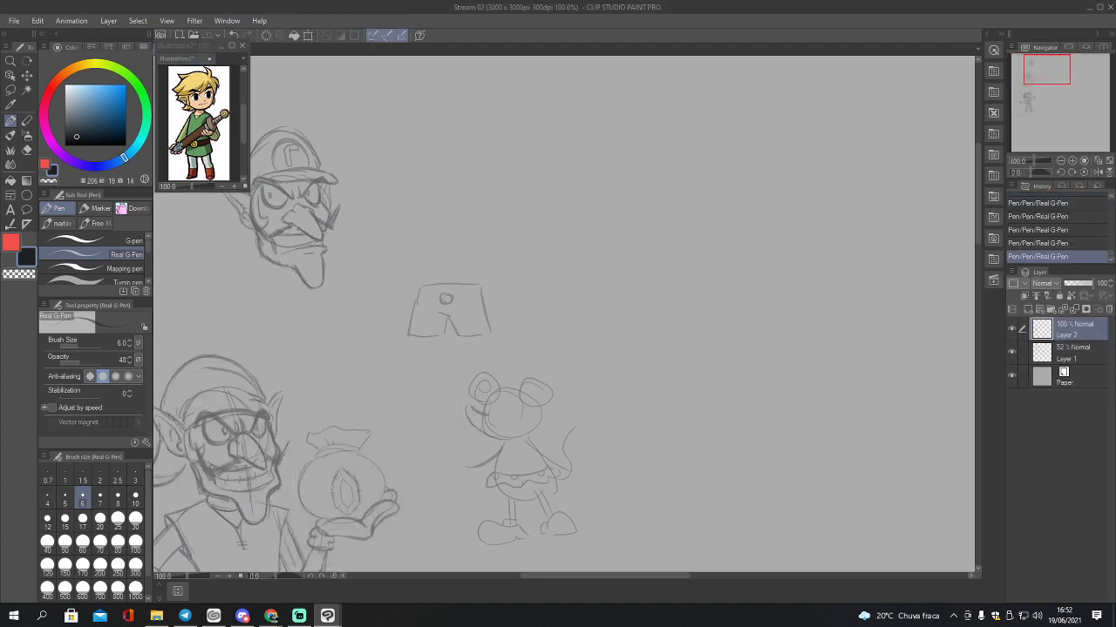
# Step: Switch to the Google Chrome window
pyautogui.moveTo(288, 615)
pyautogui.click(288, 574)
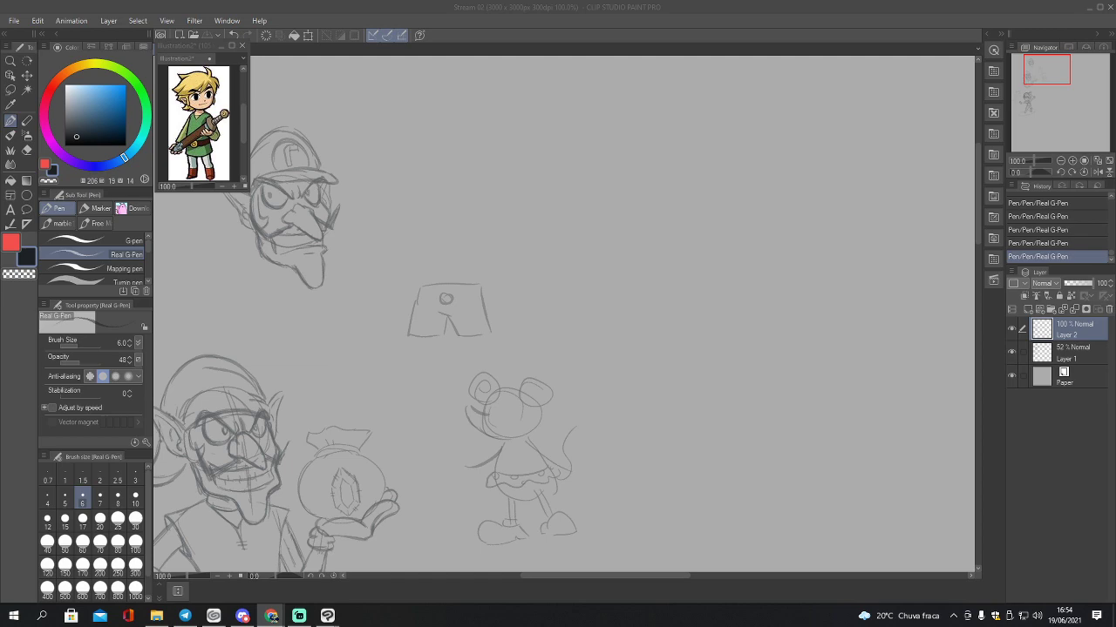
# Step: Open Meta_Knight_Artwork, Meta_Knight_Artwork_1 and Meta_Knight_Kirby_Portal_Art together from the Referencias > Nintendo folder
pyautogui.click(14, 20)
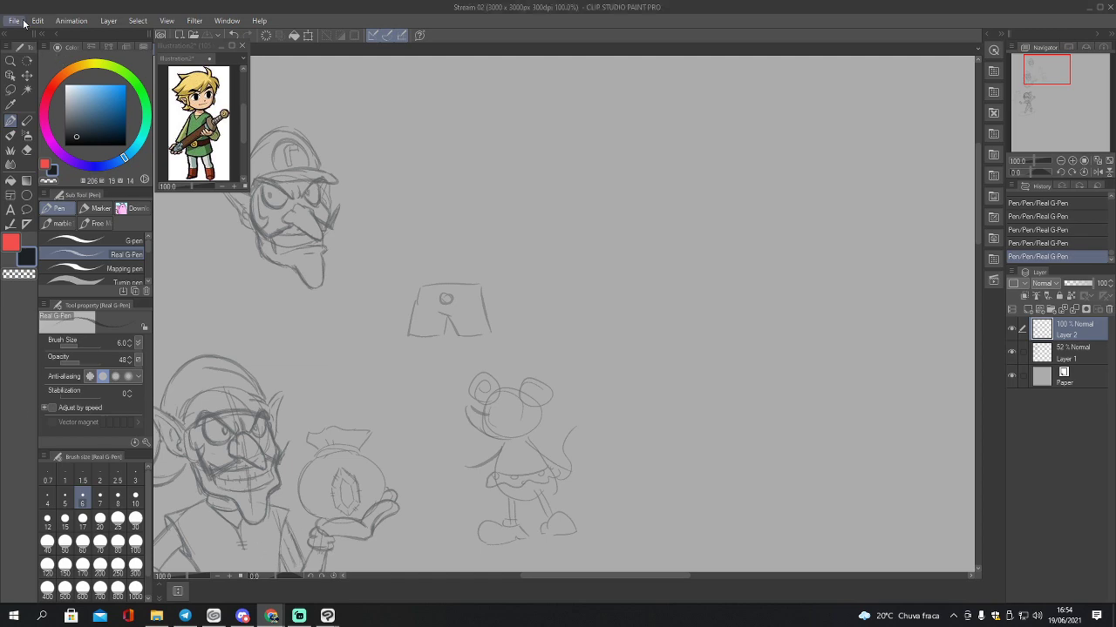
pyautogui.click(26, 64)
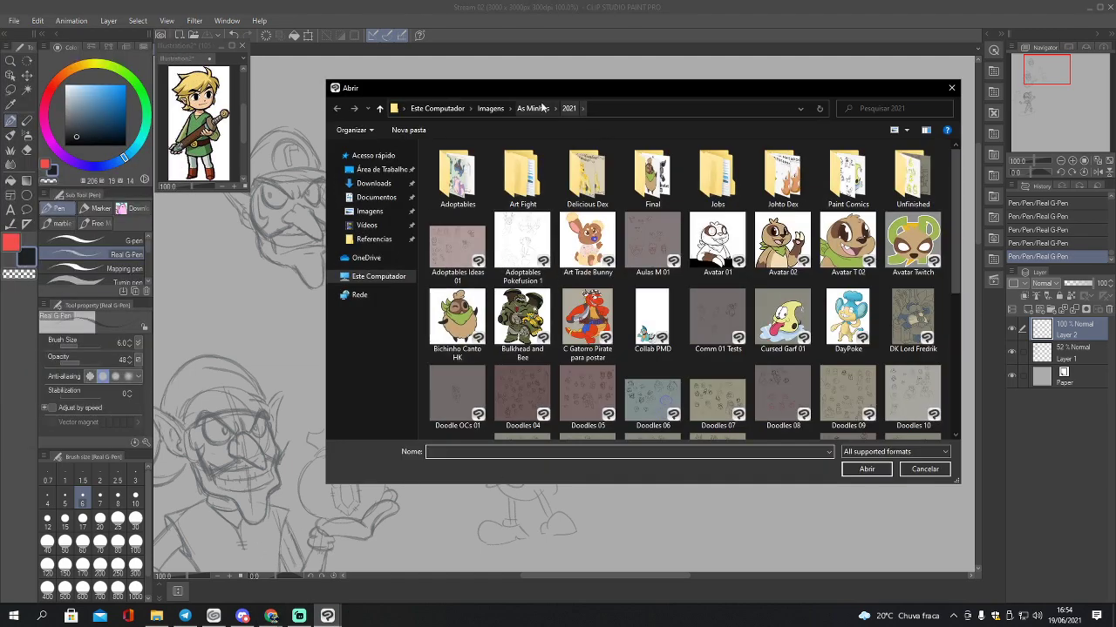
pyautogui.click(373, 239)
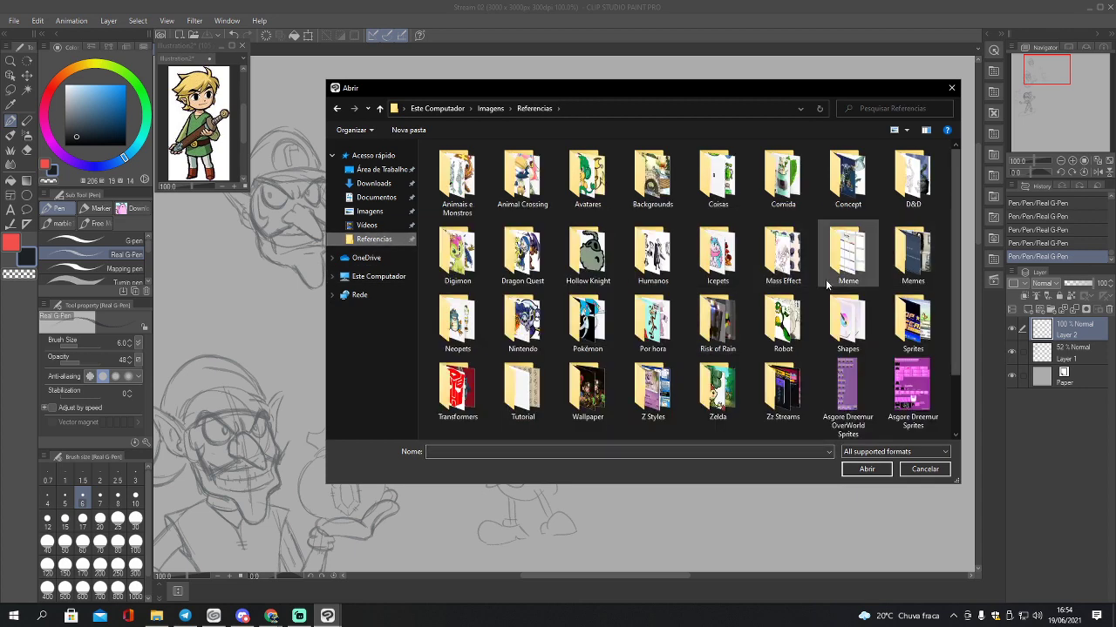
pyautogui.doubleClick(523, 324)
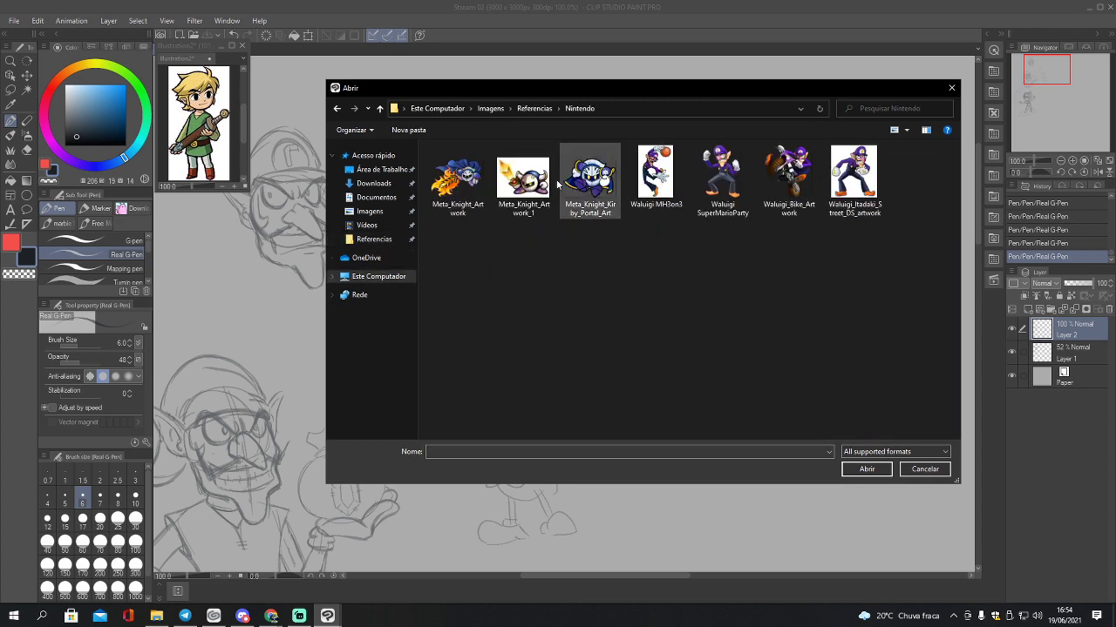
pyautogui.click(541, 209)
pyautogui.keyDown('ctrl'); pyautogui.click(458, 183); pyautogui.keyUp('ctrl')
pyautogui.keyDown('ctrl'); pyautogui.click(590, 183); pyautogui.keyUp('ctrl')
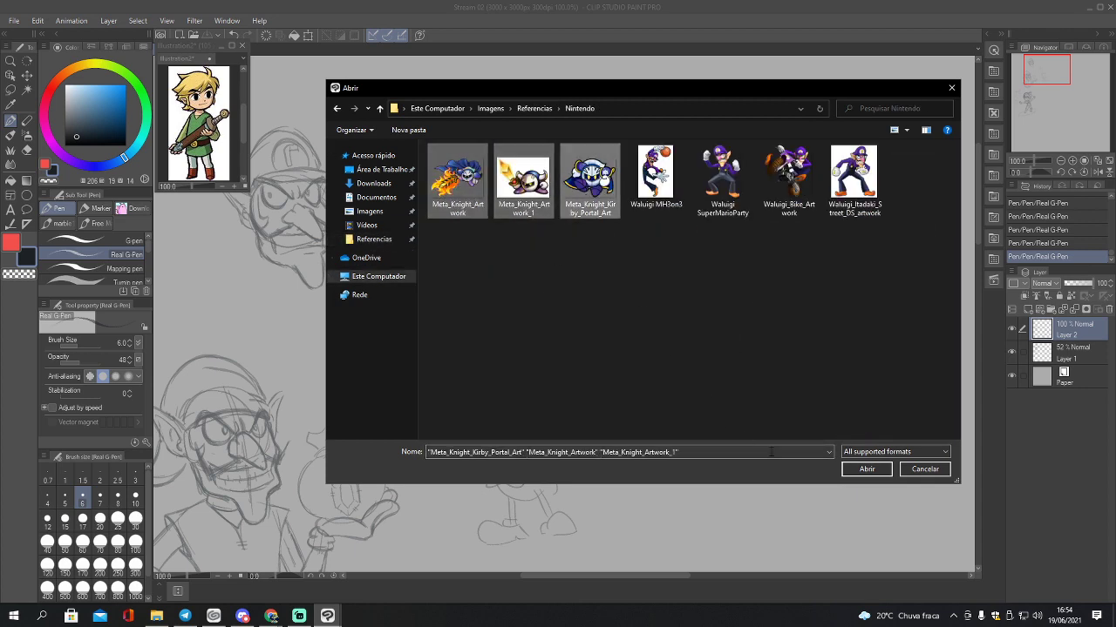
pyautogui.click(861, 470)
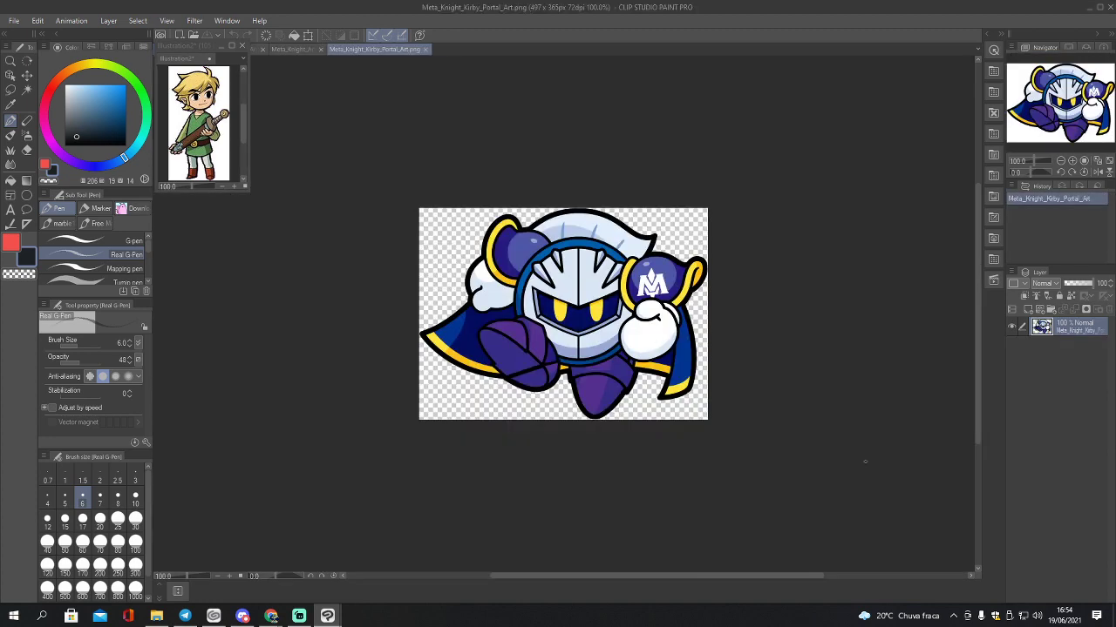
# Step: Float Meta_Knight_Kirby_Portal_Art.png in its own window, zoom it to 50%, and shrink the window to fit below the green-tunic reference
pyautogui.moveTo(385, 47); pyautogui.dragTo(386, 103)
pyautogui.moveTo(520, 359); pyautogui.dragTo(464, 328)
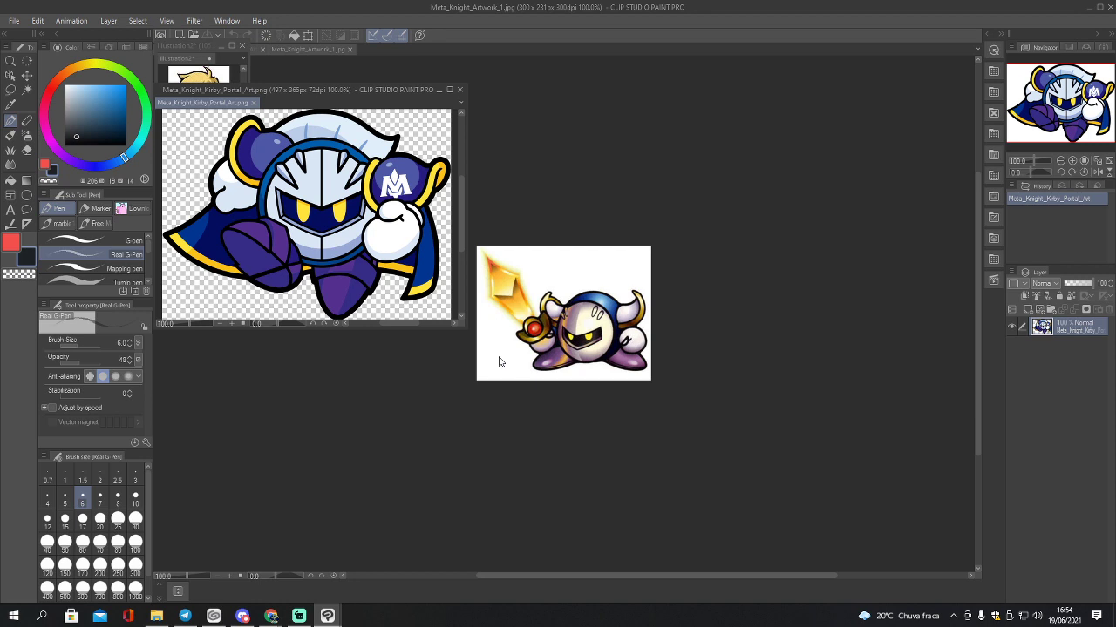
pyautogui.click(1059, 161)
pyautogui.click(1060, 162)
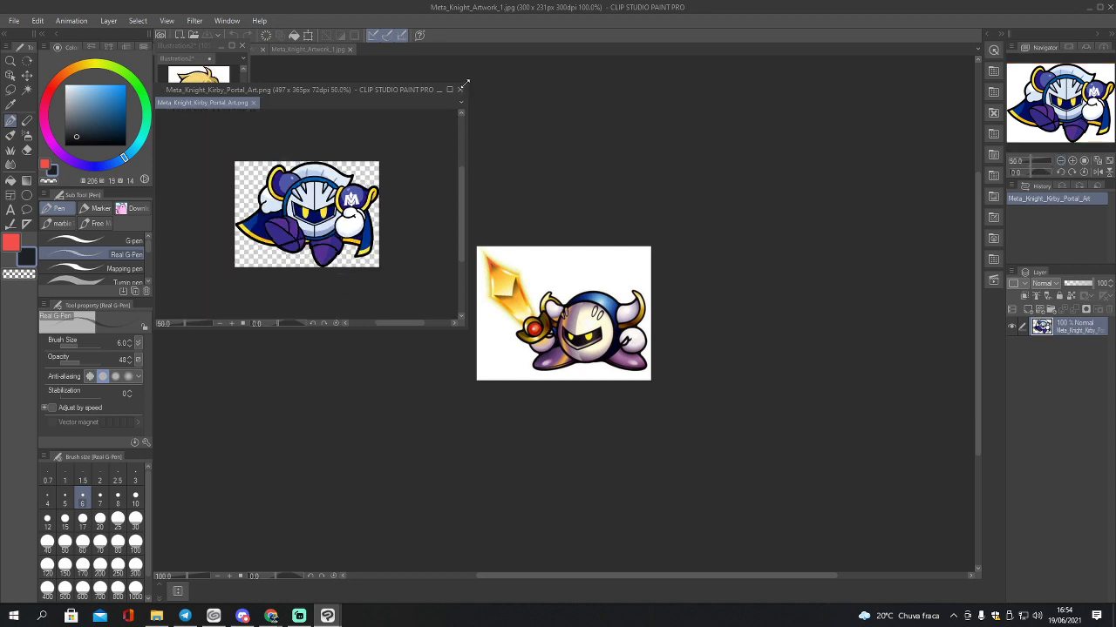
pyautogui.moveTo(465, 84); pyautogui.dragTo(312, 185)
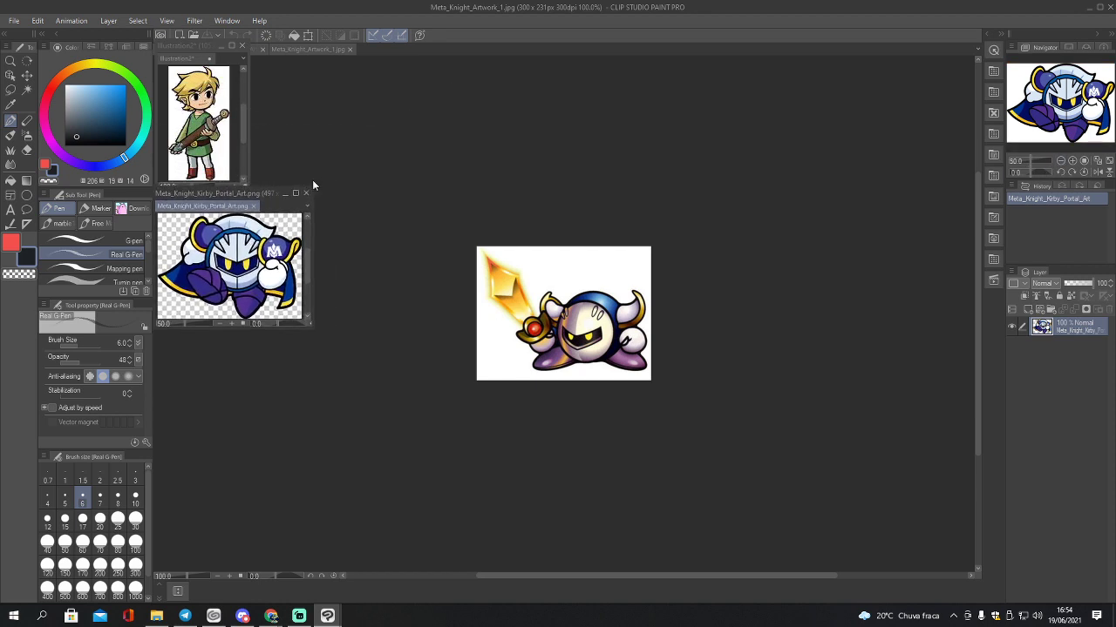
# Step: Float Meta_Knight_Artwork_1.jpg in its own window, shrink it around the image, and place it below the other Meta Knight reference
pyautogui.moveTo(319, 47); pyautogui.dragTo(462, 148)
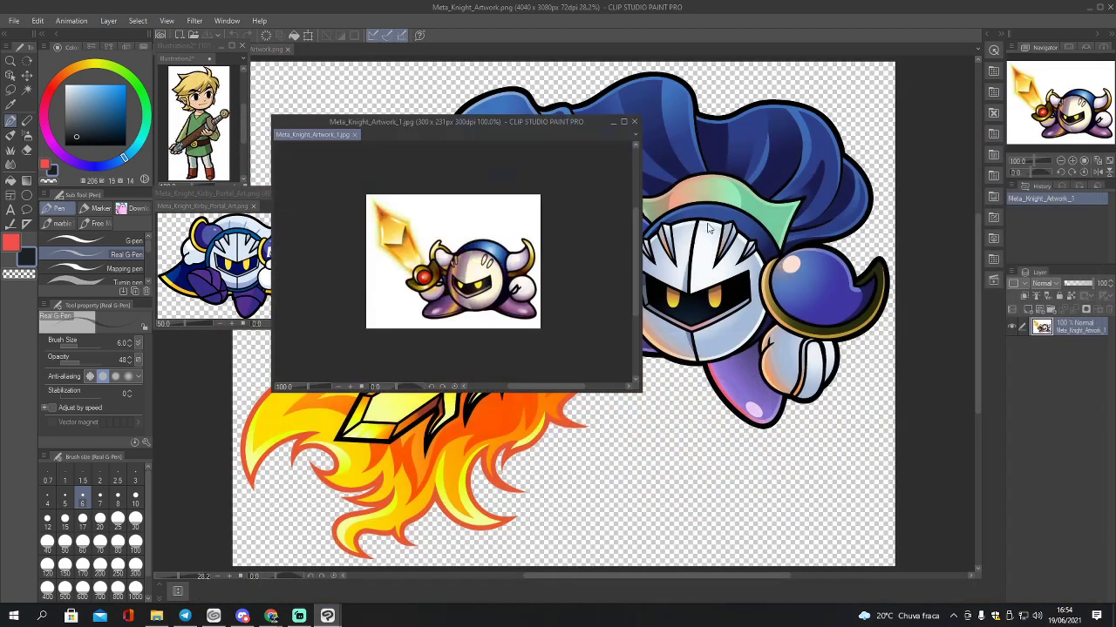
pyautogui.moveTo(641, 116); pyautogui.dragTo(485, 238)
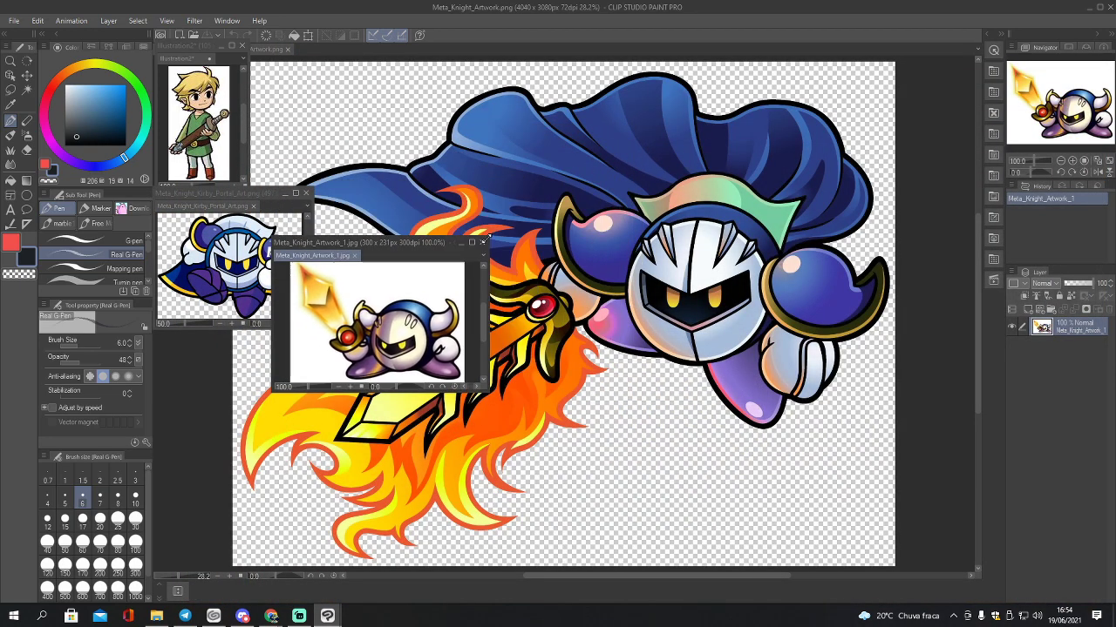
pyautogui.moveTo(394, 240); pyautogui.dragTo(272, 326)
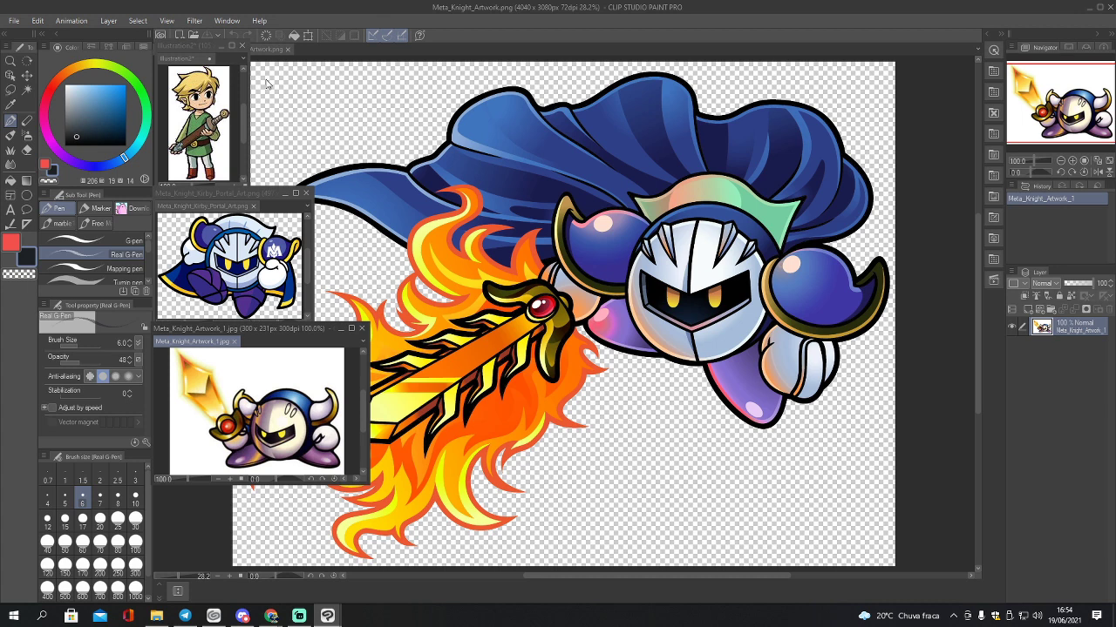
# Step: Close the green-tunic character reference without saving it and return to the Stream 02 canvas
pyautogui.click(243, 49)
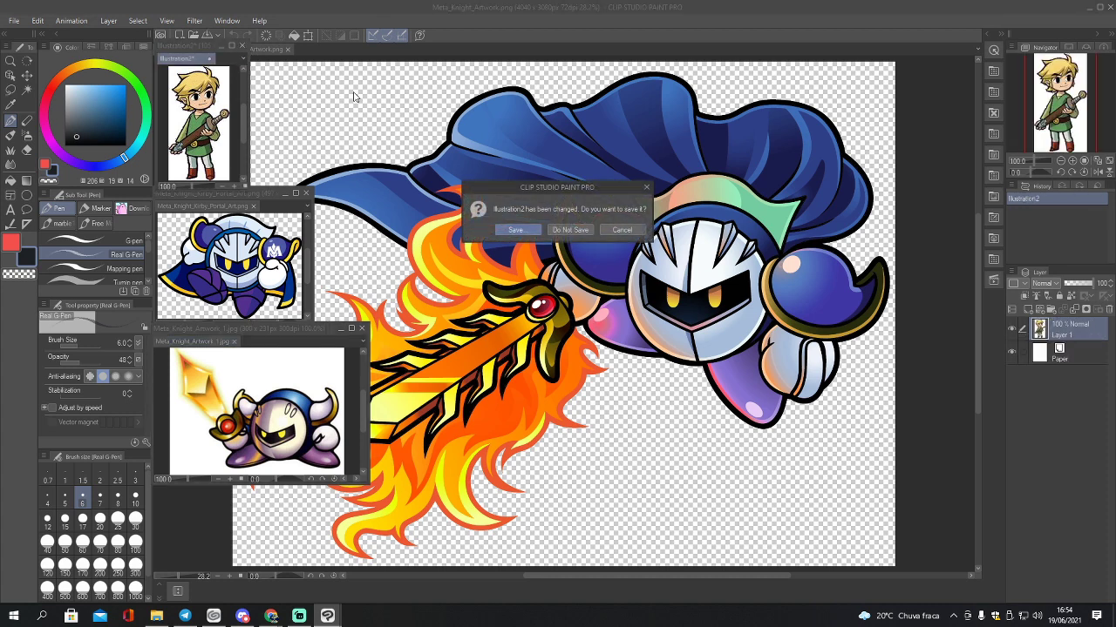
pyautogui.click(577, 228)
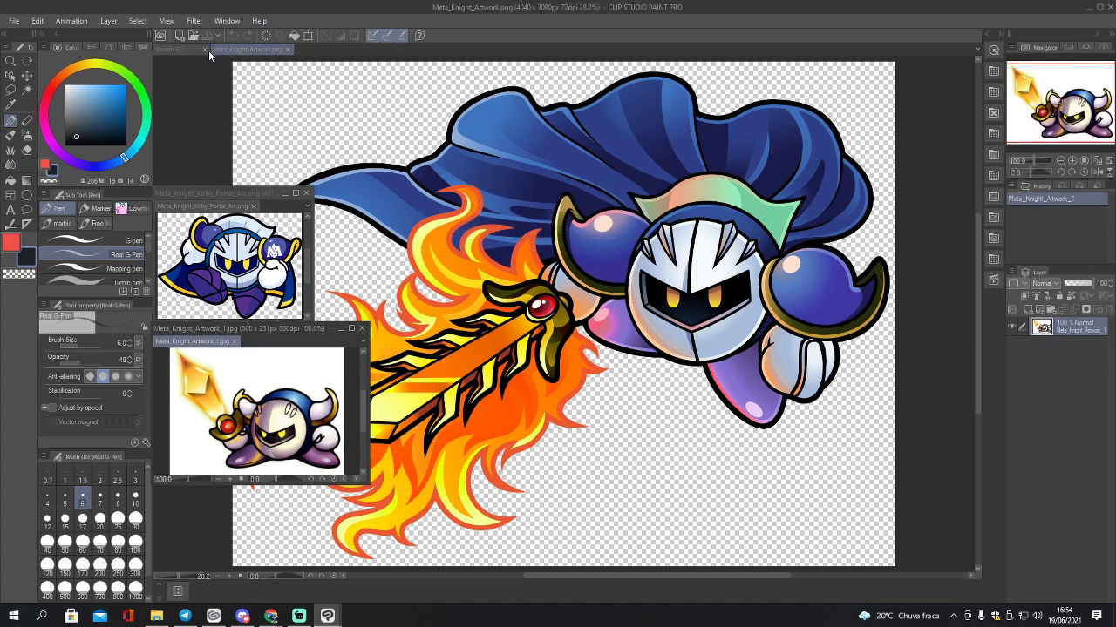
pyautogui.click(170, 49)
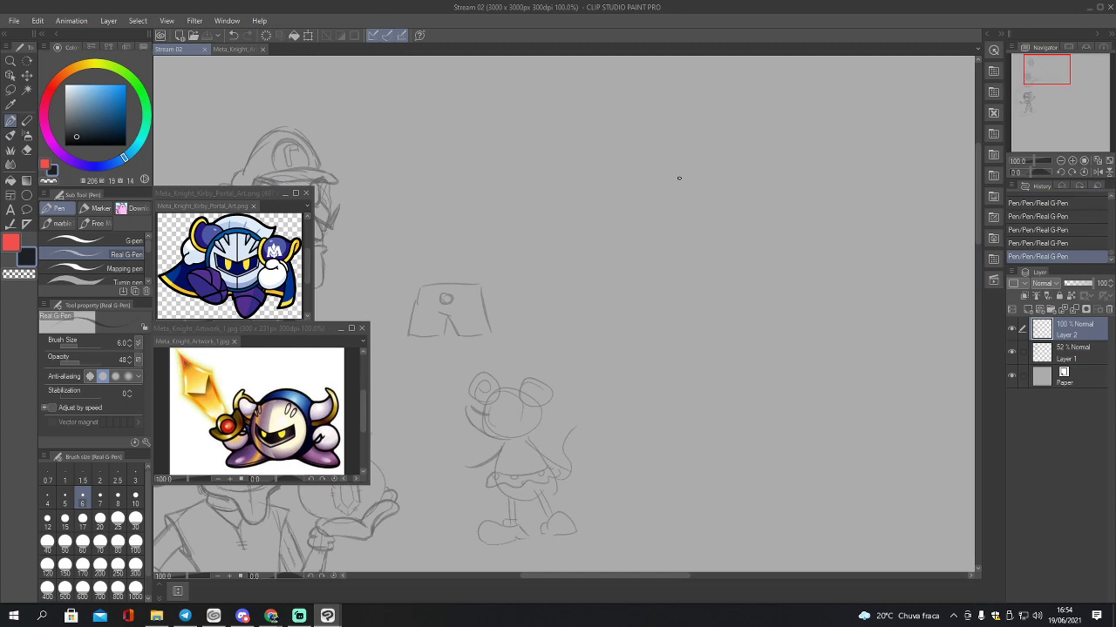
# Step: Sketch a large circle for Meta Knight's body in the empty area to the upper right of the shorts sketch
pyautogui.moveTo(671, 169)
pyautogui.mouseDown()
pyautogui.moveTo(650, 217)
pyautogui.moveTo(687, 258)
pyautogui.moveTo(669, 170)
pyautogui.moveTo(734, 166)
pyautogui.moveTo(763, 209)
pyautogui.mouseUp()
pyautogui.moveTo(660, 235)
pyautogui.mouseDown()
pyautogui.moveTo(721, 256)
pyautogui.moveTo(768, 235)
pyautogui.mouseUp()
pyautogui.moveTo(730, 159)
pyautogui.mouseDown()
pyautogui.moveTo(759, 190)
pyautogui.moveTo(762, 224)
pyautogui.moveTo(711, 265)
pyautogui.moveTo(663, 182)
pyautogui.moveTo(670, 167)
pyautogui.moveTo(651, 192)
pyautogui.moveTo(661, 251)
pyautogui.moveTo(648, 232)
pyautogui.moveTo(703, 266)
pyautogui.moveTo(679, 265)
pyautogui.moveTo(651, 209)
pyautogui.moveTo(708, 163)
pyautogui.moveTo(754, 191)
pyautogui.moveTo(734, 267)
pyautogui.mouseUp()
pyautogui.moveTo(655, 248)
pyautogui.mouseDown()
pyautogui.moveTo(727, 270)
pyautogui.moveTo(746, 258)
pyautogui.mouseUp()
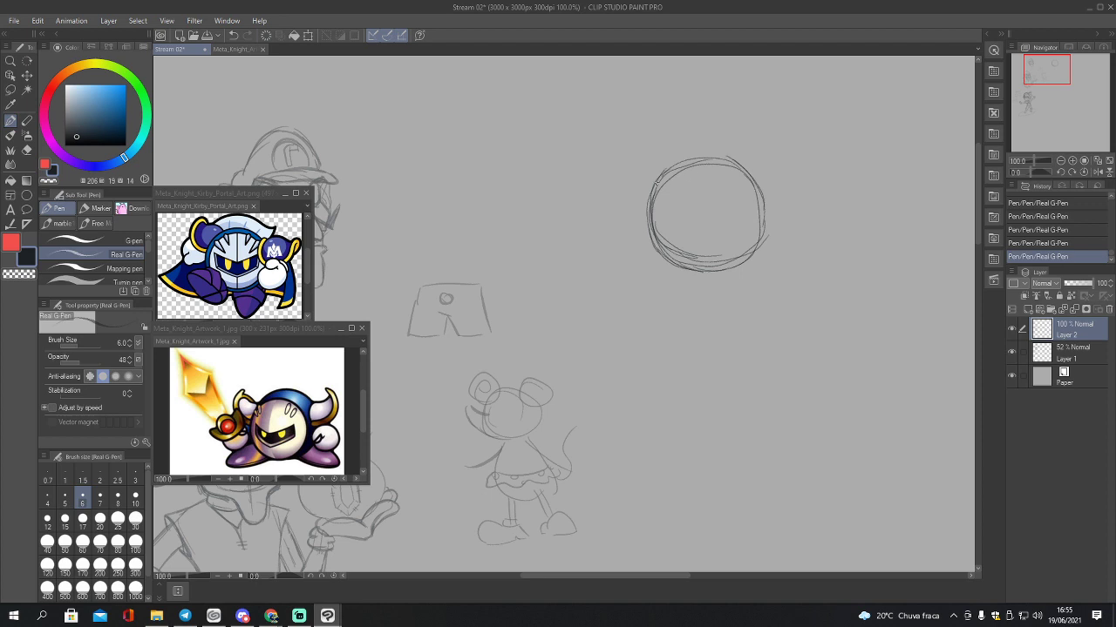
pyautogui.moveTo(655, 184)
pyautogui.mouseDown()
pyautogui.moveTo(710, 155)
pyautogui.moveTo(739, 160)
pyautogui.moveTo(764, 204)
pyautogui.moveTo(745, 253)
pyautogui.mouseUp()
# Step: Try a smaller circle below the body circle and a loose stroke beside it, and undo both
pyautogui.press('e')
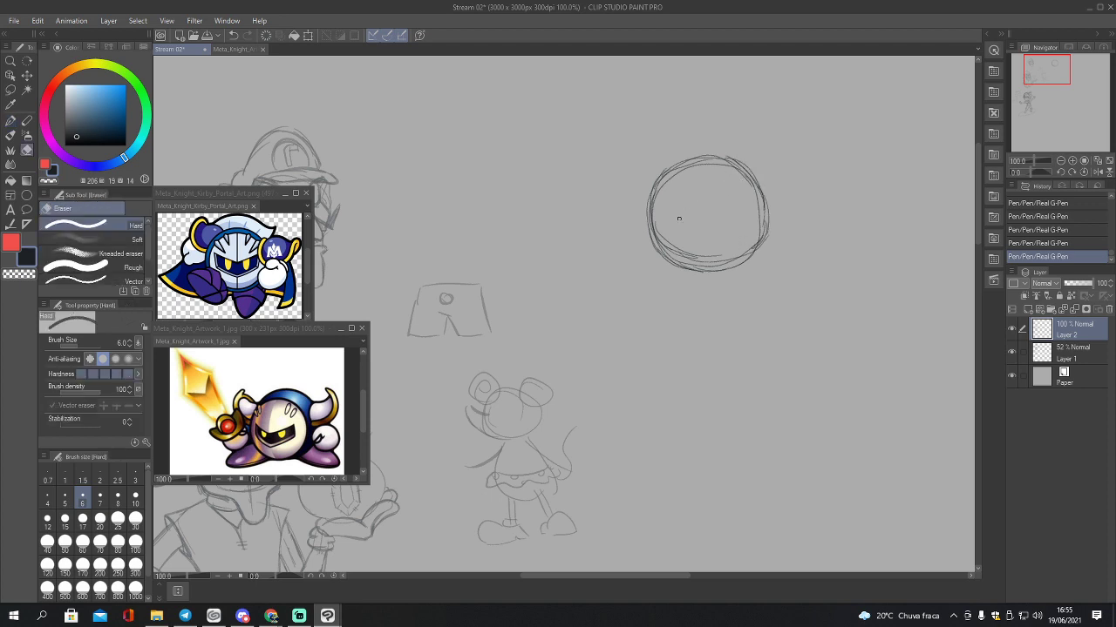
pyautogui.press(']')
pyautogui.press(']')
pyautogui.press(']')
pyautogui.press(']')
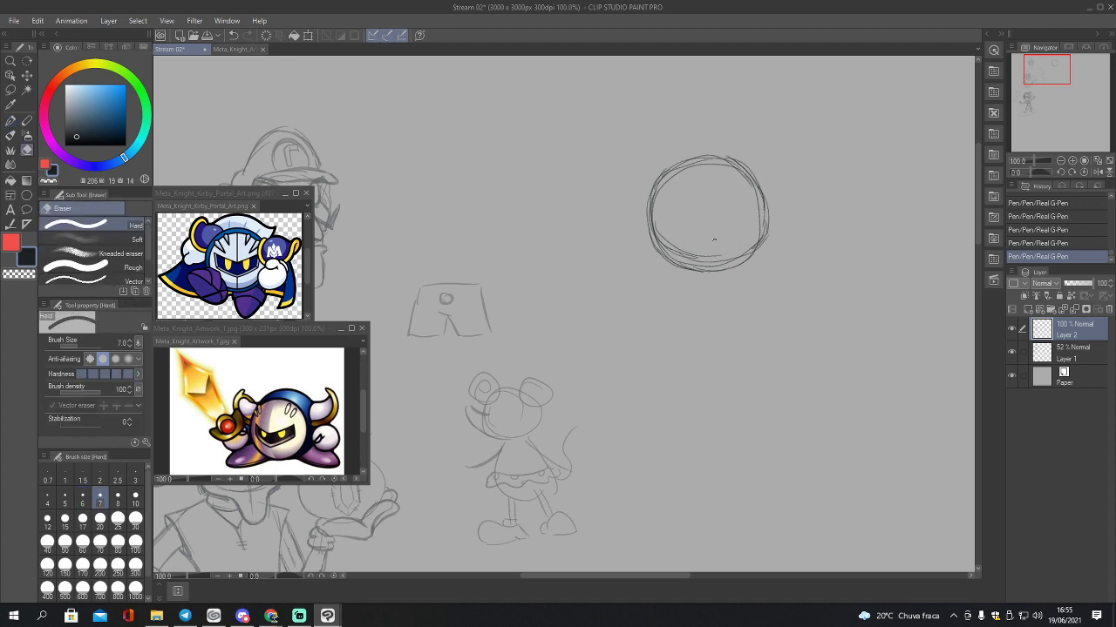
pyautogui.press('p')
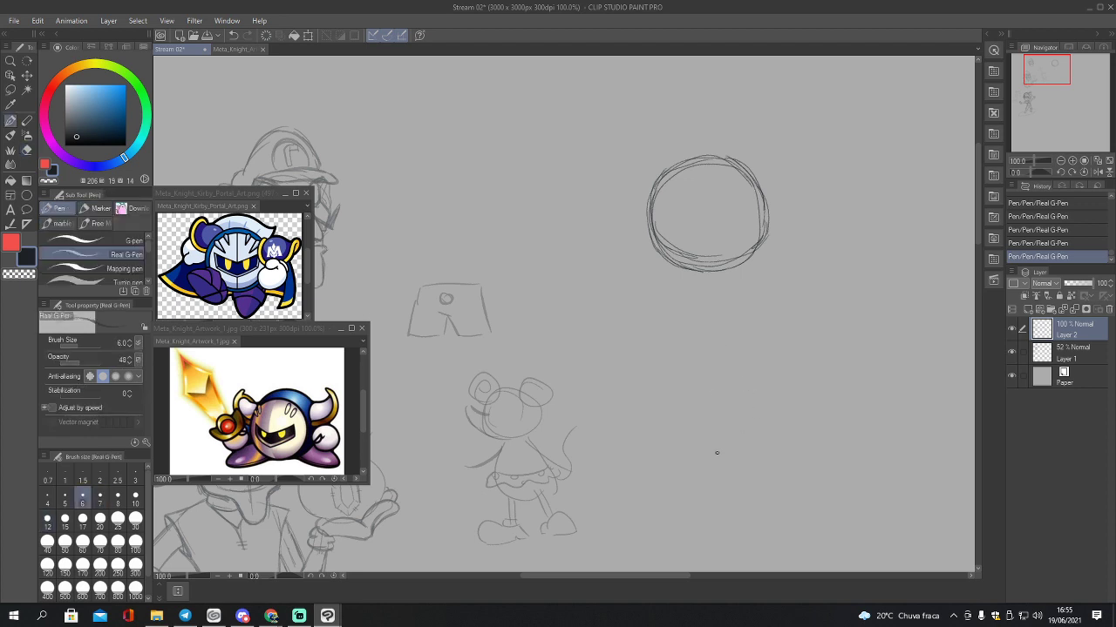
pyautogui.moveTo(734, 383)
pyautogui.mouseDown()
pyautogui.moveTo(774, 429)
pyautogui.moveTo(759, 384)
pyautogui.moveTo(723, 388)
pyautogui.mouseUp()
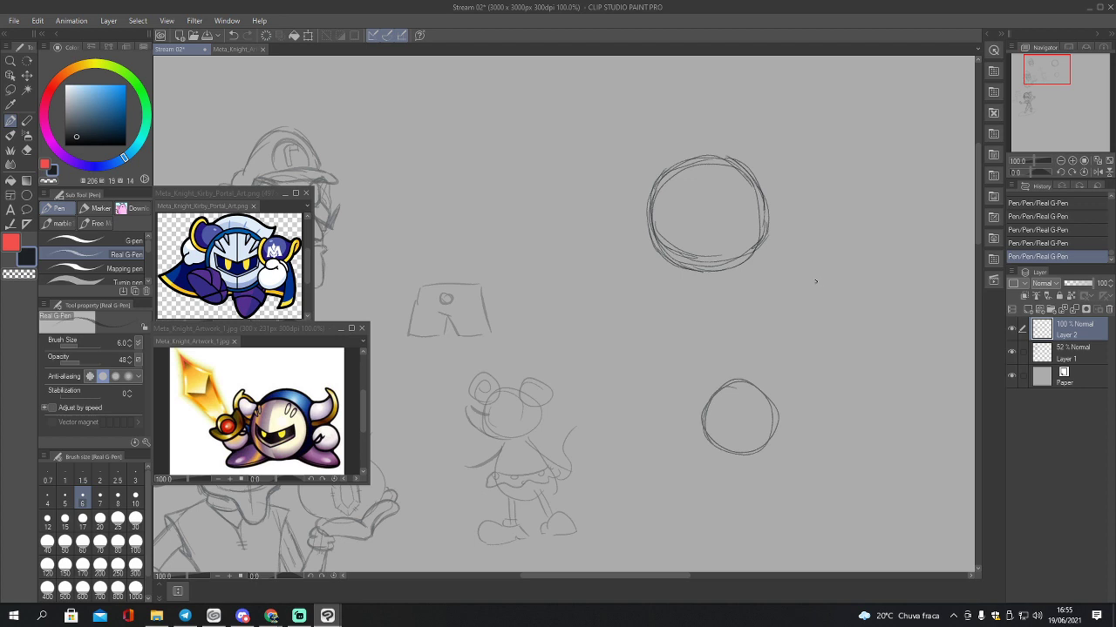
pyautogui.moveTo(800, 292)
pyautogui.mouseDown()
pyautogui.moveTo(847, 390)
pyautogui.moveTo(920, 297)
pyautogui.moveTo(790, 316)
pyautogui.moveTo(838, 389)
pyautogui.moveTo(924, 331)
pyautogui.moveTo(906, 280)
pyautogui.mouseUp()
pyautogui.hotkey('ctrl', 'z')
pyautogui.hotkey('ctrl', 'z')
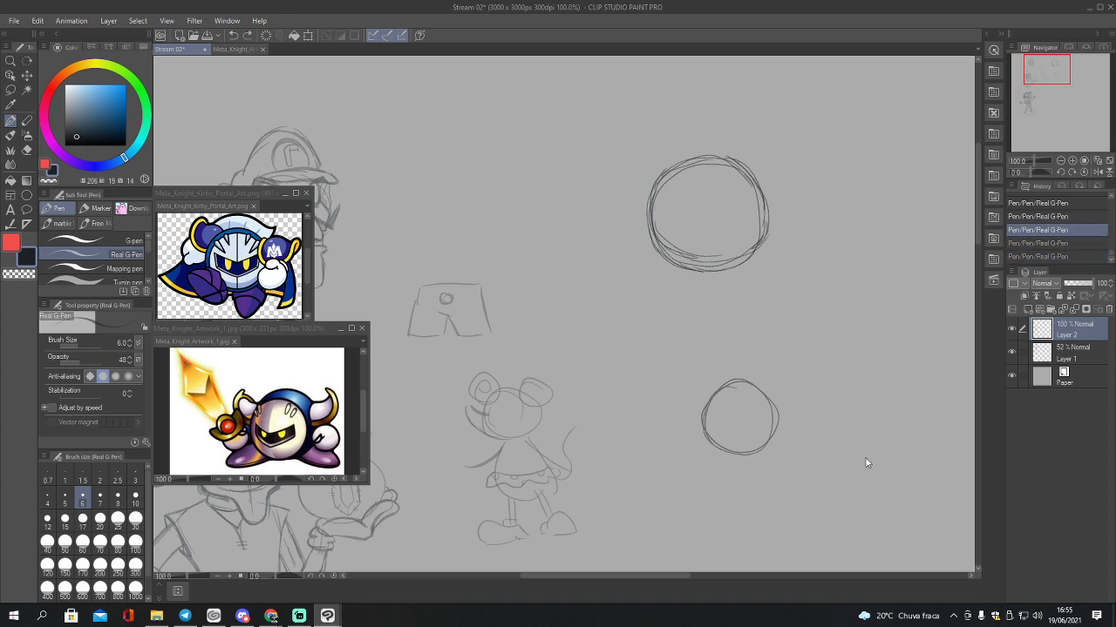
pyautogui.hotkey('ctrl', 'z')
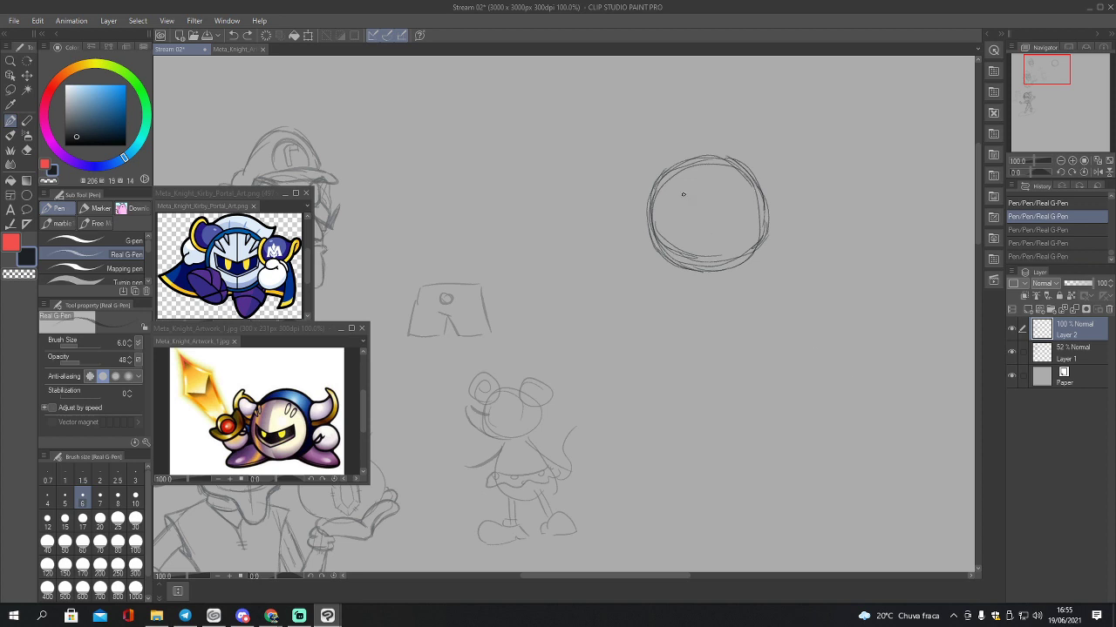
# Step: Enlarge the hard eraser to size 40 and erase the extra inner lines of the body circle
pyautogui.press('e')
pyautogui.moveTo(673, 187)
pyautogui.mouseDown()
pyautogui.moveTo(672, 230)
pyautogui.moveTo(663, 206)
pyautogui.moveTo(660, 229)
pyautogui.moveTo(689, 253)
pyautogui.moveTo(738, 250)
pyautogui.moveTo(726, 251)
pyautogui.moveTo(752, 218)
pyautogui.mouseUp()
pyautogui.press(']')
pyautogui.press(']')
pyautogui.press(']')
pyautogui.press(']')
pyautogui.press(']')
pyautogui.press(']')
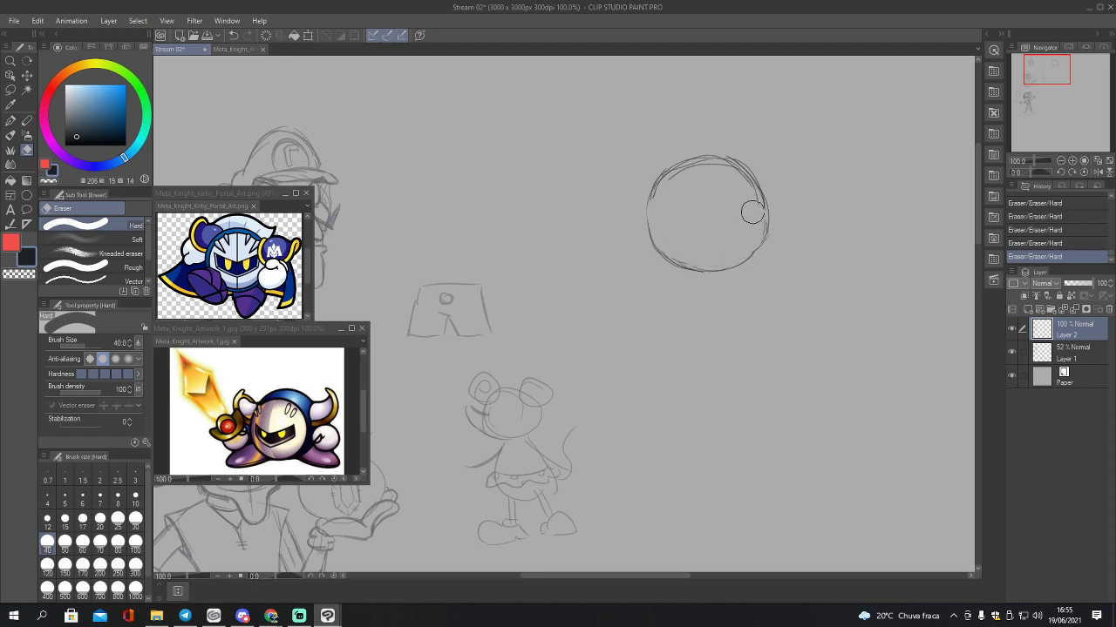
pyautogui.moveTo(694, 177)
pyautogui.mouseDown()
pyautogui.moveTo(735, 179)
pyautogui.moveTo(746, 256)
pyautogui.mouseUp()
# Step: Draw the mask's round outline inside the right side of the body circle and its angular V-shaped visor opening
pyautogui.press('p')
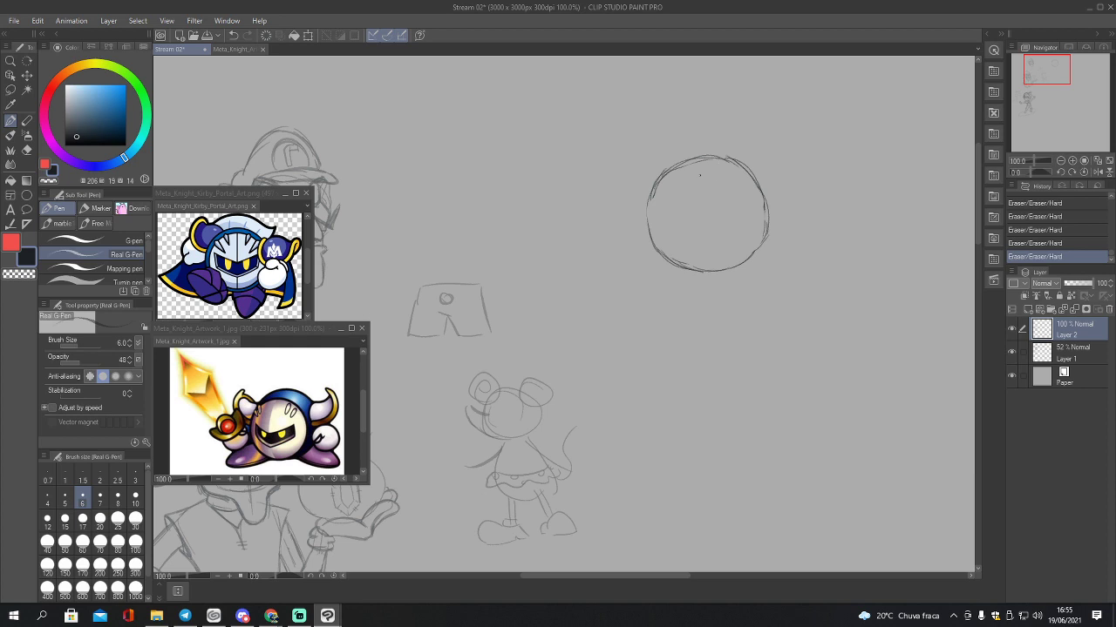
pyautogui.moveTo(710, 161)
pyautogui.mouseDown()
pyautogui.moveTo(677, 218)
pyautogui.moveTo(704, 248)
pyautogui.moveTo(692, 244)
pyautogui.moveTo(723, 255)
pyautogui.moveTo(679, 218)
pyautogui.moveTo(700, 168)
pyautogui.moveTo(767, 224)
pyautogui.moveTo(743, 250)
pyautogui.moveTo(707, 241)
pyautogui.moveTo(744, 252)
pyautogui.moveTo(762, 237)
pyautogui.moveTo(683, 234)
pyautogui.moveTo(734, 168)
pyautogui.moveTo(718, 162)
pyautogui.moveTo(701, 173)
pyautogui.moveTo(744, 164)
pyautogui.moveTo(730, 163)
pyautogui.moveTo(766, 195)
pyautogui.moveTo(767, 244)
pyautogui.mouseUp()
pyautogui.moveTo(769, 237); pyautogui.dragTo(769, 208)
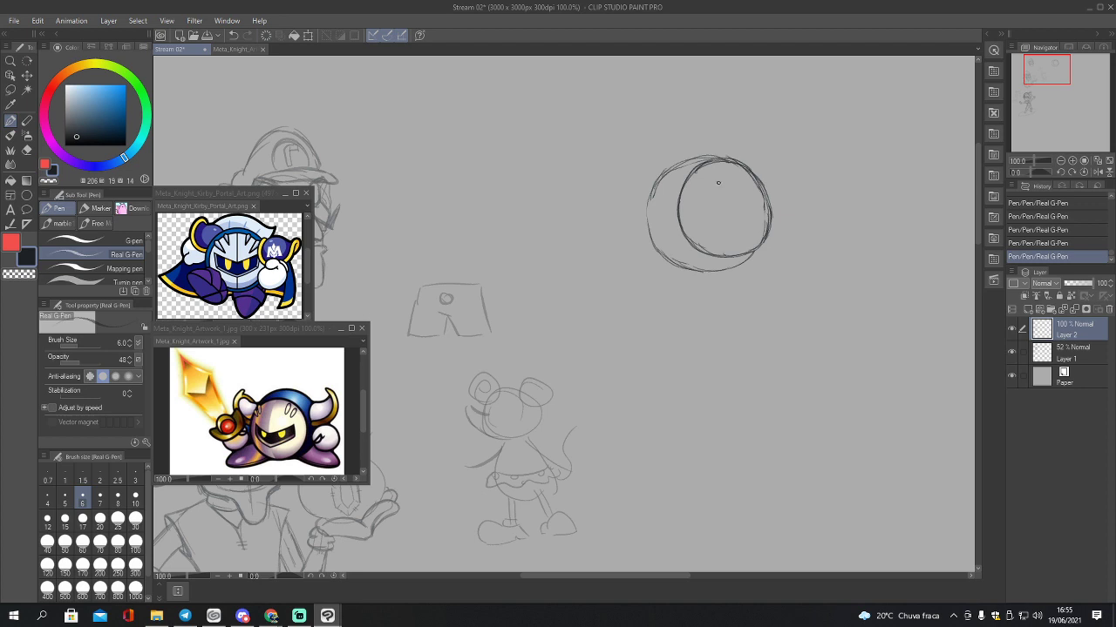
pyautogui.moveTo(727, 168); pyautogui.dragTo(742, 190)
pyautogui.moveTo(697, 198); pyautogui.dragTo(747, 204)
pyautogui.moveTo(721, 159); pyautogui.dragTo(751, 201)
pyautogui.moveTo(698, 200)
pyautogui.mouseDown()
pyautogui.moveTo(706, 221)
pyautogui.moveTo(755, 225)
pyautogui.moveTo(764, 200)
pyautogui.moveTo(751, 221)
pyautogui.mouseUp()
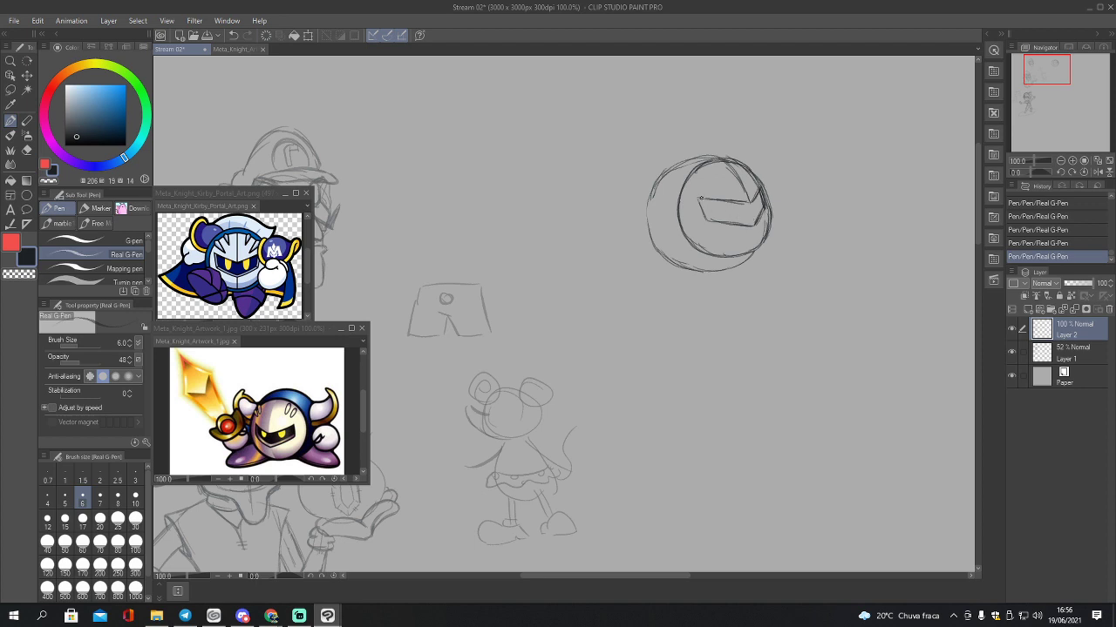
pyautogui.moveTo(698, 197); pyautogui.dragTo(751, 205)
# Step: Add the slits and small points at the top of the mask and draw the eyes inside the visor
pyautogui.moveTo(733, 167); pyautogui.dragTo(740, 179)
pyautogui.moveTo(701, 160)
pyautogui.mouseDown()
pyautogui.moveTo(716, 187)
pyautogui.moveTo(685, 167)
pyautogui.mouseUp()
pyautogui.moveTo(746, 172); pyautogui.dragTo(744, 163)
pyautogui.moveTo(724, 203)
pyautogui.mouseDown()
pyautogui.moveTo(737, 204)
pyautogui.moveTo(727, 211)
pyautogui.moveTo(724, 203)
pyautogui.moveTo(758, 201)
pyautogui.mouseUp()
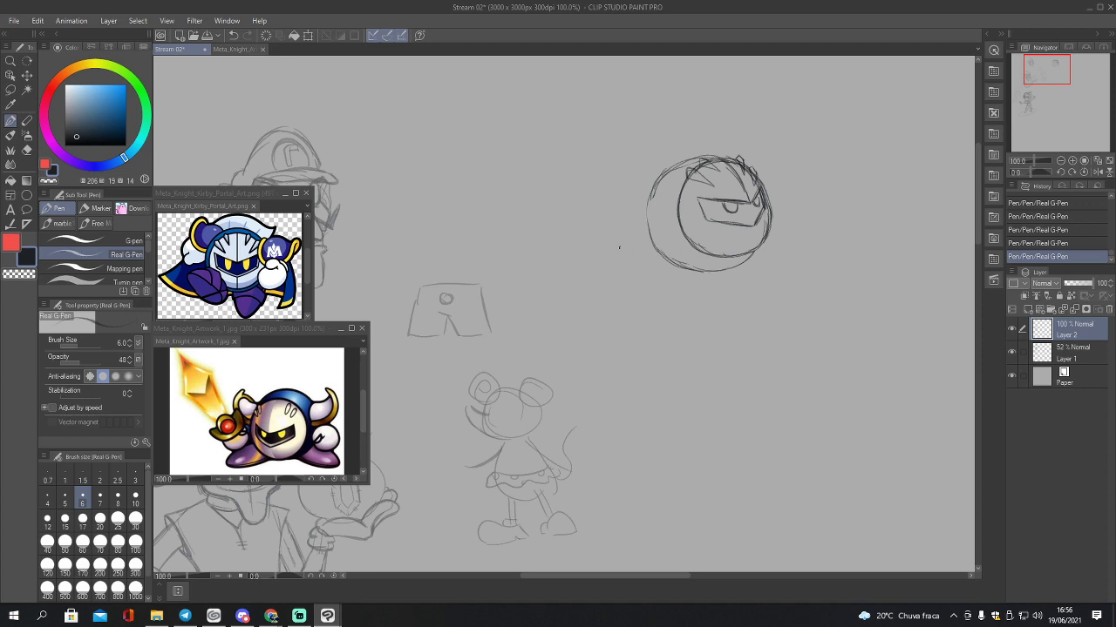
# Step: Sketch a round hand at the body's lower left and a circle for the far side at its upper right
pyautogui.moveTo(620, 253)
pyautogui.mouseDown()
pyautogui.moveTo(645, 225)
pyautogui.moveTo(620, 262)
pyautogui.moveTo(650, 265)
pyautogui.moveTo(620, 251)
pyautogui.mouseUp()
pyautogui.moveTo(758, 167)
pyautogui.mouseDown()
pyautogui.moveTo(783, 161)
pyautogui.moveTo(791, 187)
pyautogui.moveTo(772, 207)
pyautogui.mouseUp()
pyautogui.moveTo(759, 162); pyautogui.dragTo(767, 170)
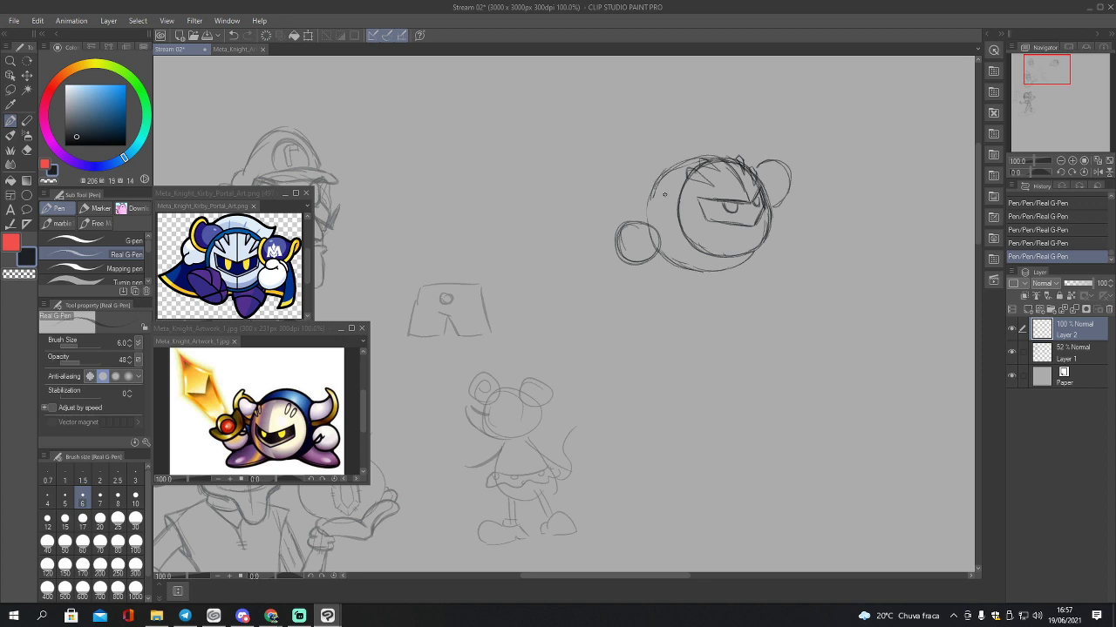
# Step: Draw the near shoulder pad above the left hand, with a curved horn-like tip and a thick lower rim
pyautogui.moveTo(670, 202); pyautogui.dragTo(644, 189)
pyautogui.moveTo(615, 203); pyautogui.dragTo(609, 204)
pyautogui.moveTo(610, 202)
pyautogui.mouseDown()
pyautogui.moveTo(666, 223)
pyautogui.moveTo(650, 203)
pyautogui.moveTo(673, 204)
pyautogui.moveTo(667, 193)
pyautogui.moveTo(664, 223)
pyautogui.mouseUp()
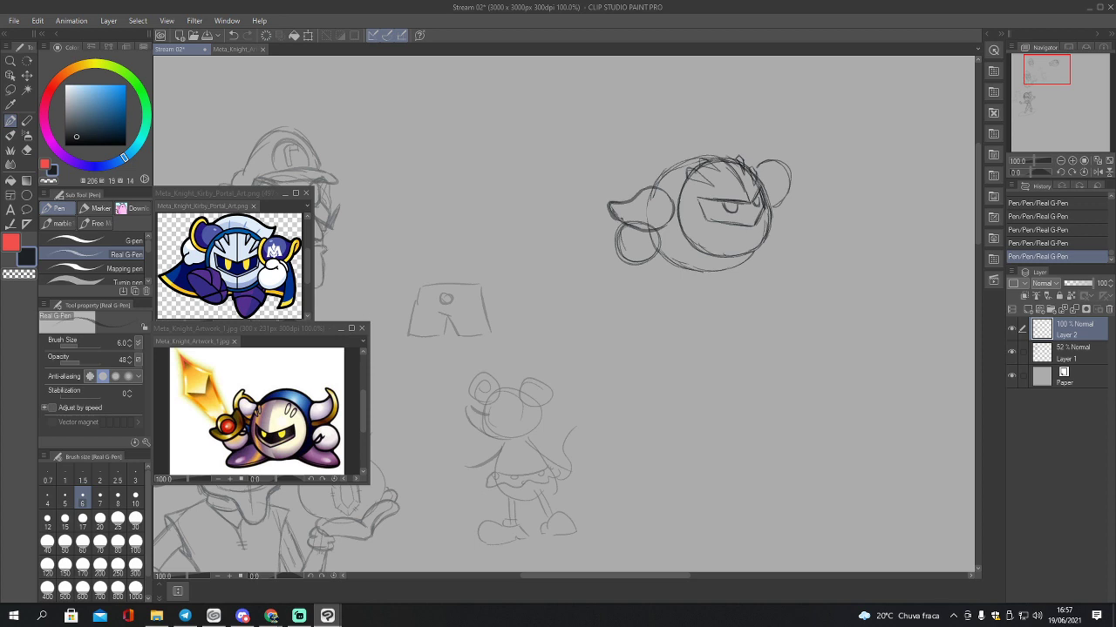
pyautogui.moveTo(621, 219)
pyautogui.mouseDown()
pyautogui.moveTo(641, 229)
pyautogui.moveTo(612, 207)
pyautogui.moveTo(664, 215)
pyautogui.moveTo(670, 202)
pyautogui.moveTo(656, 223)
pyautogui.mouseUp()
# Step: Reduce the hard eraser to size 15, then 7, and clean up stray lines around the shoulder pad's tip and rim
pyautogui.press('e')
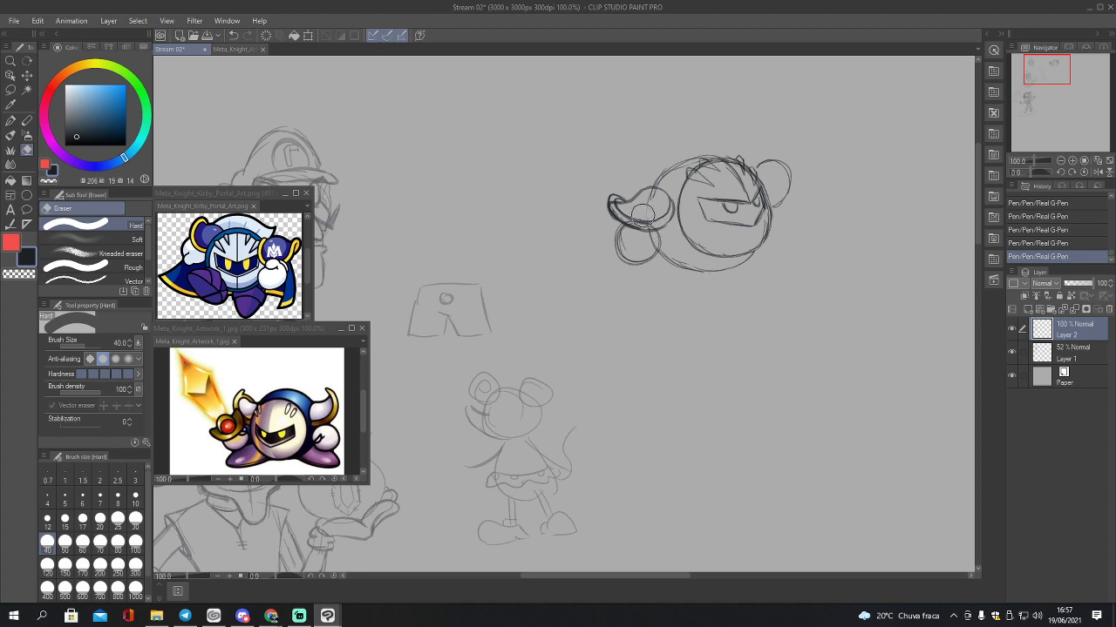
pyautogui.press('[')
pyautogui.press('[')
pyautogui.press('[')
pyautogui.press('[')
pyautogui.press('[')
pyautogui.press('[')
pyautogui.press('[')
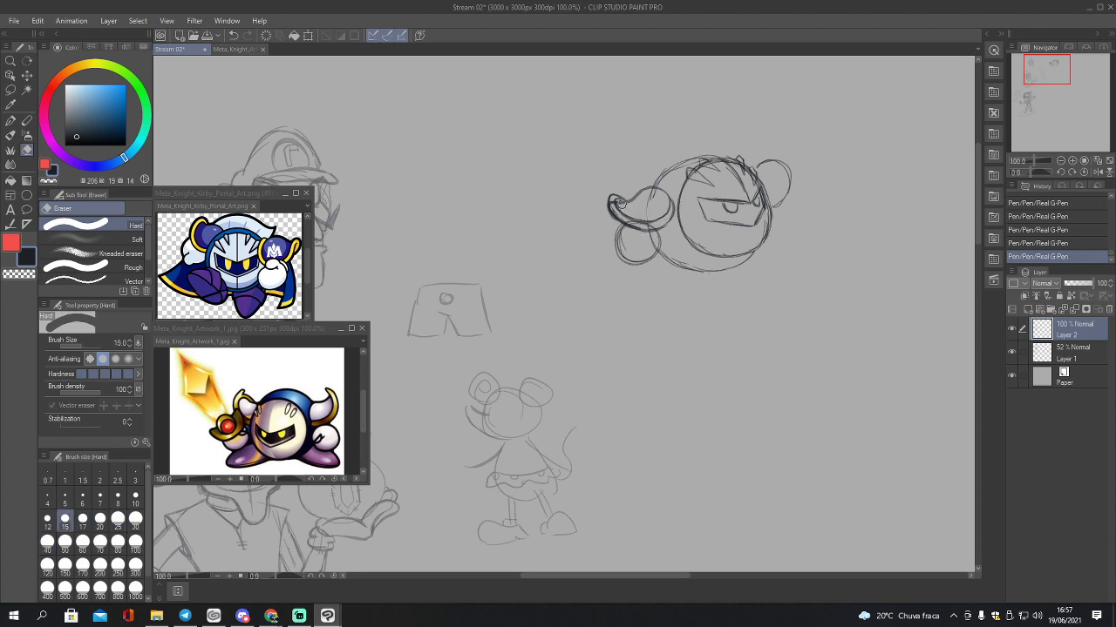
pyautogui.click(621, 204)
pyautogui.click(622, 204)
pyautogui.press('[')
pyautogui.press('[')
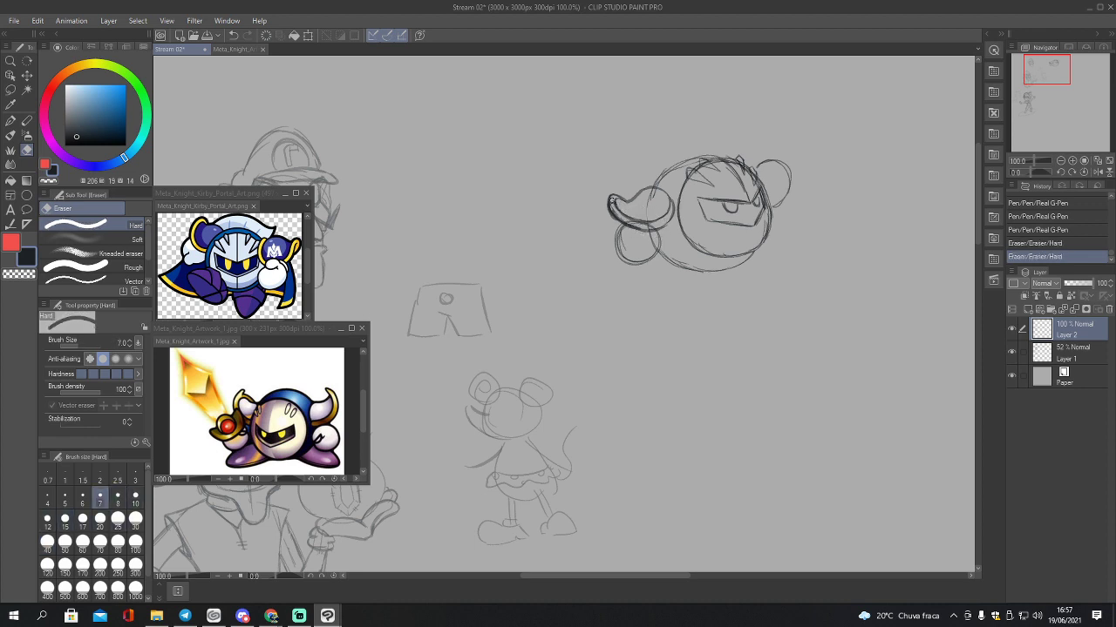
pyautogui.click(611, 204)
pyautogui.click(612, 204)
pyautogui.click(611, 205)
pyautogui.click(626, 222)
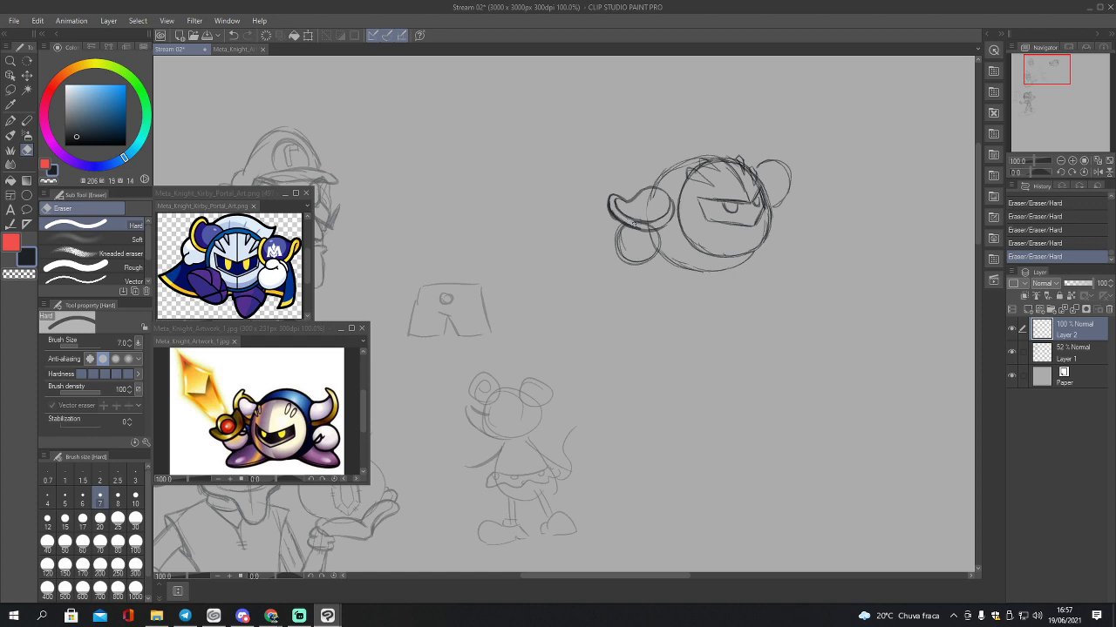
# Step: Darken the near hand and shoulder pad outlines with the Real G-Pen and sketch a pointed collar sweeping over the head
pyautogui.press('p')
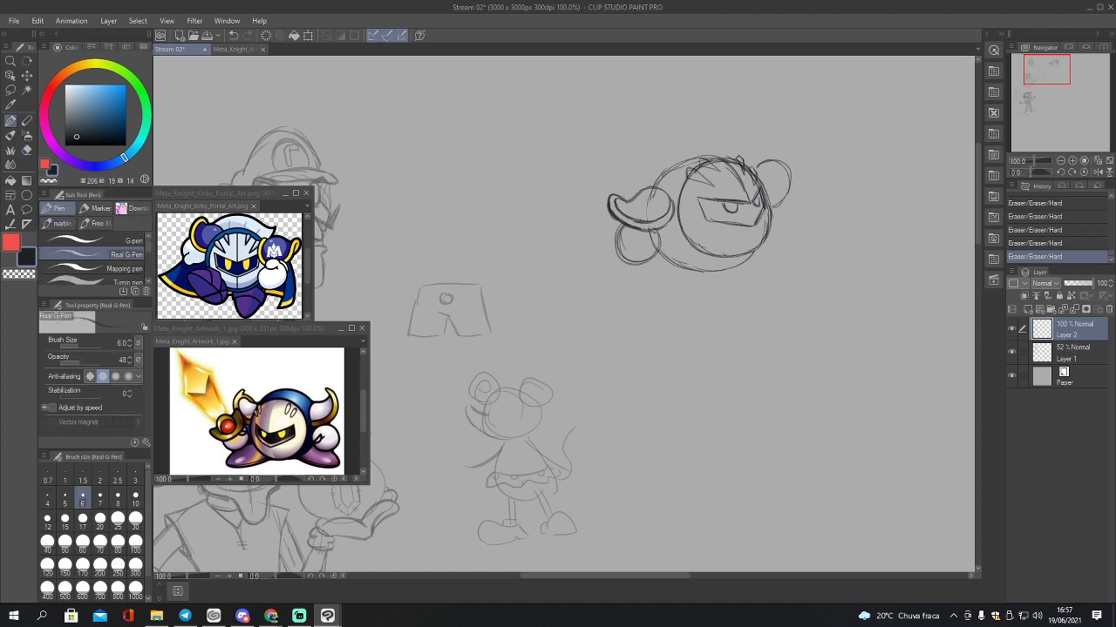
pyautogui.moveTo(653, 230)
pyautogui.mouseDown()
pyautogui.moveTo(656, 257)
pyautogui.moveTo(634, 263)
pyautogui.moveTo(615, 251)
pyautogui.moveTo(616, 233)
pyautogui.mouseUp()
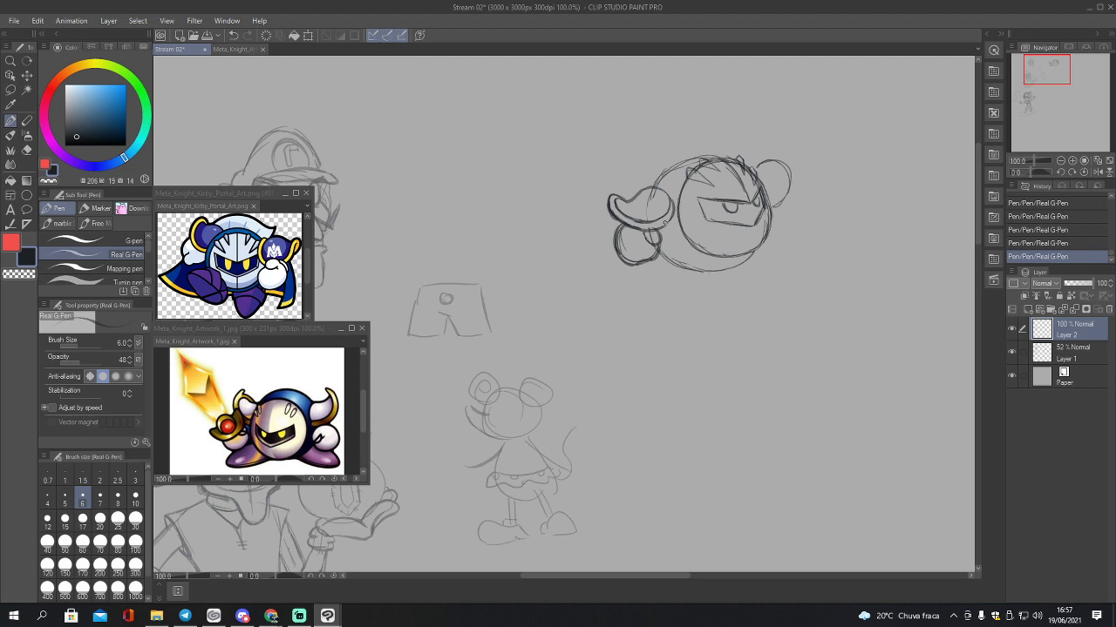
pyautogui.moveTo(633, 199)
pyautogui.mouseDown()
pyautogui.moveTo(619, 202)
pyautogui.moveTo(646, 190)
pyautogui.moveTo(670, 198)
pyautogui.mouseUp()
pyautogui.moveTo(621, 228)
pyautogui.mouseDown()
pyautogui.moveTo(616, 244)
pyautogui.moveTo(652, 265)
pyautogui.moveTo(619, 253)
pyautogui.moveTo(619, 223)
pyautogui.mouseUp()
pyautogui.moveTo(624, 173)
pyautogui.mouseDown()
pyautogui.moveTo(682, 146)
pyautogui.moveTo(672, 144)
pyautogui.moveTo(748, 162)
pyautogui.mouseUp()
pyautogui.moveTo(660, 154)
pyautogui.mouseDown()
pyautogui.moveTo(620, 177)
pyautogui.moveTo(625, 186)
pyautogui.moveTo(637, 191)
pyautogui.moveTo(621, 172)
pyautogui.moveTo(704, 134)
pyautogui.moveTo(749, 140)
pyautogui.moveTo(752, 166)
pyautogui.moveTo(751, 149)
pyautogui.mouseUp()
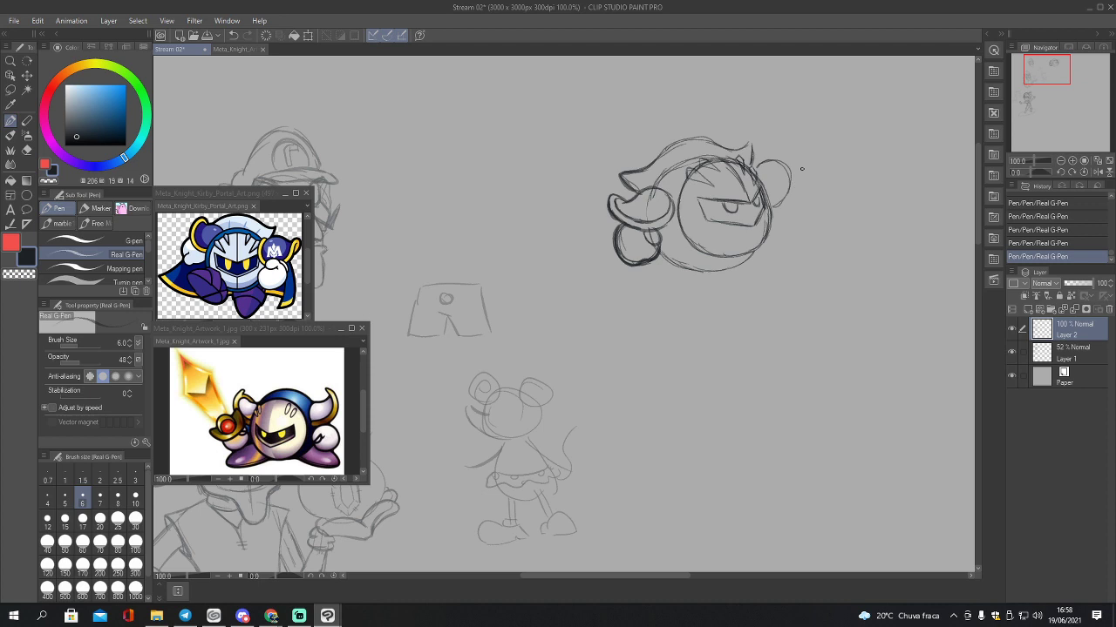
# Step: Erase the circle marking the far side at the body's upper right with the hard eraser
pyautogui.press('e')
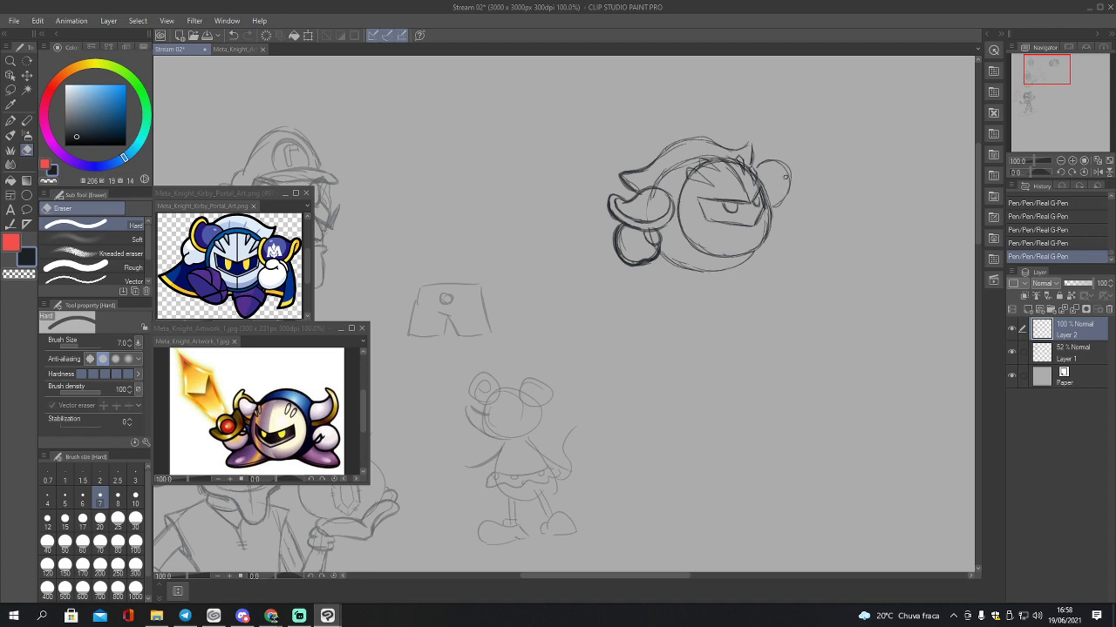
pyautogui.moveTo(759, 164)
pyautogui.mouseDown()
pyautogui.moveTo(782, 165)
pyautogui.moveTo(788, 191)
pyautogui.moveTo(774, 207)
pyautogui.moveTo(789, 166)
pyautogui.moveTo(779, 186)
pyautogui.moveTo(766, 162)
pyautogui.moveTo(778, 146)
pyautogui.moveTo(812, 153)
pyautogui.moveTo(778, 174)
pyautogui.mouseUp()
pyautogui.press('p')
pyautogui.click(789, 177)
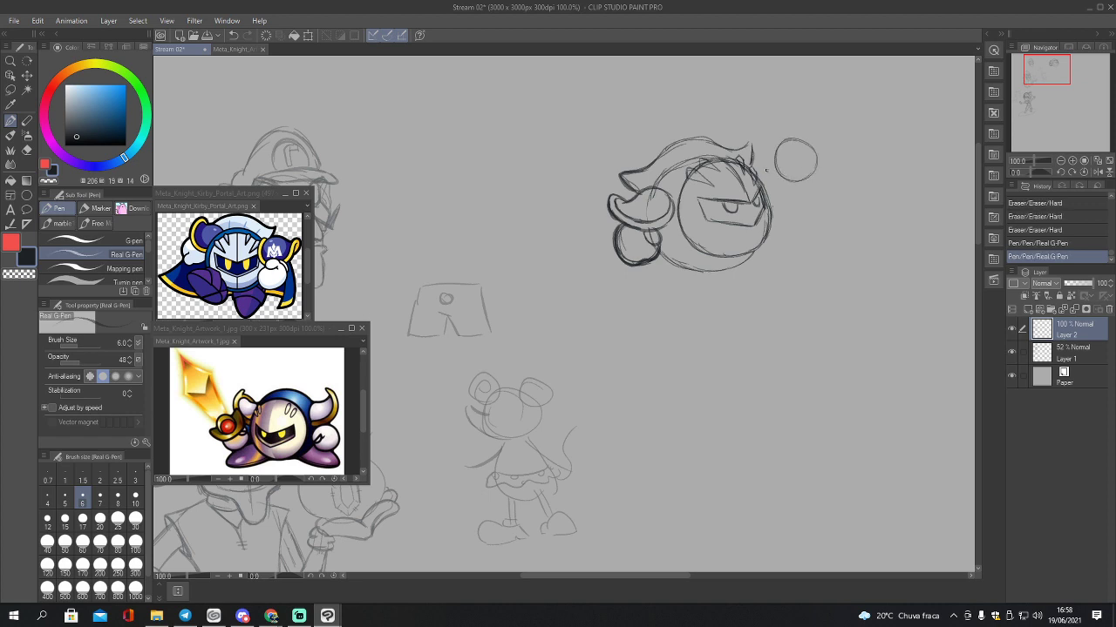
pyautogui.hotkey('ctrl', 'z')
pyautogui.hotkey('ctrl', 'z')
# Step: Draw the raised far hand beside the head, with a curved sword guard and a round gem on it
pyautogui.click(773, 157)
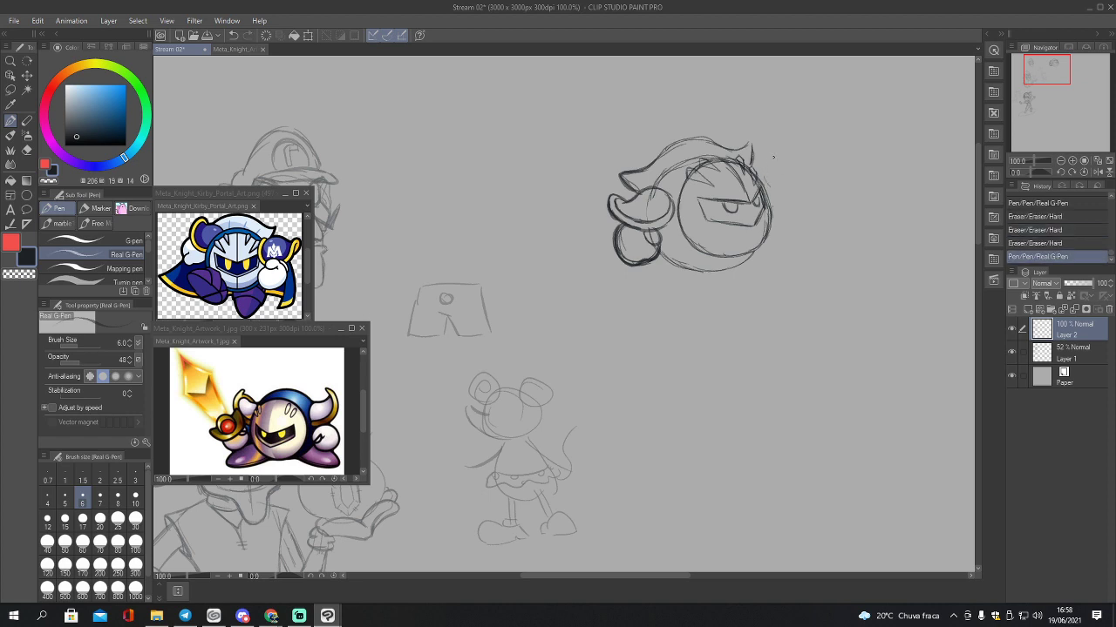
pyautogui.moveTo(764, 161)
pyautogui.mouseDown()
pyautogui.moveTo(790, 194)
pyautogui.moveTo(752, 157)
pyautogui.moveTo(765, 157)
pyautogui.mouseUp()
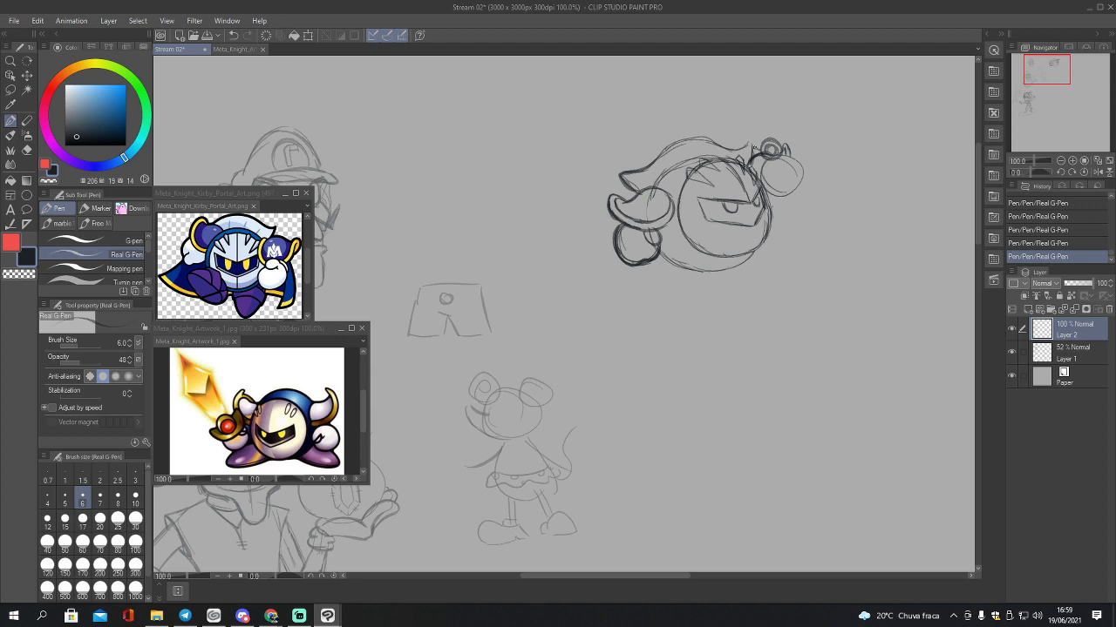
pyautogui.moveTo(782, 162)
pyautogui.mouseDown()
pyautogui.moveTo(787, 138)
pyautogui.moveTo(763, 172)
pyautogui.moveTo(782, 171)
pyautogui.moveTo(790, 155)
pyautogui.moveTo(781, 172)
pyautogui.moveTo(753, 160)
pyautogui.moveTo(787, 154)
pyautogui.mouseUp()
# Step: Lasso the whole Meta Knight sketch, move it lower and further right on the canvas, and deselect it
pyautogui.moveTo(1046, 75); pyautogui.dragTo(1042, 69)
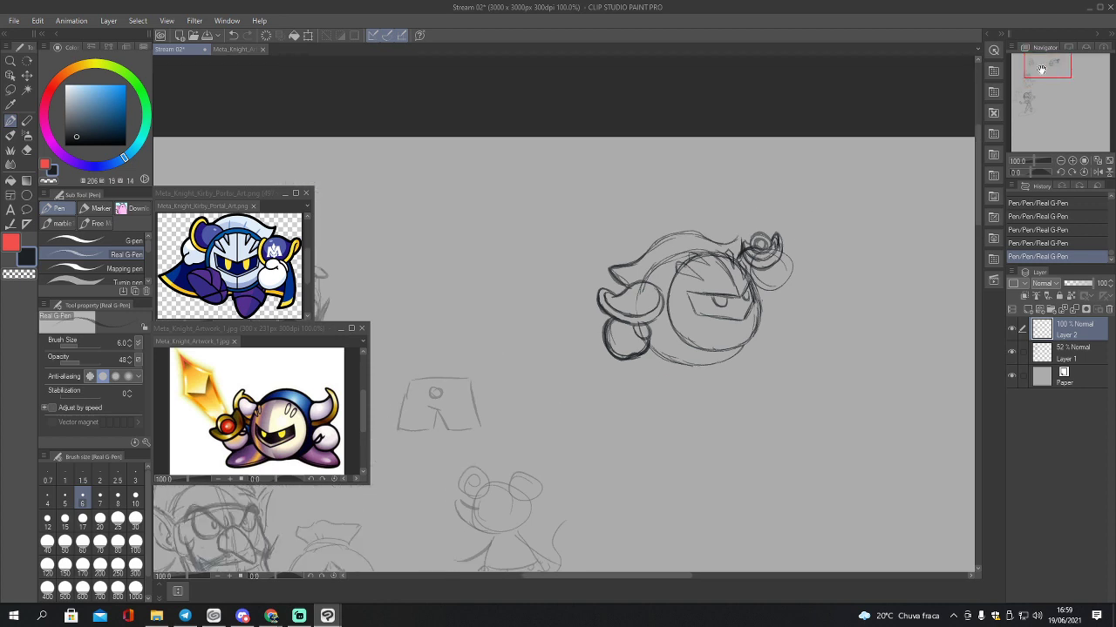
pyautogui.press('m')
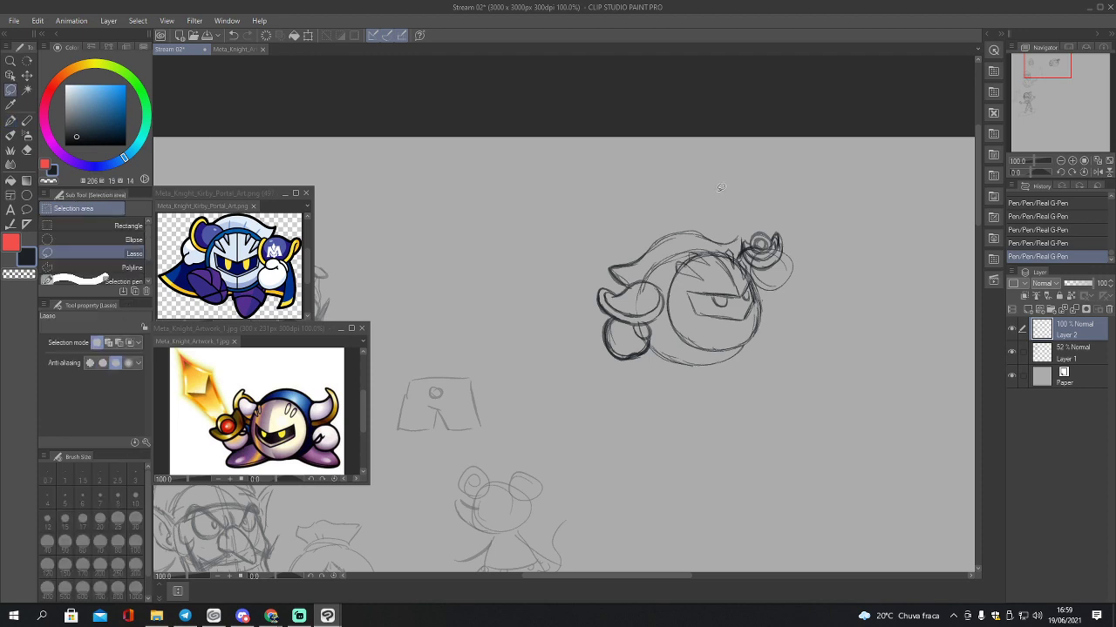
pyautogui.moveTo(721, 186)
pyautogui.mouseDown()
pyautogui.moveTo(654, 413)
pyautogui.moveTo(785, 183)
pyautogui.mouseUp()
pyautogui.press('k')
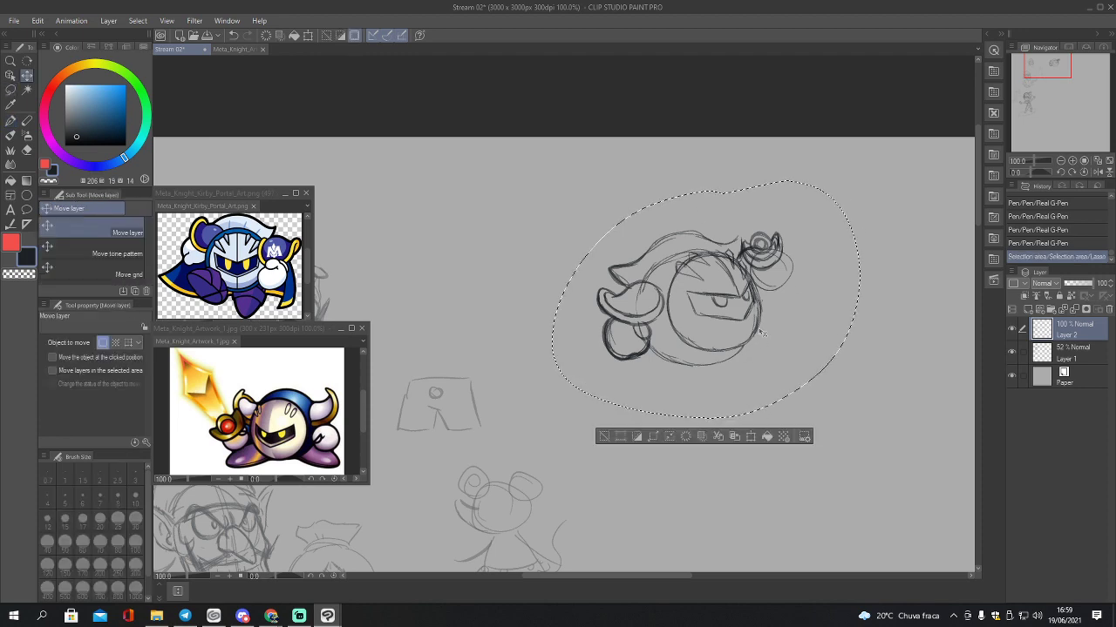
pyautogui.moveTo(758, 333)
pyautogui.mouseDown()
pyautogui.moveTo(832, 385)
pyautogui.moveTo(838, 410)
pyautogui.mouseUp()
pyautogui.hotkey('ctrl', 'd')
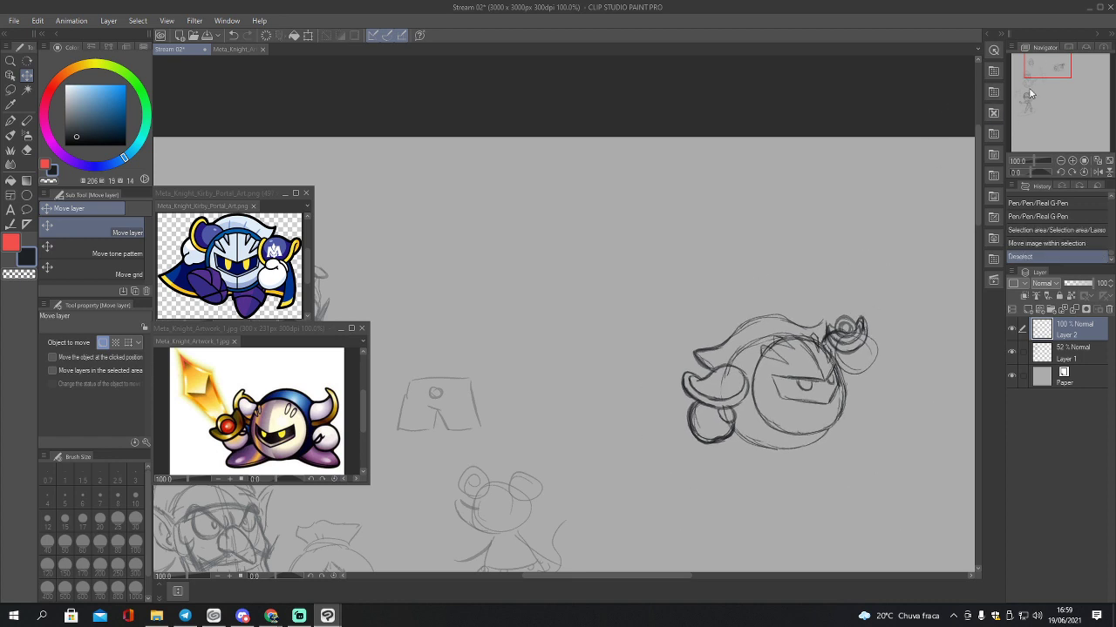
pyautogui.moveTo(1036, 67); pyautogui.dragTo(1045, 68)
pyautogui.press('p')
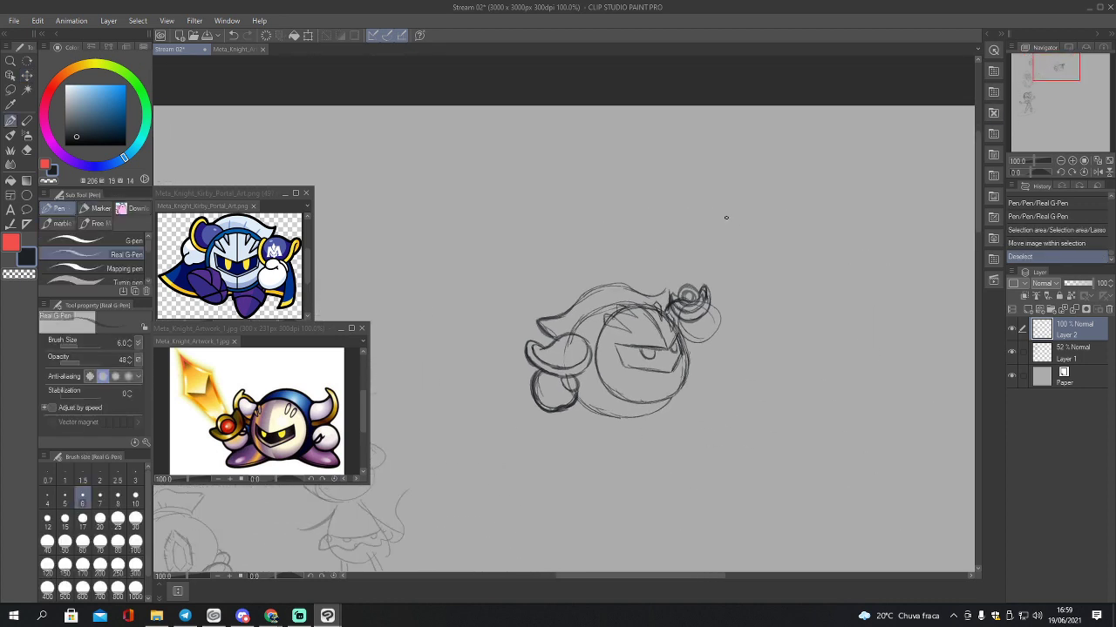
pyautogui.moveTo(680, 285); pyautogui.dragTo(653, 245)
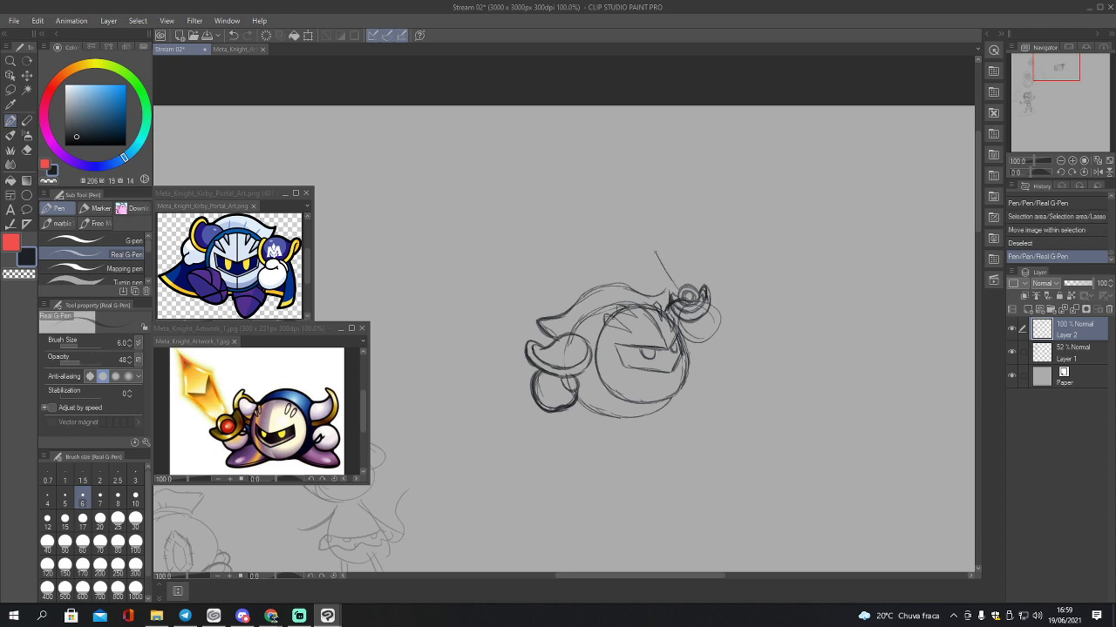
pyautogui.hotkey('ctrl', 'z')
pyautogui.hotkey('ctrl', 'z')
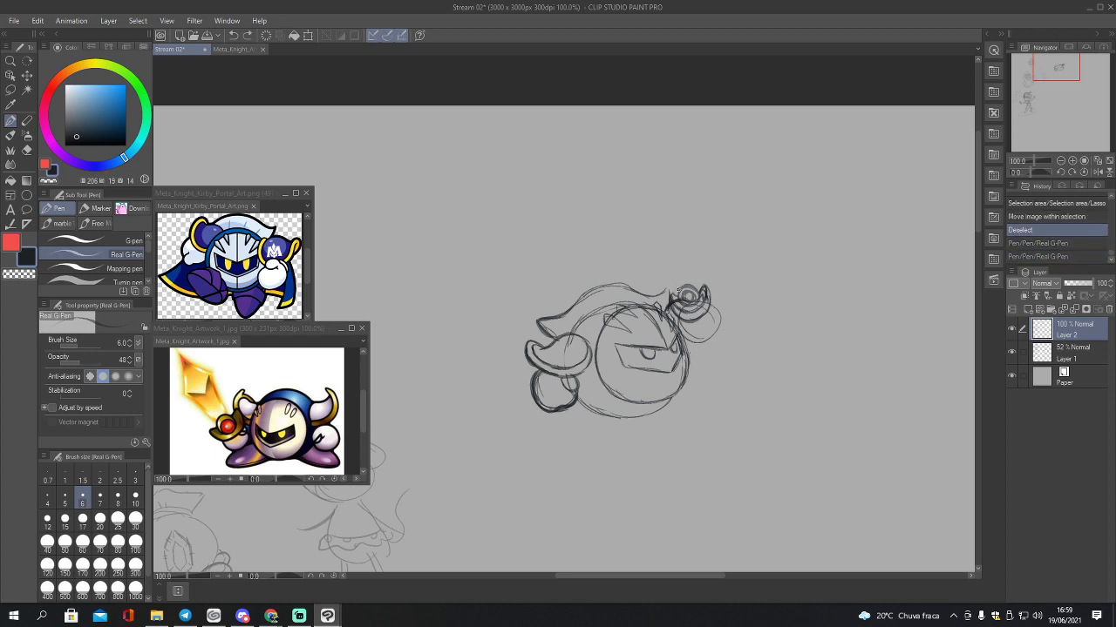
# Step: Draw a pointed, diamond-shaped sword blade rising from the guard, with facet lines and a central ridge
pyautogui.moveTo(679, 289)
pyautogui.mouseDown()
pyautogui.moveTo(655, 234)
pyautogui.moveTo(667, 264)
pyautogui.mouseUp()
pyautogui.moveTo(662, 255); pyautogui.dragTo(672, 277)
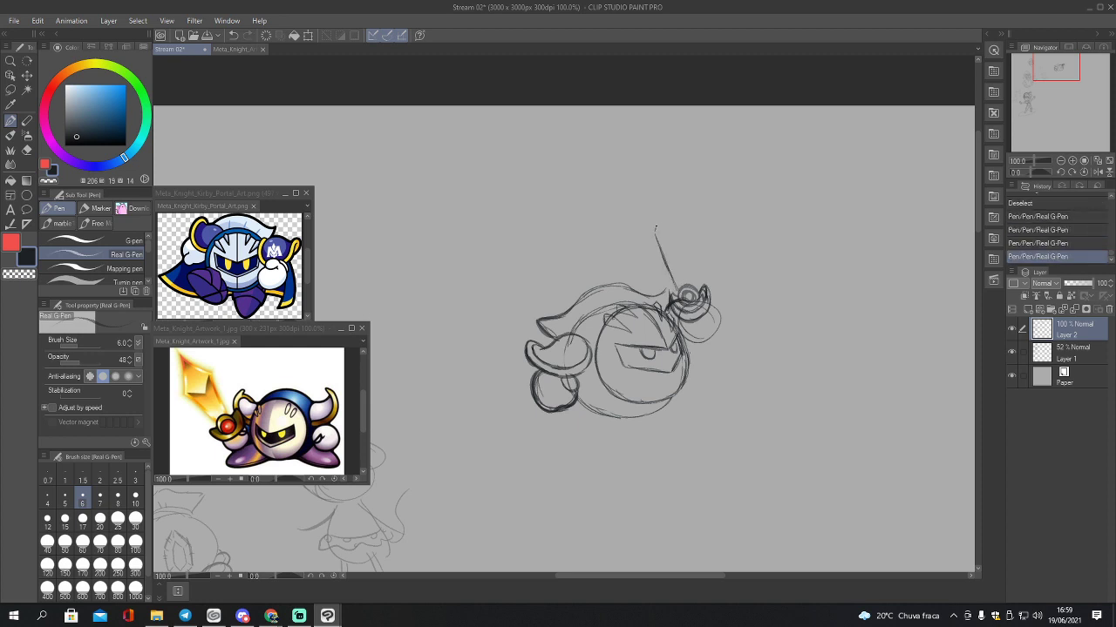
pyautogui.moveTo(655, 229)
pyautogui.mouseDown()
pyautogui.moveTo(673, 182)
pyautogui.moveTo(697, 229)
pyautogui.moveTo(694, 278)
pyautogui.moveTo(702, 234)
pyautogui.moveTo(672, 181)
pyautogui.moveTo(654, 247)
pyautogui.moveTo(677, 295)
pyautogui.moveTo(653, 239)
pyautogui.moveTo(673, 179)
pyautogui.moveTo(702, 232)
pyautogui.moveTo(698, 281)
pyautogui.mouseUp()
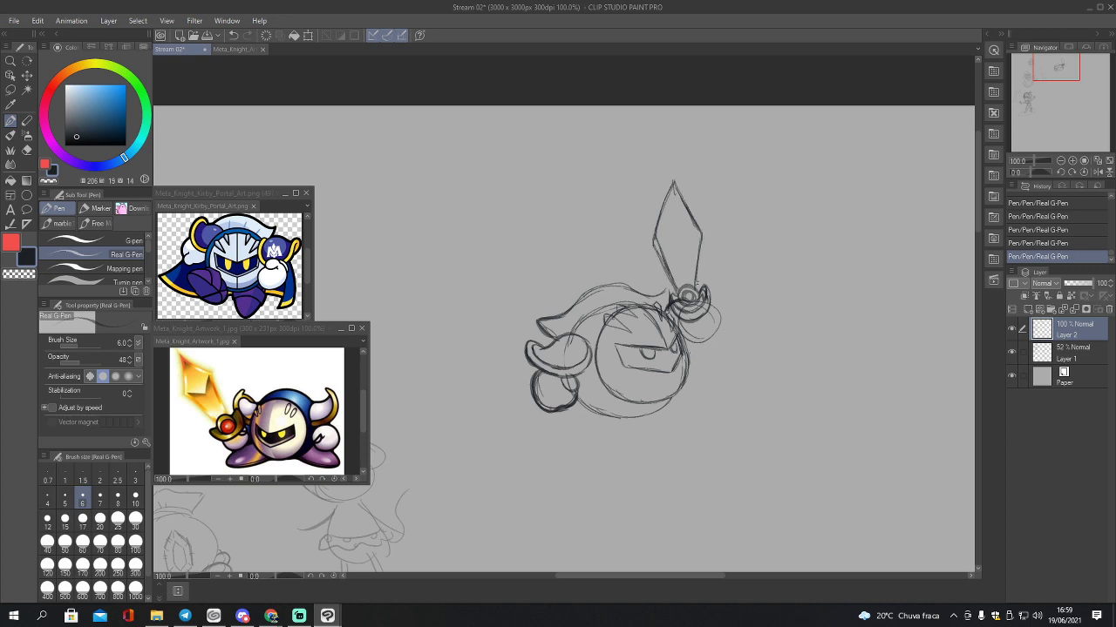
pyautogui.moveTo(653, 241)
pyautogui.mouseDown()
pyautogui.moveTo(678, 254)
pyautogui.moveTo(685, 245)
pyautogui.mouseUp()
pyautogui.moveTo(674, 189); pyautogui.dragTo(685, 279)
# Step: Sketch two rounded boots under the body, put a curved band on the near one, and clean up the far boot's outline
pyautogui.moveTo(582, 417)
pyautogui.mouseDown()
pyautogui.moveTo(555, 453)
pyautogui.moveTo(626, 449)
pyautogui.mouseUp()
pyautogui.moveTo(555, 452)
pyautogui.mouseDown()
pyautogui.moveTo(577, 421)
pyautogui.moveTo(602, 416)
pyautogui.moveTo(631, 422)
pyautogui.moveTo(637, 445)
pyautogui.moveTo(601, 451)
pyautogui.moveTo(700, 429)
pyautogui.moveTo(712, 411)
pyautogui.moveTo(719, 425)
pyautogui.moveTo(697, 429)
pyautogui.mouseUp()
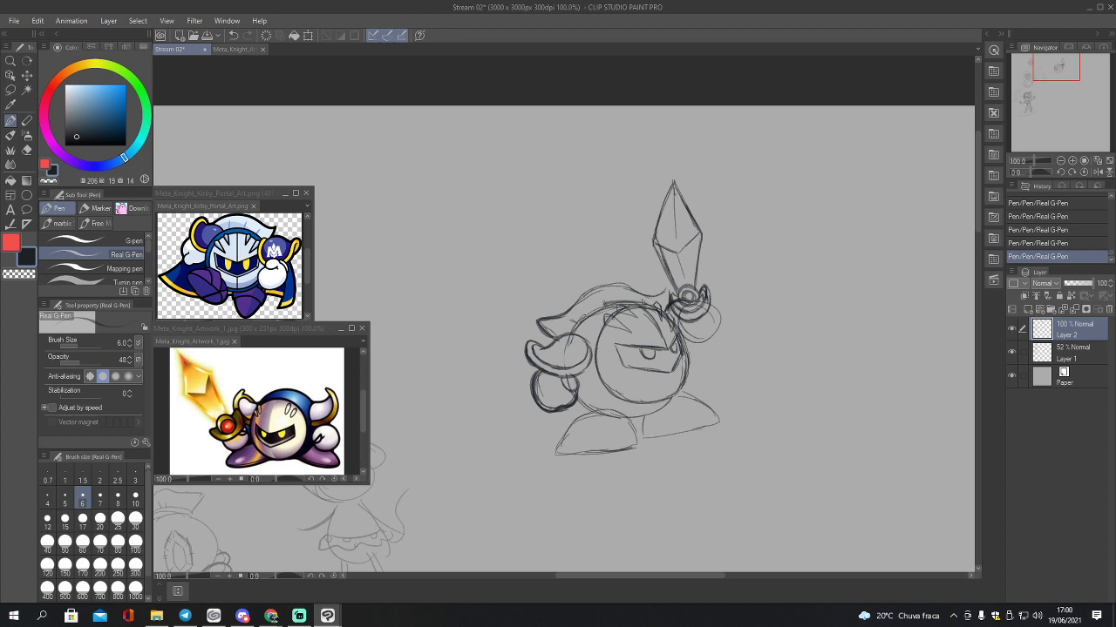
pyautogui.moveTo(588, 312)
pyautogui.mouseDown()
pyautogui.moveTo(642, 304)
pyautogui.moveTo(577, 317)
pyautogui.moveTo(573, 329)
pyautogui.mouseUp()
pyautogui.moveTo(556, 454)
pyautogui.mouseDown()
pyautogui.moveTo(619, 452)
pyautogui.moveTo(555, 457)
pyautogui.moveTo(586, 415)
pyautogui.moveTo(627, 428)
pyautogui.moveTo(601, 431)
pyautogui.moveTo(619, 454)
pyautogui.mouseUp()
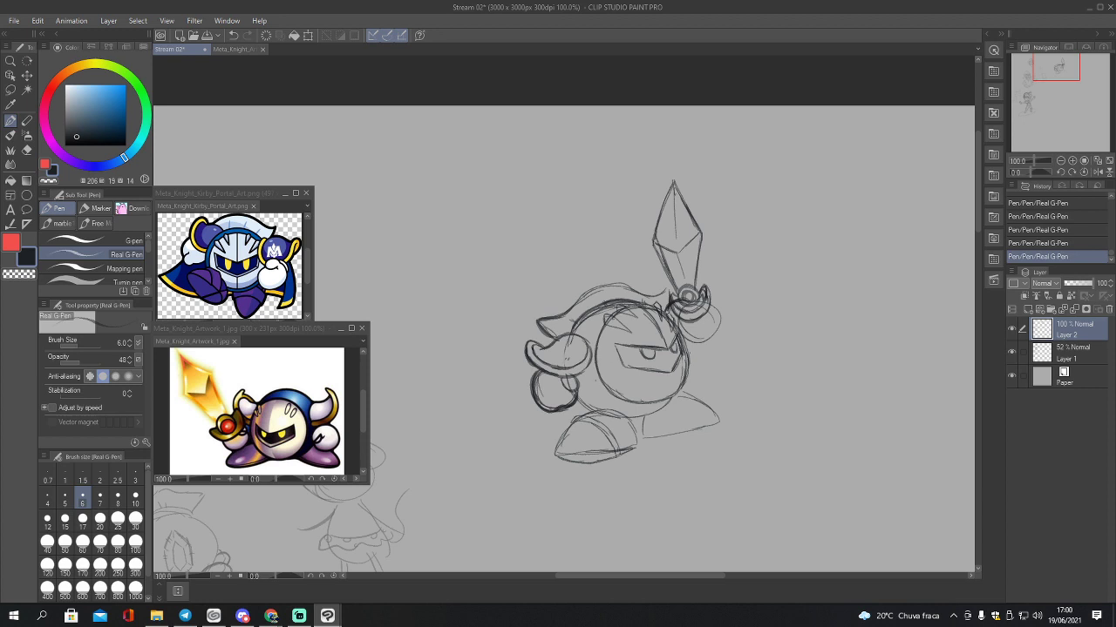
pyautogui.moveTo(574, 416)
pyautogui.mouseDown()
pyautogui.moveTo(591, 411)
pyautogui.moveTo(618, 424)
pyautogui.moveTo(629, 449)
pyautogui.moveTo(629, 434)
pyautogui.mouseUp()
pyautogui.moveTo(642, 417)
pyautogui.mouseDown()
pyautogui.moveTo(643, 437)
pyautogui.moveTo(717, 433)
pyautogui.mouseUp()
pyautogui.moveTo(676, 395)
pyautogui.mouseDown()
pyautogui.moveTo(705, 408)
pyautogui.moveTo(715, 432)
pyautogui.moveTo(722, 422)
pyautogui.moveTo(687, 394)
pyautogui.moveTo(733, 414)
pyautogui.mouseUp()
pyautogui.press('e')
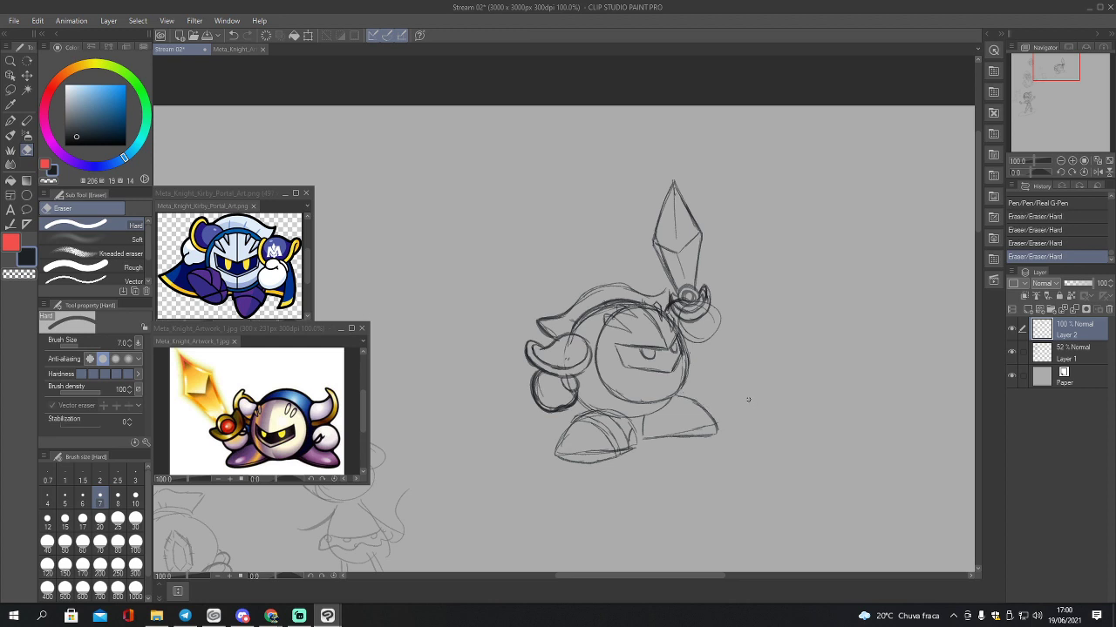
# Step: Add a curved band across the far boot and darken the boot's inner and lower outline
pyautogui.press('p')
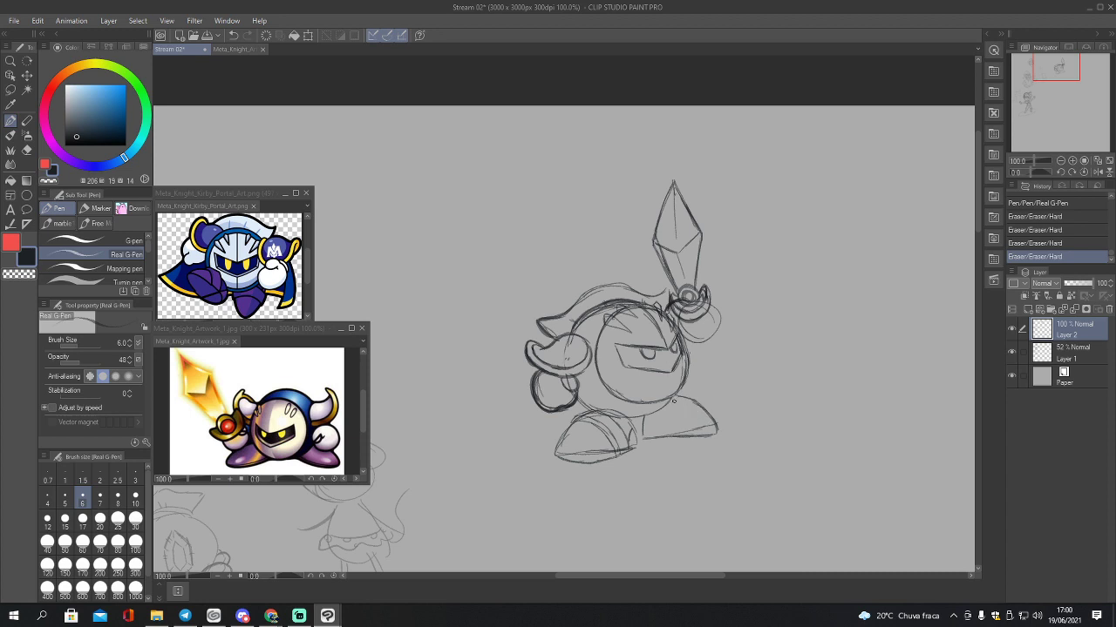
pyautogui.moveTo(668, 403)
pyautogui.mouseDown()
pyautogui.moveTo(664, 433)
pyautogui.moveTo(672, 408)
pyautogui.moveTo(688, 430)
pyautogui.moveTo(672, 424)
pyautogui.moveTo(664, 438)
pyautogui.mouseUp()
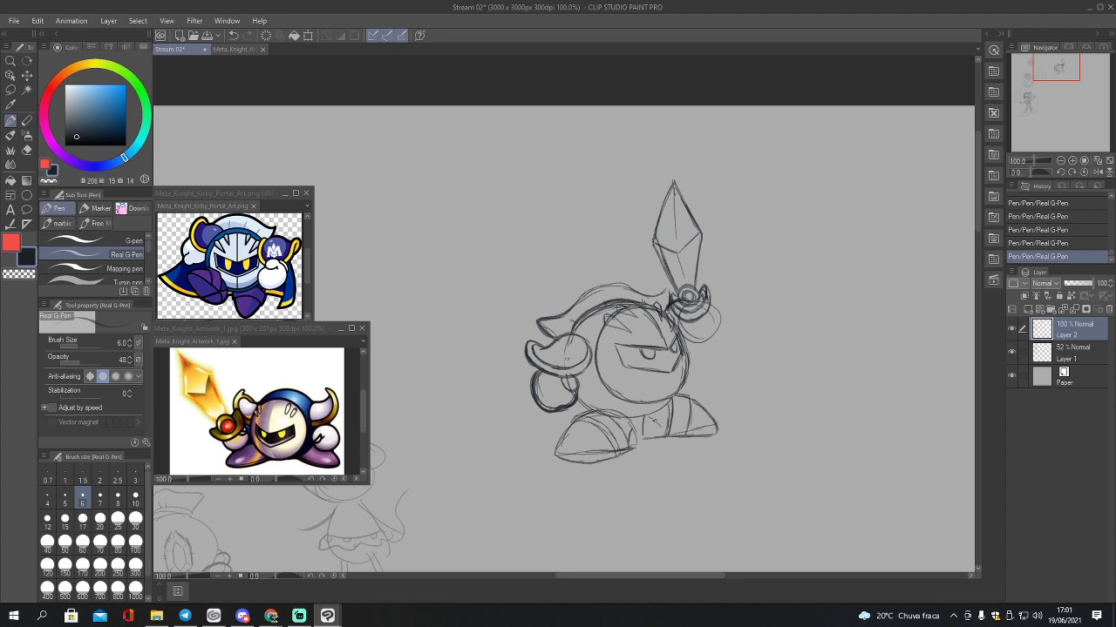
pyautogui.moveTo(642, 418)
pyautogui.mouseDown()
pyautogui.moveTo(640, 437)
pyautogui.moveTo(684, 438)
pyautogui.mouseUp()
# Step: Erase the rough far-hand circle beneath the sword guard
pyautogui.press('e')
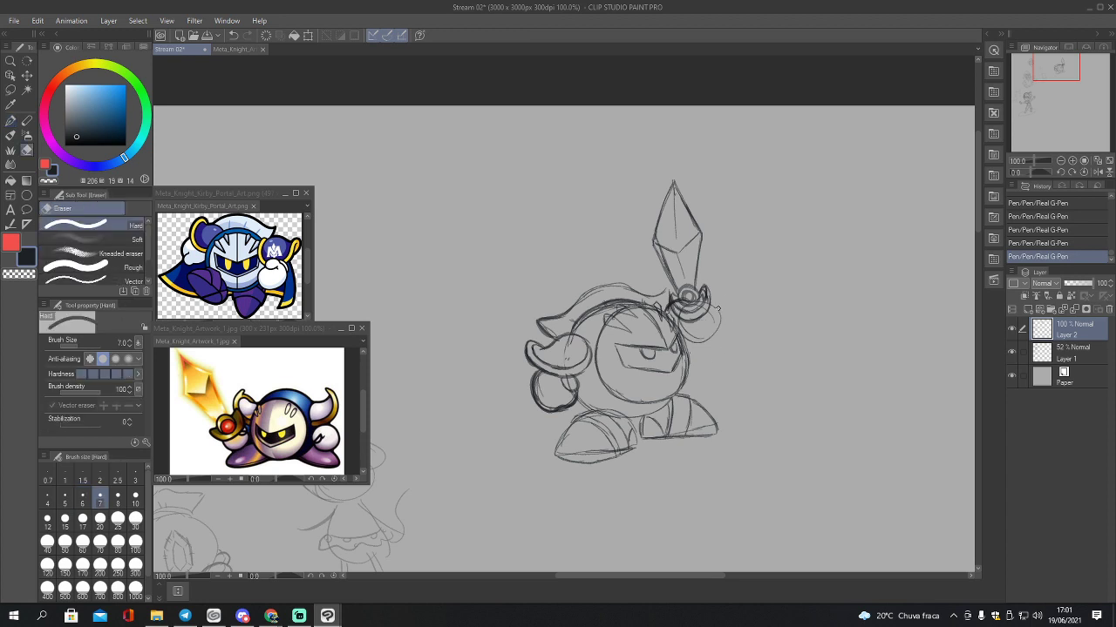
pyautogui.moveTo(718, 321)
pyautogui.mouseDown()
pyautogui.moveTo(700, 340)
pyautogui.moveTo(709, 330)
pyautogui.mouseUp()
pyautogui.click(690, 351)
pyautogui.click(711, 311)
pyautogui.click(715, 314)
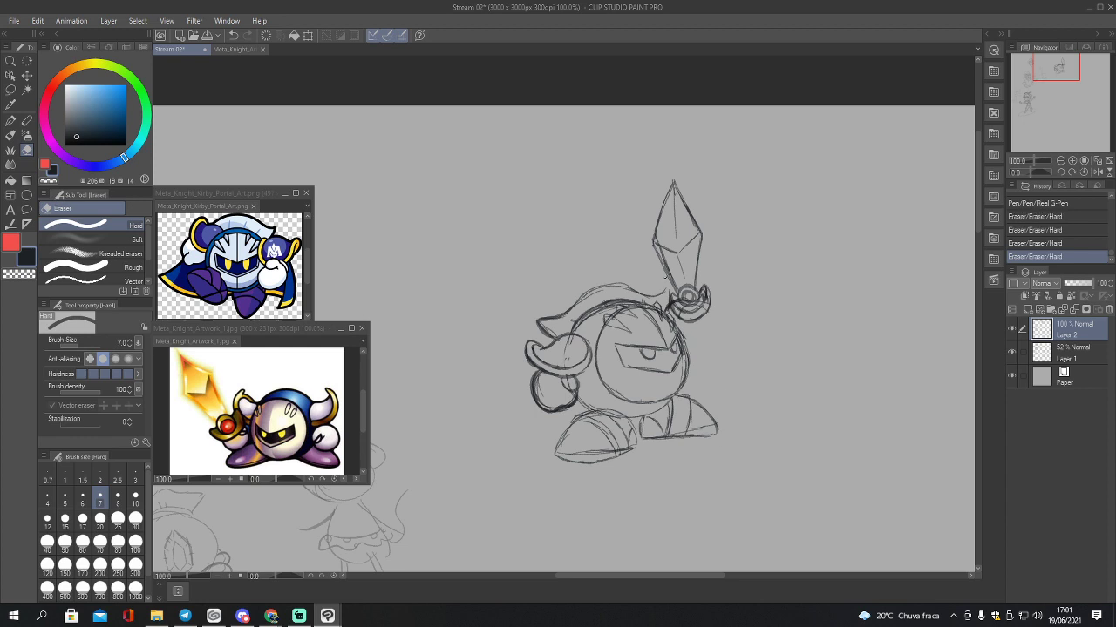
# Step: Double the visor's lower edge, shade its inside with hatching, and redraw the far hand below the sword guard
pyautogui.press('p')
pyautogui.moveTo(624, 363)
pyautogui.mouseDown()
pyautogui.moveTo(670, 371)
pyautogui.moveTo(680, 355)
pyautogui.mouseUp()
pyautogui.click(670, 367)
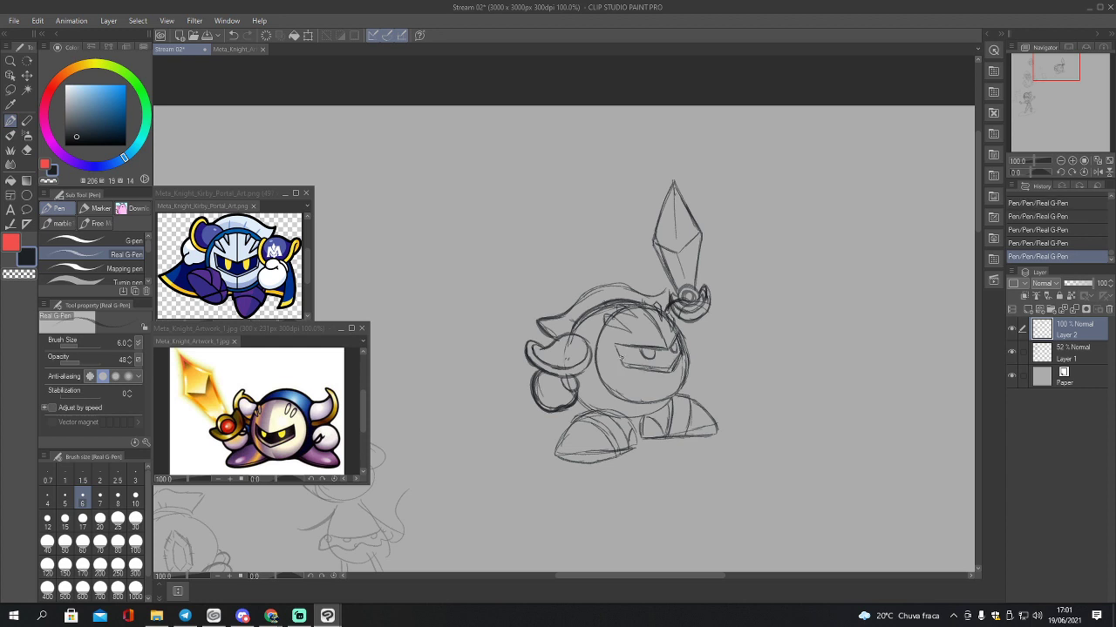
pyautogui.moveTo(622, 358)
pyautogui.mouseDown()
pyautogui.moveTo(642, 367)
pyautogui.moveTo(678, 354)
pyautogui.mouseUp()
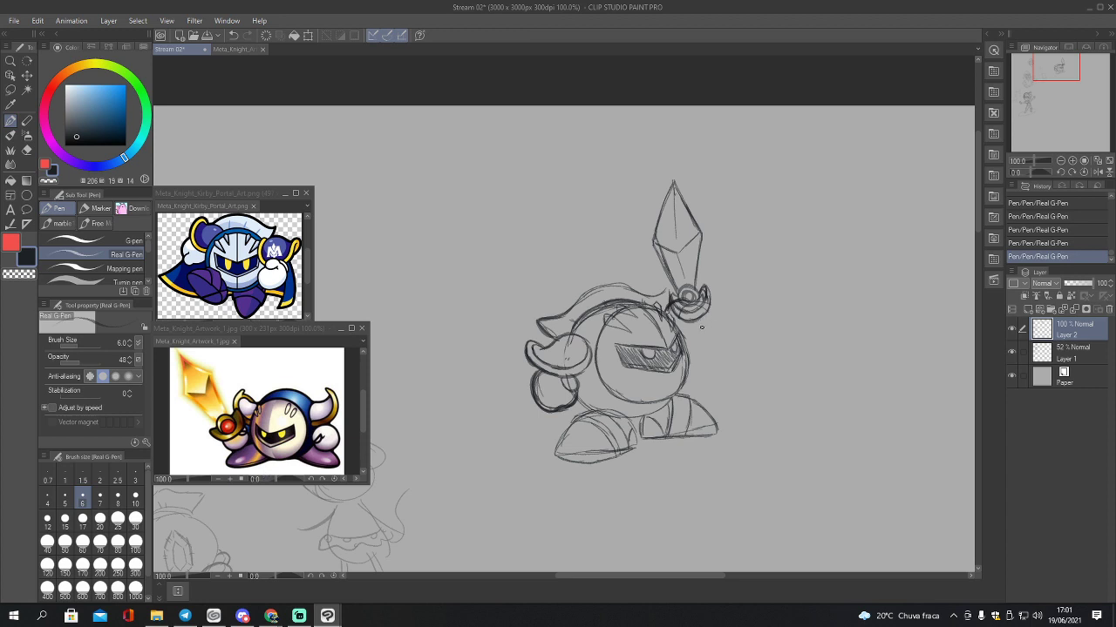
pyautogui.moveTo(709, 308)
pyautogui.mouseDown()
pyautogui.moveTo(705, 343)
pyautogui.moveTo(681, 328)
pyautogui.moveTo(688, 343)
pyautogui.moveTo(716, 334)
pyautogui.moveTo(711, 309)
pyautogui.moveTo(693, 345)
pyautogui.moveTo(715, 337)
pyautogui.moveTo(684, 331)
pyautogui.mouseUp()
# Step: Draw a long cape flowing out behind the near hand, with a wavy lower edge, and darken its outlines
pyautogui.moveTo(533, 367)
pyautogui.mouseDown()
pyautogui.moveTo(523, 388)
pyautogui.moveTo(435, 384)
pyautogui.moveTo(408, 357)
pyautogui.moveTo(381, 392)
pyautogui.moveTo(474, 422)
pyautogui.moveTo(526, 407)
pyautogui.mouseUp()
pyautogui.moveTo(404, 411)
pyautogui.mouseDown()
pyautogui.moveTo(448, 442)
pyautogui.moveTo(497, 445)
pyautogui.moveTo(540, 439)
pyautogui.moveTo(571, 416)
pyautogui.moveTo(527, 445)
pyautogui.moveTo(558, 446)
pyautogui.mouseUp()
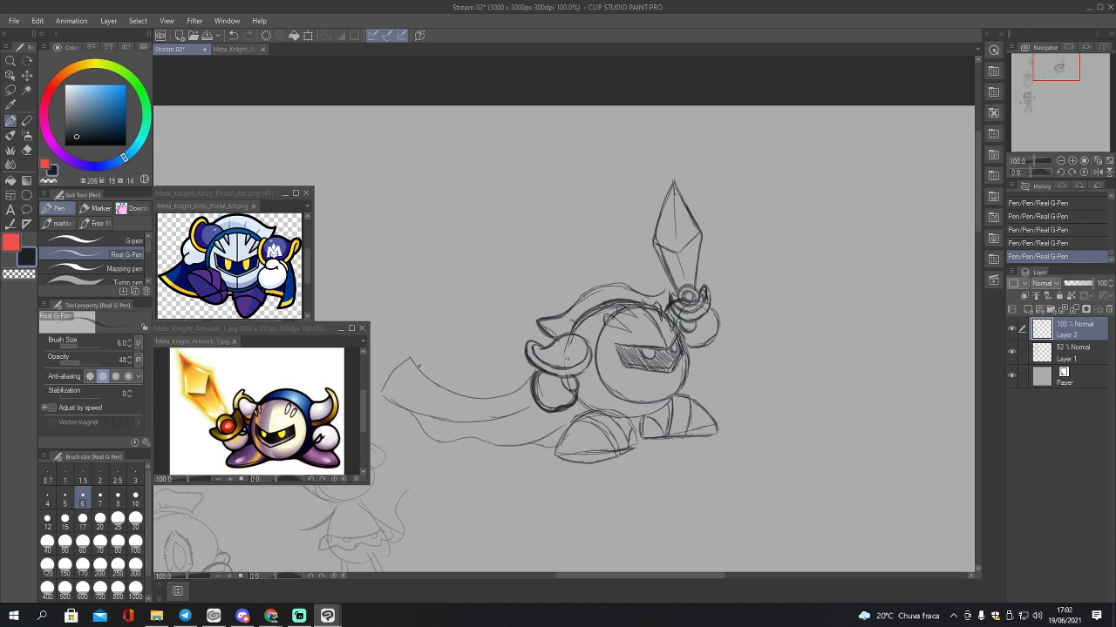
pyautogui.moveTo(383, 395)
pyautogui.mouseDown()
pyautogui.moveTo(411, 363)
pyautogui.moveTo(486, 395)
pyautogui.moveTo(522, 383)
pyautogui.moveTo(534, 366)
pyautogui.mouseUp()
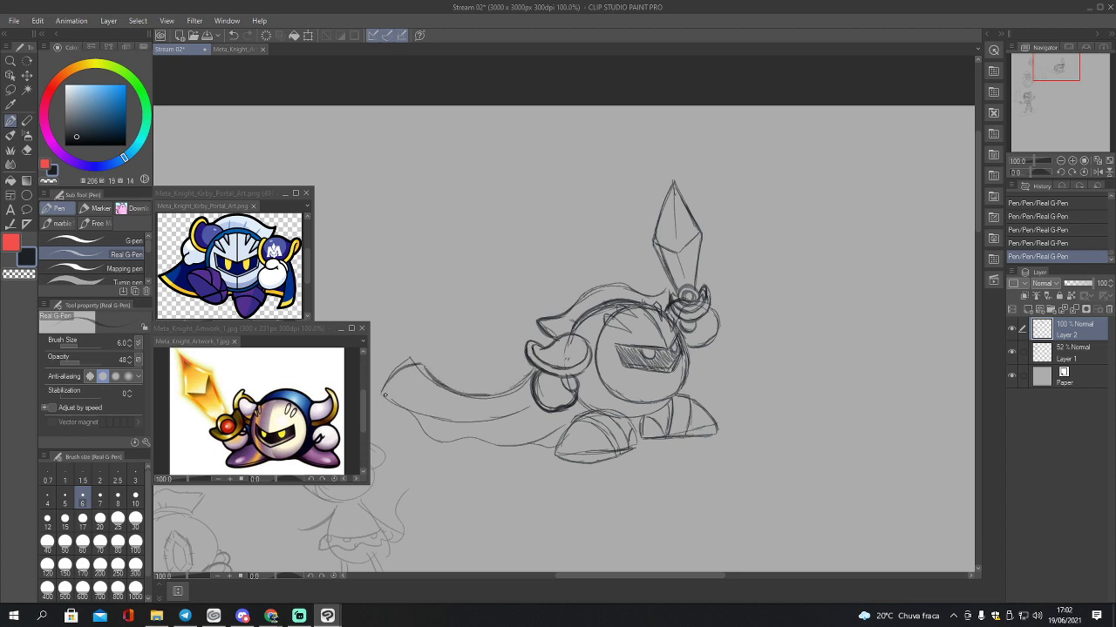
pyautogui.moveTo(385, 395)
pyautogui.mouseDown()
pyautogui.moveTo(434, 416)
pyautogui.moveTo(407, 408)
pyautogui.moveTo(493, 416)
pyautogui.moveTo(461, 420)
pyautogui.moveTo(532, 404)
pyautogui.mouseUp()
pyautogui.moveTo(393, 386); pyautogui.dragTo(425, 369)
pyautogui.moveTo(419, 416)
pyautogui.mouseDown()
pyautogui.moveTo(447, 438)
pyautogui.moveTo(546, 434)
pyautogui.mouseUp()
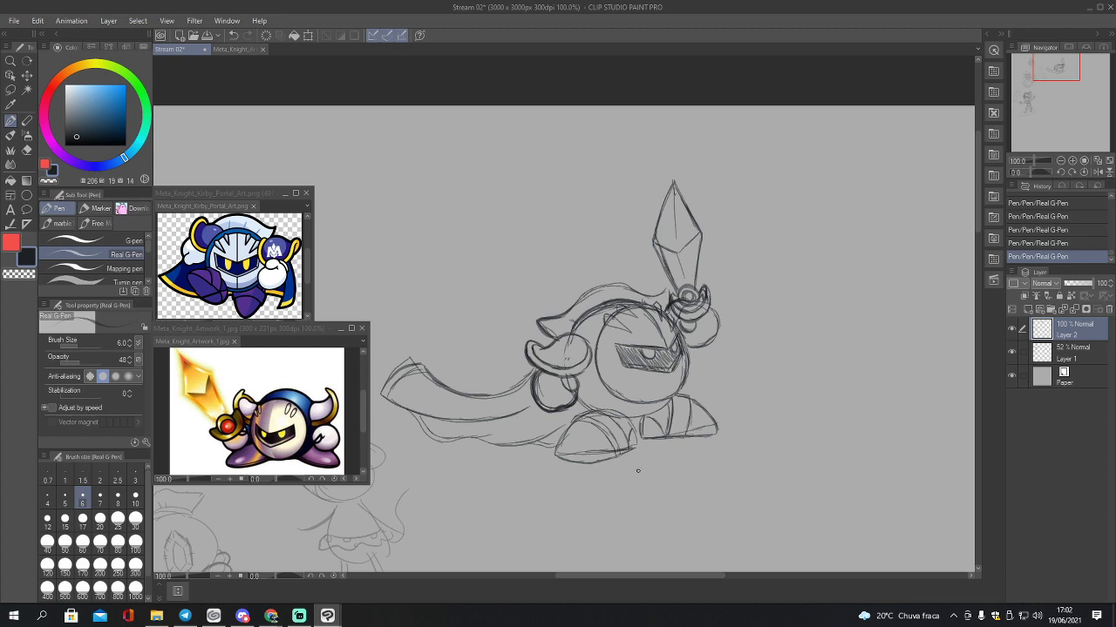
pyautogui.moveTo(425, 369)
pyautogui.mouseDown()
pyautogui.moveTo(495, 389)
pyautogui.moveTo(533, 368)
pyautogui.moveTo(494, 384)
pyautogui.moveTo(425, 371)
pyautogui.moveTo(470, 383)
pyautogui.mouseUp()
# Step: Close both Meta Knight reference images and the Waluigi Itadaki Street reference image
pyautogui.moveTo(1047, 73); pyautogui.dragTo(1049, 93)
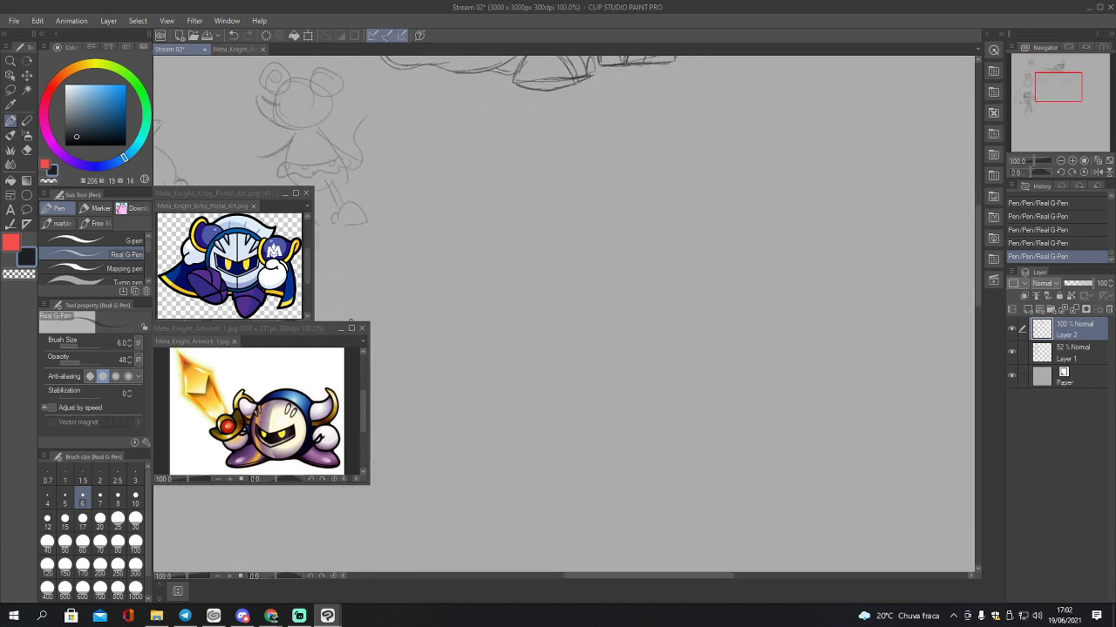
pyautogui.click(361, 332)
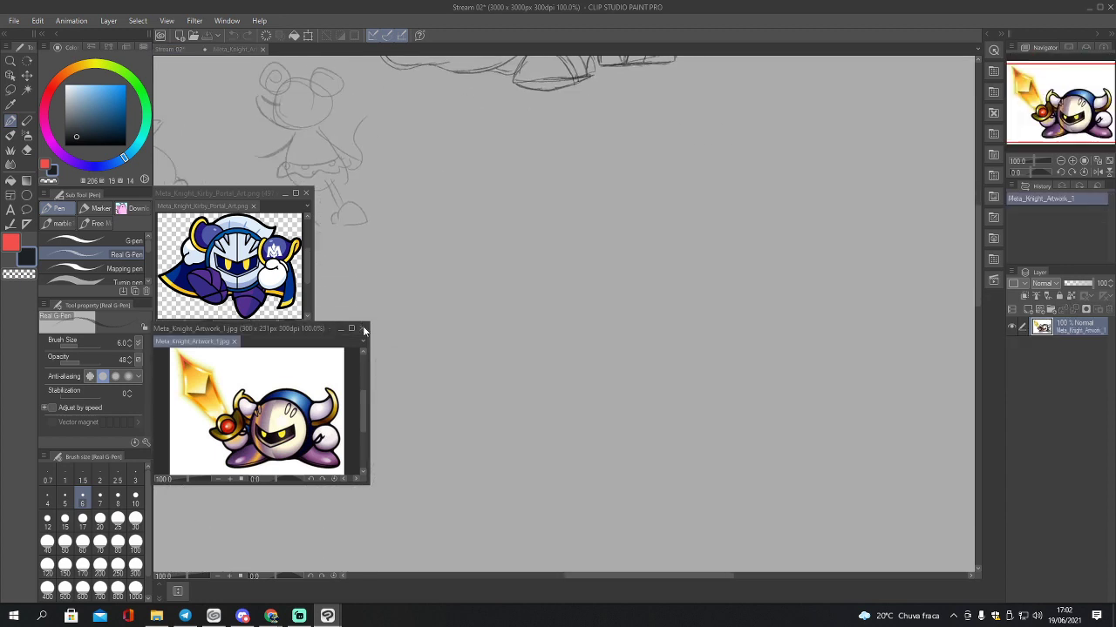
pyautogui.click(306, 194)
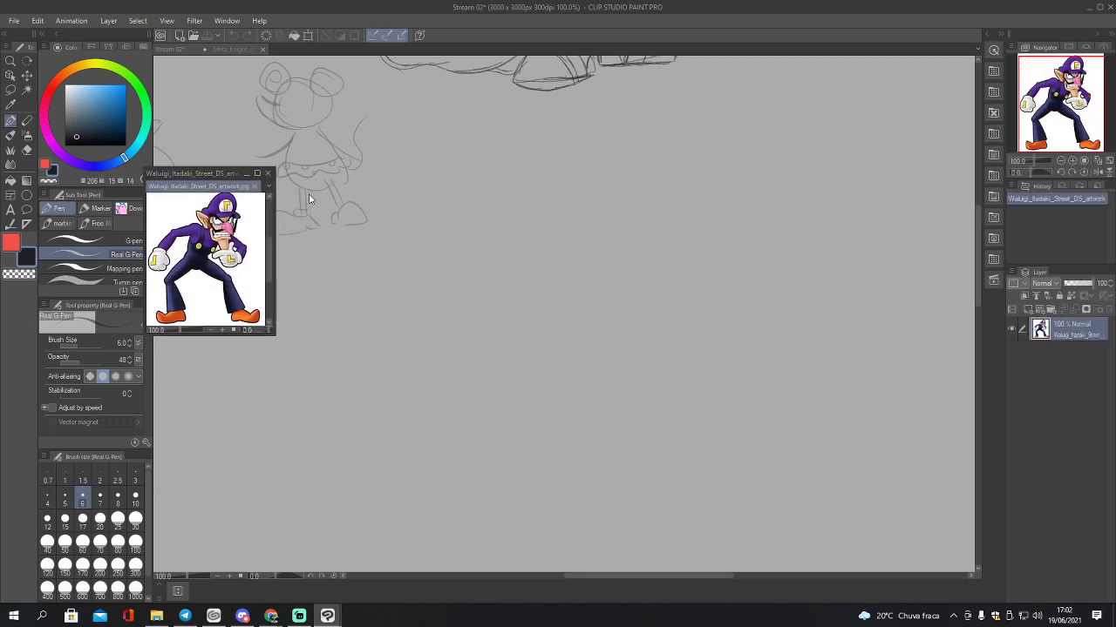
pyautogui.click(269, 174)
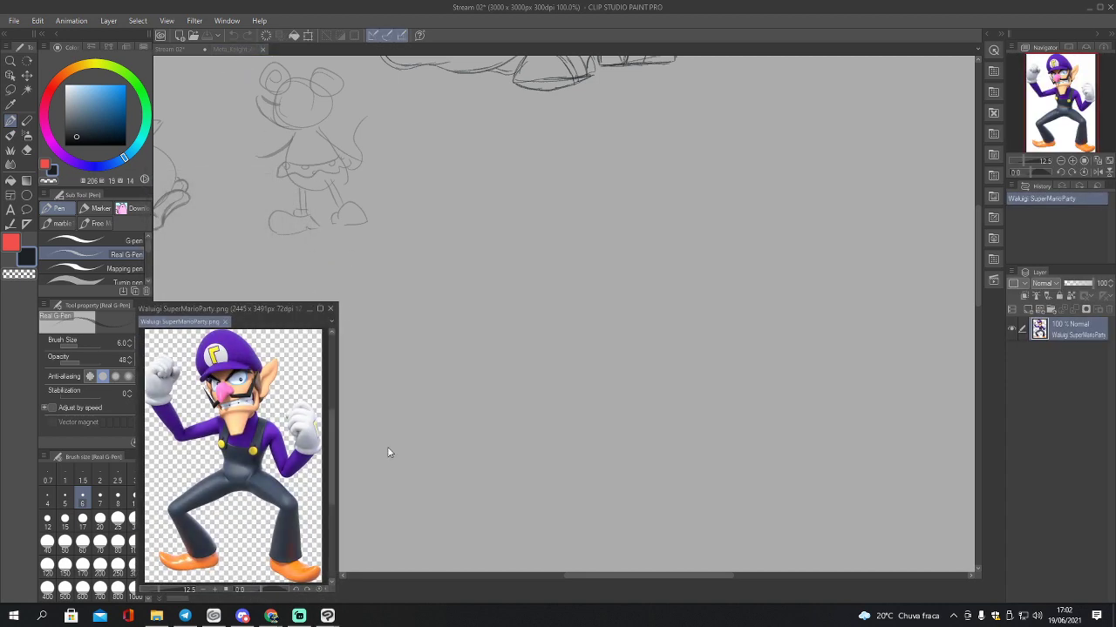
# Step: Check the browser window showing the Meta Knight image, and return to the Stream 02 canvas to view the sketches
pyautogui.click(261, 617)
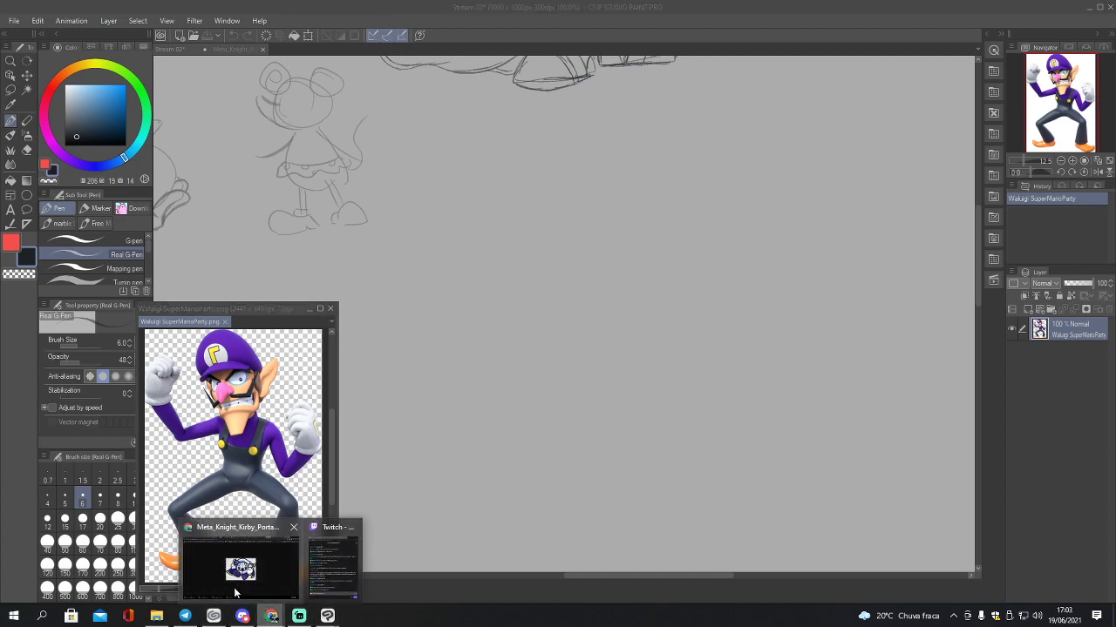
pyautogui.click(235, 590)
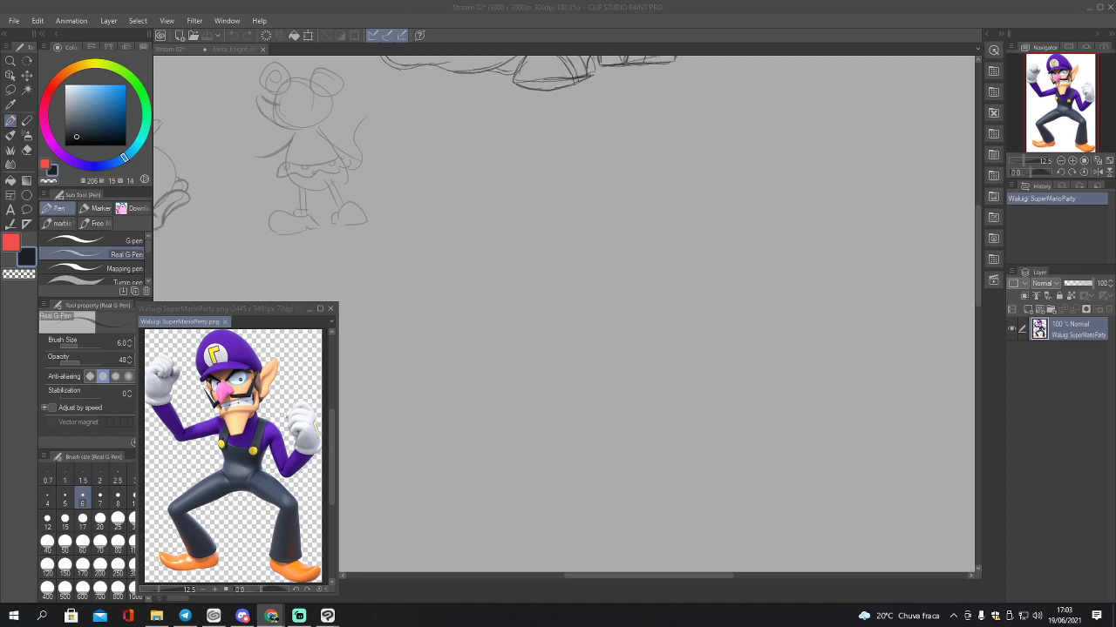
pyautogui.click(686, 207)
pyautogui.moveTo(1072, 88); pyautogui.dragTo(1058, 72)
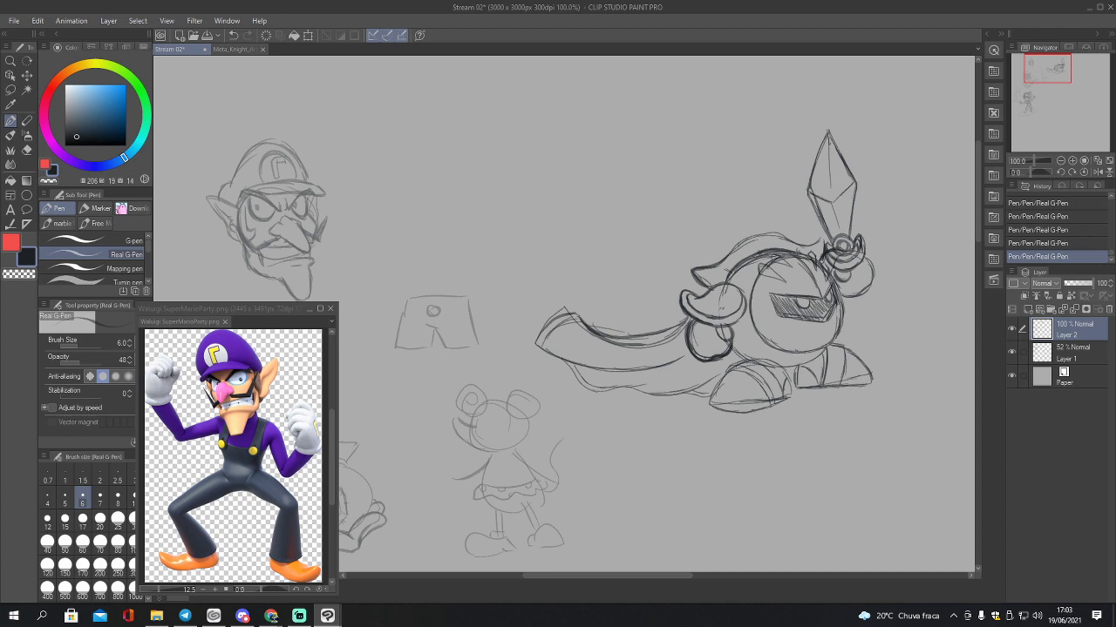
# Step: Create a new illustration canvas from the motocross rider photo copied to the clipboard
pyautogui.hotkey('alt', 'Tab')
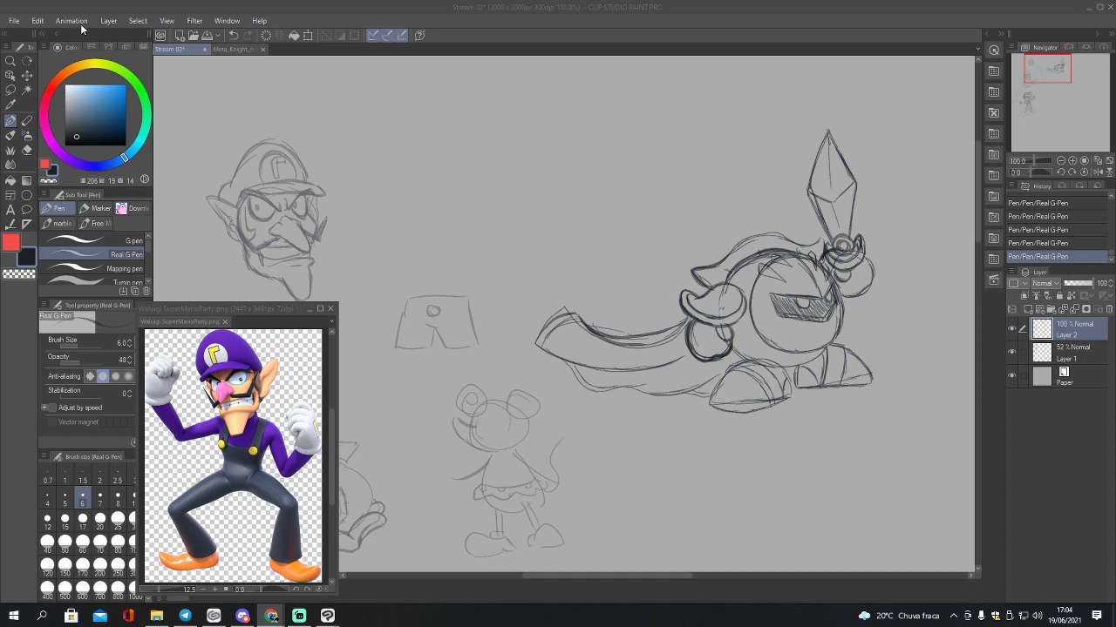
pyautogui.click(16, 21)
pyautogui.click(60, 50)
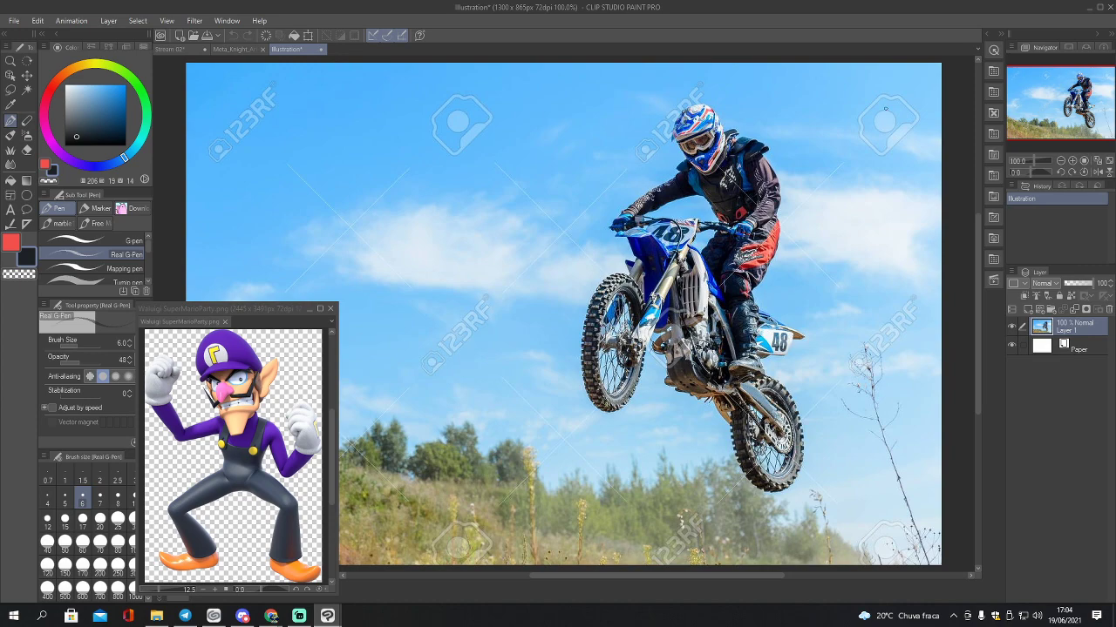
pyautogui.moveTo(301, 49); pyautogui.dragTo(339, 85)
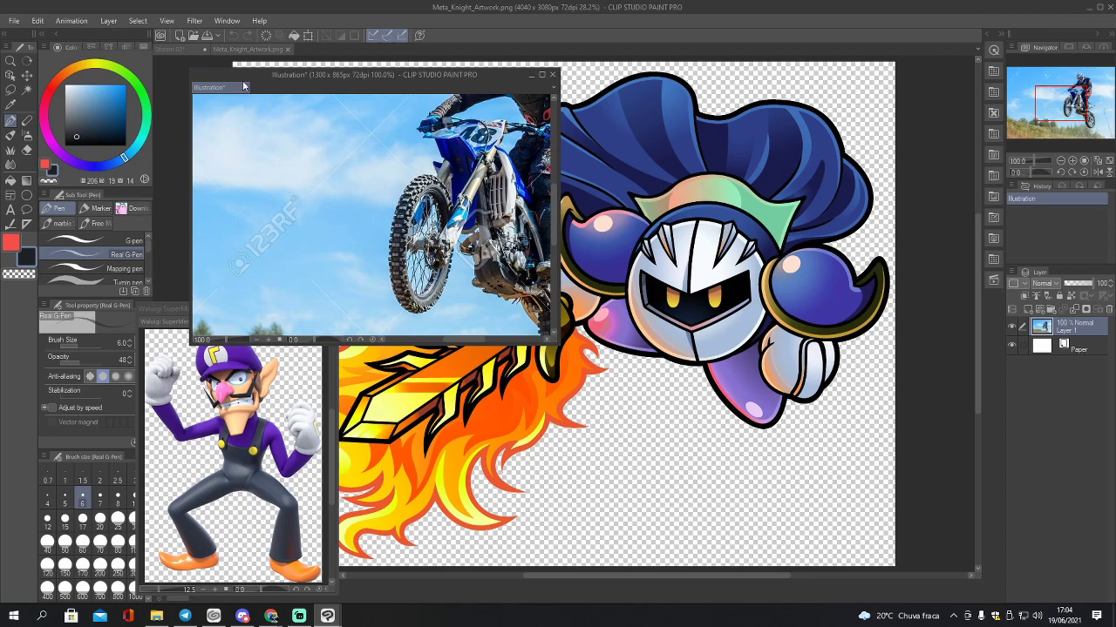
pyautogui.moveTo(297, 74); pyautogui.dragTo(329, 48)
pyautogui.moveTo(161, 51); pyautogui.dragTo(402, 324)
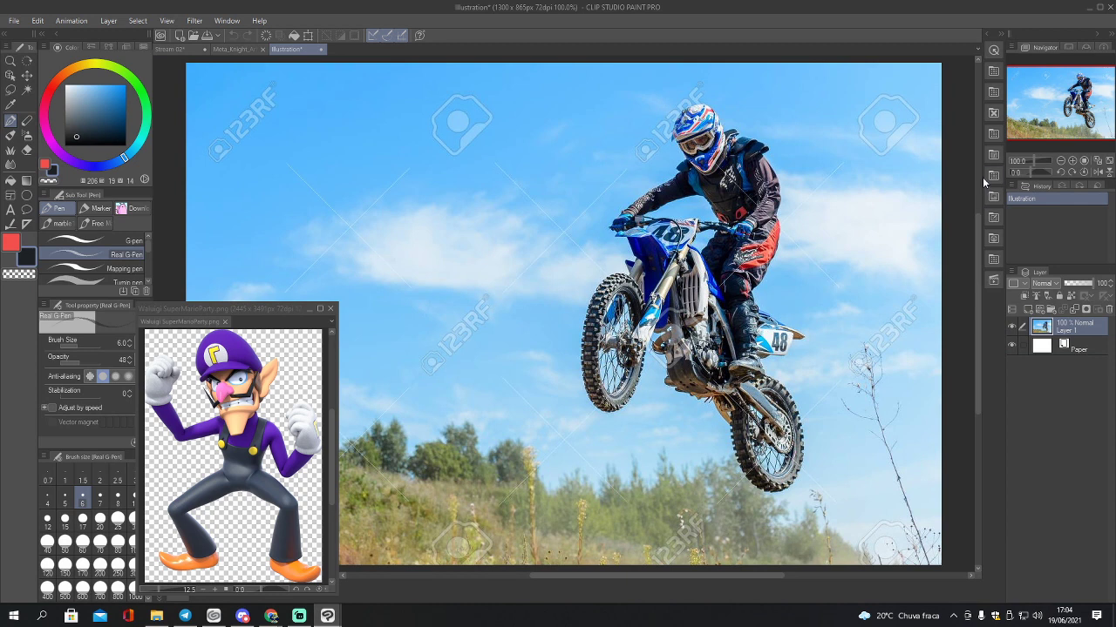
# Step: Select the motocross rider and bike with a rectangular selection, extended to include the whole front wheel
pyautogui.press('m')
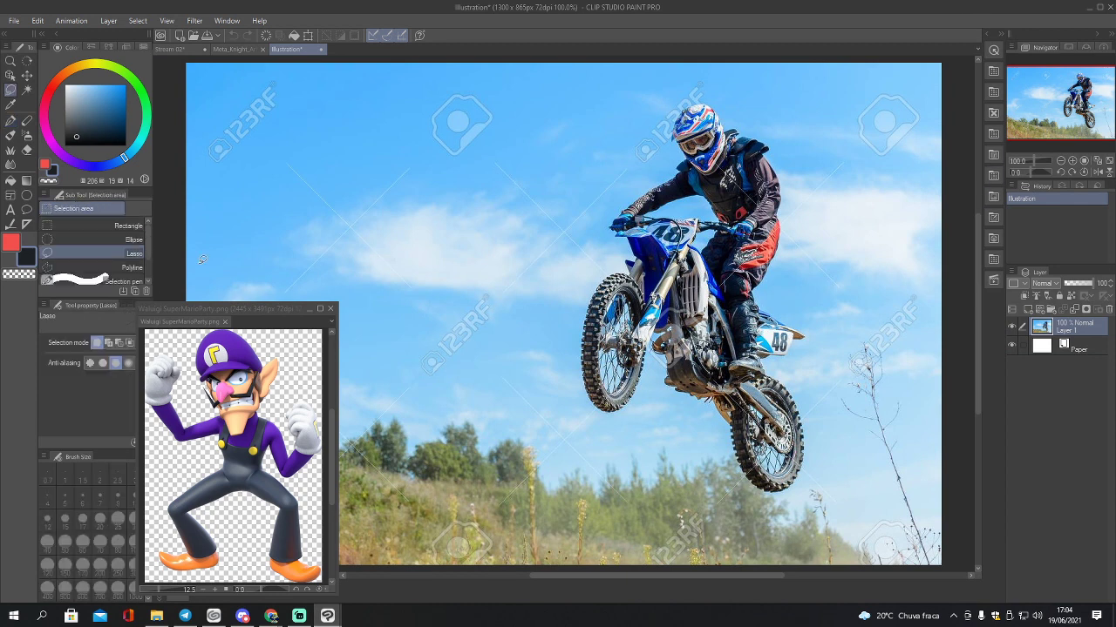
pyautogui.moveTo(588, 73); pyautogui.dragTo(819, 510)
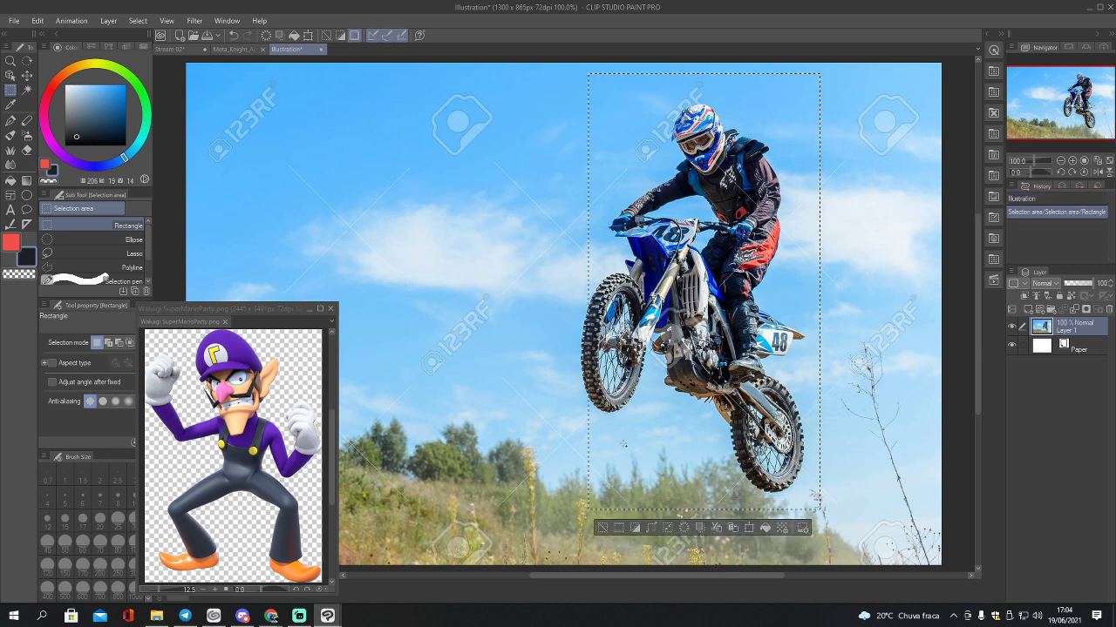
pyautogui.moveTo(575, 261); pyautogui.dragTo(601, 427)
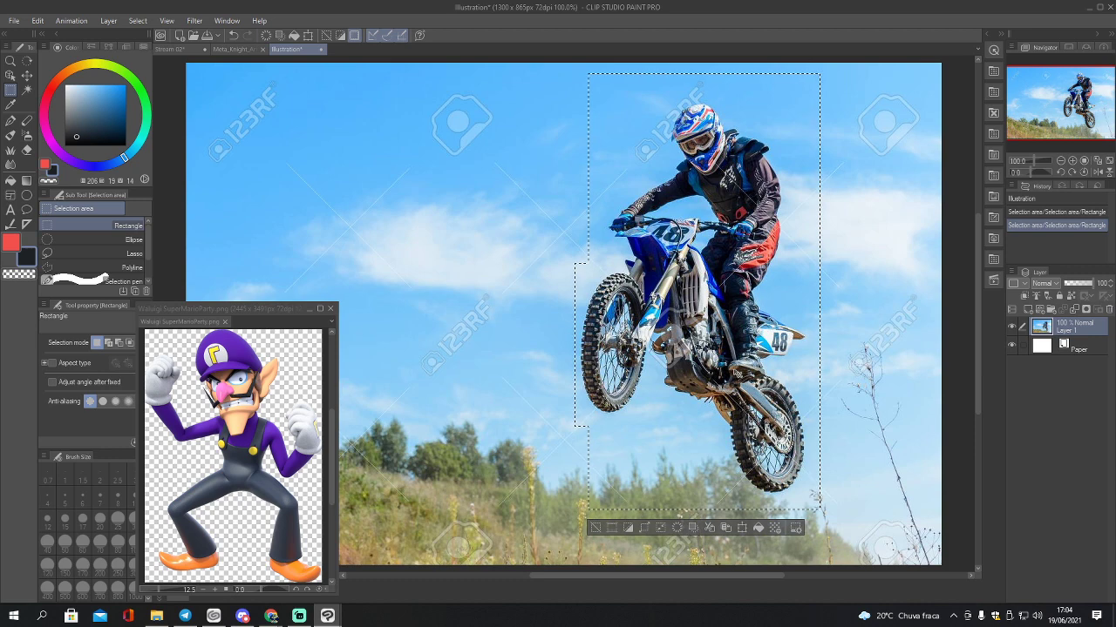
# Step: Paste the selected rider and bike into the Stream 02 canvas and move them to the empty area below the sketches
pyautogui.click(174, 48)
pyautogui.moveTo(1036, 72); pyautogui.dragTo(1045, 102)
pyautogui.hotkey('ctrl', 'v')
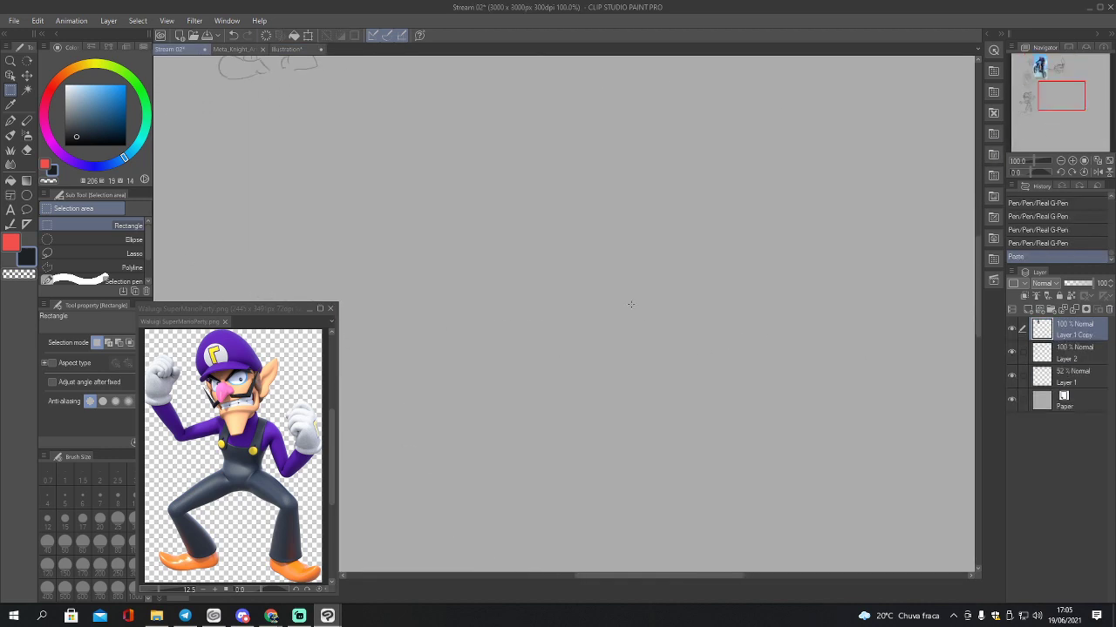
pyautogui.press('k')
pyautogui.moveTo(578, 234); pyautogui.dragTo(834, 460)
pyautogui.moveTo(624, 282); pyautogui.dragTo(740, 531)
pyautogui.moveTo(701, 395); pyautogui.dragTo(713, 427)
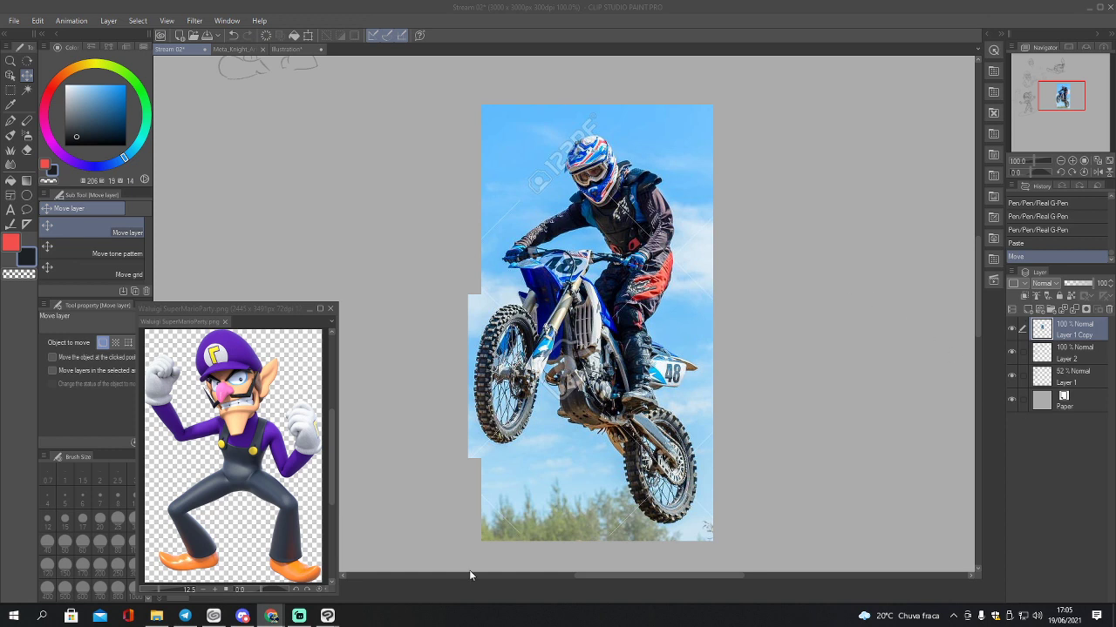
# Step: Lower the pasted photo layer's opacity to 42%, place it just above Paper, and make Layer 1 active
pyautogui.click(1079, 286)
pyautogui.click(1078, 286)
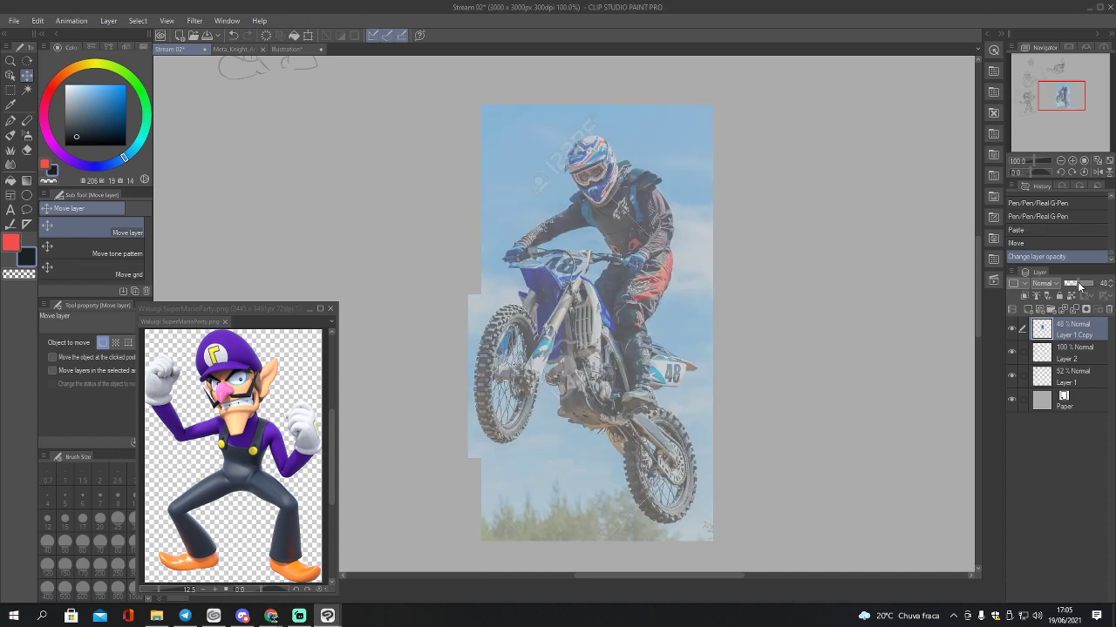
pyautogui.moveTo(1079, 286); pyautogui.dragTo(1076, 286)
pyautogui.moveTo(1061, 337); pyautogui.dragTo(1064, 399)
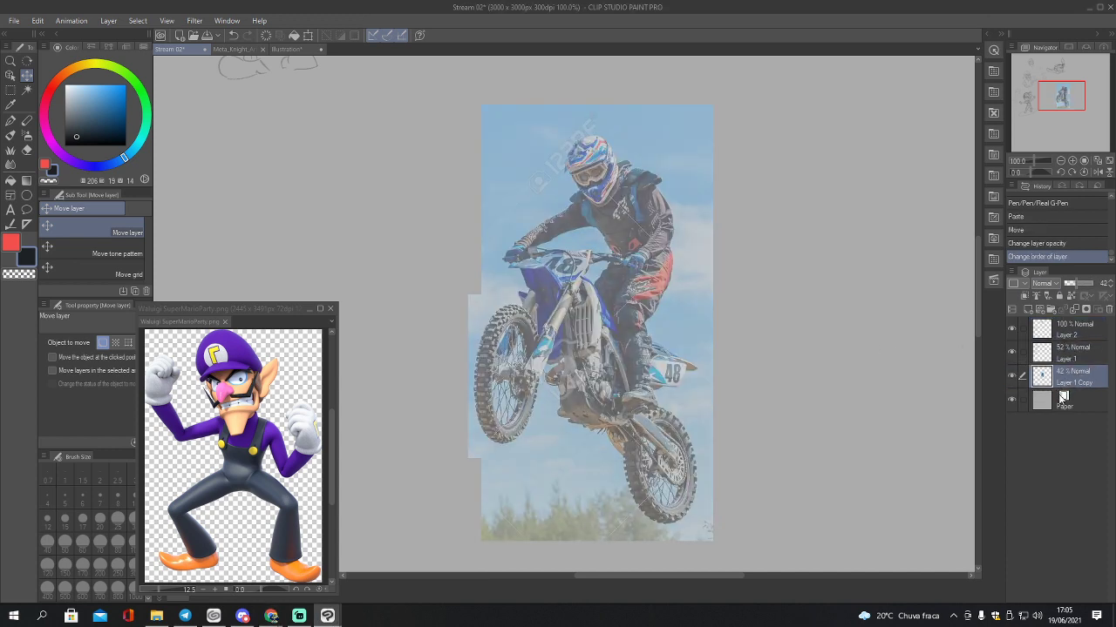
pyautogui.click(1058, 359)
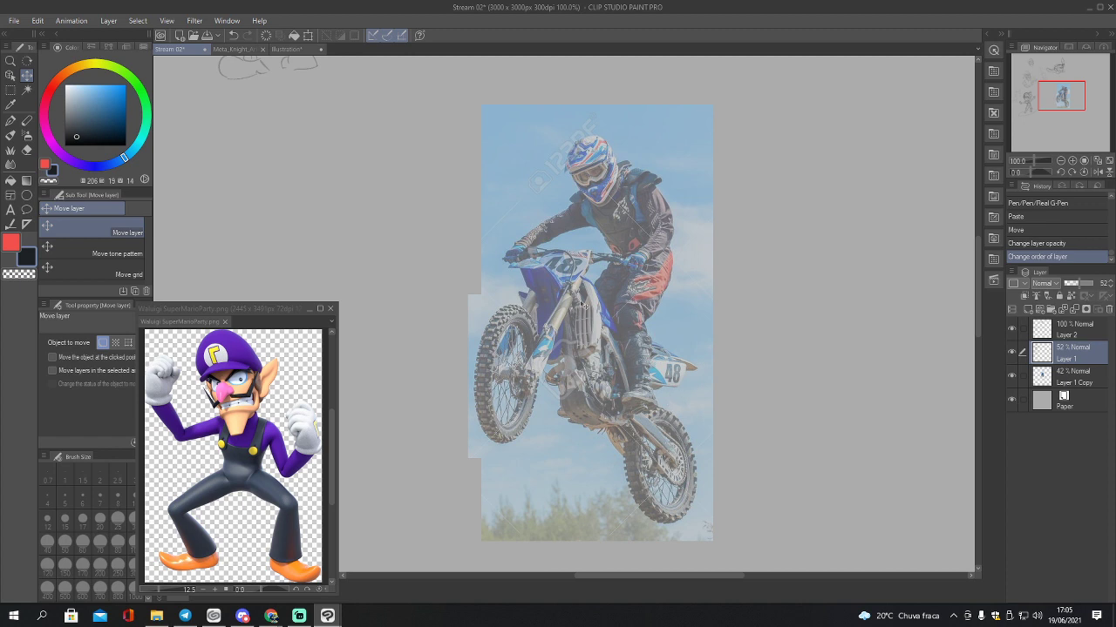
# Step: Trace the outer and inner outline of the bike's front wheel on Layer 1 with the Real G-Pen
pyautogui.press('p')
pyautogui.moveTo(484, 327); pyautogui.dragTo(476, 411)
pyautogui.moveTo(478, 415)
pyautogui.mouseDown()
pyautogui.moveTo(496, 441)
pyautogui.moveTo(513, 441)
pyautogui.mouseUp()
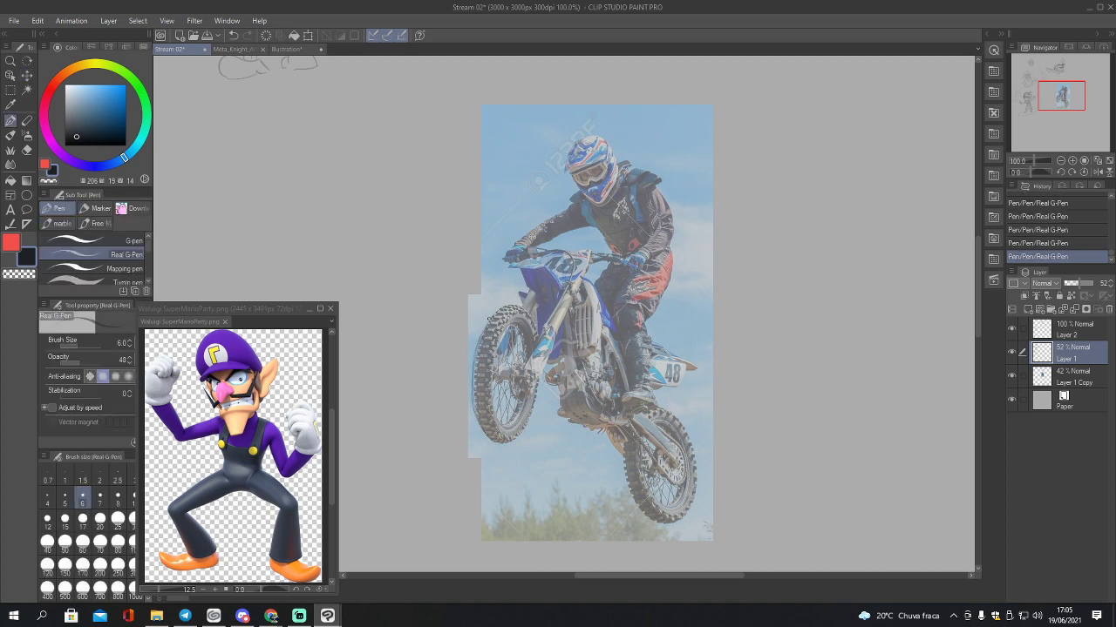
pyautogui.moveTo(519, 310); pyautogui.dragTo(529, 321)
pyautogui.moveTo(541, 374); pyautogui.dragTo(518, 436)
pyautogui.moveTo(522, 423); pyautogui.dragTo(512, 432)
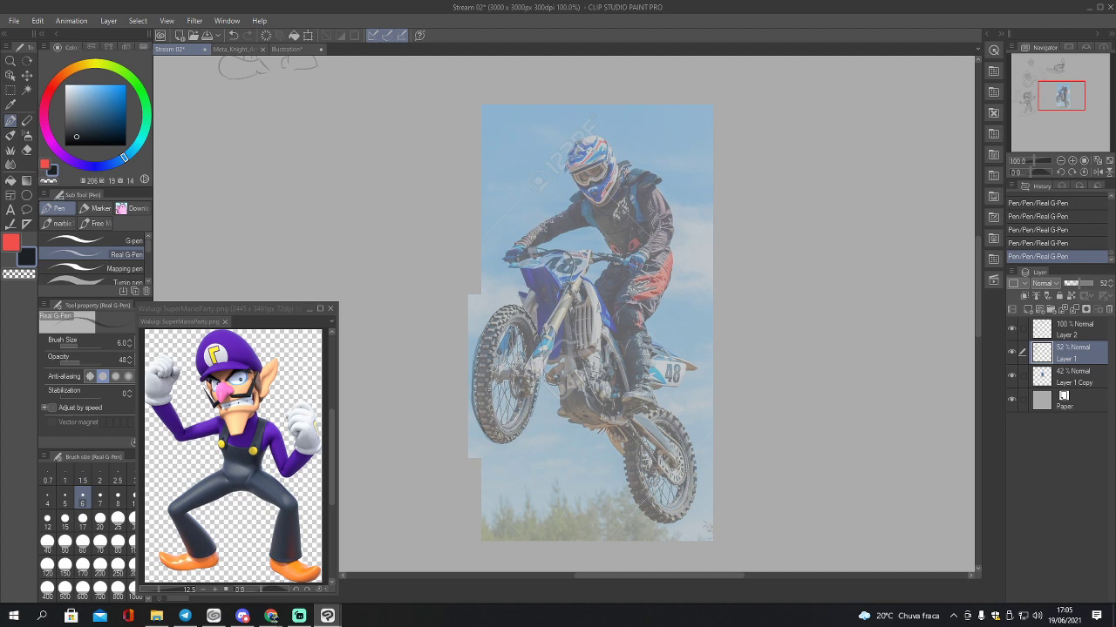
pyautogui.moveTo(509, 325); pyautogui.dragTo(492, 358)
pyautogui.click(1087, 310)
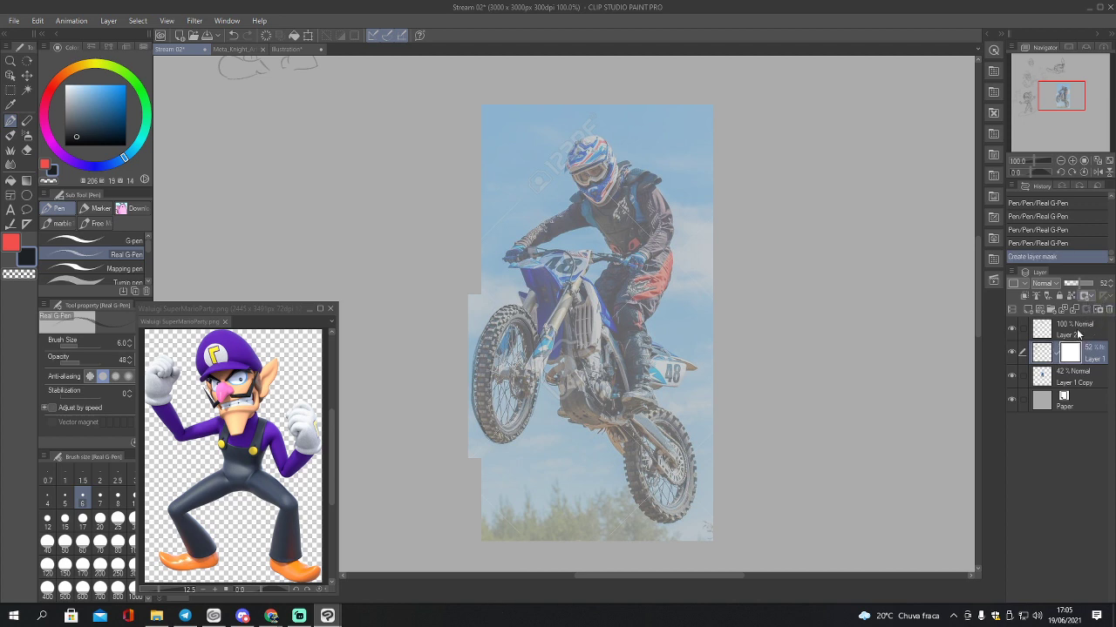
pyautogui.hotkey('ctrl', 'z')
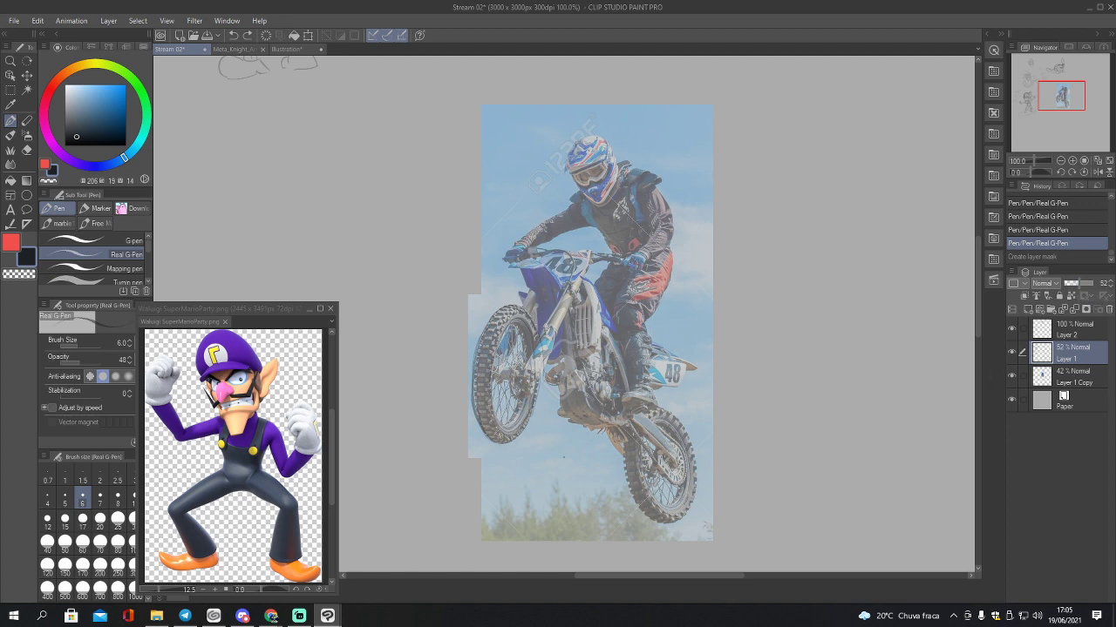
# Step: Switch to the Hard eraser and enlarge its brush size
pyautogui.press('e')
pyautogui.press(']')
pyautogui.press(']')
pyautogui.press(']')
pyautogui.press(']')
pyautogui.press(']')
pyautogui.press(']')
pyautogui.press(']')
pyautogui.press(']')
pyautogui.press(']')
pyautogui.press(']')
pyautogui.press(']')
pyautogui.press(']')
pyautogui.press(']')
pyautogui.press(']')
pyautogui.press(']')
pyautogui.press(']')
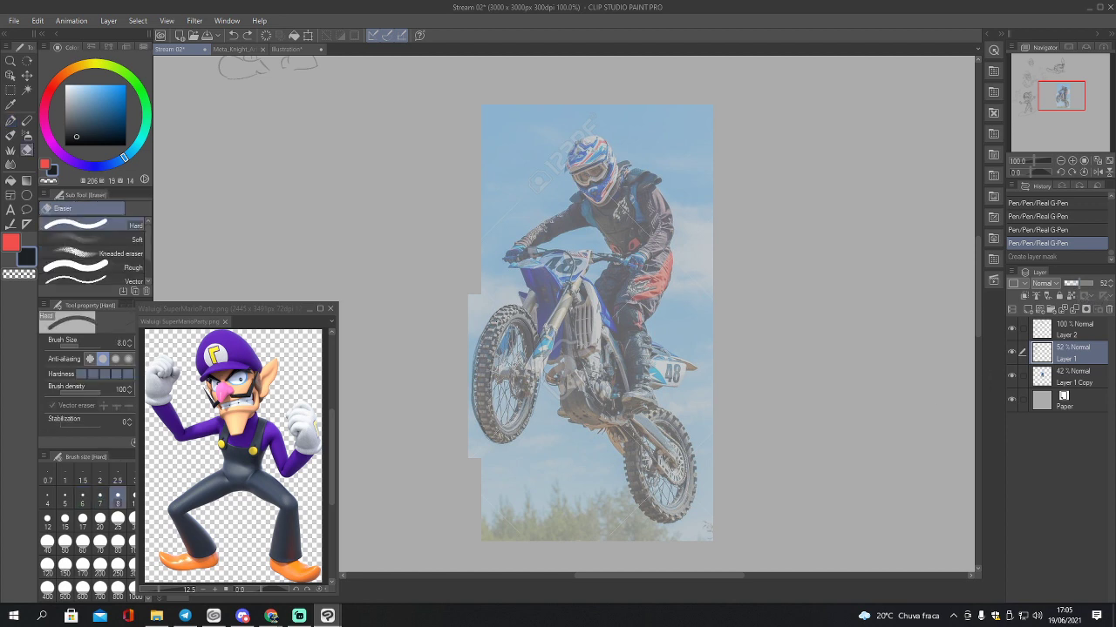
# Step: Erase the old strokes over the front wheel on Layer 1 and choose dark red as the Real G-Pen's drawing colour
pyautogui.moveTo(498, 314)
pyautogui.mouseDown()
pyautogui.moveTo(528, 422)
pyautogui.moveTo(478, 422)
pyautogui.mouseUp()
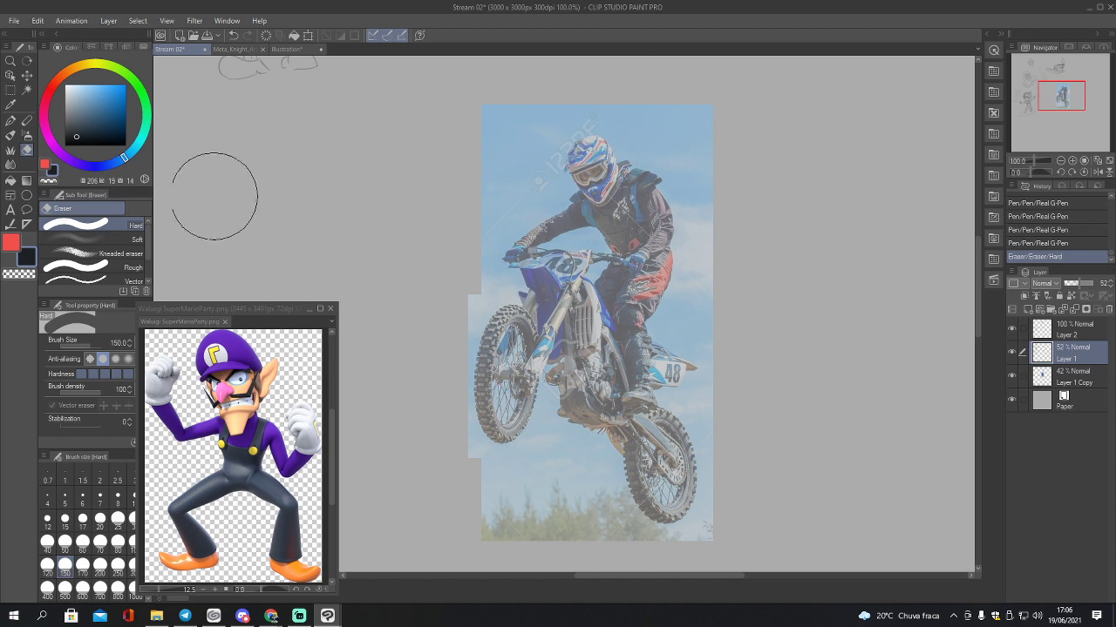
pyautogui.press('x')
pyautogui.moveTo(113, 94); pyautogui.dragTo(116, 110)
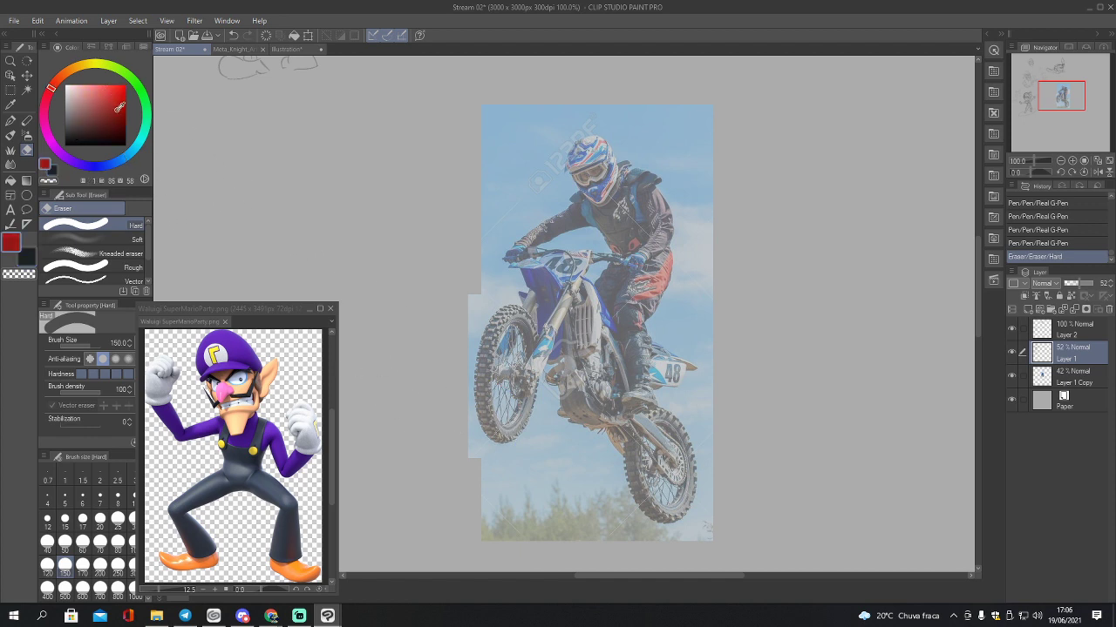
pyautogui.press('p')
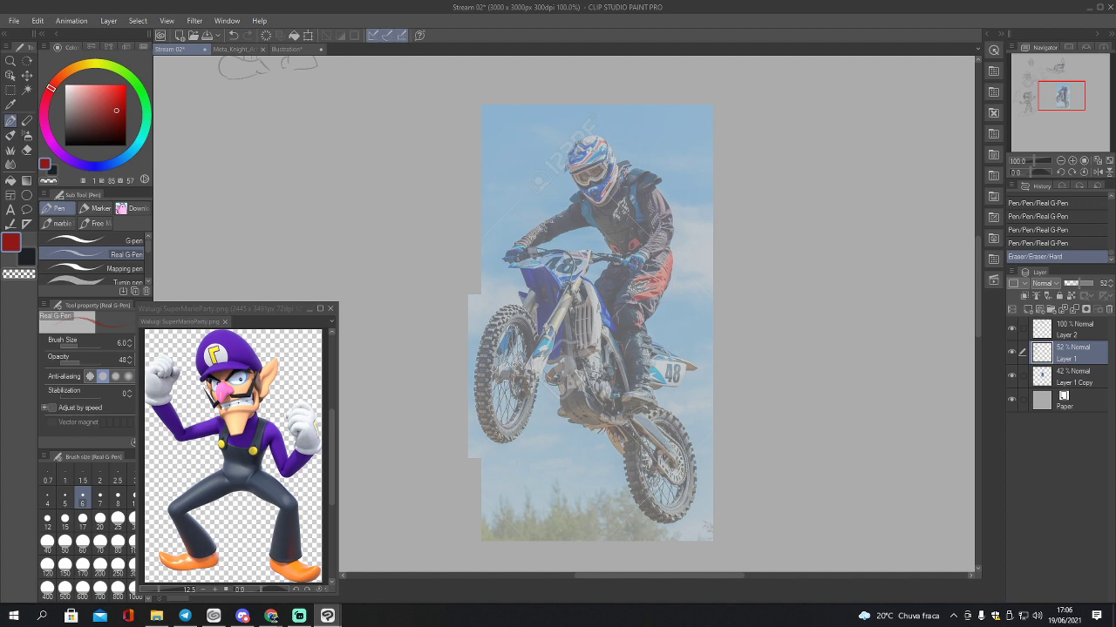
# Step: Trace the front wheel's tyre outline, inner rim and hub over the motocross photo with size 6 dark red strokes
pyautogui.moveTo(483, 340)
pyautogui.mouseDown()
pyautogui.moveTo(474, 383)
pyautogui.moveTo(485, 423)
pyautogui.mouseUp()
pyautogui.moveTo(481, 414); pyautogui.dragTo(497, 438)
pyautogui.moveTo(540, 359)
pyautogui.mouseDown()
pyautogui.moveTo(526, 311)
pyautogui.moveTo(487, 327)
pyautogui.mouseUp()
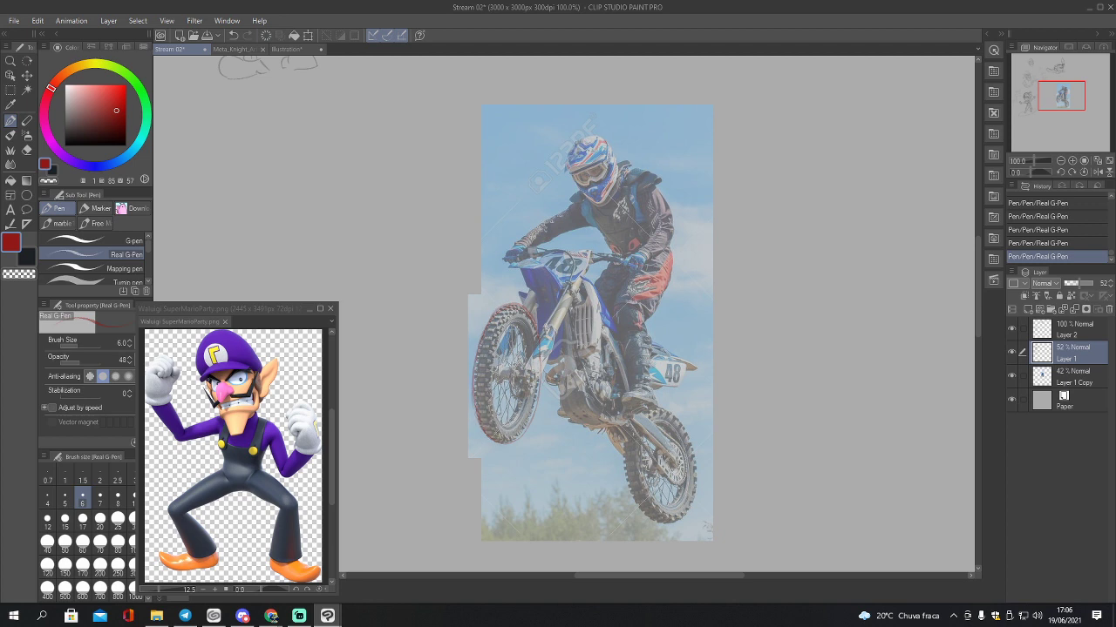
pyautogui.moveTo(529, 388)
pyautogui.mouseDown()
pyautogui.moveTo(528, 361)
pyautogui.moveTo(494, 348)
pyautogui.mouseUp()
pyautogui.moveTo(526, 388)
pyautogui.mouseDown()
pyautogui.moveTo(500, 421)
pyautogui.moveTo(492, 408)
pyautogui.mouseUp()
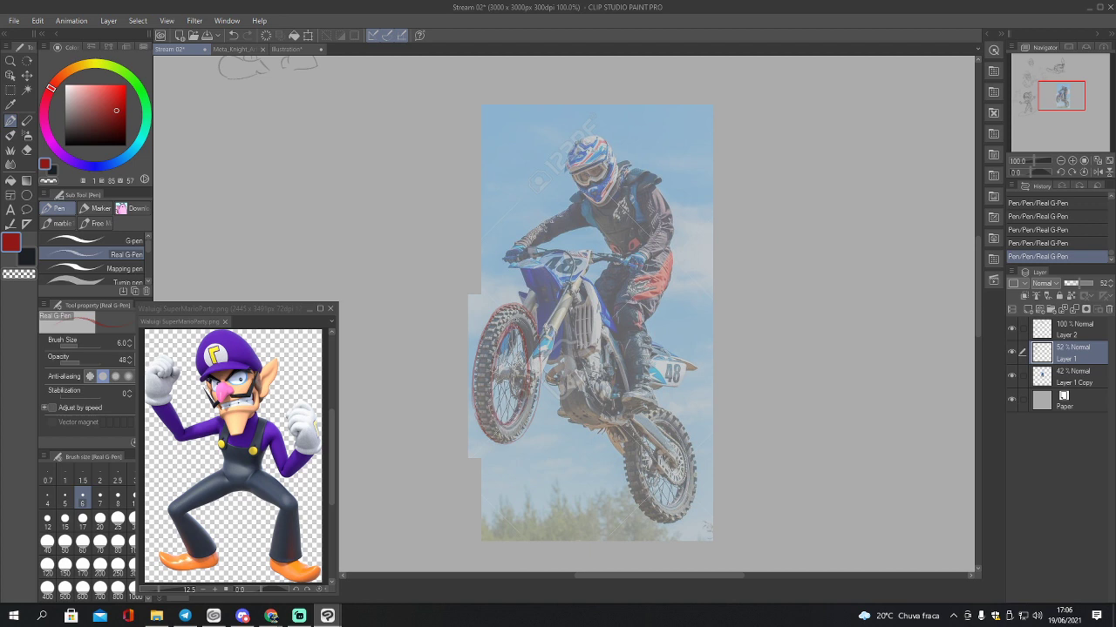
pyautogui.moveTo(532, 364); pyautogui.dragTo(529, 372)
pyautogui.moveTo(518, 389)
pyautogui.mouseDown()
pyautogui.moveTo(511, 398)
pyautogui.moveTo(531, 396)
pyautogui.mouseUp()
pyautogui.moveTo(548, 349)
pyautogui.mouseDown()
pyautogui.moveTo(538, 381)
pyautogui.moveTo(554, 334)
pyautogui.mouseUp()
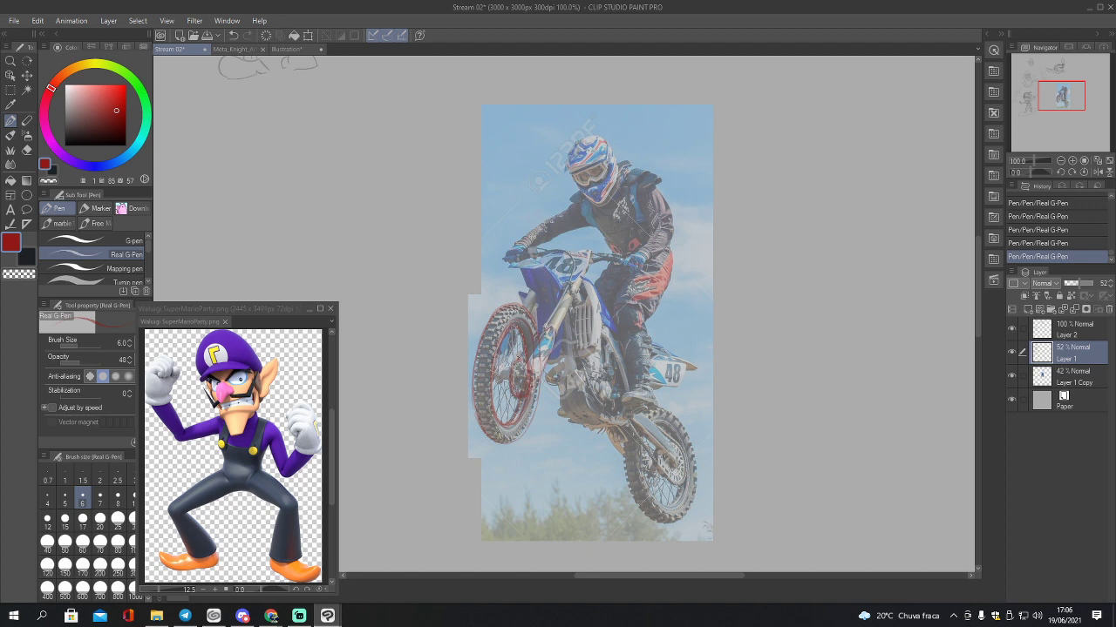
# Step: Set the pen opacity to 89 and trace the front hub and the fork up to the handlebar
pyautogui.click(94, 361)
pyautogui.moveTo(516, 371); pyautogui.dragTo(513, 384)
pyautogui.moveTo(550, 346); pyautogui.dragTo(544, 367)
pyautogui.moveTo(566, 291)
pyautogui.mouseDown()
pyautogui.moveTo(545, 332)
pyautogui.moveTo(589, 260)
pyautogui.mouseUp()
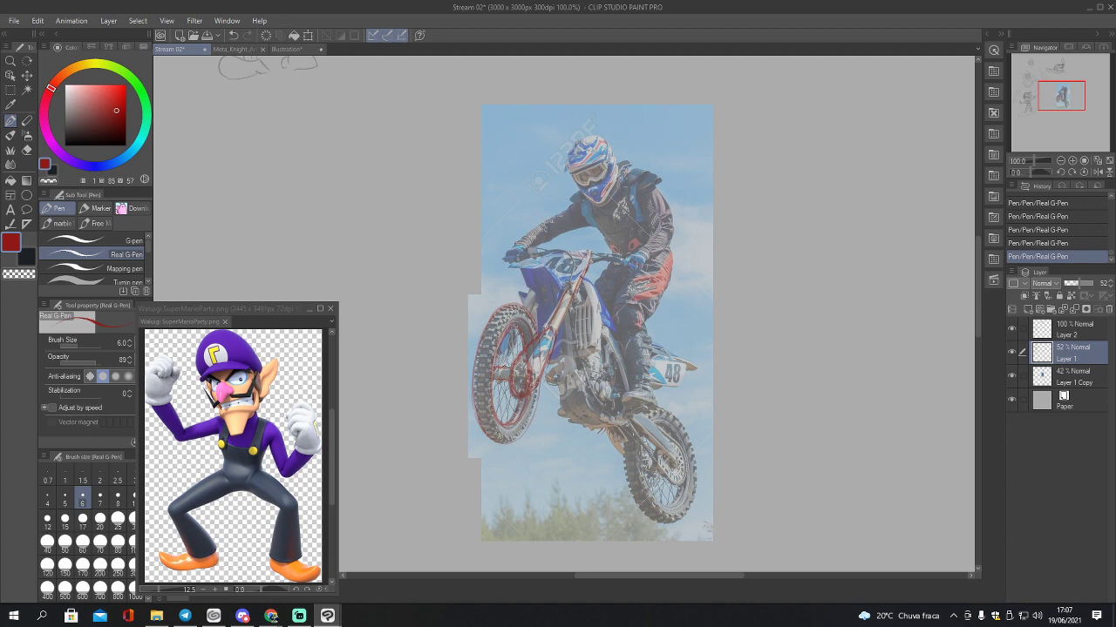
# Step: Trace the bike's front fender, number plate and upper frame over the photo
pyautogui.moveTo(503, 334); pyautogui.dragTo(521, 365)
pyautogui.moveTo(524, 276); pyautogui.dragTo(537, 321)
pyautogui.moveTo(521, 271)
pyautogui.mouseDown()
pyautogui.moveTo(511, 268)
pyautogui.moveTo(565, 288)
pyautogui.mouseUp()
pyautogui.moveTo(562, 259); pyautogui.dragTo(590, 253)
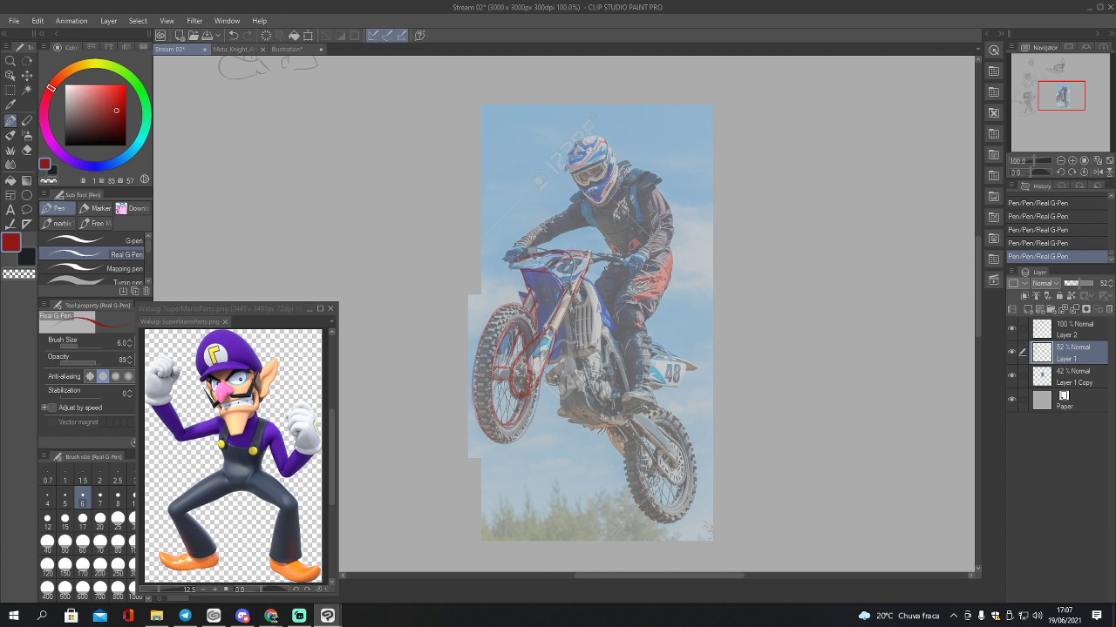
pyautogui.moveTo(582, 278); pyautogui.dragTo(598, 300)
# Step: Erase the strokes around the number plate and retrace the plate, fender and handlebar grips
pyautogui.press('e')
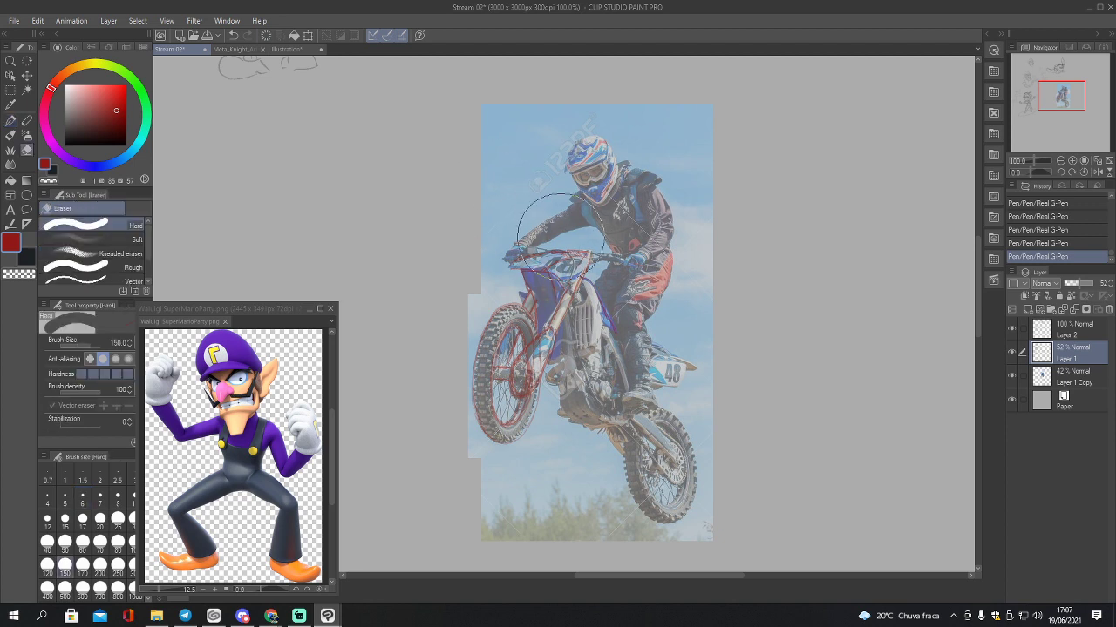
pyautogui.moveTo(545, 242); pyautogui.dragTo(692, 279)
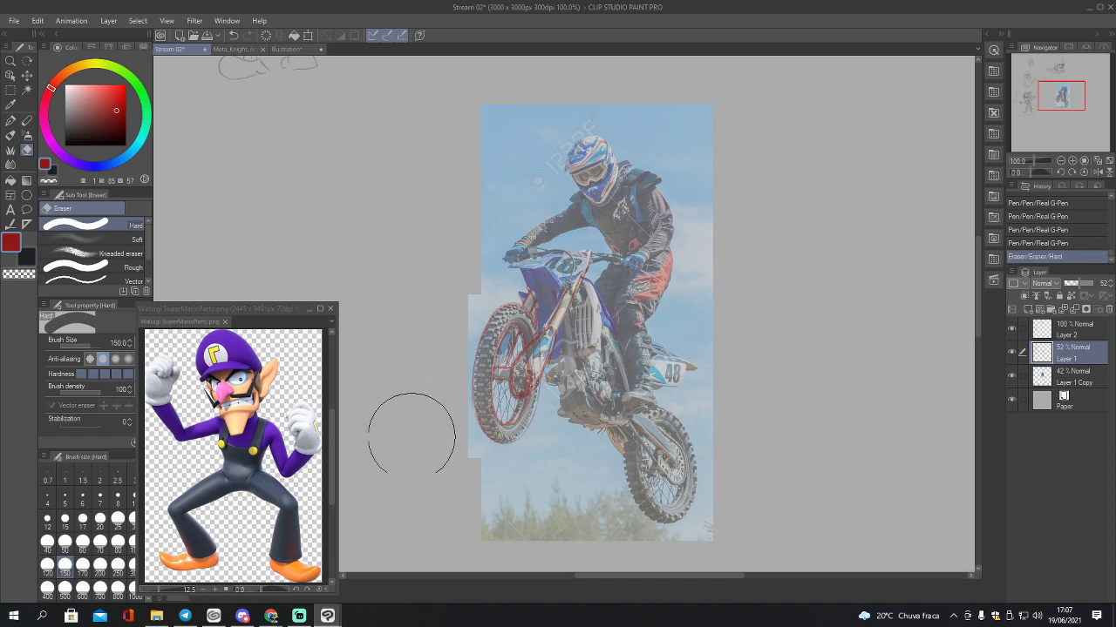
pyautogui.press('p')
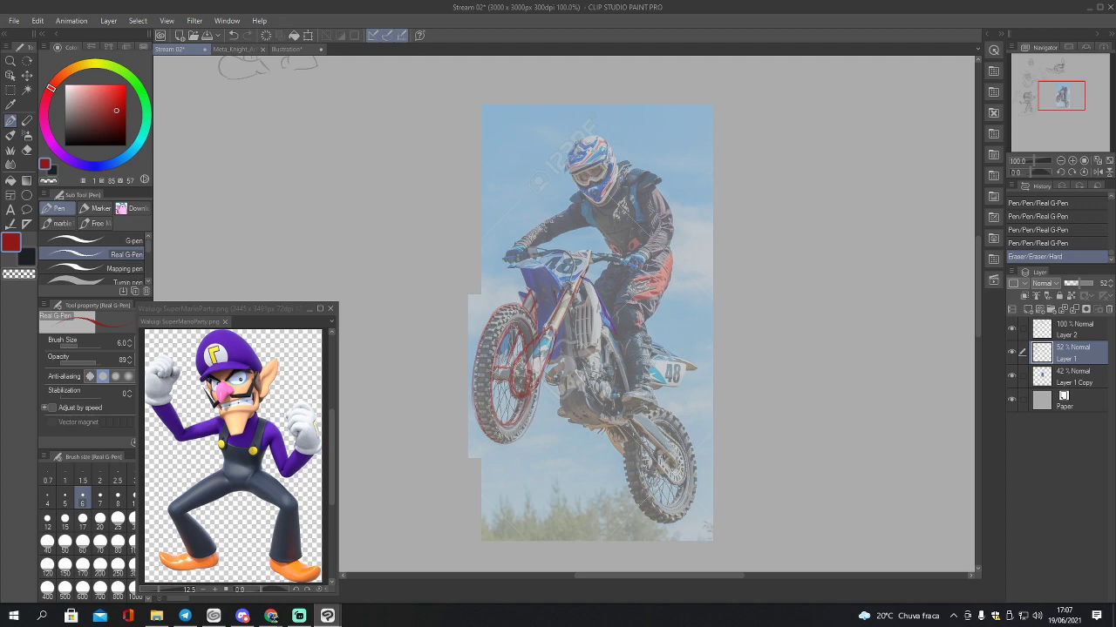
pyautogui.moveTo(522, 270)
pyautogui.mouseDown()
pyautogui.moveTo(533, 288)
pyautogui.moveTo(560, 285)
pyautogui.moveTo(558, 294)
pyautogui.mouseUp()
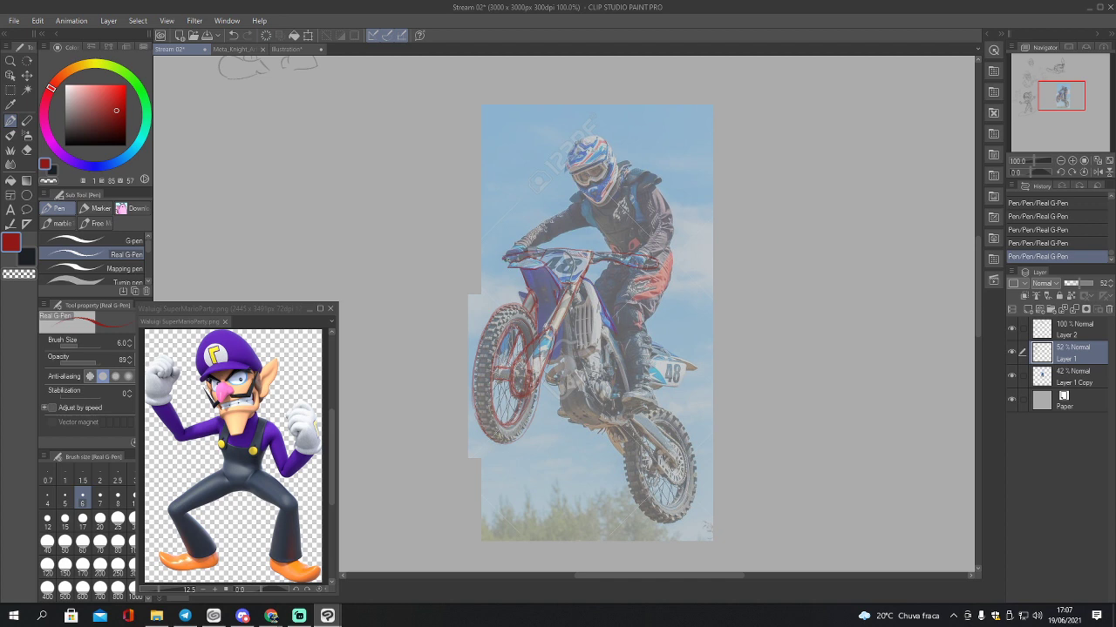
pyautogui.moveTo(503, 255); pyautogui.dragTo(532, 250)
# Step: Trace the bike's body and engine outline and the rear wheel's tyre
pyautogui.moveTo(642, 381)
pyautogui.mouseDown()
pyautogui.moveTo(629, 420)
pyautogui.moveTo(579, 428)
pyautogui.mouseUp()
pyautogui.moveTo(623, 457)
pyautogui.mouseDown()
pyautogui.moveTo(646, 517)
pyautogui.moveTo(665, 523)
pyautogui.moveTo(640, 418)
pyautogui.moveTo(659, 413)
pyautogui.moveTo(685, 430)
pyautogui.moveTo(693, 468)
pyautogui.moveTo(680, 521)
pyautogui.moveTo(660, 524)
pyautogui.mouseUp()
pyautogui.moveTo(639, 449)
pyautogui.mouseDown()
pyautogui.moveTo(640, 472)
pyautogui.moveTo(681, 488)
pyautogui.moveTo(679, 451)
pyautogui.moveTo(652, 427)
pyautogui.moveTo(650, 459)
pyautogui.moveTo(674, 479)
pyautogui.moveTo(689, 467)
pyautogui.moveTo(660, 431)
pyautogui.mouseUp()
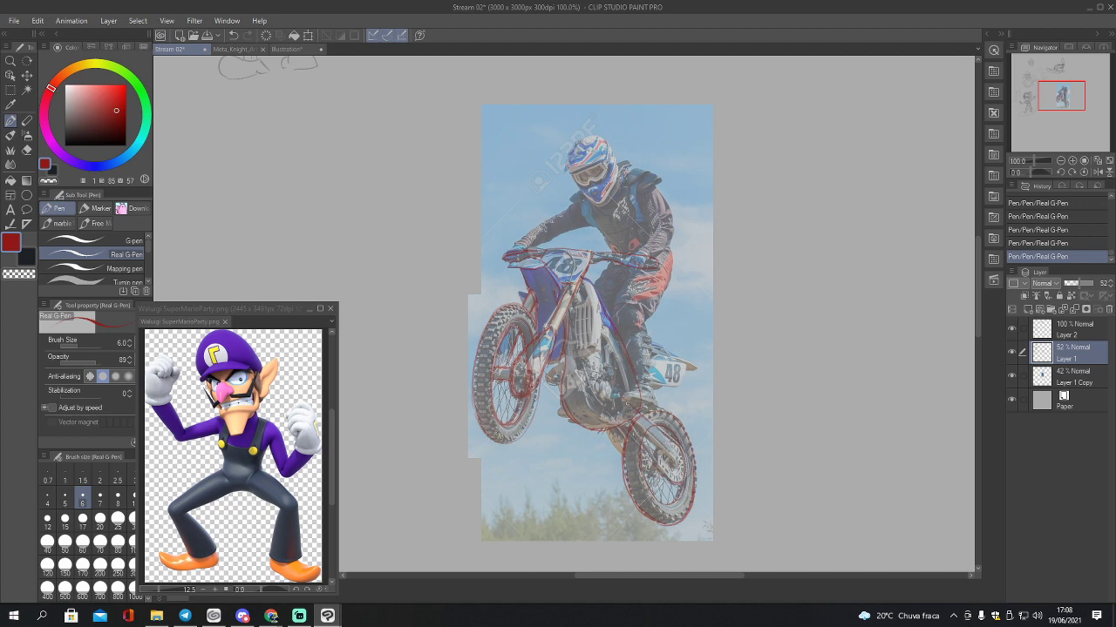
# Step: Trace the swingarm down to the rear hub and add detail strokes to the front wheel's rim and fork
pyautogui.moveTo(605, 428)
pyautogui.mouseDown()
pyautogui.moveTo(668, 484)
pyautogui.moveTo(658, 477)
pyautogui.mouseUp()
pyautogui.moveTo(605, 433); pyautogui.dragTo(655, 487)
pyautogui.moveTo(522, 350); pyautogui.dragTo(515, 358)
pyautogui.moveTo(498, 398); pyautogui.dragTo(495, 419)
pyautogui.moveTo(515, 327); pyautogui.dragTo(520, 334)
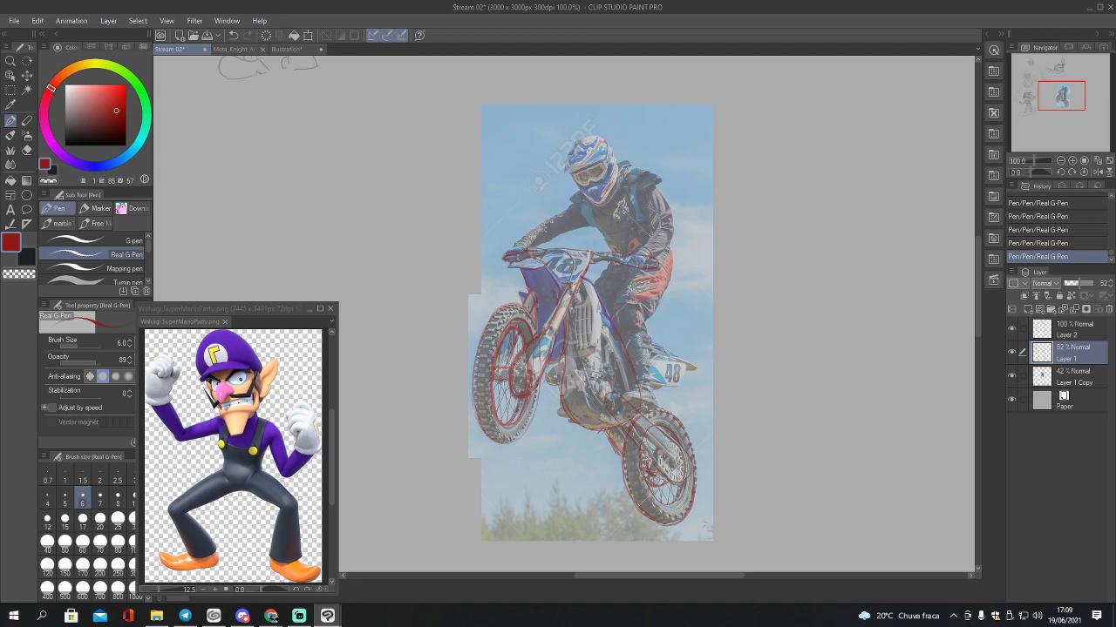
# Step: Hide the photo layer, lower Layer 1's opacity to 28% and make Layer 2 the active layer
pyautogui.click(1011, 375)
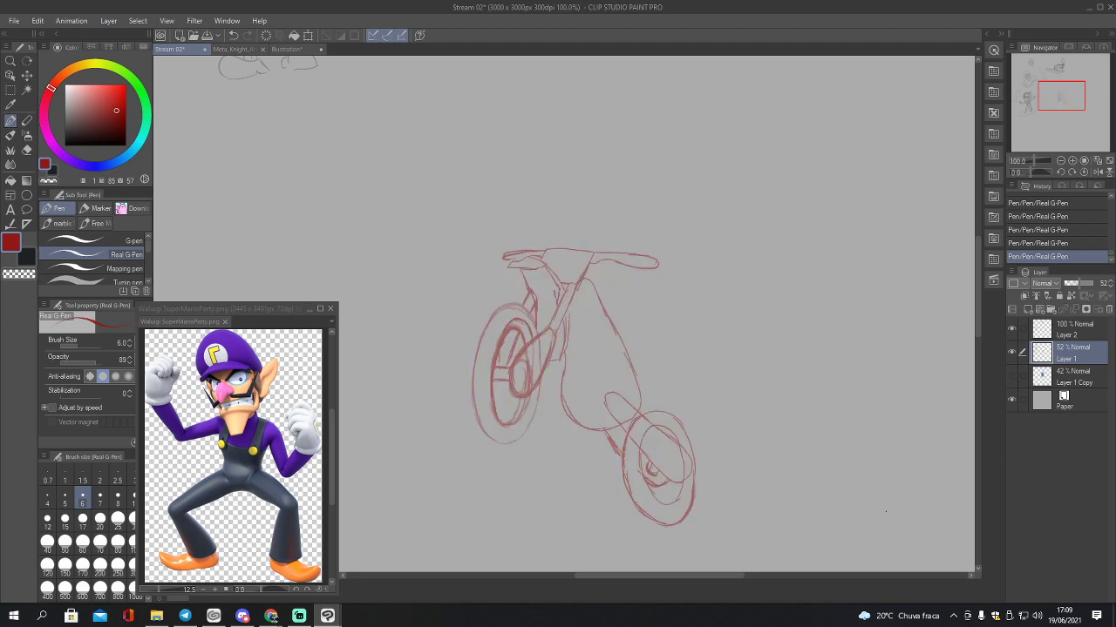
pyautogui.click(1067, 333)
pyautogui.click(1065, 357)
pyautogui.click(1072, 287)
pyautogui.click(1065, 330)
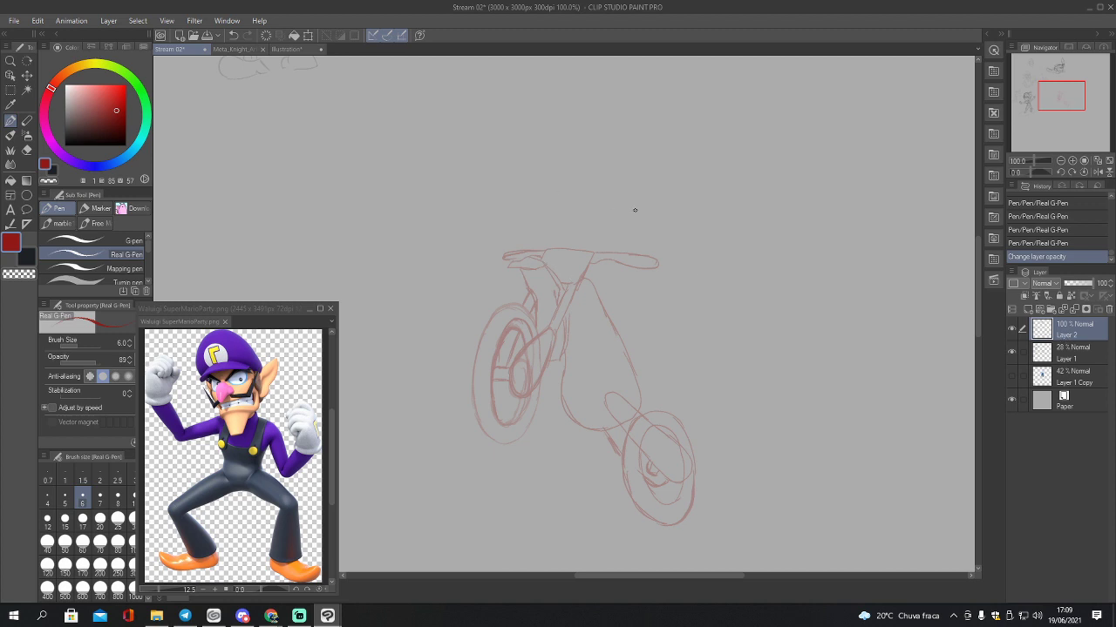
# Step: Sketch a large rounded nose shape over the front end of the handlebar on Layer 2
pyautogui.moveTo(504, 259)
pyautogui.mouseDown()
pyautogui.moveTo(535, 267)
pyautogui.moveTo(546, 279)
pyautogui.moveTo(493, 255)
pyautogui.moveTo(511, 233)
pyautogui.moveTo(563, 259)
pyautogui.mouseUp()
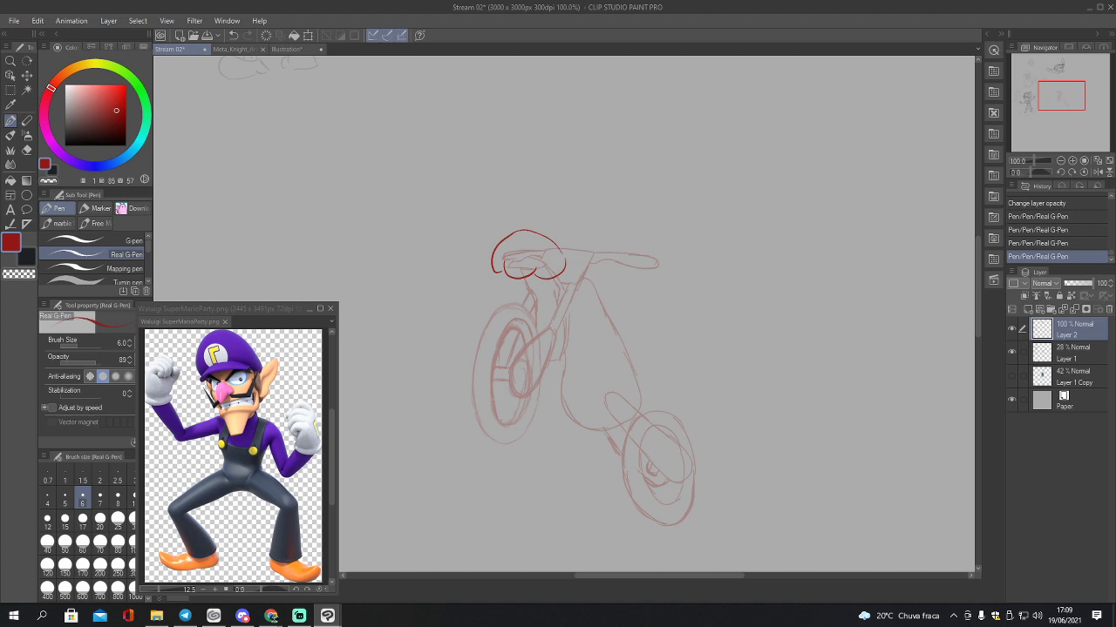
# Step: Create a new canvas from the copied Wario image and float it as a separate window
pyautogui.hotkey('alt', 'Tab')
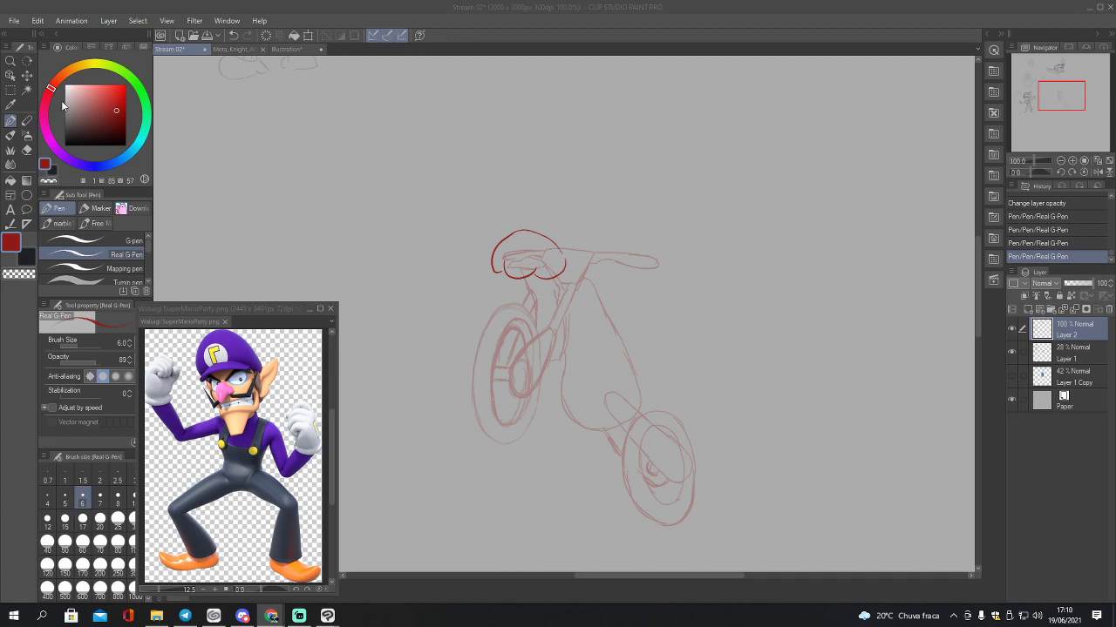
pyautogui.click(14, 20)
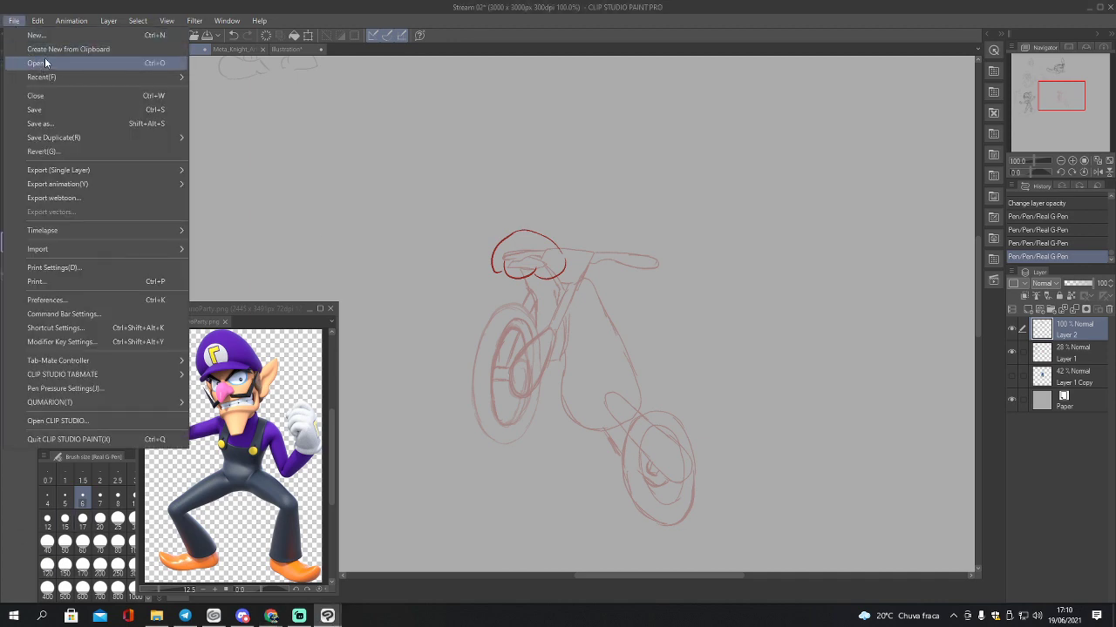
pyautogui.click(47, 53)
pyautogui.moveTo(347, 49); pyautogui.dragTo(380, 106)
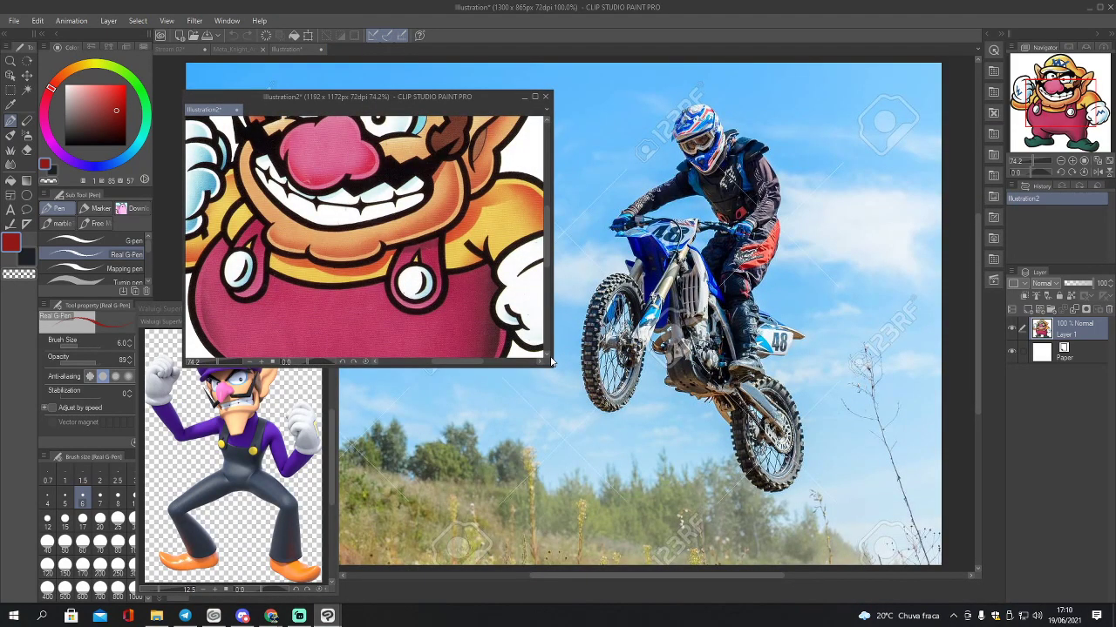
# Step: Shrink the Wario reference window, zoom its image to 25% and place the window above the Waluigi reference
pyautogui.moveTo(552, 365); pyautogui.dragTo(374, 288)
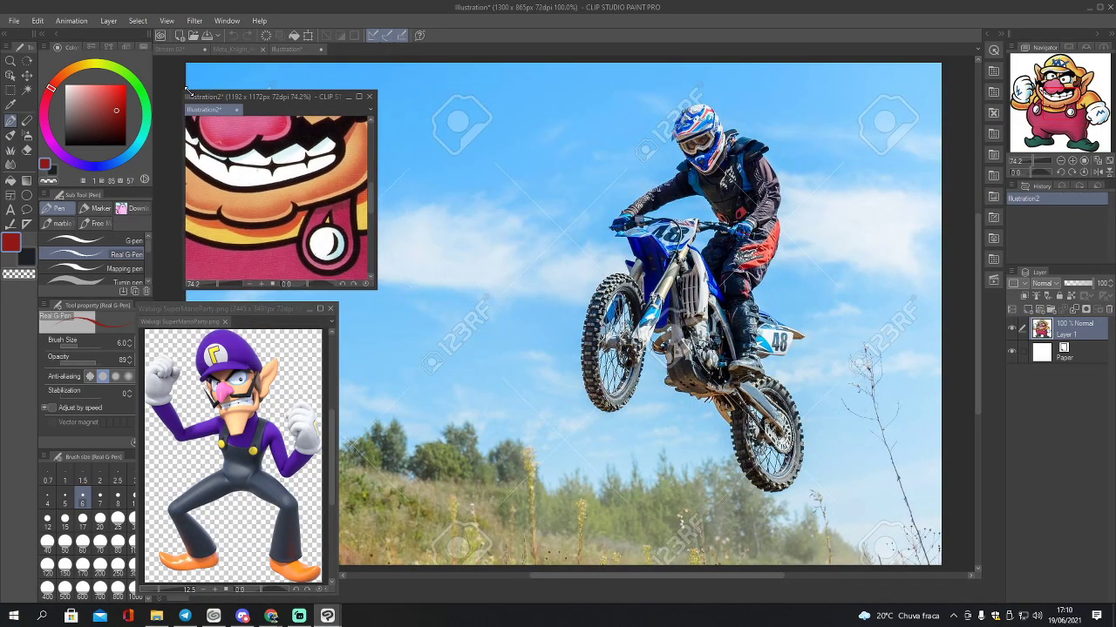
pyautogui.moveTo(184, 91); pyautogui.dragTo(150, 51)
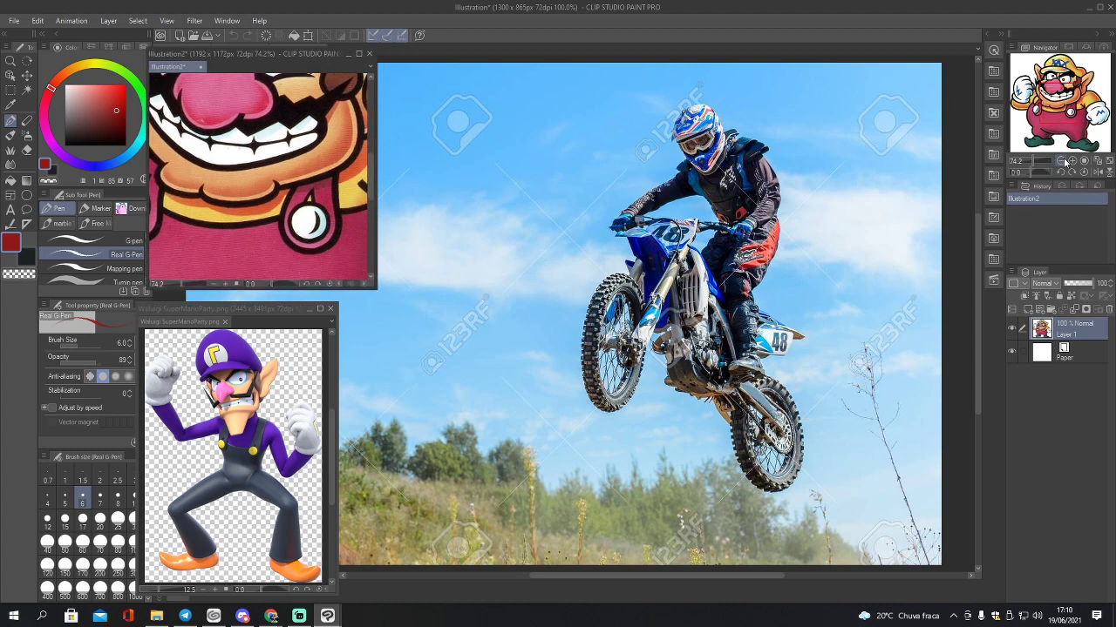
pyautogui.click(1061, 161)
pyautogui.click(1061, 161)
pyautogui.click(1060, 162)
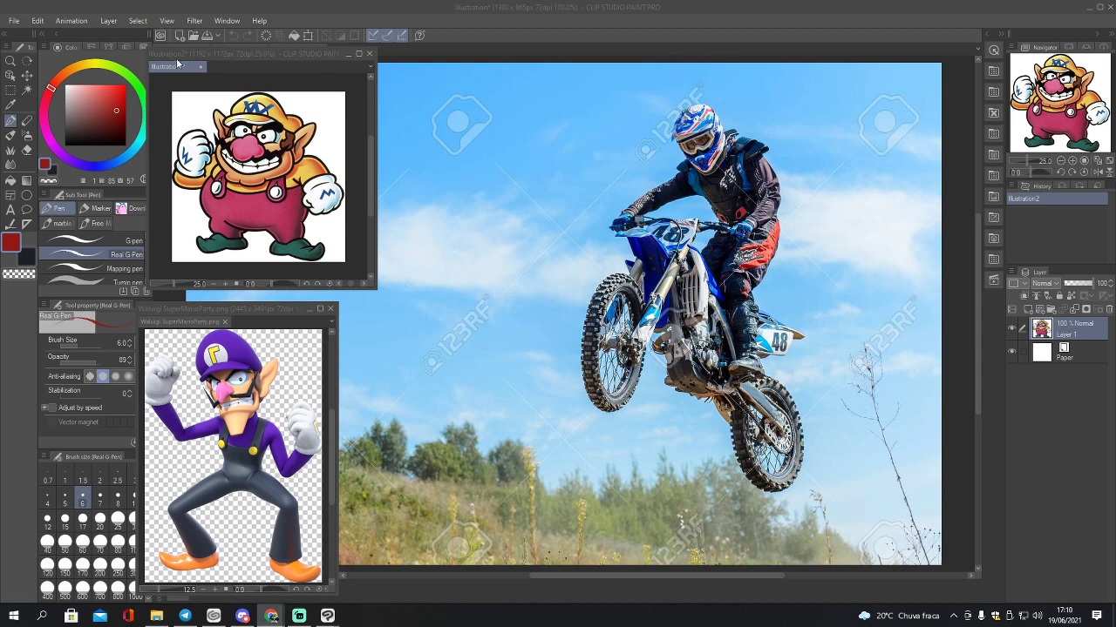
pyautogui.moveTo(194, 56); pyautogui.dragTo(193, 76)
# Step: On the Stream 02 canvas, erase the large rounded shape and sketch a smaller nose with a zigzag moustache and teeth
pyautogui.click(170, 49)
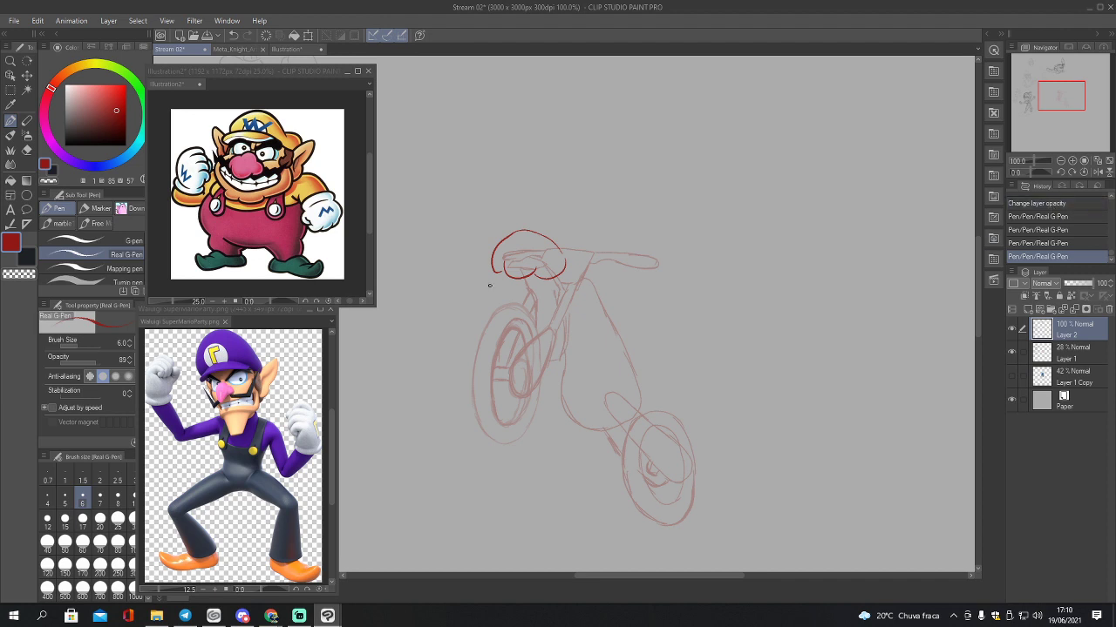
pyautogui.press('e')
pyautogui.moveTo(529, 239)
pyautogui.mouseDown()
pyautogui.moveTo(543, 249)
pyautogui.moveTo(520, 276)
pyautogui.moveTo(555, 266)
pyautogui.moveTo(542, 238)
pyautogui.moveTo(519, 244)
pyautogui.moveTo(502, 271)
pyautogui.moveTo(505, 249)
pyautogui.moveTo(540, 293)
pyautogui.moveTo(603, 288)
pyautogui.moveTo(615, 270)
pyautogui.moveTo(572, 274)
pyautogui.moveTo(618, 268)
pyautogui.mouseUp()
pyautogui.press('p')
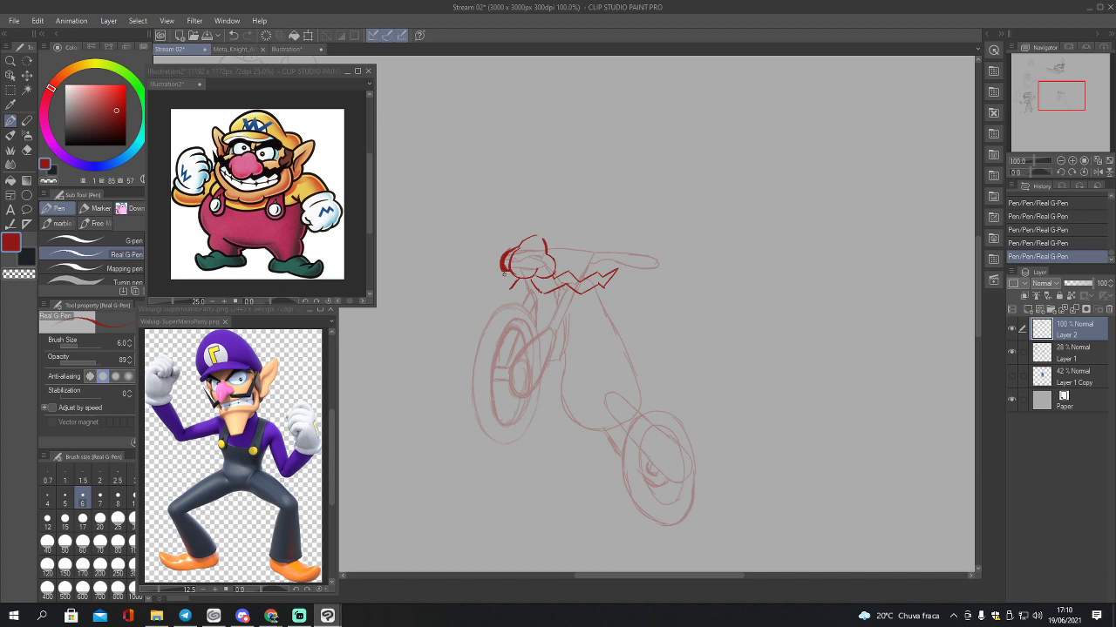
pyautogui.moveTo(494, 273)
pyautogui.mouseDown()
pyautogui.moveTo(486, 264)
pyautogui.moveTo(501, 294)
pyautogui.moveTo(470, 285)
pyautogui.moveTo(455, 256)
pyautogui.moveTo(497, 275)
pyautogui.mouseUp()
pyautogui.moveTo(505, 293)
pyautogui.mouseDown()
pyautogui.moveTo(541, 293)
pyautogui.moveTo(521, 293)
pyautogui.moveTo(531, 293)
pyautogui.mouseUp()
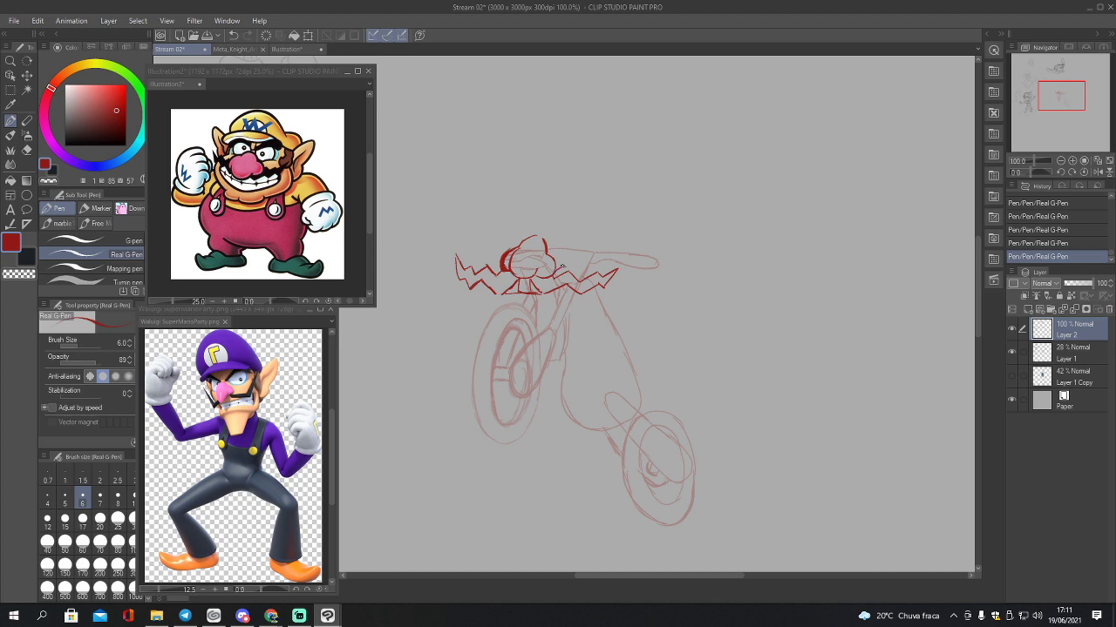
# Step: Sketch the curved top of the face, the eyes with a pupil, and thick eyebrows above the nose
pyautogui.moveTo(506, 247)
pyautogui.mouseDown()
pyautogui.moveTo(533, 228)
pyautogui.moveTo(571, 235)
pyautogui.moveTo(578, 272)
pyautogui.mouseUp()
pyautogui.moveTo(547, 254)
pyautogui.mouseDown()
pyautogui.moveTo(548, 239)
pyautogui.moveTo(551, 256)
pyautogui.moveTo(572, 236)
pyautogui.moveTo(521, 237)
pyautogui.mouseUp()
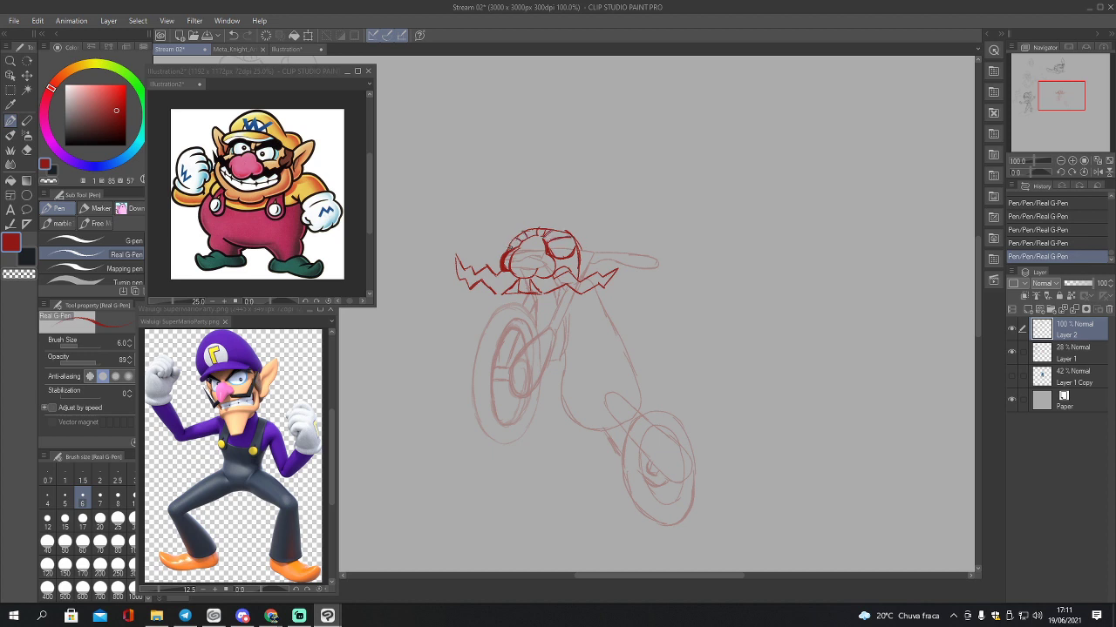
pyautogui.moveTo(555, 250); pyautogui.dragTo(554, 247)
pyautogui.moveTo(506, 253)
pyautogui.mouseDown()
pyautogui.moveTo(517, 229)
pyautogui.moveTo(569, 231)
pyautogui.moveTo(518, 238)
pyautogui.moveTo(555, 238)
pyautogui.mouseUp()
pyautogui.moveTo(557, 229); pyautogui.dragTo(560, 236)
# Step: Fill both sides of the zigzag moustache with hatching strokes
pyautogui.moveTo(533, 278)
pyautogui.mouseDown()
pyautogui.moveTo(547, 292)
pyautogui.moveTo(602, 285)
pyautogui.mouseUp()
pyautogui.moveTo(603, 276); pyautogui.dragTo(604, 283)
pyautogui.moveTo(614, 269); pyautogui.dragTo(608, 276)
pyautogui.moveTo(455, 258)
pyautogui.mouseDown()
pyautogui.moveTo(462, 281)
pyautogui.moveTo(476, 282)
pyautogui.mouseUp()
pyautogui.moveTo(476, 270); pyautogui.dragTo(485, 280)
pyautogui.moveTo(483, 269); pyautogui.dragTo(490, 285)
pyautogui.moveTo(490, 275); pyautogui.dragTo(497, 294)
pyautogui.moveTo(496, 276); pyautogui.dragTo(502, 294)
pyautogui.moveTo(504, 275); pyautogui.dragTo(511, 286)
pyautogui.moveTo(511, 276); pyautogui.dragTo(534, 291)
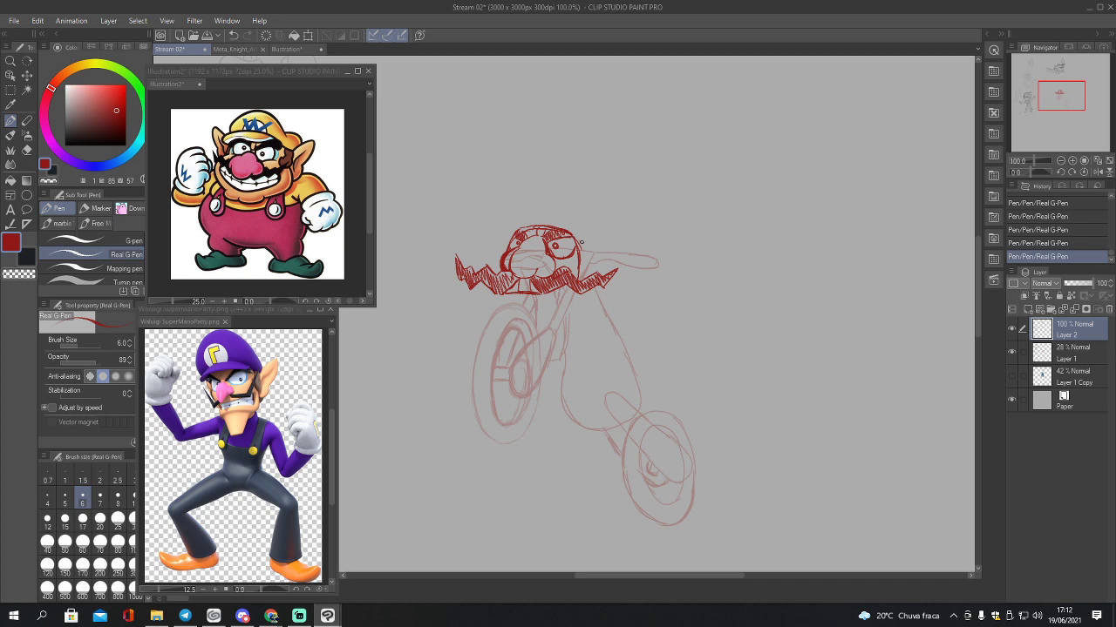
# Step: Sketch long pointed ears on both sides of the face, following the handlebar grips
pyautogui.moveTo(575, 243); pyautogui.dragTo(652, 253)
pyautogui.moveTo(584, 268); pyautogui.dragTo(658, 261)
pyautogui.moveTo(588, 254); pyautogui.dragTo(644, 258)
pyautogui.moveTo(502, 241)
pyautogui.mouseDown()
pyautogui.moveTo(457, 220)
pyautogui.moveTo(516, 228)
pyautogui.moveTo(502, 238)
pyautogui.mouseUp()
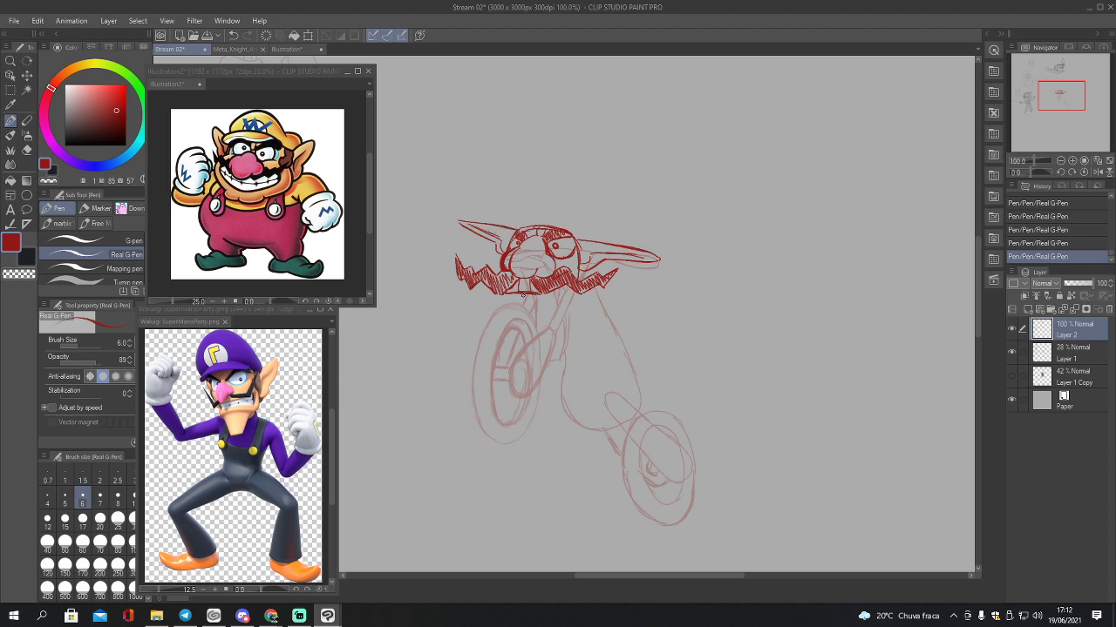
# Step: Add short strokes under the moustache, an arc on the fork and a zigzag emblem on the front wheel's hub
pyautogui.moveTo(549, 295); pyautogui.dragTo(563, 291)
pyautogui.moveTo(559, 295); pyautogui.dragTo(564, 286)
pyautogui.moveTo(535, 339); pyautogui.dragTo(539, 355)
pyautogui.moveTo(522, 366); pyautogui.dragTo(531, 382)
# Step: Select the zigzag emblem with a rectangular selection, cut and paste it onto its own layer, and deselect
pyautogui.press('m')
pyautogui.moveTo(521, 358); pyautogui.dragTo(543, 375)
pyautogui.click(544, 394)
pyautogui.hotkey('ctrl', 'd')
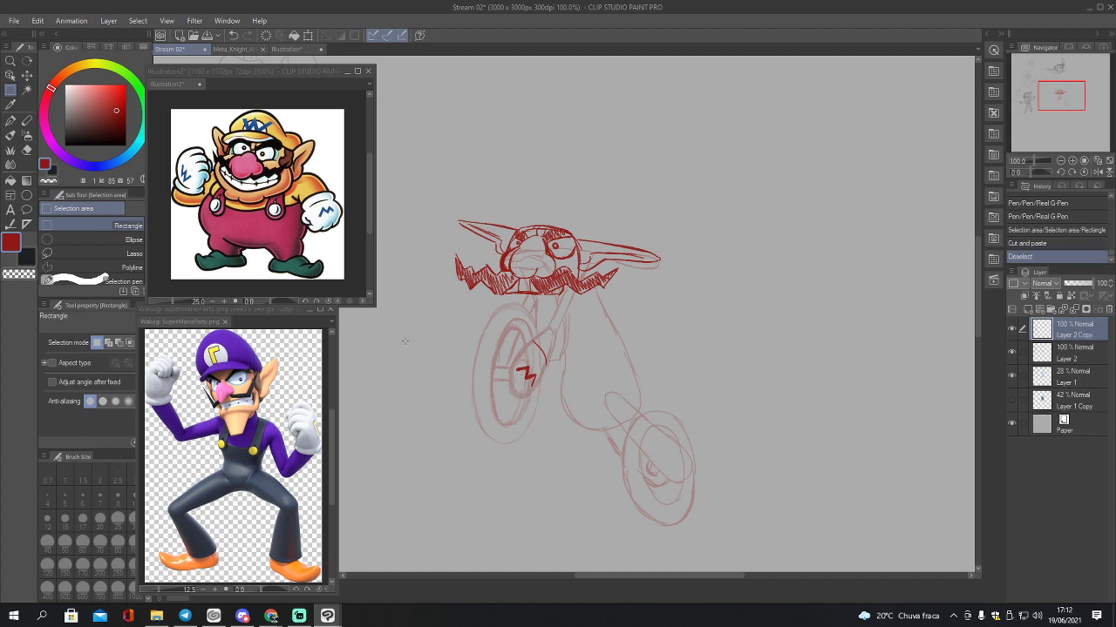
pyautogui.click(87, 252)
pyautogui.moveTo(517, 357)
pyautogui.mouseDown()
pyautogui.moveTo(546, 388)
pyautogui.moveTo(520, 359)
pyautogui.moveTo(557, 372)
pyautogui.moveTo(540, 399)
pyautogui.moveTo(545, 359)
pyautogui.mouseUp()
pyautogui.hotkey('ctrl', 't')
pyautogui.click(547, 429)
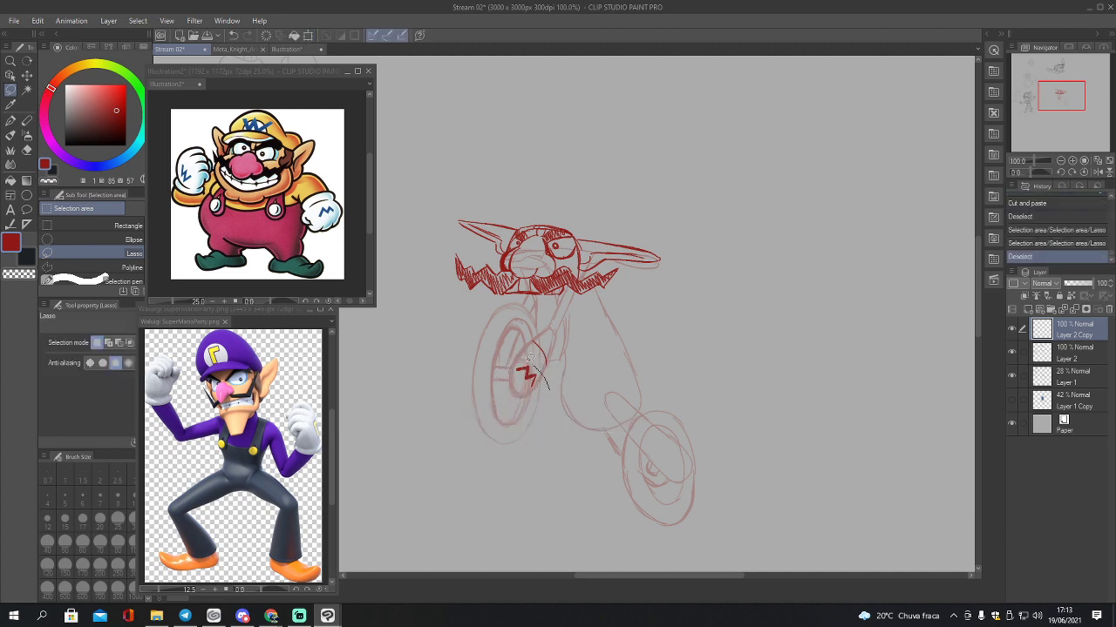
pyautogui.hotkey('ctrl', 't')
pyautogui.moveTo(557, 403); pyautogui.dragTo(557, 399)
pyautogui.hotkey('ctrl', 'z')
pyautogui.click(560, 424)
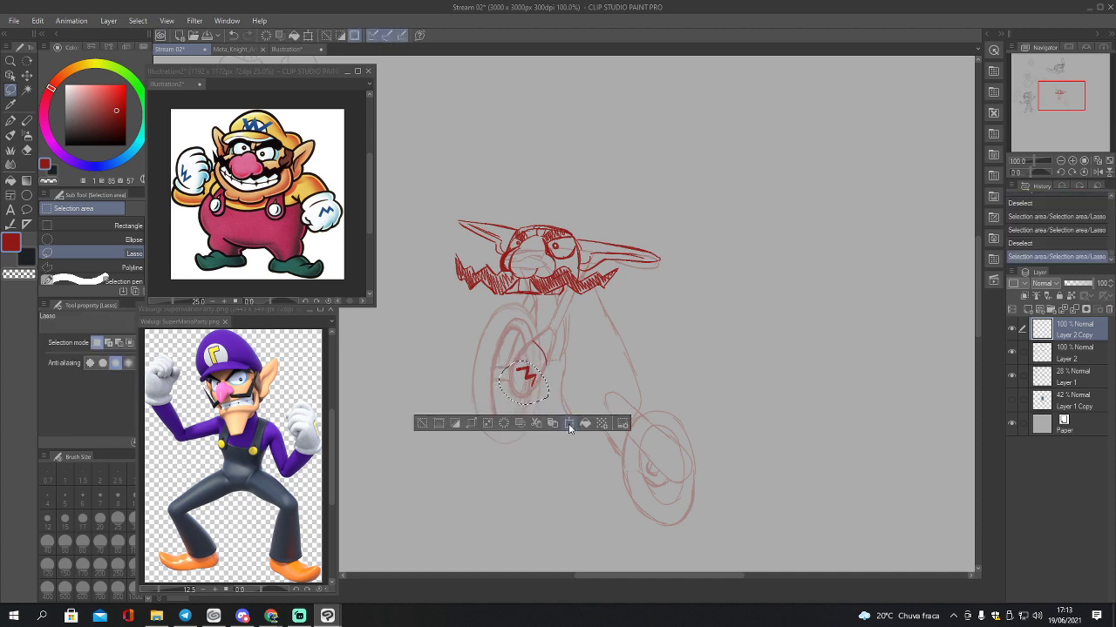
# Step: Revert the history to before the zigzag emblem was cut and pasted onto its own layer, and clear the selection
pyautogui.click(1053, 243)
pyautogui.click(1051, 225)
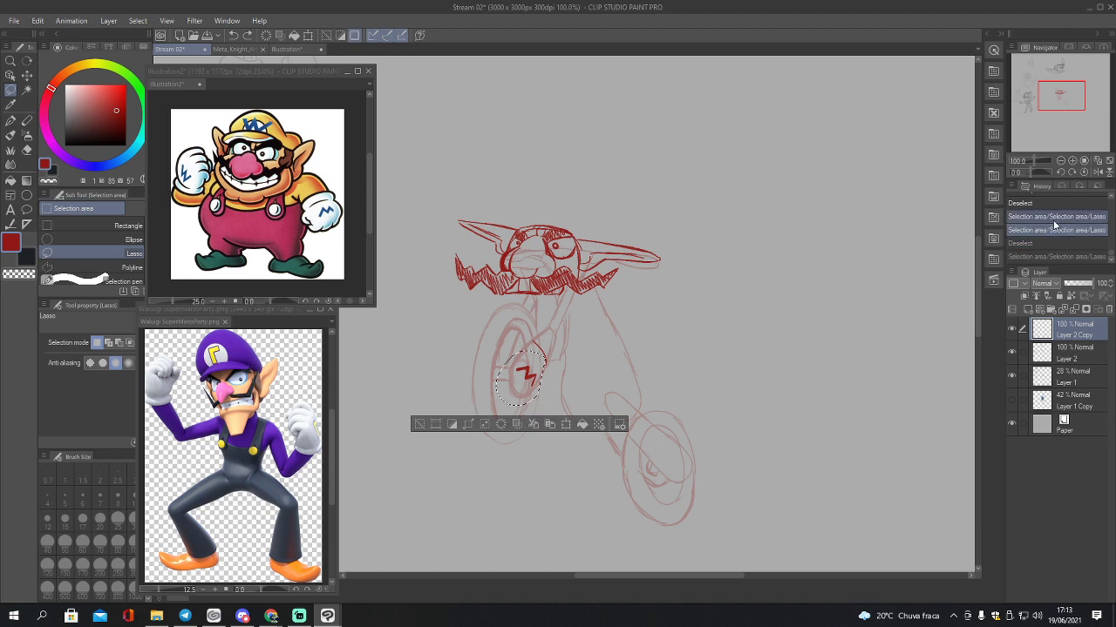
pyautogui.click(1066, 218)
pyautogui.click(1064, 205)
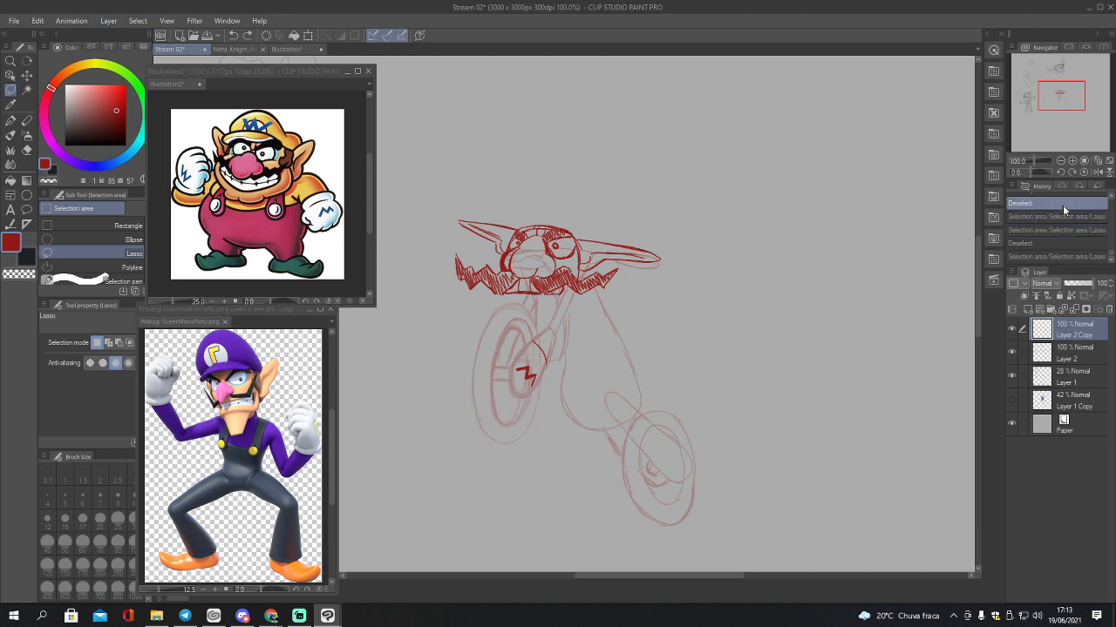
pyautogui.scroll(2, 1081, 223)
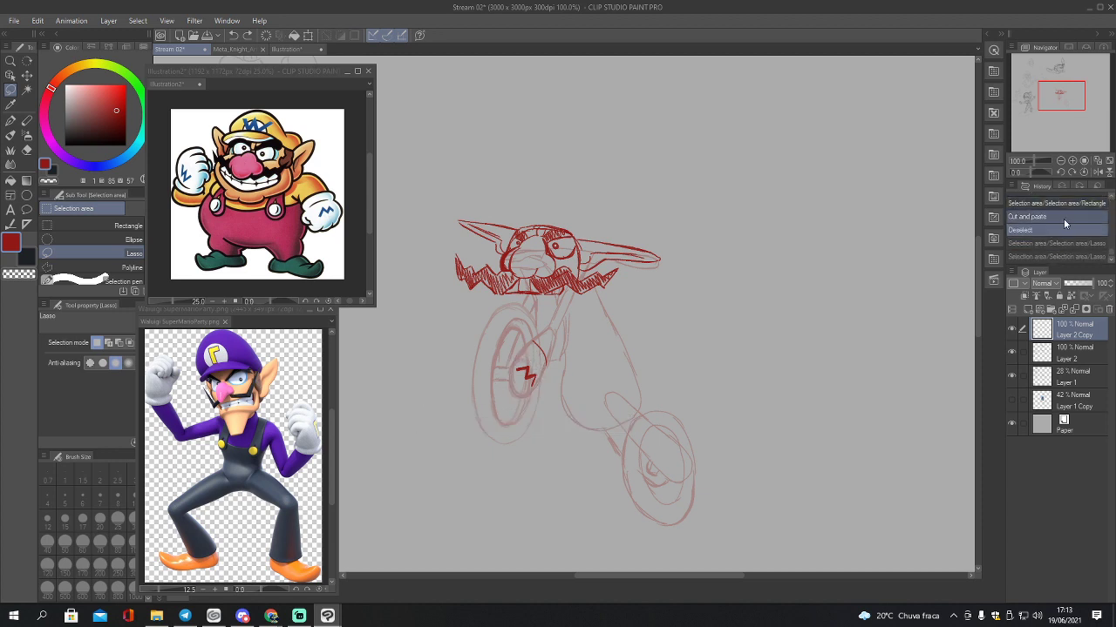
pyautogui.click(1070, 216)
pyautogui.click(1077, 206)
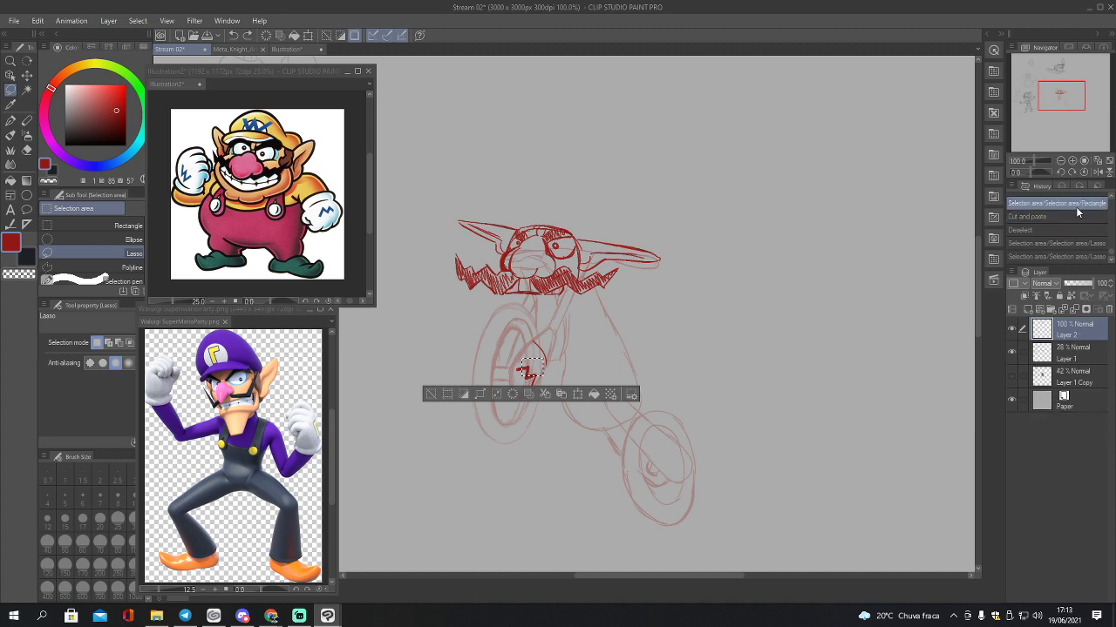
pyautogui.hotkey('ctrl', 'd')
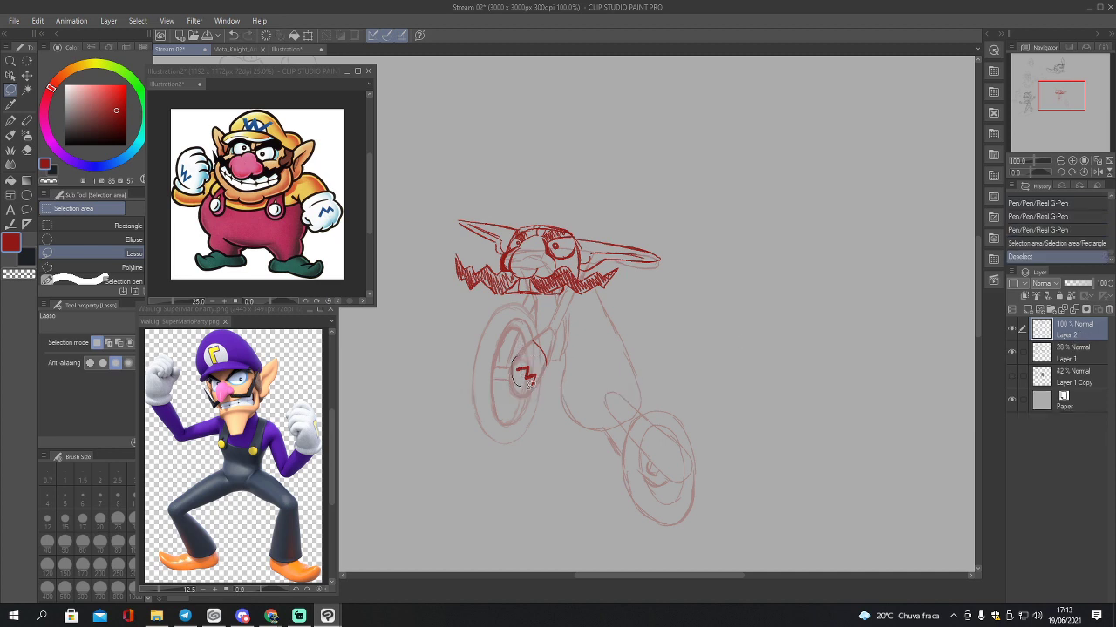
# Step: Lasso the zigzag emblem on the front wheel's hub, then rotate and shift it so it reads as a W
pyautogui.moveTo(529, 382); pyautogui.dragTo(525, 359)
pyautogui.hotkey('ctrl', 't')
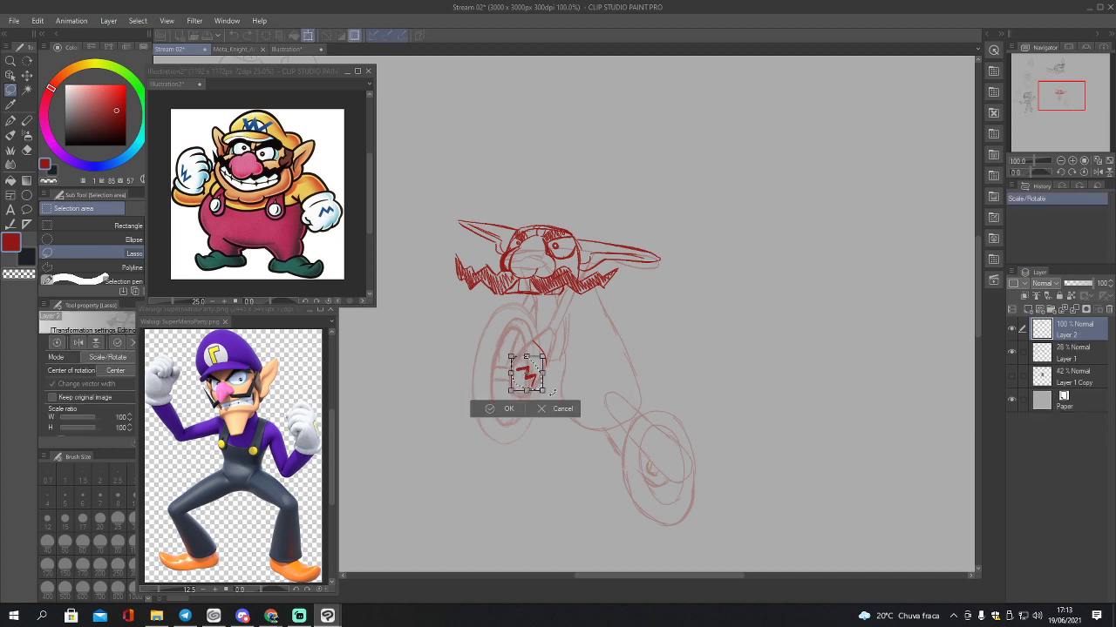
pyautogui.moveTo(553, 397)
pyautogui.mouseDown()
pyautogui.moveTo(562, 382)
pyautogui.moveTo(554, 392)
pyautogui.moveTo(534, 380)
pyautogui.mouseUp()
pyautogui.moveTo(556, 390); pyautogui.dragTo(553, 394)
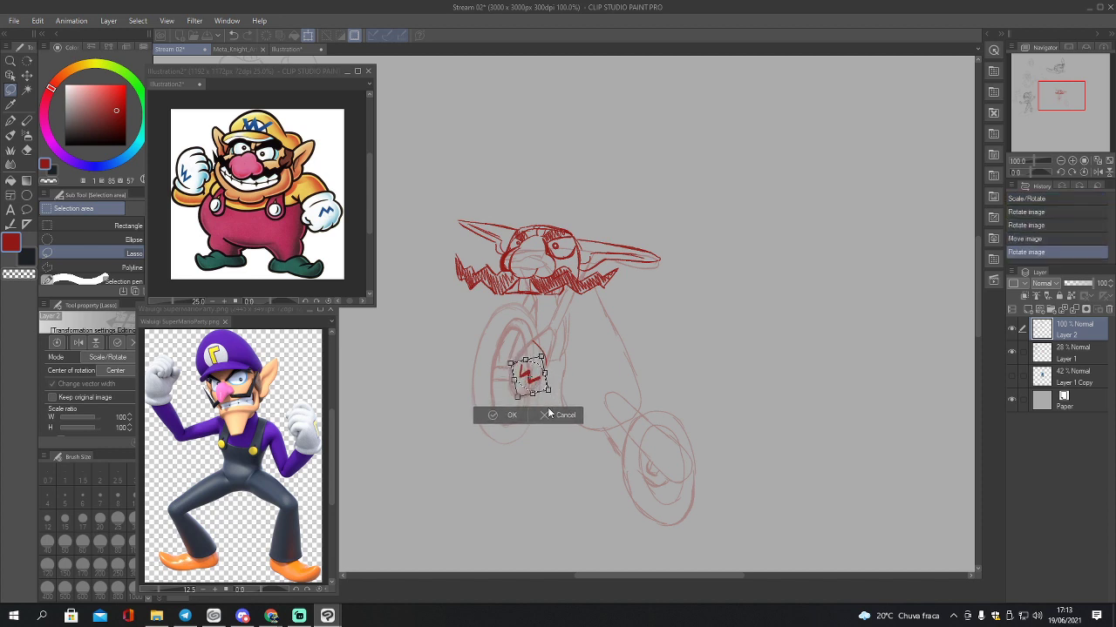
pyautogui.click(513, 416)
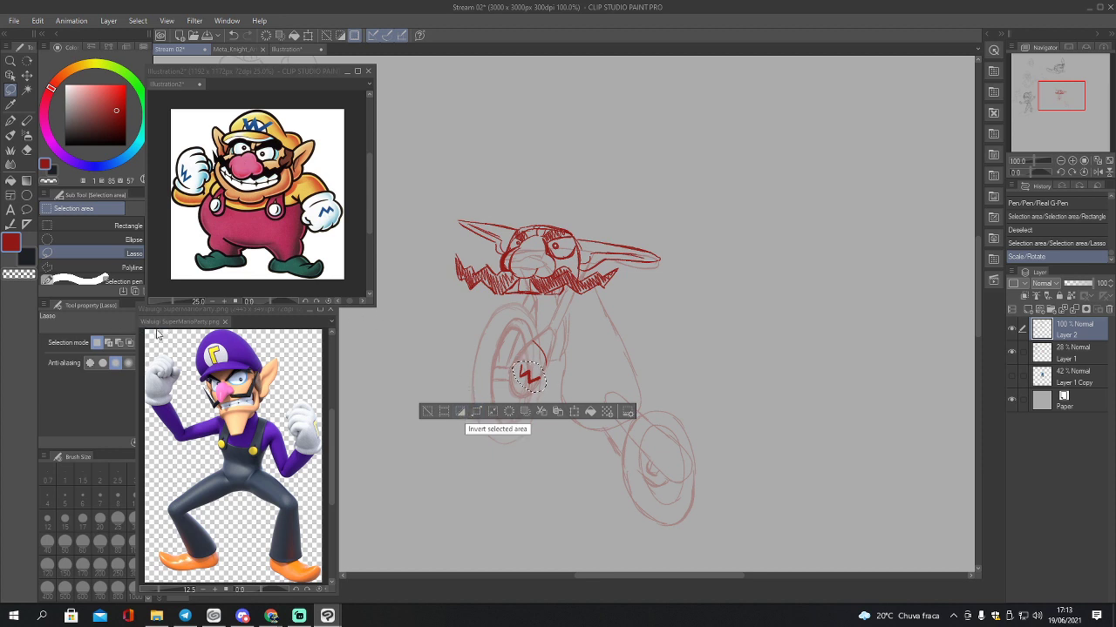
# Step: Flip the W emblem horizontally, rotate it to follow the hub's tilt, apply the transformation and deselect
pyautogui.hotkey('ctrl', 't')
pyautogui.click(84, 343)
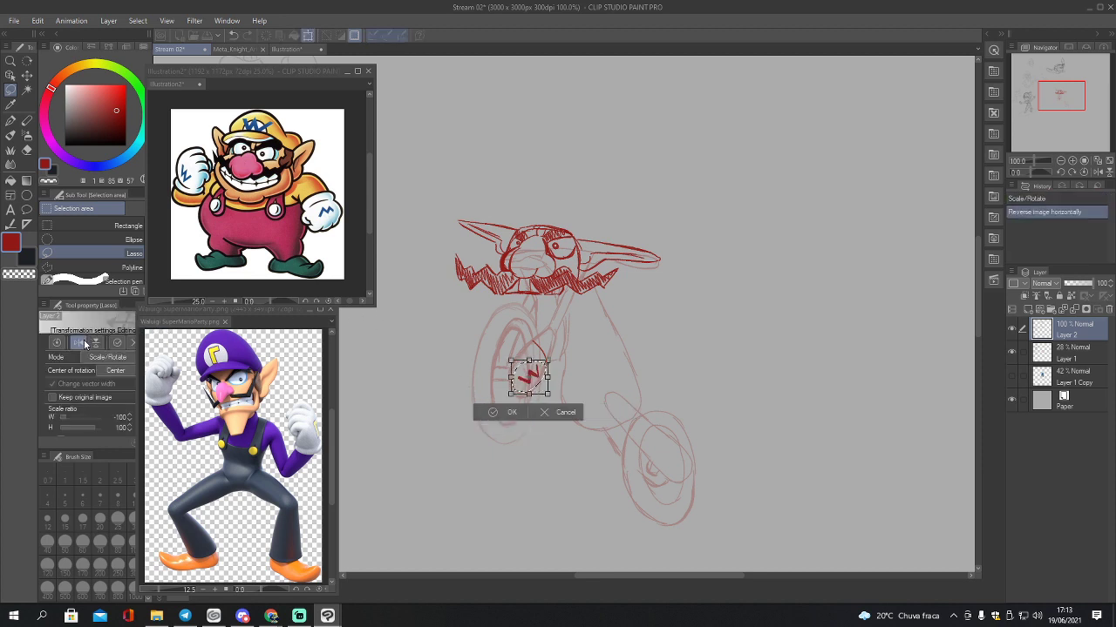
pyautogui.moveTo(552, 357); pyautogui.dragTo(547, 389)
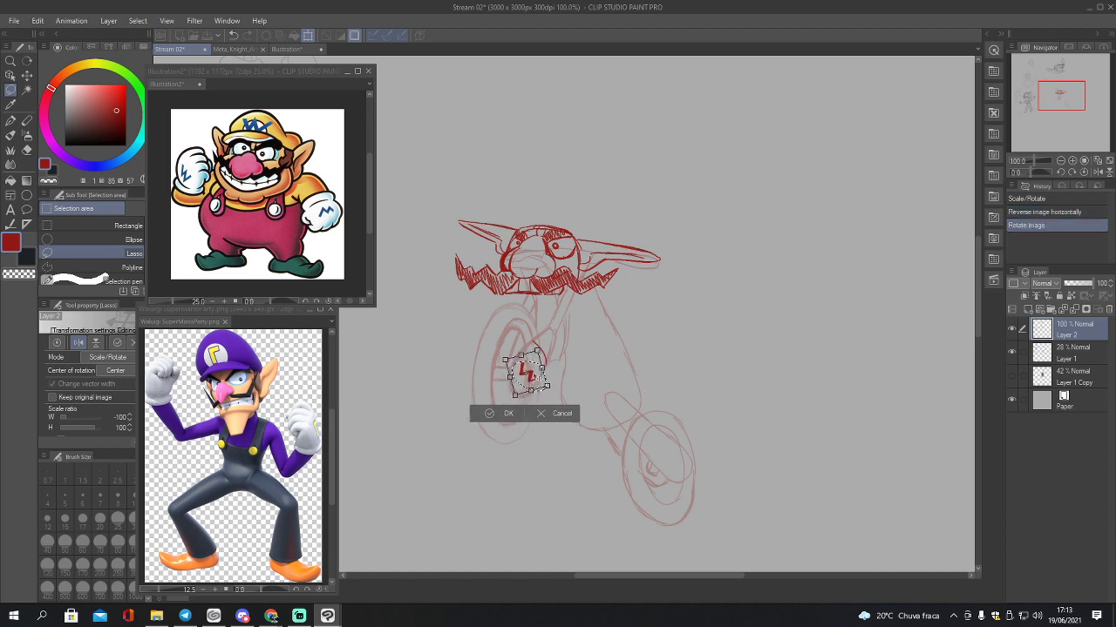
pyautogui.click(511, 418)
pyautogui.hotkey('ctrl', 'd')
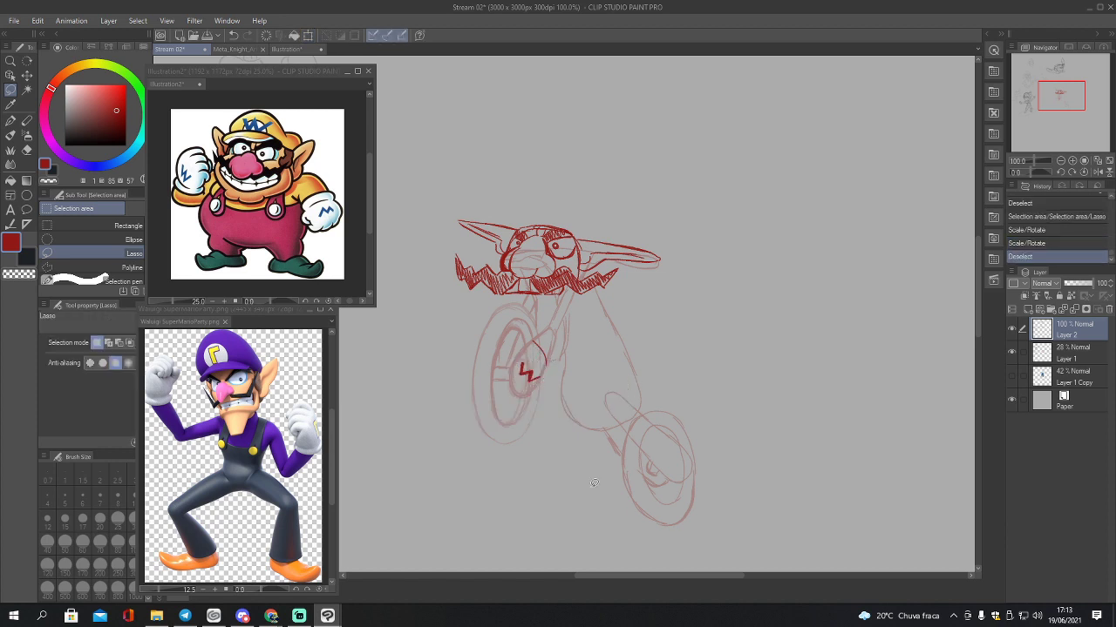
# Step: Sketch a gloved fist around the hub emblem with the Real G-Pen and draw the arm up along the fork
pyautogui.press('p')
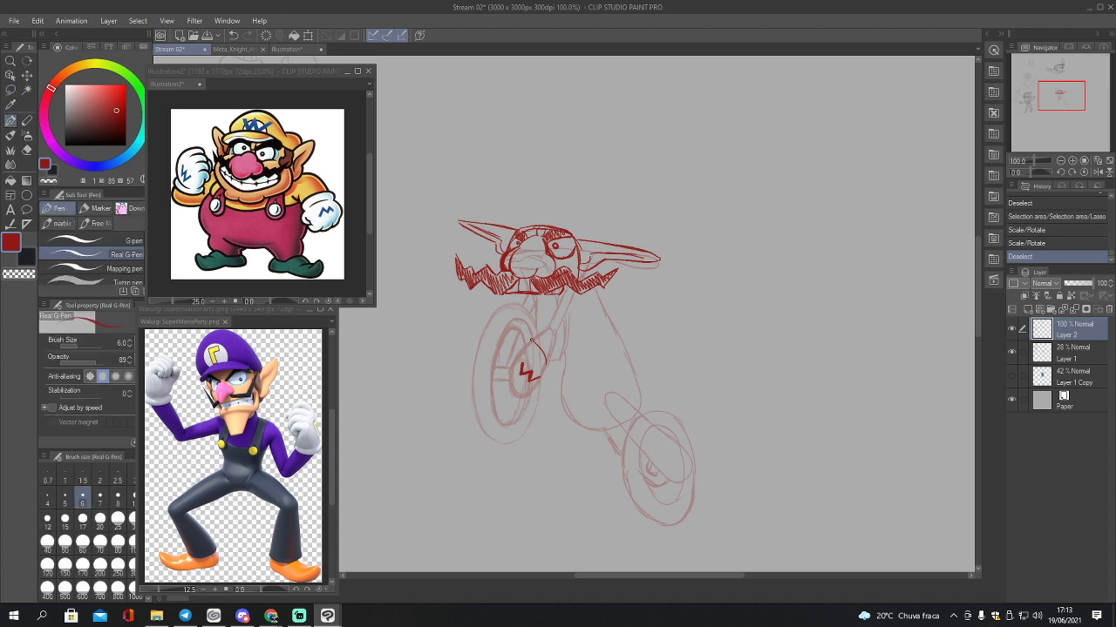
pyautogui.moveTo(529, 342); pyautogui.dragTo(540, 357)
pyautogui.moveTo(533, 349); pyautogui.dragTo(539, 359)
pyautogui.moveTo(548, 360)
pyautogui.mouseDown()
pyautogui.moveTo(540, 372)
pyautogui.moveTo(507, 366)
pyautogui.moveTo(507, 387)
pyautogui.moveTo(525, 395)
pyautogui.moveTo(541, 382)
pyautogui.moveTo(512, 400)
pyautogui.moveTo(518, 347)
pyautogui.moveTo(545, 351)
pyautogui.moveTo(548, 365)
pyautogui.moveTo(542, 373)
pyautogui.moveTo(558, 292)
pyautogui.mouseUp()
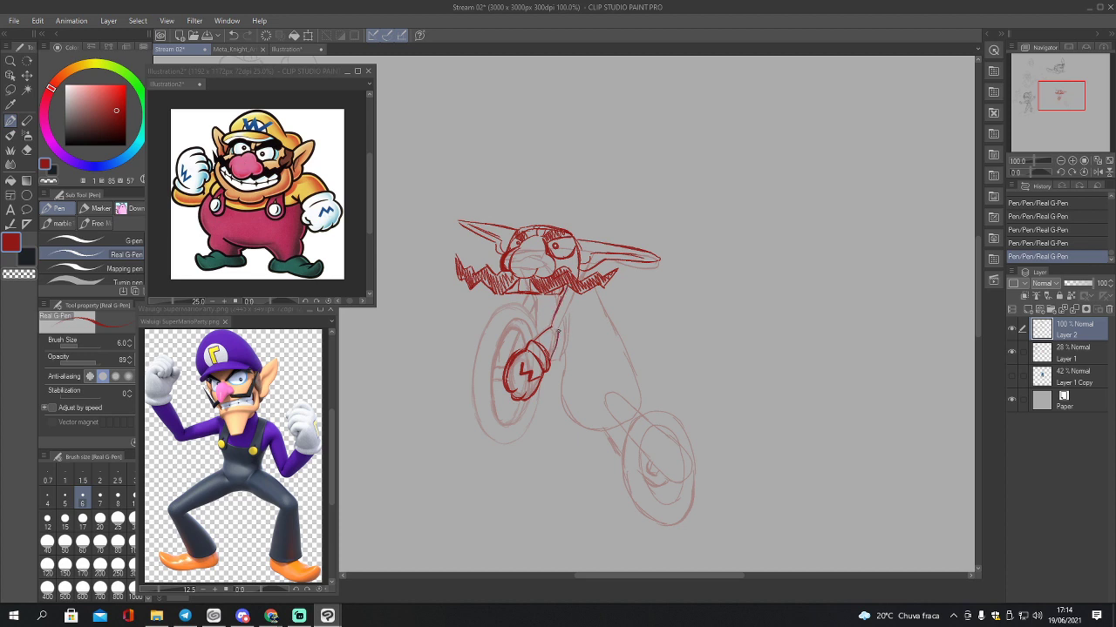
pyautogui.moveTo(559, 330)
pyautogui.mouseDown()
pyautogui.moveTo(568, 293)
pyautogui.moveTo(553, 298)
pyautogui.moveTo(549, 330)
pyautogui.moveTo(563, 334)
pyautogui.moveTo(575, 295)
pyautogui.moveTo(559, 347)
pyautogui.mouseUp()
# Step: Outline the front wheel as a thick tyre with an inner rim behind the gloved fist
pyautogui.moveTo(538, 334)
pyautogui.mouseDown()
pyautogui.moveTo(506, 303)
pyautogui.moveTo(478, 302)
pyautogui.moveTo(450, 370)
pyautogui.moveTo(458, 345)
pyautogui.moveTo(462, 431)
pyautogui.moveTo(473, 446)
pyautogui.moveTo(505, 445)
pyautogui.mouseUp()
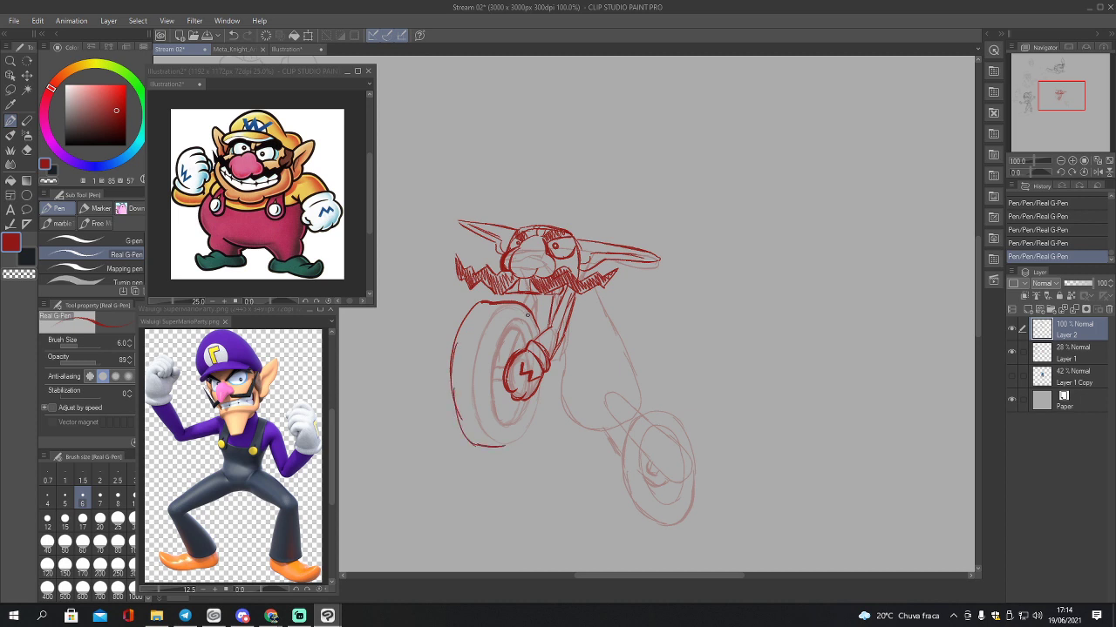
pyautogui.moveTo(531, 338)
pyautogui.mouseDown()
pyautogui.moveTo(517, 319)
pyautogui.moveTo(491, 349)
pyautogui.moveTo(490, 413)
pyautogui.moveTo(518, 424)
pyautogui.moveTo(521, 406)
pyautogui.mouseUp()
pyautogui.moveTo(506, 445); pyautogui.dragTo(537, 391)
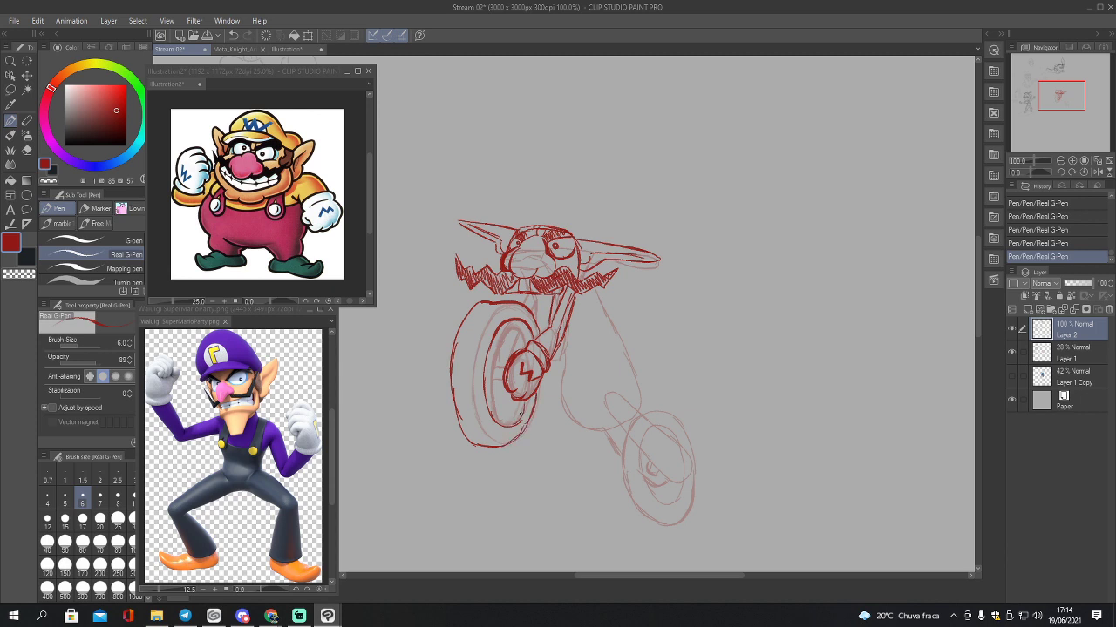
# Step: Strengthen the front wheel's inner rim and add spokes running from the fist to the rim
pyautogui.moveTo(490, 349); pyautogui.dragTo(485, 367)
pyautogui.moveTo(506, 323); pyautogui.dragTo(524, 348)
pyautogui.moveTo(520, 402); pyautogui.dragTo(511, 418)
pyautogui.moveTo(487, 378)
pyautogui.mouseDown()
pyautogui.moveTo(500, 382)
pyautogui.moveTo(502, 365)
pyautogui.mouseUp()
pyautogui.moveTo(496, 365); pyautogui.dragTo(494, 353)
pyautogui.hotkey('ctrl', 'z')
pyautogui.hotkey('ctrl', 'z')
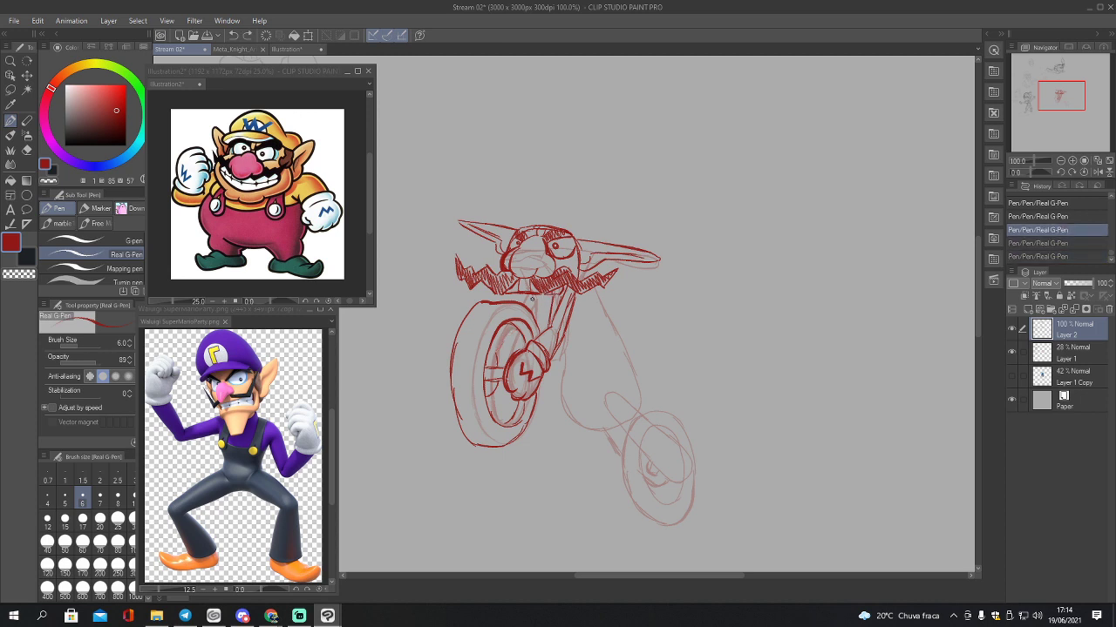
pyautogui.hotkey('ctrl', 'y')
pyautogui.hotkey('ctrl', 'y')
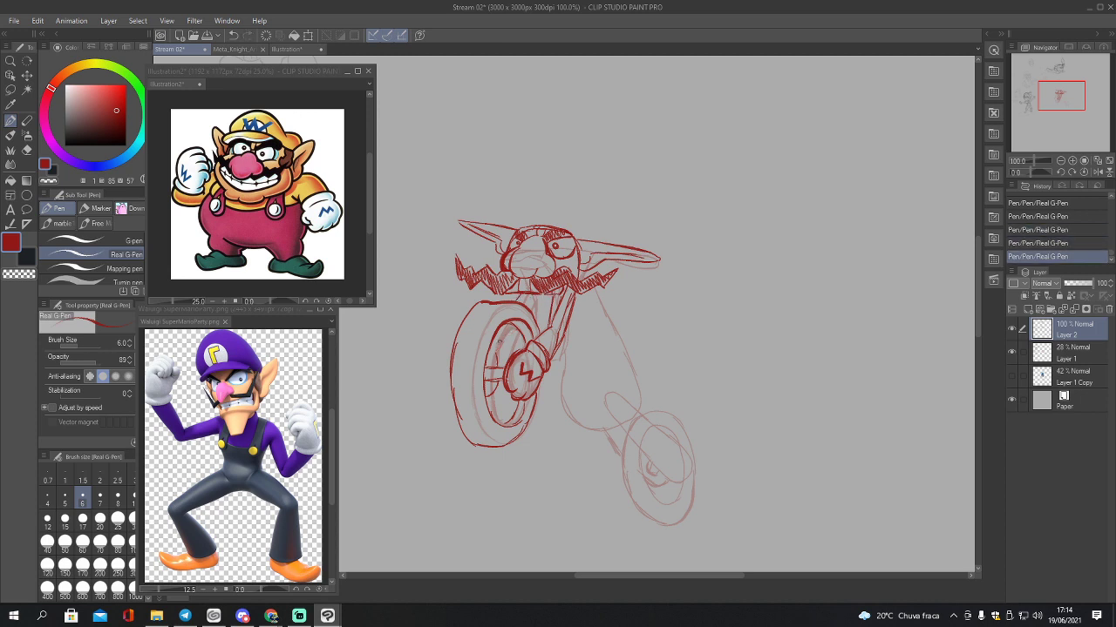
pyautogui.moveTo(511, 327); pyautogui.dragTo(495, 350)
# Step: Trace the pear-shaped body below the face and add the curved waistline of the overalls across it
pyautogui.moveTo(557, 350)
pyautogui.mouseDown()
pyautogui.moveTo(560, 406)
pyautogui.moveTo(586, 432)
pyautogui.moveTo(617, 427)
pyautogui.mouseUp()
pyautogui.moveTo(558, 405); pyautogui.dragTo(577, 427)
pyautogui.moveTo(597, 288)
pyautogui.mouseDown()
pyautogui.moveTo(642, 377)
pyautogui.moveTo(634, 415)
pyautogui.moveTo(601, 430)
pyautogui.mouseUp()
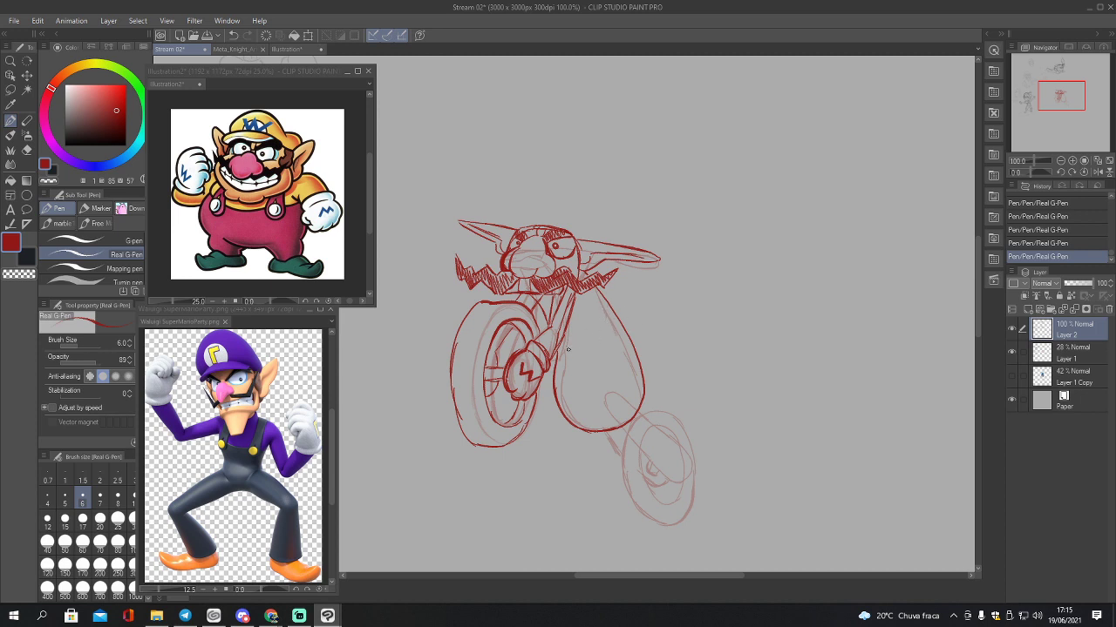
pyautogui.moveTo(555, 364); pyautogui.dragTo(631, 340)
pyautogui.moveTo(551, 359)
pyautogui.mouseDown()
pyautogui.moveTo(584, 292)
pyautogui.moveTo(553, 313)
pyautogui.mouseUp()
# Step: Erase the overlapping lines on the arm and fork with the hard eraser at size 12
pyautogui.press('e')
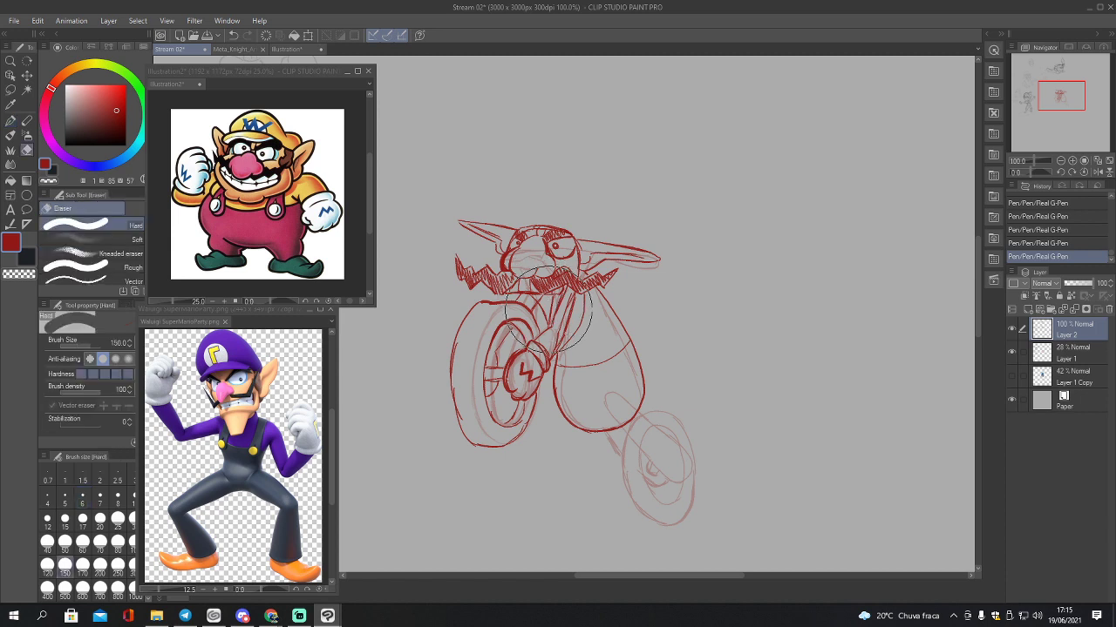
pyautogui.press('[')
pyautogui.press('[')
pyautogui.press('[')
pyautogui.press('[')
pyautogui.press('[')
pyautogui.press('[')
pyautogui.press('[')
pyautogui.press('[')
pyautogui.press('[')
pyautogui.press('[')
pyautogui.press('[')
pyautogui.press('[')
pyautogui.press('[')
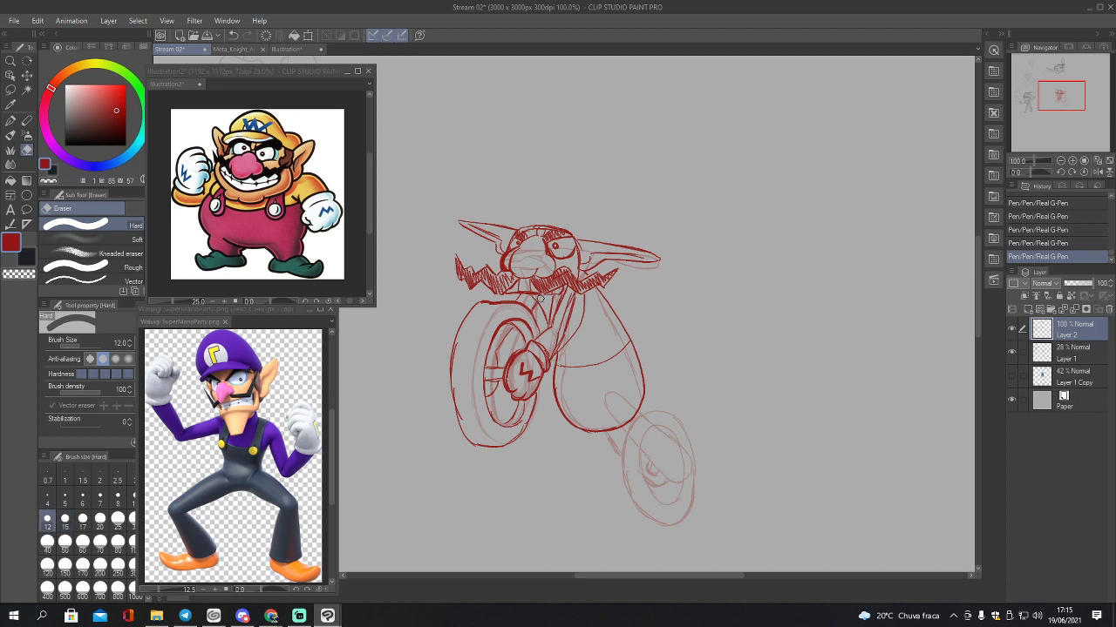
pyautogui.moveTo(539, 298)
pyautogui.mouseDown()
pyautogui.moveTo(576, 298)
pyautogui.moveTo(555, 348)
pyautogui.mouseUp()
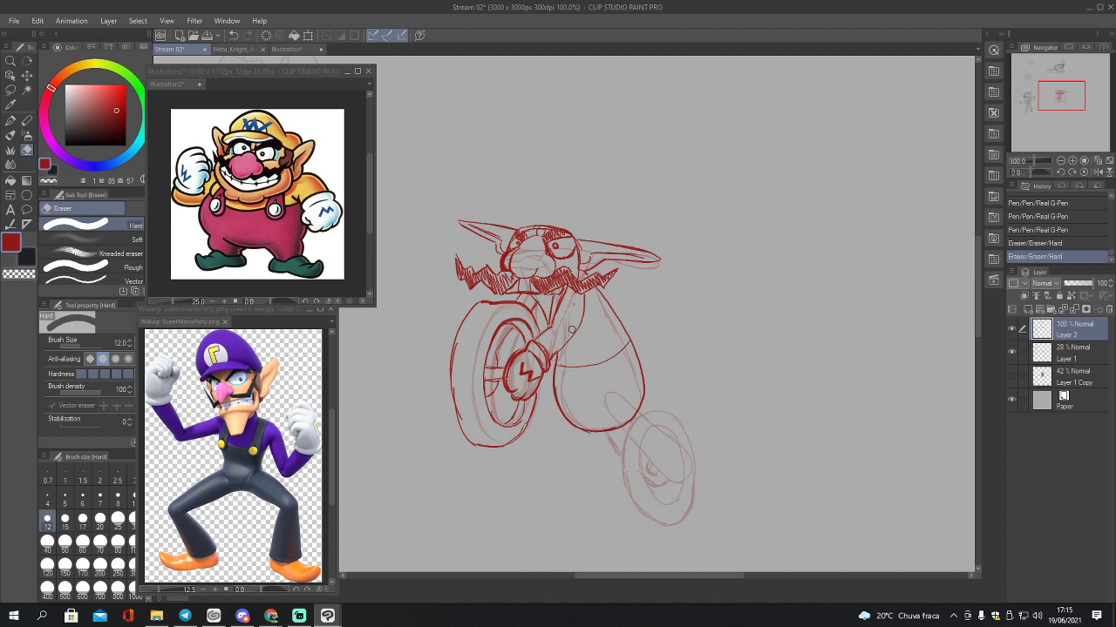
pyautogui.moveTo(574, 302); pyautogui.dragTo(575, 310)
# Step: Draw the overall straps with a round button at the body's waistline
pyautogui.press('p')
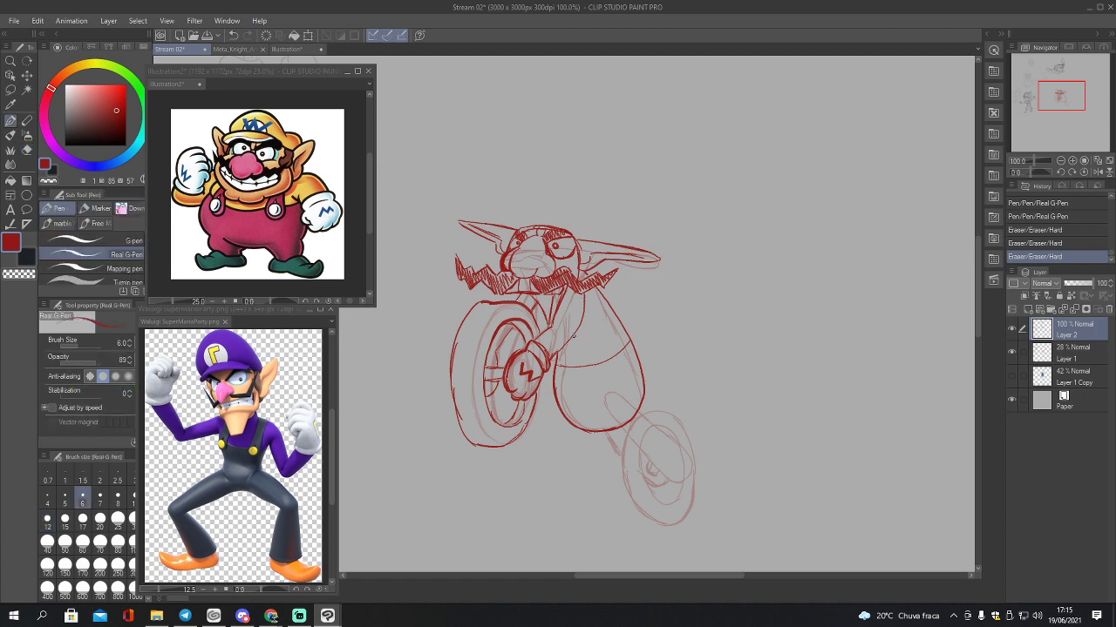
pyautogui.moveTo(572, 335)
pyautogui.mouseDown()
pyautogui.moveTo(570, 364)
pyautogui.moveTo(588, 373)
pyautogui.moveTo(581, 325)
pyautogui.moveTo(574, 349)
pyautogui.moveTo(574, 338)
pyautogui.moveTo(586, 366)
pyautogui.moveTo(552, 376)
pyautogui.mouseUp()
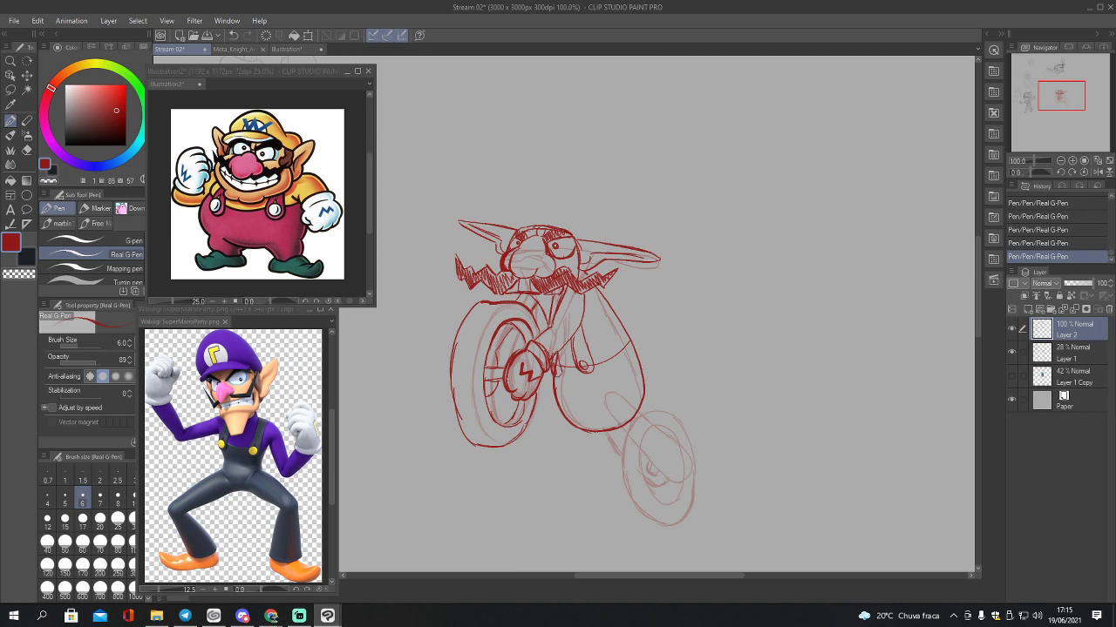
# Step: Sketch a long leg and shoe reaching from the body over the rear wheel, and erase the overlapping lines
pyautogui.moveTo(604, 407)
pyautogui.mouseDown()
pyautogui.moveTo(645, 469)
pyautogui.moveTo(688, 481)
pyautogui.moveTo(679, 447)
pyautogui.moveTo(610, 392)
pyautogui.moveTo(616, 438)
pyautogui.mouseUp()
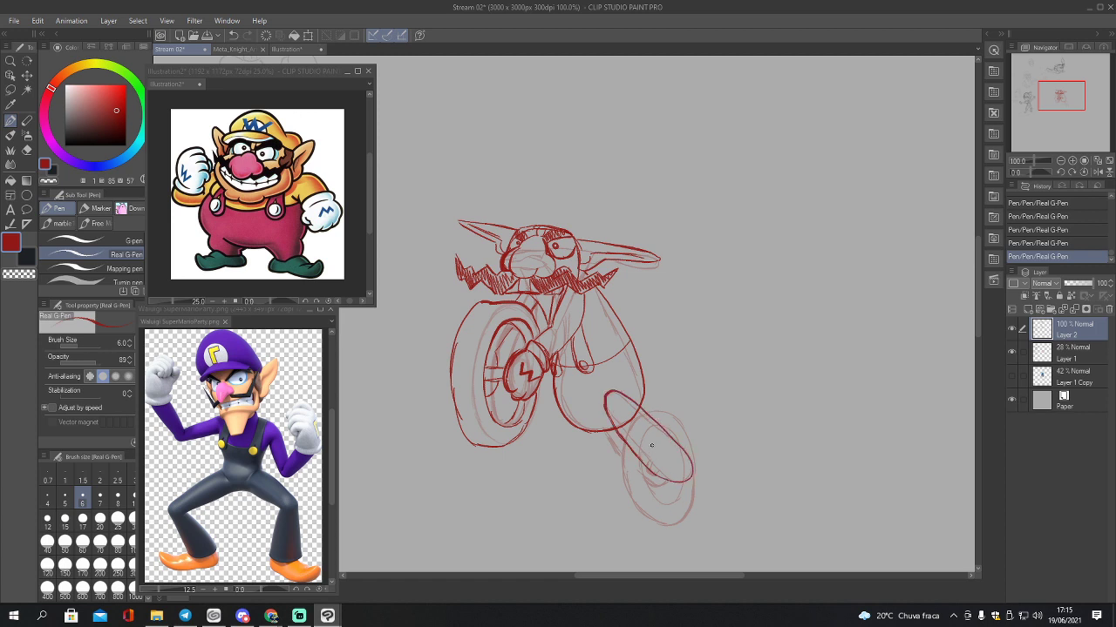
pyautogui.moveTo(643, 461); pyautogui.dragTo(668, 437)
pyautogui.moveTo(655, 484)
pyautogui.mouseDown()
pyautogui.moveTo(678, 476)
pyautogui.moveTo(683, 498)
pyautogui.moveTo(690, 453)
pyautogui.mouseUp()
pyautogui.press('e')
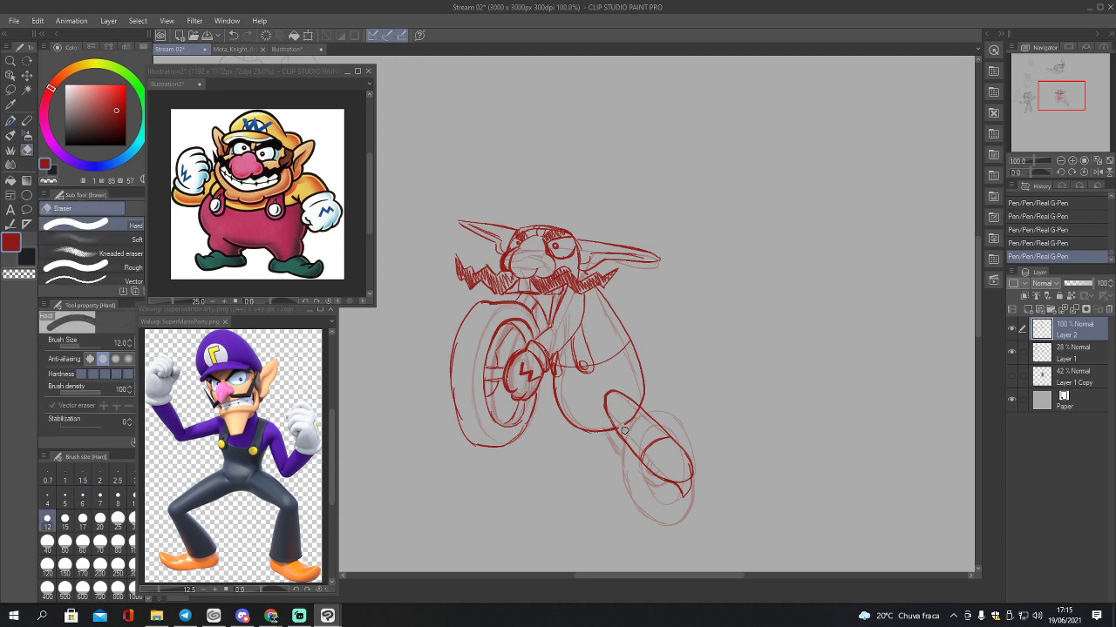
pyautogui.moveTo(628, 411); pyautogui.dragTo(638, 416)
# Step: Outline the rear wheel's thick tyre around the shoe and draw its inner rim and hub details
pyautogui.press('p')
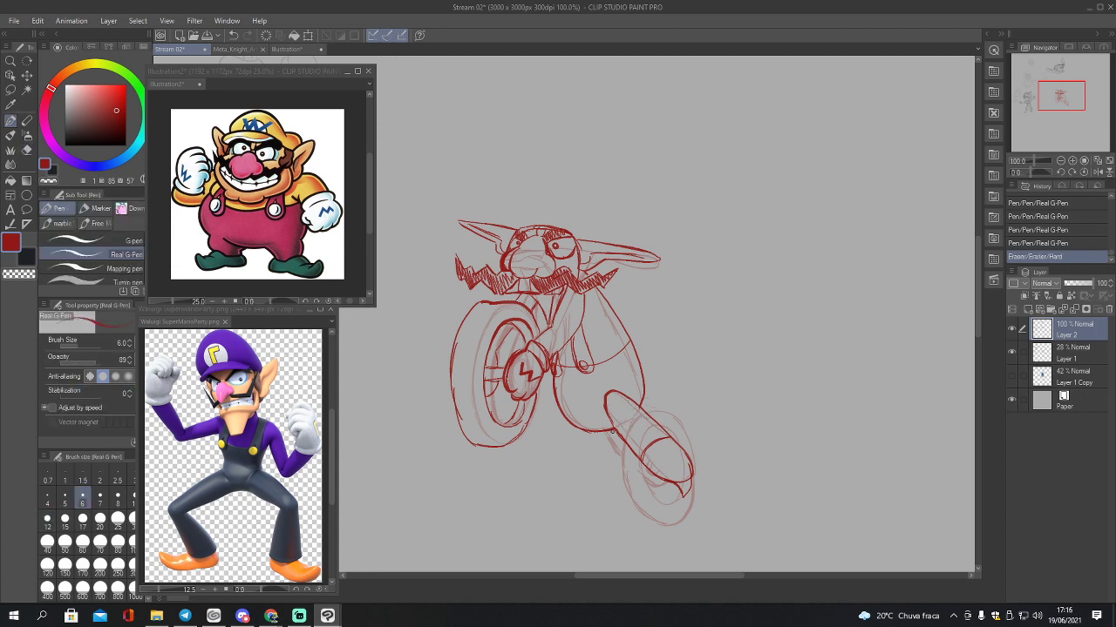
pyautogui.moveTo(611, 437)
pyautogui.mouseDown()
pyautogui.moveTo(612, 507)
pyautogui.moveTo(646, 527)
pyautogui.moveTo(669, 525)
pyautogui.moveTo(691, 502)
pyautogui.moveTo(687, 514)
pyautogui.moveTo(648, 528)
pyautogui.moveTo(604, 475)
pyautogui.moveTo(605, 495)
pyautogui.moveTo(605, 462)
pyautogui.moveTo(673, 498)
pyautogui.moveTo(635, 469)
pyautogui.moveTo(637, 483)
pyautogui.mouseUp()
pyautogui.moveTo(638, 406)
pyautogui.mouseDown()
pyautogui.moveTo(681, 425)
pyautogui.moveTo(697, 453)
pyautogui.moveTo(699, 506)
pyautogui.moveTo(695, 486)
pyautogui.mouseUp()
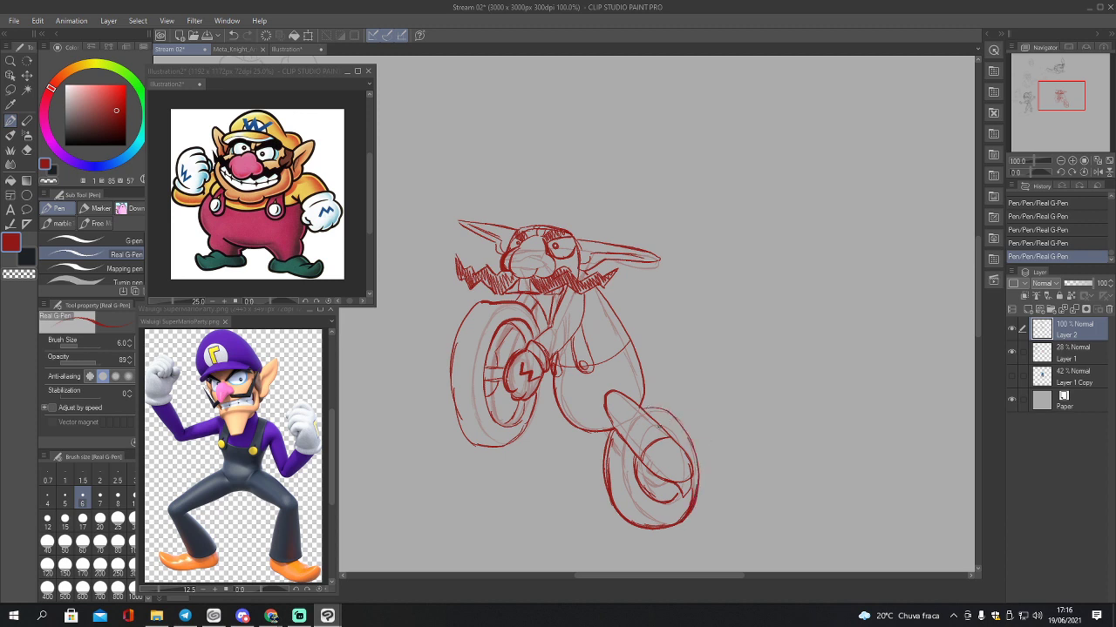
pyautogui.moveTo(659, 425); pyautogui.dragTo(681, 443)
pyautogui.moveTo(592, 431)
pyautogui.mouseDown()
pyautogui.moveTo(671, 497)
pyautogui.moveTo(664, 481)
pyautogui.mouseUp()
# Step: Redraw the body's back contour with an inward curve from the face down and erase the old outline
pyautogui.moveTo(594, 287); pyautogui.dragTo(645, 374)
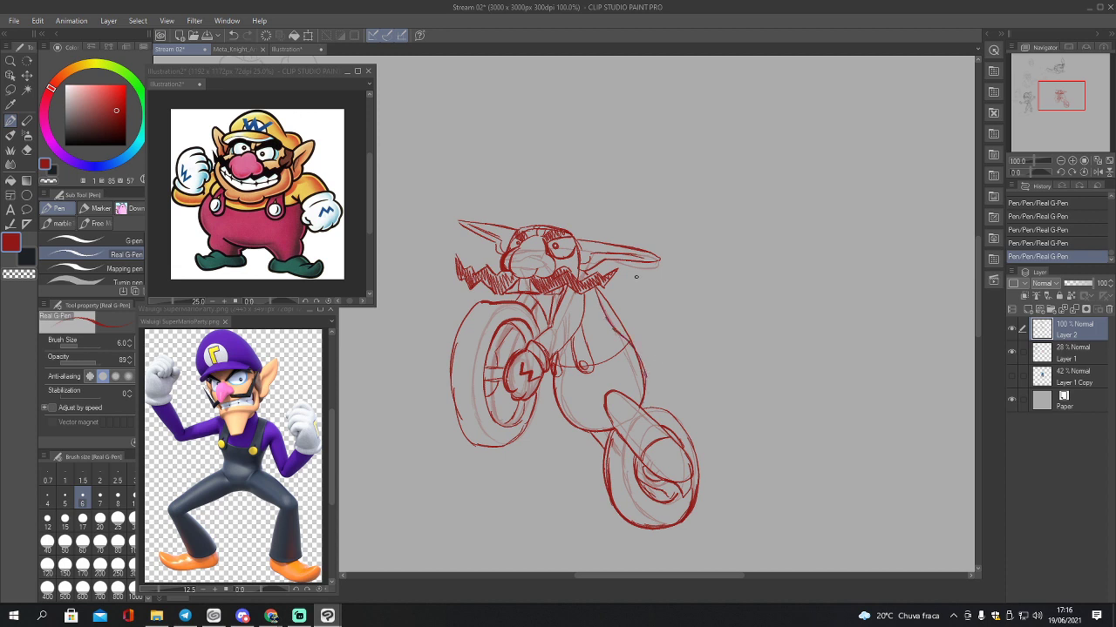
pyautogui.press('e')
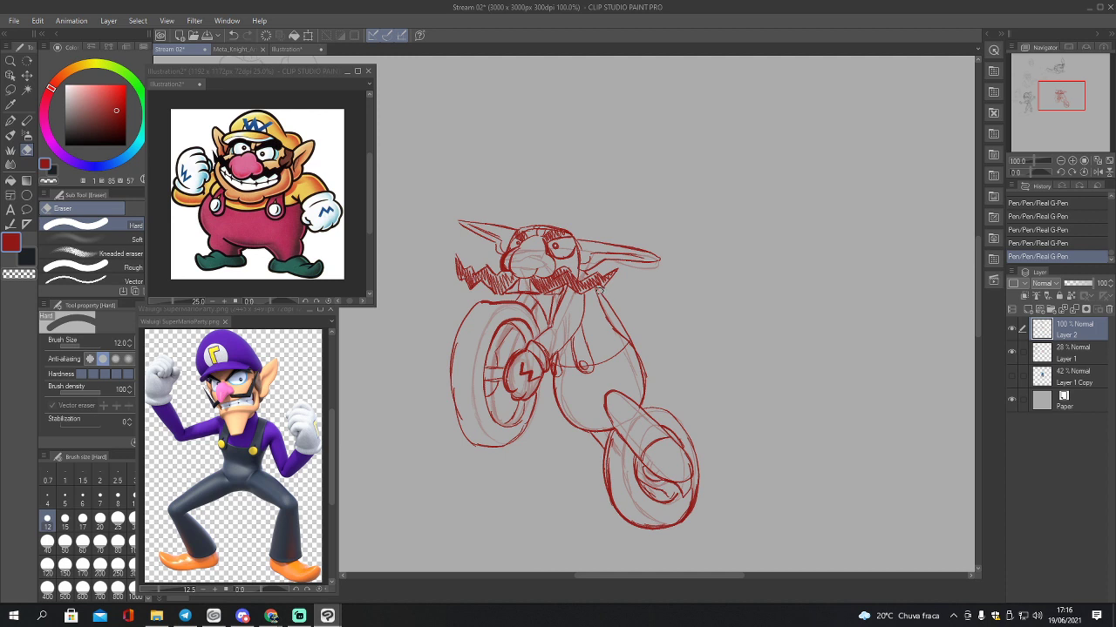
pyautogui.moveTo(601, 293); pyautogui.dragTo(618, 318)
pyautogui.moveTo(617, 316); pyautogui.dragTo(631, 338)
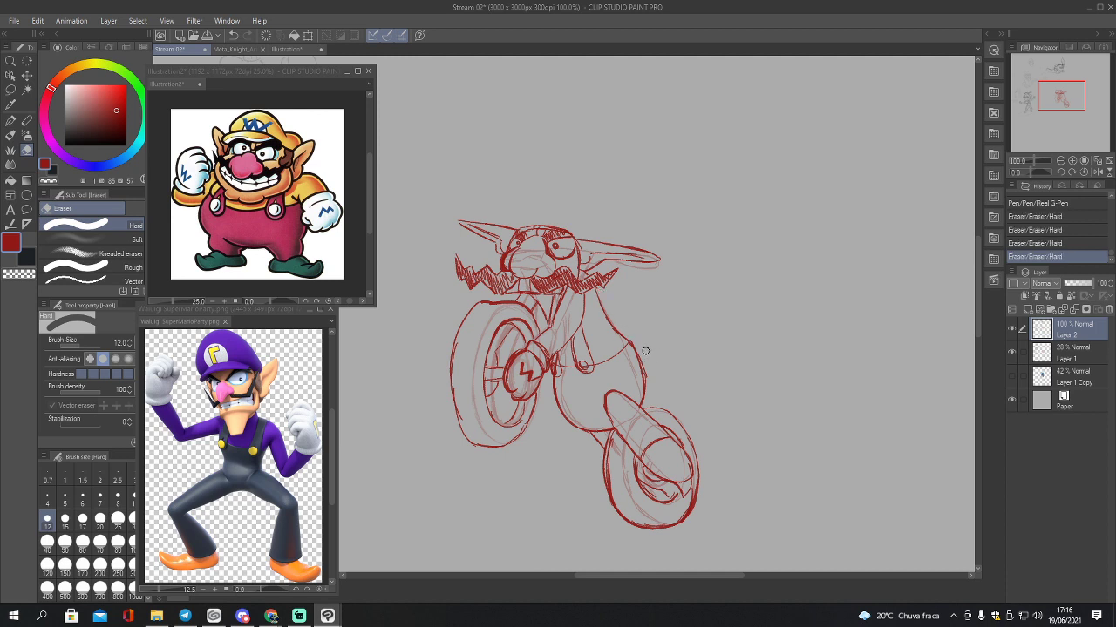
# Step: Add short curved tread lines around the rear tyre with the Real G-Pen
pyautogui.press('p')
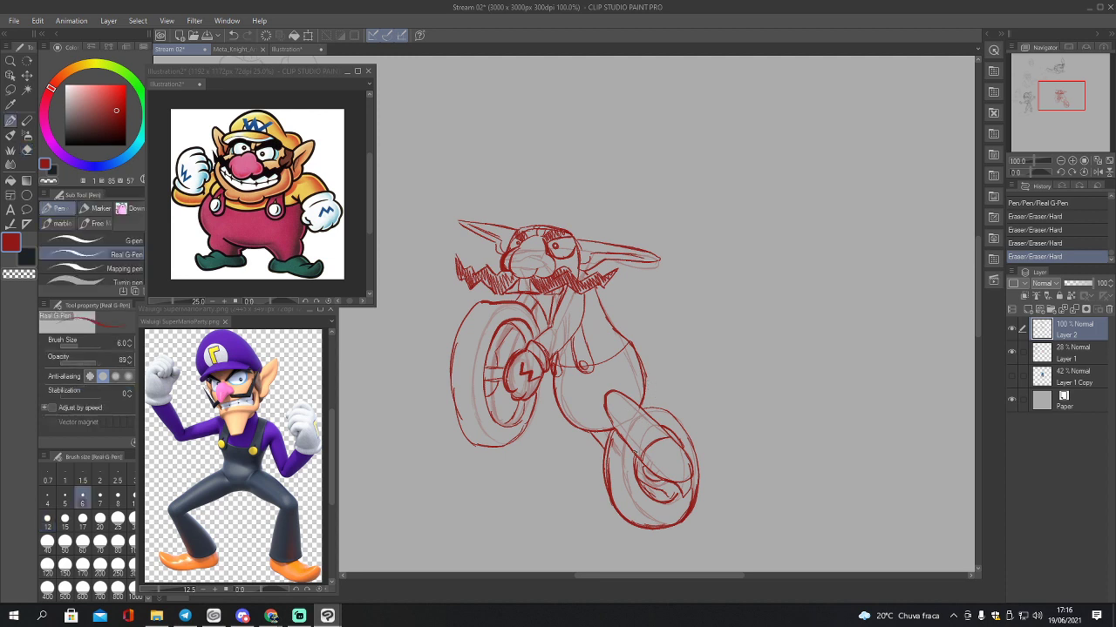
pyautogui.moveTo(637, 449)
pyautogui.mouseDown()
pyautogui.moveTo(649, 505)
pyautogui.moveTo(685, 511)
pyautogui.moveTo(663, 521)
pyautogui.moveTo(631, 504)
pyautogui.moveTo(630, 468)
pyautogui.mouseUp()
pyautogui.moveTo(609, 458)
pyautogui.mouseDown()
pyautogui.moveTo(629, 451)
pyautogui.moveTo(624, 439)
pyautogui.mouseUp()
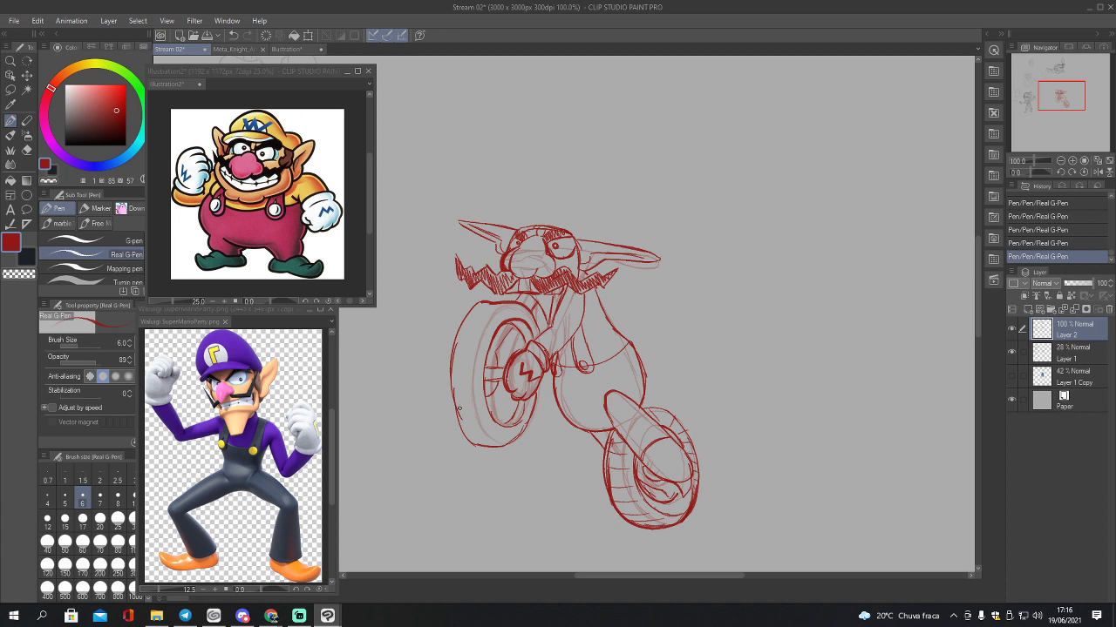
# Step: Widen the front tyre's outer edge, draw its inner sidewall curve and add tread lines between them
pyautogui.moveTo(464, 441); pyautogui.dragTo(448, 353)
pyautogui.moveTo(476, 303)
pyautogui.mouseDown()
pyautogui.moveTo(446, 369)
pyautogui.moveTo(449, 429)
pyautogui.moveTo(481, 446)
pyautogui.mouseUp()
pyautogui.moveTo(452, 371)
pyautogui.mouseDown()
pyautogui.moveTo(472, 367)
pyautogui.moveTo(464, 348)
pyautogui.mouseUp()
pyautogui.moveTo(455, 352)
pyautogui.mouseDown()
pyautogui.moveTo(482, 347)
pyautogui.moveTo(496, 314)
pyautogui.moveTo(473, 380)
pyautogui.moveTo(487, 434)
pyautogui.moveTo(509, 444)
pyautogui.moveTo(488, 401)
pyautogui.mouseUp()
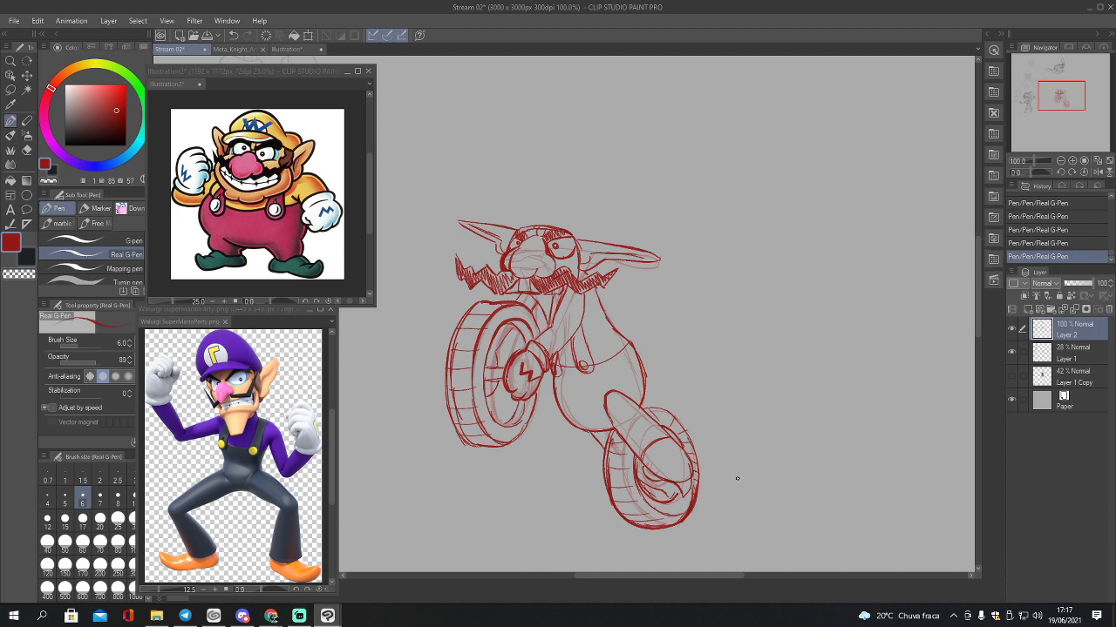
# Step: Lasso the overalls body with the rear wheel, rotate it counterclockwise, move it up beneath the face and clear the selection
pyautogui.press('m')
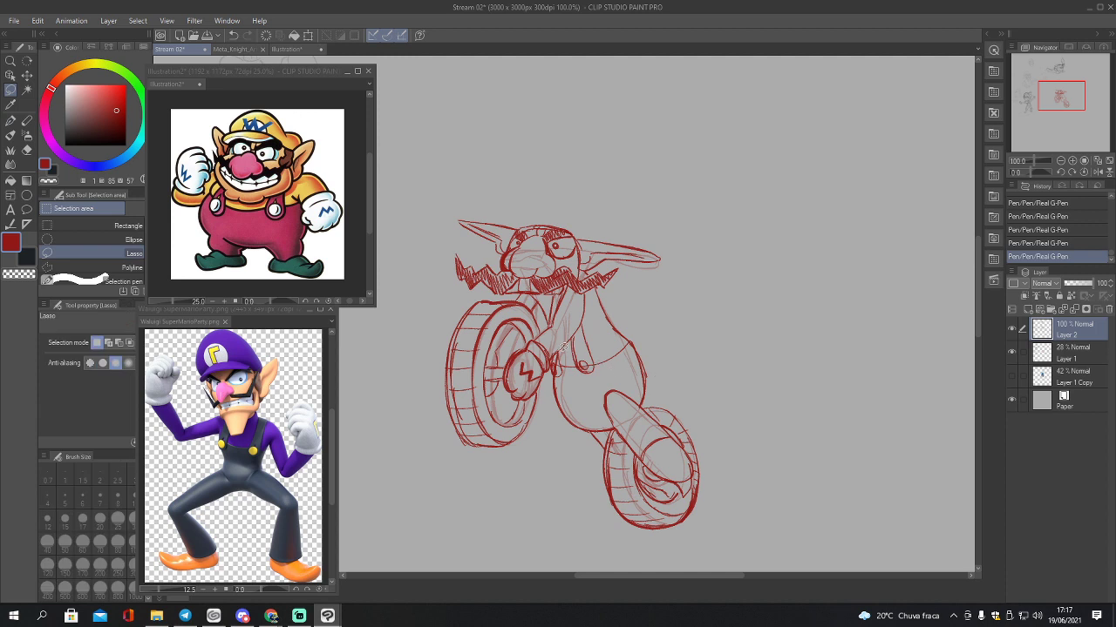
pyautogui.moveTo(556, 351)
pyautogui.mouseDown()
pyautogui.moveTo(559, 465)
pyautogui.moveTo(632, 551)
pyautogui.moveTo(732, 524)
pyautogui.moveTo(731, 384)
pyautogui.moveTo(607, 283)
pyautogui.moveTo(563, 350)
pyautogui.mouseUp()
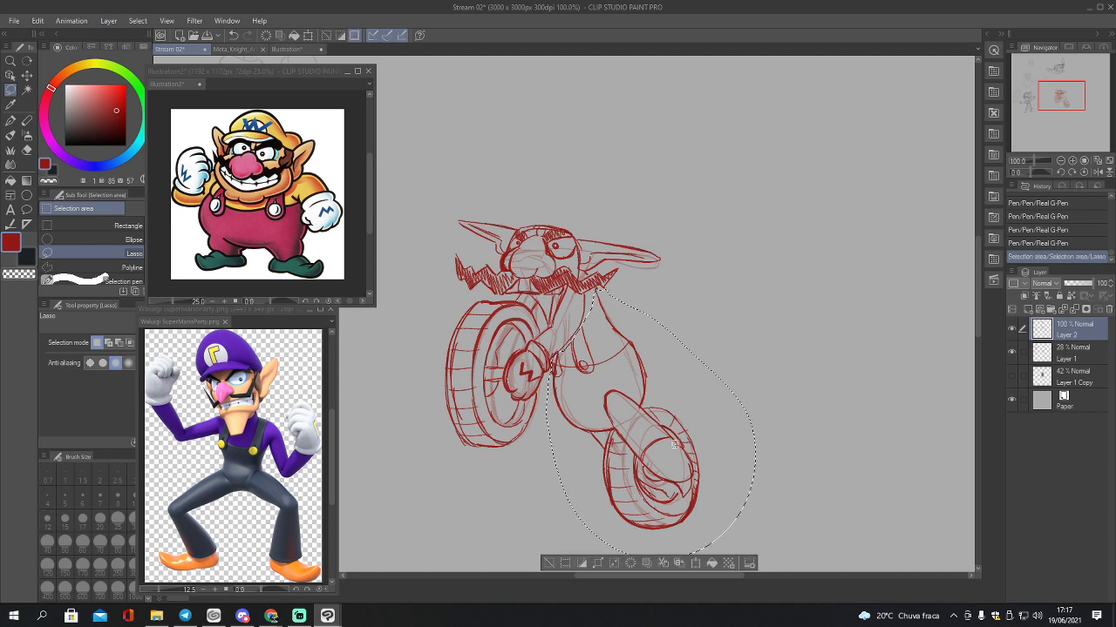
pyautogui.hotkey('ctrl', 't')
pyautogui.moveTo(760, 542); pyautogui.dragTo(788, 508)
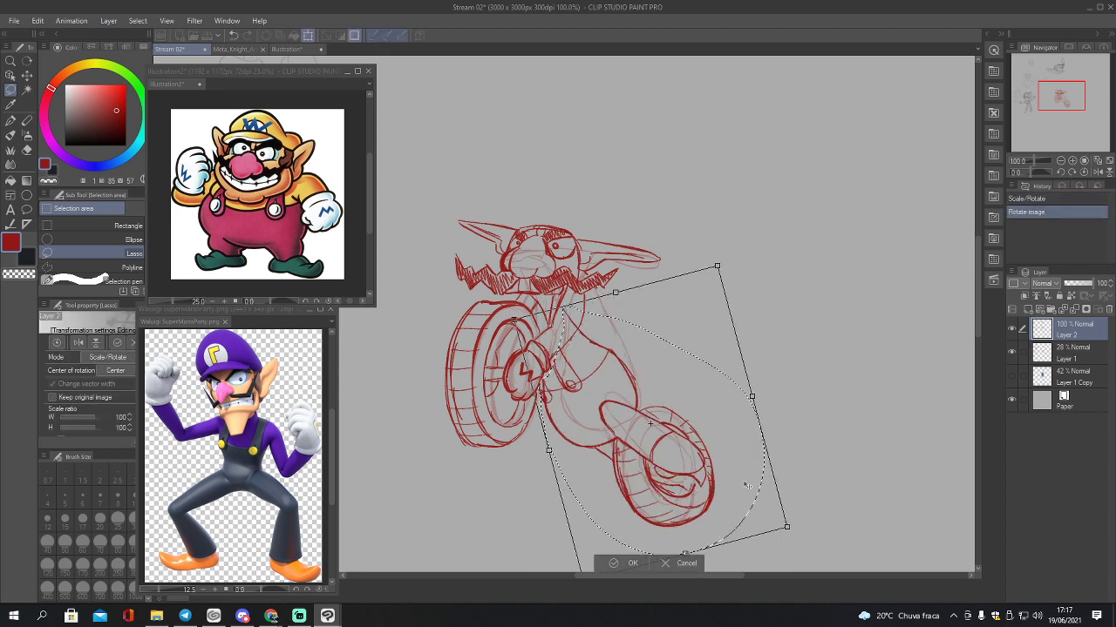
pyautogui.moveTo(708, 464); pyautogui.dragTo(733, 434)
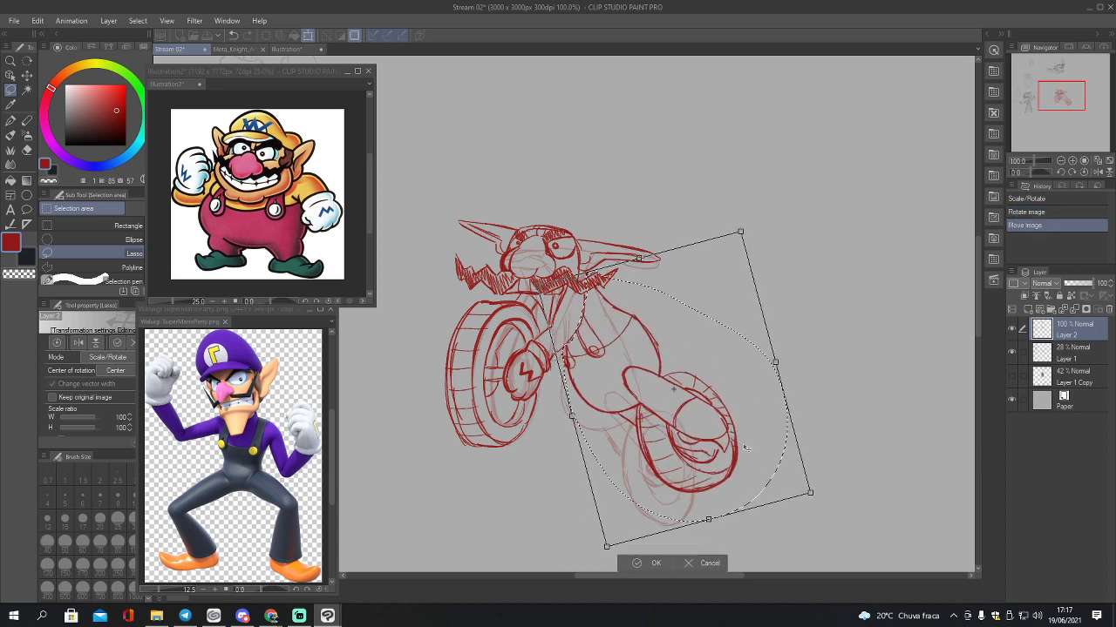
pyautogui.click(655, 563)
pyautogui.hotkey('ctrl', 'd')
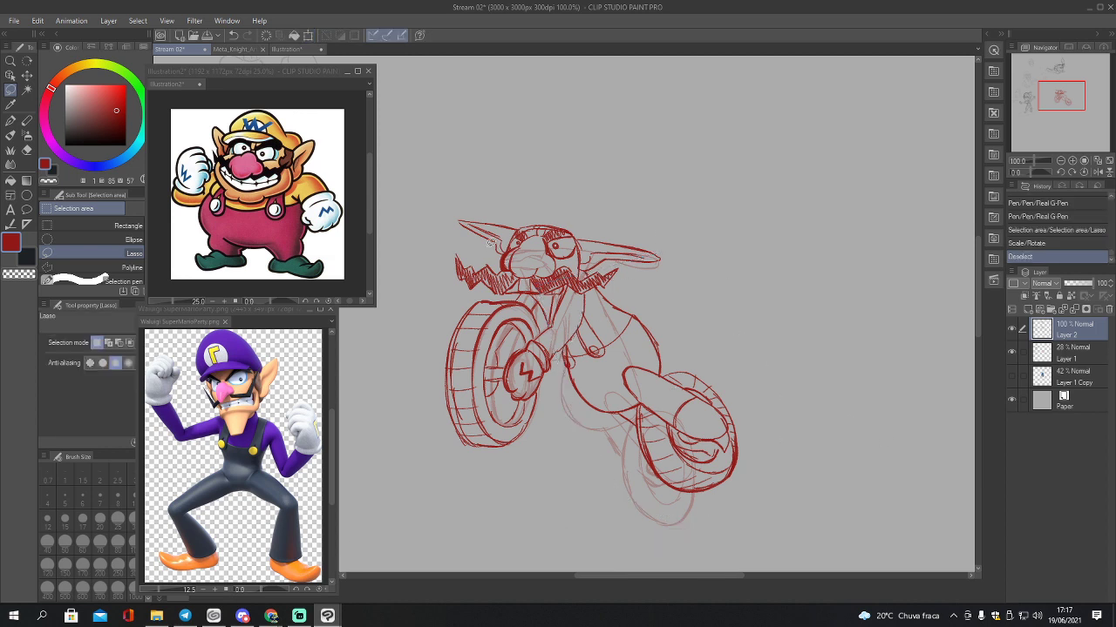
# Step: Redraw the far ear with a rounder, thicker contour, erase its old lines and save the drawing
pyautogui.press('p')
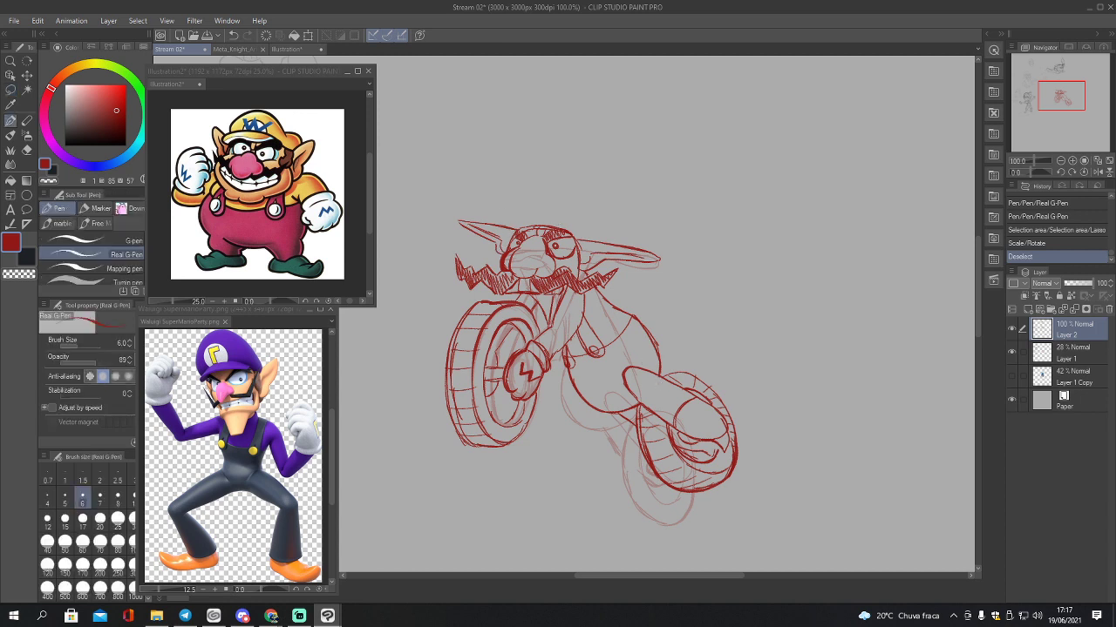
pyautogui.moveTo(518, 235)
pyautogui.mouseDown()
pyautogui.moveTo(458, 219)
pyautogui.moveTo(473, 234)
pyautogui.mouseUp()
pyautogui.moveTo(465, 227)
pyautogui.mouseDown()
pyautogui.moveTo(480, 238)
pyautogui.moveTo(513, 229)
pyautogui.moveTo(483, 220)
pyautogui.mouseUp()
pyautogui.press('e')
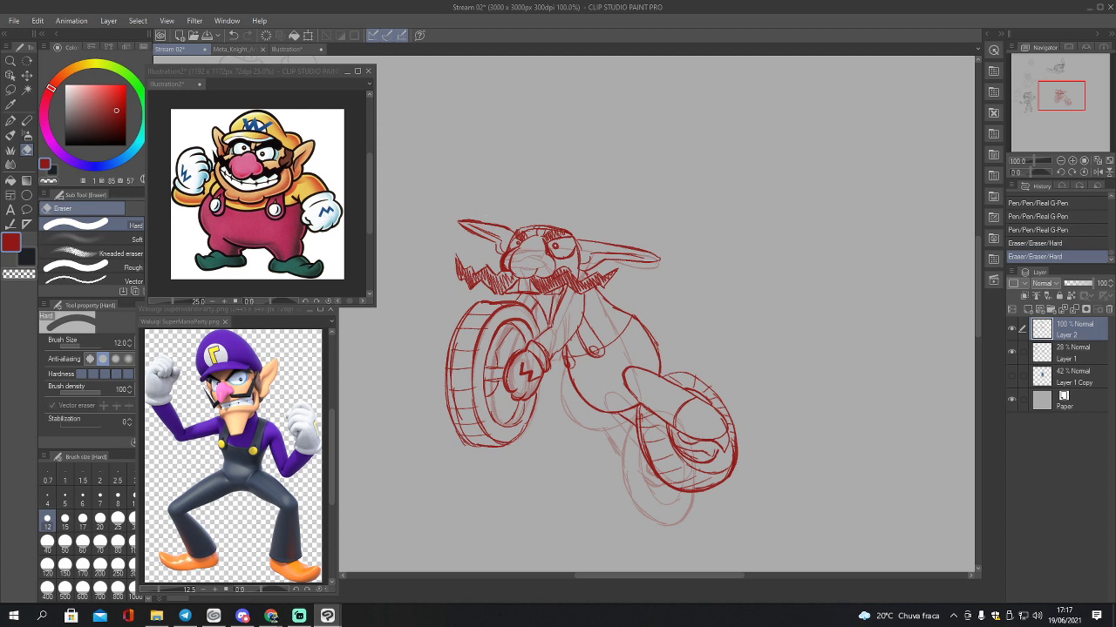
pyautogui.press('p')
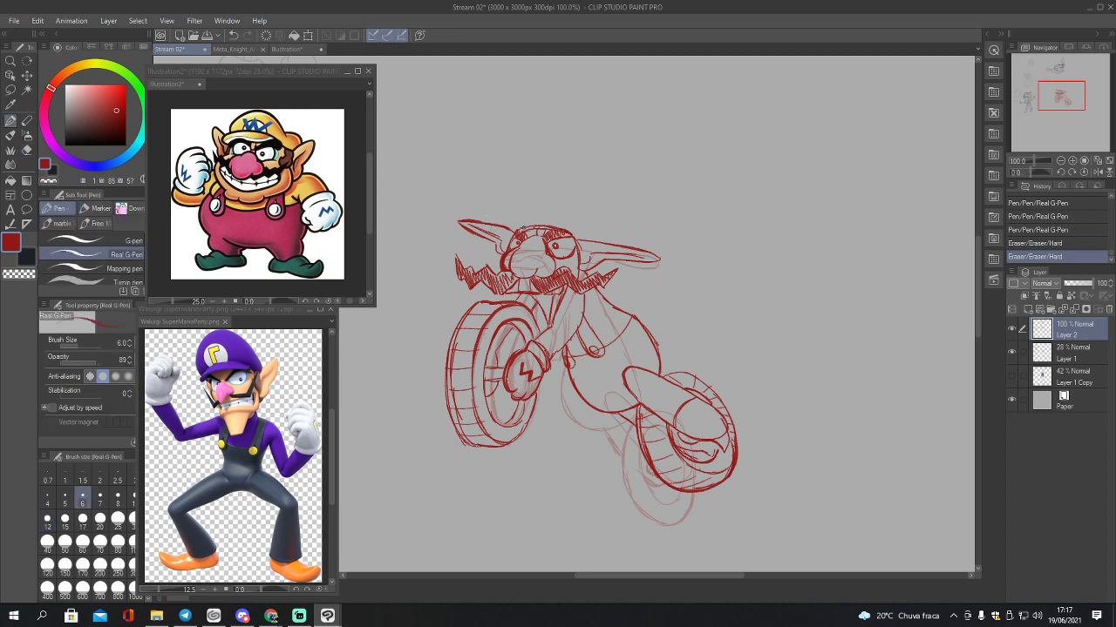
pyautogui.moveTo(523, 228); pyautogui.dragTo(535, 228)
pyautogui.hotkey('ctrl', 's')
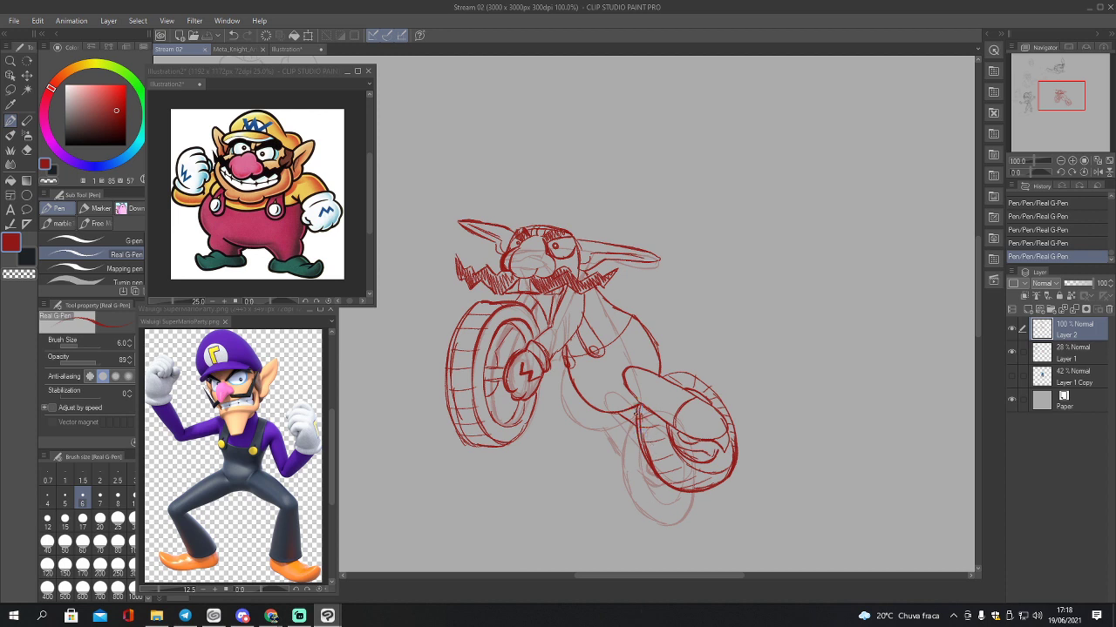
# Step: Thicken the rear tyre's lower edge, erase overlapping lines around the shoe and redraw the shoe's underside
pyautogui.moveTo(642, 455)
pyautogui.mouseDown()
pyautogui.moveTo(656, 486)
pyautogui.moveTo(690, 497)
pyautogui.moveTo(728, 475)
pyautogui.mouseUp()
pyautogui.moveTo(676, 450)
pyautogui.mouseDown()
pyautogui.moveTo(702, 474)
pyautogui.moveTo(725, 475)
pyautogui.mouseUp()
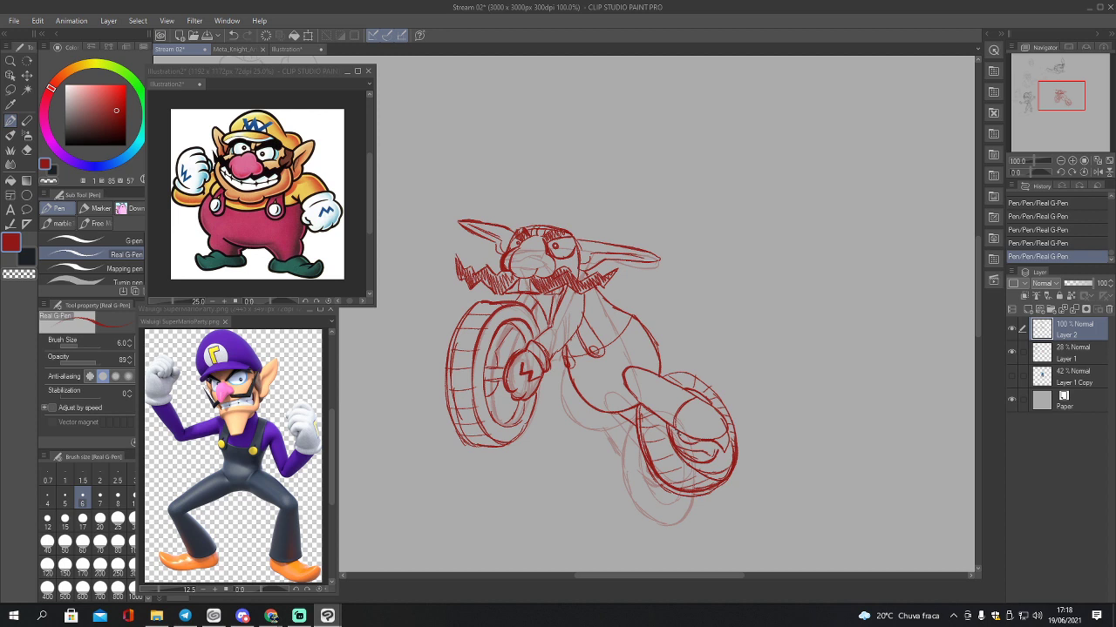
pyautogui.moveTo(675, 431)
pyautogui.mouseDown()
pyautogui.moveTo(697, 457)
pyautogui.moveTo(723, 458)
pyautogui.mouseUp()
pyautogui.press('e')
pyautogui.moveTo(674, 434); pyautogui.dragTo(713, 468)
pyautogui.moveTo(711, 465)
pyautogui.mouseDown()
pyautogui.moveTo(720, 469)
pyautogui.moveTo(697, 465)
pyautogui.mouseUp()
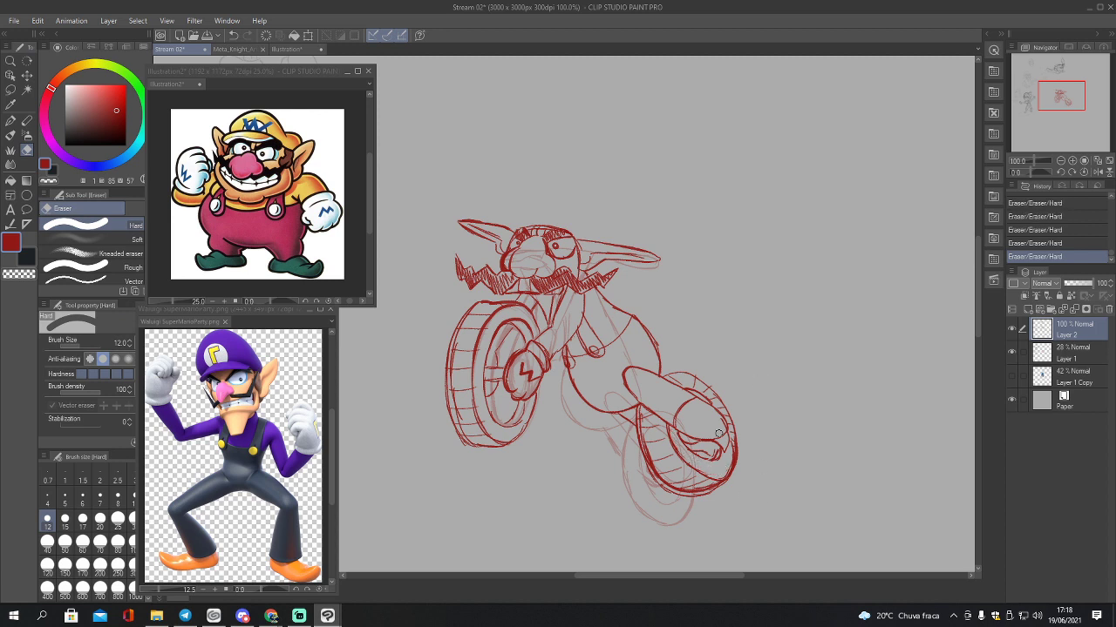
pyautogui.press('p')
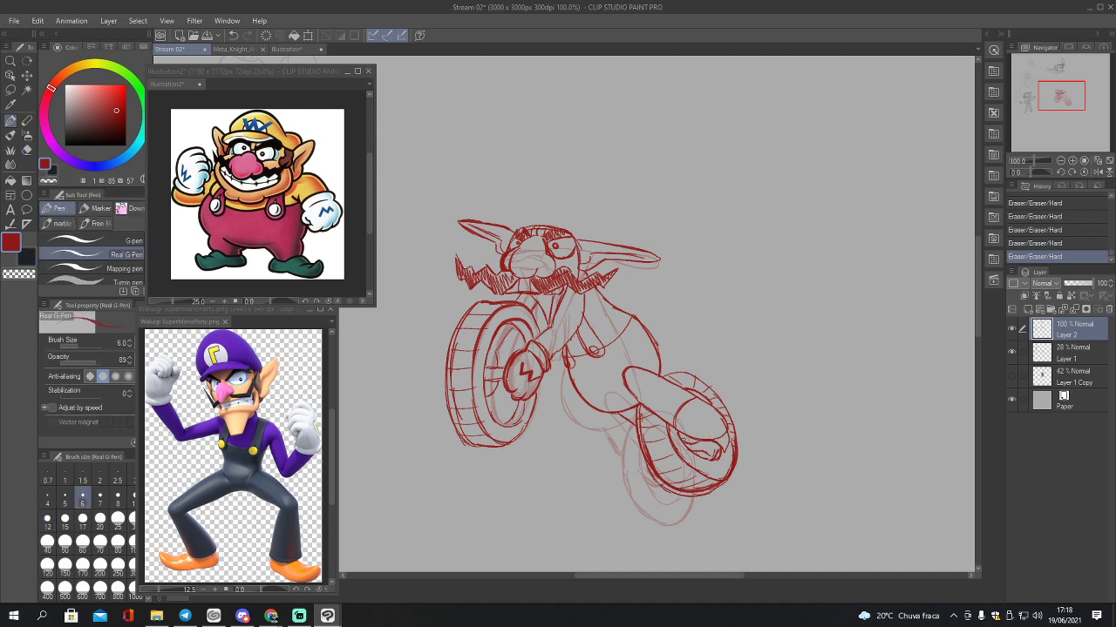
pyautogui.moveTo(684, 439); pyautogui.dragTo(699, 443)
# Step: Switch to Chrome, bring its window onto the drawing screen and examine the "ganondorf dehydrated" image results
pyautogui.click(271, 616)
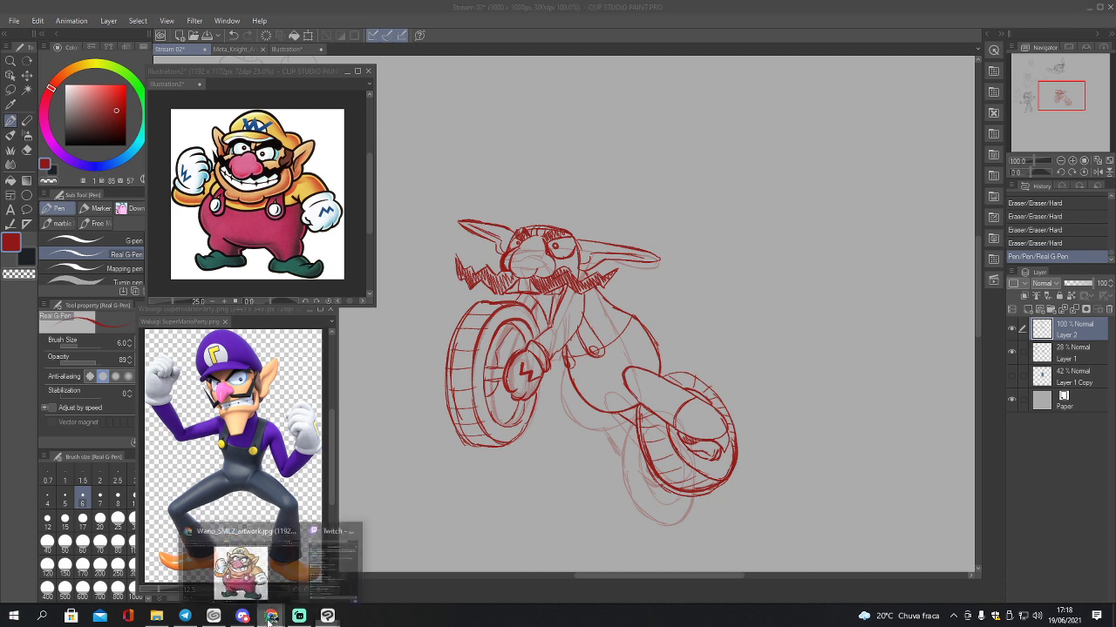
pyautogui.click(230, 586)
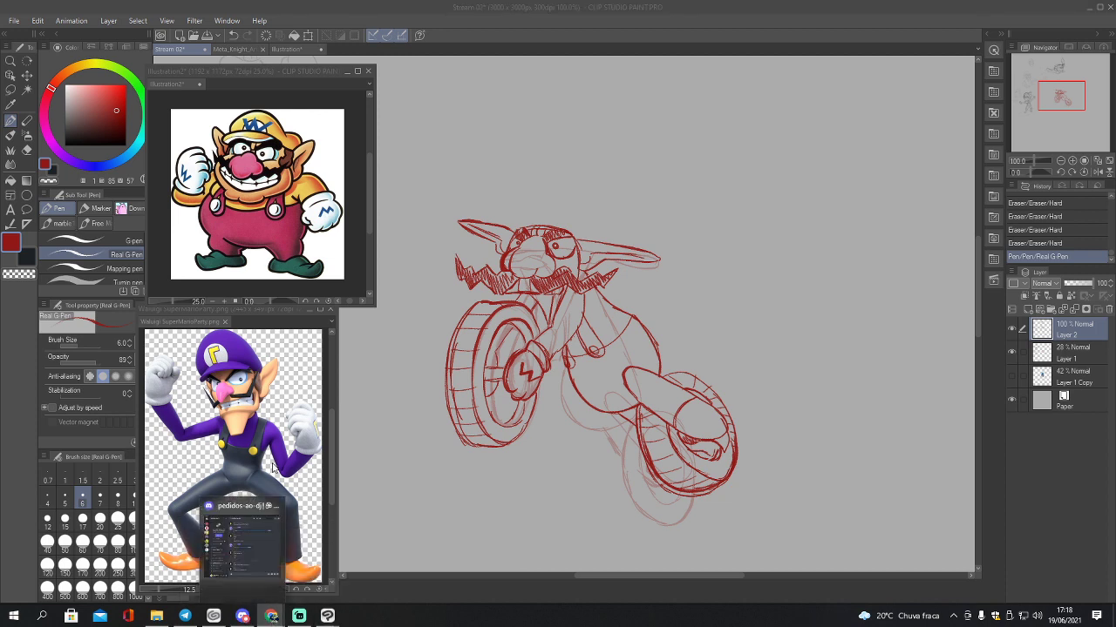
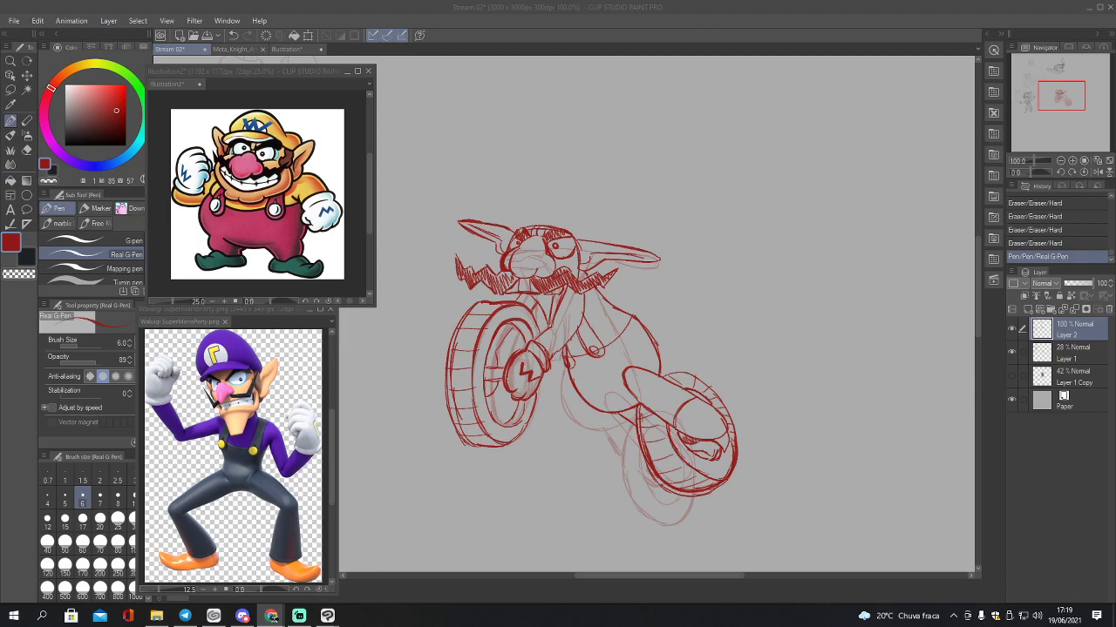
pyautogui.moveTo(0, 170); pyautogui.dragTo(657, 1)
pyautogui.scroll(3, 635, 373)
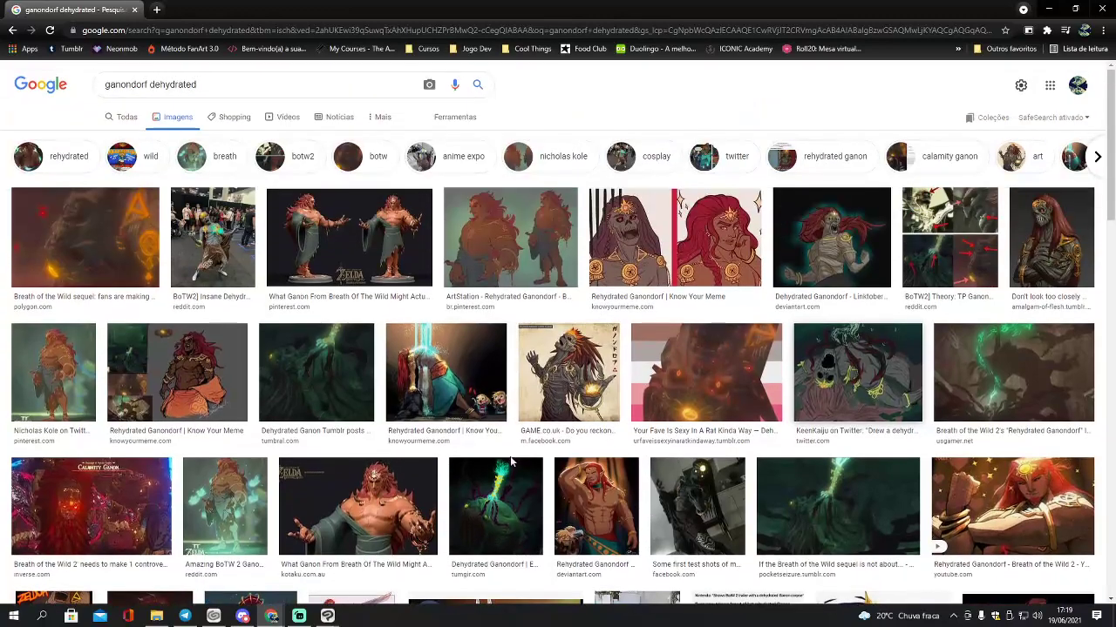
pyautogui.click(340, 242)
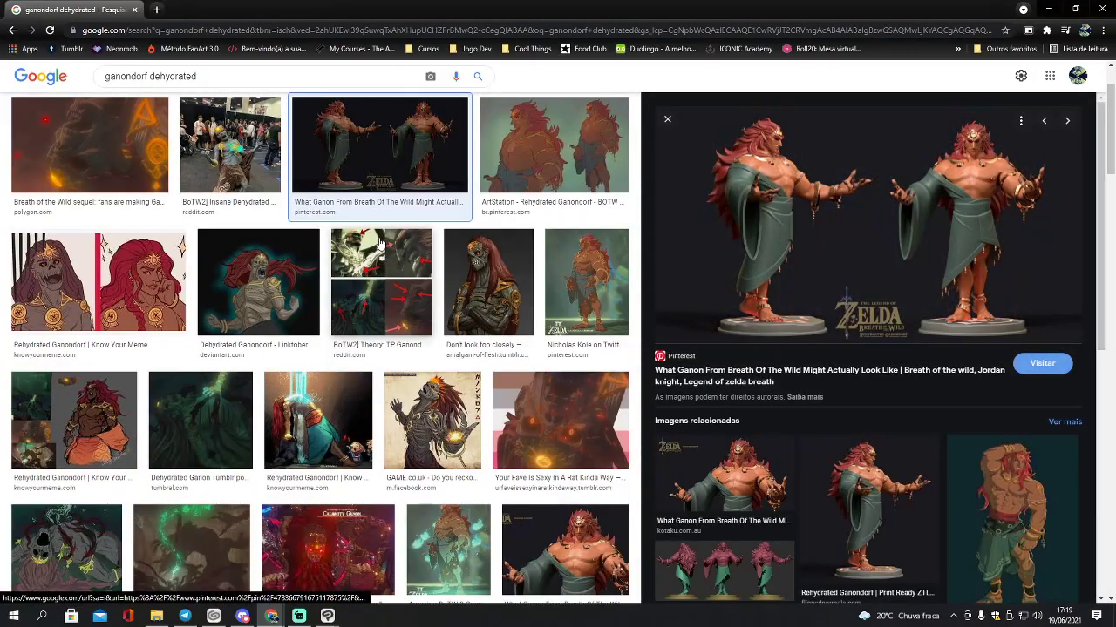
pyautogui.click(123, 163)
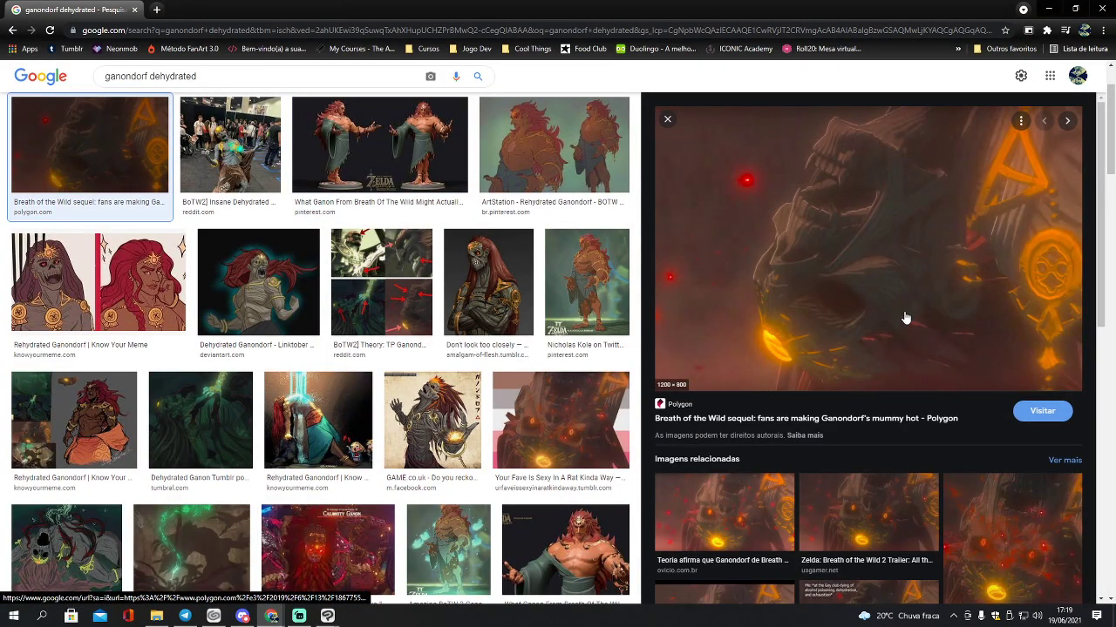
pyautogui.click(755, 528)
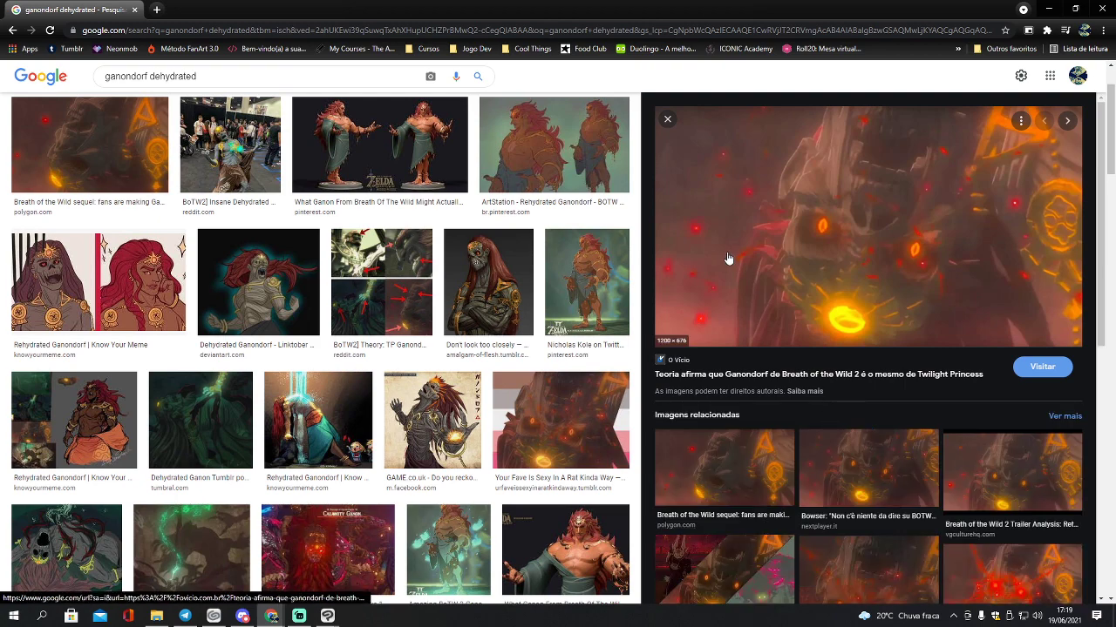
pyautogui.click(262, 288)
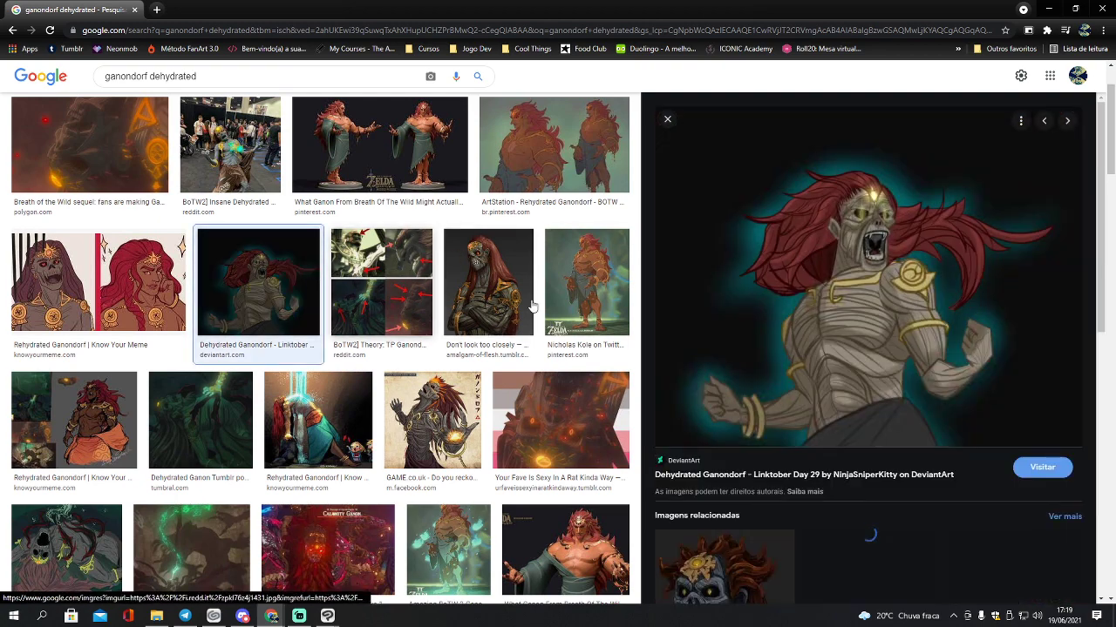
pyautogui.click(600, 297)
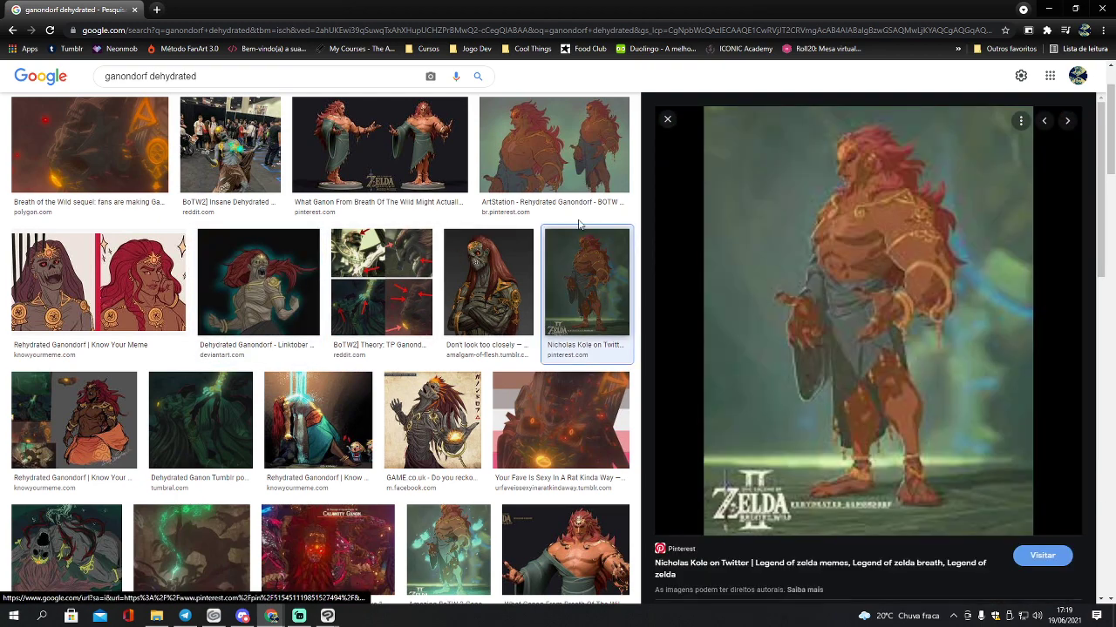
pyautogui.scroll(-4, 434, 431)
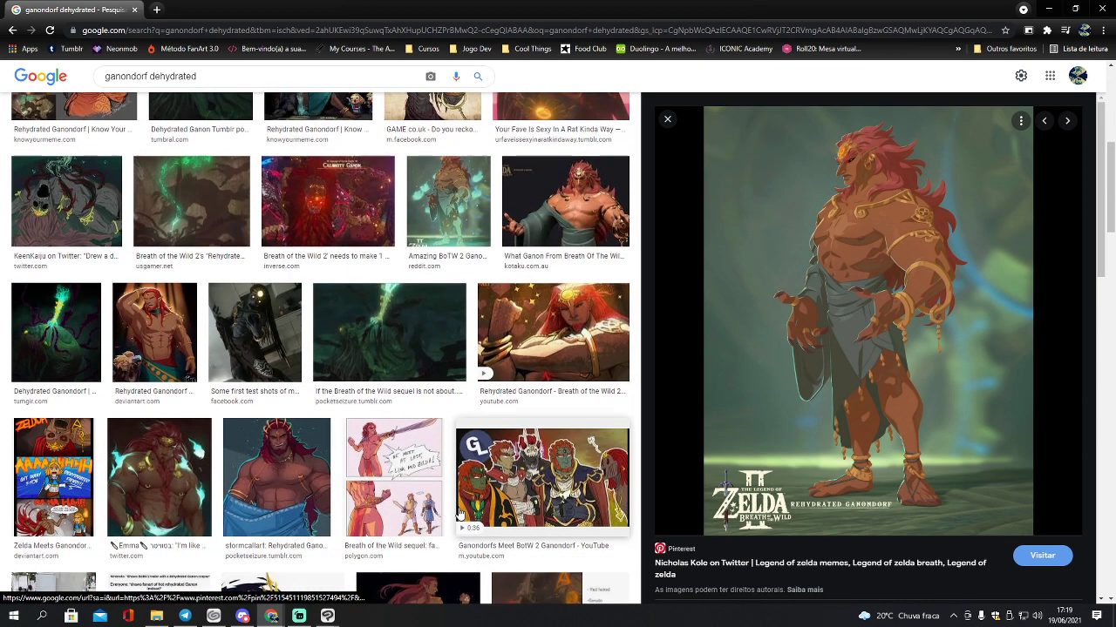
pyautogui.click(397, 488)
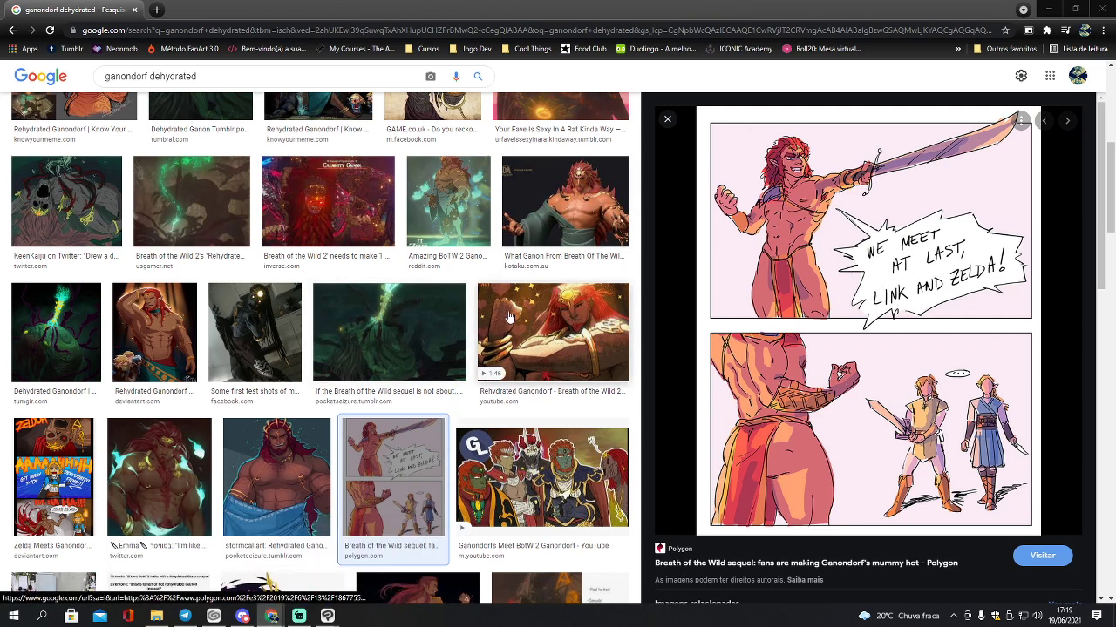
pyautogui.scroll(1, 518, 425)
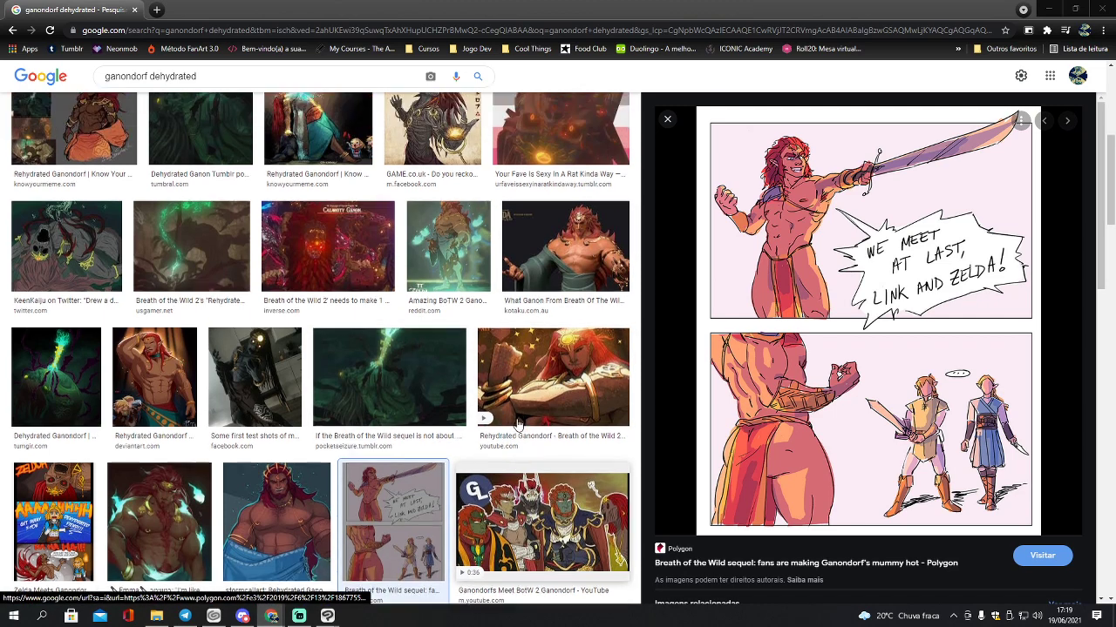
pyautogui.scroll(-1, 233, 540)
pyautogui.scroll(-2, 232, 540)
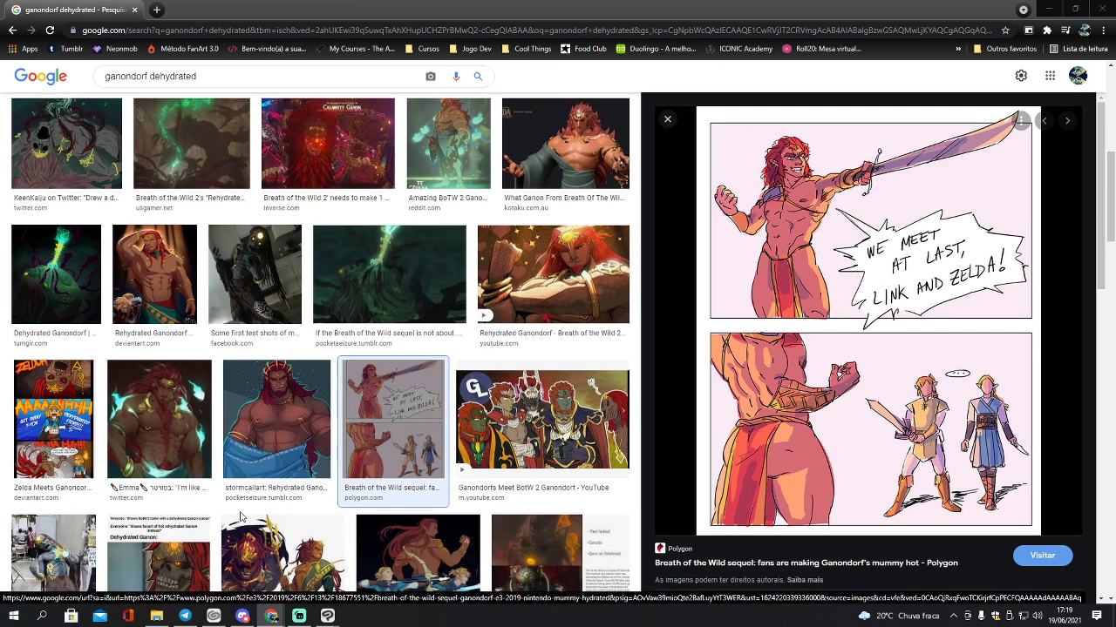
pyautogui.scroll(-2, 242, 522)
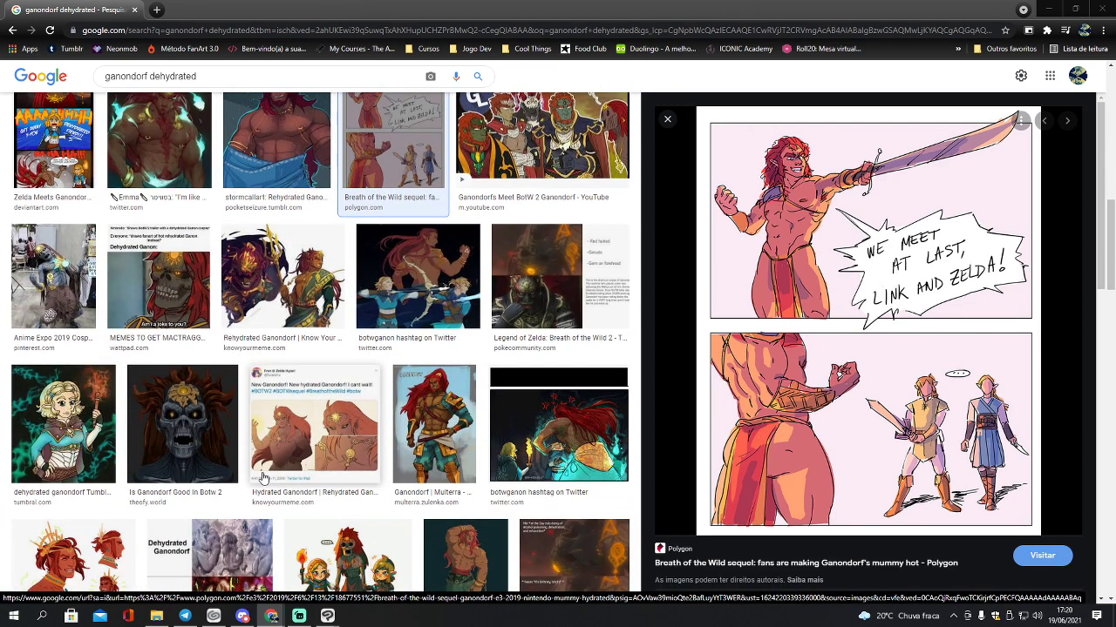
pyautogui.click(367, 546)
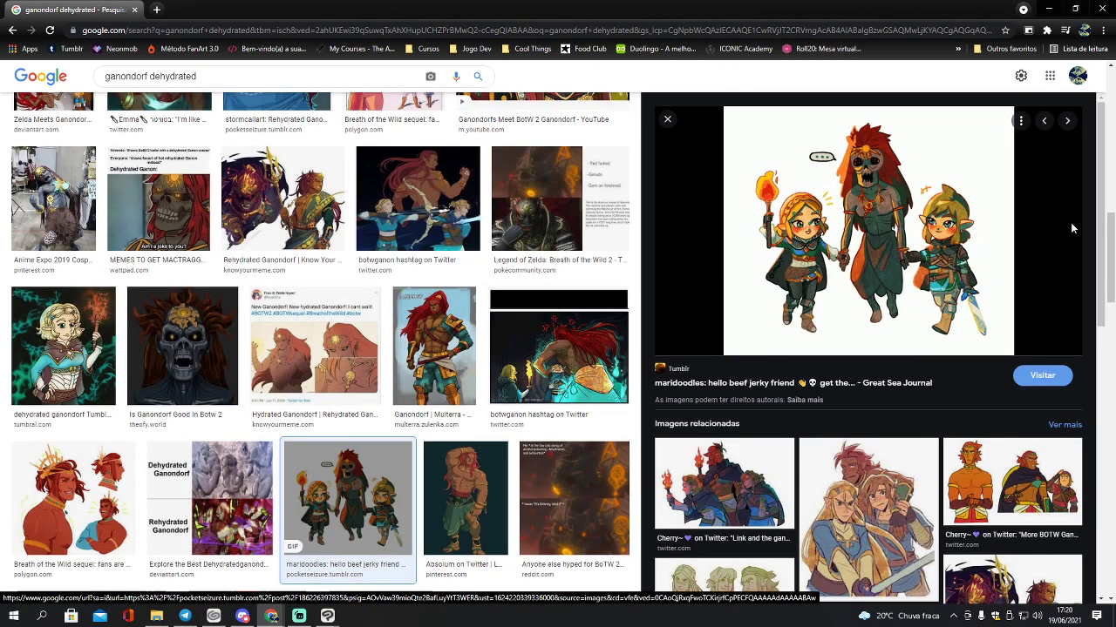
pyautogui.scroll(1, 584, 410)
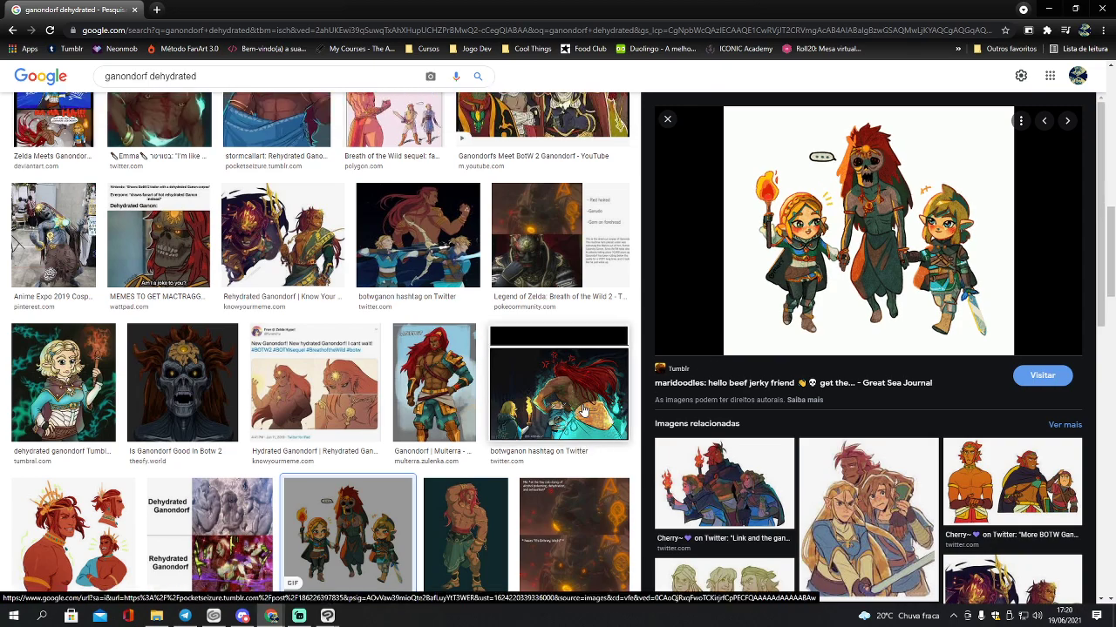
pyautogui.scroll(5, 584, 409)
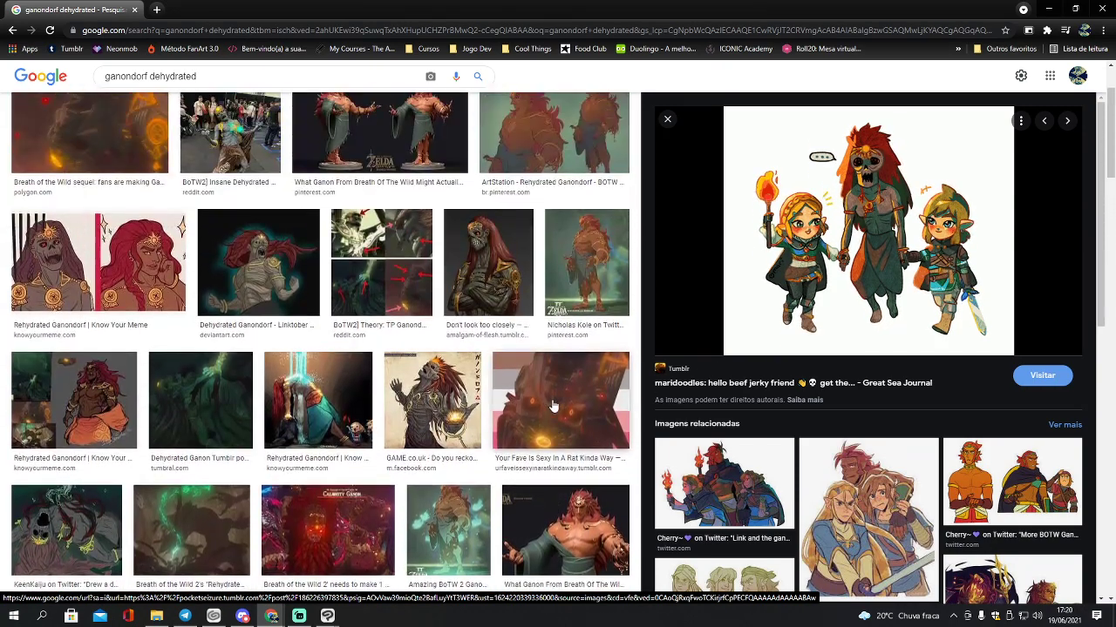
# Step: Compare the skeletal Ganondorf pictures, copy the one with crossed arms and gold armbands, and move the browser off the drawing screen
pyautogui.click(447, 408)
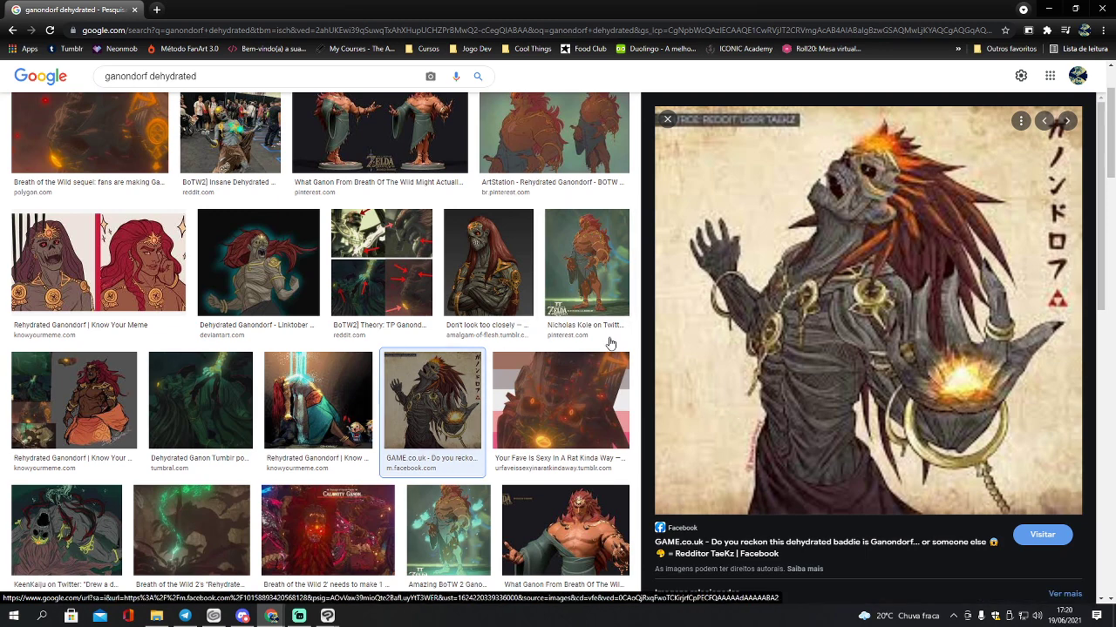
pyautogui.scroll(1, 592, 343)
pyautogui.click(488, 343)
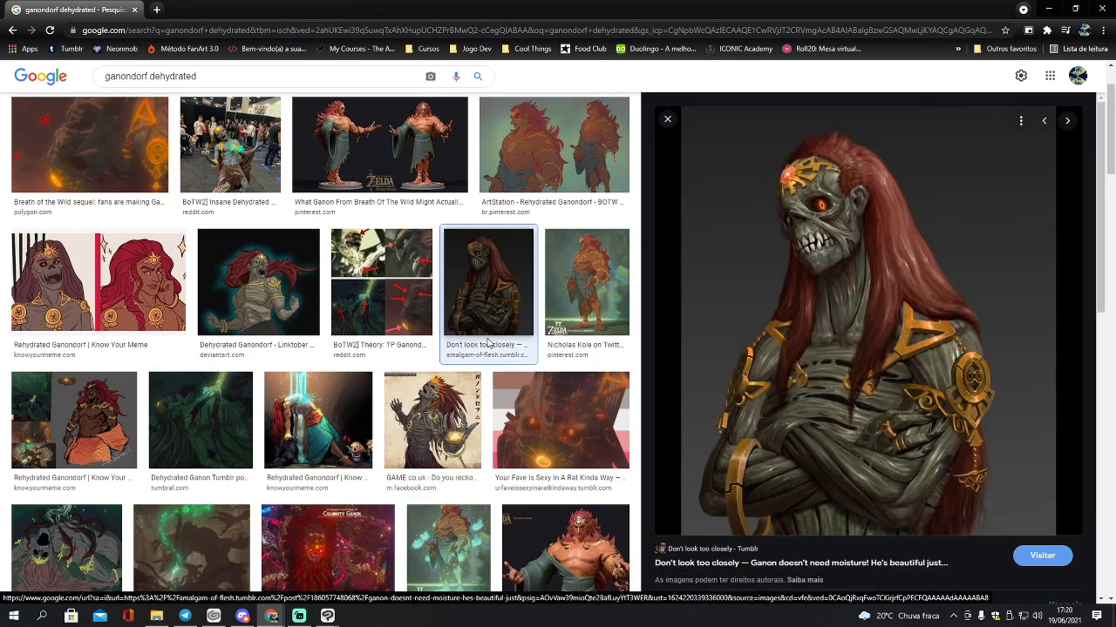
pyautogui.click(407, 429)
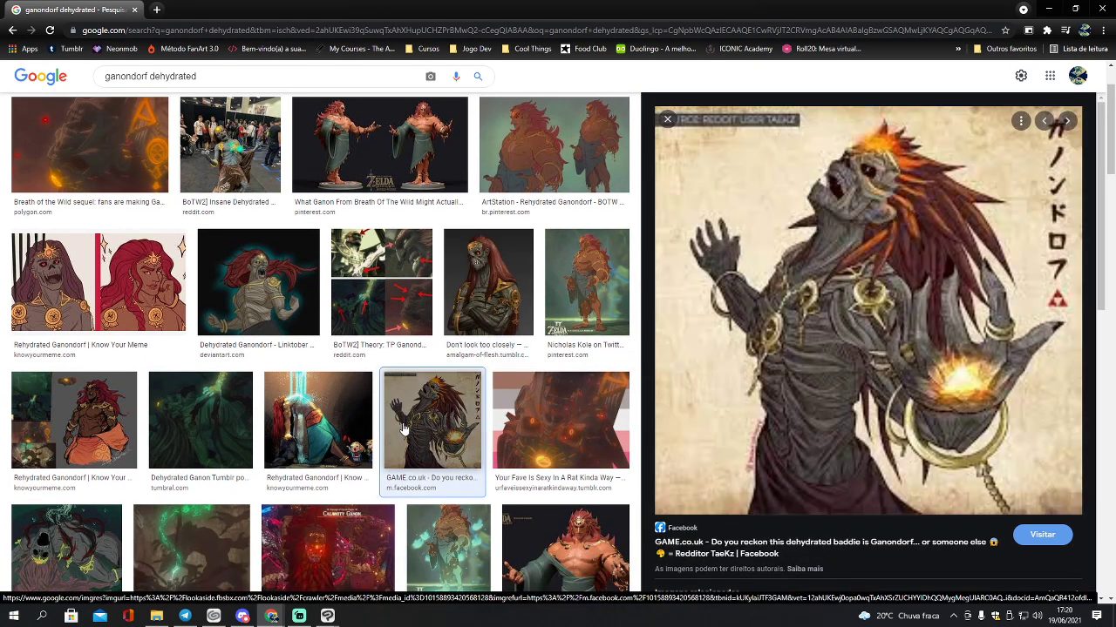
pyautogui.click(512, 316)
pyautogui.rightClick(906, 382)
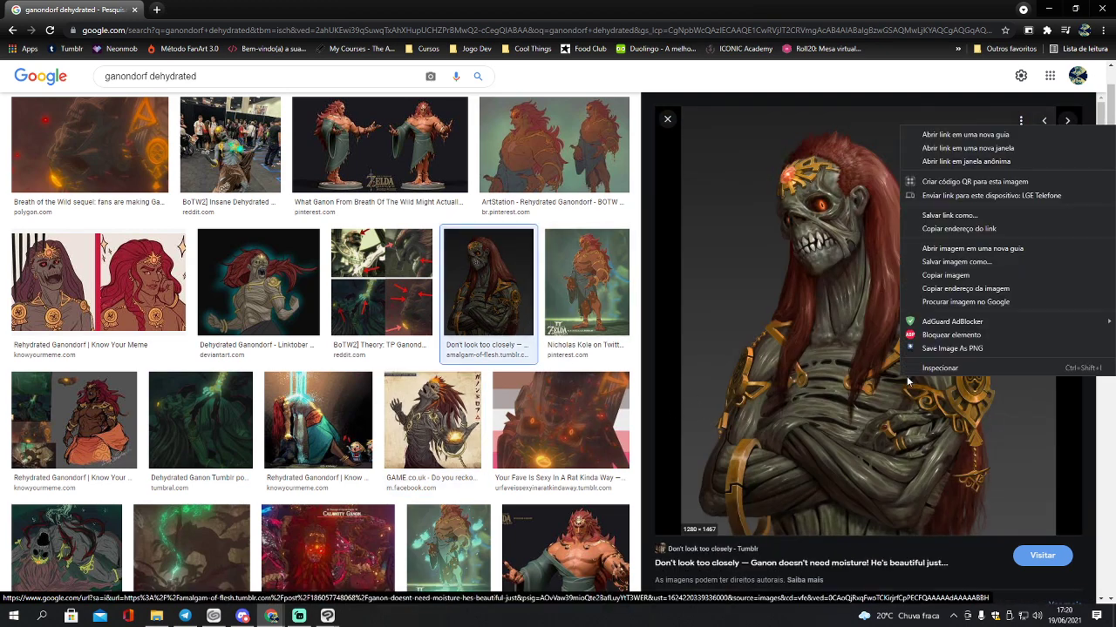
pyautogui.click(959, 275)
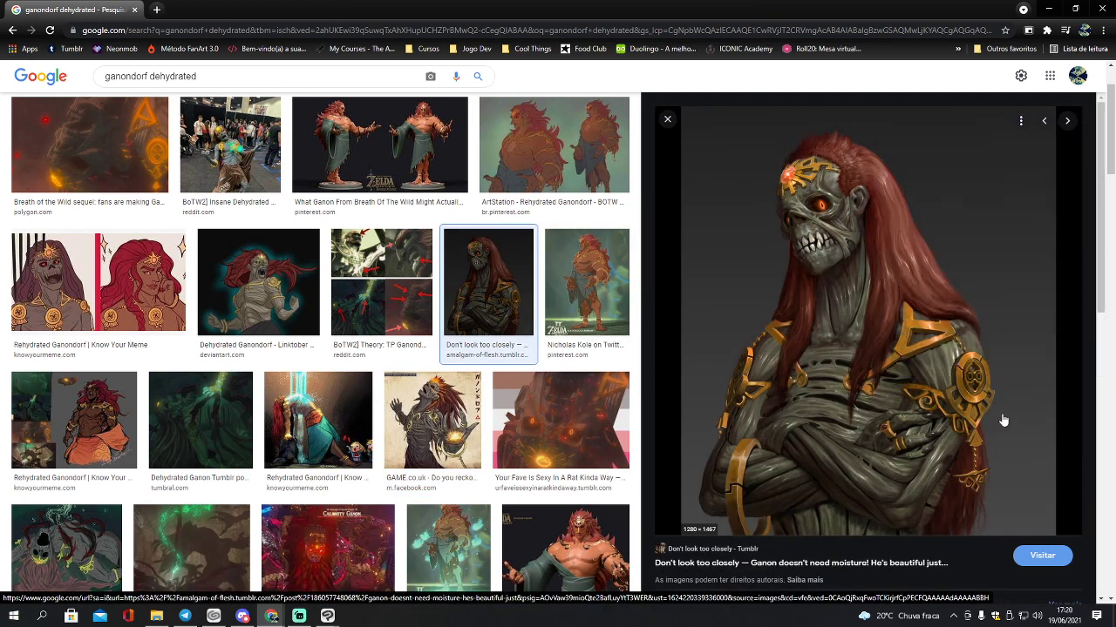
pyautogui.moveTo(47, 12); pyautogui.dragTo(0, 12)
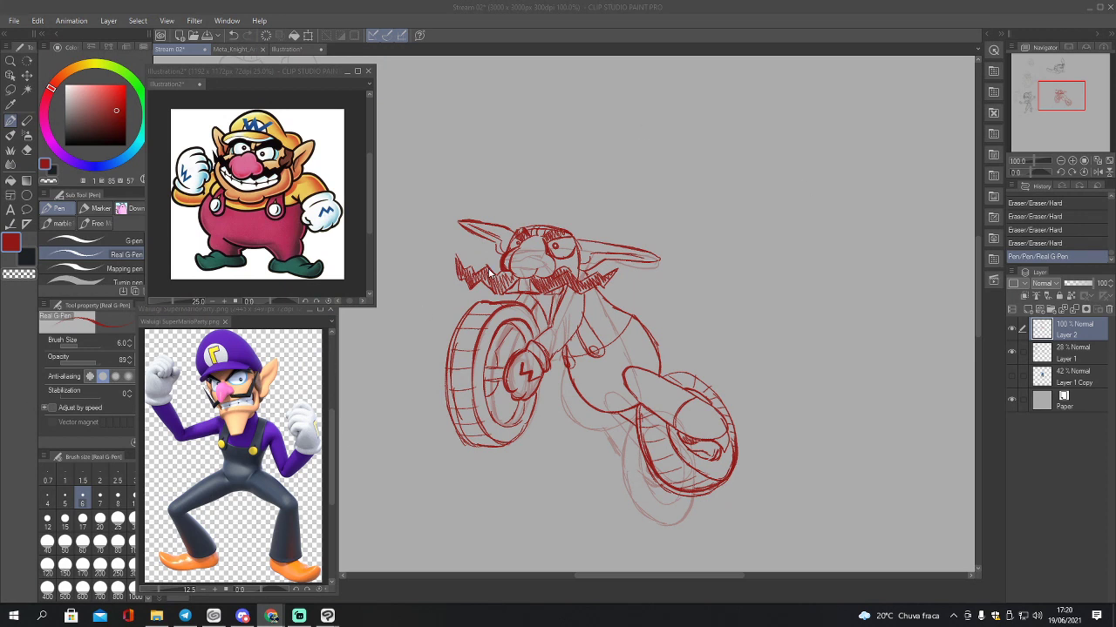
# Step: Create a new canvas from the copied crossed-arms Ganondorf picture and return to the Stream 02 bike sketch
pyautogui.click(346, 71)
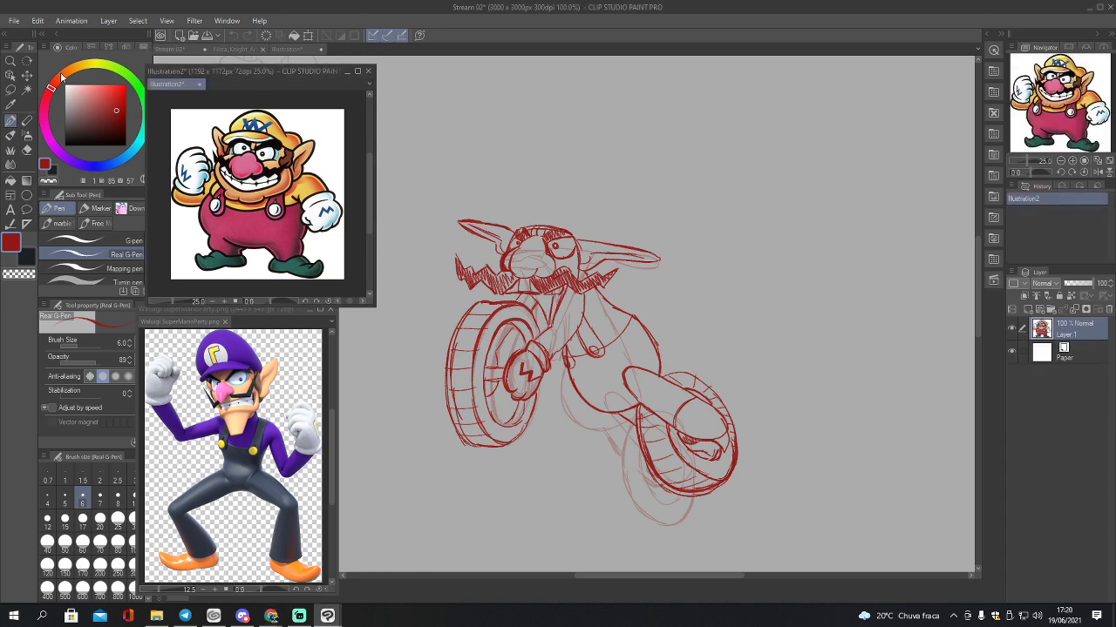
pyautogui.click(346, 71)
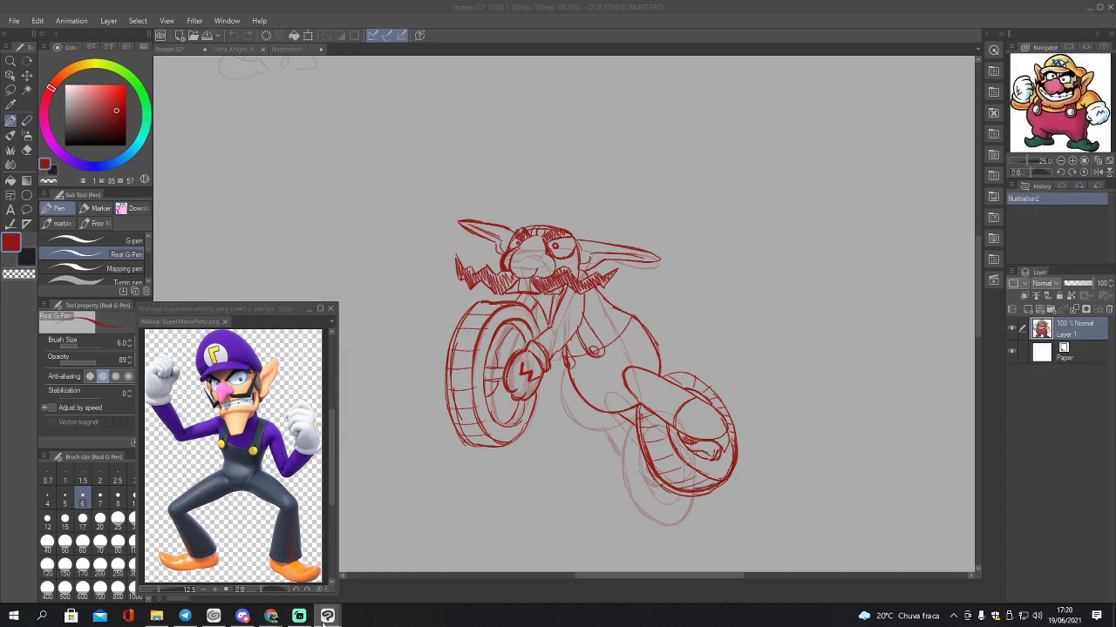
pyautogui.moveTo(324, 617)
pyautogui.click(416, 566)
pyautogui.click(14, 20)
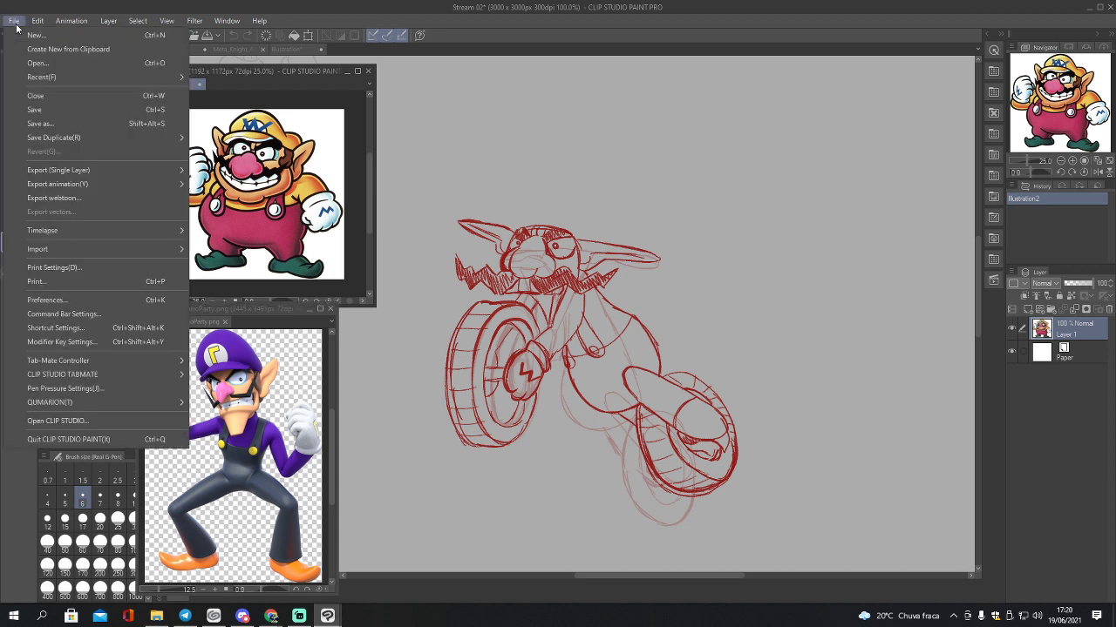
pyautogui.click(34, 49)
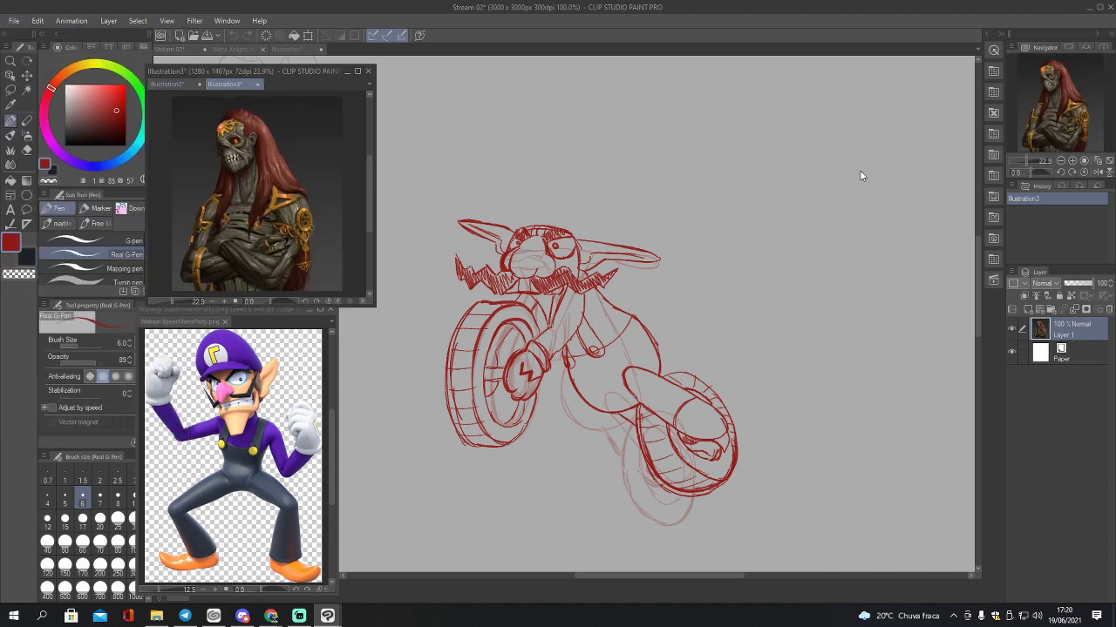
pyautogui.click(834, 366)
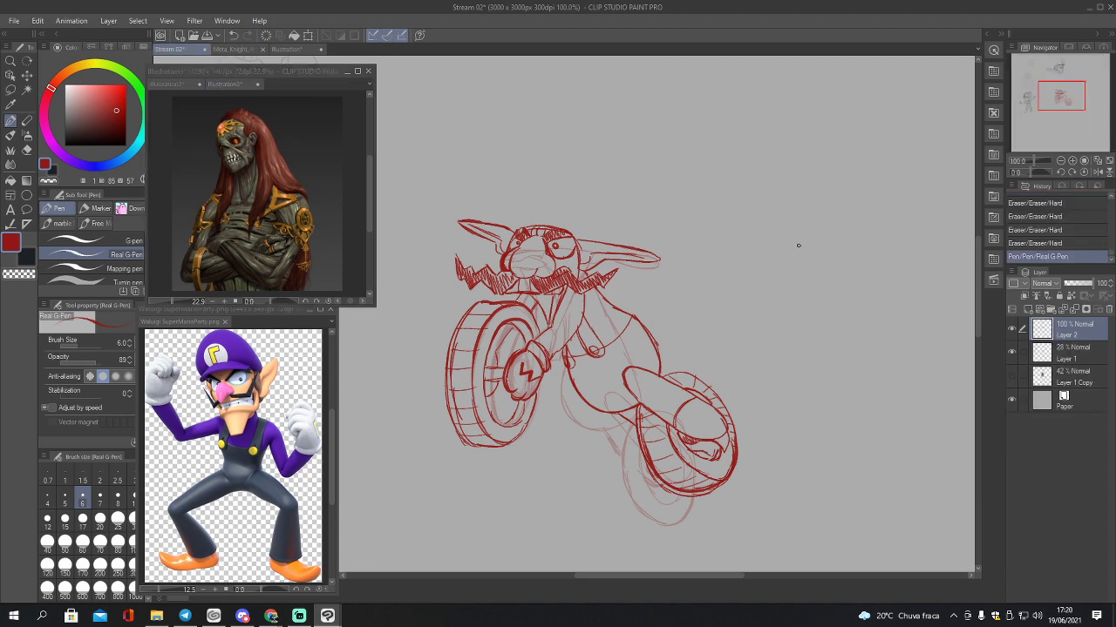
# Step: Lasso the right-hand ear of the Wario head, rotate it slightly upward, reposition it against the head and deselect
pyautogui.hotkey('alt', 'Tab')
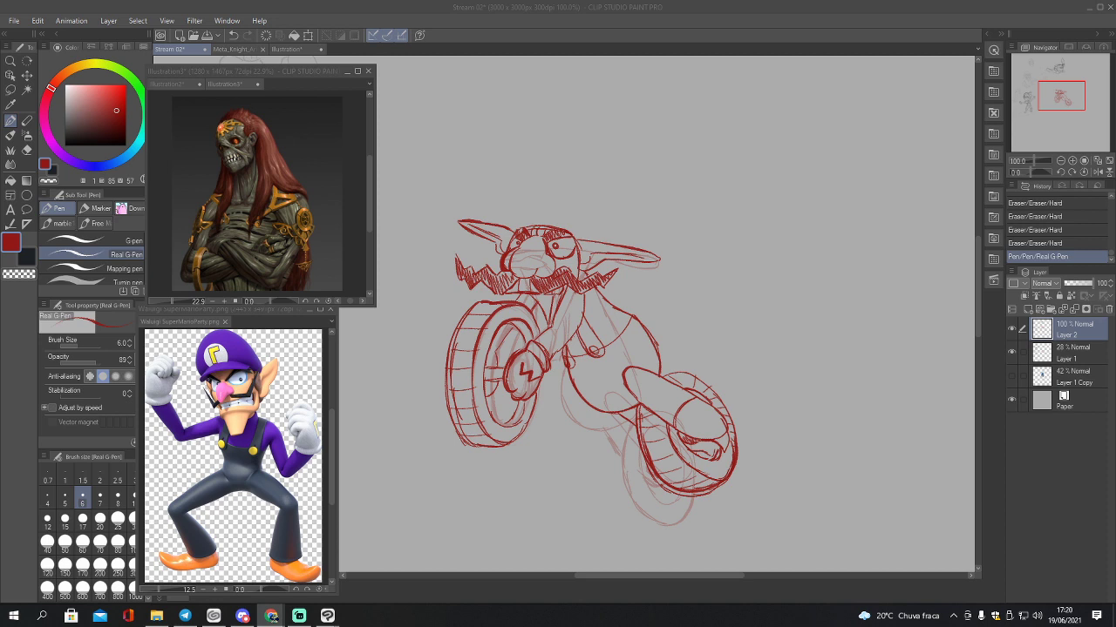
pyautogui.click(588, 256)
pyautogui.press('m')
pyautogui.hotkey('ctrl', 'z')
pyautogui.moveTo(602, 253)
pyautogui.mouseDown()
pyautogui.moveTo(583, 271)
pyautogui.moveTo(649, 263)
pyautogui.moveTo(653, 221)
pyautogui.moveTo(582, 228)
pyautogui.moveTo(590, 251)
pyautogui.mouseUp()
pyautogui.hotkey('ctrl', 't')
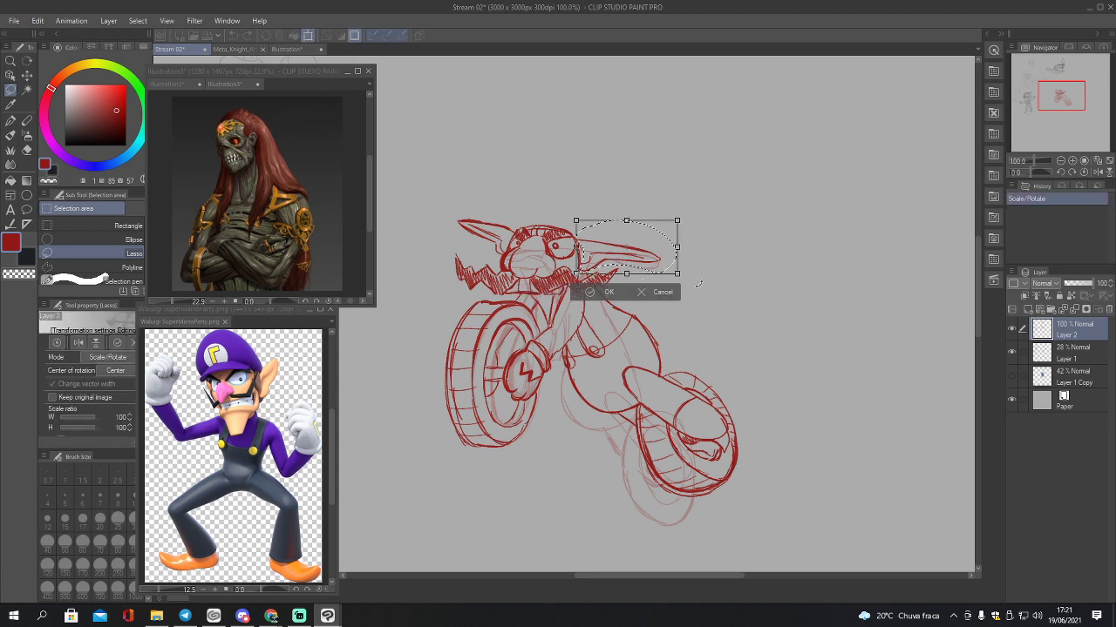
pyautogui.moveTo(688, 281); pyautogui.dragTo(665, 254)
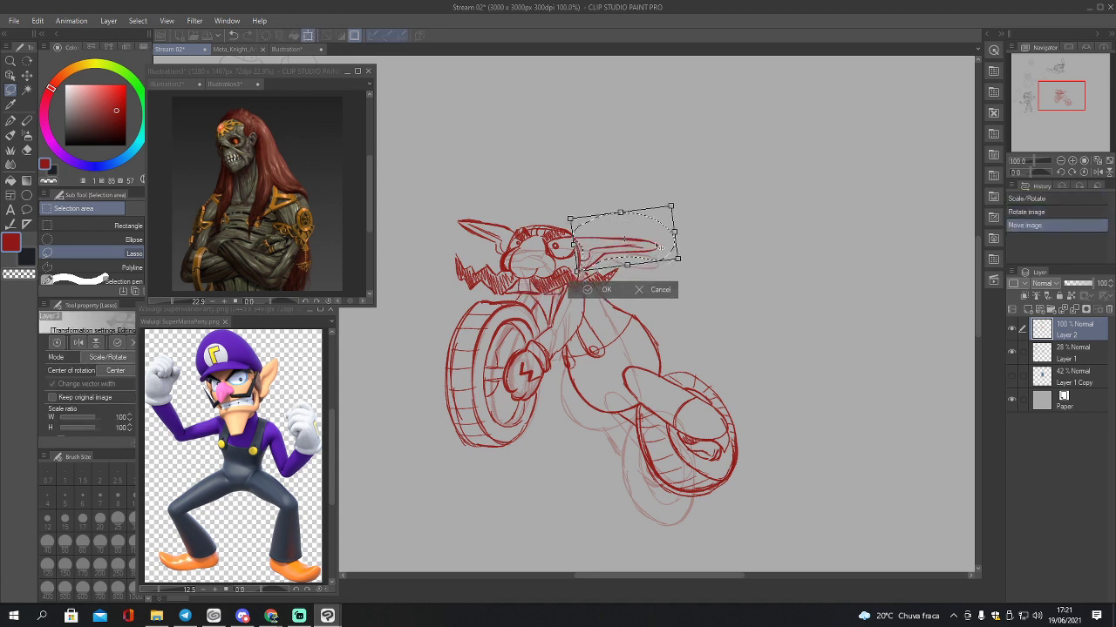
pyautogui.click(603, 290)
pyautogui.hotkey('ctrl', 'd')
# Step: Redraw the pen lines where the rotated ear joins the head
pyautogui.press('p')
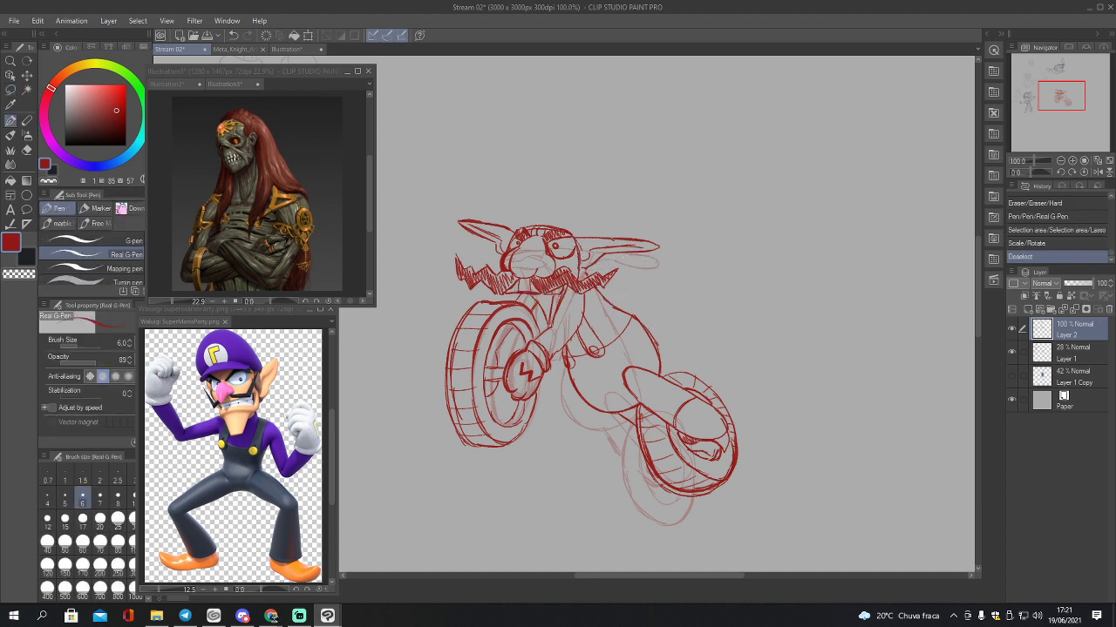
pyautogui.moveTo(591, 253); pyautogui.dragTo(582, 264)
pyautogui.moveTo(586, 260); pyautogui.dragTo(596, 267)
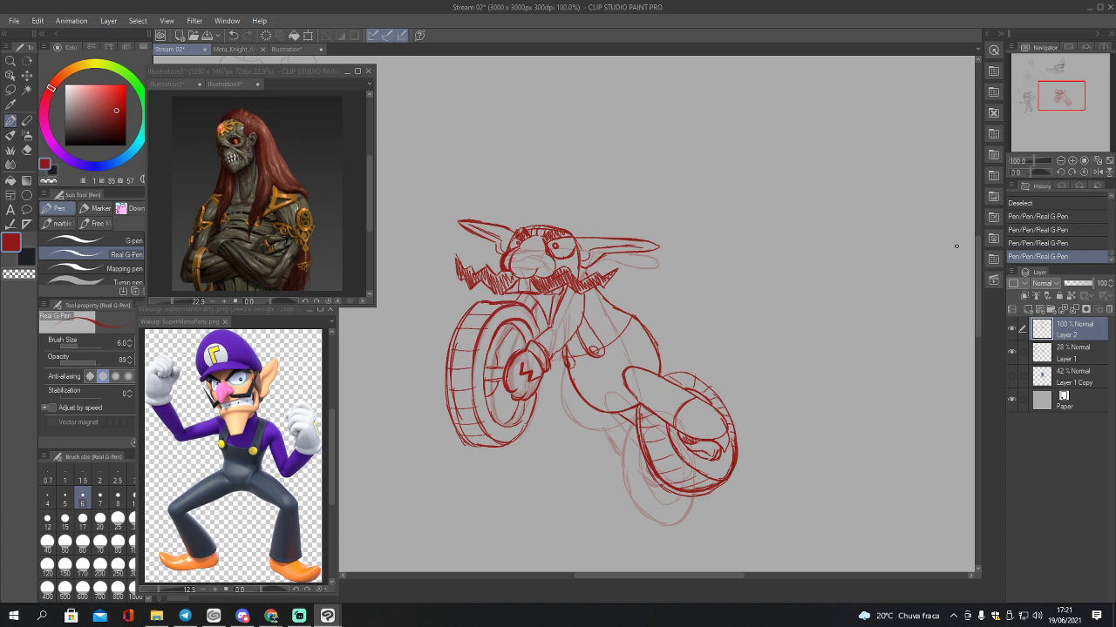
# Step: Add a new raster layer above the Wario bike sketch on Layer 2
pyautogui.click(1024, 309)
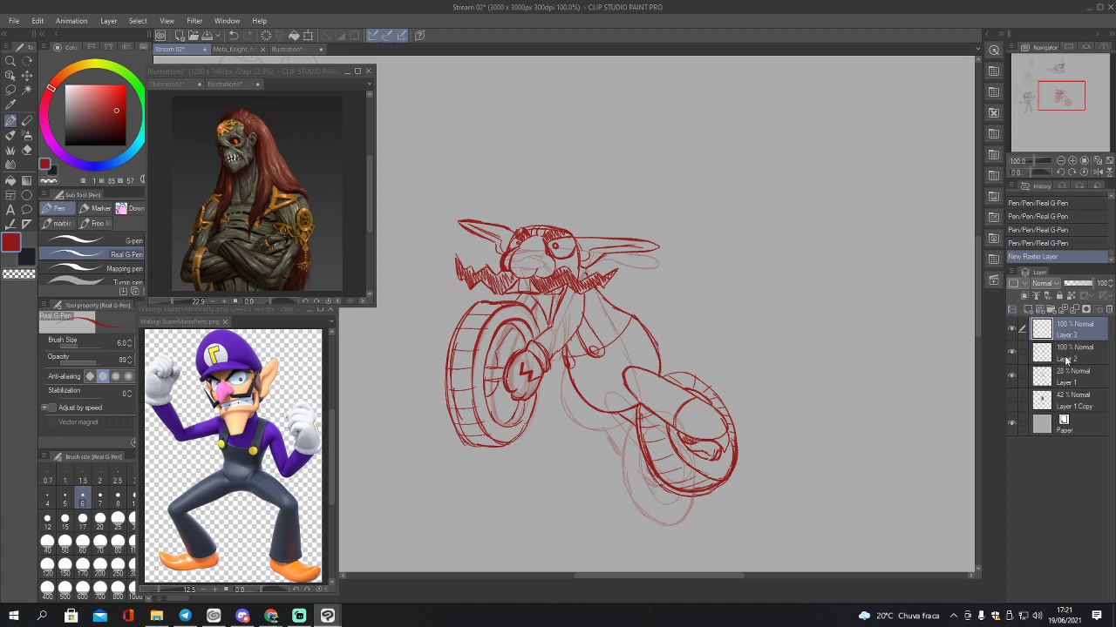
pyautogui.click(1065, 357)
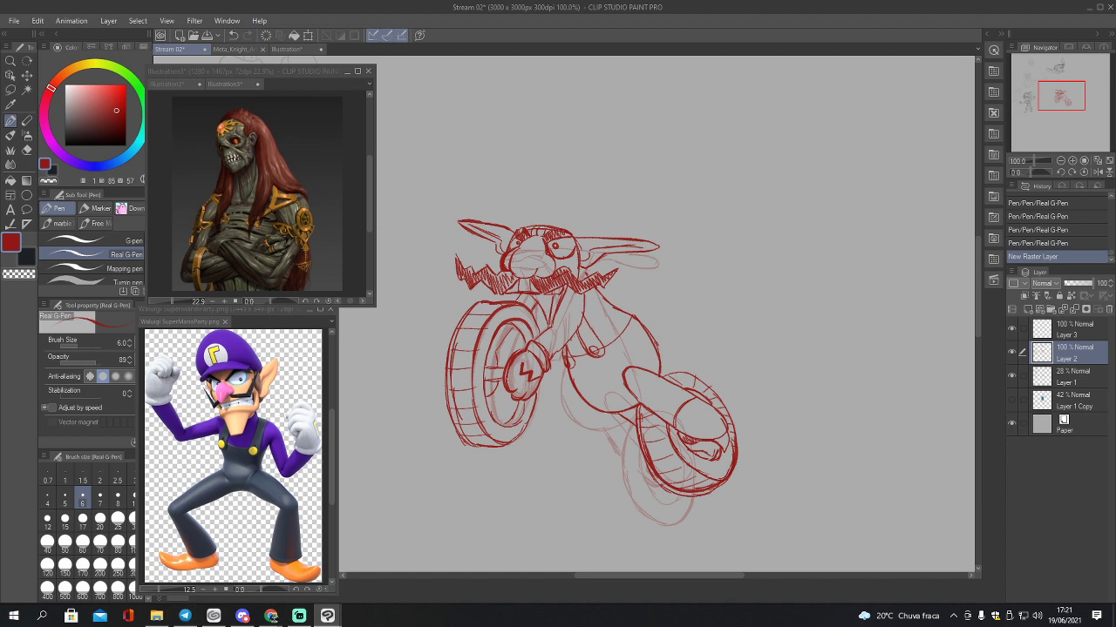
pyautogui.hotkey('alt', 'Tab')
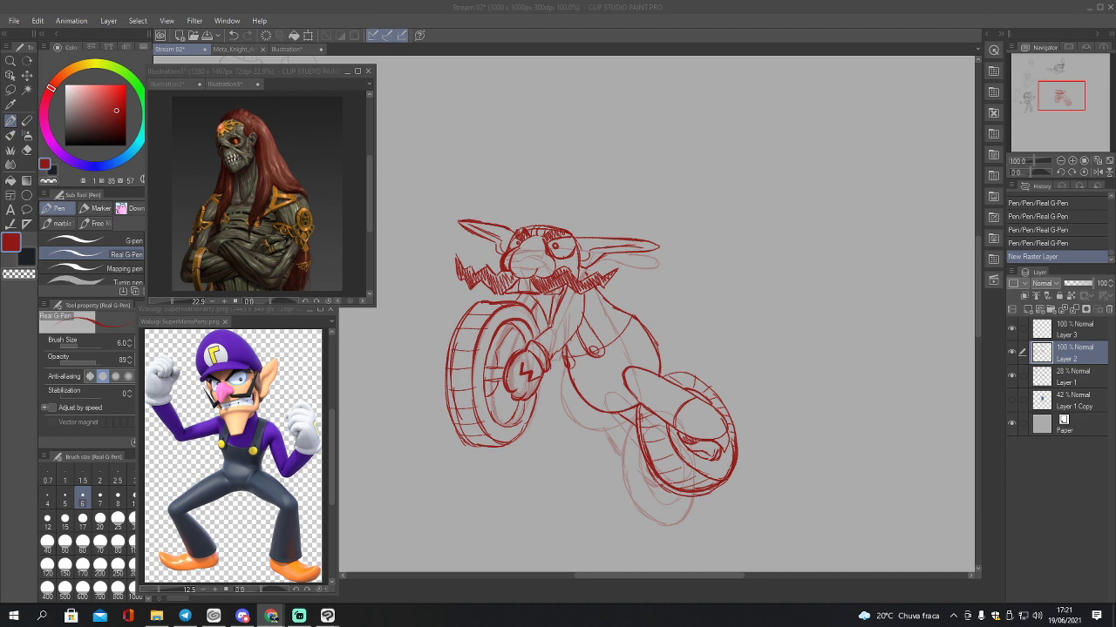
pyautogui.click(1055, 332)
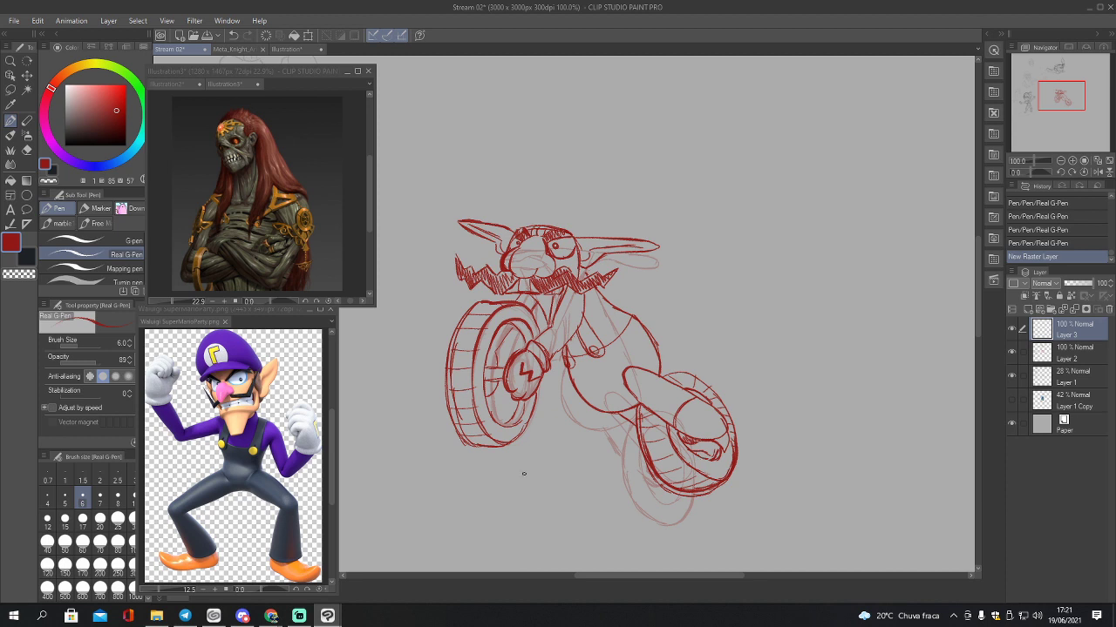
# Step: Lower Layer 2's opacity to 62%, hide the rough bike on Layer 1 and make Layer 3 active
pyautogui.click(1011, 351)
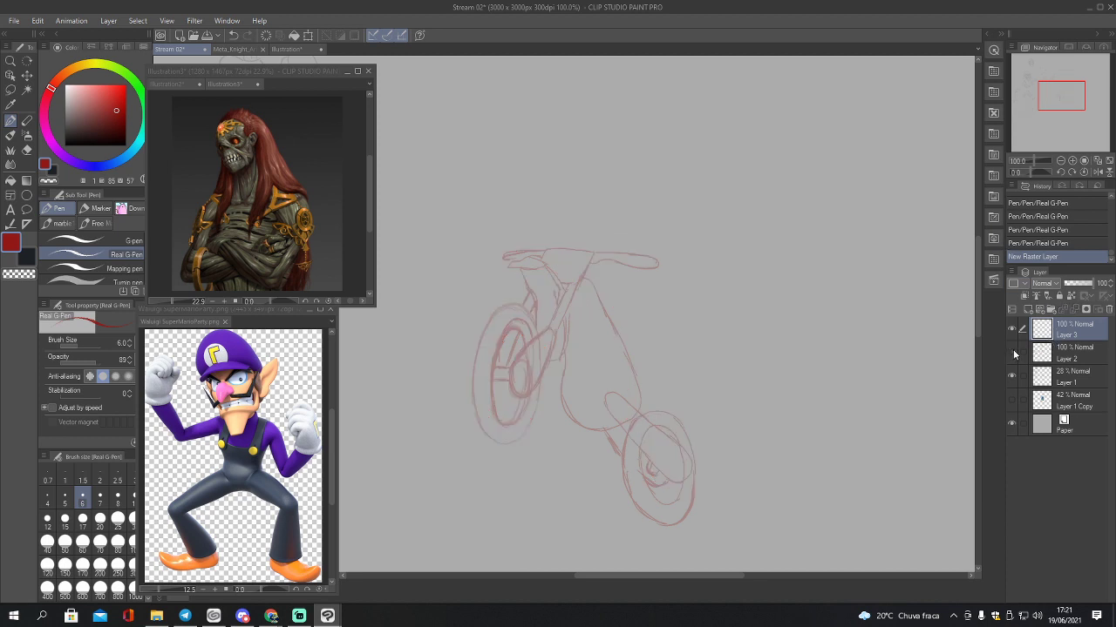
pyautogui.click(1011, 352)
pyautogui.click(1056, 350)
pyautogui.click(1083, 286)
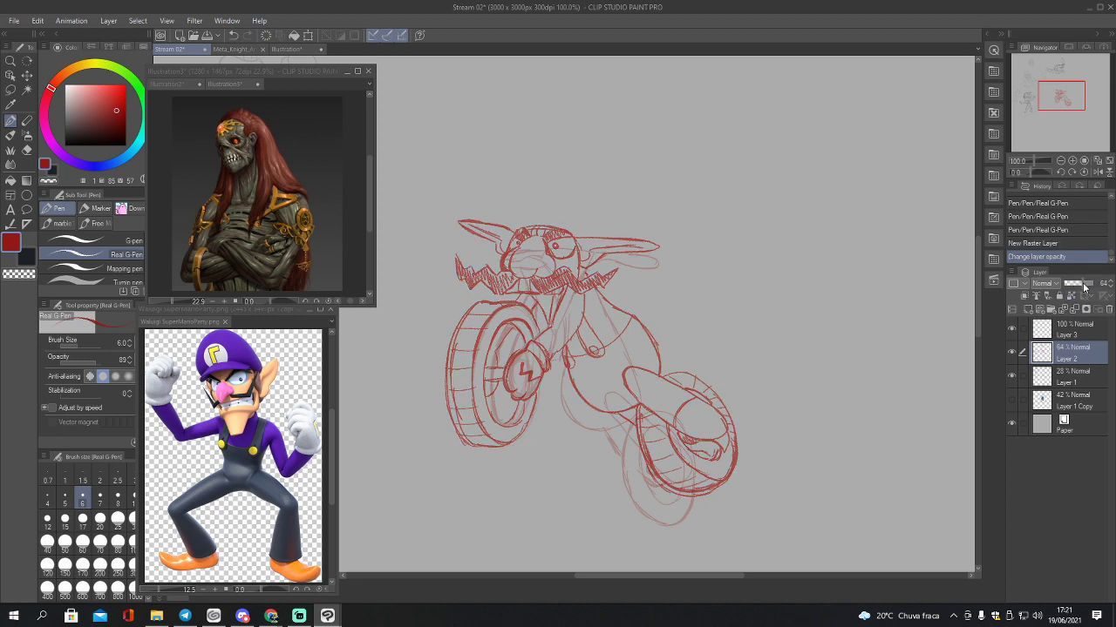
pyautogui.moveTo(1083, 286); pyautogui.dragTo(1083, 286)
pyautogui.click(1060, 337)
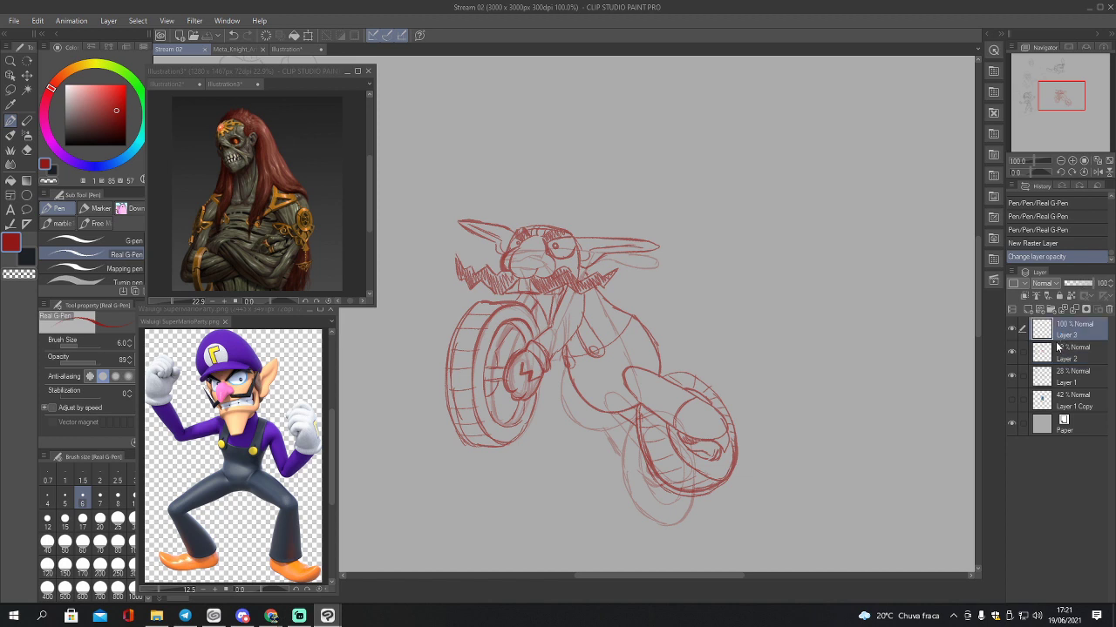
pyautogui.click(1013, 378)
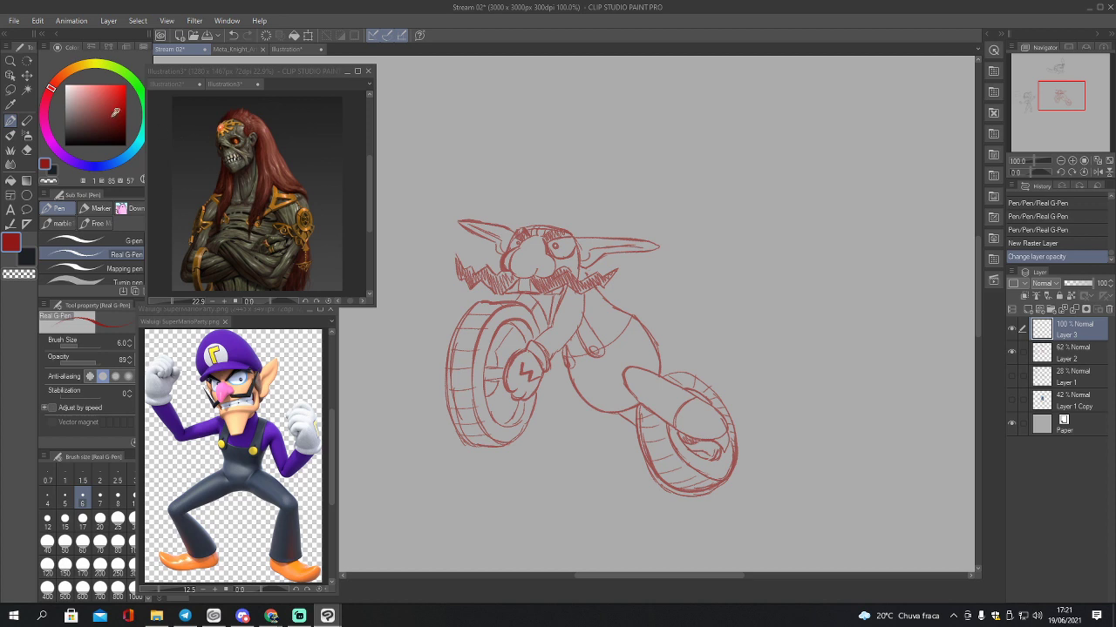
# Step: Change the drawing colour to dark blue for the Real G-Pen
pyautogui.click(95, 166)
pyautogui.press('p')
pyautogui.press('p')
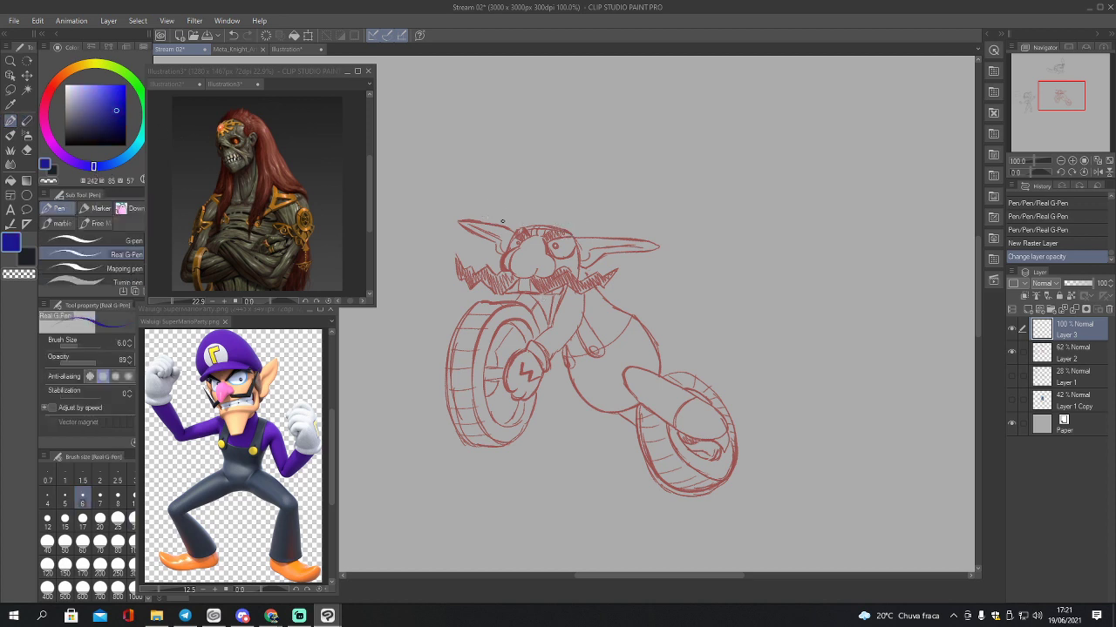
pyautogui.moveTo(499, 221)
pyautogui.mouseDown()
pyautogui.moveTo(480, 242)
pyautogui.moveTo(509, 219)
pyautogui.mouseUp()
pyautogui.hotkey('ctrl', 'z')
pyautogui.hotkey('ctrl', 'z')
pyautogui.hotkey('ctrl', 'z')
pyautogui.hotkey('ctrl', 'z')
pyautogui.hotkey('ctrl', 'z')
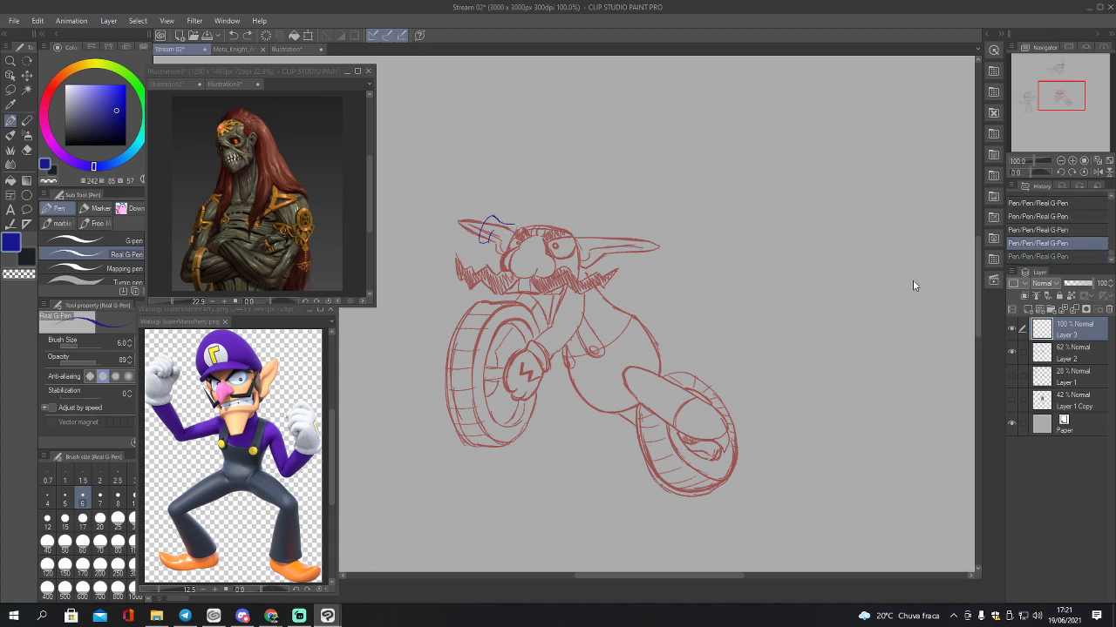
# Step: Show the motocross photo on Layer 1 Copy, move it to the right of the bike sketch and raise its opacity to 100%
pyautogui.click(1011, 399)
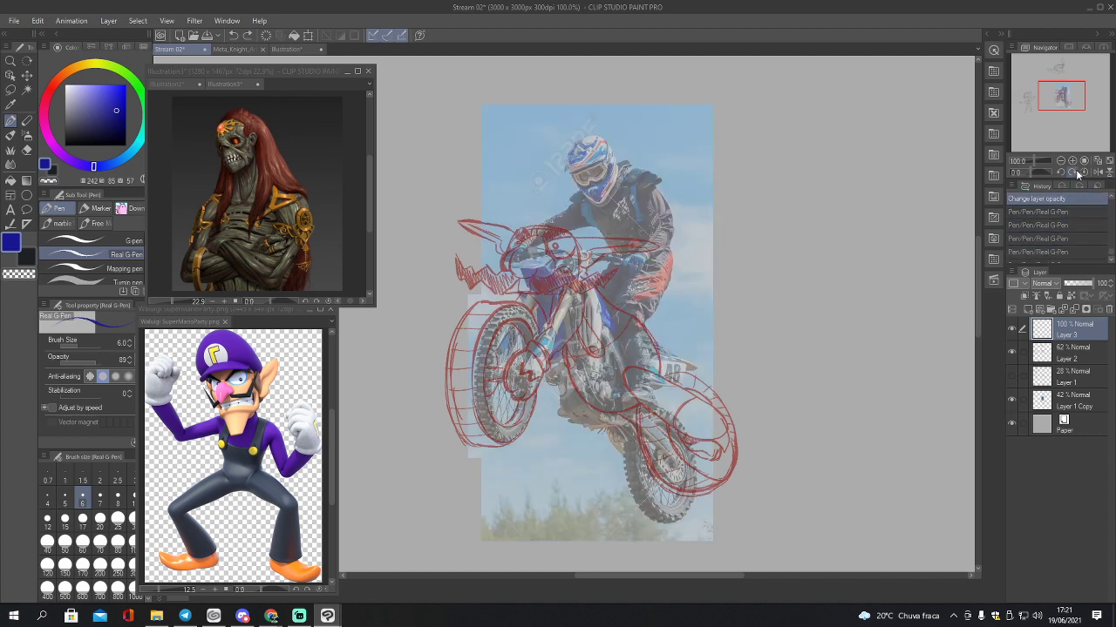
pyautogui.press('k')
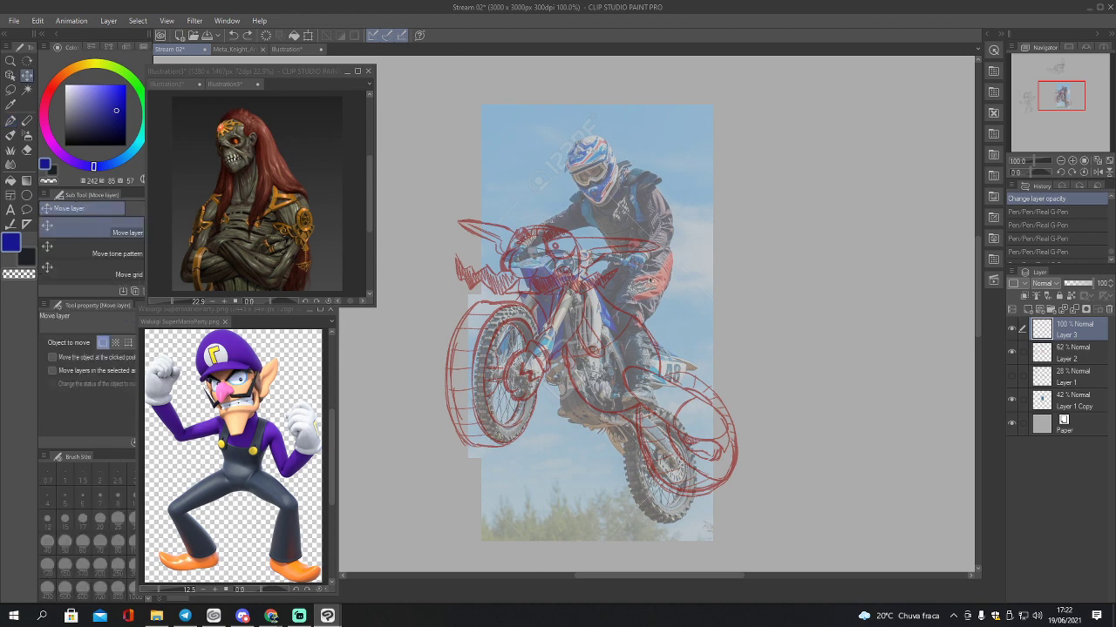
pyautogui.moveTo(640, 280); pyautogui.dragTo(853, 295)
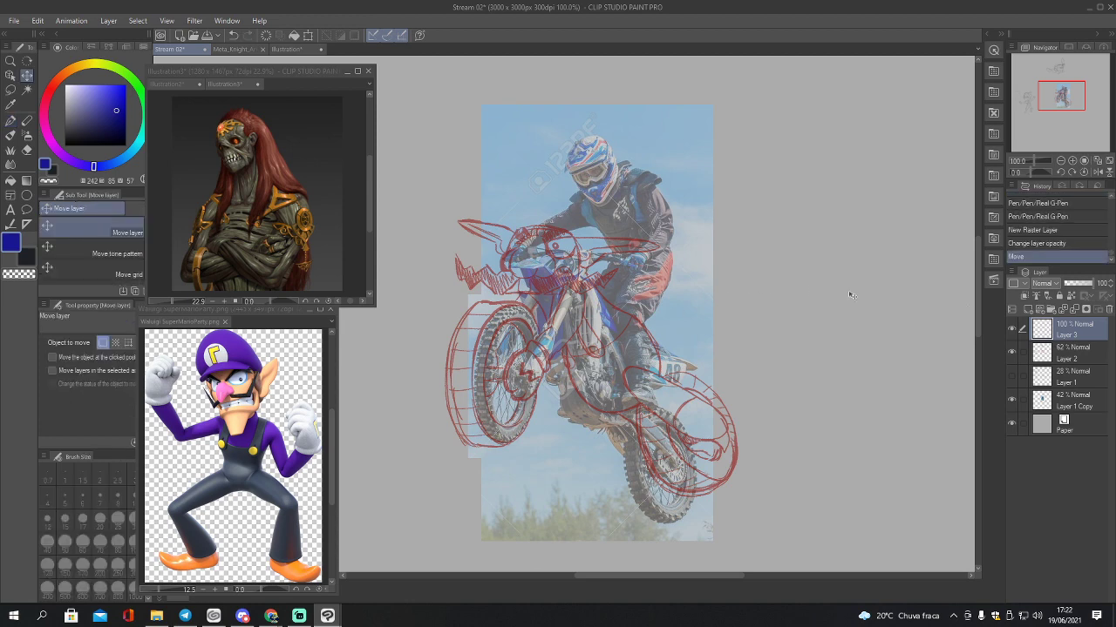
pyautogui.hotkey('ctrl', 'z')
pyautogui.click(1050, 401)
pyautogui.moveTo(667, 357); pyautogui.dragTo(943, 364)
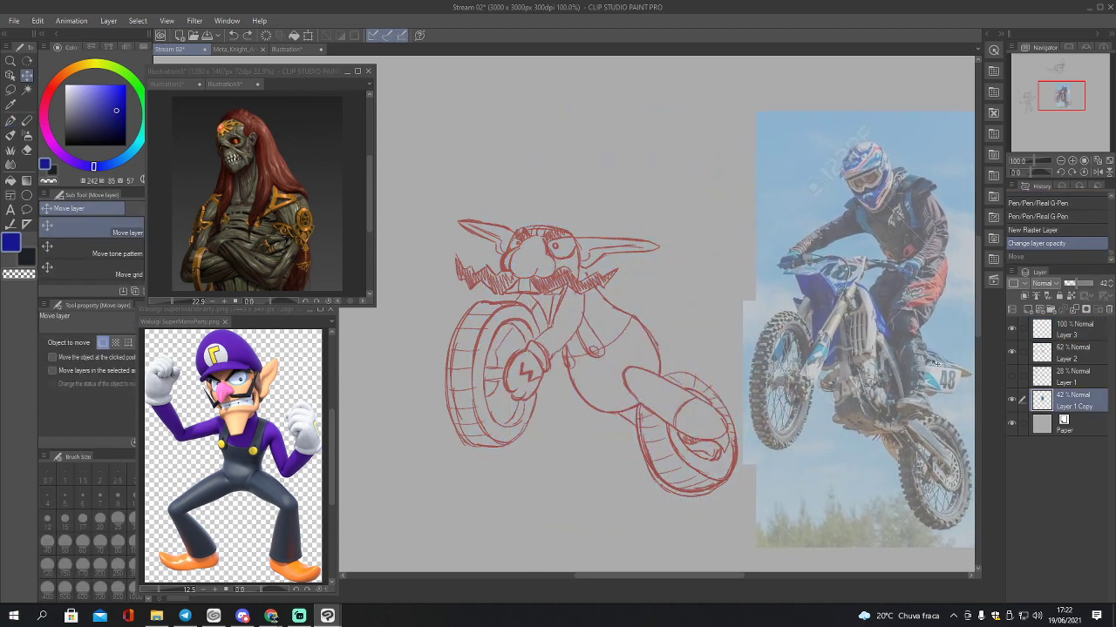
pyautogui.moveTo(1077, 284); pyautogui.dragTo(1105, 283)
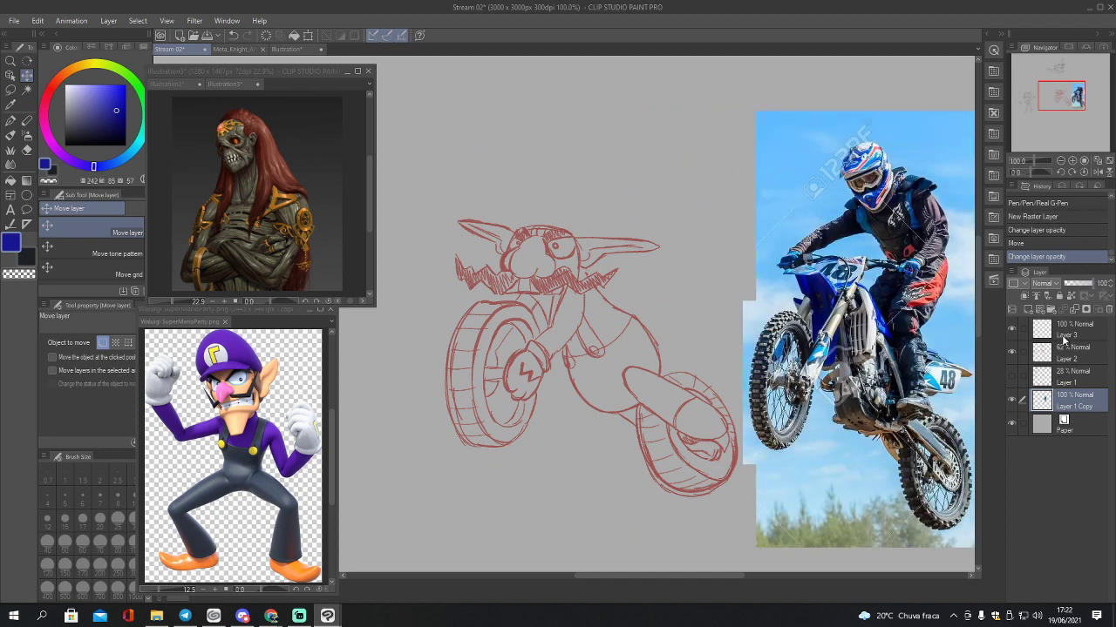
# Step: On Layer 3, sketch the rider's two fists in blue, gripping the Wario ears as handlebars
pyautogui.click(1065, 336)
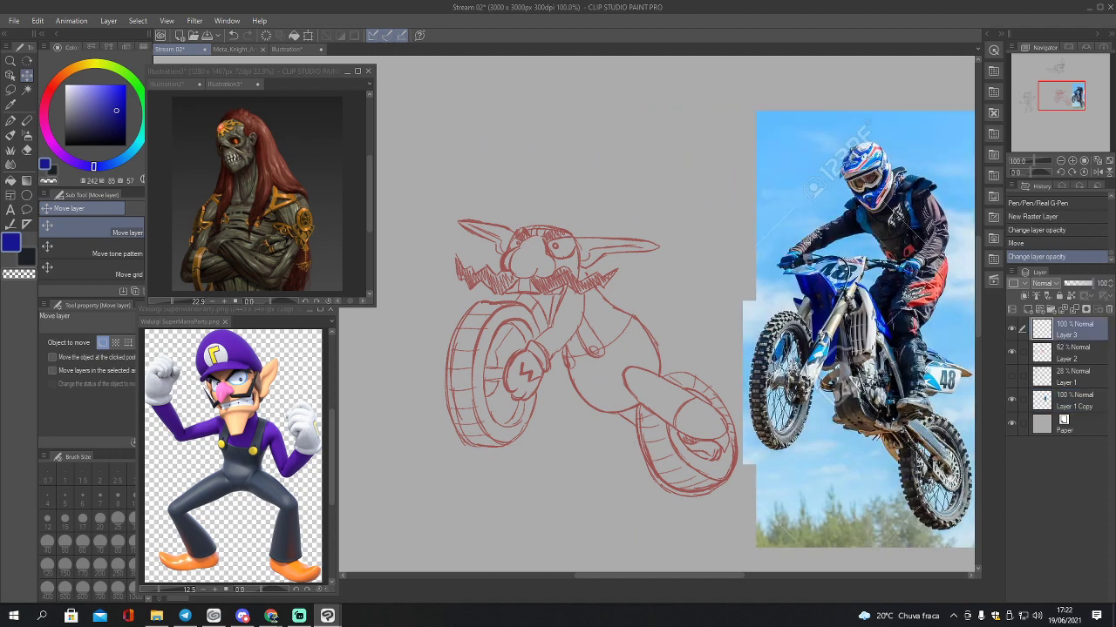
pyautogui.press('p')
pyautogui.press('p')
pyautogui.press('p')
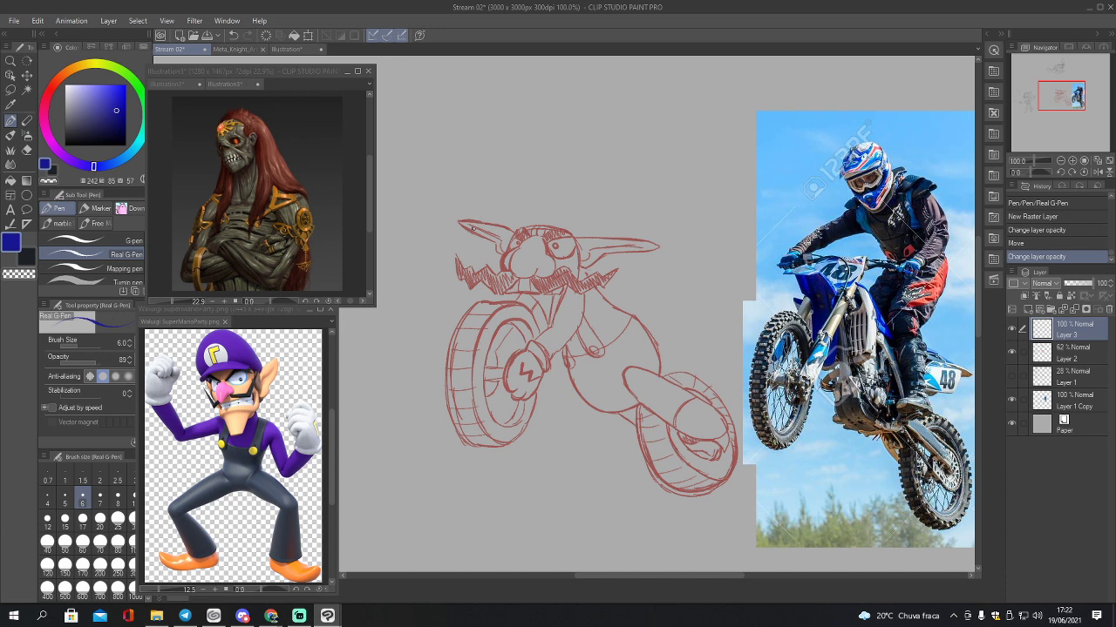
pyautogui.moveTo(475, 219)
pyautogui.mouseDown()
pyautogui.moveTo(501, 228)
pyautogui.moveTo(472, 237)
pyautogui.moveTo(486, 244)
pyautogui.moveTo(505, 220)
pyautogui.moveTo(478, 214)
pyautogui.moveTo(465, 225)
pyautogui.moveTo(490, 243)
pyautogui.moveTo(492, 224)
pyautogui.moveTo(467, 222)
pyautogui.moveTo(491, 210)
pyautogui.moveTo(509, 220)
pyautogui.mouseUp()
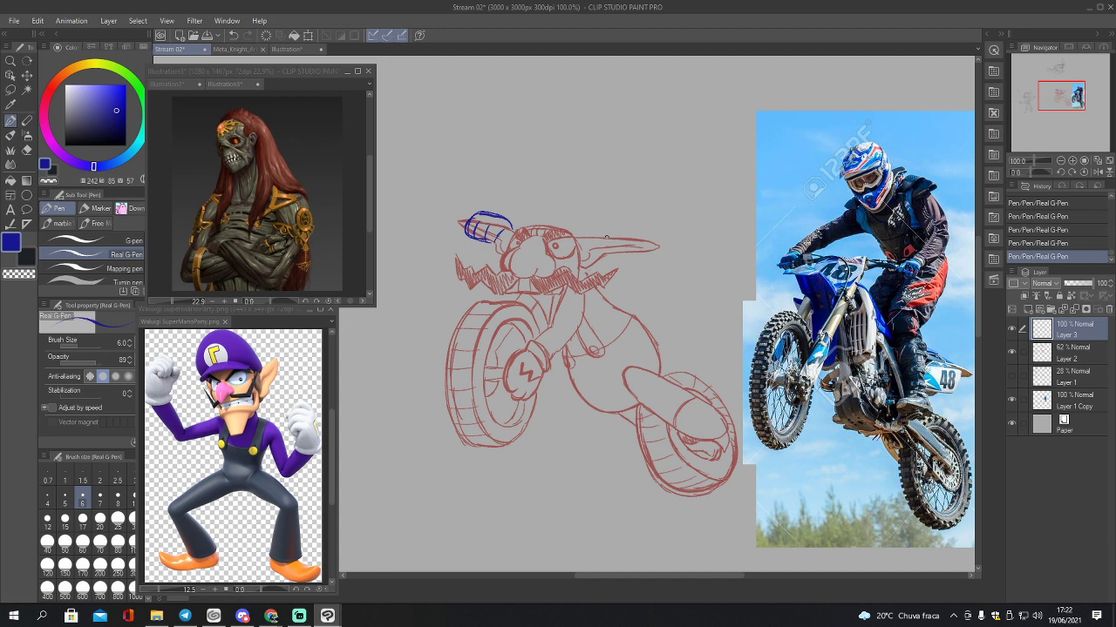
pyautogui.moveTo(606, 239)
pyautogui.mouseDown()
pyautogui.moveTo(609, 257)
pyautogui.moveTo(636, 255)
pyautogui.moveTo(641, 239)
pyautogui.moveTo(600, 254)
pyautogui.moveTo(608, 266)
pyautogui.moveTo(637, 255)
pyautogui.mouseUp()
# Step: Sketch the rider's arms and shoulder line above the bike, and erase the stray lines around the bent elbow
pyautogui.moveTo(498, 214); pyautogui.dragTo(561, 168)
pyautogui.moveTo(640, 234)
pyautogui.mouseDown()
pyautogui.moveTo(671, 203)
pyautogui.moveTo(640, 171)
pyautogui.mouseUp()
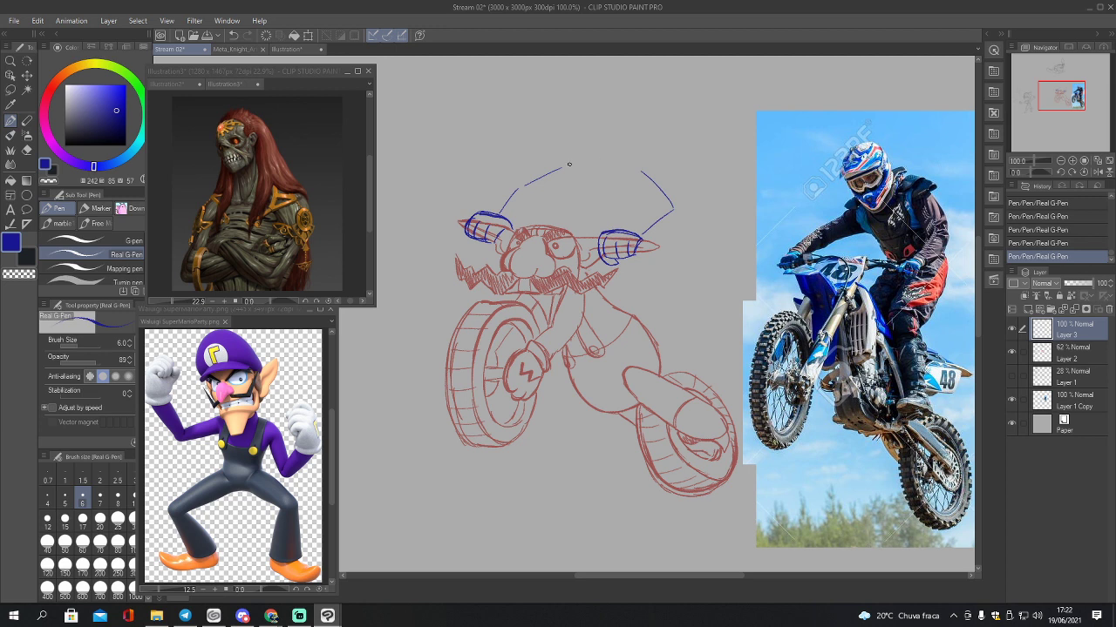
pyautogui.moveTo(569, 164)
pyautogui.mouseDown()
pyautogui.moveTo(637, 144)
pyautogui.moveTo(675, 206)
pyautogui.moveTo(654, 225)
pyautogui.moveTo(674, 188)
pyautogui.mouseUp()
pyautogui.moveTo(642, 145); pyautogui.dragTo(674, 186)
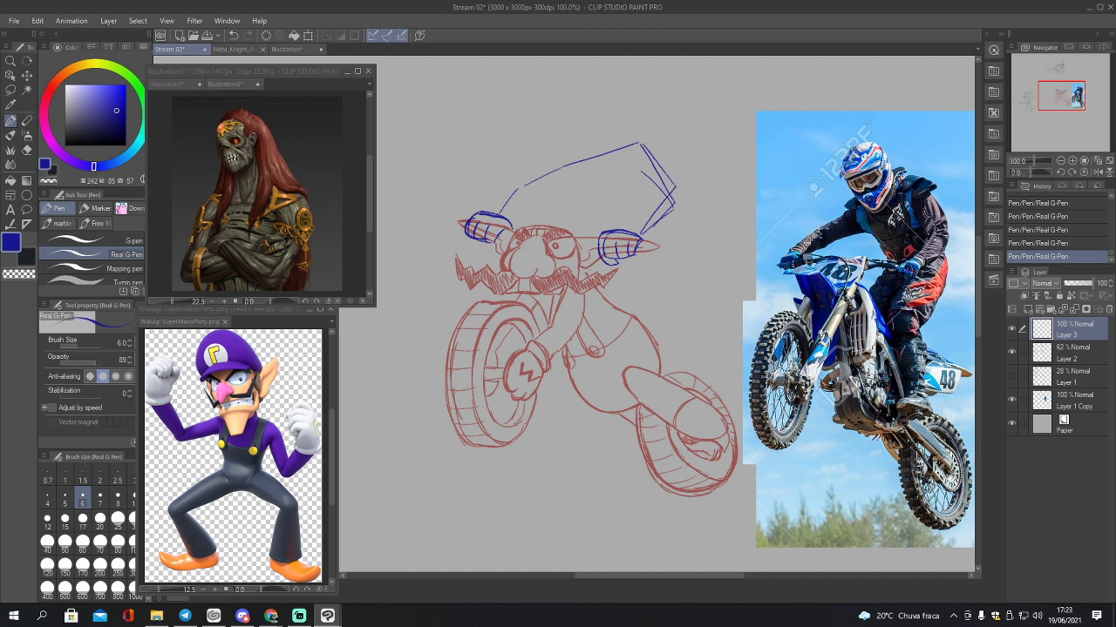
pyautogui.press('e')
pyautogui.moveTo(654, 225); pyautogui.dragTo(672, 201)
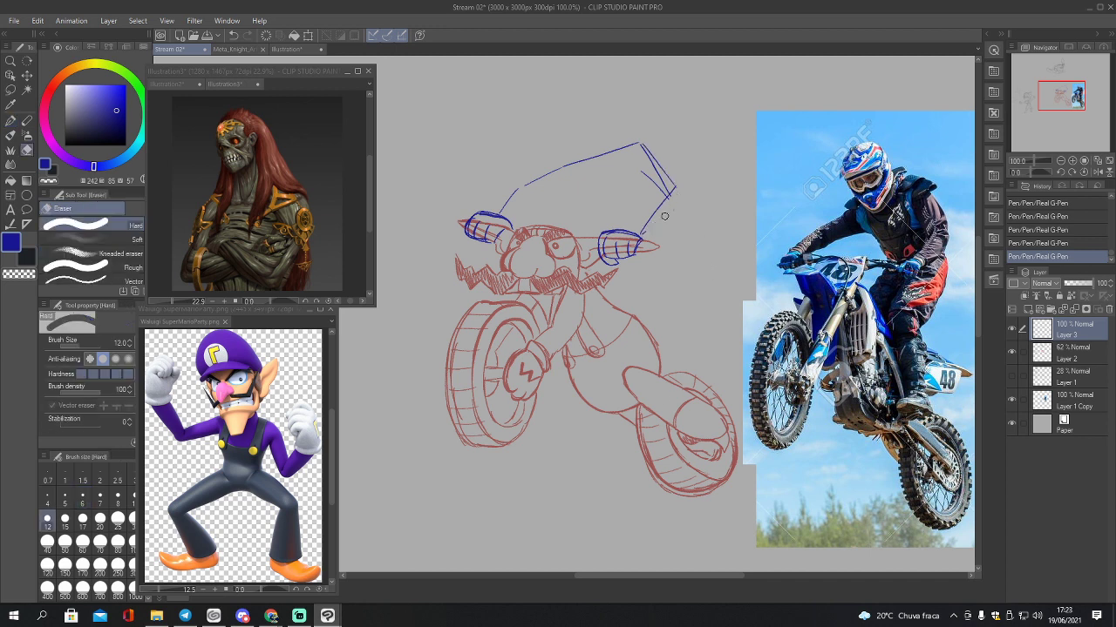
pyautogui.moveTo(650, 162); pyautogui.dragTo(659, 181)
# Step: Sketch the rider's torso sides from the shoulders down to the hips and rough in the near thigh and leg
pyautogui.press('p')
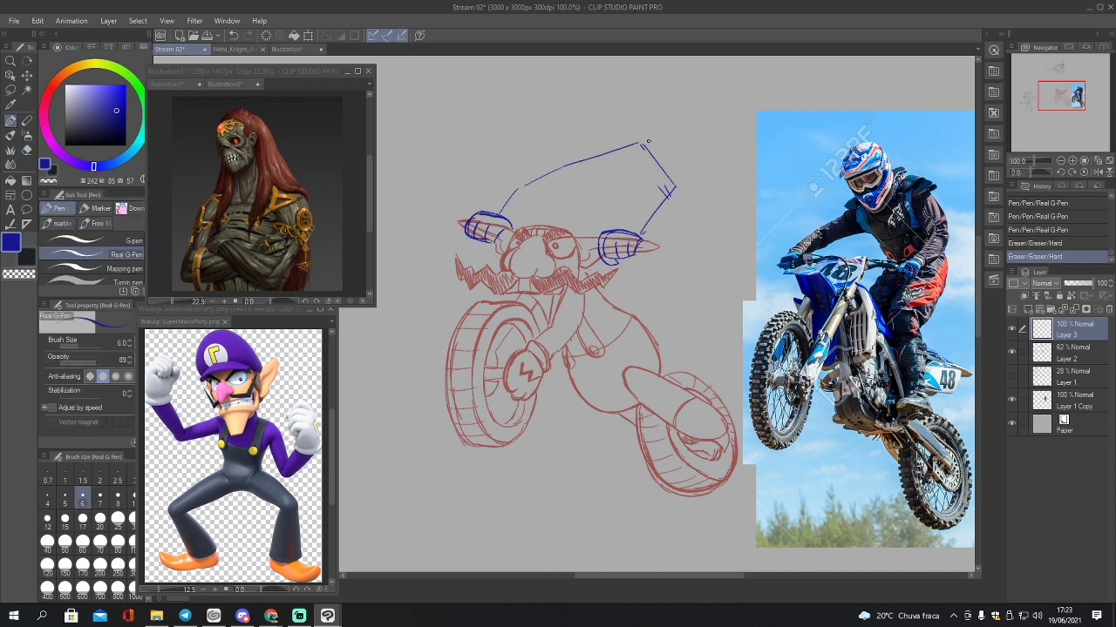
pyautogui.moveTo(561, 169)
pyautogui.mouseDown()
pyautogui.moveTo(576, 207)
pyautogui.moveTo(572, 193)
pyautogui.mouseUp()
pyautogui.moveTo(570, 190); pyautogui.dragTo(581, 243)
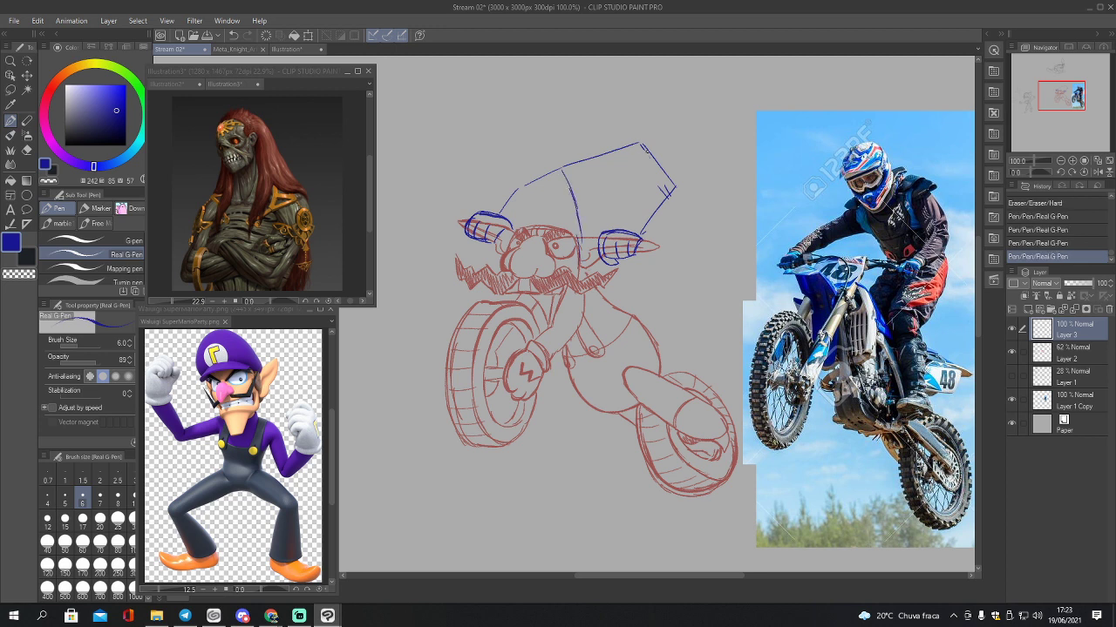
pyautogui.moveTo(641, 147)
pyautogui.mouseDown()
pyautogui.moveTo(651, 269)
pyautogui.moveTo(641, 301)
pyautogui.moveTo(610, 305)
pyautogui.moveTo(595, 331)
pyautogui.mouseUp()
pyautogui.moveTo(628, 291)
pyautogui.mouseDown()
pyautogui.moveTo(598, 326)
pyautogui.moveTo(598, 375)
pyautogui.moveTo(604, 408)
pyautogui.moveTo(634, 426)
pyautogui.mouseUp()
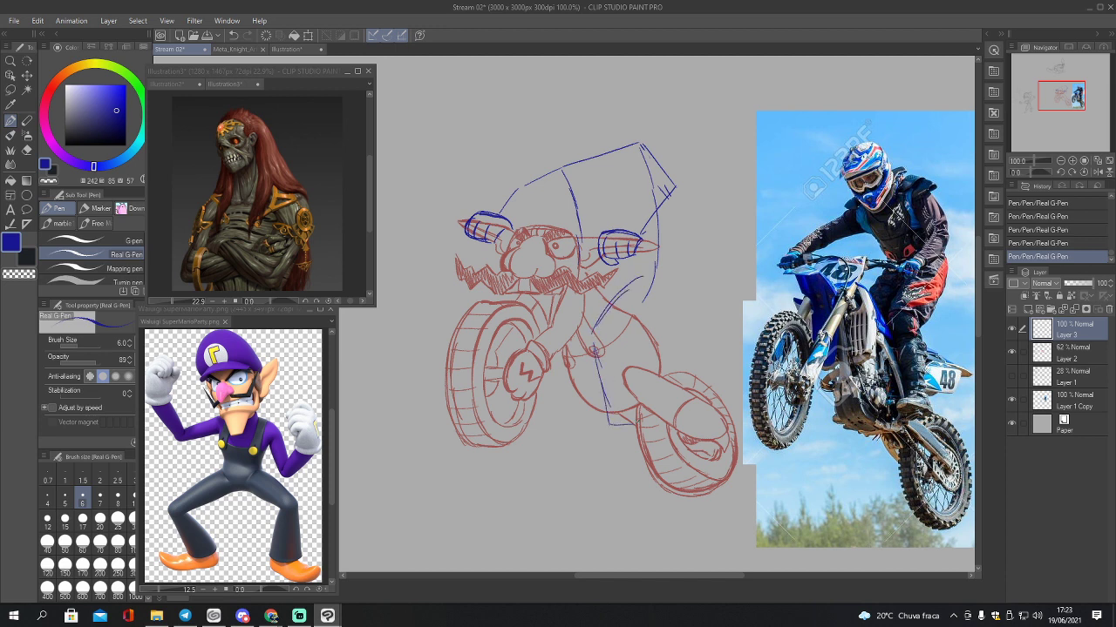
# Step: Rough in the rider's thighs and lower legs over the bike body on Layer 3, extending both legs down beside the rear wheel
pyautogui.moveTo(594, 338); pyautogui.dragTo(630, 328)
pyautogui.moveTo(643, 338)
pyautogui.mouseDown()
pyautogui.moveTo(632, 420)
pyautogui.moveTo(664, 298)
pyautogui.moveTo(660, 324)
pyautogui.mouseUp()
pyautogui.moveTo(565, 369)
pyautogui.mouseDown()
pyautogui.moveTo(558, 409)
pyautogui.moveTo(587, 419)
pyautogui.mouseUp()
pyautogui.moveTo(603, 401)
pyautogui.mouseDown()
pyautogui.moveTo(619, 444)
pyautogui.moveTo(629, 422)
pyautogui.mouseUp()
pyautogui.moveTo(562, 395)
pyautogui.mouseDown()
pyautogui.moveTo(574, 439)
pyautogui.moveTo(588, 412)
pyautogui.mouseUp()
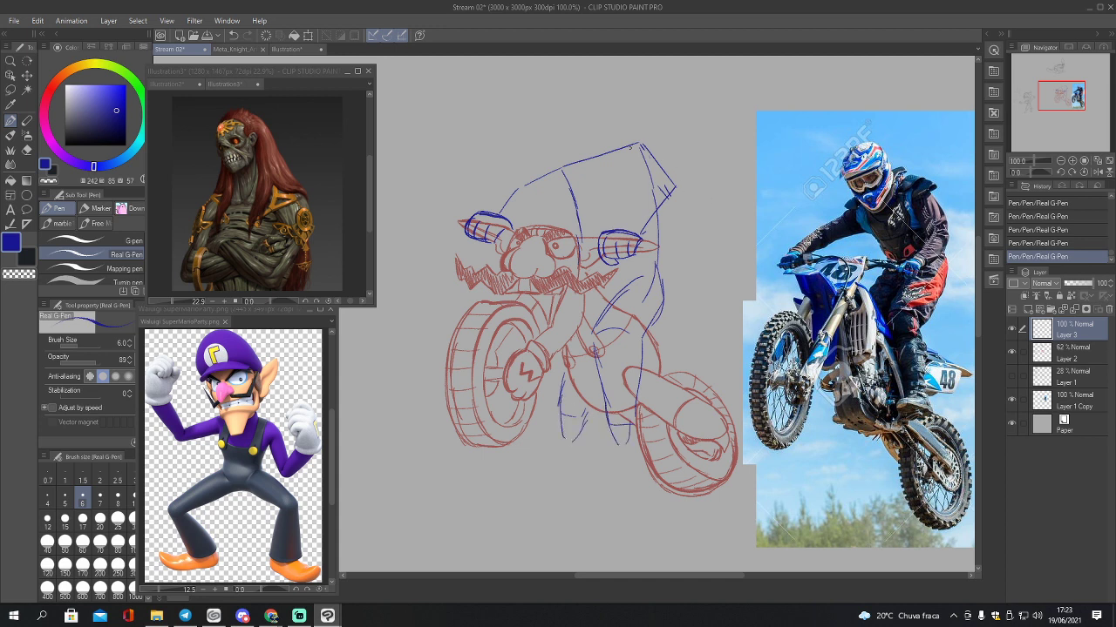
pyautogui.moveTo(592, 328)
pyautogui.mouseDown()
pyautogui.moveTo(644, 283)
pyautogui.moveTo(665, 305)
pyautogui.moveTo(639, 336)
pyautogui.mouseUp()
pyautogui.moveTo(639, 334); pyautogui.dragTo(630, 440)
pyautogui.moveTo(589, 408)
pyautogui.mouseDown()
pyautogui.moveTo(572, 441)
pyautogui.moveTo(563, 372)
pyautogui.mouseUp()
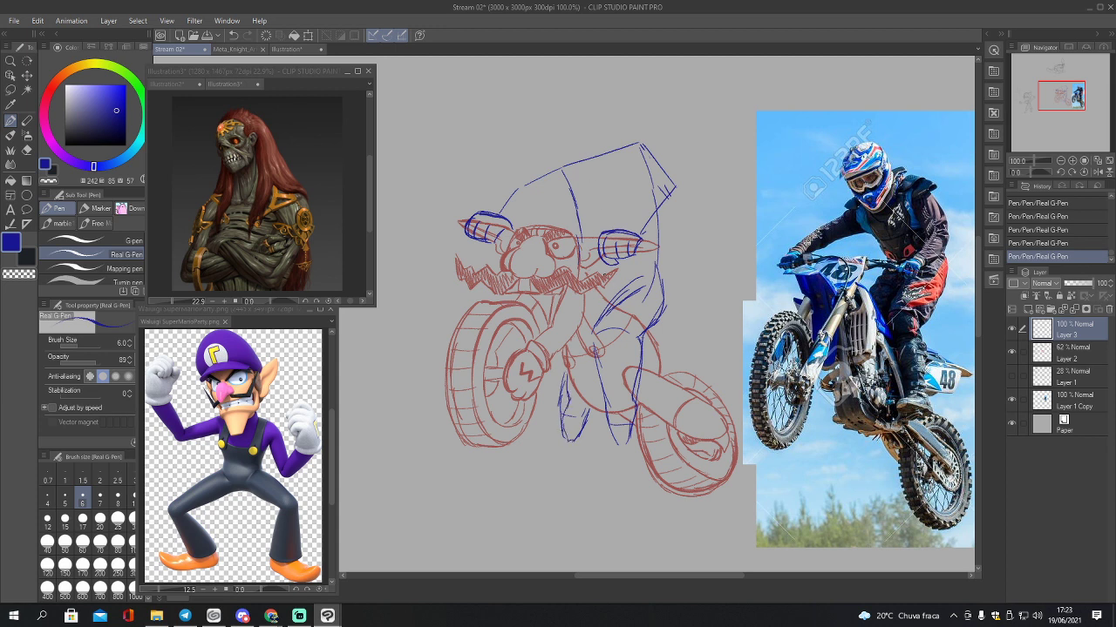
# Step: Strengthen the near thigh and both torso side lines, and erase the doubled stroke on the torso's front edge
pyautogui.moveTo(625, 284)
pyautogui.mouseDown()
pyautogui.moveTo(654, 270)
pyautogui.moveTo(670, 290)
pyautogui.moveTo(664, 314)
pyautogui.mouseUp()
pyautogui.moveTo(640, 147)
pyautogui.mouseDown()
pyautogui.moveTo(660, 196)
pyautogui.moveTo(665, 277)
pyautogui.mouseUp()
pyautogui.moveTo(563, 169)
pyautogui.mouseDown()
pyautogui.moveTo(590, 241)
pyautogui.moveTo(585, 275)
pyautogui.mouseUp()
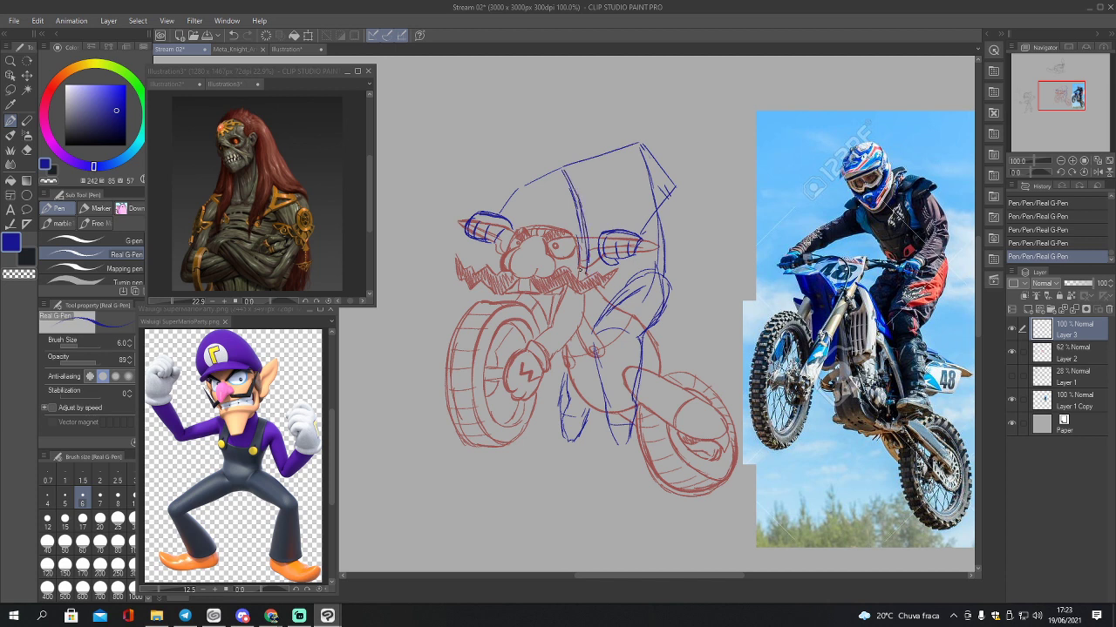
pyautogui.press('e')
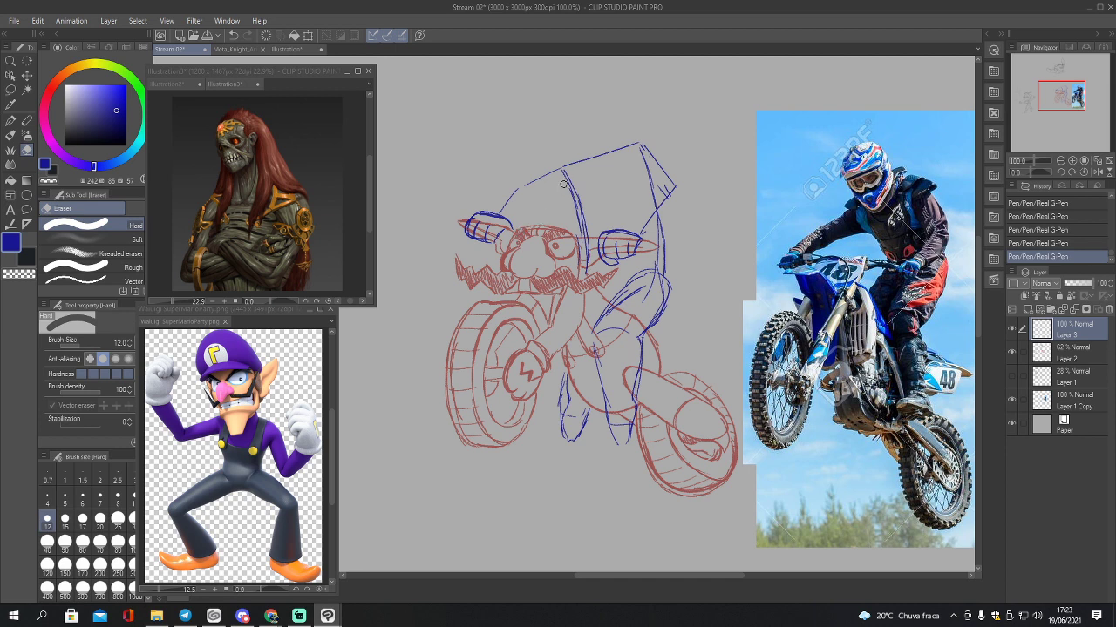
pyautogui.moveTo(564, 184); pyautogui.dragTo(564, 181)
pyautogui.moveTo(577, 225); pyautogui.dragTo(582, 228)
pyautogui.moveTo(582, 221)
pyautogui.mouseDown()
pyautogui.moveTo(579, 259)
pyautogui.moveTo(577, 232)
pyautogui.mouseUp()
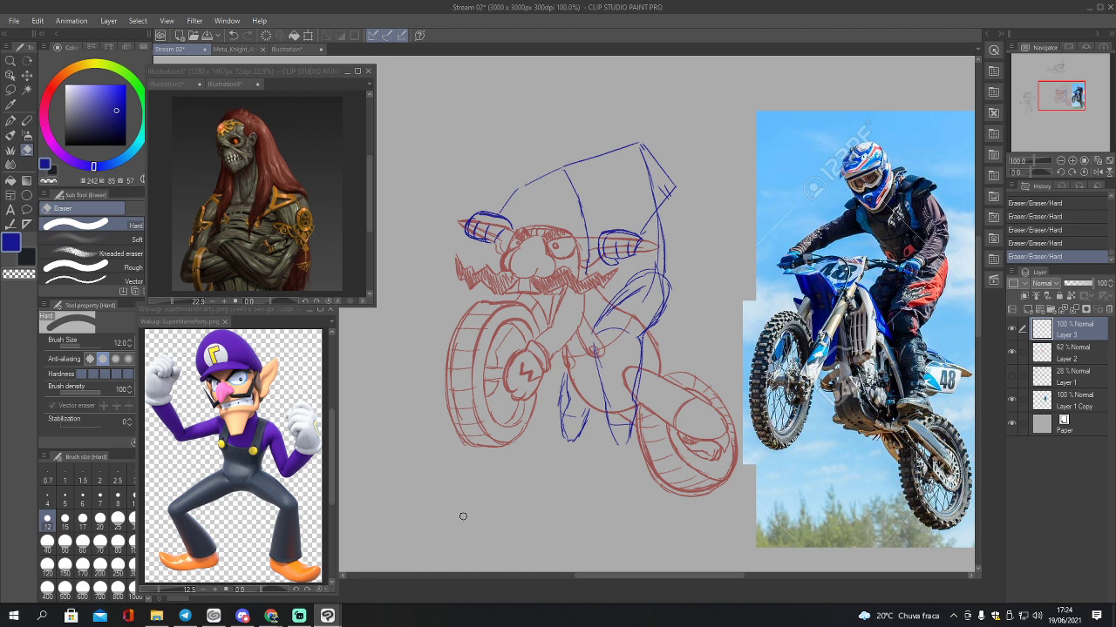
# Step: Draw the torso's centre line and close the chest with shoulder and pectoral contour lines
pyautogui.press('p')
pyautogui.moveTo(590, 159); pyautogui.dragTo(601, 219)
pyautogui.moveTo(604, 264); pyautogui.dragTo(606, 291)
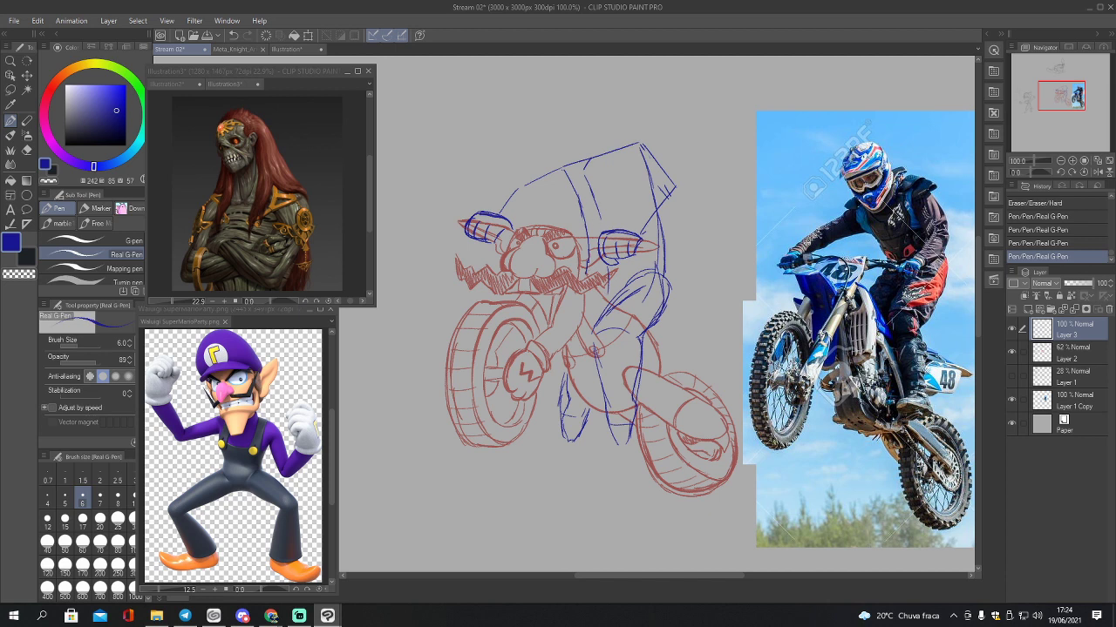
pyautogui.moveTo(560, 172)
pyautogui.mouseDown()
pyautogui.moveTo(580, 265)
pyautogui.moveTo(617, 163)
pyautogui.moveTo(633, 162)
pyautogui.moveTo(669, 197)
pyautogui.mouseUp()
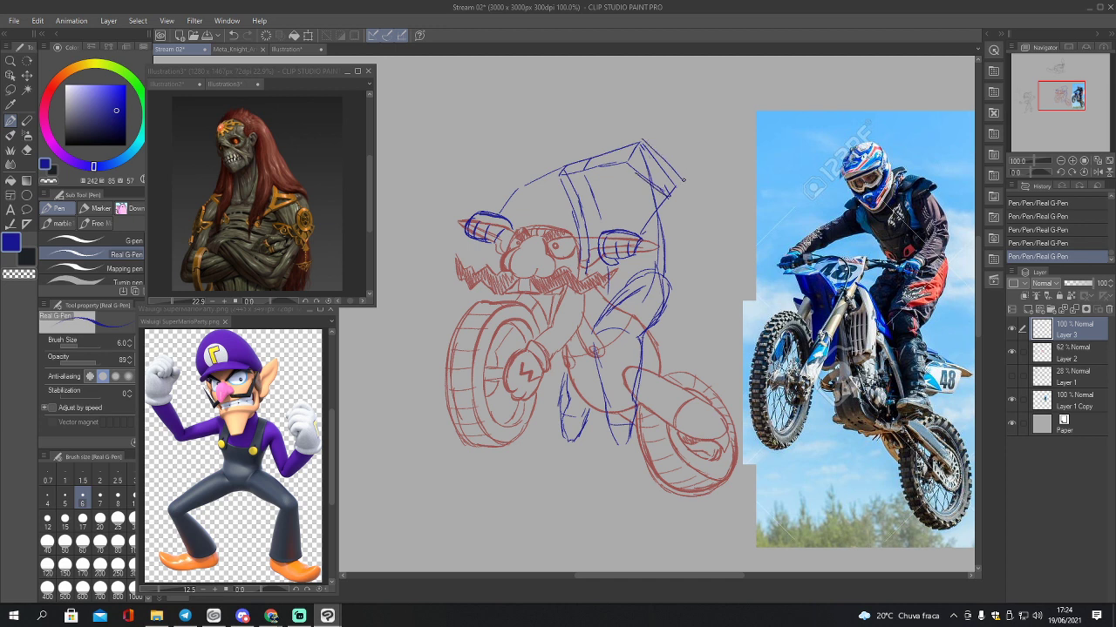
# Step: Sketch the volume of both arms, from the shoulders through the elbows to the fists on the handlebars
pyautogui.moveTo(641, 138); pyautogui.dragTo(685, 182)
pyautogui.moveTo(685, 180)
pyautogui.mouseDown()
pyautogui.moveTo(629, 236)
pyautogui.moveTo(685, 180)
pyautogui.mouseUp()
pyautogui.moveTo(685, 183)
pyautogui.mouseDown()
pyautogui.moveTo(688, 197)
pyautogui.moveTo(642, 236)
pyautogui.mouseUp()
pyautogui.moveTo(685, 209); pyautogui.dragTo(652, 228)
pyautogui.moveTo(499, 216)
pyautogui.mouseDown()
pyautogui.moveTo(530, 180)
pyautogui.moveTo(514, 225)
pyautogui.mouseUp()
pyautogui.moveTo(539, 176)
pyautogui.mouseDown()
pyautogui.moveTo(527, 200)
pyautogui.moveTo(563, 162)
pyautogui.mouseUp()
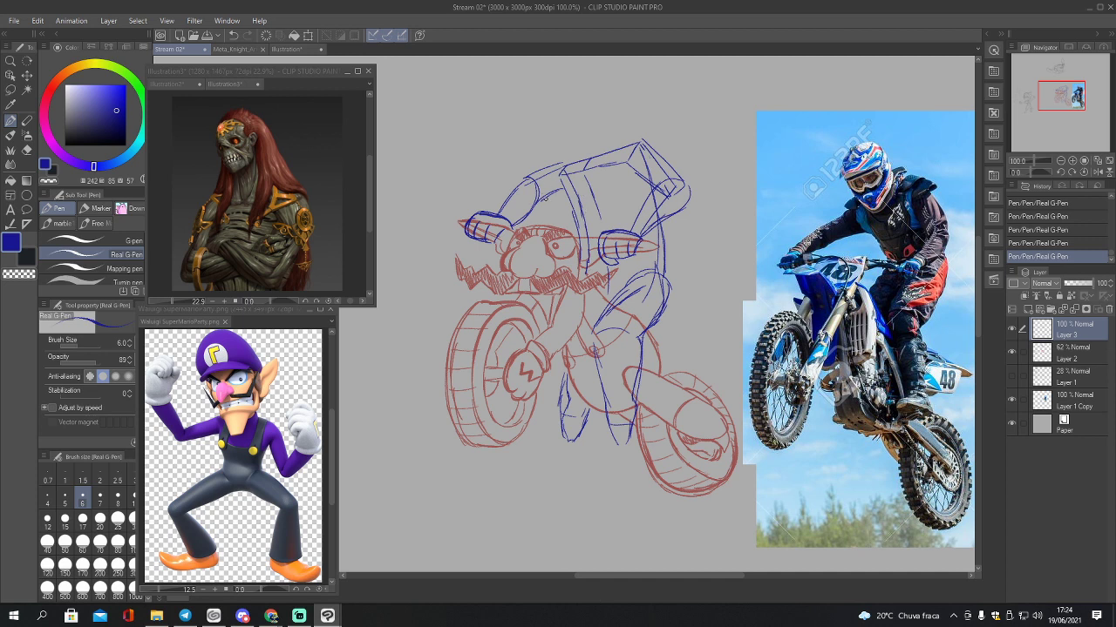
pyautogui.moveTo(542, 202)
pyautogui.mouseDown()
pyautogui.moveTo(563, 192)
pyautogui.moveTo(582, 218)
pyautogui.mouseUp()
pyautogui.moveTo(562, 177)
pyautogui.mouseDown()
pyautogui.moveTo(584, 238)
pyautogui.moveTo(635, 201)
pyautogui.moveTo(645, 140)
pyautogui.moveTo(676, 157)
pyautogui.moveTo(696, 201)
pyautogui.mouseUp()
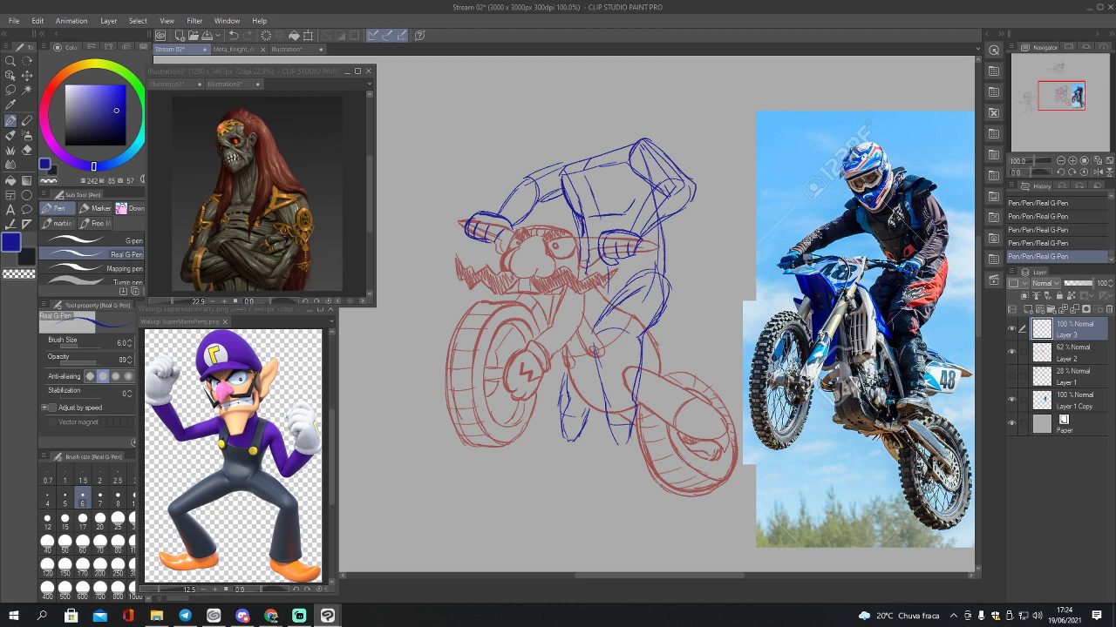
pyautogui.moveTo(650, 155)
pyautogui.mouseDown()
pyautogui.moveTo(628, 188)
pyautogui.moveTo(655, 138)
pyautogui.moveTo(670, 162)
pyautogui.moveTo(631, 156)
pyautogui.moveTo(666, 198)
pyautogui.mouseUp()
# Step: Rotate the near arm's lassoed forearm outward and lower it, and redraw the upper arm to meet the elbow
pyautogui.press('m')
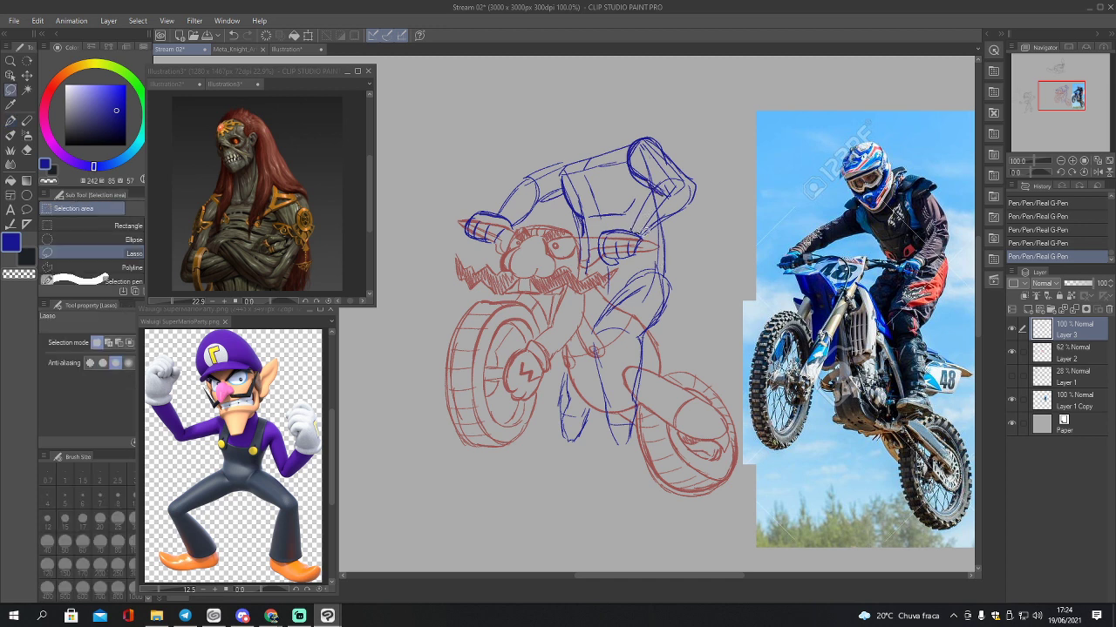
pyautogui.moveTo(643, 232)
pyautogui.mouseDown()
pyautogui.moveTo(691, 209)
pyautogui.moveTo(706, 184)
pyautogui.moveTo(690, 170)
pyautogui.moveTo(633, 216)
pyautogui.mouseUp()
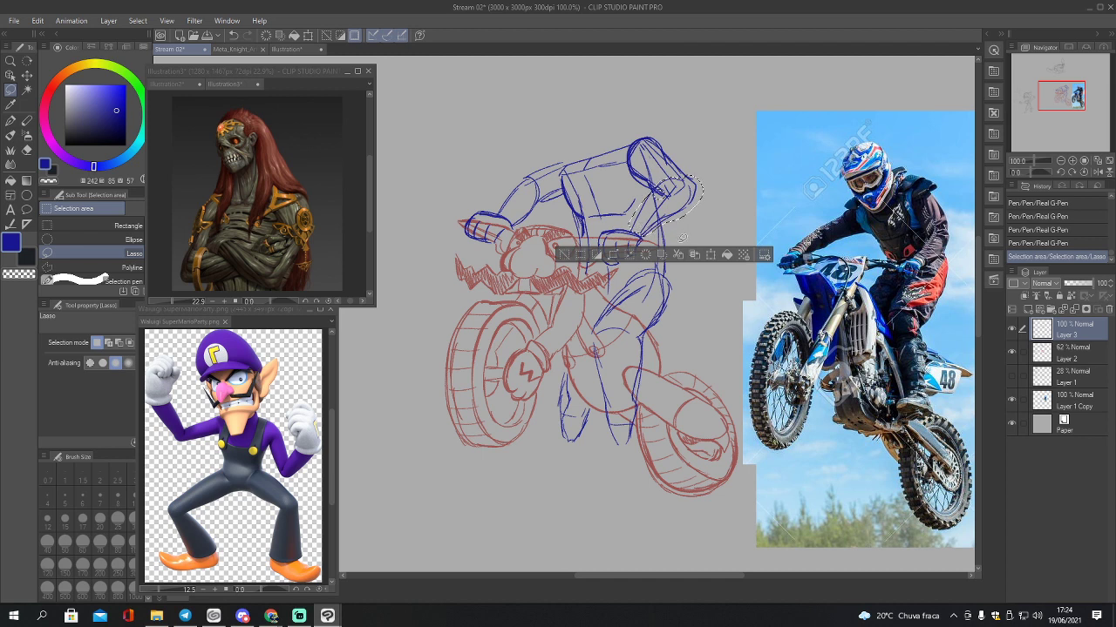
pyautogui.click(663, 254)
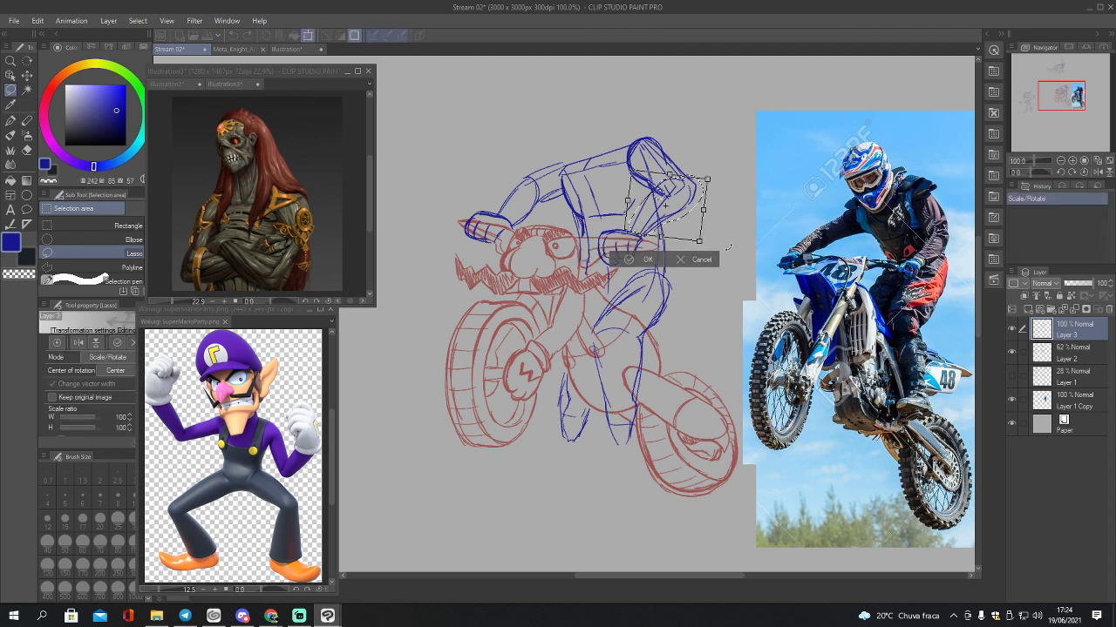
pyautogui.moveTo(729, 247); pyautogui.dragTo(698, 236)
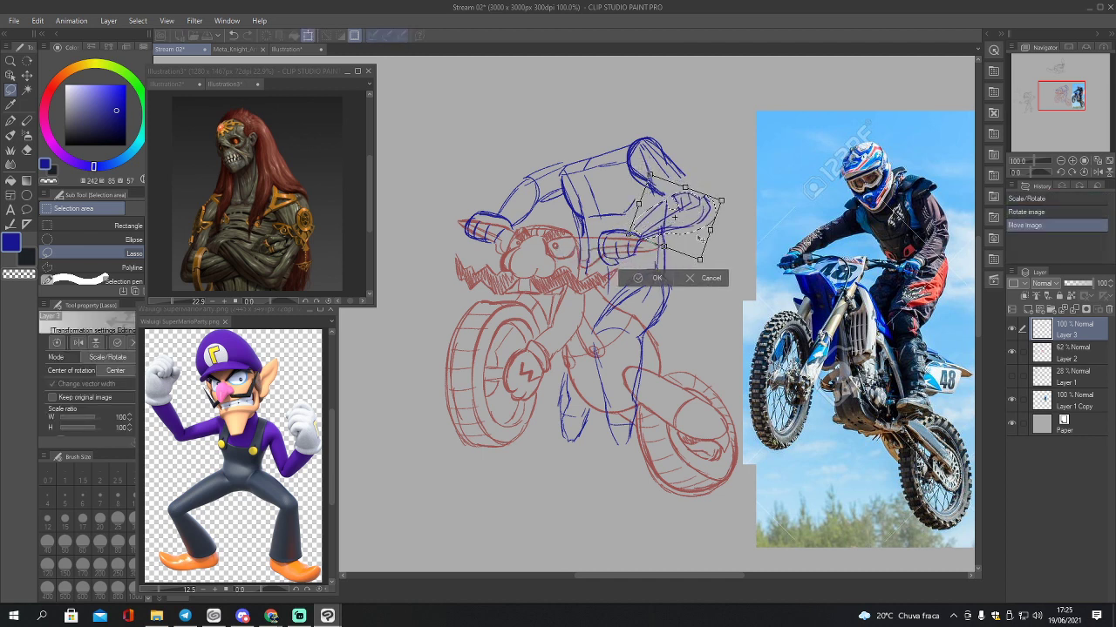
pyautogui.click(657, 278)
pyautogui.hotkey('ctrl', 'd')
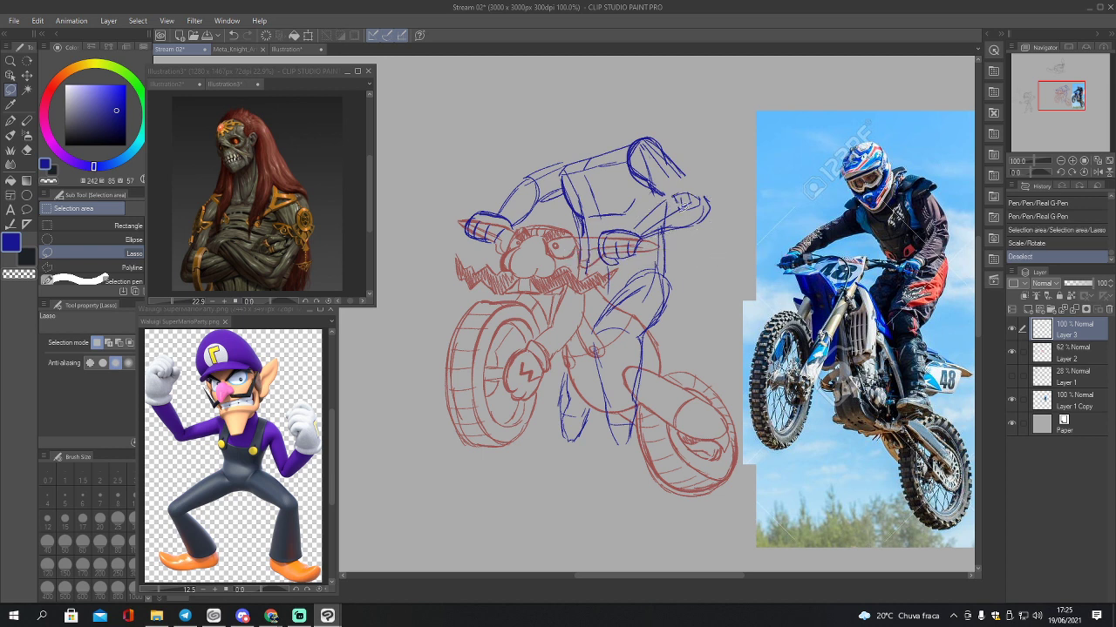
pyautogui.press('p')
pyautogui.moveTo(678, 173)
pyautogui.mouseDown()
pyautogui.moveTo(697, 197)
pyautogui.moveTo(675, 205)
pyautogui.mouseUp()
pyautogui.moveTo(668, 186)
pyautogui.mouseDown()
pyautogui.moveTo(688, 204)
pyautogui.moveTo(656, 203)
pyautogui.moveTo(670, 302)
pyautogui.moveTo(616, 301)
pyautogui.mouseUp()
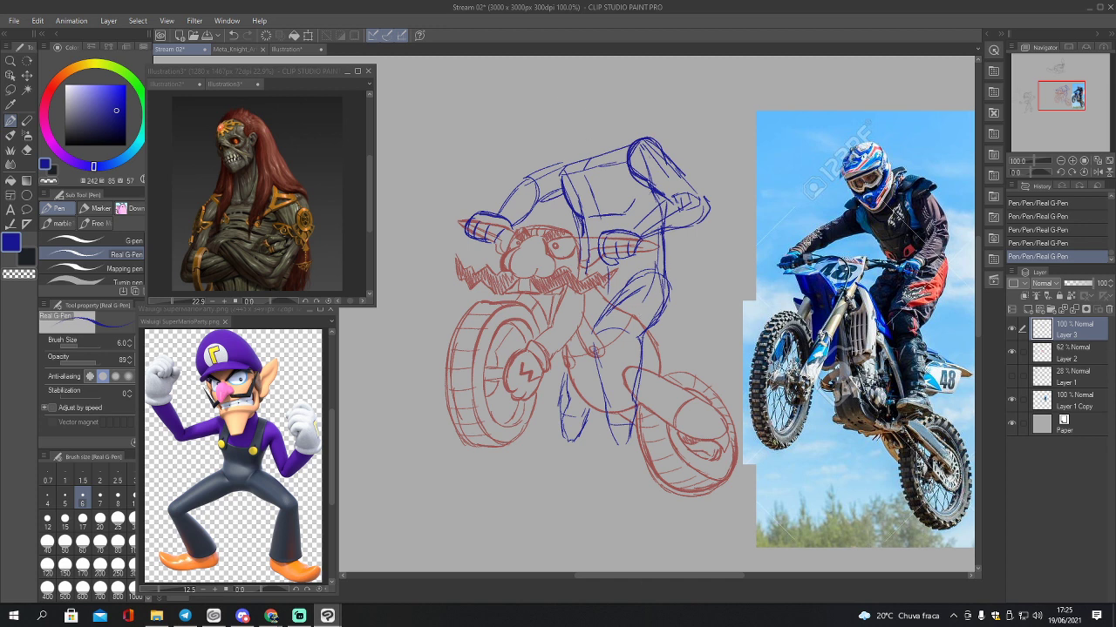
# Step: Sketch a round head with face guidelines above the shoulders, and doodle a small angry face moved clear of the rider
pyautogui.moveTo(558, 105)
pyautogui.mouseDown()
pyautogui.moveTo(576, 167)
pyautogui.moveTo(550, 170)
pyautogui.moveTo(593, 119)
pyautogui.mouseUp()
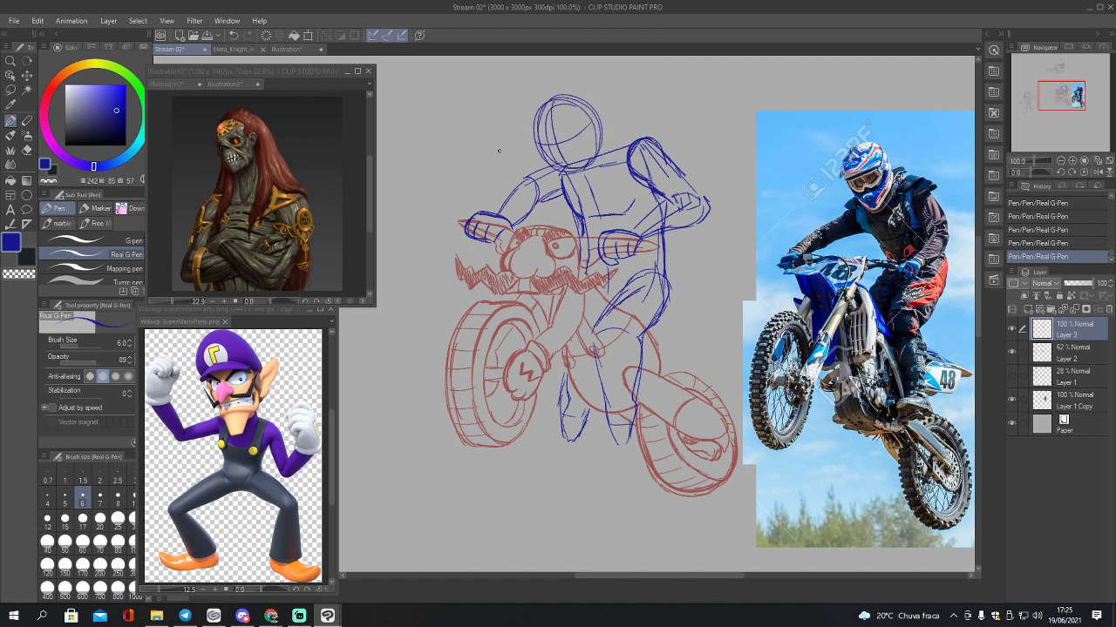
pyautogui.moveTo(493, 150)
pyautogui.mouseDown()
pyautogui.moveTo(523, 162)
pyautogui.moveTo(519, 116)
pyautogui.moveTo(467, 129)
pyautogui.moveTo(502, 131)
pyautogui.moveTo(475, 142)
pyautogui.mouseUp()
pyautogui.press('m')
pyautogui.moveTo(475, 101)
pyautogui.mouseDown()
pyautogui.moveTo(456, 125)
pyautogui.moveTo(492, 163)
pyautogui.moveTo(527, 160)
pyautogui.moveTo(523, 97)
pyautogui.mouseUp()
pyautogui.press('k')
pyautogui.moveTo(518, 145); pyautogui.dragTo(468, 158)
pyautogui.hotkey('ctrl', 'd')
pyautogui.press('p')
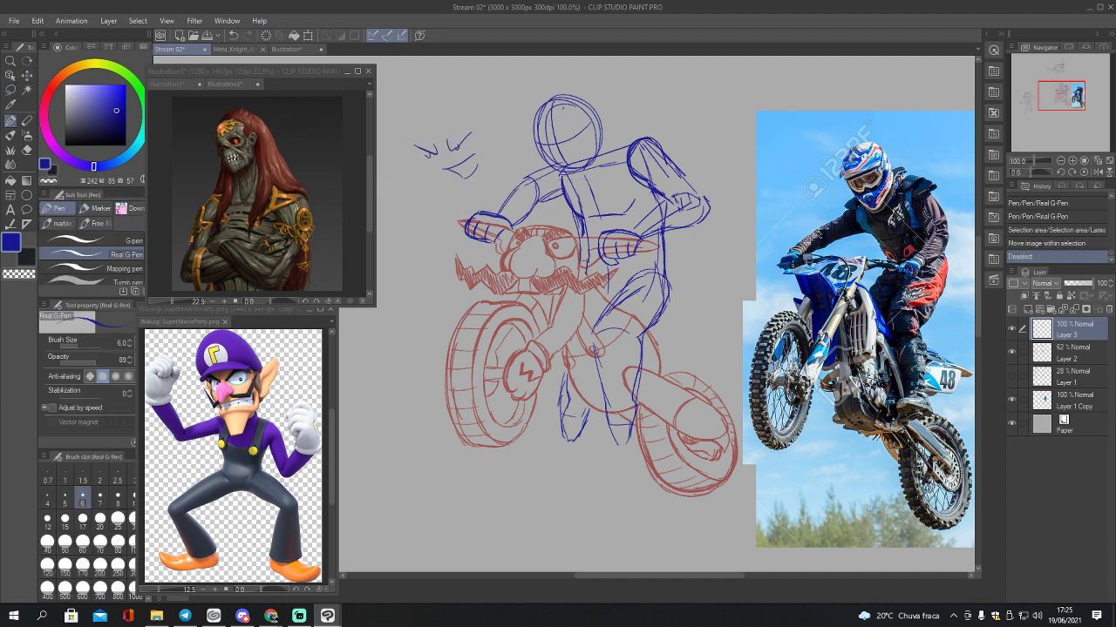
# Step: Sketch a long mane of hair blowing backward from the head to a split tip
pyautogui.moveTo(547, 96); pyautogui.dragTo(751, 88)
pyautogui.moveTo(600, 147)
pyautogui.mouseDown()
pyautogui.moveTo(738, 111)
pyautogui.moveTo(760, 78)
pyautogui.mouseUp()
pyautogui.moveTo(554, 96); pyautogui.dragTo(770, 73)
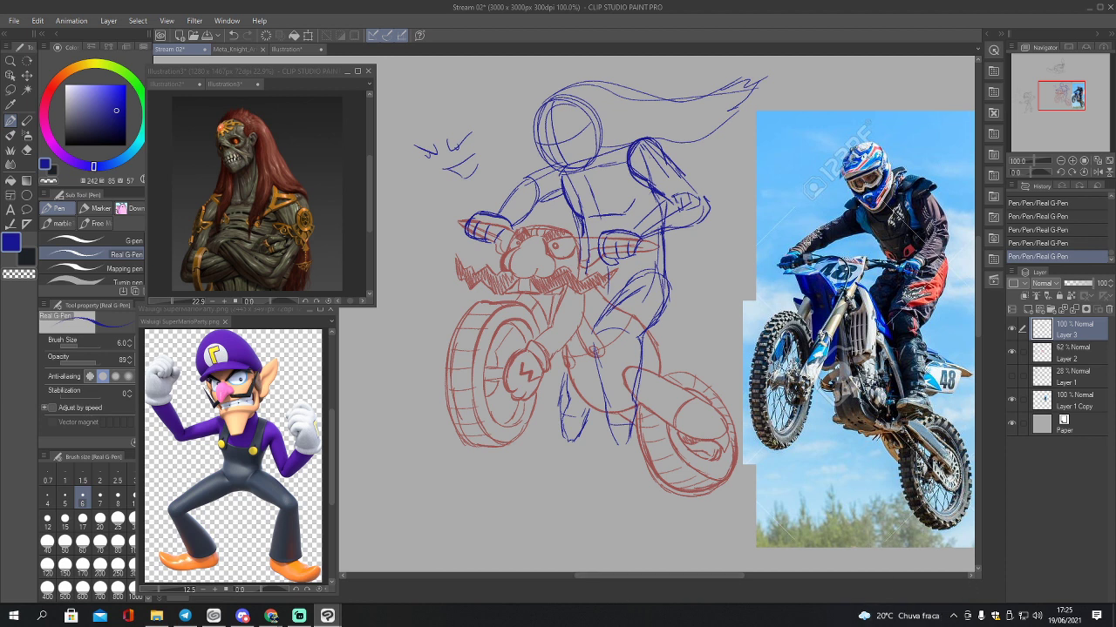
# Step: Lower Layer 3's opacity to 58% and create a new raster layer above it
pyautogui.click(271, 616)
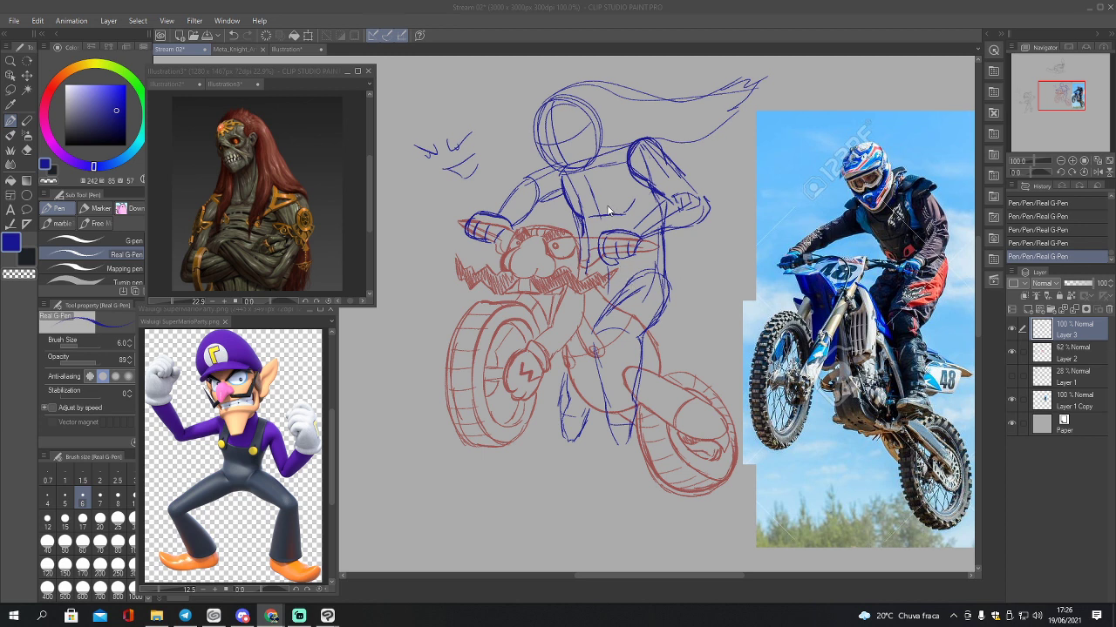
pyautogui.click(1067, 98)
pyautogui.moveTo(1066, 99); pyautogui.dragTo(1064, 91)
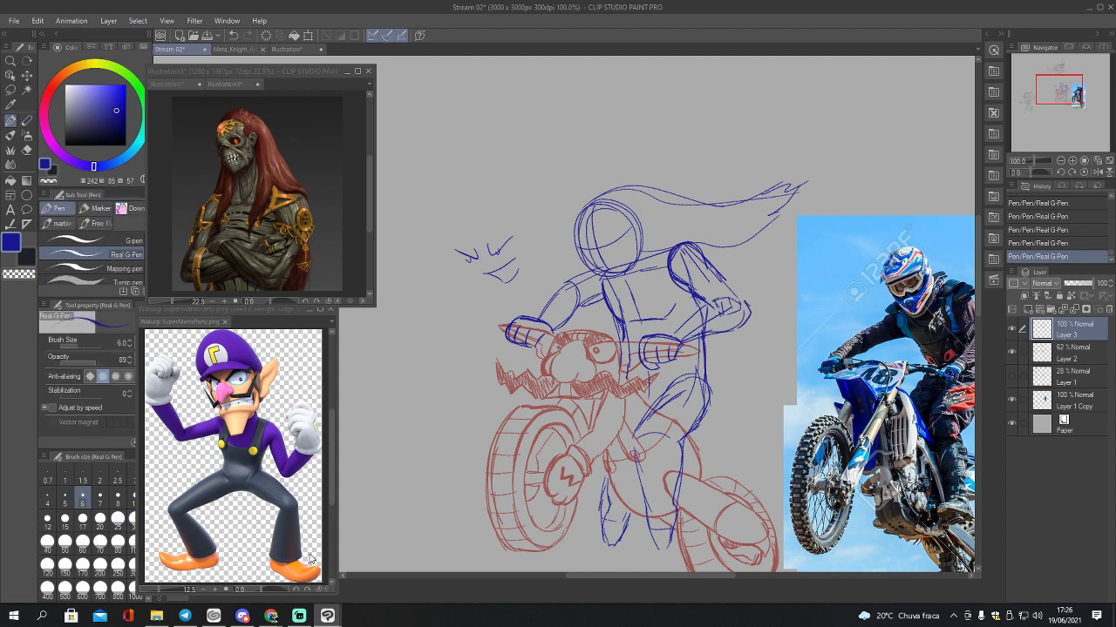
pyautogui.click(1082, 283)
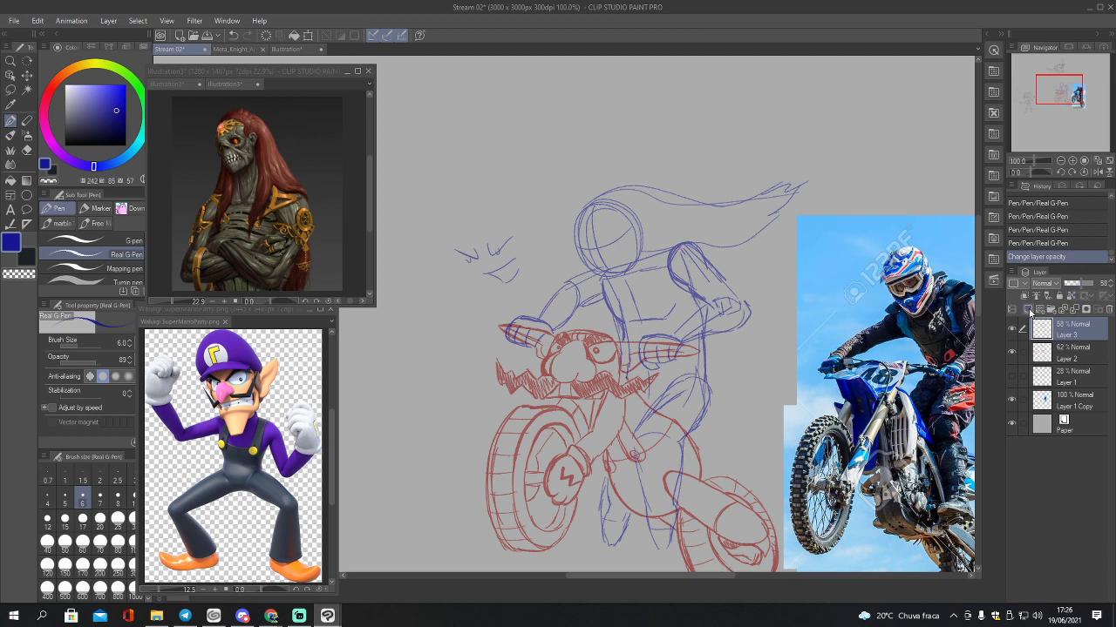
pyautogui.click(1028, 311)
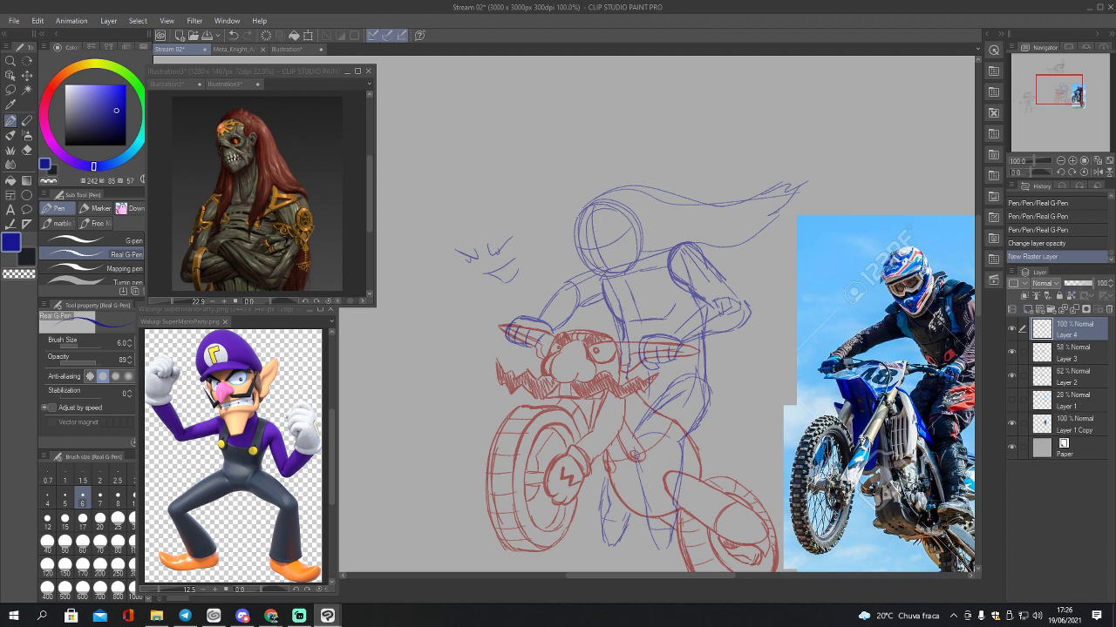
# Step: Draw Ganondorf's face on Layer 4 with a round forehead jewel, hairline, ear, angry eye, nose and toothy grin
pyautogui.moveTo(587, 214)
pyautogui.mouseDown()
pyautogui.moveTo(577, 221)
pyautogui.moveTo(599, 236)
pyautogui.moveTo(612, 215)
pyautogui.moveTo(629, 216)
pyautogui.moveTo(612, 209)
pyautogui.moveTo(628, 209)
pyautogui.moveTo(641, 236)
pyautogui.mouseUp()
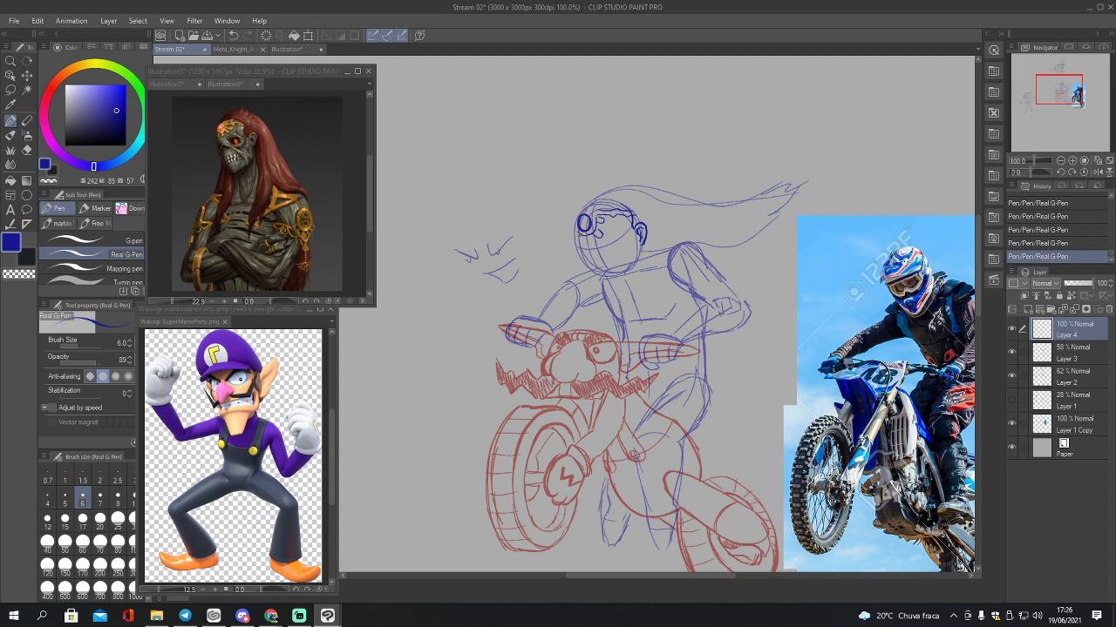
pyautogui.moveTo(580, 233); pyautogui.dragTo(594, 237)
pyautogui.hotkey('ctrl', 'z')
pyautogui.moveTo(594, 222); pyautogui.dragTo(606, 216)
pyautogui.moveTo(590, 201); pyautogui.dragTo(579, 212)
pyautogui.moveTo(580, 213); pyautogui.dragTo(574, 230)
pyautogui.moveTo(591, 255)
pyautogui.mouseDown()
pyautogui.moveTo(628, 240)
pyautogui.moveTo(608, 268)
pyautogui.moveTo(630, 253)
pyautogui.moveTo(621, 259)
pyautogui.mouseUp()
pyautogui.moveTo(609, 259)
pyautogui.mouseDown()
pyautogui.moveTo(616, 269)
pyautogui.moveTo(628, 260)
pyautogui.mouseUp()
pyautogui.moveTo(594, 238)
pyautogui.mouseDown()
pyautogui.moveTo(601, 244)
pyautogui.moveTo(620, 223)
pyautogui.moveTo(608, 234)
pyautogui.mouseUp()
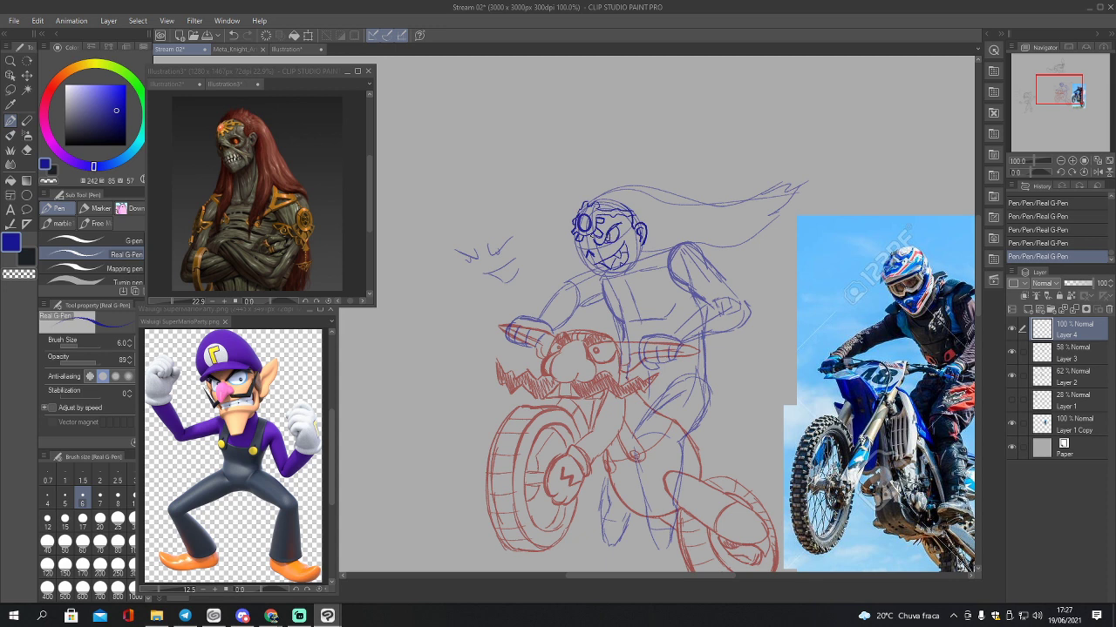
# Step: Outline the far side of the forehead and face, and add spiky hair on top of the head
pyautogui.moveTo(589, 248); pyautogui.dragTo(570, 229)
pyautogui.moveTo(571, 230)
pyautogui.mouseDown()
pyautogui.moveTo(606, 177)
pyautogui.moveTo(628, 176)
pyautogui.moveTo(649, 201)
pyautogui.moveTo(646, 210)
pyautogui.moveTo(627, 173)
pyautogui.moveTo(601, 175)
pyautogui.moveTo(579, 197)
pyautogui.mouseUp()
pyautogui.moveTo(594, 201)
pyautogui.mouseDown()
pyautogui.moveTo(580, 185)
pyautogui.moveTo(593, 180)
pyautogui.mouseUp()
pyautogui.moveTo(596, 196); pyautogui.dragTo(582, 190)
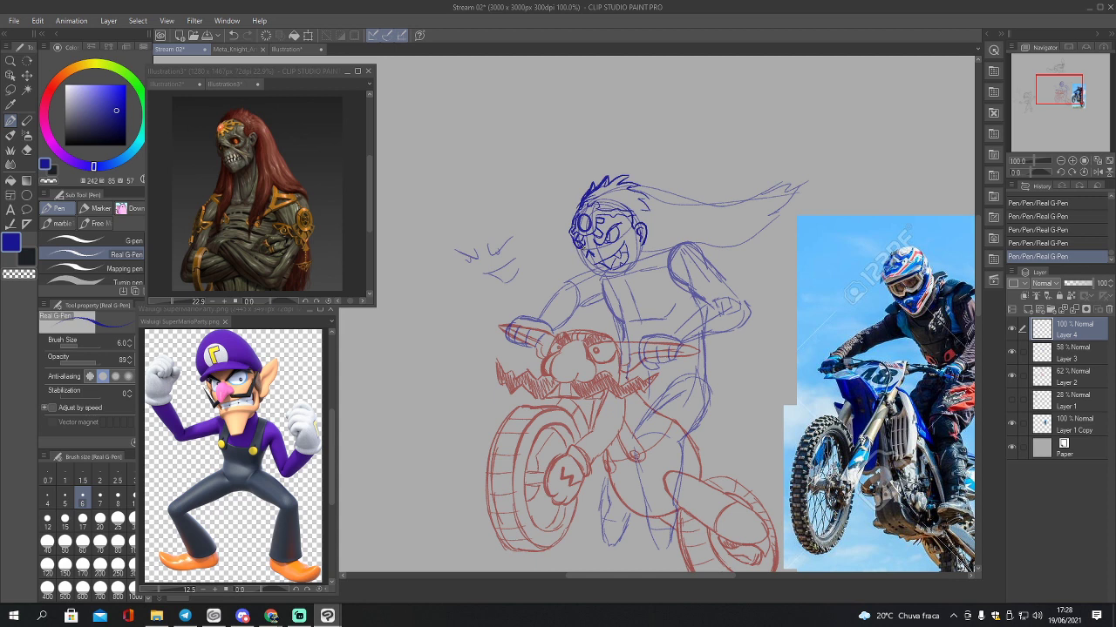
# Step: Draw the jaw and cheek contours and refine the wrinkles around the eye and nose
pyautogui.moveTo(578, 240)
pyautogui.mouseDown()
pyautogui.moveTo(574, 265)
pyautogui.moveTo(624, 284)
pyautogui.mouseUp()
pyautogui.moveTo(643, 247); pyautogui.dragTo(629, 273)
pyautogui.moveTo(624, 234)
pyautogui.mouseDown()
pyautogui.moveTo(621, 243)
pyautogui.moveTo(637, 242)
pyautogui.mouseUp()
pyautogui.moveTo(595, 249); pyautogui.dragTo(584, 259)
# Step: Draw the flowing mane on Layer 4, with a lower lock over the shoulder and pointed windblown tips
pyautogui.moveTo(639, 249)
pyautogui.mouseDown()
pyautogui.moveTo(727, 259)
pyautogui.moveTo(717, 248)
pyautogui.moveTo(745, 261)
pyautogui.moveTo(642, 247)
pyautogui.mouseUp()
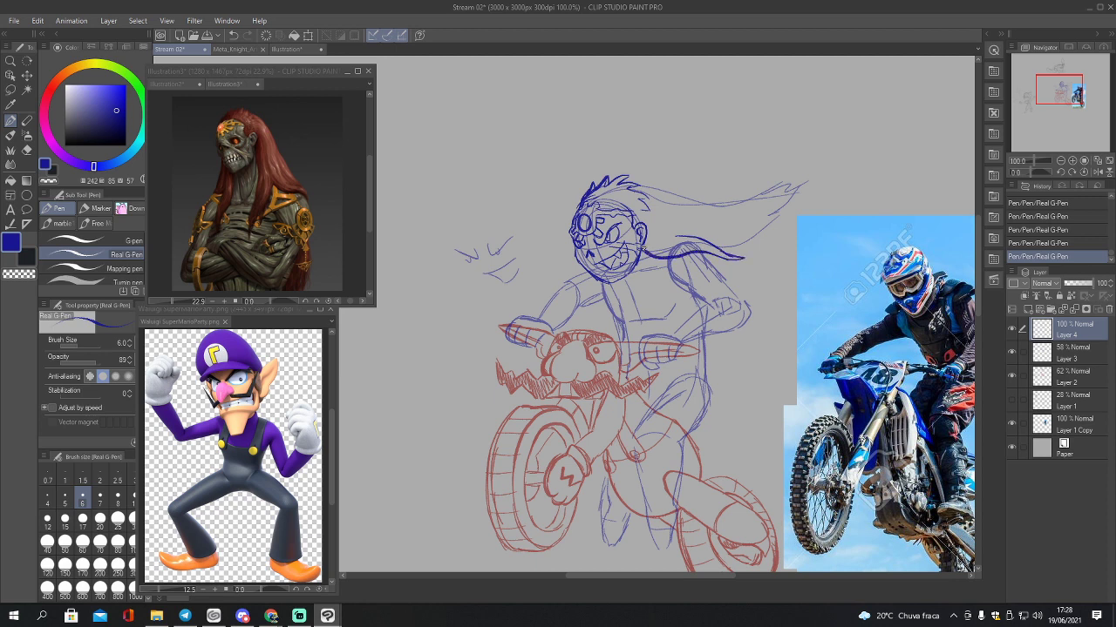
pyautogui.moveTo(732, 262)
pyautogui.mouseDown()
pyautogui.moveTo(664, 240)
pyautogui.moveTo(745, 257)
pyautogui.mouseUp()
pyautogui.moveTo(643, 186)
pyautogui.mouseDown()
pyautogui.moveTo(724, 202)
pyautogui.moveTo(798, 177)
pyautogui.mouseUp()
pyautogui.moveTo(731, 248)
pyautogui.mouseDown()
pyautogui.moveTo(789, 214)
pyautogui.moveTo(774, 218)
pyautogui.mouseUp()
pyautogui.moveTo(773, 219); pyautogui.dragTo(810, 174)
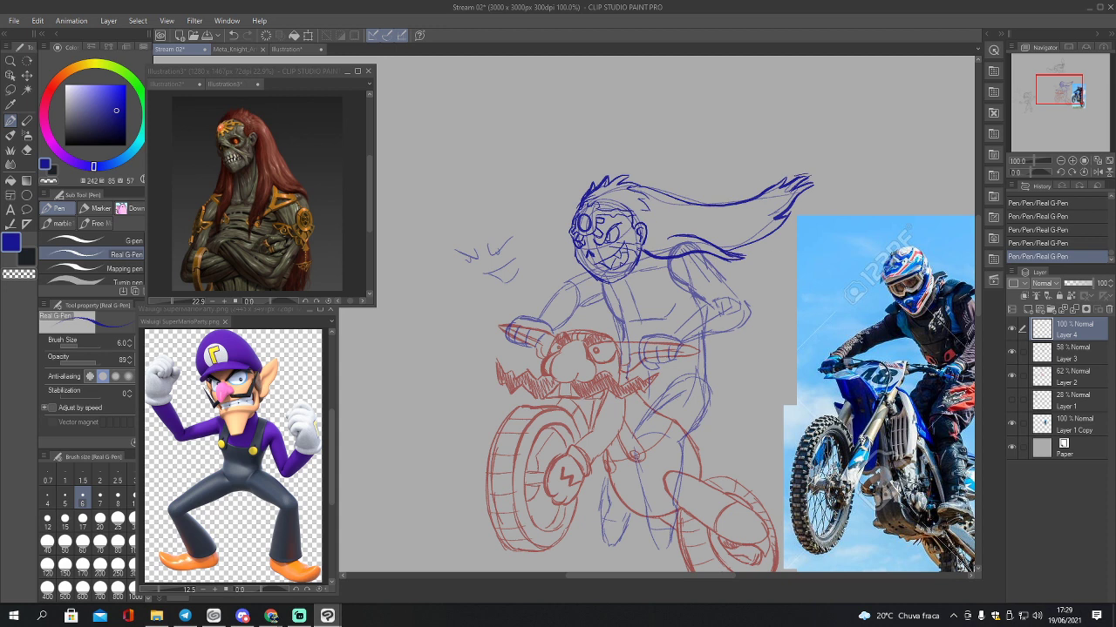
pyautogui.moveTo(664, 236)
pyautogui.mouseDown()
pyautogui.moveTo(701, 233)
pyautogui.moveTo(745, 257)
pyautogui.moveTo(714, 259)
pyautogui.mouseUp()
# Step: Add jagged hair tufts around the top and back of the head, undo the extra hair stroke, and darken the eye
pyautogui.moveTo(637, 218); pyautogui.dragTo(646, 213)
pyautogui.moveTo(590, 204)
pyautogui.mouseDown()
pyautogui.moveTo(617, 199)
pyautogui.moveTo(624, 210)
pyautogui.moveTo(591, 197)
pyautogui.moveTo(593, 178)
pyautogui.moveTo(610, 179)
pyautogui.mouseUp()
pyautogui.moveTo(607, 188)
pyautogui.mouseDown()
pyautogui.moveTo(621, 171)
pyautogui.moveTo(637, 177)
pyautogui.moveTo(647, 198)
pyautogui.moveTo(638, 201)
pyautogui.moveTo(650, 204)
pyautogui.moveTo(640, 214)
pyautogui.moveTo(643, 186)
pyautogui.moveTo(706, 206)
pyautogui.mouseUp()
pyautogui.hotkey('ctrl', 'z')
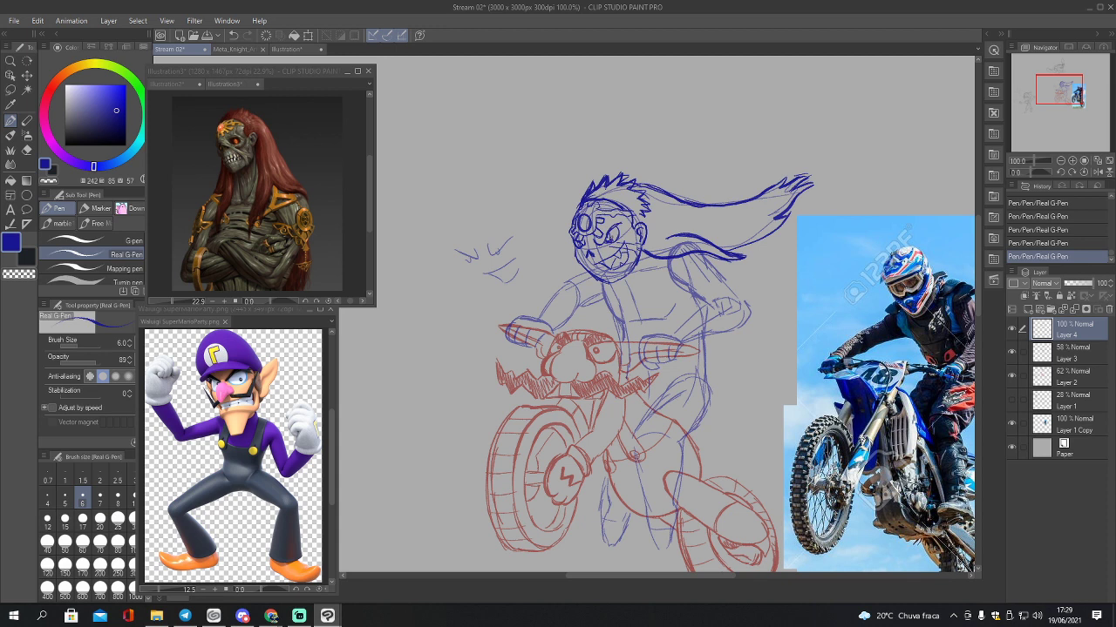
pyautogui.moveTo(610, 241); pyautogui.dragTo(618, 226)
# Step: Draw the withered chest below the neck with its front edge and curved rib lines
pyautogui.moveTo(604, 281); pyautogui.dragTo(619, 324)
pyautogui.moveTo(629, 325); pyautogui.dragTo(665, 313)
pyautogui.moveTo(622, 285)
pyautogui.mouseDown()
pyautogui.moveTo(630, 320)
pyautogui.moveTo(623, 284)
pyautogui.moveTo(628, 316)
pyautogui.moveTo(665, 318)
pyautogui.mouseUp()
pyautogui.press('e')
pyautogui.press('p')
pyautogui.moveTo(604, 298)
pyautogui.mouseDown()
pyautogui.moveTo(611, 309)
pyautogui.moveTo(672, 294)
pyautogui.mouseUp()
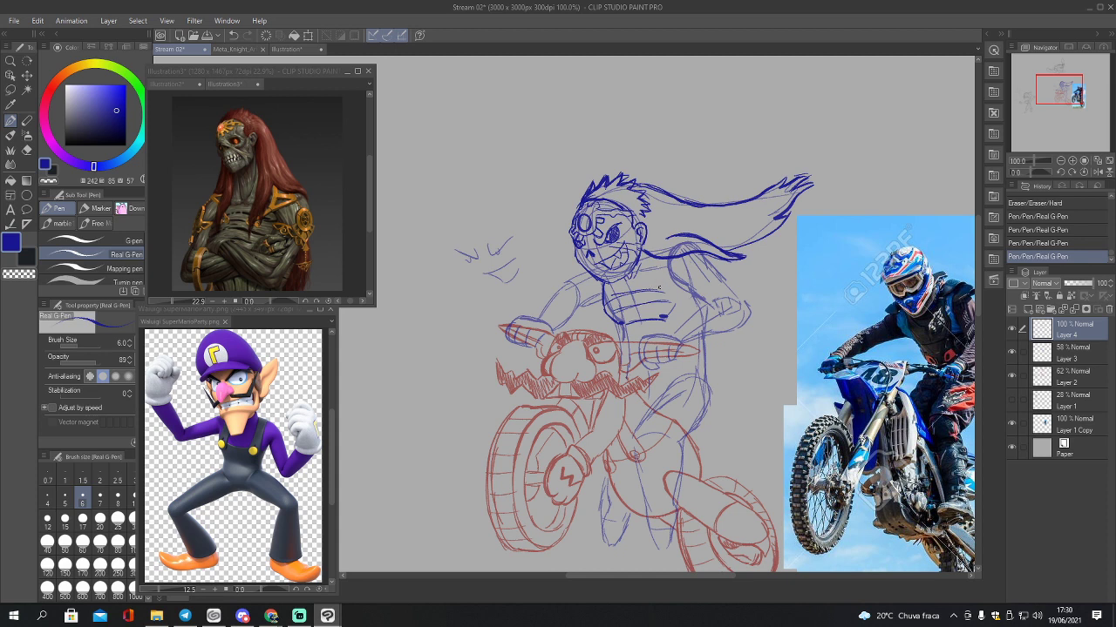
# Step: Draw the near shoulder's ornamented armour band with a round medallion and an arrow-shaped spike pointing backward
pyautogui.moveTo(656, 294); pyautogui.dragTo(669, 287)
pyautogui.moveTo(669, 290); pyautogui.dragTo(702, 258)
pyautogui.moveTo(682, 258)
pyautogui.mouseDown()
pyautogui.moveTo(659, 291)
pyautogui.moveTo(734, 272)
pyautogui.moveTo(744, 290)
pyautogui.mouseUp()
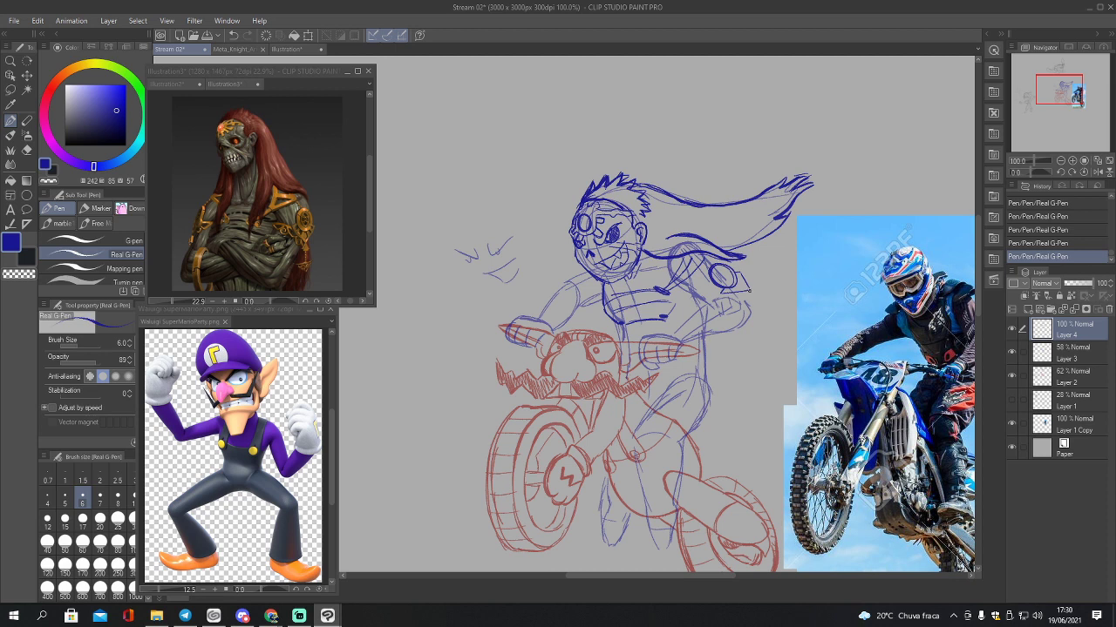
pyautogui.moveTo(756, 296)
pyautogui.mouseDown()
pyautogui.moveTo(785, 288)
pyautogui.moveTo(785, 277)
pyautogui.moveTo(795, 286)
pyautogui.moveTo(785, 294)
pyautogui.mouseUp()
pyautogui.moveTo(716, 269)
pyautogui.mouseDown()
pyautogui.moveTo(729, 281)
pyautogui.moveTo(713, 272)
pyautogui.mouseUp()
pyautogui.moveTo(681, 260)
pyautogui.mouseDown()
pyautogui.moveTo(666, 291)
pyautogui.moveTo(708, 279)
pyautogui.moveTo(695, 267)
pyautogui.mouseUp()
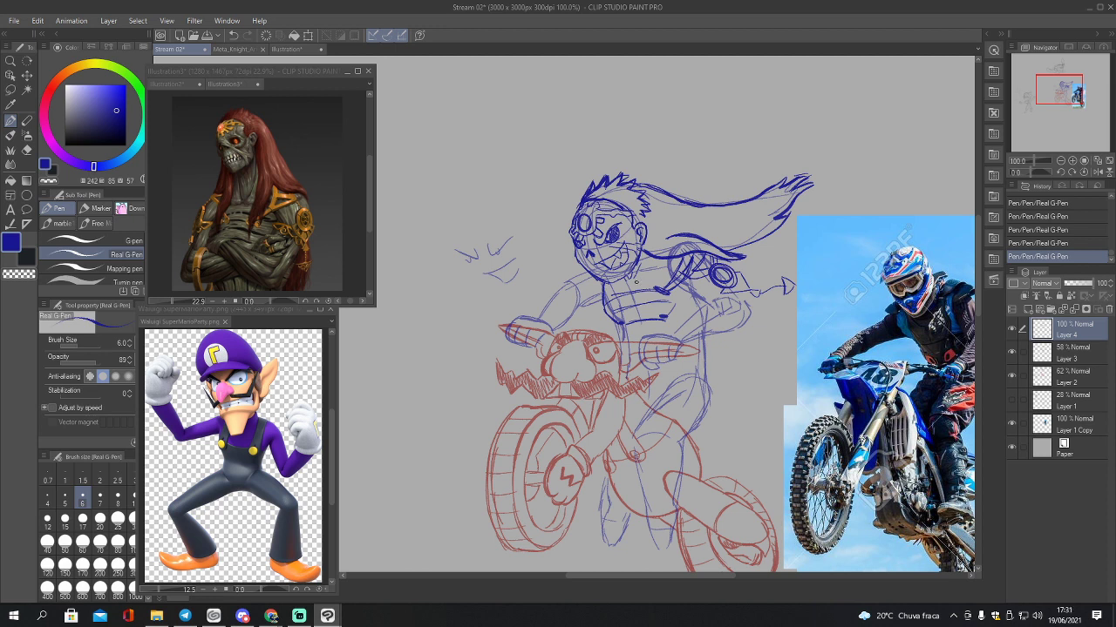
# Step: Add ornament details along the chest band and draw the near arm's bent elbow and forearm down to the wrist
pyautogui.moveTo(655, 299)
pyautogui.mouseDown()
pyautogui.moveTo(668, 293)
pyautogui.moveTo(646, 296)
pyautogui.moveTo(664, 301)
pyautogui.mouseUp()
pyautogui.moveTo(602, 298); pyautogui.dragTo(600, 289)
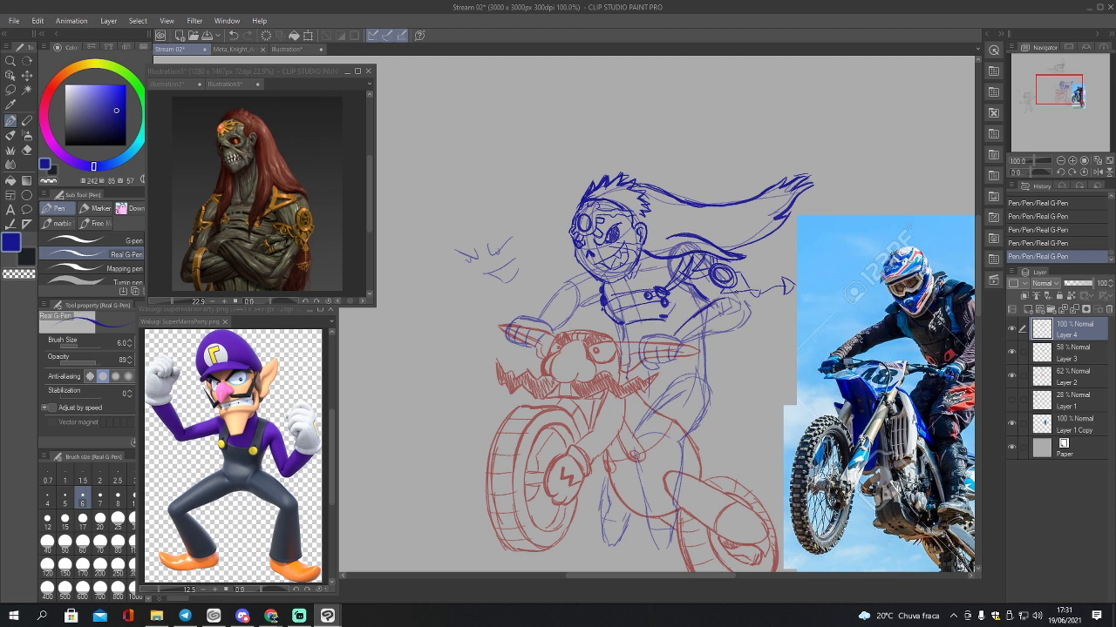
pyautogui.moveTo(683, 344)
pyautogui.mouseDown()
pyautogui.moveTo(729, 332)
pyautogui.moveTo(749, 303)
pyautogui.mouseUp()
pyautogui.moveTo(695, 331)
pyautogui.mouseDown()
pyautogui.moveTo(735, 321)
pyautogui.moveTo(716, 310)
pyautogui.mouseUp()
pyautogui.moveTo(680, 337); pyautogui.dragTo(641, 343)
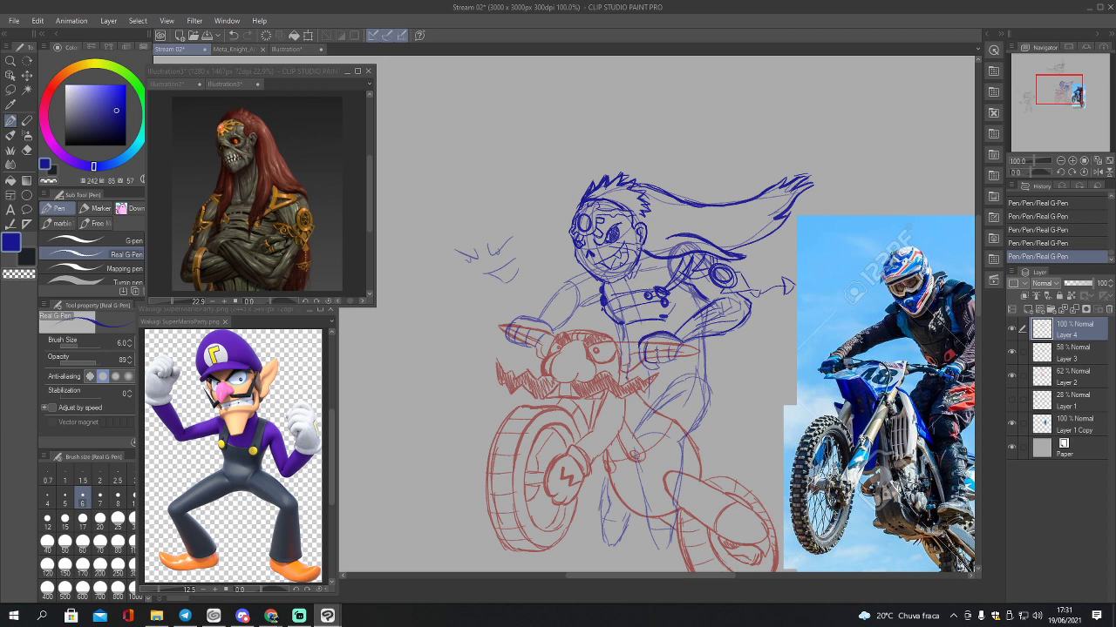
# Step: Draw both clenched fists with wrist cuffs and fingers wrapped around the Wario ear handlebars
pyautogui.moveTo(656, 347)
pyautogui.mouseDown()
pyautogui.moveTo(655, 363)
pyautogui.moveTo(667, 365)
pyautogui.moveTo(677, 341)
pyautogui.mouseUp()
pyautogui.moveTo(675, 331); pyautogui.dragTo(686, 344)
pyautogui.moveTo(682, 336); pyautogui.dragTo(690, 346)
pyautogui.moveTo(621, 327); pyautogui.dragTo(627, 339)
pyautogui.moveTo(664, 352)
pyautogui.mouseDown()
pyautogui.moveTo(676, 348)
pyautogui.moveTo(654, 344)
pyautogui.mouseUp()
pyautogui.moveTo(546, 333)
pyautogui.mouseDown()
pyautogui.moveTo(532, 352)
pyautogui.moveTo(525, 334)
pyautogui.moveTo(518, 349)
pyautogui.moveTo(508, 323)
pyautogui.moveTo(552, 317)
pyautogui.mouseUp()
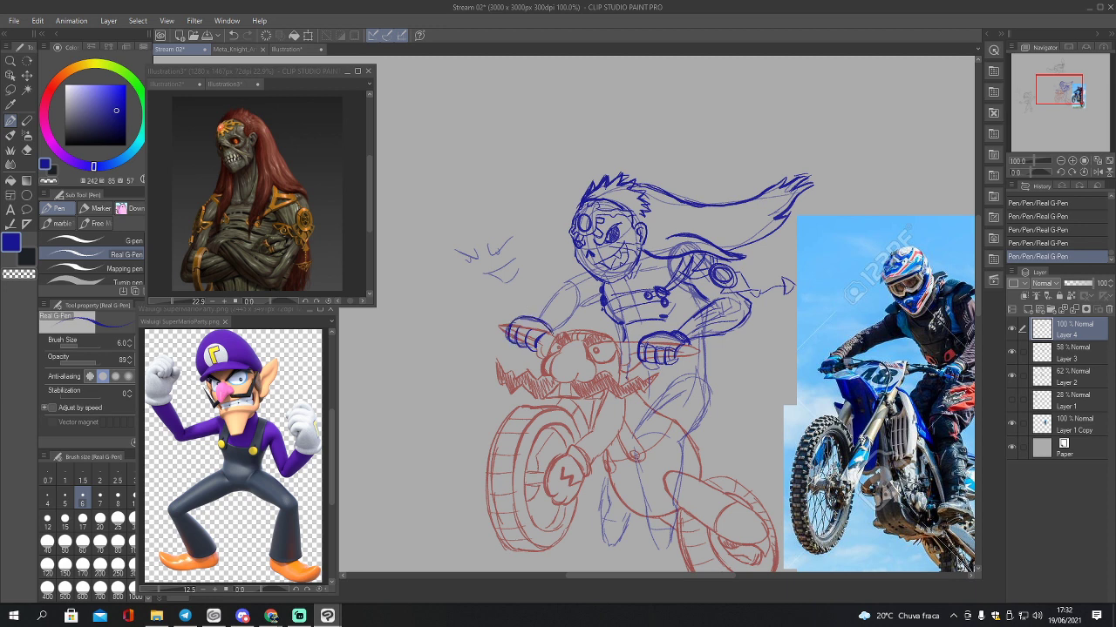
pyautogui.press('e')
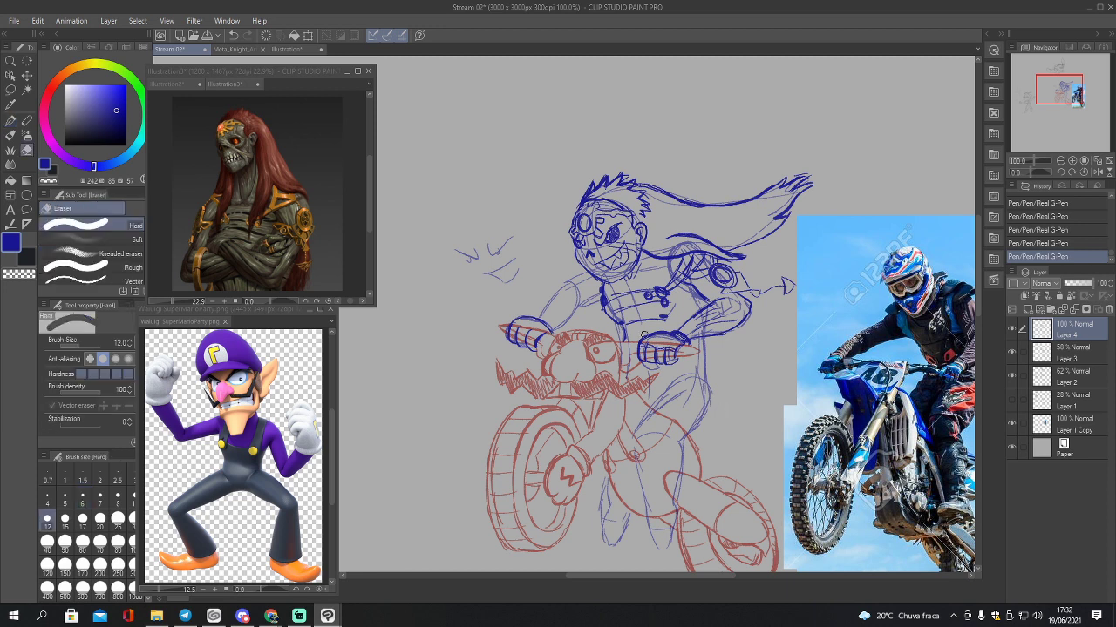
# Step: Erase stray lines at the near fist, then redraw the far arm and wrist and touch up the grinning face
pyautogui.moveTo(645, 335); pyautogui.dragTo(645, 361)
pyautogui.press('p')
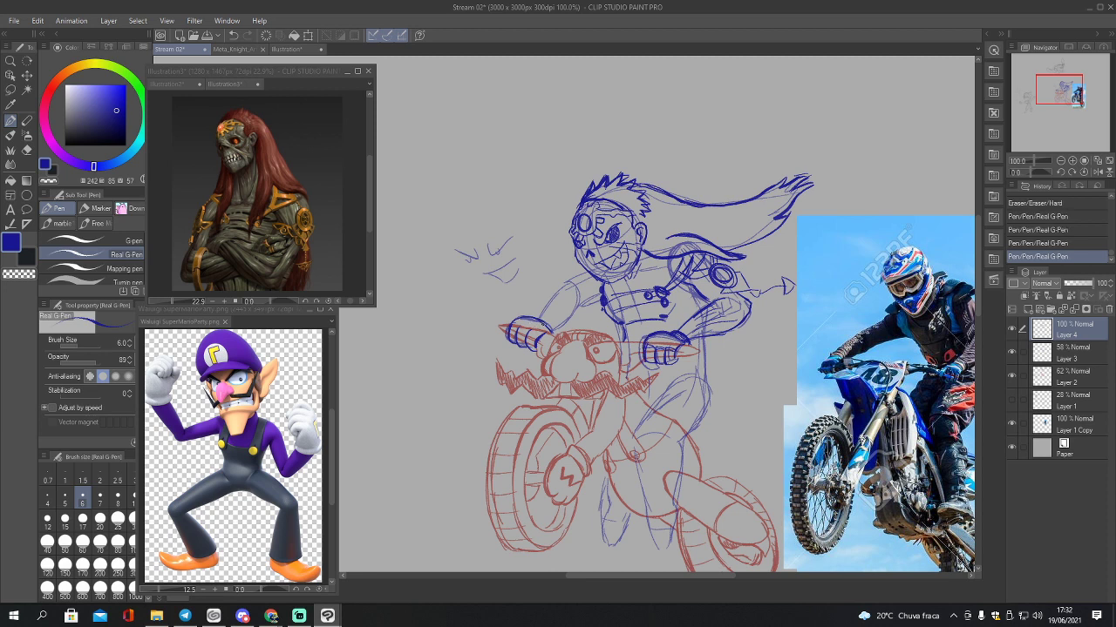
pyautogui.moveTo(542, 329); pyautogui.dragTo(530, 336)
pyautogui.moveTo(539, 332); pyautogui.dragTo(530, 337)
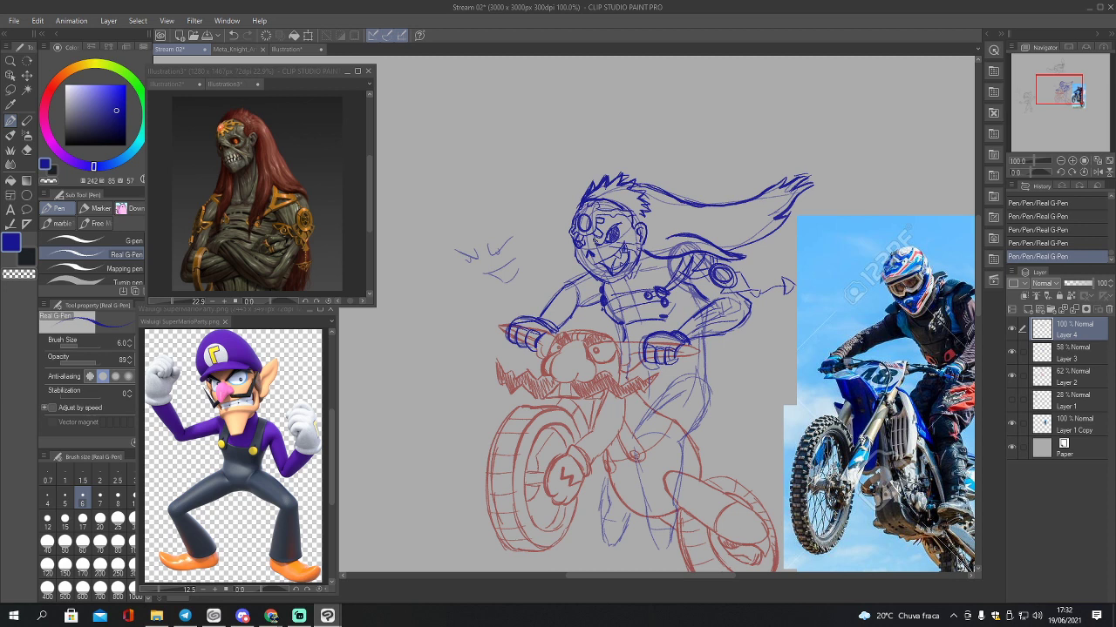
pyautogui.moveTo(597, 244); pyautogui.dragTo(605, 237)
pyautogui.moveTo(576, 247); pyautogui.dragTo(577, 258)
# Step: Draw the rider's waist cloth trailing behind the hip, plus the near thigh, bent knee and shin
pyautogui.moveTo(711, 372); pyautogui.dragTo(717, 384)
pyautogui.moveTo(647, 394); pyautogui.dragTo(751, 409)
pyautogui.moveTo(711, 379)
pyautogui.mouseDown()
pyautogui.moveTo(748, 388)
pyautogui.moveTo(748, 408)
pyautogui.mouseUp()
pyautogui.moveTo(668, 380)
pyautogui.mouseDown()
pyautogui.moveTo(737, 392)
pyautogui.moveTo(712, 386)
pyautogui.moveTo(678, 443)
pyautogui.mouseUp()
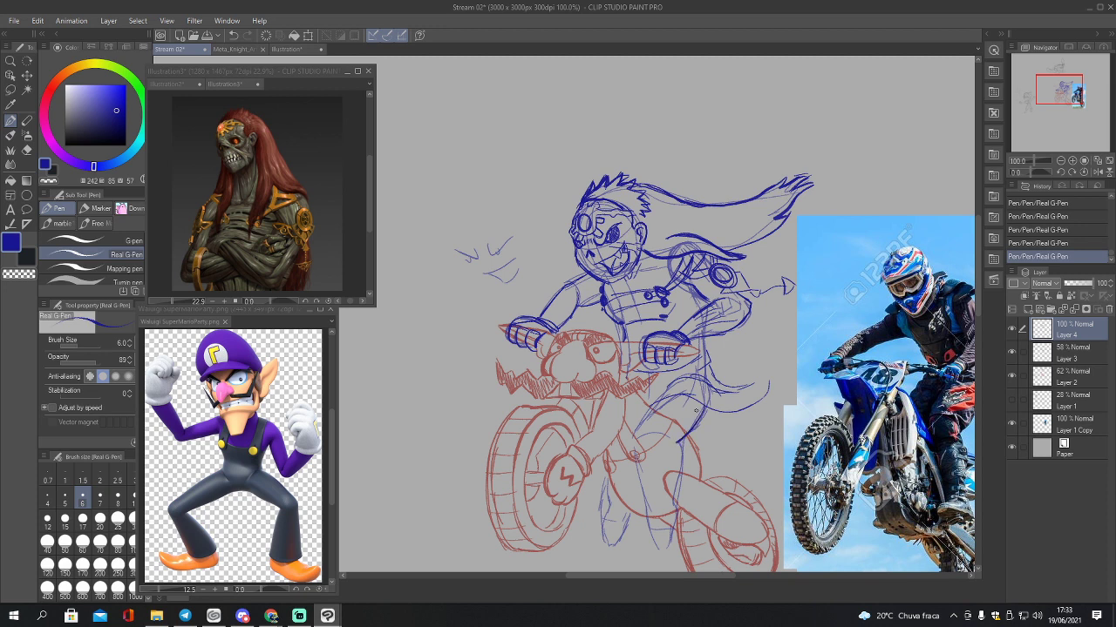
pyautogui.moveTo(661, 401)
pyautogui.mouseDown()
pyautogui.moveTo(633, 437)
pyautogui.moveTo(651, 502)
pyautogui.mouseUp()
pyautogui.moveTo(677, 440); pyautogui.dragTo(674, 502)
pyautogui.moveTo(645, 373); pyautogui.dragTo(661, 381)
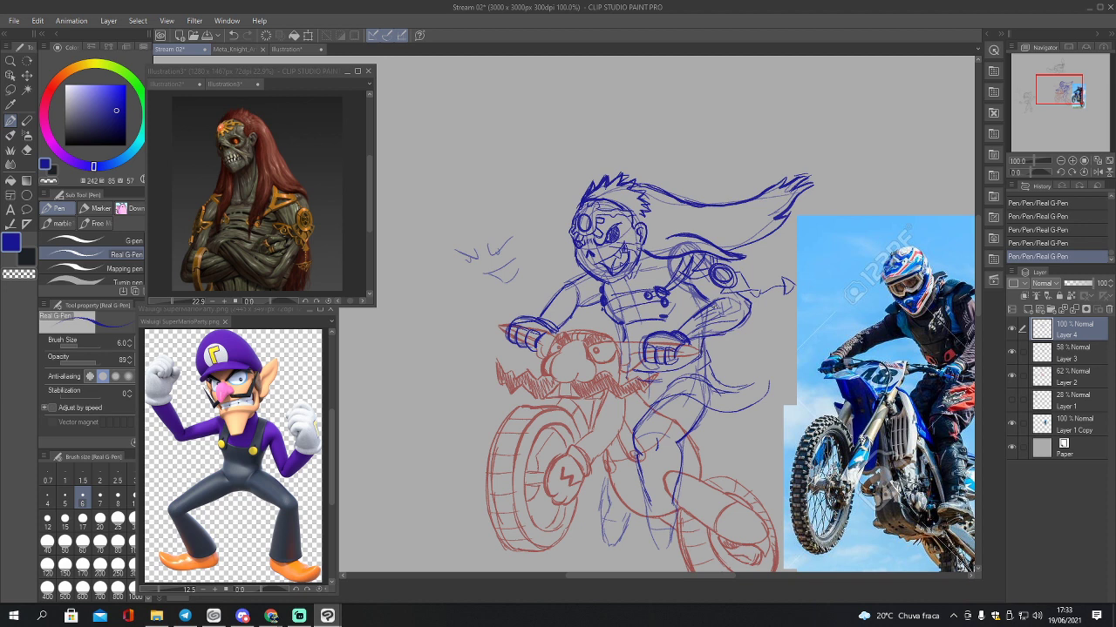
# Step: Add hatch lines to the near forearm and draw the near bare foot with its toes and ankle
pyautogui.moveTo(701, 296); pyautogui.dragTo(675, 323)
pyautogui.hotkey('ctrl', 'z')
pyautogui.moveTo(701, 307)
pyautogui.mouseDown()
pyautogui.moveTo(698, 319)
pyautogui.moveTo(672, 321)
pyautogui.mouseUp()
pyautogui.moveTo(650, 505)
pyautogui.mouseDown()
pyautogui.moveTo(648, 534)
pyautogui.moveTo(676, 521)
pyautogui.moveTo(670, 550)
pyautogui.mouseUp()
pyautogui.moveTo(653, 541); pyautogui.dragTo(664, 551)
pyautogui.moveTo(640, 469); pyautogui.dragTo(647, 494)
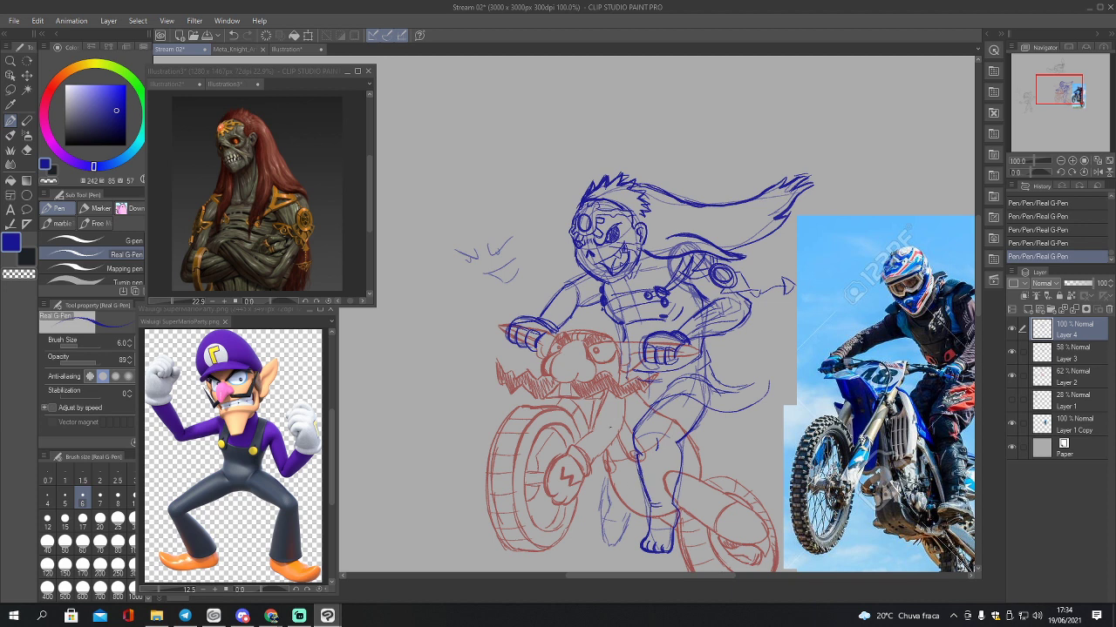
# Step: Draw the far lower leg and bare foot behind the near one, lightening its overly heavy shin line with the eraser
pyautogui.moveTo(607, 508)
pyautogui.mouseDown()
pyautogui.moveTo(596, 538)
pyautogui.moveTo(619, 545)
pyautogui.moveTo(631, 523)
pyautogui.moveTo(610, 543)
pyautogui.moveTo(598, 538)
pyautogui.moveTo(612, 502)
pyautogui.moveTo(633, 527)
pyautogui.moveTo(608, 515)
pyautogui.moveTo(610, 486)
pyautogui.mouseUp()
pyautogui.press('e')
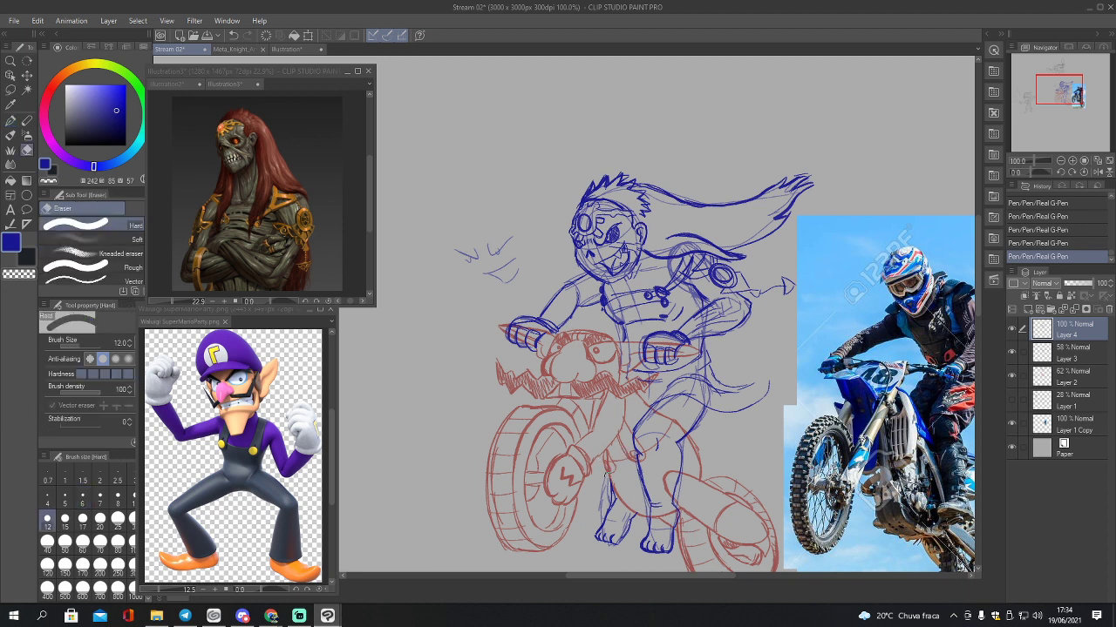
pyautogui.moveTo(611, 485); pyautogui.dragTo(608, 522)
pyautogui.press('p')
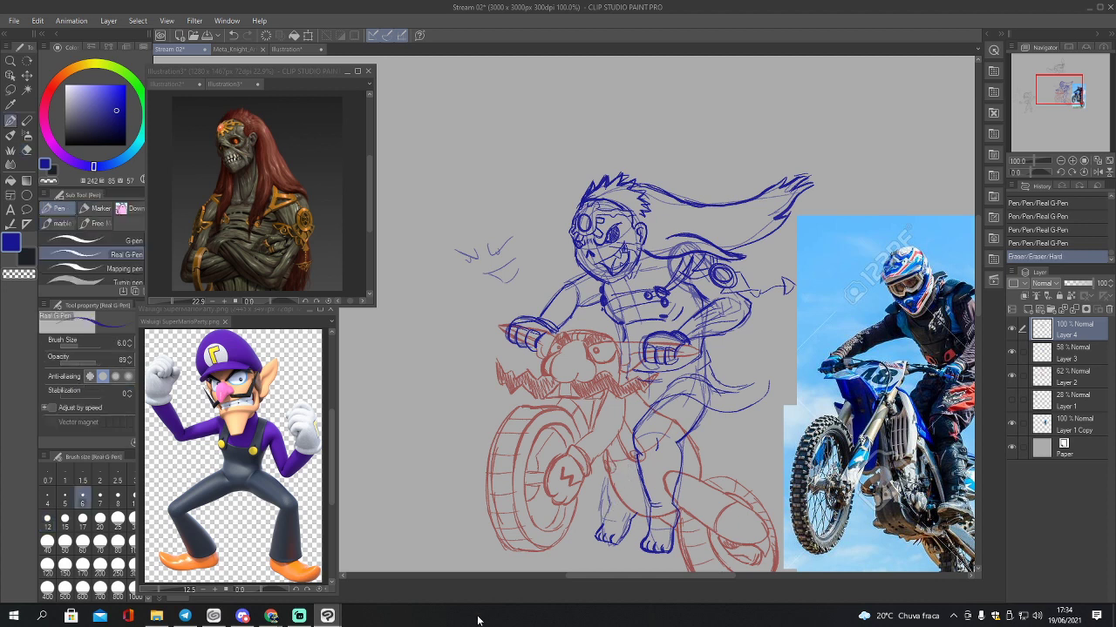
pyautogui.moveTo(616, 505)
pyautogui.mouseDown()
pyautogui.moveTo(602, 525)
pyautogui.moveTo(609, 513)
pyautogui.mouseUp()
pyautogui.hotkey('ctrl', 'z')
pyautogui.hotkey('ctrl', 'z')
pyautogui.hotkey('ctrl', 'y')
pyautogui.hotkey('ctrl', 'y')
# Step: Add hatching and wrinkle lines to the near thigh and shin, the far leg and the chin
pyautogui.moveTo(673, 446); pyautogui.dragTo(675, 473)
pyautogui.moveTo(650, 422); pyautogui.dragTo(678, 415)
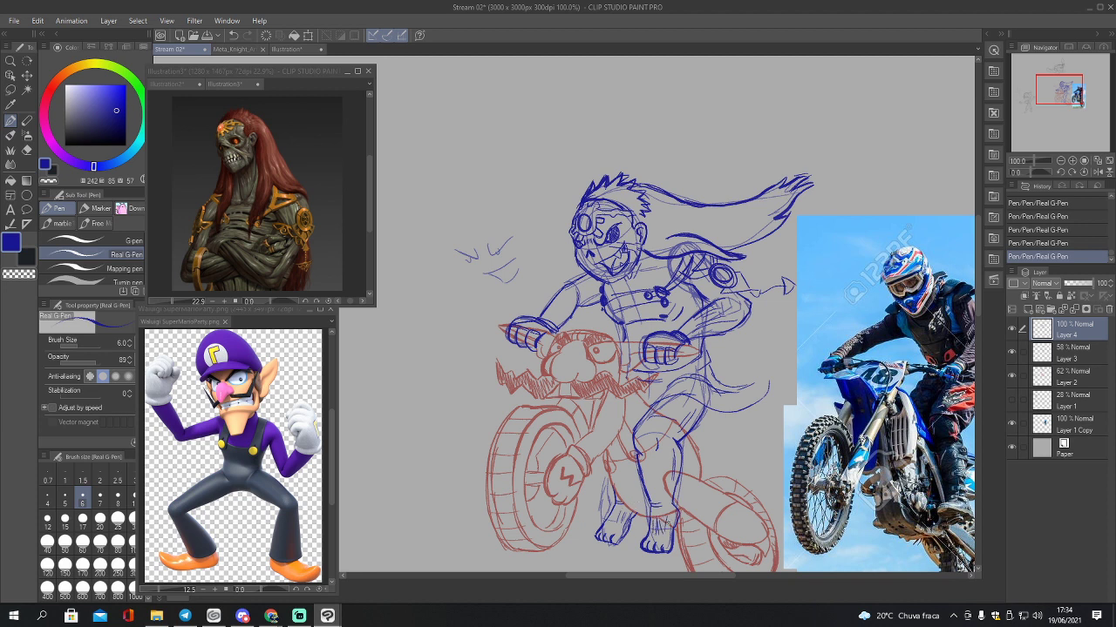
pyautogui.moveTo(615, 511); pyautogui.dragTo(609, 524)
pyautogui.moveTo(582, 268); pyautogui.dragTo(573, 279)
# Step: Hide the motocross photo layer and draw the curved, upturned end of the waist cloth behind the rider
pyautogui.click(1012, 424)
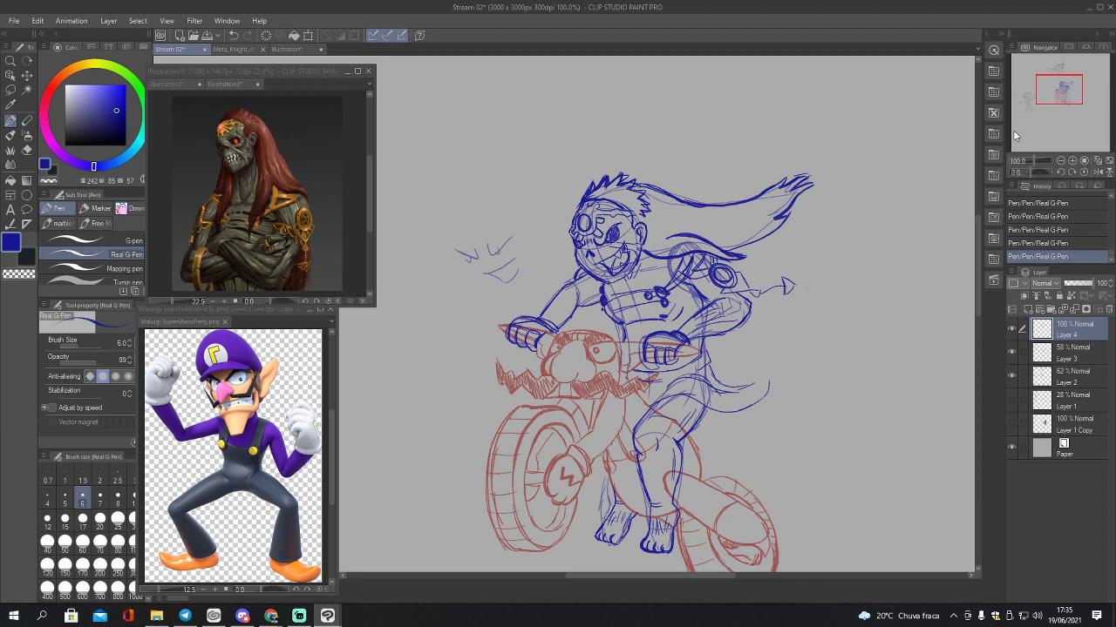
pyautogui.moveTo(1053, 93); pyautogui.dragTo(1059, 95)
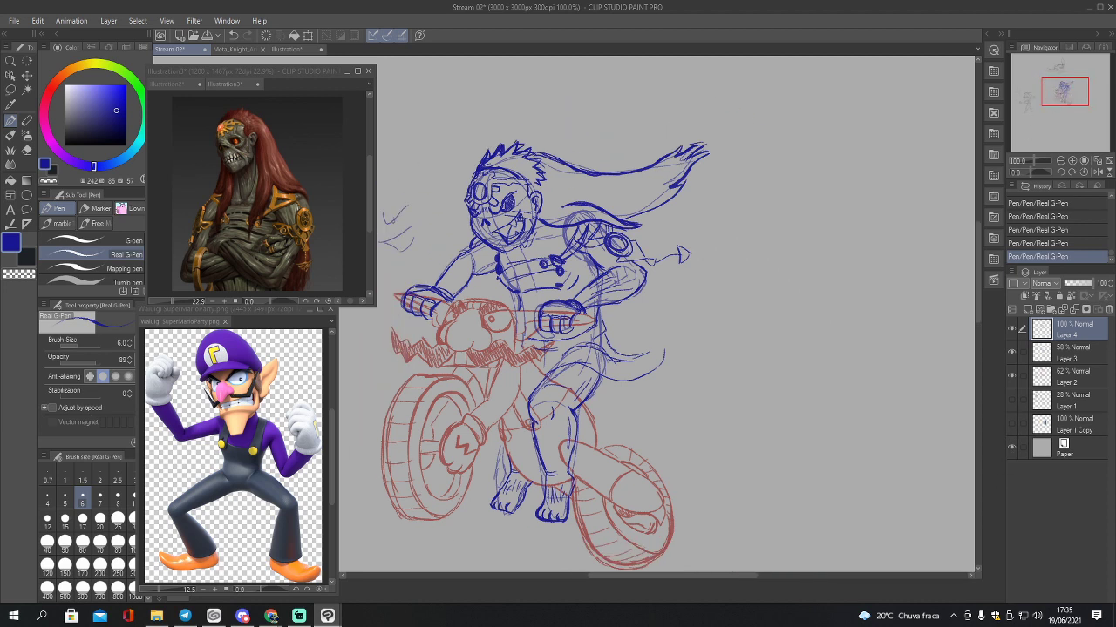
pyautogui.moveTo(601, 377)
pyautogui.mouseDown()
pyautogui.moveTo(639, 381)
pyautogui.moveTo(665, 363)
pyautogui.moveTo(627, 345)
pyautogui.moveTo(656, 344)
pyautogui.moveTo(664, 364)
pyautogui.mouseUp()
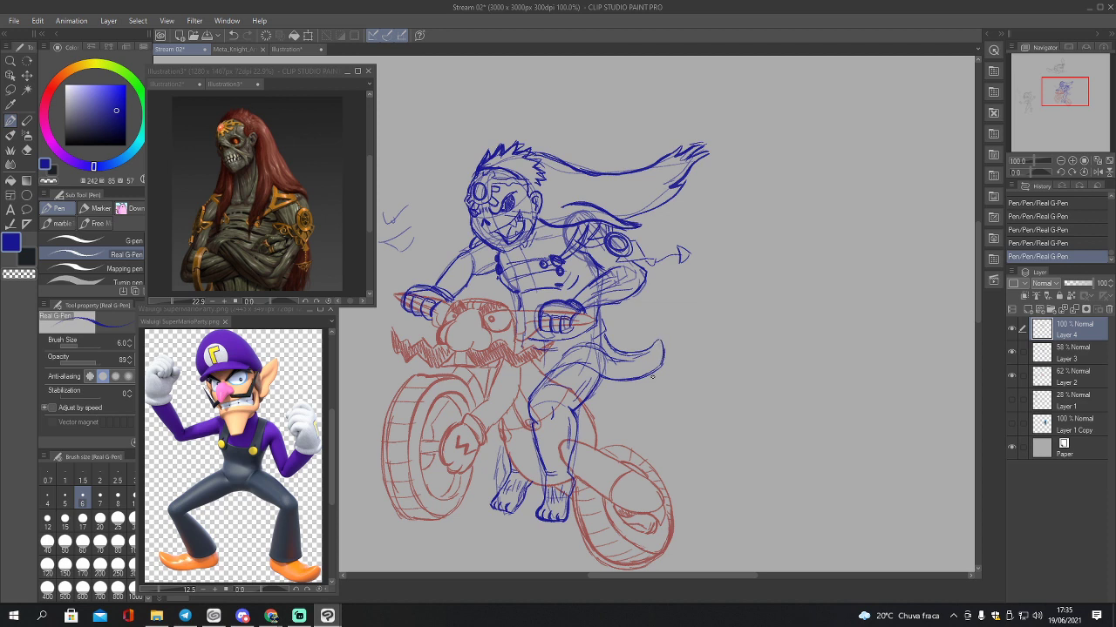
# Step: On Layer 3, sketch in orange a rough running figure behind the bike with one arm raised and the rear leg kicked back
pyautogui.click(1035, 352)
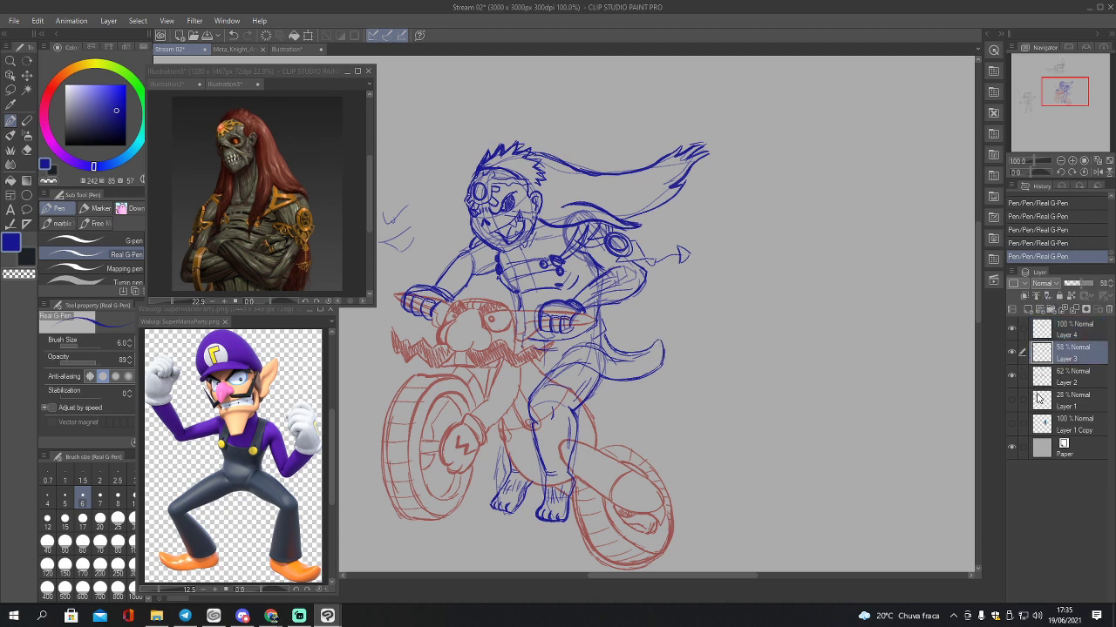
pyautogui.click(1011, 378)
pyautogui.click(1012, 378)
pyautogui.click(1012, 353)
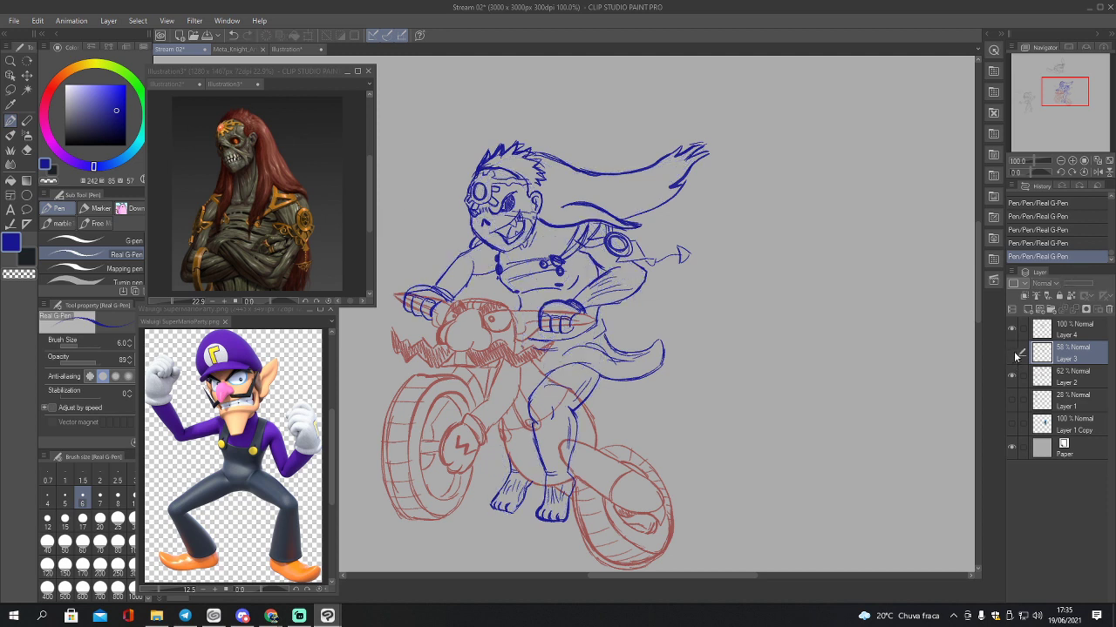
pyautogui.click(1012, 353)
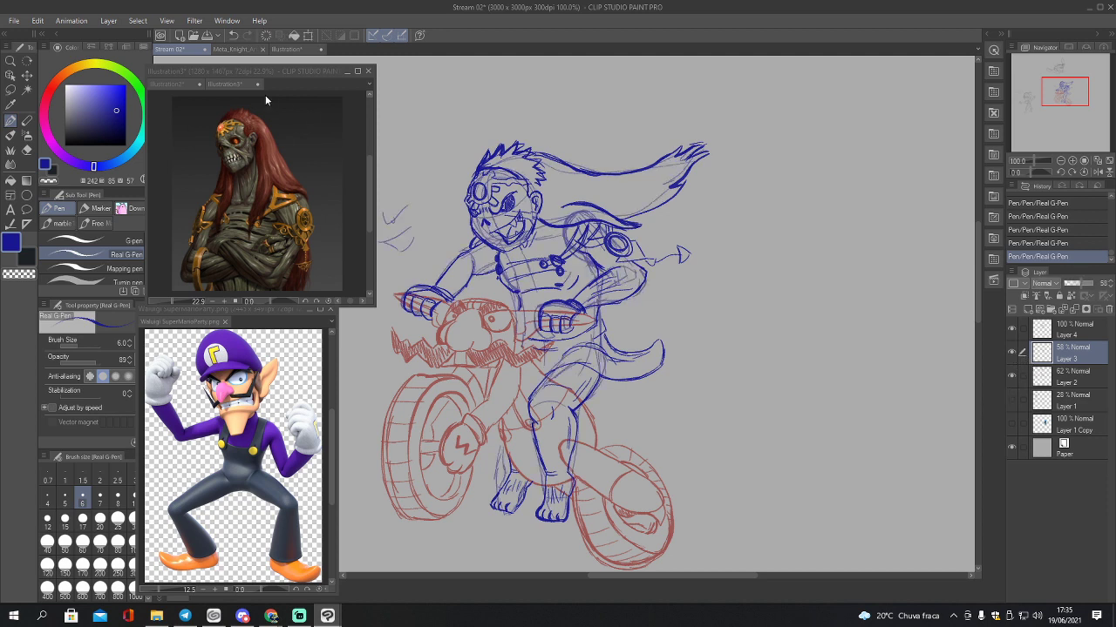
pyautogui.press('x')
pyautogui.moveTo(83, 68)
pyautogui.mouseDown()
pyautogui.moveTo(69, 72)
pyautogui.moveTo(112, 97)
pyautogui.mouseUp()
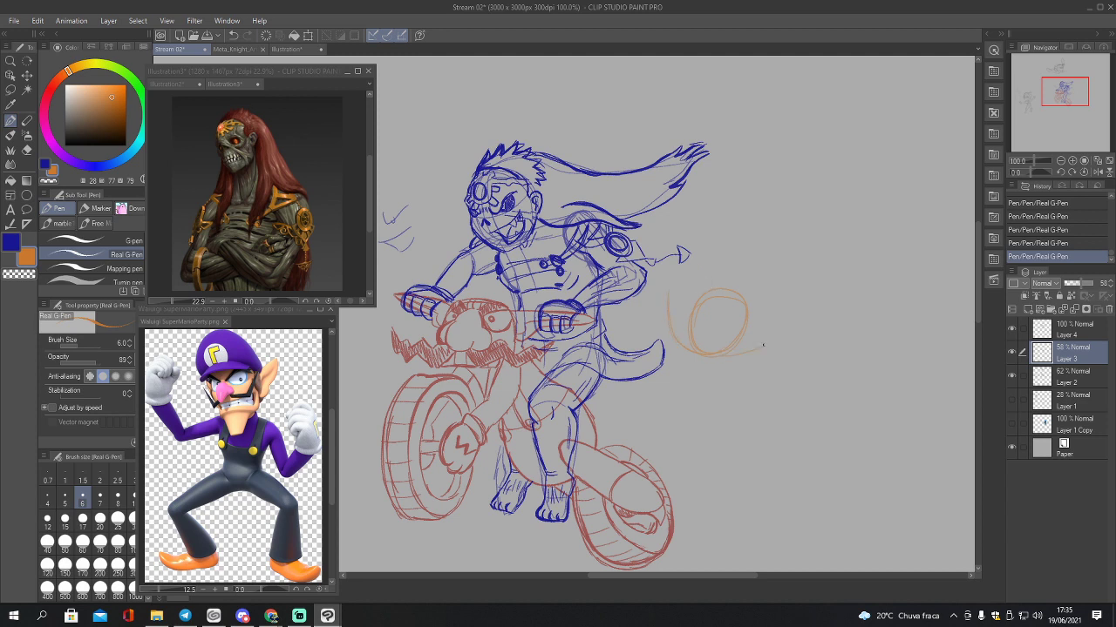
pyautogui.moveTo(705, 358)
pyautogui.mouseDown()
pyautogui.moveTo(702, 446)
pyautogui.moveTo(732, 417)
pyautogui.moveTo(787, 423)
pyautogui.moveTo(796, 451)
pyautogui.mouseUp()
pyautogui.moveTo(729, 354); pyautogui.dragTo(737, 418)
pyautogui.moveTo(784, 434); pyautogui.dragTo(797, 468)
pyautogui.moveTo(709, 525); pyautogui.dragTo(690, 540)
# Step: Doodle an angry expression with slanted brows, eye and frown beside the running figure, and add a loose orange line below the bike
pyautogui.moveTo(775, 259)
pyautogui.mouseDown()
pyautogui.moveTo(780, 276)
pyautogui.moveTo(817, 267)
pyautogui.moveTo(808, 283)
pyautogui.mouseUp()
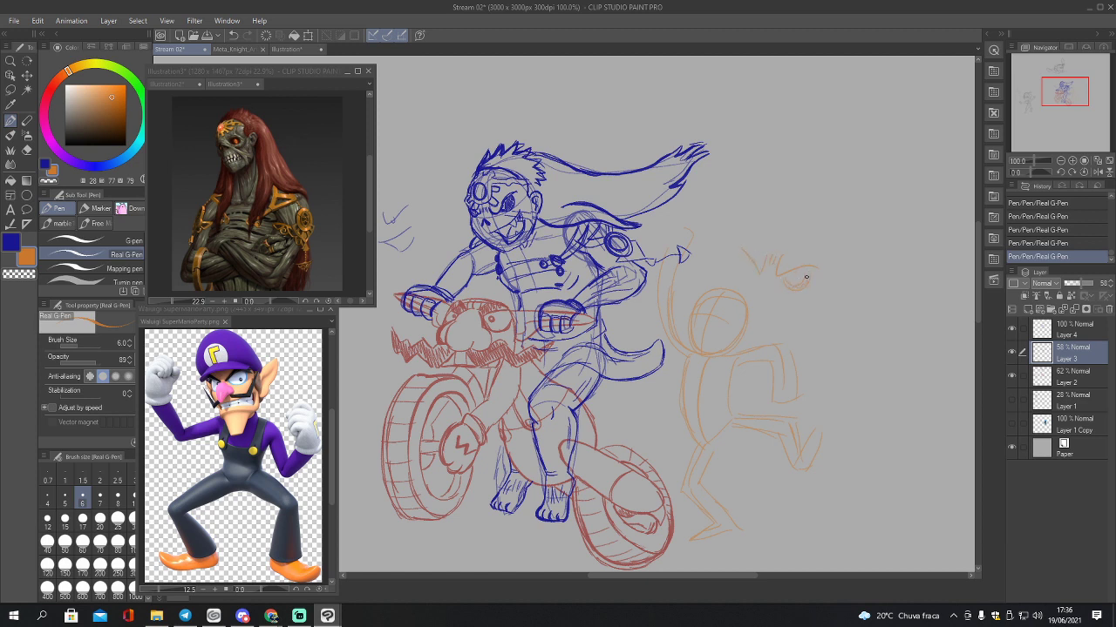
pyautogui.moveTo(742, 254); pyautogui.dragTo(743, 273)
pyautogui.moveTo(1064, 92); pyautogui.dragTo(1051, 96)
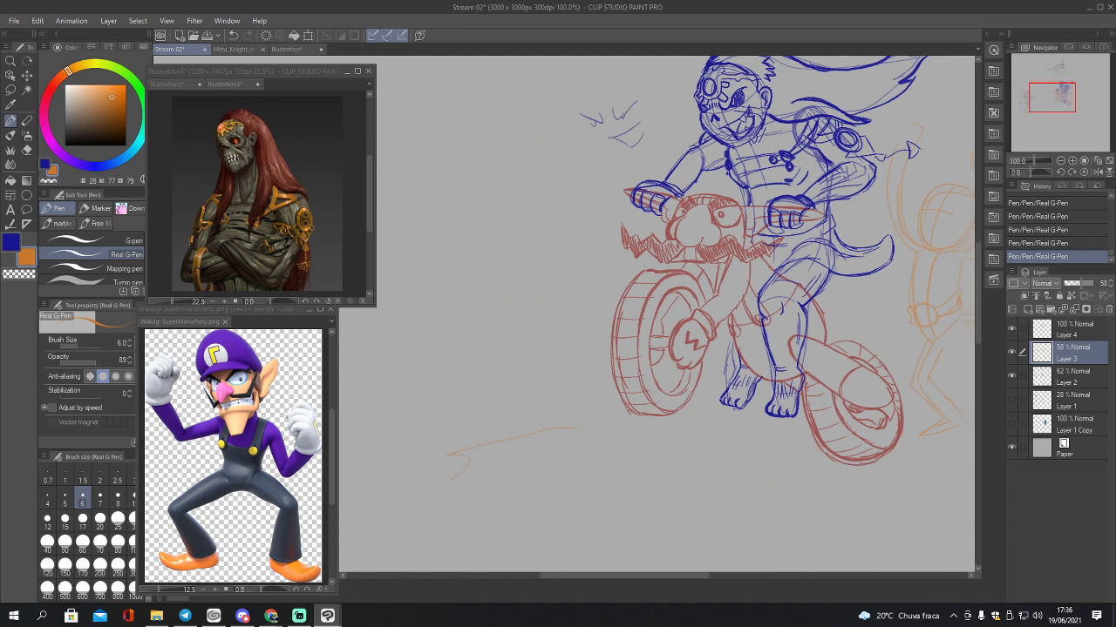
pyautogui.moveTo(453, 478)
pyautogui.mouseDown()
pyautogui.moveTo(569, 510)
pyautogui.moveTo(657, 510)
pyautogui.mouseUp()
pyautogui.moveTo(1050, 99); pyautogui.dragTo(1067, 91)
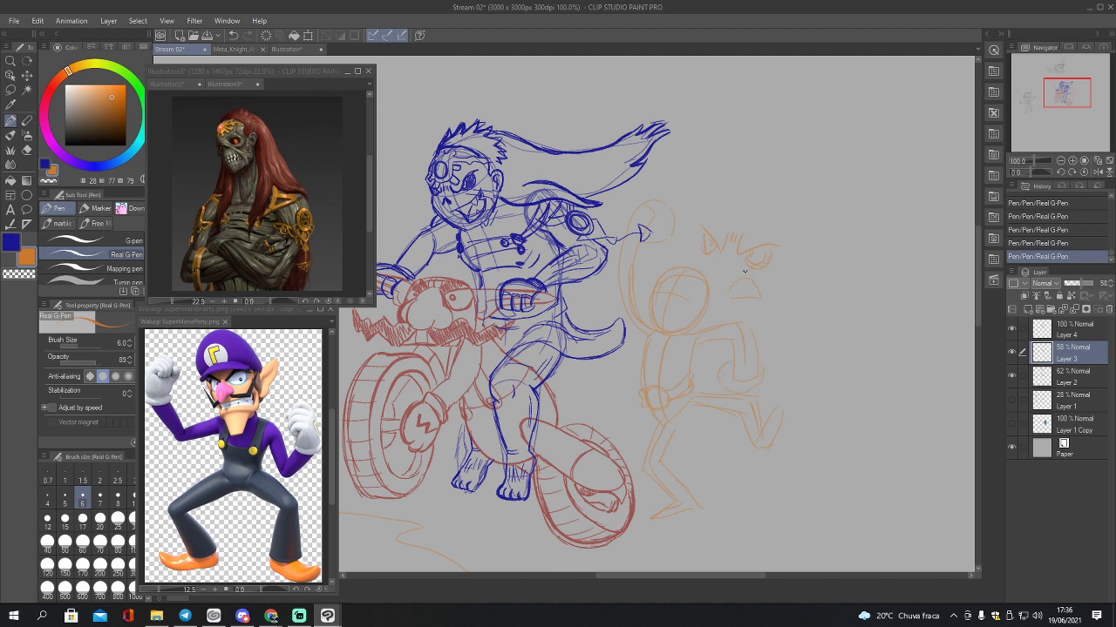
# Step: Lasso the angry expression doodle, move it farther away from the running figure and deselect it
pyautogui.press('m')
pyautogui.moveTo(716, 211)
pyautogui.mouseDown()
pyautogui.moveTo(700, 213)
pyautogui.moveTo(711, 283)
pyautogui.moveTo(793, 289)
pyautogui.moveTo(777, 211)
pyautogui.mouseUp()
pyautogui.press('k')
pyautogui.moveTo(763, 272); pyautogui.dragTo(889, 272)
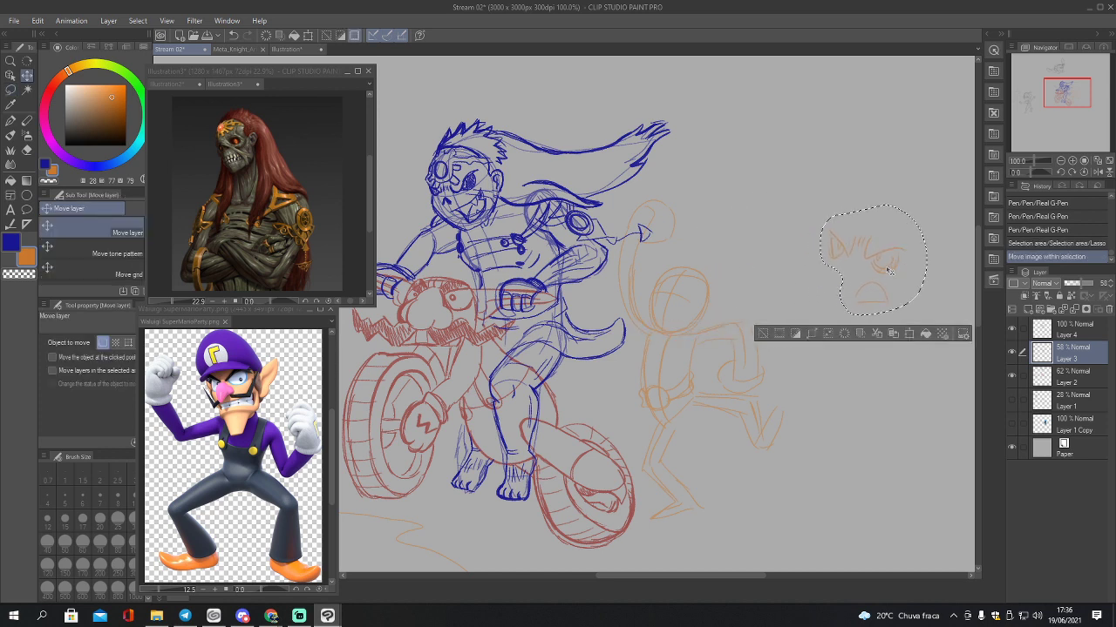
pyautogui.hotkey('ctrl', 'd')
pyautogui.press('p')
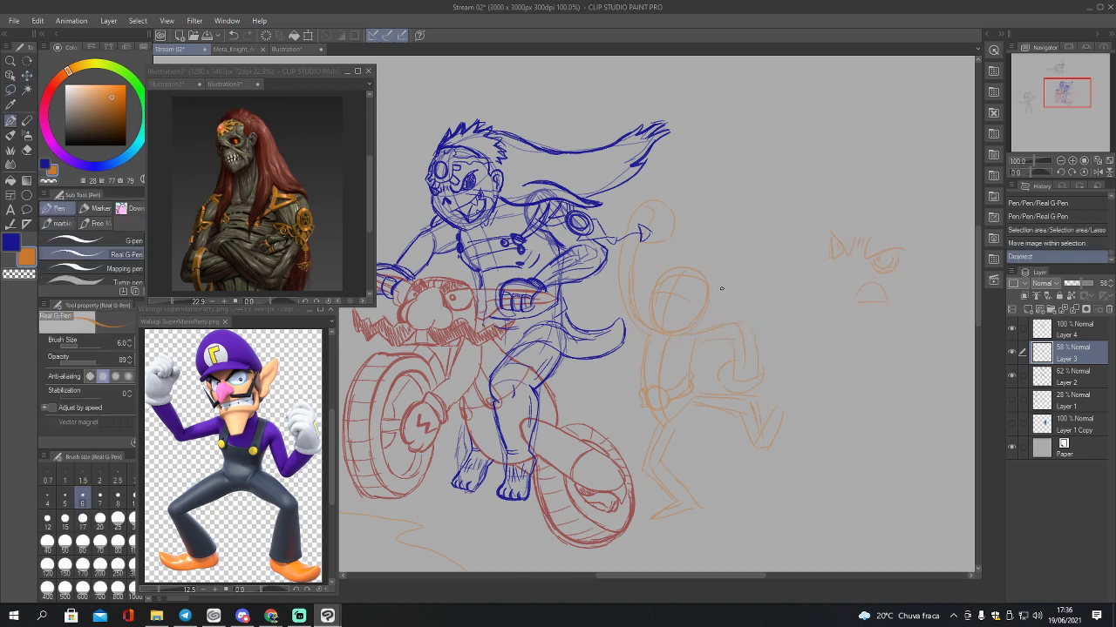
# Step: Sketch two small round bubbles with exclamation marks beside the running figure's head and shoulder
pyautogui.moveTo(729, 275)
pyautogui.mouseDown()
pyautogui.moveTo(722, 289)
pyautogui.moveTo(734, 291)
pyautogui.moveTo(736, 272)
pyautogui.moveTo(743, 318)
pyautogui.mouseUp()
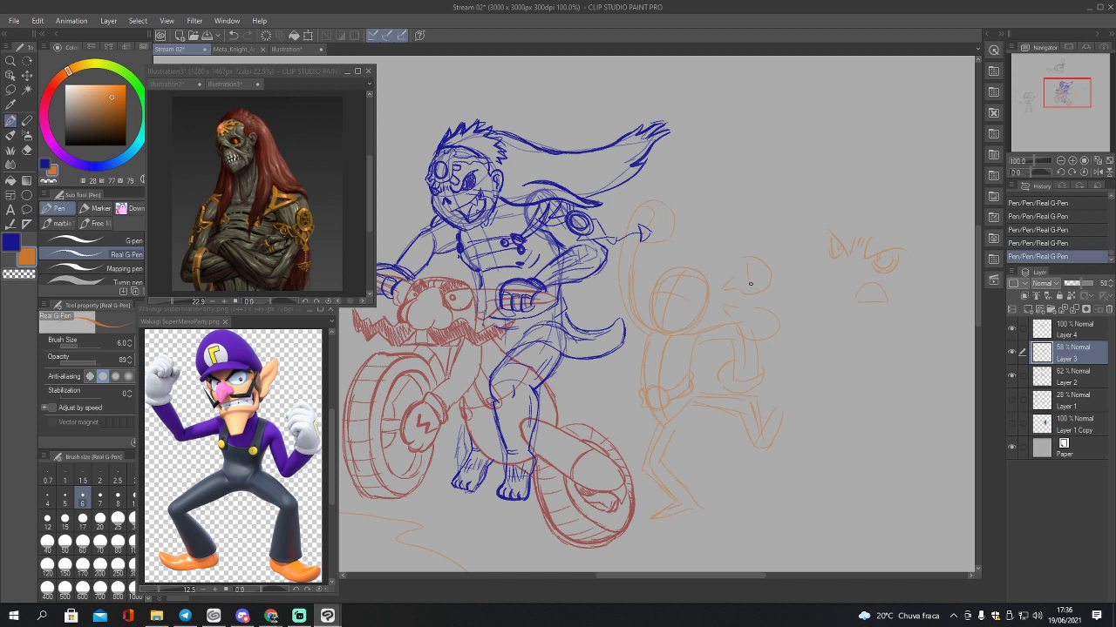
pyautogui.moveTo(746, 262); pyautogui.dragTo(751, 267)
pyautogui.hotkey('ctrl', 'z')
pyautogui.moveTo(759, 331); pyautogui.dragTo(758, 328)
# Step: On Layer 4, draw the running figure's angry face with heavy brows, large nose, moustache, frowning mouth and glaring eye
pyautogui.click(1066, 335)
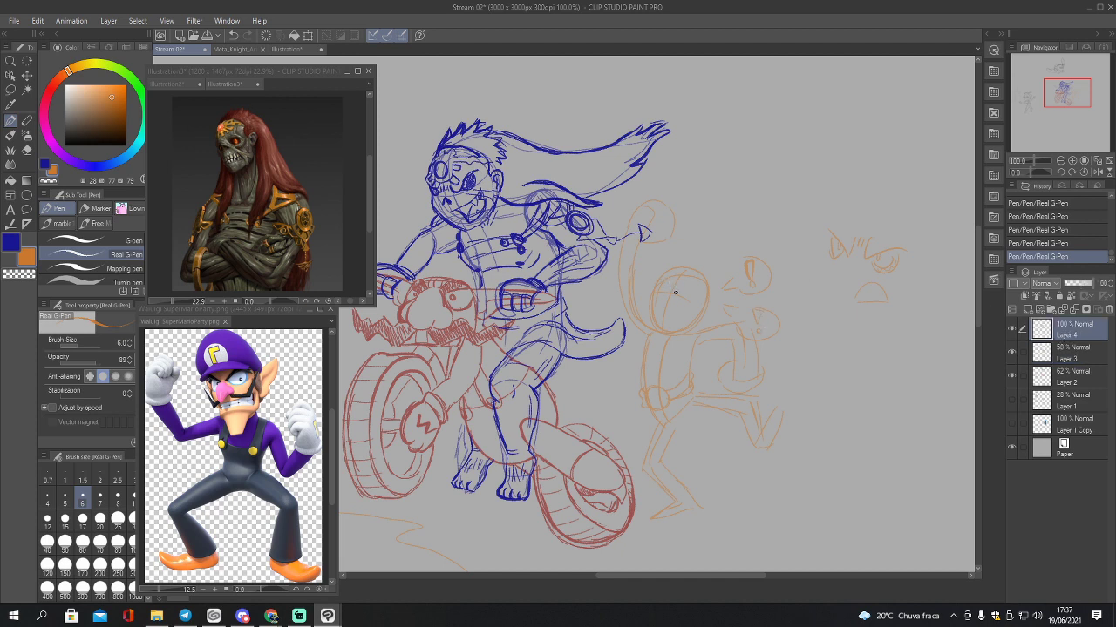
pyautogui.moveTo(671, 280)
pyautogui.mouseDown()
pyautogui.moveTo(650, 293)
pyautogui.moveTo(681, 293)
pyautogui.moveTo(671, 293)
pyautogui.mouseUp()
pyautogui.moveTo(656, 303); pyautogui.dragTo(689, 306)
pyautogui.moveTo(682, 280)
pyautogui.mouseDown()
pyautogui.moveTo(711, 289)
pyautogui.moveTo(698, 275)
pyautogui.mouseUp()
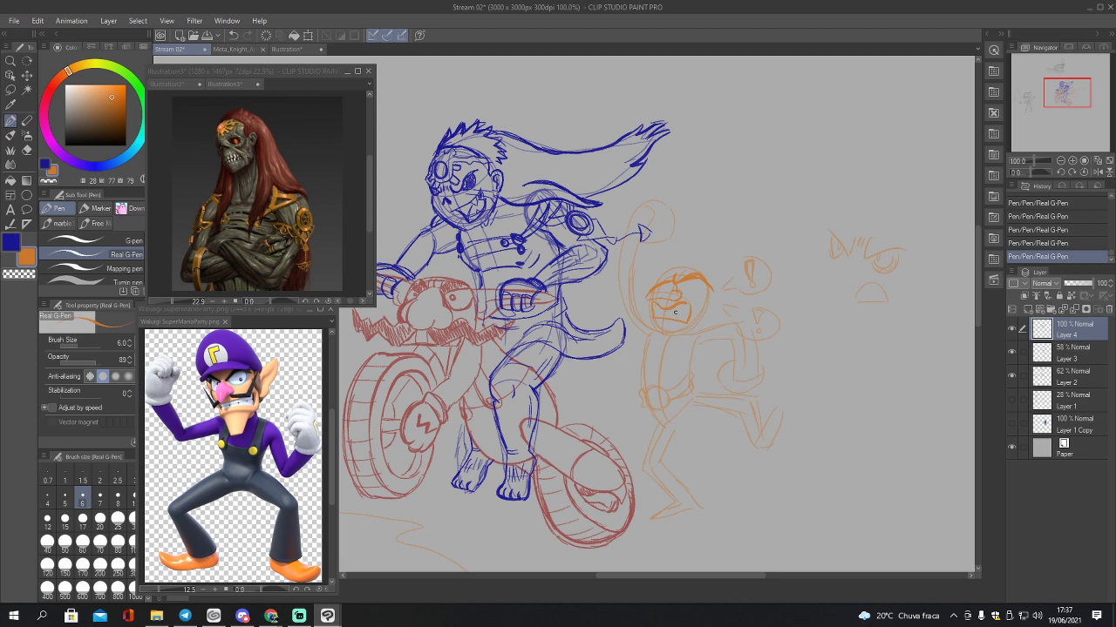
pyautogui.moveTo(660, 318); pyautogui.dragTo(685, 313)
pyautogui.moveTo(685, 288)
pyautogui.mouseDown()
pyautogui.moveTo(694, 296)
pyautogui.moveTo(698, 283)
pyautogui.mouseUp()
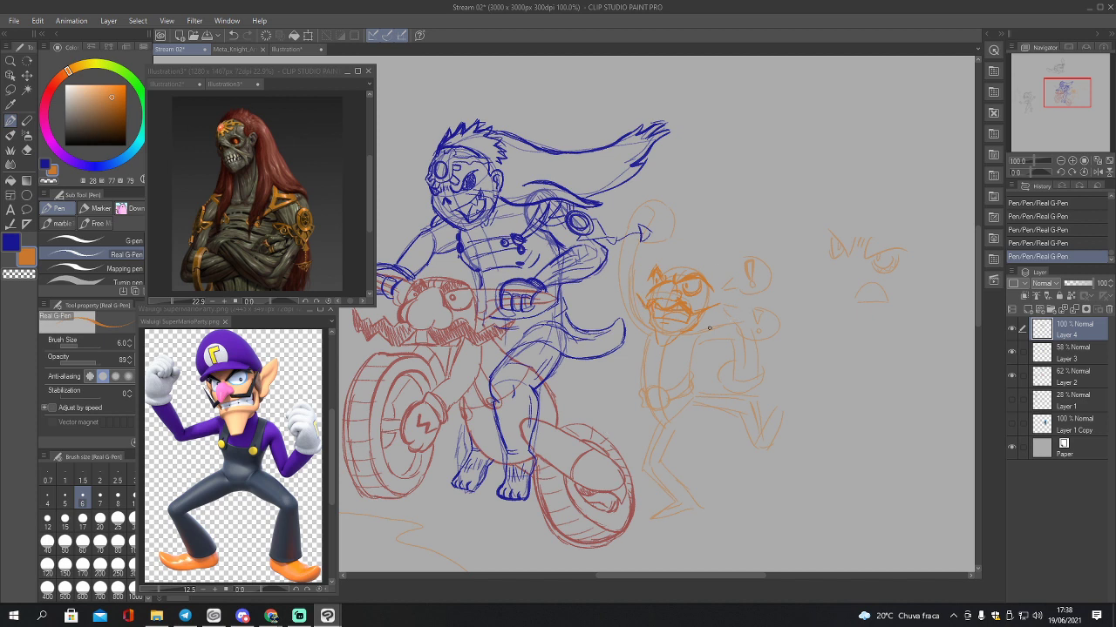
# Step: Draw the running figure's bent arm with fist, waist, front leg and shoe, and outline a pointed cap sweeping backward
pyautogui.moveTo(692, 330)
pyautogui.mouseDown()
pyautogui.moveTo(745, 310)
pyautogui.moveTo(756, 351)
pyautogui.moveTo(699, 340)
pyautogui.moveTo(740, 331)
pyautogui.moveTo(729, 393)
pyautogui.moveTo(751, 385)
pyautogui.moveTo(753, 394)
pyautogui.moveTo(769, 364)
pyautogui.mouseUp()
pyautogui.moveTo(645, 412)
pyautogui.mouseDown()
pyautogui.moveTo(636, 440)
pyautogui.moveTo(673, 449)
pyautogui.moveTo(715, 396)
pyautogui.mouseUp()
pyautogui.moveTo(671, 501)
pyautogui.mouseDown()
pyautogui.moveTo(642, 513)
pyautogui.moveTo(667, 523)
pyautogui.moveTo(699, 516)
pyautogui.moveTo(695, 503)
pyautogui.mouseUp()
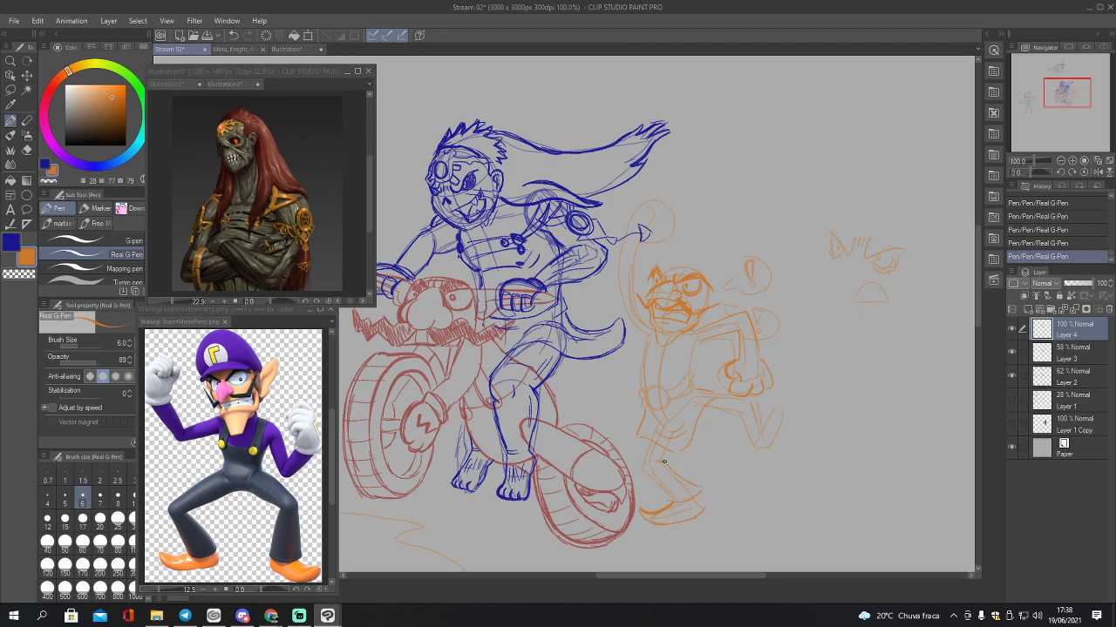
pyautogui.moveTo(663, 271); pyautogui.dragTo(777, 216)
pyautogui.moveTo(737, 297); pyautogui.dragTo(774, 218)
# Step: Clean up the brow with the hard eraser reduced to size 6, and draw the cap's brim line and a pointed ear
pyautogui.press('e')
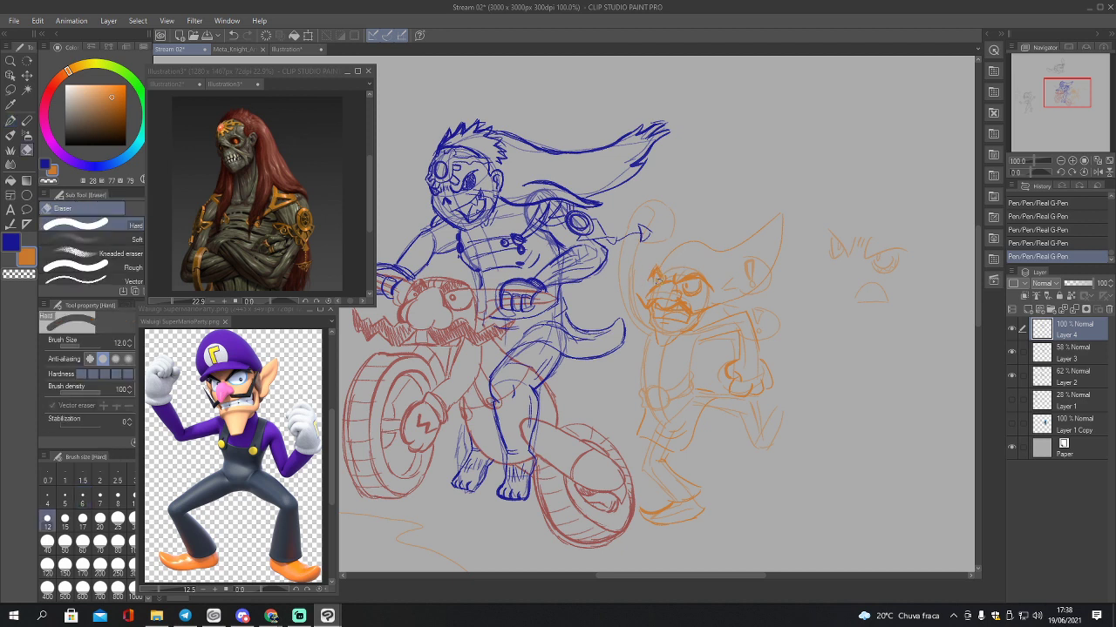
pyautogui.press('[')
pyautogui.press('[')
pyautogui.press('[')
pyautogui.press('[')
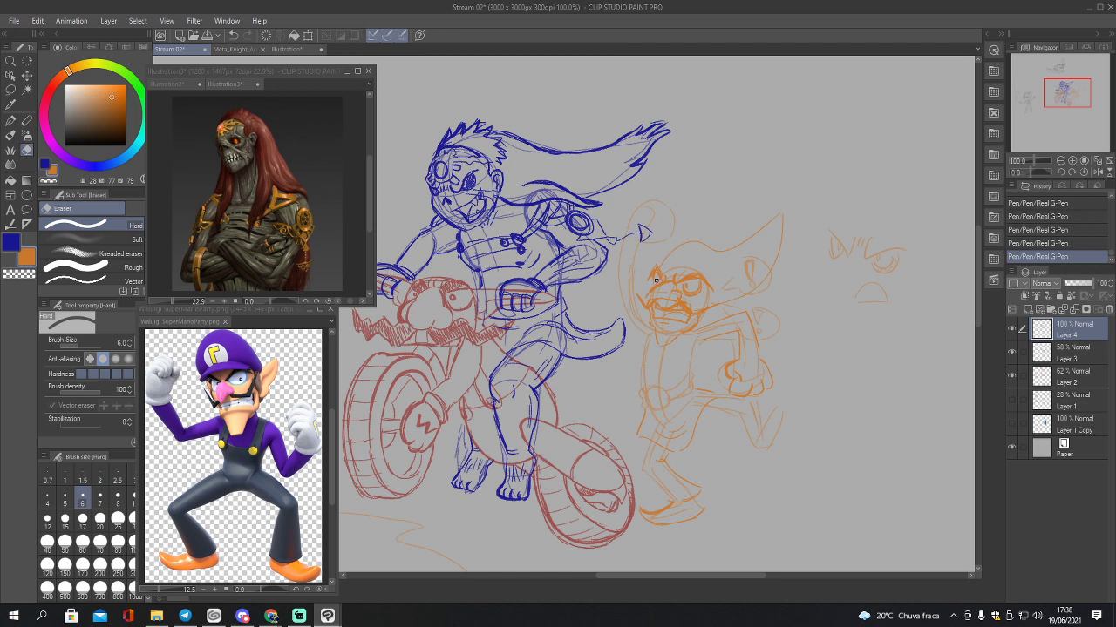
pyautogui.moveTo(655, 279)
pyautogui.mouseDown()
pyautogui.moveTo(675, 279)
pyautogui.moveTo(653, 279)
pyautogui.mouseUp()
pyautogui.press('p')
pyautogui.moveTo(647, 270)
pyautogui.mouseDown()
pyautogui.moveTo(655, 280)
pyautogui.moveTo(730, 279)
pyautogui.mouseUp()
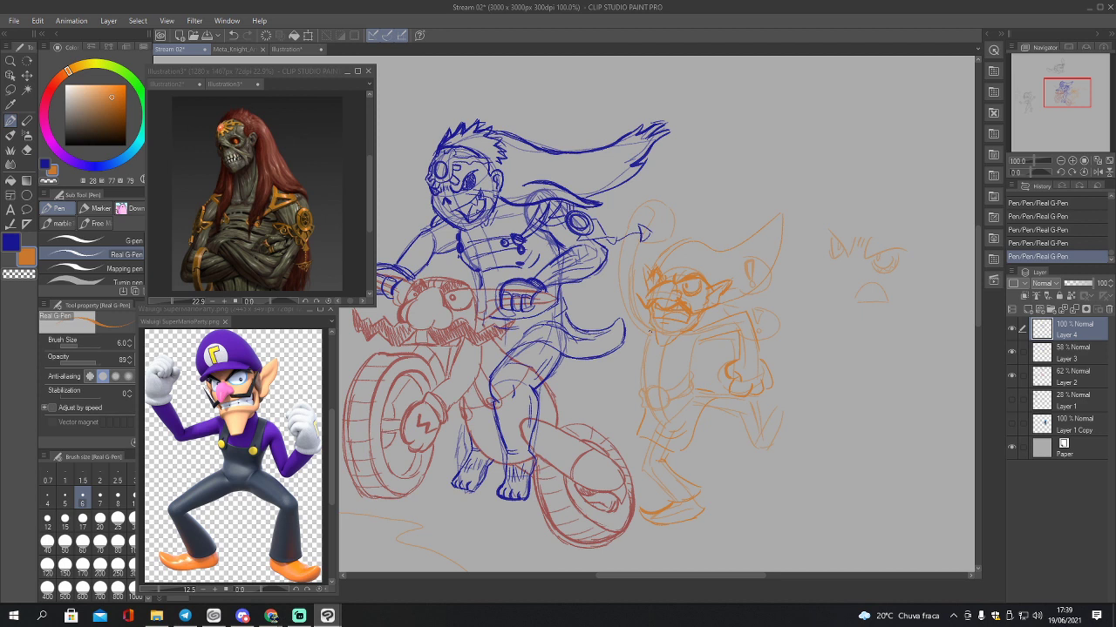
# Step: Draw the running figure's torso front, round belt buckle and kicked-back rear leg with its curled shoe
pyautogui.moveTo(650, 331); pyautogui.dragTo(639, 380)
pyautogui.moveTo(645, 404)
pyautogui.mouseDown()
pyautogui.moveTo(660, 411)
pyautogui.moveTo(666, 386)
pyautogui.moveTo(664, 405)
pyautogui.moveTo(648, 400)
pyautogui.moveTo(660, 393)
pyautogui.mouseUp()
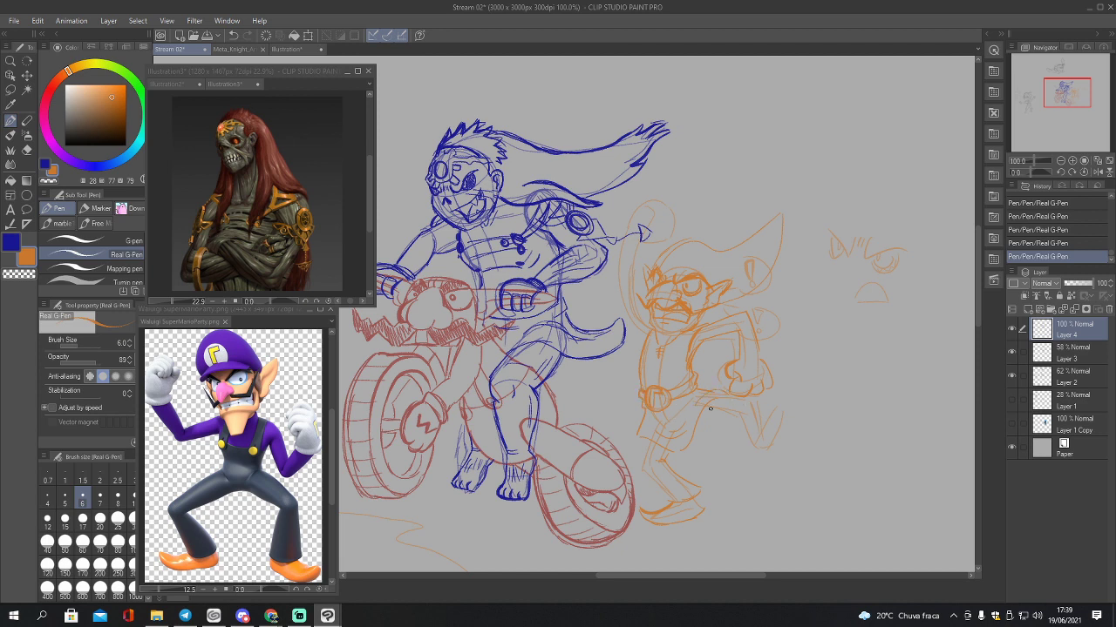
pyautogui.moveTo(741, 419)
pyautogui.mouseDown()
pyautogui.moveTo(751, 449)
pyautogui.moveTo(780, 459)
pyautogui.moveTo(779, 410)
pyautogui.moveTo(790, 418)
pyautogui.moveTo(787, 455)
pyautogui.moveTo(760, 456)
pyautogui.mouseUp()
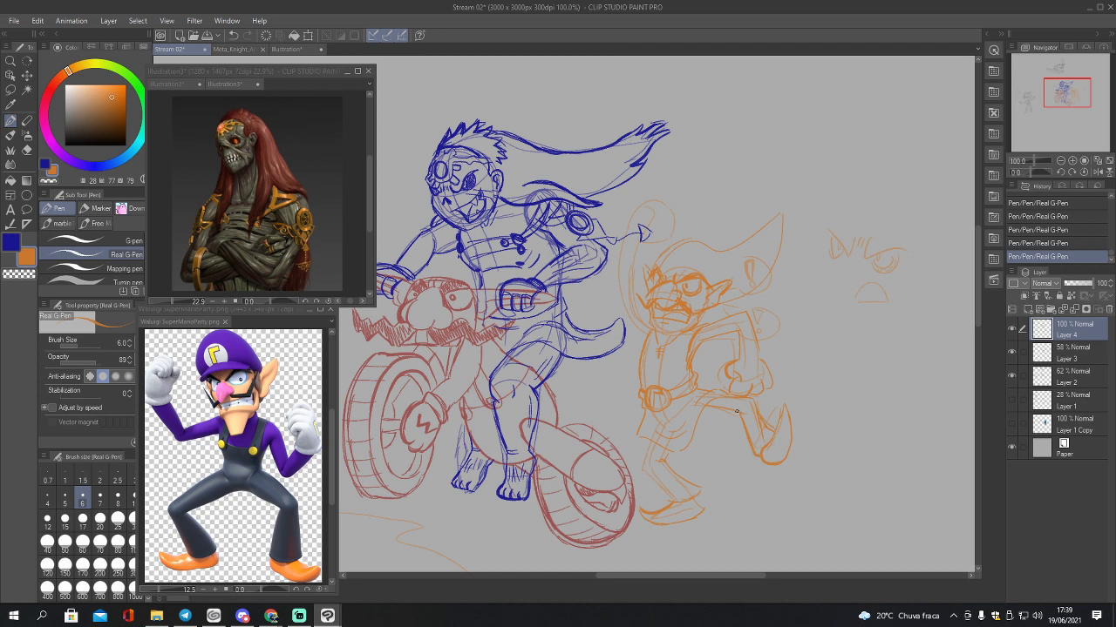
pyautogui.moveTo(706, 409); pyautogui.dragTo(728, 411)
# Step: Refine the fingers of the running figure's lowered fist and strengthen the sleeve line along the bent arm
pyautogui.moveTo(739, 360); pyautogui.dragTo(763, 361)
pyautogui.moveTo(750, 362)
pyautogui.mouseDown()
pyautogui.moveTo(761, 361)
pyautogui.moveTo(757, 375)
pyautogui.mouseUp()
pyautogui.hotkey('ctrl', 'z')
pyautogui.moveTo(698, 332)
pyautogui.mouseDown()
pyautogui.moveTo(694, 348)
pyautogui.moveTo(747, 313)
pyautogui.mouseUp()
# Step: Draw the running figure's raised arm from the shoulder up to the fist, redoing the first arm line
pyautogui.moveTo(626, 319); pyautogui.dragTo(624, 238)
pyautogui.hotkey('ctrl', 'z')
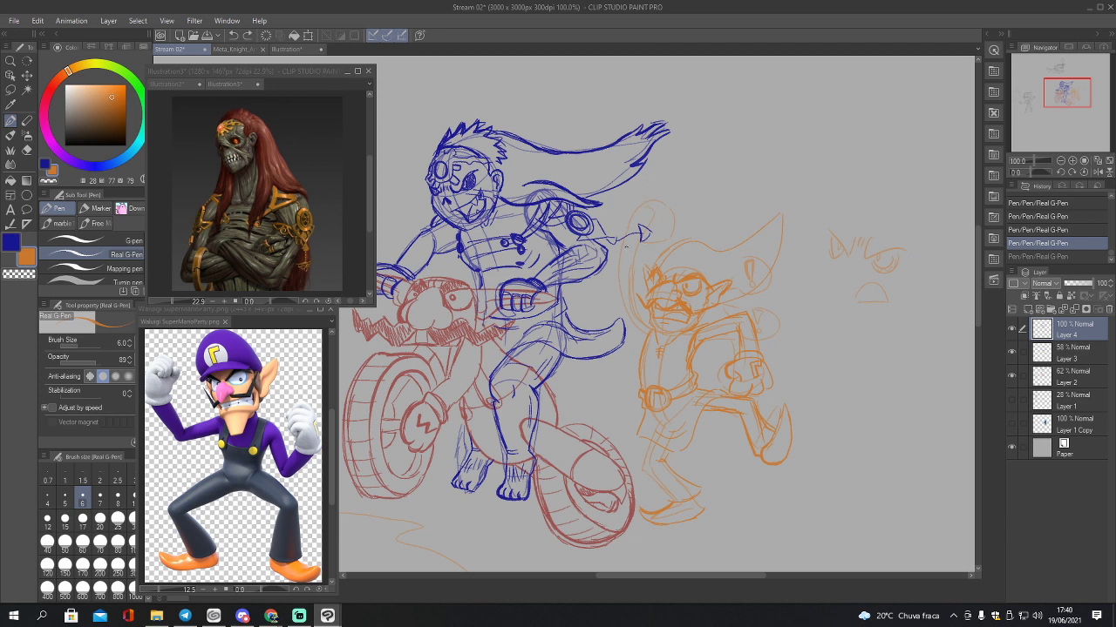
pyautogui.moveTo(626, 231)
pyautogui.mouseDown()
pyautogui.moveTo(622, 309)
pyautogui.moveTo(641, 332)
pyautogui.mouseUp()
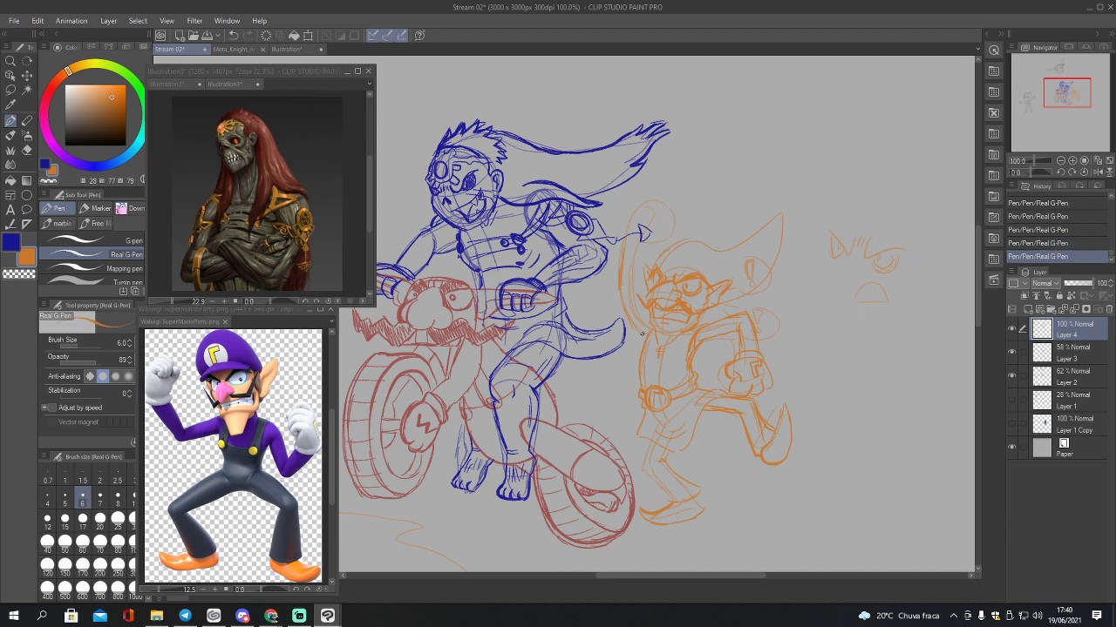
pyautogui.moveTo(618, 282); pyautogui.dragTo(619, 238)
pyautogui.moveTo(645, 321); pyautogui.dragTo(637, 301)
# Step: Add front leg detail and the folds and curled tip of the pointed cap, then erase stray marks inside the raised fist
pyautogui.moveTo(652, 448); pyautogui.dragTo(645, 466)
pyautogui.moveTo(747, 262); pyautogui.dragTo(760, 270)
pyautogui.moveTo(761, 234)
pyautogui.mouseDown()
pyautogui.moveTo(764, 268)
pyautogui.moveTo(727, 303)
pyautogui.mouseUp()
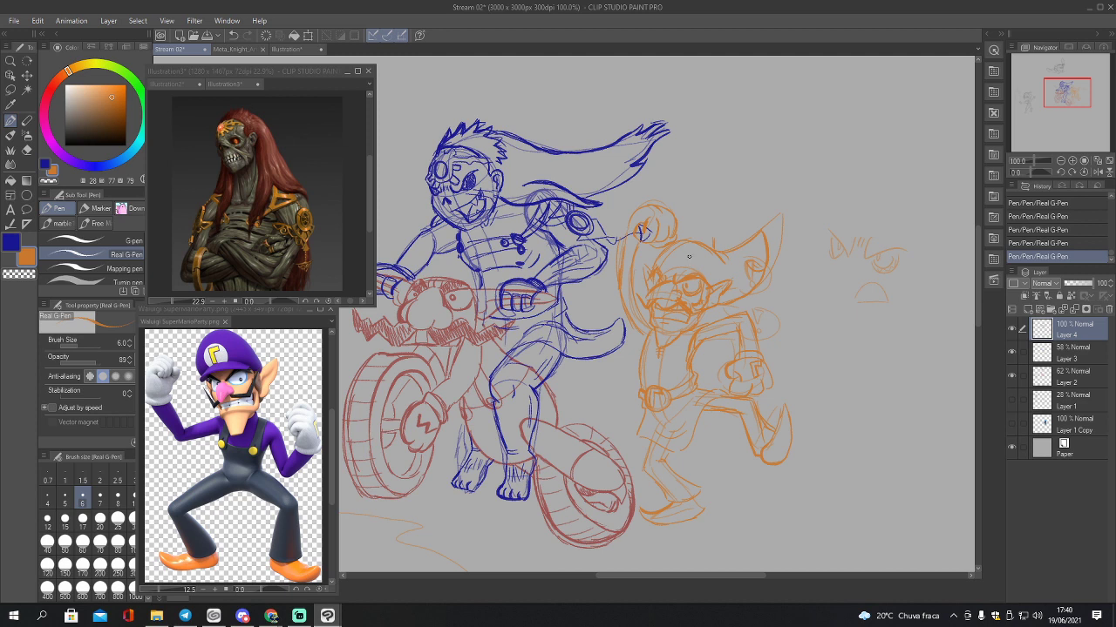
pyautogui.press('e')
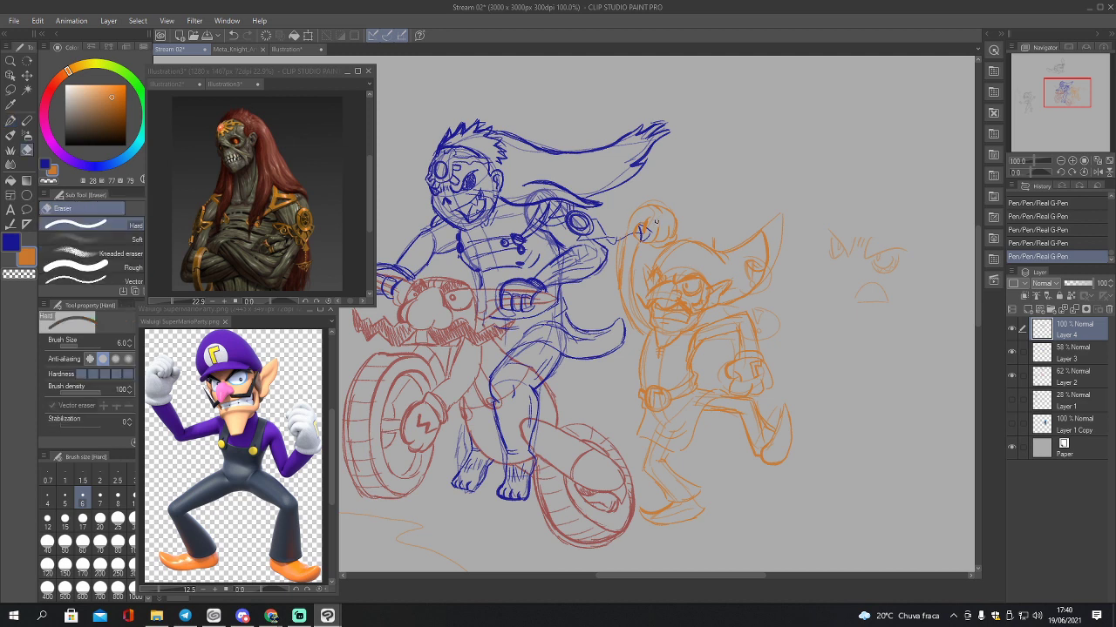
pyautogui.moveTo(658, 217)
pyautogui.mouseDown()
pyautogui.moveTo(648, 224)
pyautogui.moveTo(656, 218)
pyautogui.mouseUp()
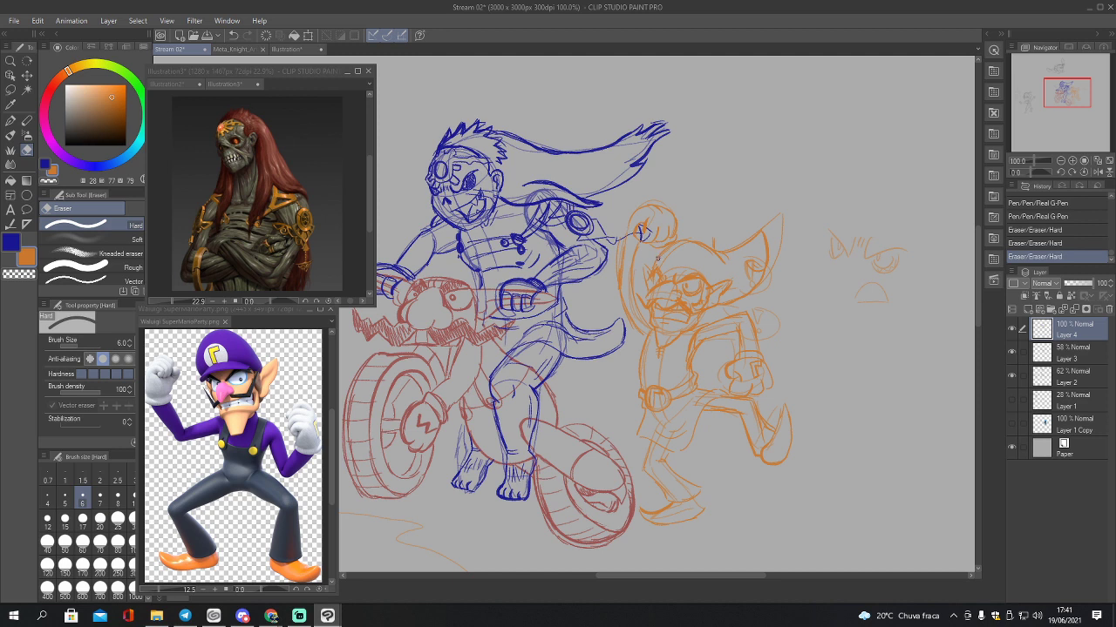
# Step: Strengthen the pointed tip gripped in the running figure's raised fist and its shaft toward the rider's shoulder in blue
pyautogui.press('x')
pyautogui.press('p')
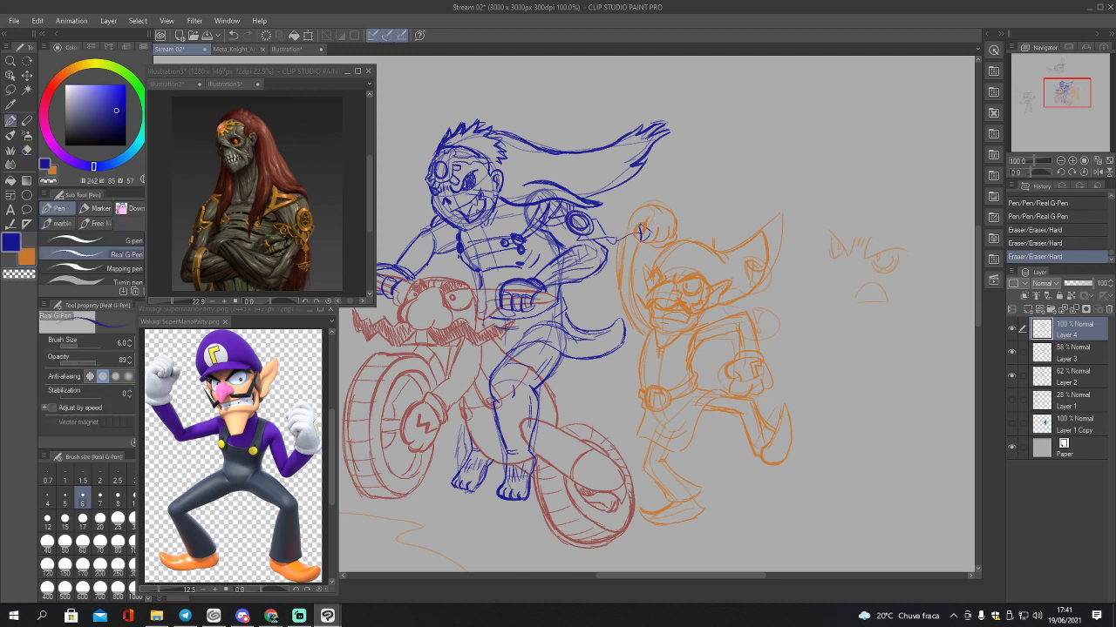
pyautogui.click(642, 232)
pyautogui.click(642, 231)
pyautogui.click(643, 231)
pyautogui.click(643, 230)
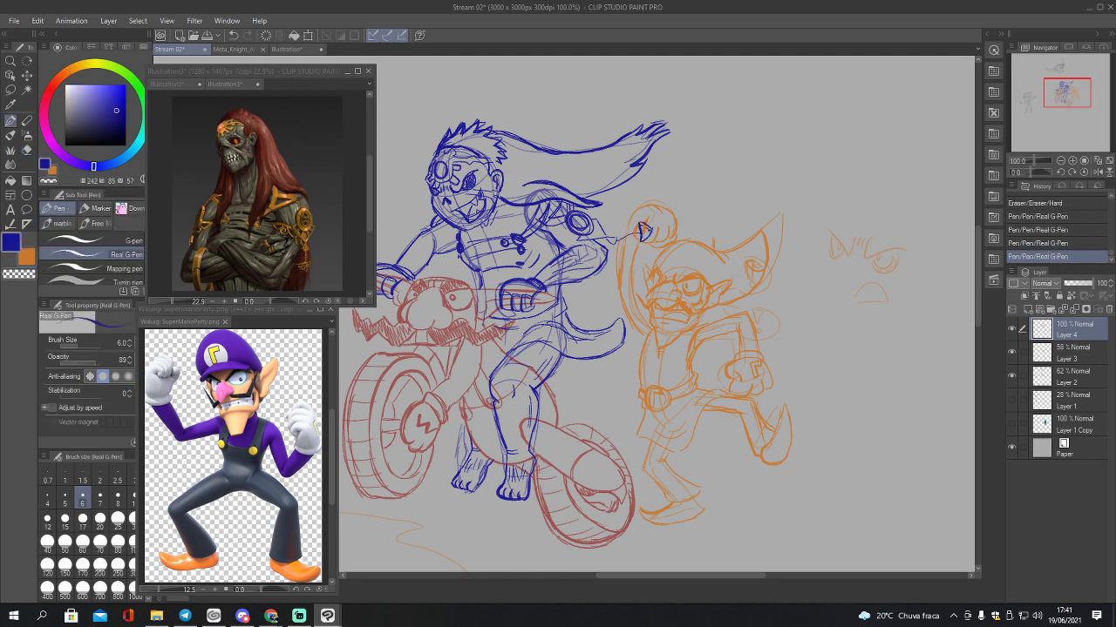
pyautogui.moveTo(643, 231)
pyautogui.mouseDown()
pyautogui.moveTo(605, 235)
pyautogui.moveTo(612, 242)
pyautogui.mouseUp()
# Step: In orange, reinforce the running figure's raised arm, shade the sole of the kicked-back shoe and touch up the front shoe
pyautogui.press('x')
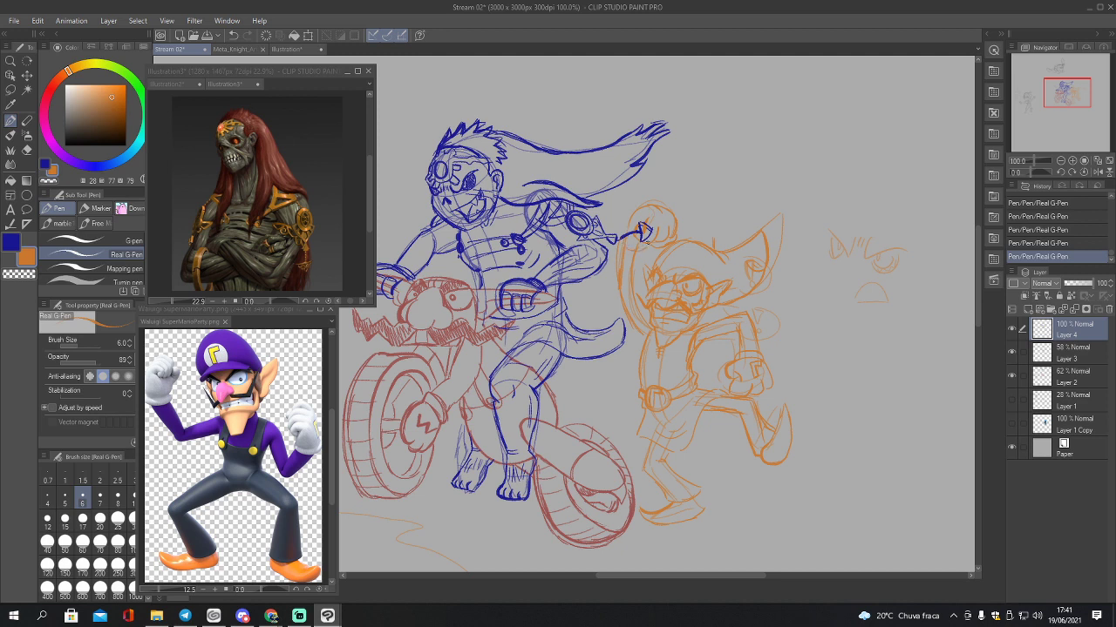
pyautogui.moveTo(639, 243); pyautogui.dragTo(637, 253)
pyautogui.moveTo(637, 251); pyautogui.dragTo(637, 300)
pyautogui.moveTo(784, 411)
pyautogui.mouseDown()
pyautogui.moveTo(776, 461)
pyautogui.moveTo(785, 412)
pyautogui.moveTo(772, 461)
pyautogui.mouseUp()
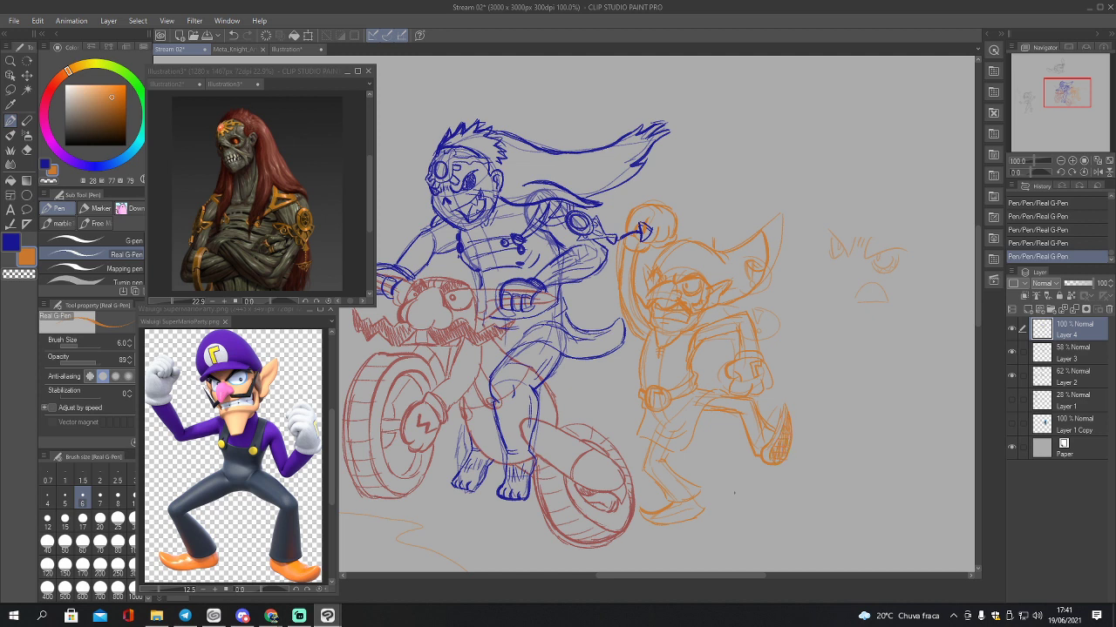
pyautogui.moveTo(693, 496); pyautogui.dragTo(707, 516)
# Step: Add blue strand lines throughout the rider's flowing hair and a small stroke on the torso
pyautogui.moveTo(1063, 105)
pyautogui.mouseDown()
pyautogui.moveTo(1055, 113)
pyautogui.moveTo(1063, 93)
pyautogui.mouseUp()
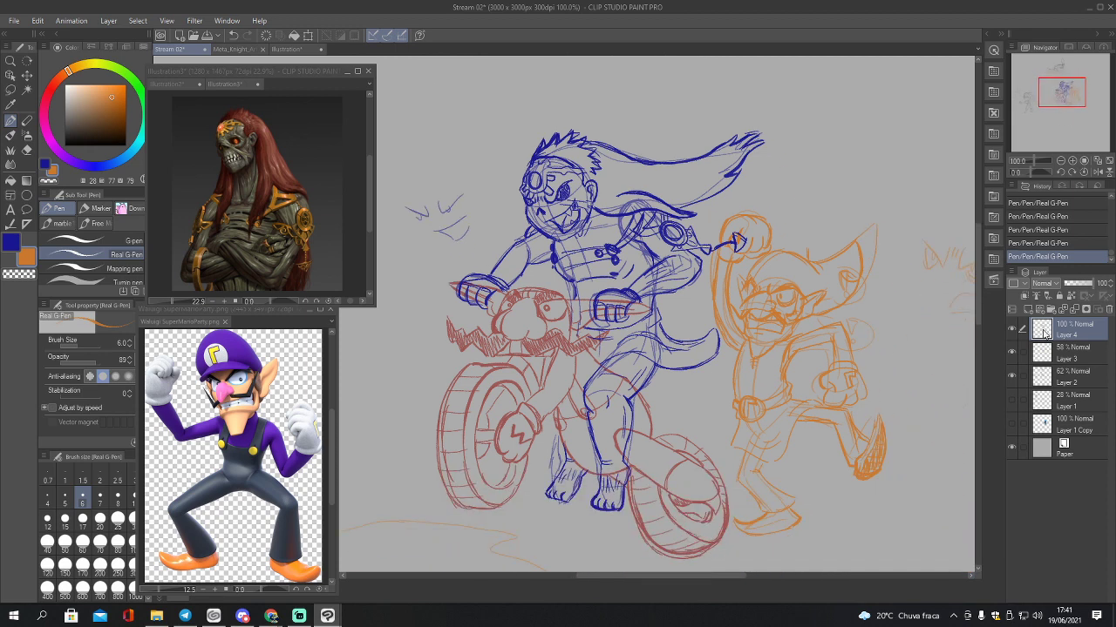
pyautogui.press('x')
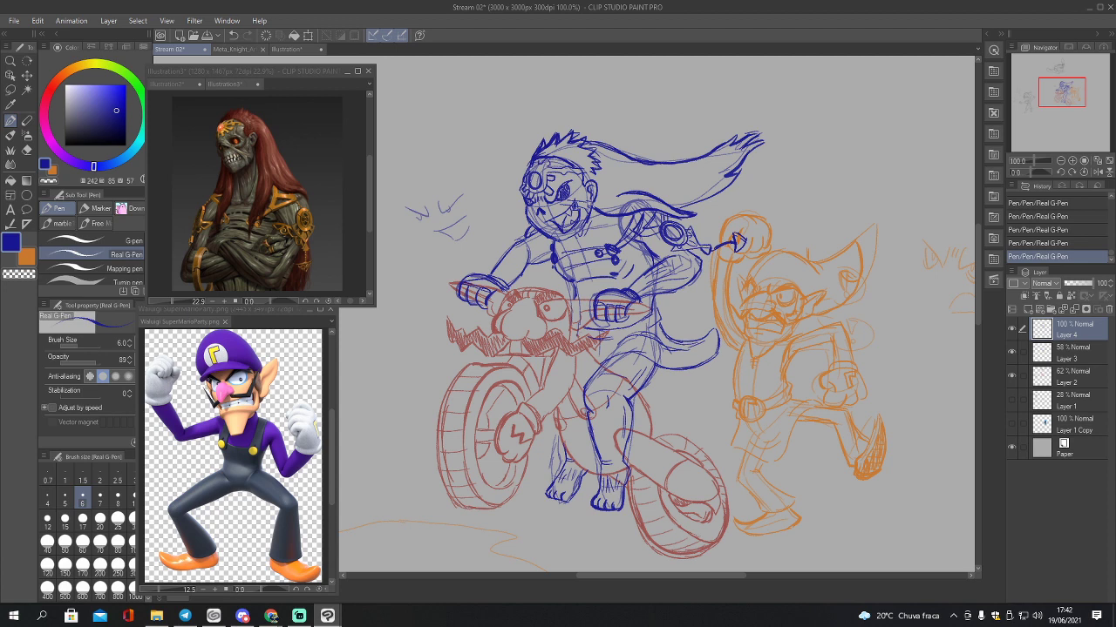
pyautogui.moveTo(657, 200)
pyautogui.mouseDown()
pyautogui.moveTo(711, 193)
pyautogui.moveTo(733, 145)
pyautogui.mouseUp()
pyautogui.moveTo(677, 168); pyautogui.dragTo(702, 159)
pyautogui.moveTo(653, 170)
pyautogui.mouseDown()
pyautogui.moveTo(697, 160)
pyautogui.moveTo(652, 169)
pyautogui.moveTo(657, 178)
pyautogui.mouseUp()
pyautogui.moveTo(621, 189); pyautogui.dragTo(650, 185)
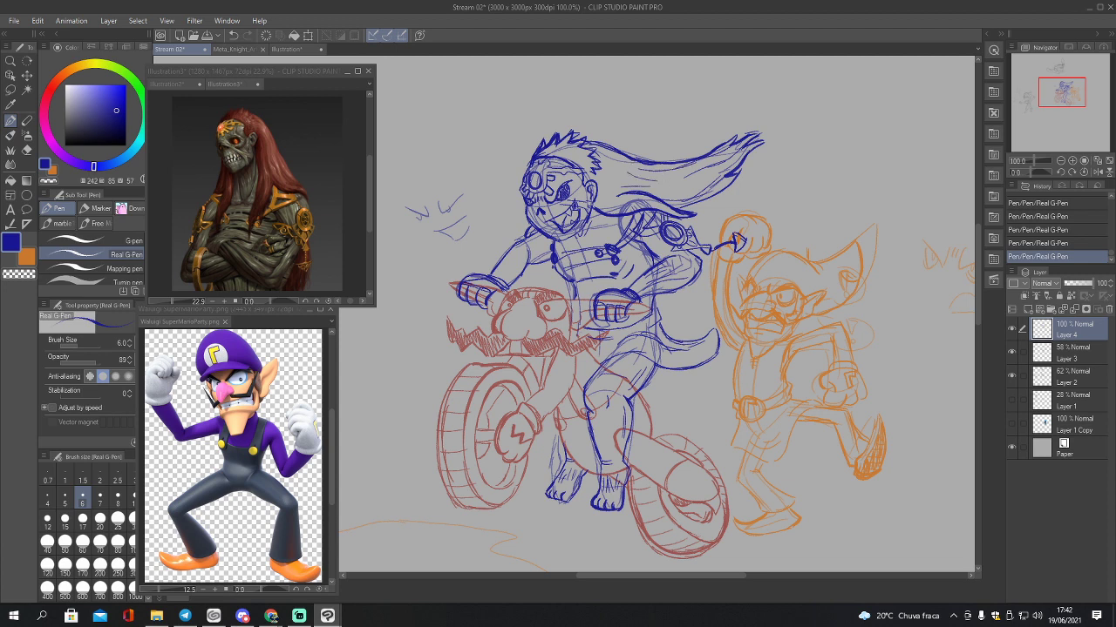
pyautogui.moveTo(591, 140); pyautogui.dragTo(664, 160)
pyautogui.moveTo(558, 282); pyautogui.dragTo(569, 273)
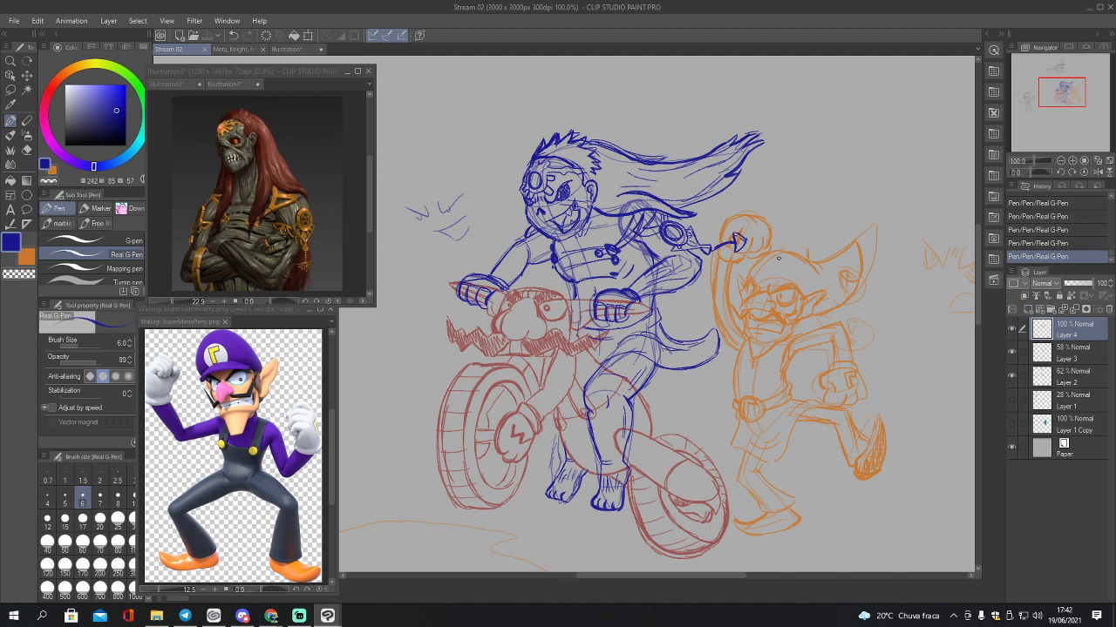
# Step: Trace the running figure's nose, angry eyes, brow and pointed cap in blue over the orange sketch
pyautogui.moveTo(739, 298)
pyautogui.mouseDown()
pyautogui.moveTo(754, 315)
pyautogui.moveTo(777, 308)
pyautogui.moveTo(768, 291)
pyautogui.moveTo(741, 314)
pyautogui.mouseUp()
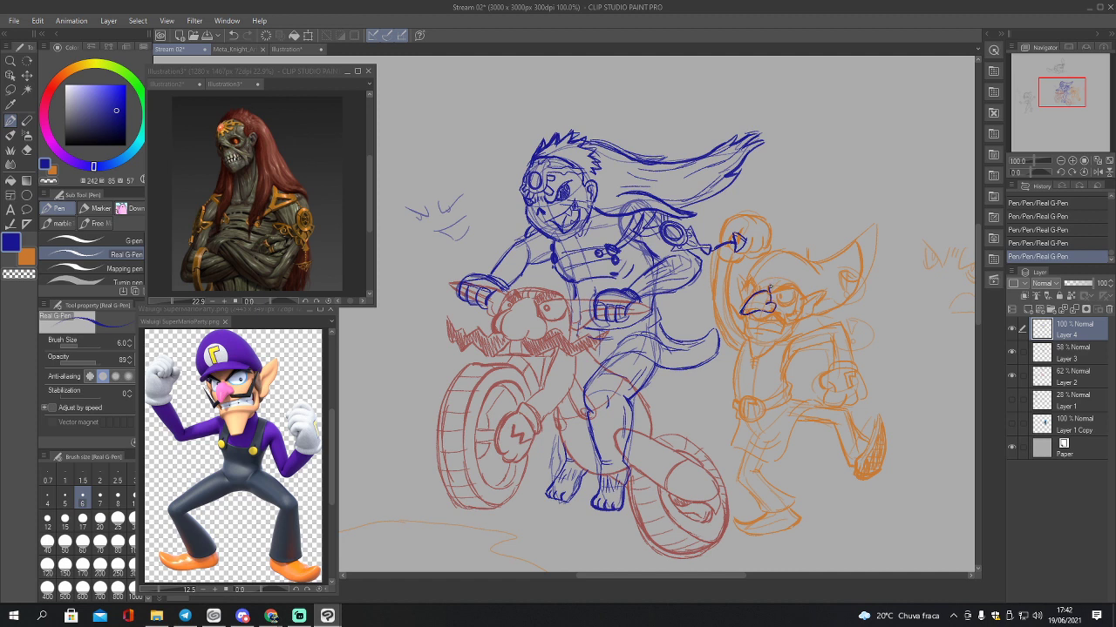
pyautogui.moveTo(767, 296)
pyautogui.mouseDown()
pyautogui.moveTo(797, 282)
pyautogui.moveTo(795, 302)
pyautogui.mouseUp()
pyautogui.moveTo(793, 290)
pyautogui.mouseDown()
pyautogui.moveTo(800, 301)
pyautogui.moveTo(781, 301)
pyautogui.moveTo(796, 290)
pyautogui.mouseUp()
pyautogui.hotkey('ctrl', 'z')
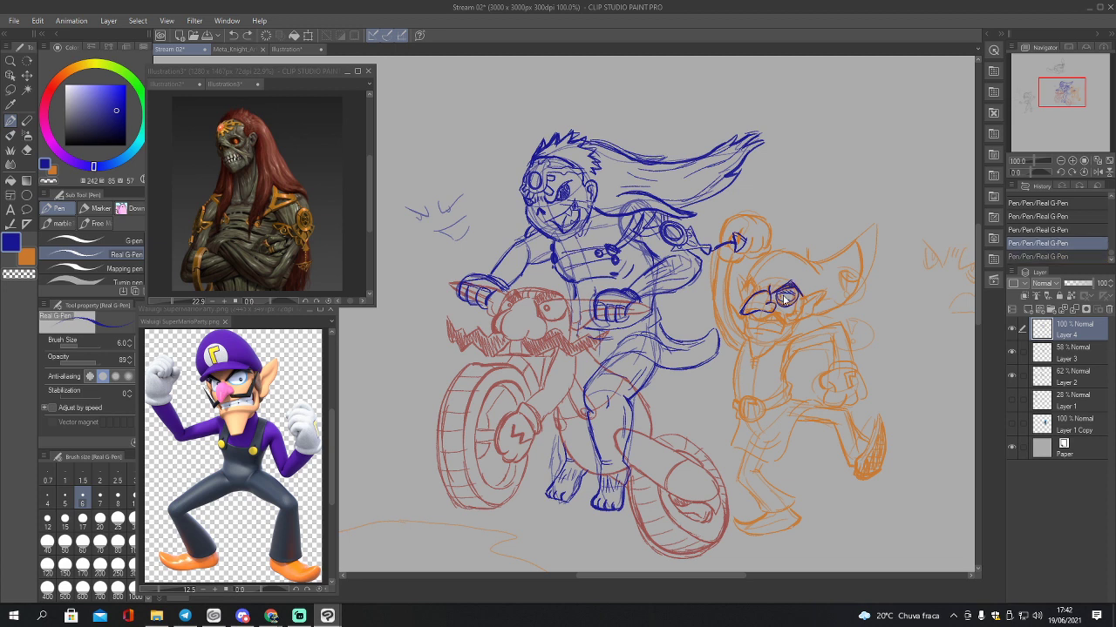
pyautogui.hotkey('ctrl', 'y')
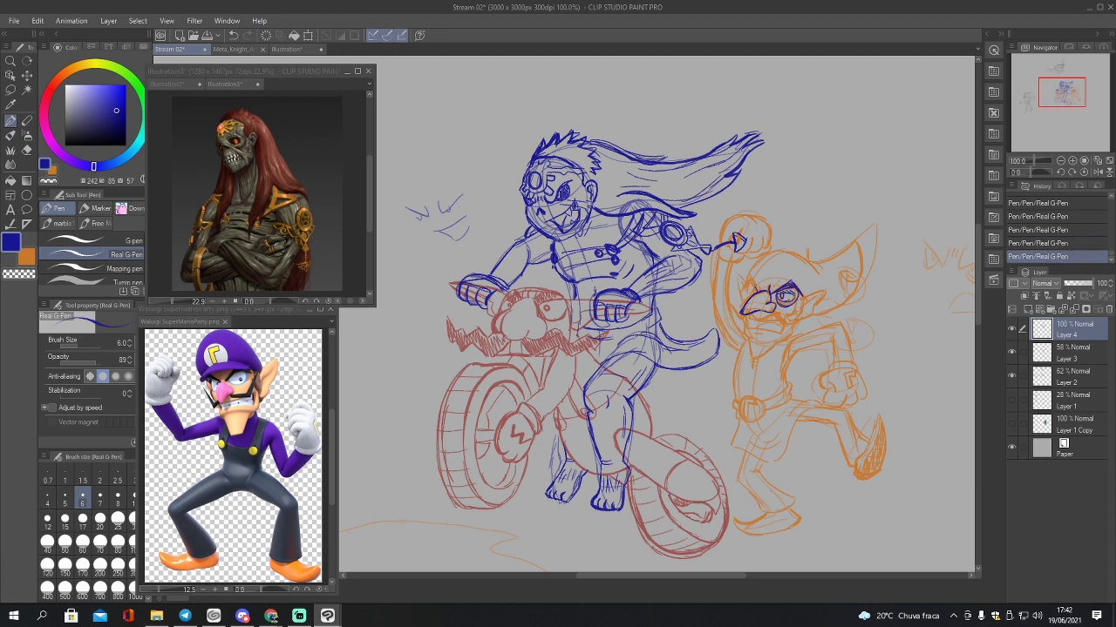
pyautogui.moveTo(743, 292); pyautogui.dragTo(753, 287)
pyautogui.moveTo(751, 294)
pyautogui.mouseDown()
pyautogui.moveTo(784, 253)
pyautogui.moveTo(818, 263)
pyautogui.mouseUp()
pyautogui.moveTo(761, 284)
pyautogui.mouseDown()
pyautogui.moveTo(780, 280)
pyautogui.moveTo(792, 320)
pyautogui.moveTo(828, 294)
pyautogui.moveTo(804, 319)
pyautogui.moveTo(814, 298)
pyautogui.moveTo(861, 286)
pyautogui.moveTo(858, 242)
pyautogui.moveTo(857, 265)
pyautogui.mouseUp()
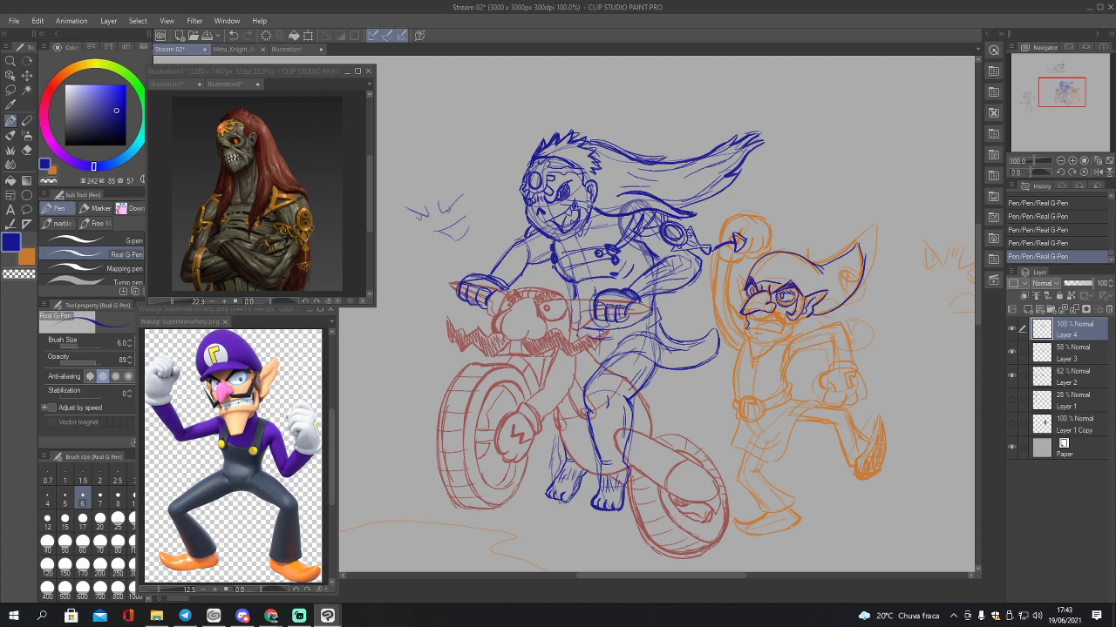
# Step: Draw the running figure's snarling mouth, moustache, pointed chin and jawline in blue
pyautogui.moveTo(763, 330)
pyautogui.mouseDown()
pyautogui.moveTo(785, 339)
pyautogui.moveTo(748, 320)
pyautogui.moveTo(779, 314)
pyautogui.mouseUp()
pyautogui.moveTo(758, 337)
pyautogui.mouseDown()
pyautogui.moveTo(772, 339)
pyautogui.moveTo(742, 324)
pyautogui.moveTo(747, 336)
pyautogui.mouseUp()
pyautogui.moveTo(751, 358); pyautogui.dragTo(772, 341)
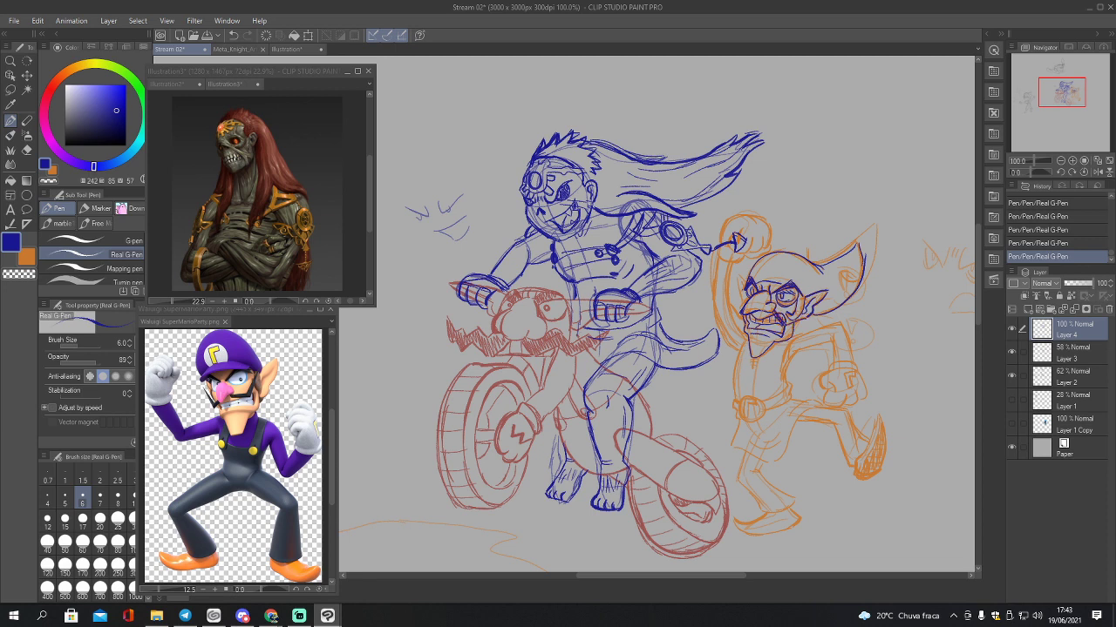
pyautogui.moveTo(786, 323); pyautogui.dragTo(803, 317)
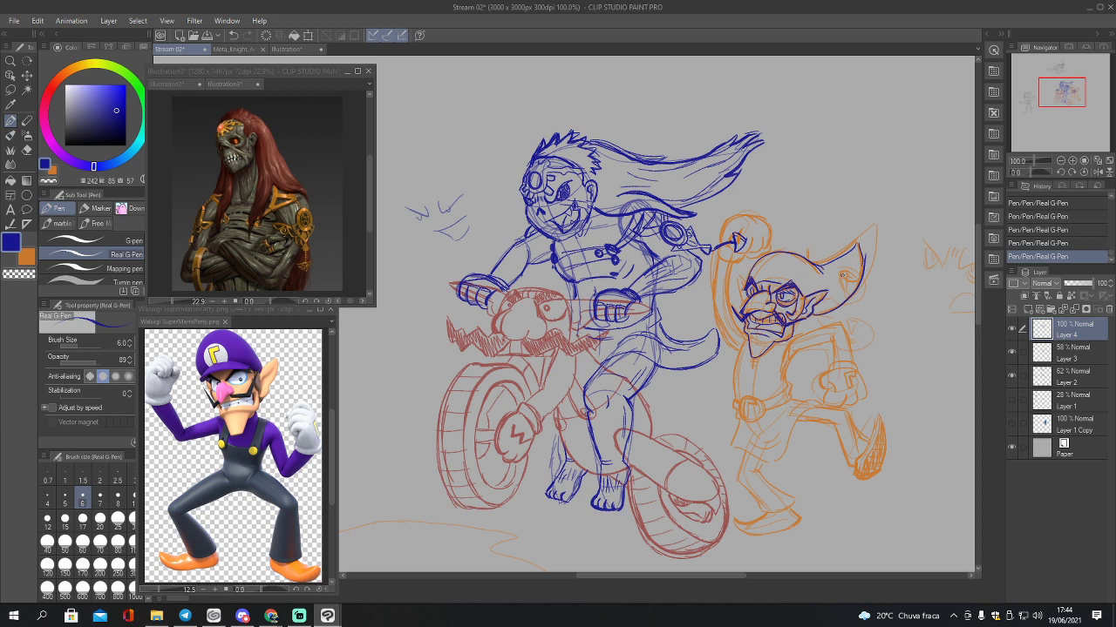
# Step: Add stitched patches to the cap, outline the running figure's torso and bent sleeve in blue, and save the drawing
pyautogui.moveTo(842, 276); pyautogui.dragTo(859, 277)
pyautogui.moveTo(747, 341); pyautogui.dragTo(733, 399)
pyautogui.moveTo(788, 377); pyautogui.dragTo(772, 392)
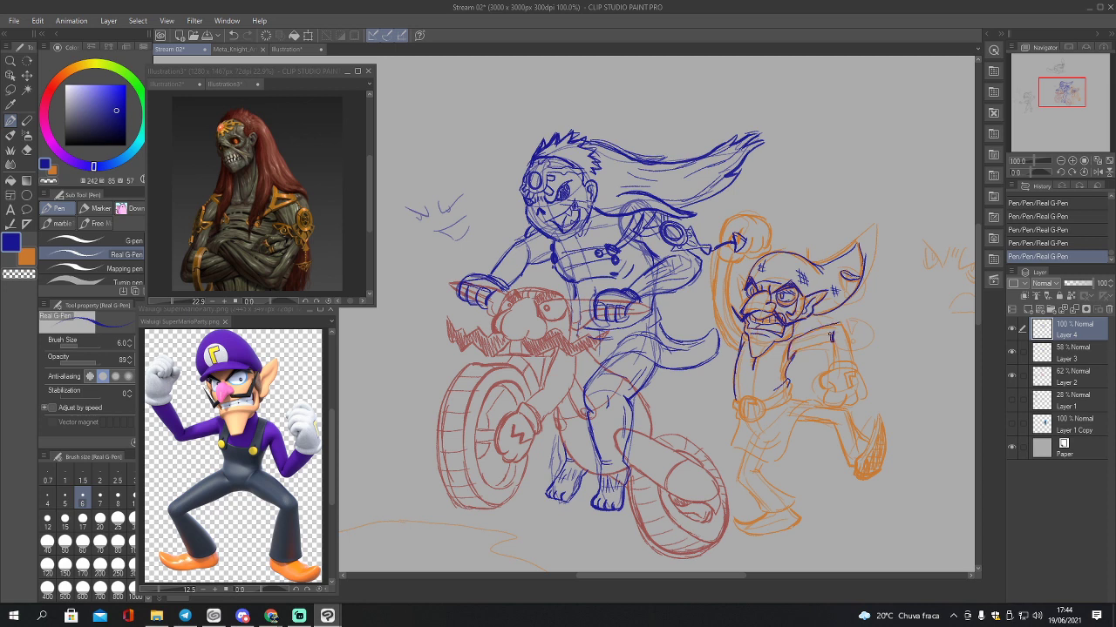
pyautogui.moveTo(801, 347)
pyautogui.mouseDown()
pyautogui.moveTo(834, 339)
pyautogui.moveTo(852, 360)
pyautogui.mouseUp()
pyautogui.hotkey('ctrl', 's')
# Step: Create a new illustration canvas 1200 px wide and 1200 px high
pyautogui.click(14, 20)
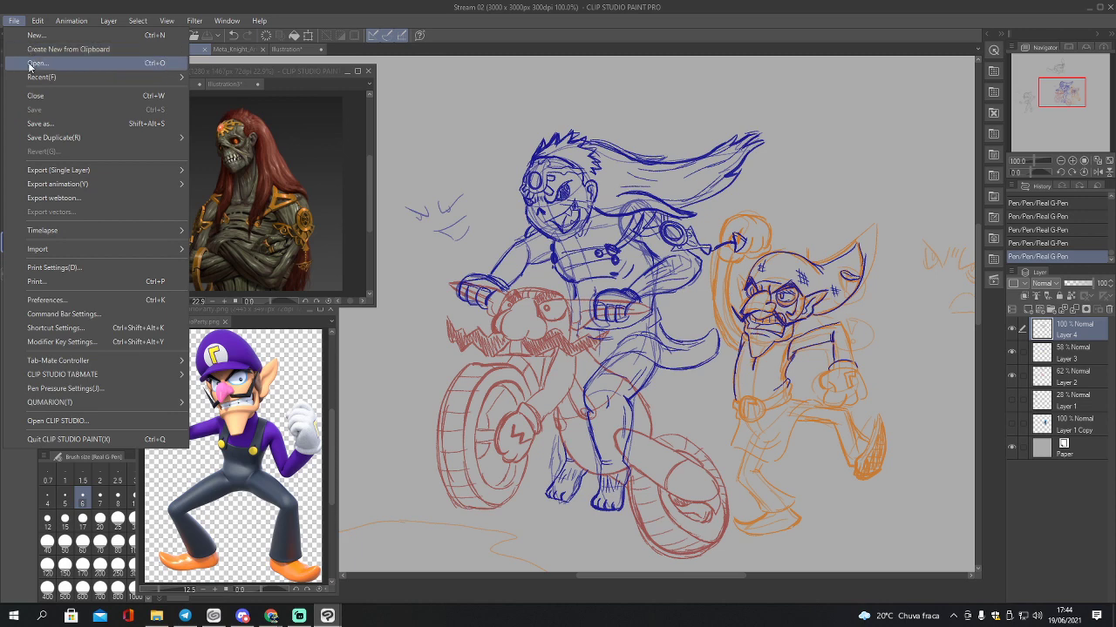
pyautogui.click(35, 35)
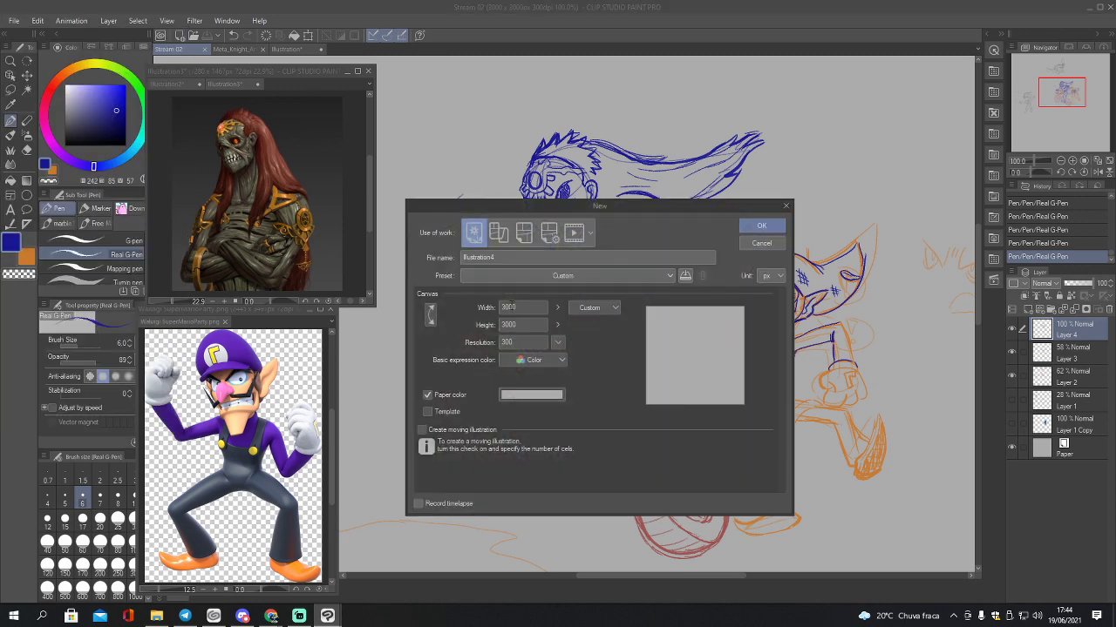
pyautogui.click(505, 307)
pyautogui.doubleClick(507, 307)
pyautogui.write('1500')
pyautogui.press('Tab')
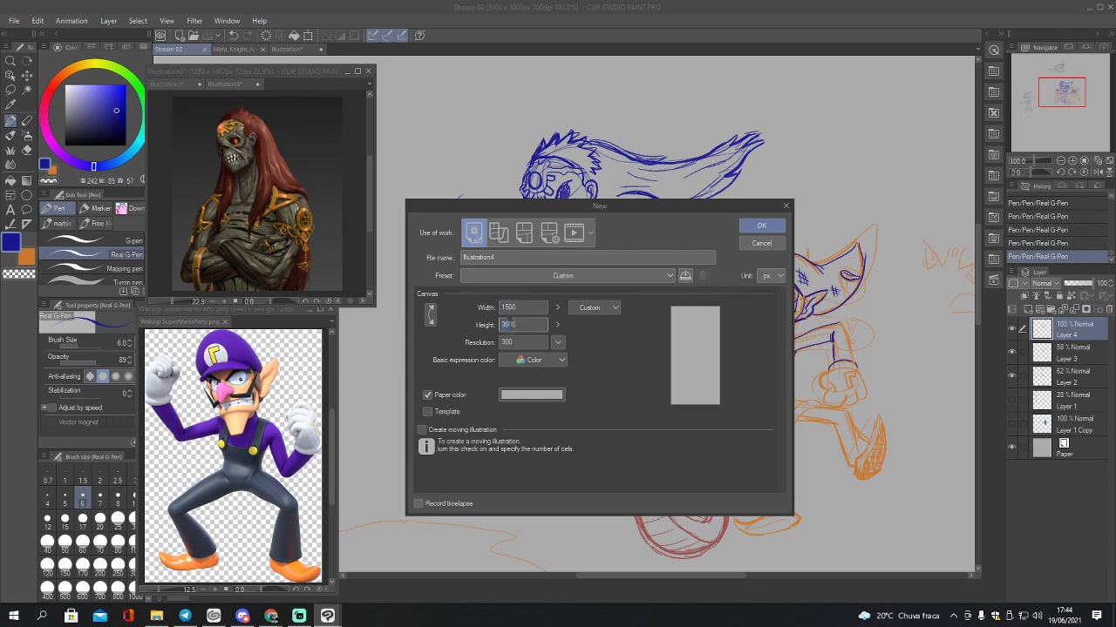
pyautogui.write('1200')
pyautogui.doubleClick(506, 307)
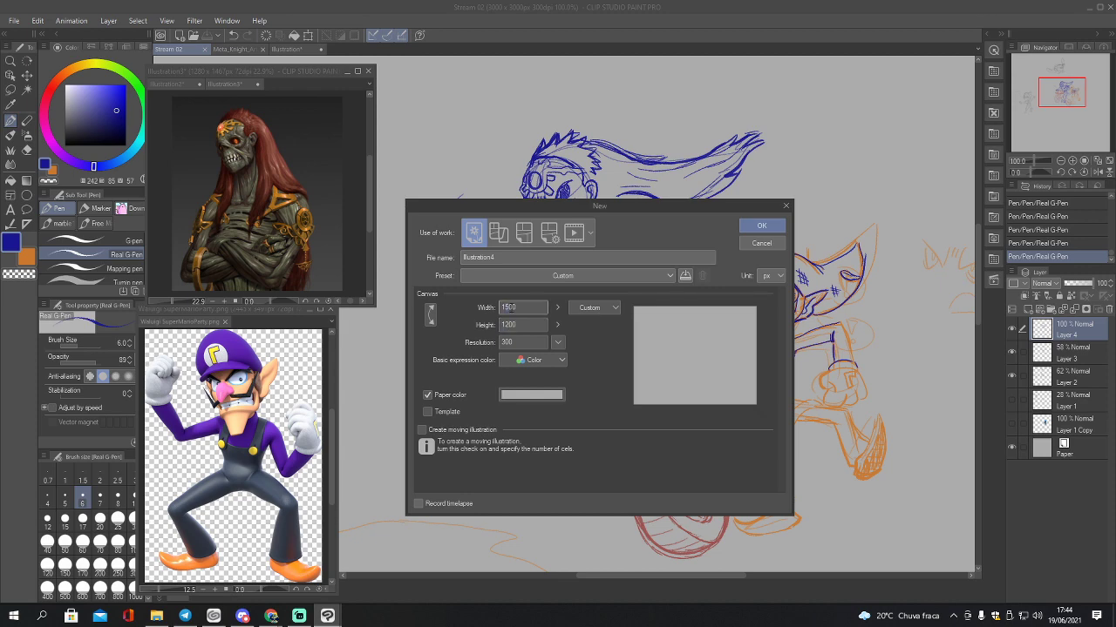
pyautogui.write('1200')
pyautogui.click(761, 226)
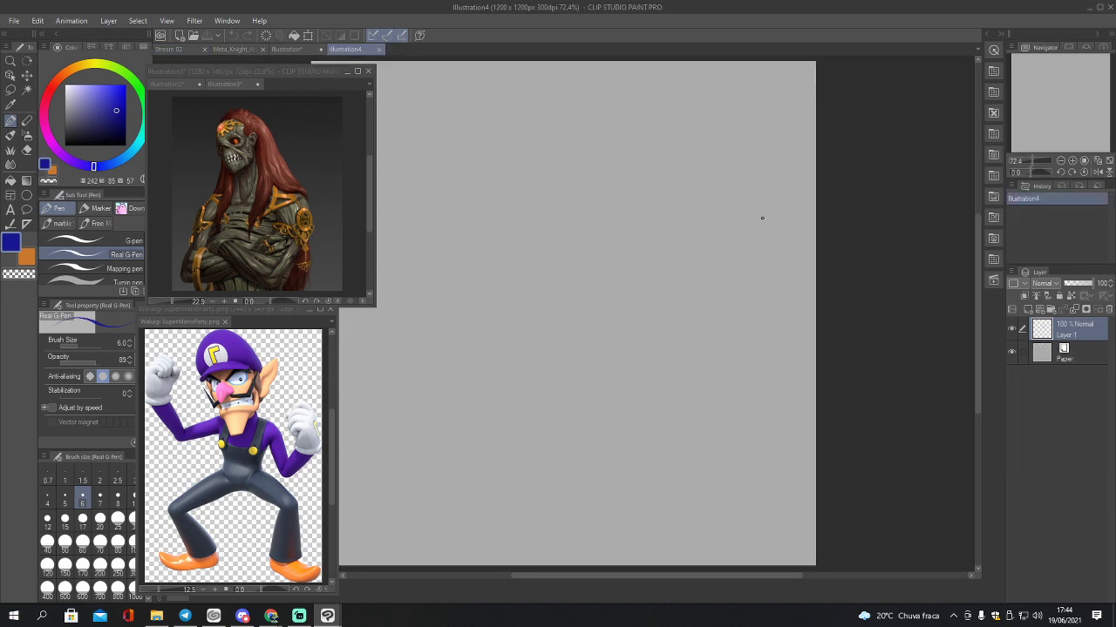
# Step: In the Stream 02 drawing, select Layers 1 to 4, show Layer 1, then lasso and copy the whole bike scene
pyautogui.click(273, 49)
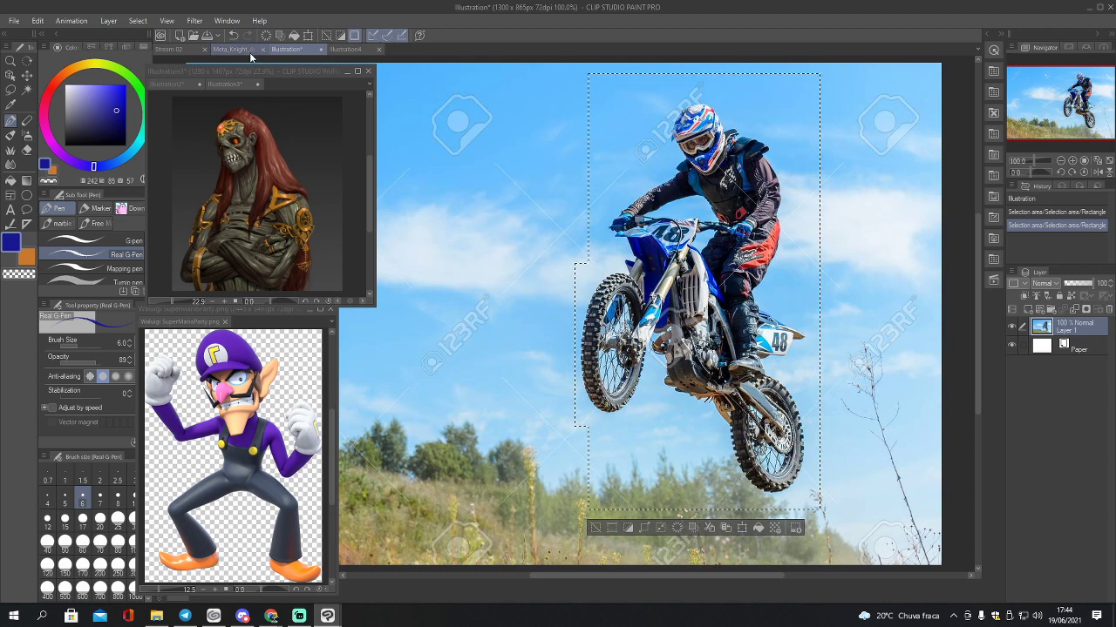
pyautogui.click(190, 52)
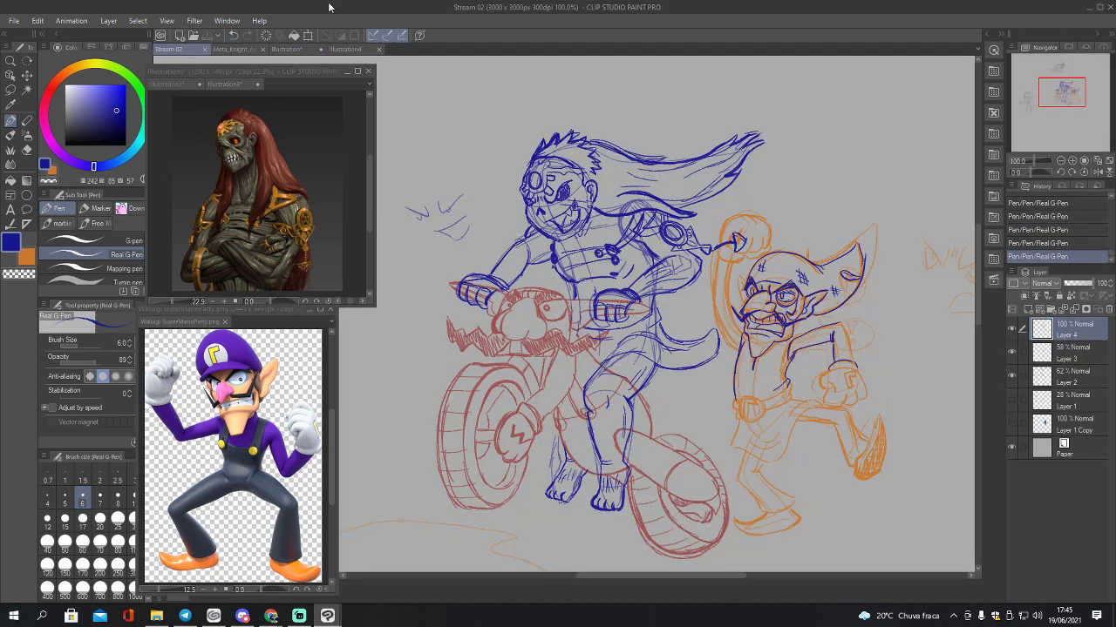
pyautogui.click(1060, 161)
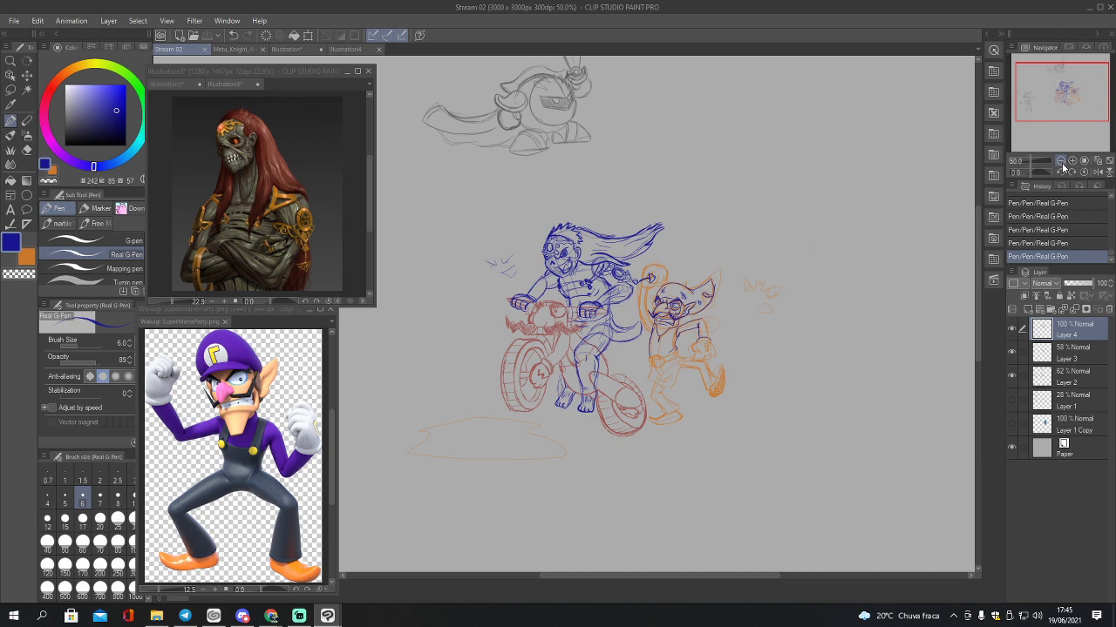
pyautogui.keyDown('shift'); pyautogui.click(1059, 387); pyautogui.keyUp('shift')
pyautogui.keyDown('shift'); pyautogui.click(1060, 407); pyautogui.keyUp('shift')
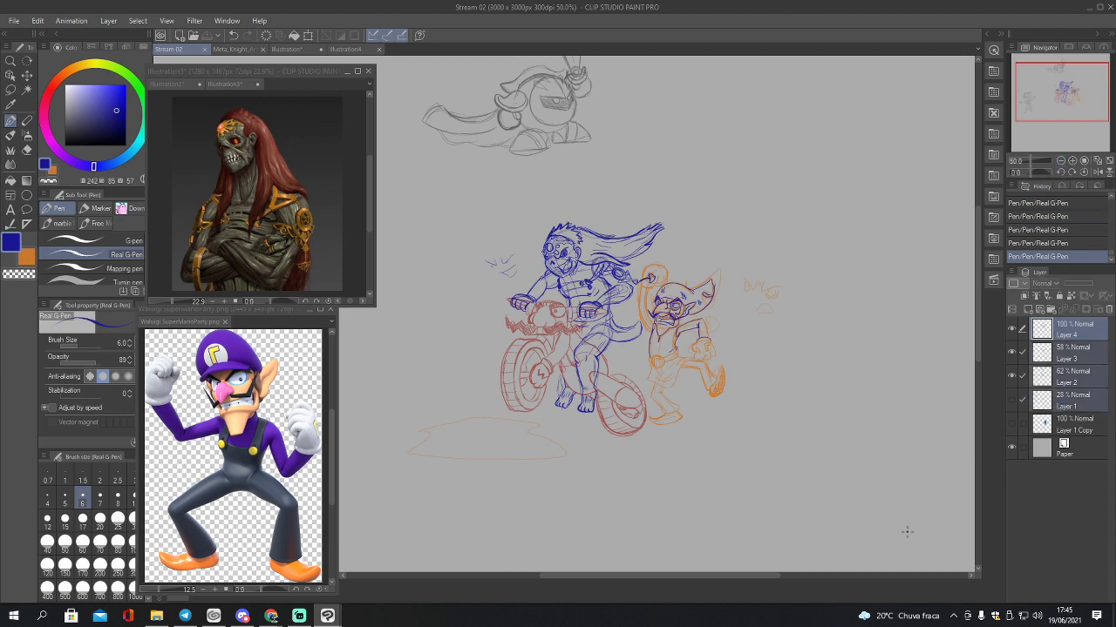
pyautogui.click(1011, 399)
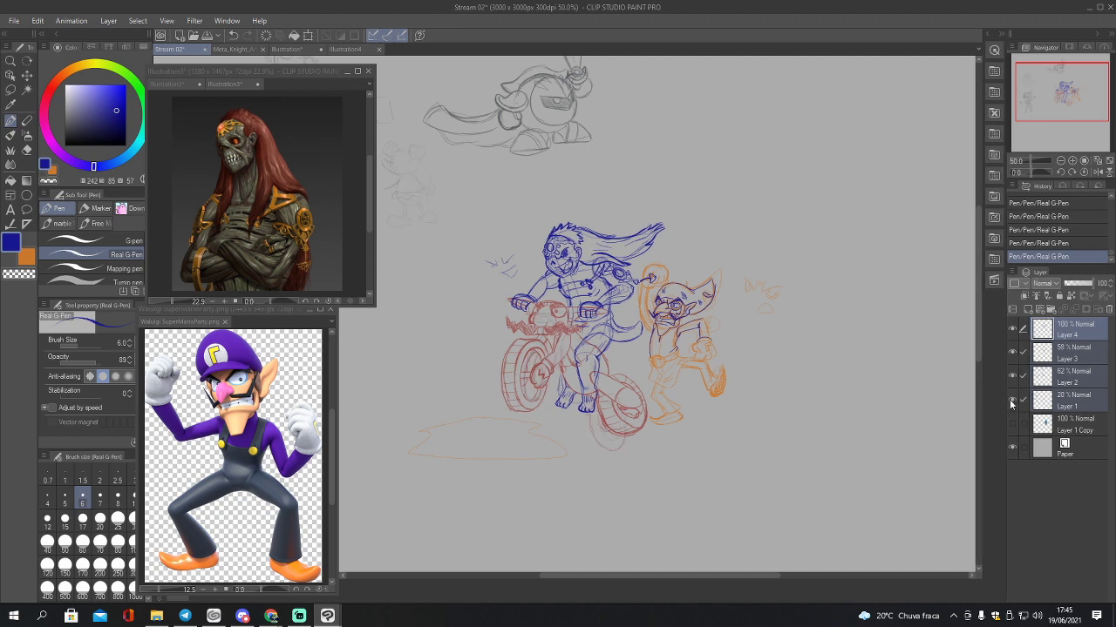
pyautogui.press('m')
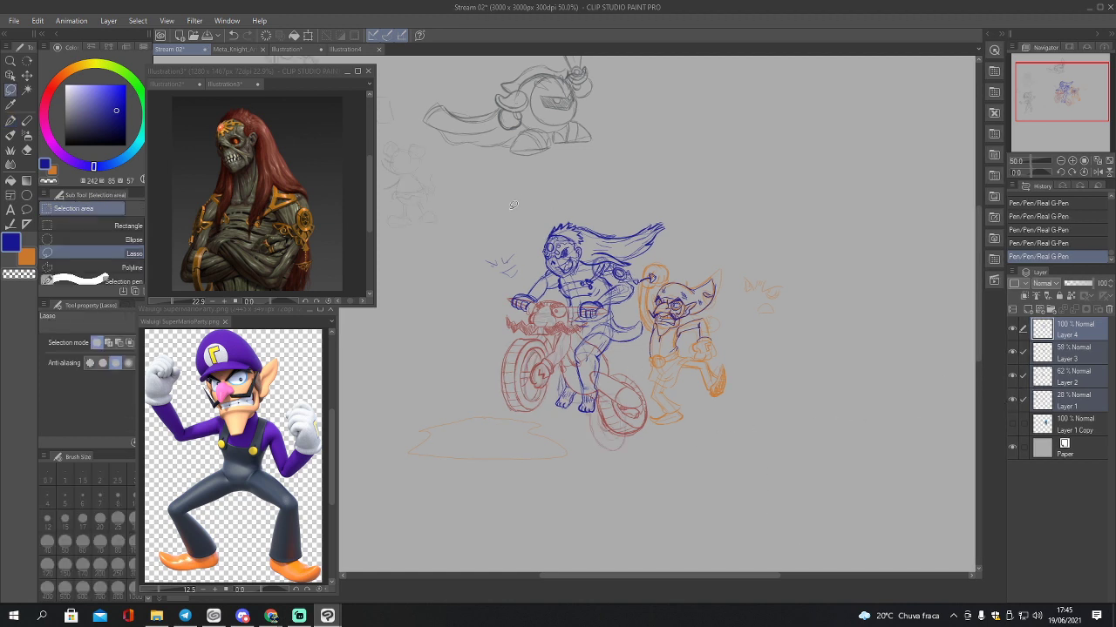
pyautogui.moveTo(496, 218)
pyautogui.mouseDown()
pyautogui.moveTo(386, 433)
pyautogui.moveTo(469, 505)
pyautogui.moveTo(679, 503)
pyautogui.moveTo(840, 395)
pyautogui.moveTo(796, 228)
pyautogui.moveTo(644, 188)
pyautogui.moveTo(680, 191)
pyautogui.mouseUp()
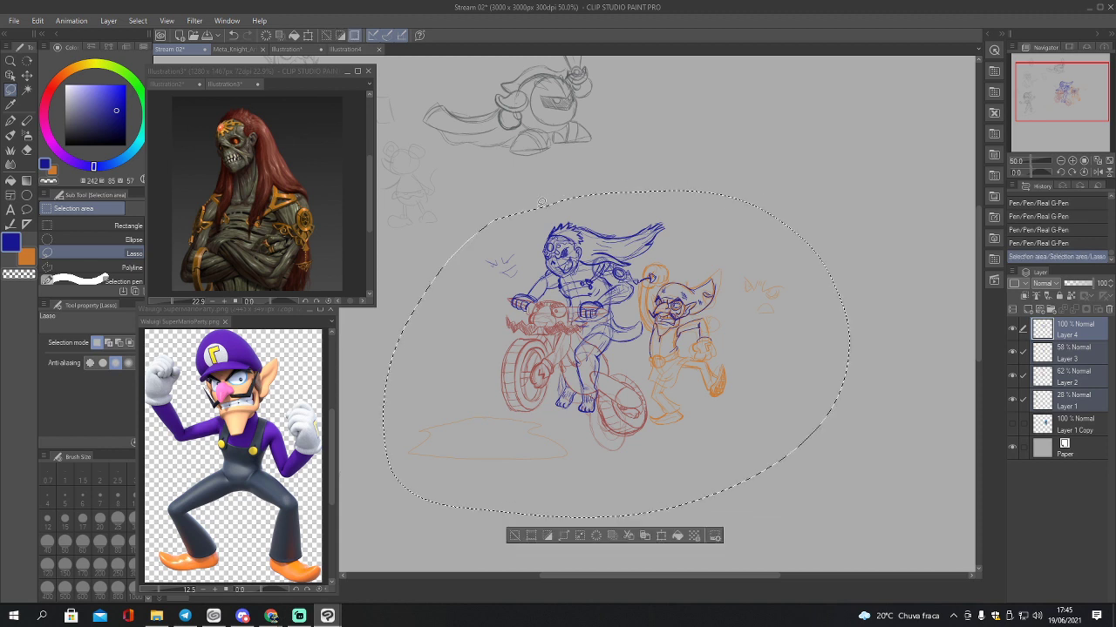
# Step: Paste the copied layers into Illustration4, select all four and move the bike scene onto the canvas
pyautogui.click(355, 53)
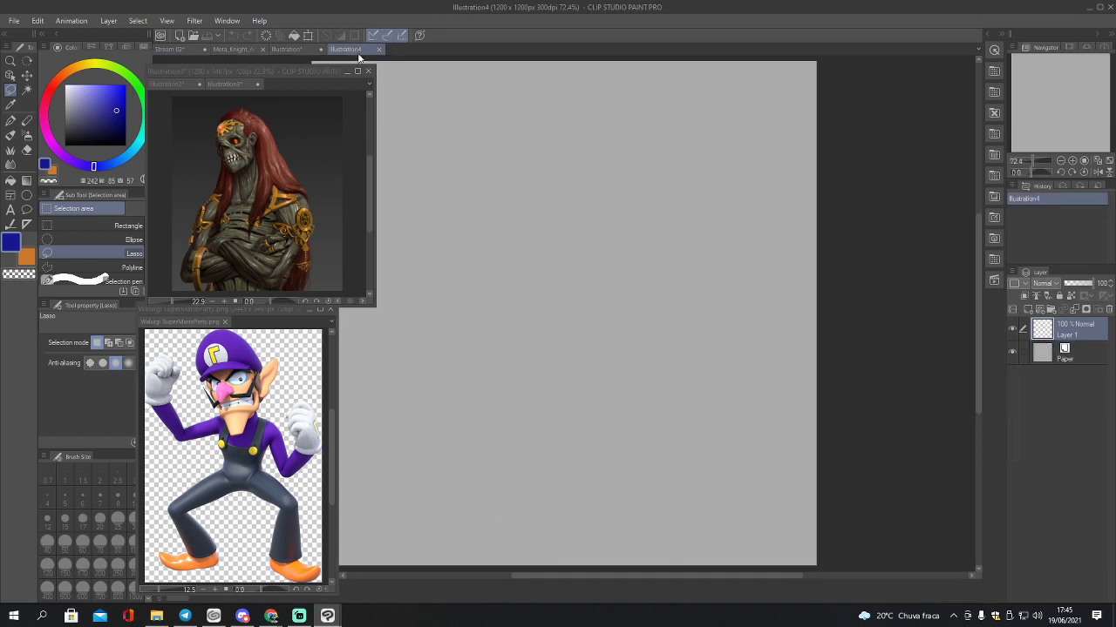
pyautogui.hotkey('ctrl', 'v')
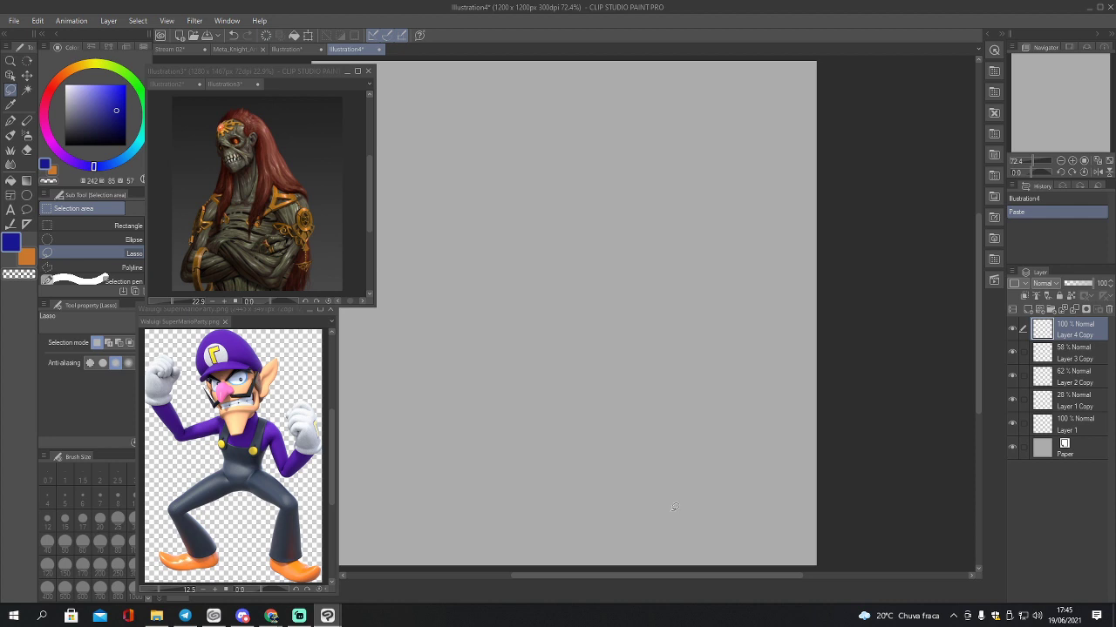
pyautogui.press('k')
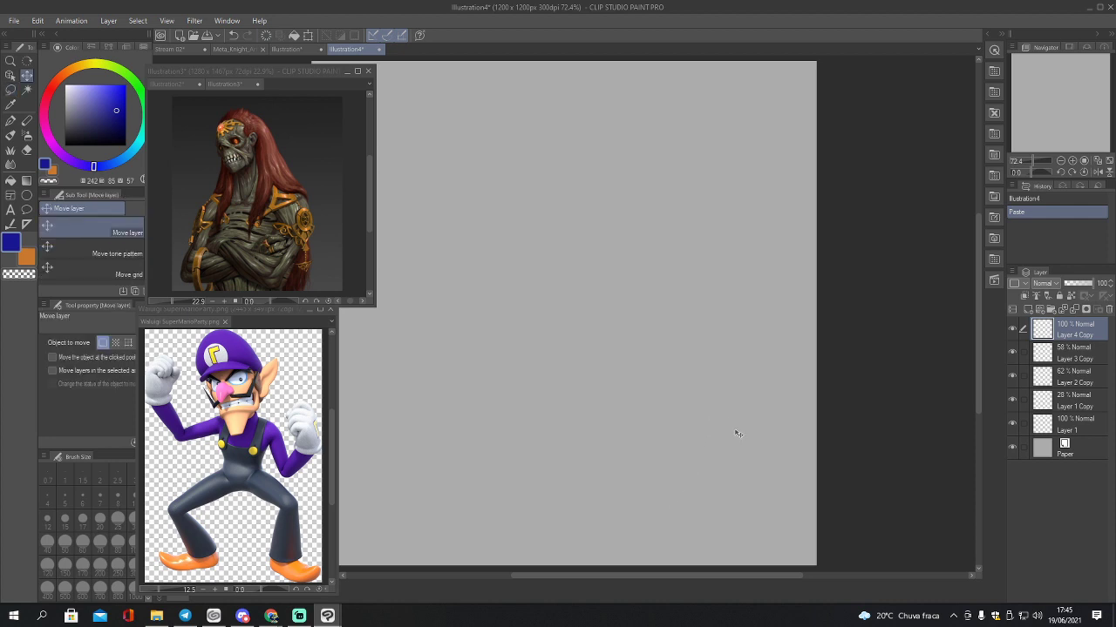
pyautogui.keyDown('shift'); pyautogui.click(1067, 407); pyautogui.keyUp('shift')
pyautogui.moveTo(801, 443)
pyautogui.mouseDown()
pyautogui.moveTo(702, 322)
pyautogui.moveTo(457, 219)
pyautogui.moveTo(488, 236)
pyautogui.moveTo(477, 234)
pyautogui.mouseUp()
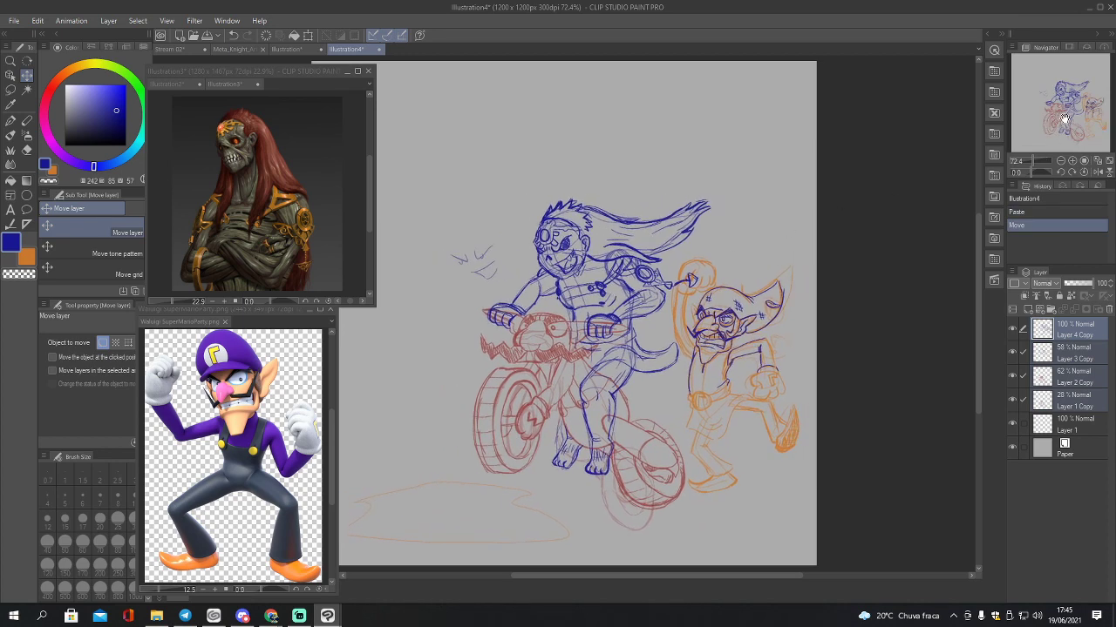
pyautogui.moveTo(1064, 119); pyautogui.dragTo(1049, 120)
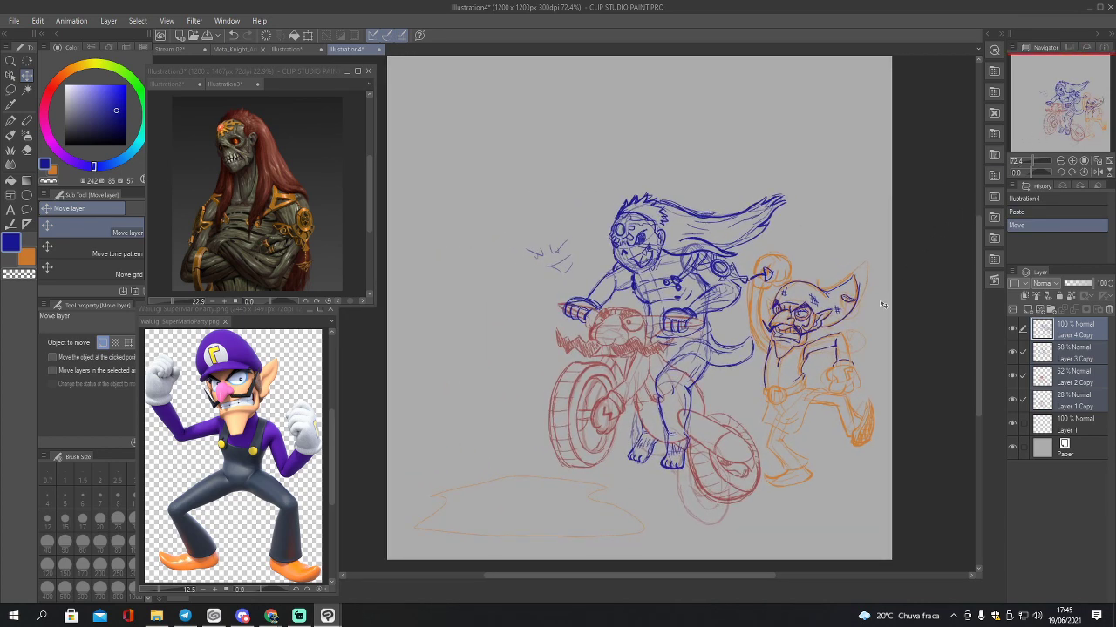
# Step: Scale the four pasted layers up to 124% and reposition the scene so both figures fit on the canvas
pyautogui.hotkey('ctrl', 't')
pyautogui.moveTo(413, 188); pyautogui.dragTo(289, 113)
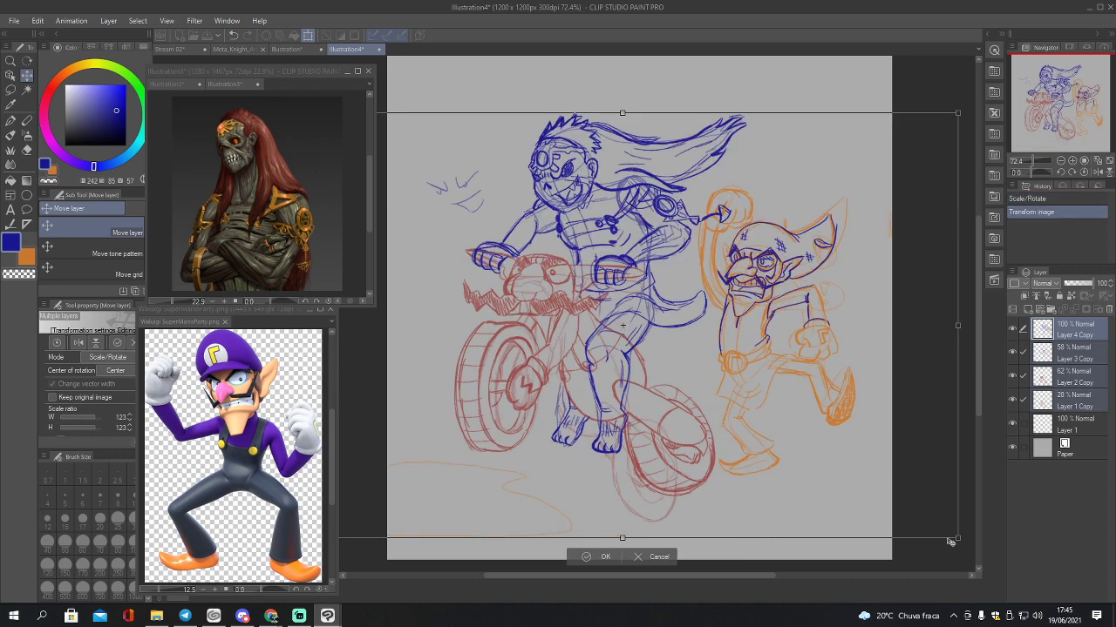
pyautogui.moveTo(958, 539); pyautogui.dragTo(960, 548)
pyautogui.moveTo(828, 483); pyautogui.dragTo(830, 489)
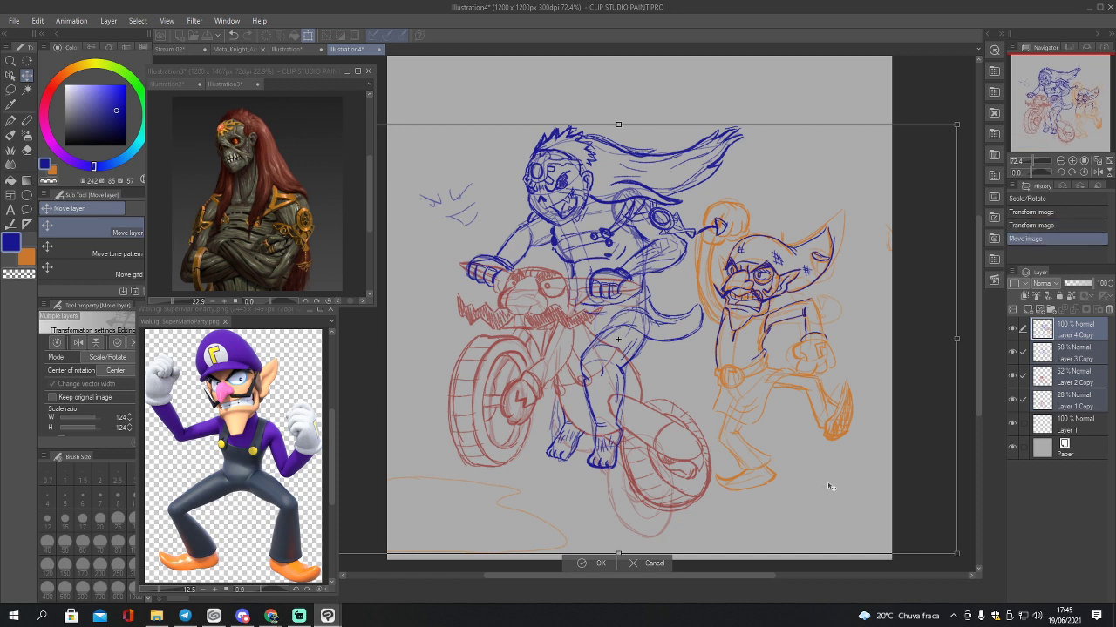
pyautogui.click(597, 564)
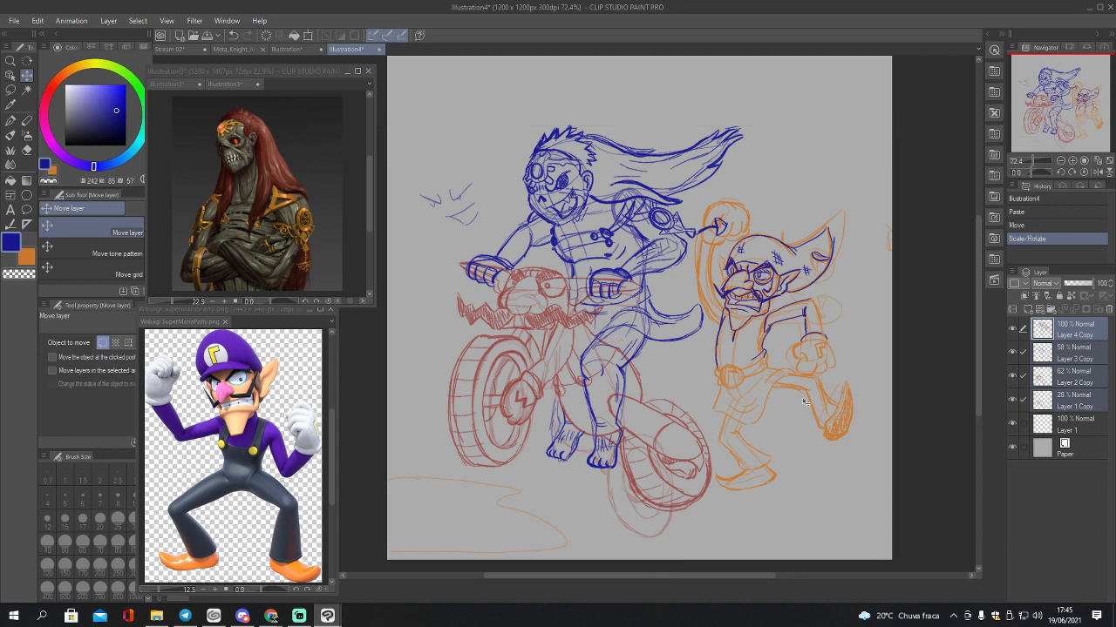
# Step: Lasso the Waluigi-like figure across the selected layers, shift it away from the rider, and scale it down to 80%
pyautogui.press('m')
pyautogui.moveTo(713, 331)
pyautogui.mouseDown()
pyautogui.moveTo(705, 386)
pyautogui.moveTo(718, 481)
pyautogui.moveTo(753, 497)
pyautogui.moveTo(801, 451)
pyautogui.moveTo(844, 447)
pyautogui.moveTo(868, 400)
pyautogui.moveTo(857, 352)
pyautogui.moveTo(873, 253)
pyautogui.moveTo(856, 198)
pyautogui.moveTo(777, 180)
pyautogui.moveTo(711, 199)
pyautogui.moveTo(702, 223)
pyautogui.moveTo(720, 212)
pyautogui.moveTo(732, 223)
pyautogui.moveTo(701, 234)
pyautogui.moveTo(696, 261)
pyautogui.moveTo(714, 334)
pyautogui.mouseUp()
pyautogui.press('k')
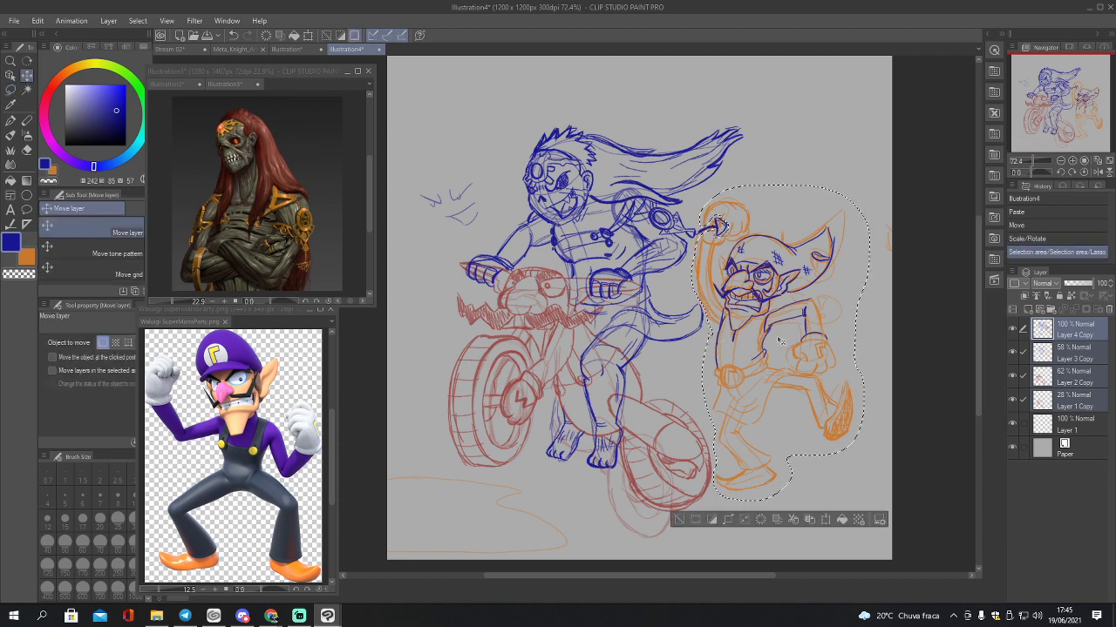
pyautogui.moveTo(780, 348); pyautogui.dragTo(807, 352)
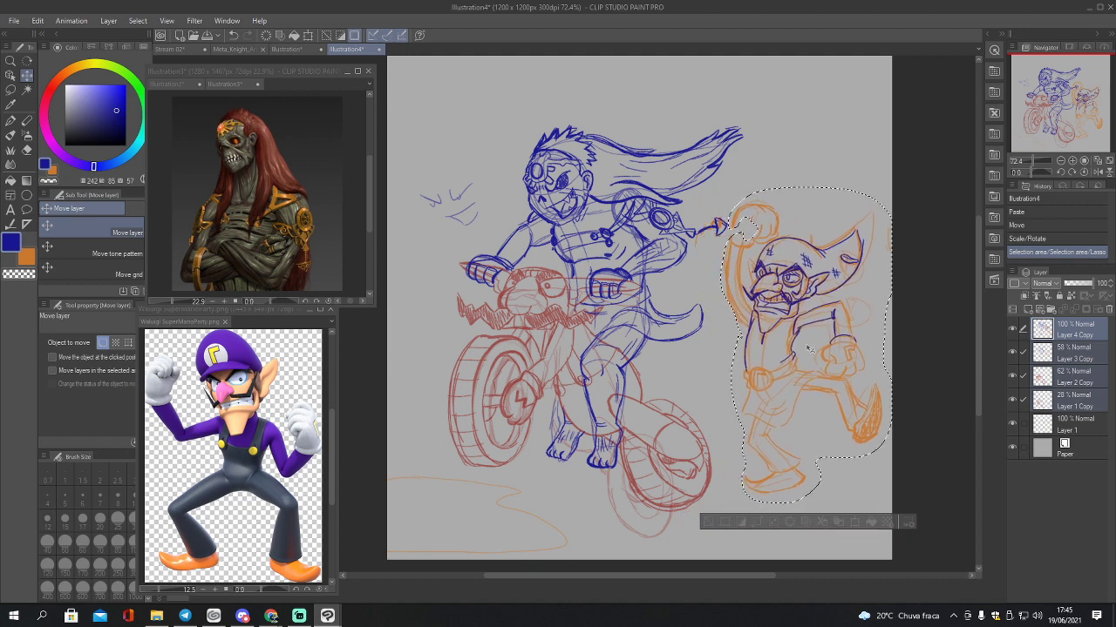
pyautogui.hotkey('ctrl', 't')
pyautogui.moveTo(719, 188); pyautogui.dragTo(749, 241)
pyautogui.moveTo(812, 327); pyautogui.dragTo(806, 244)
pyautogui.moveTo(743, 159); pyautogui.dragTo(749, 169)
pyautogui.moveTo(856, 336); pyautogui.dragTo(853, 366)
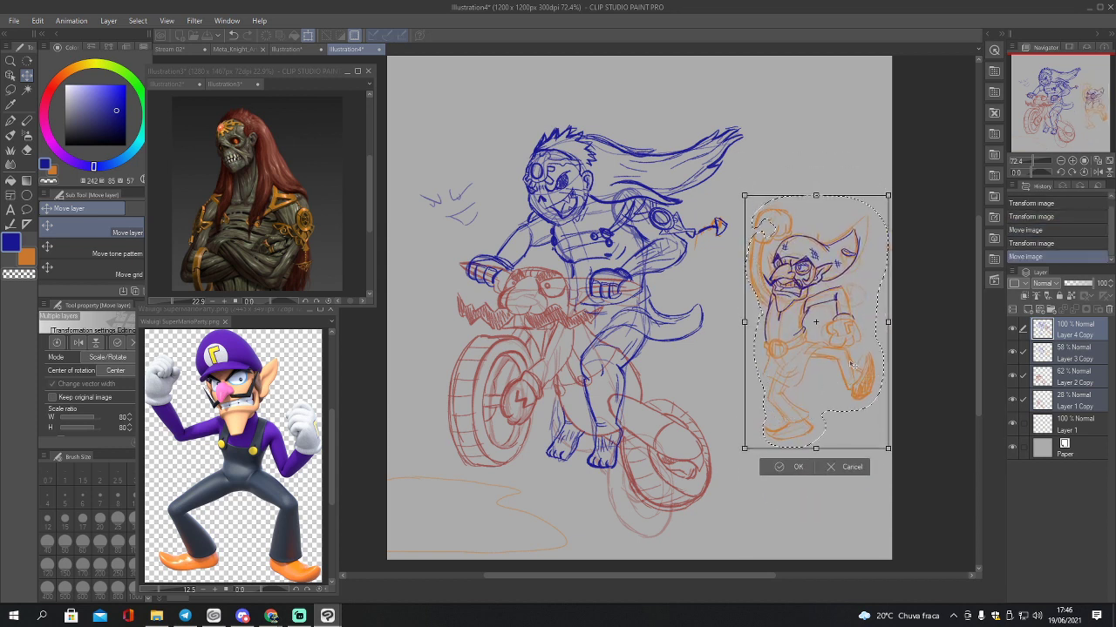
pyautogui.click(789, 467)
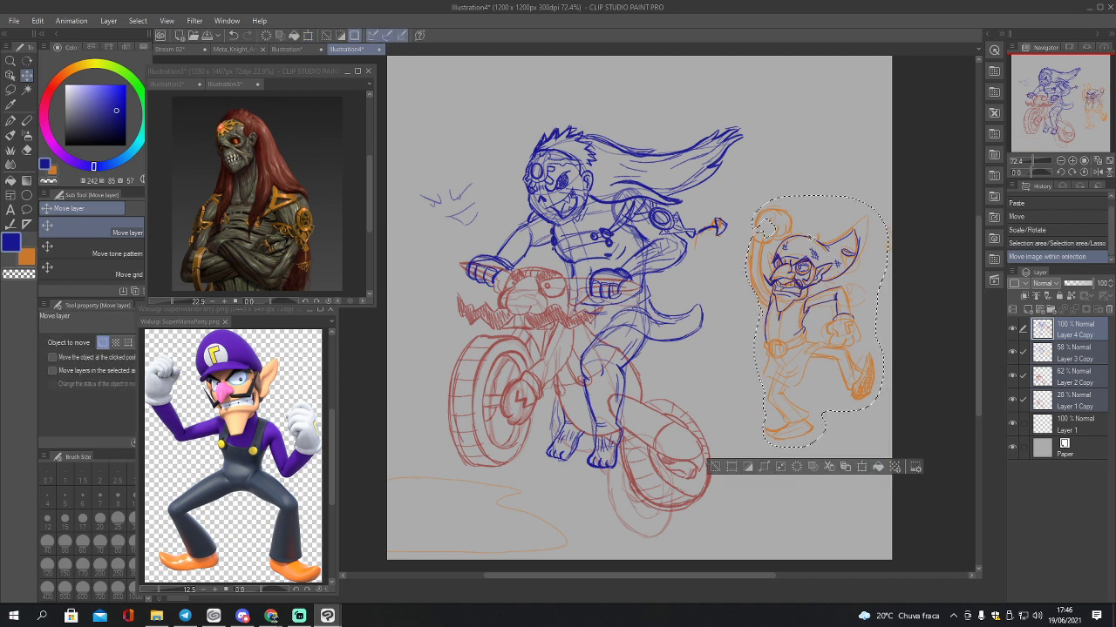
# Step: Enlarge the selected Waluigi-like figure to 109%, apply the transformation, and deselect
pyautogui.hotkey('ctrl', 't')
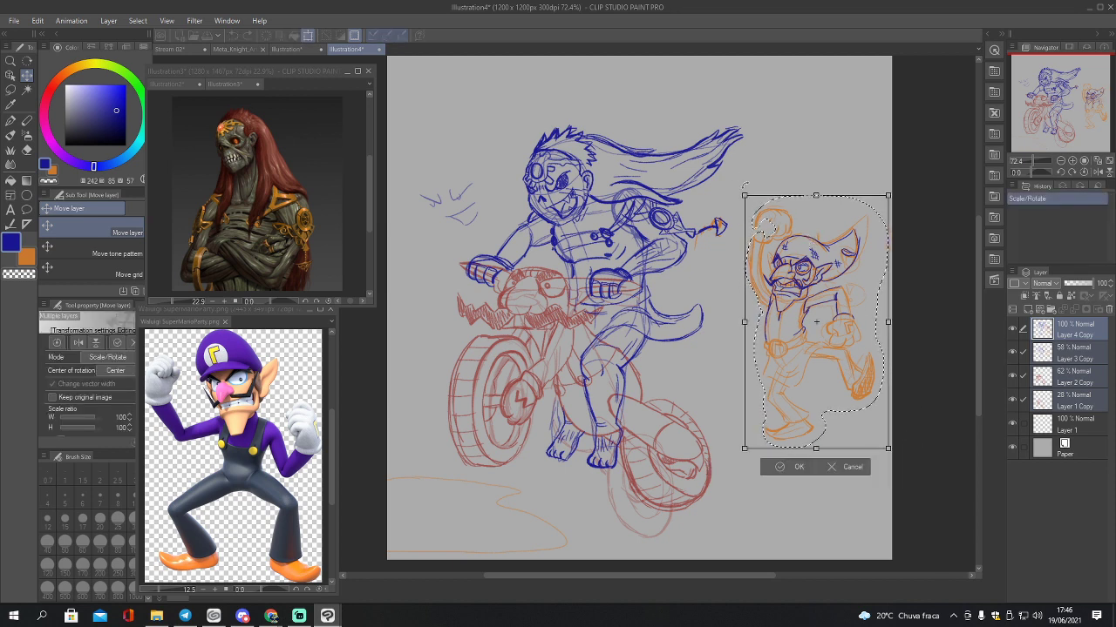
pyautogui.moveTo(743, 195); pyautogui.dragTo(735, 178)
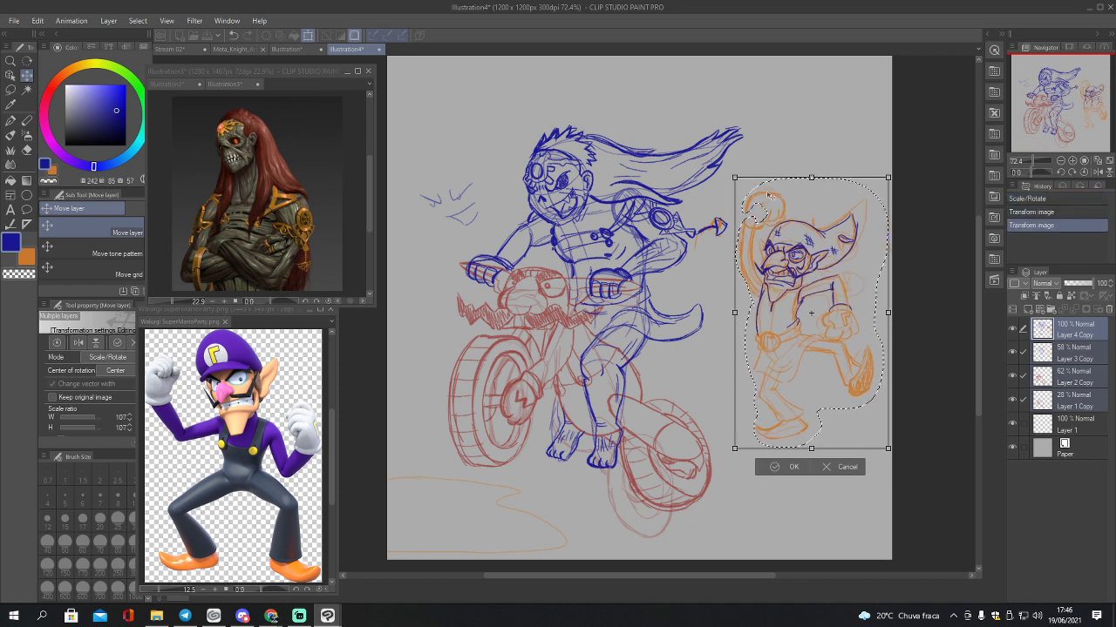
pyautogui.moveTo(735, 177); pyautogui.dragTo(726, 170)
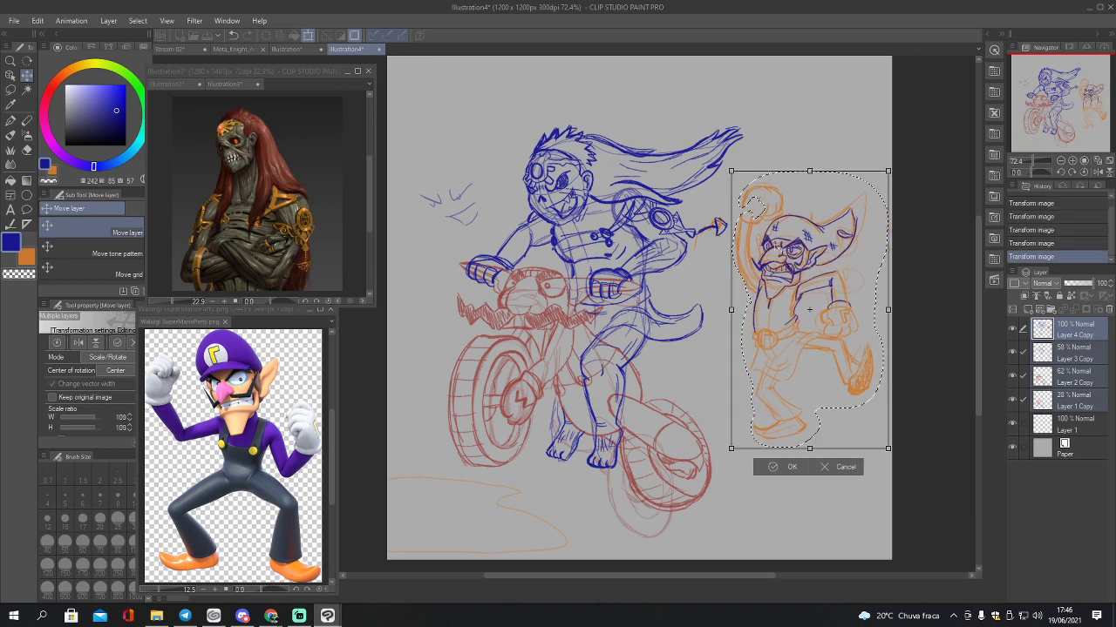
pyautogui.click(782, 468)
pyautogui.hotkey('ctrl', 'd')
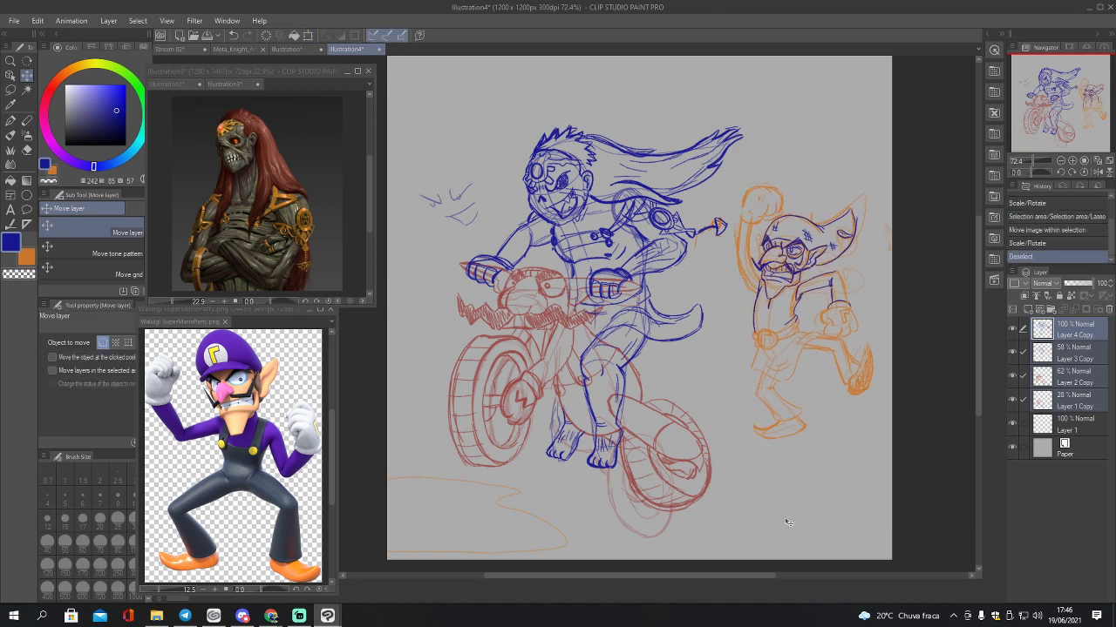
# Step: Save the drawing as "Stream ilustração" in Clip Studio format in the Imagens > As Minhas > 2021 folder
pyautogui.hotkey('ctrl', 's')
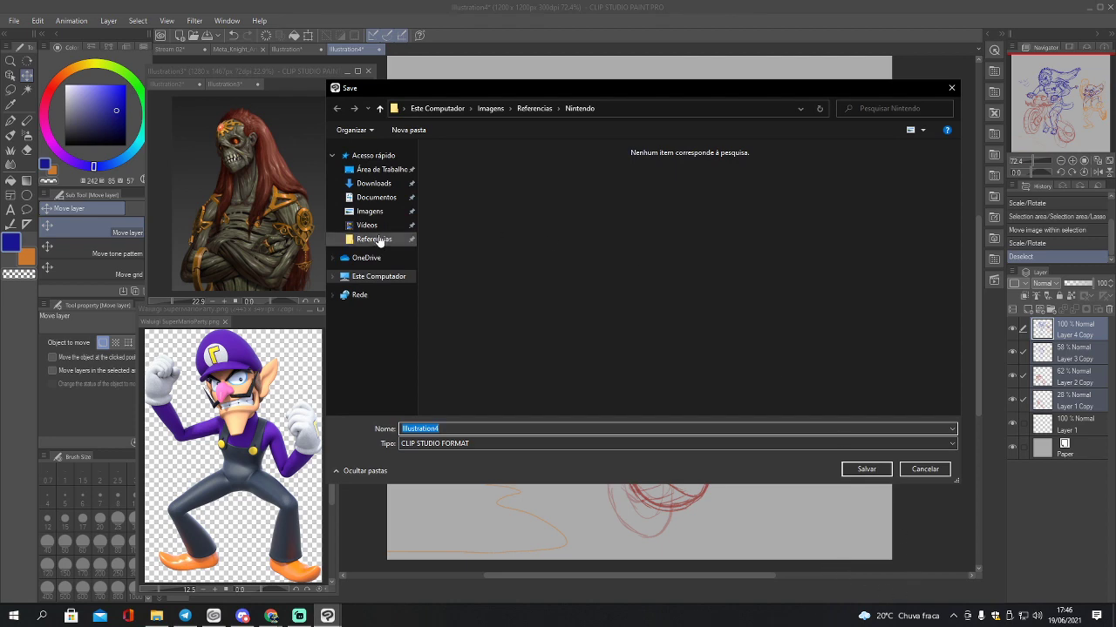
pyautogui.click(484, 109)
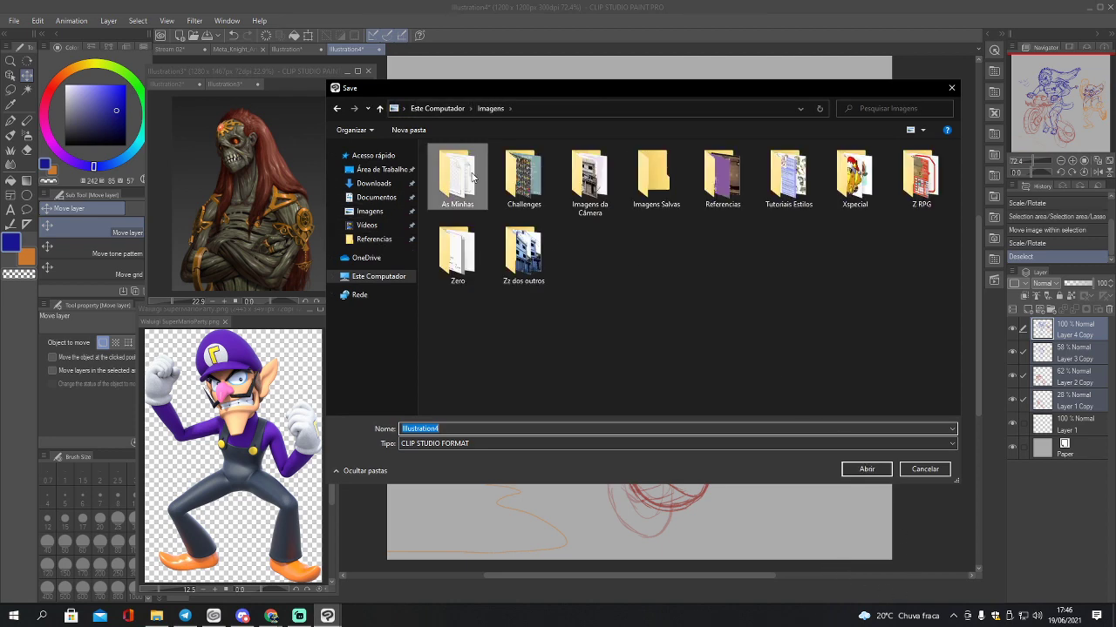
pyautogui.doubleClick(458, 176)
pyautogui.doubleClick(523, 247)
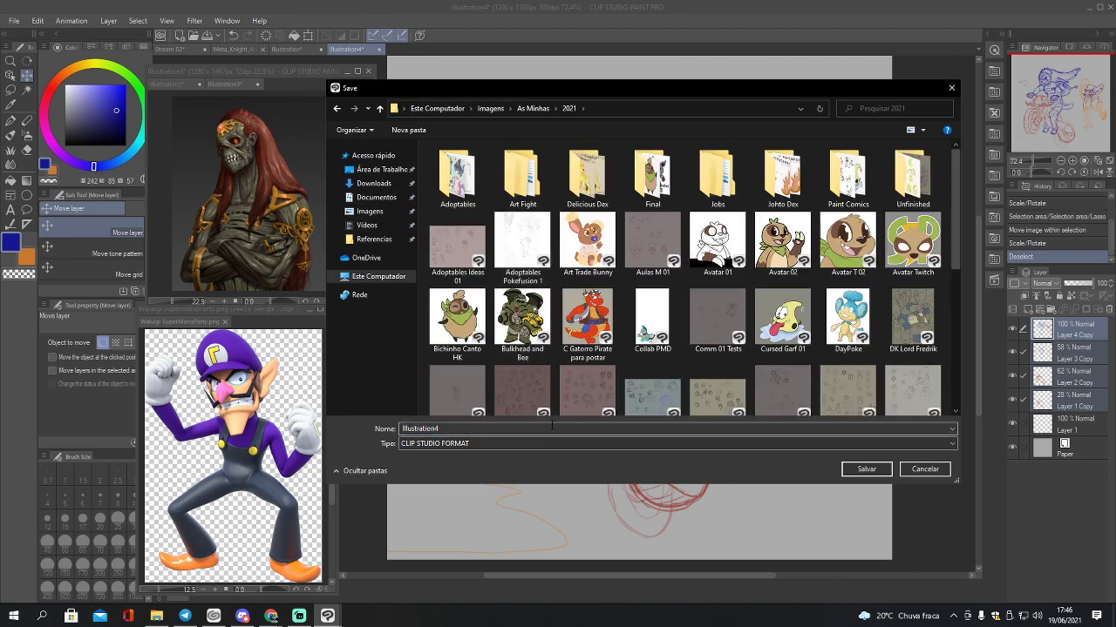
pyautogui.click(553, 428)
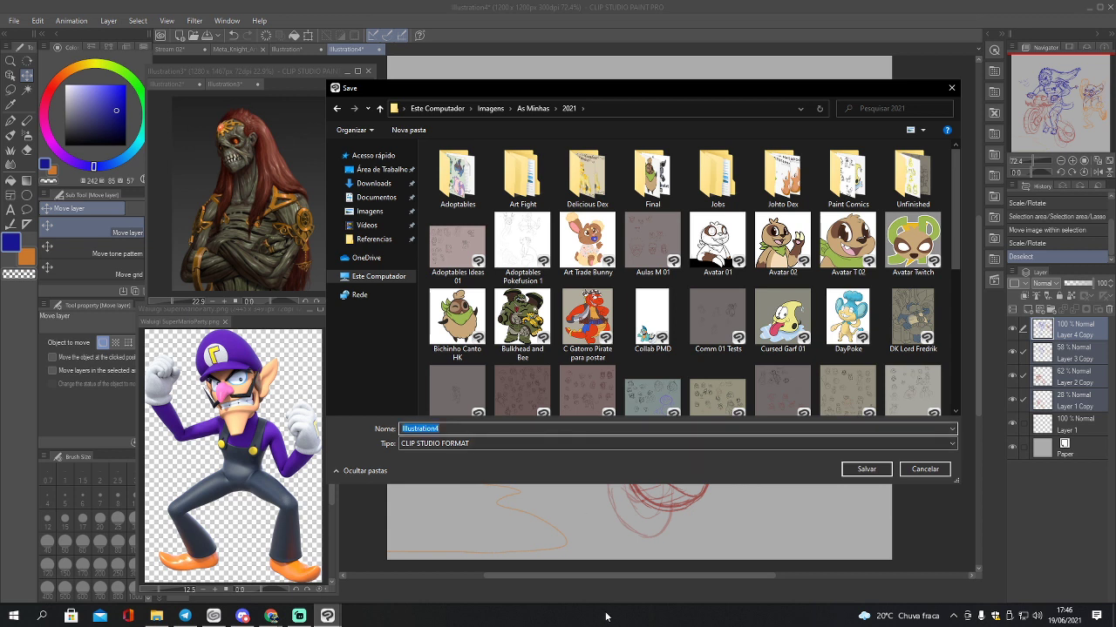
pyautogui.write('Stream i')
pyautogui.press('Return')
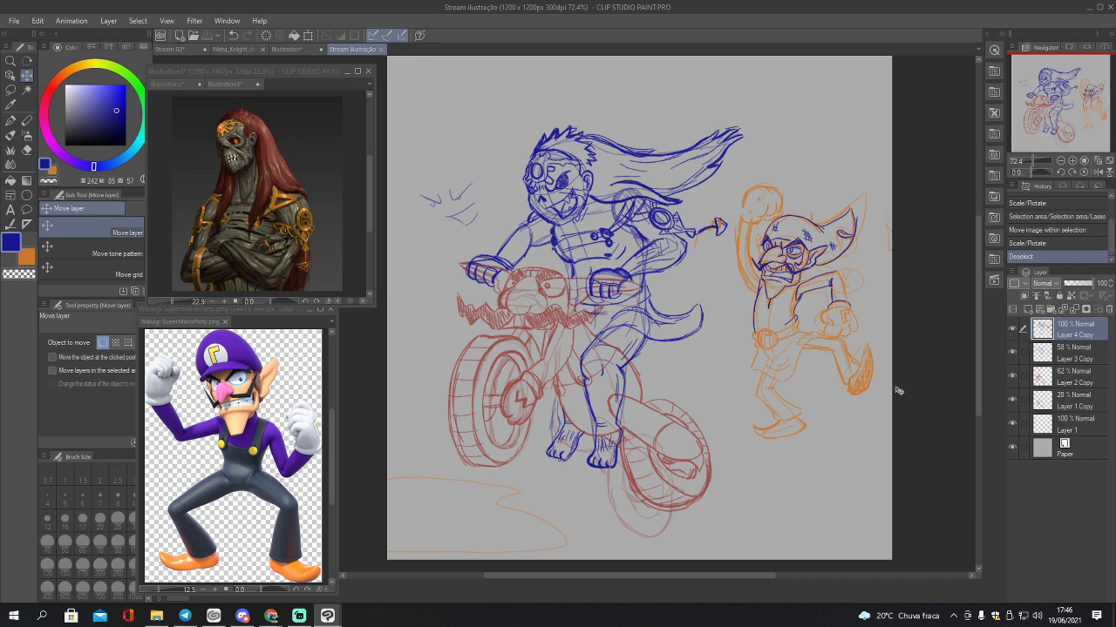
# Step: Lasso the Waluigi-like figure's blue lines on Layer 4 Copy, cut and paste them onto their own layer, and deselect
pyautogui.press('m')
pyautogui.moveTo(743, 173)
pyautogui.mouseDown()
pyautogui.moveTo(731, 269)
pyautogui.moveTo(736, 425)
pyautogui.moveTo(811, 456)
pyautogui.moveTo(896, 369)
pyautogui.moveTo(887, 239)
pyautogui.moveTo(819, 137)
pyautogui.mouseUp()
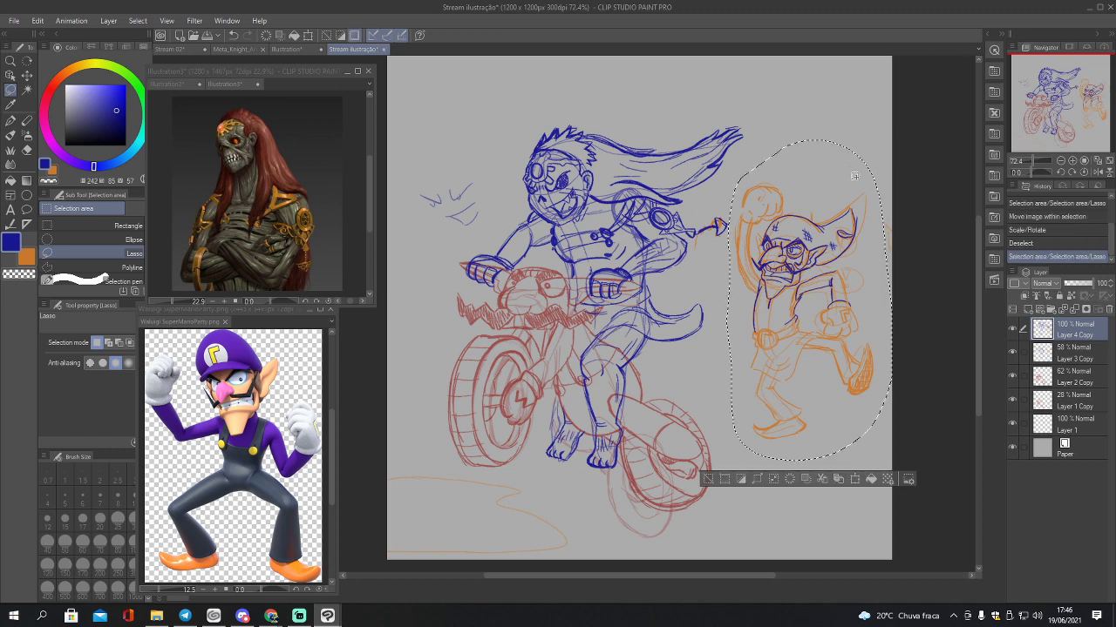
pyautogui.hotkey('ctrl', 'x')
pyautogui.hotkey('ctrl', 'v')
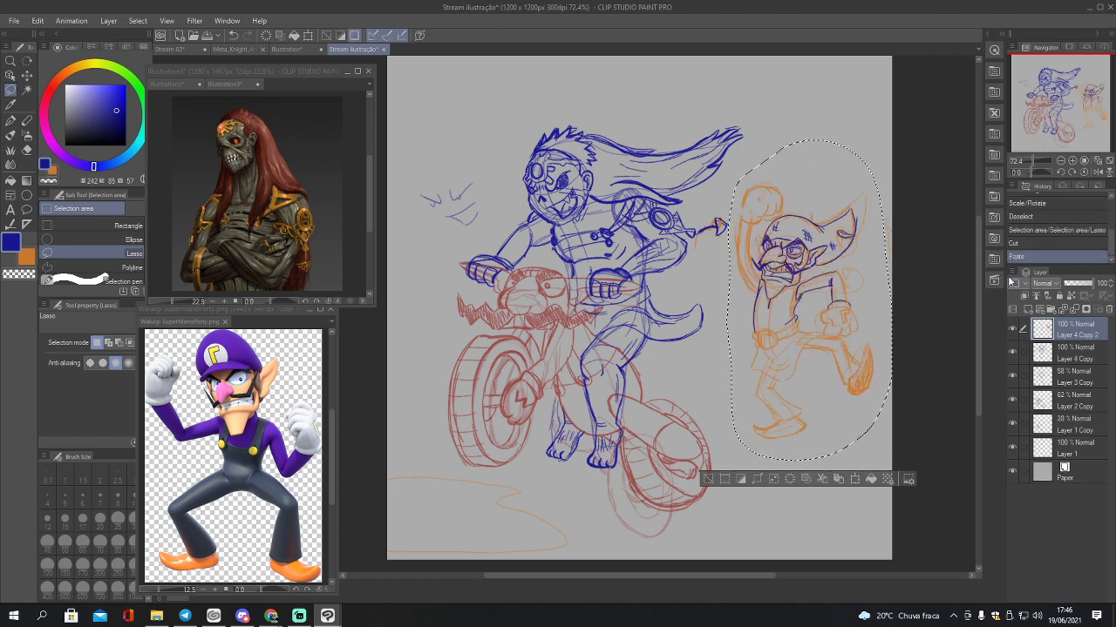
pyautogui.click(1012, 353)
pyautogui.click(1012, 354)
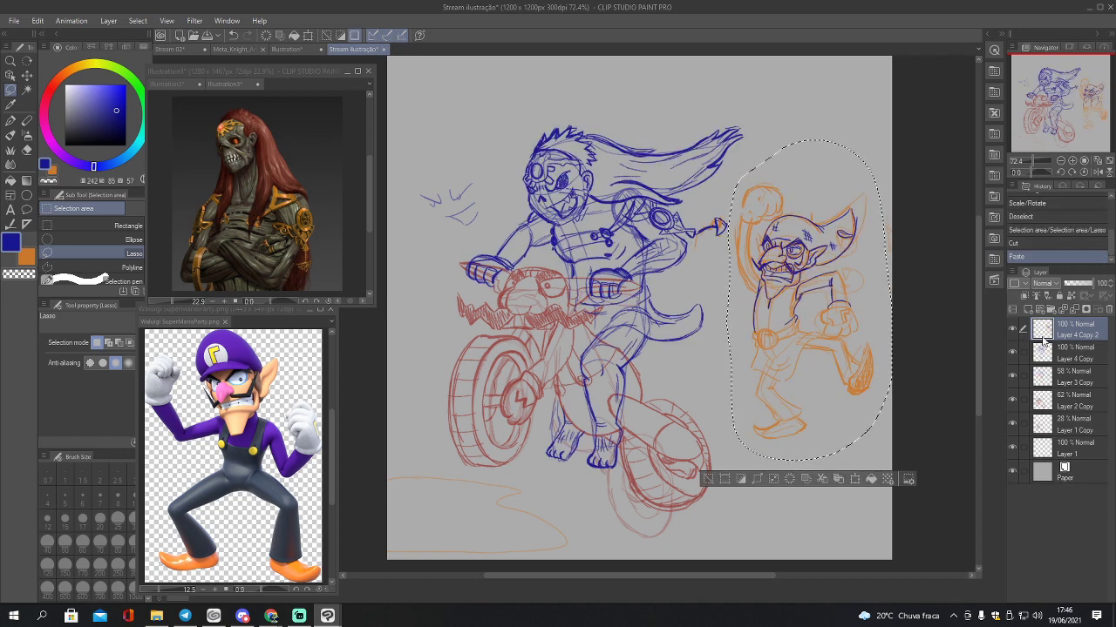
pyautogui.hotkey('ctrl', 'd')
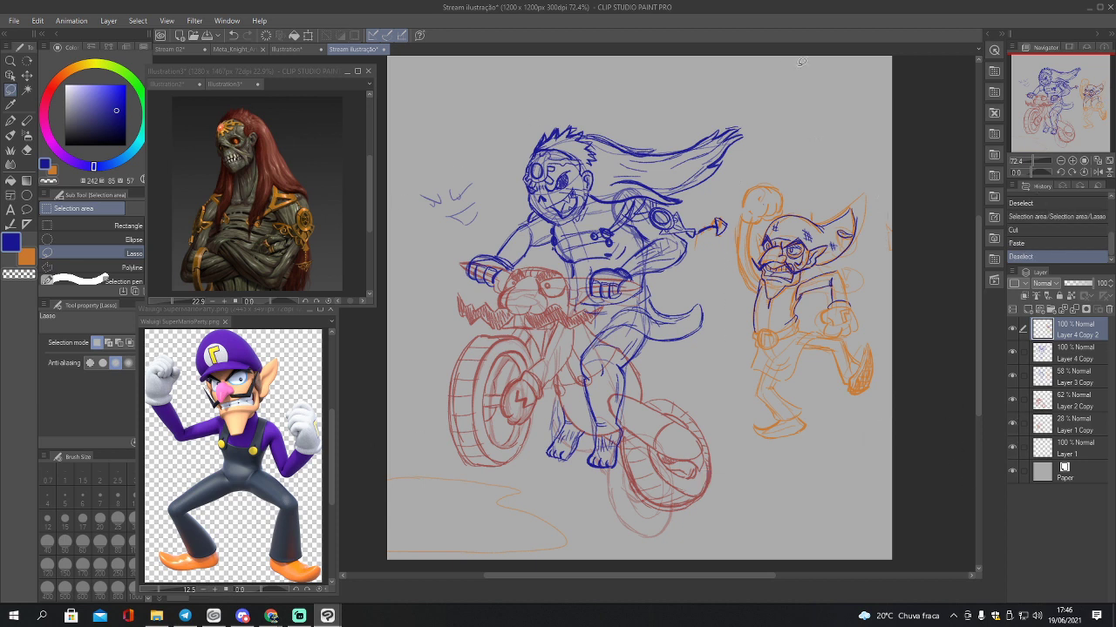
# Step: Trace the Waluigi-like figure's raised fist and arm in blue with the size 6 Real G-Pen on Layer 4 Copy 2
pyautogui.press('p')
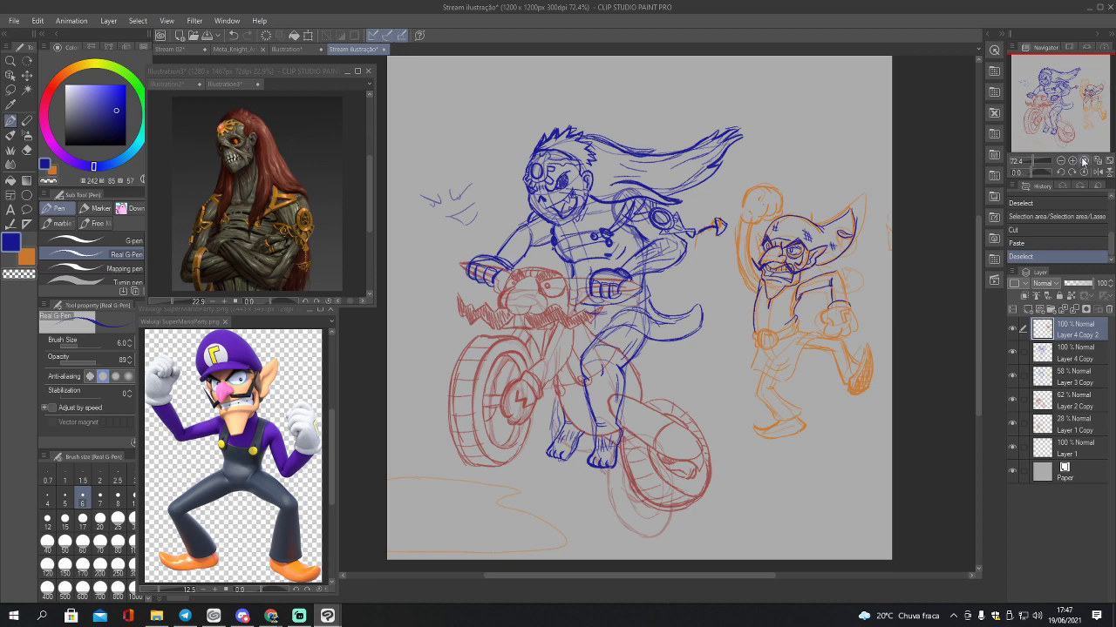
pyautogui.click(1084, 160)
pyautogui.moveTo(1064, 102); pyautogui.dragTo(1076, 95)
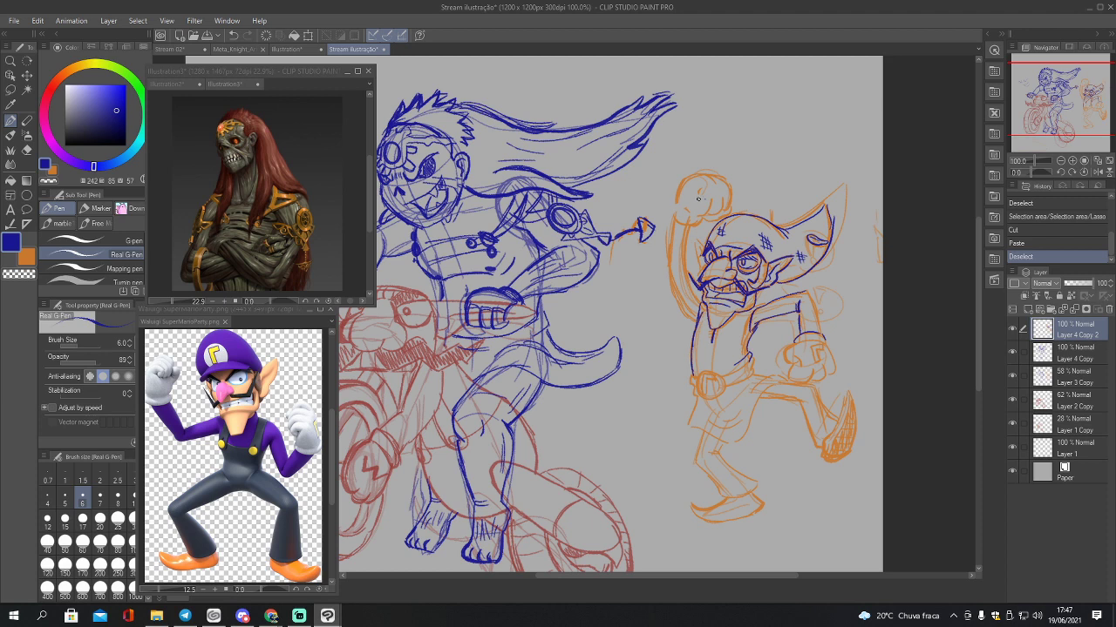
pyautogui.moveTo(695, 199)
pyautogui.mouseDown()
pyautogui.moveTo(687, 208)
pyautogui.moveTo(722, 206)
pyautogui.moveTo(729, 183)
pyautogui.mouseUp()
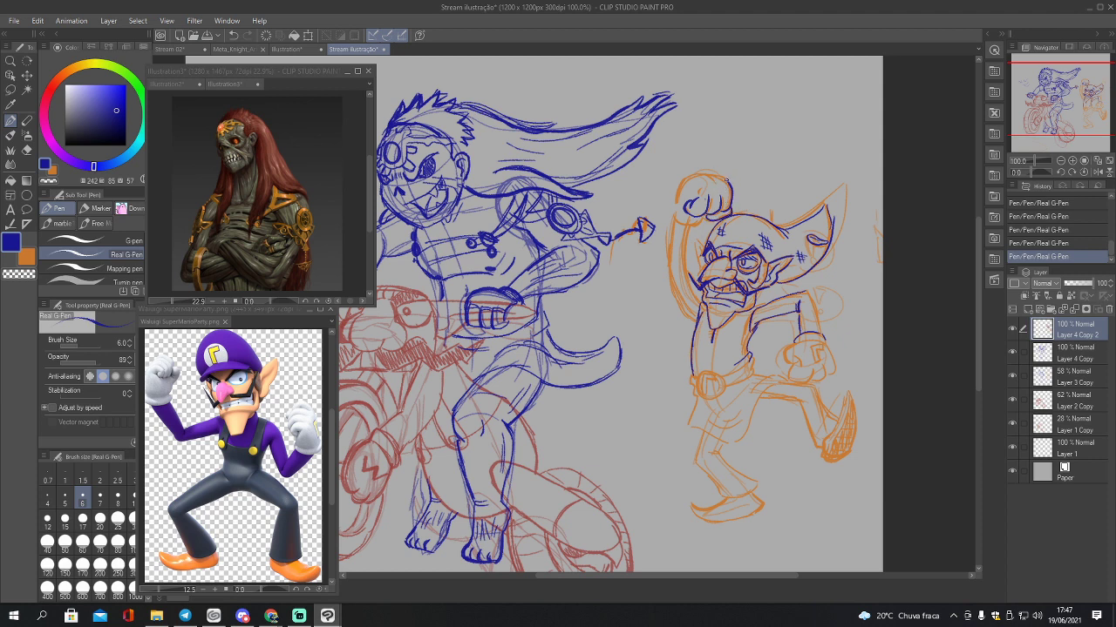
pyautogui.moveTo(727, 180)
pyautogui.mouseDown()
pyautogui.moveTo(696, 174)
pyautogui.moveTo(676, 198)
pyautogui.moveTo(680, 224)
pyautogui.moveTo(709, 220)
pyautogui.moveTo(673, 261)
pyautogui.moveTo(695, 319)
pyautogui.mouseUp()
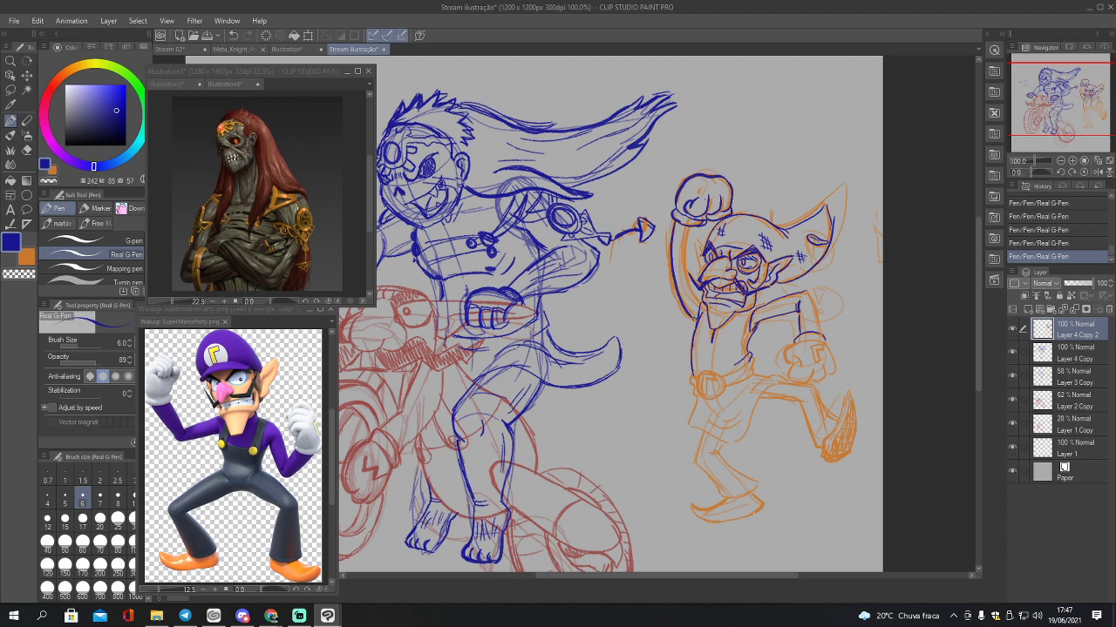
pyautogui.moveTo(687, 225); pyautogui.dragTo(699, 300)
# Step: Trace the figure's lower body in blue: round emblem belt buckle, tunic skirt, both legs and the pointed shoes
pyautogui.moveTo(701, 375)
pyautogui.mouseDown()
pyautogui.moveTo(697, 392)
pyautogui.moveTo(716, 399)
pyautogui.moveTo(723, 373)
pyautogui.moveTo(699, 380)
pyautogui.moveTo(718, 392)
pyautogui.moveTo(703, 395)
pyautogui.moveTo(710, 380)
pyautogui.moveTo(702, 391)
pyautogui.moveTo(690, 383)
pyautogui.mouseUp()
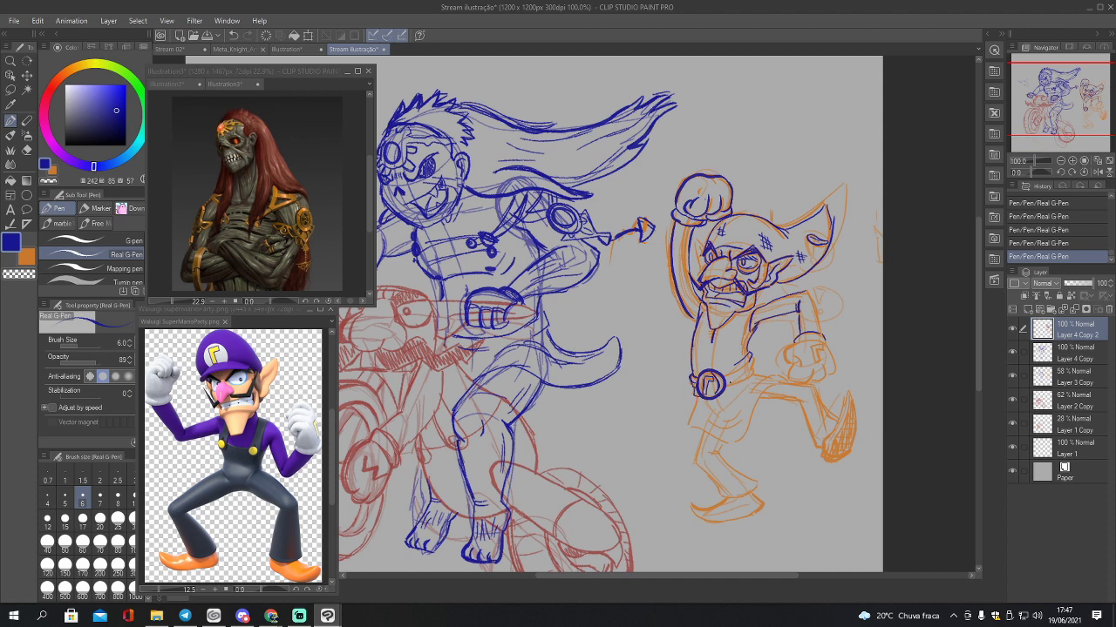
pyautogui.moveTo(720, 376)
pyautogui.mouseDown()
pyautogui.moveTo(758, 402)
pyautogui.moveTo(690, 401)
pyautogui.moveTo(685, 425)
pyautogui.moveTo(744, 417)
pyautogui.moveTo(750, 427)
pyautogui.moveTo(790, 381)
pyautogui.moveTo(754, 378)
pyautogui.mouseUp()
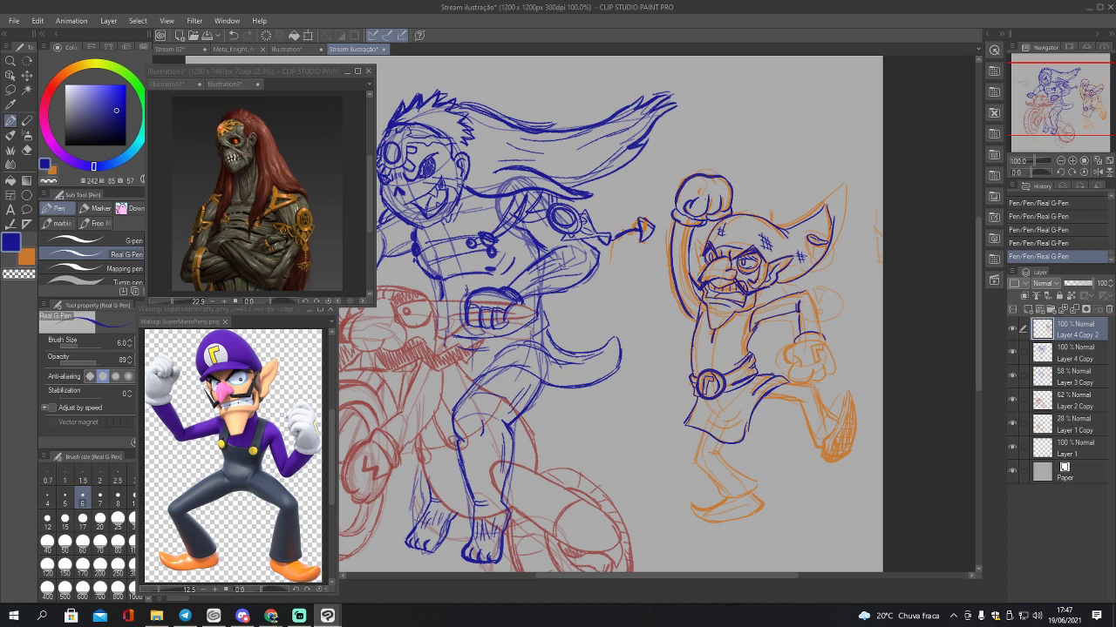
pyautogui.moveTo(710, 427)
pyautogui.mouseDown()
pyautogui.moveTo(743, 419)
pyautogui.moveTo(726, 424)
pyautogui.moveTo(716, 454)
pyautogui.moveTo(760, 488)
pyautogui.moveTo(721, 498)
pyautogui.mouseUp()
pyautogui.moveTo(702, 427)
pyautogui.mouseDown()
pyautogui.moveTo(694, 458)
pyautogui.moveTo(723, 499)
pyautogui.mouseUp()
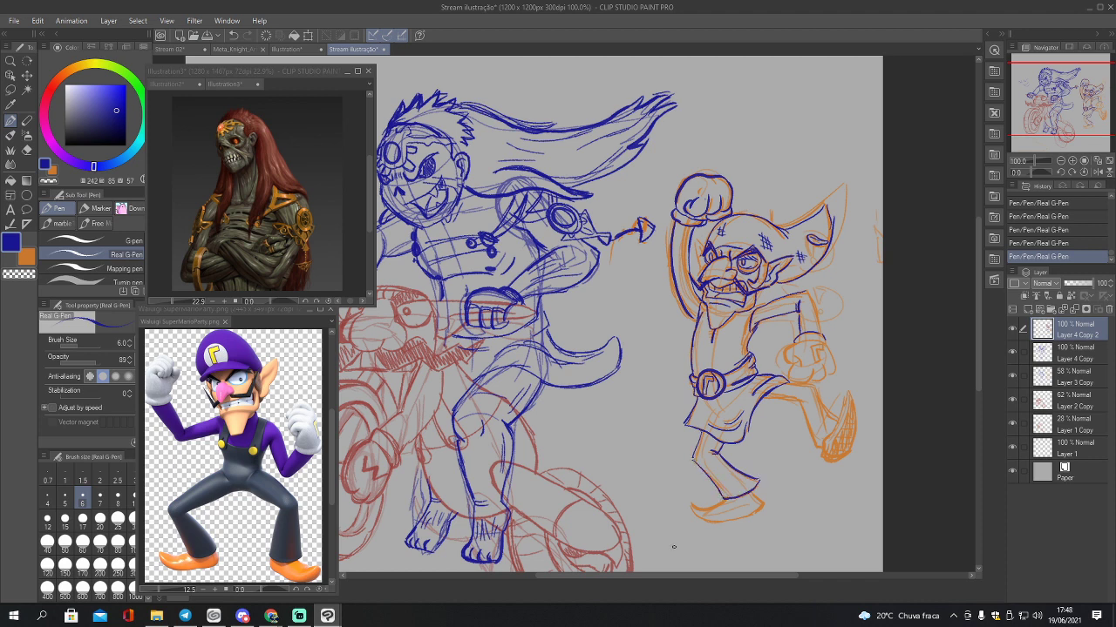
pyautogui.moveTo(728, 498)
pyautogui.mouseDown()
pyautogui.moveTo(687, 507)
pyautogui.moveTo(698, 520)
pyautogui.moveTo(746, 522)
pyautogui.moveTo(765, 501)
pyautogui.mouseUp()
pyautogui.moveTo(760, 399)
pyautogui.mouseDown()
pyautogui.moveTo(797, 404)
pyautogui.moveTo(812, 455)
pyautogui.moveTo(823, 449)
pyautogui.mouseUp()
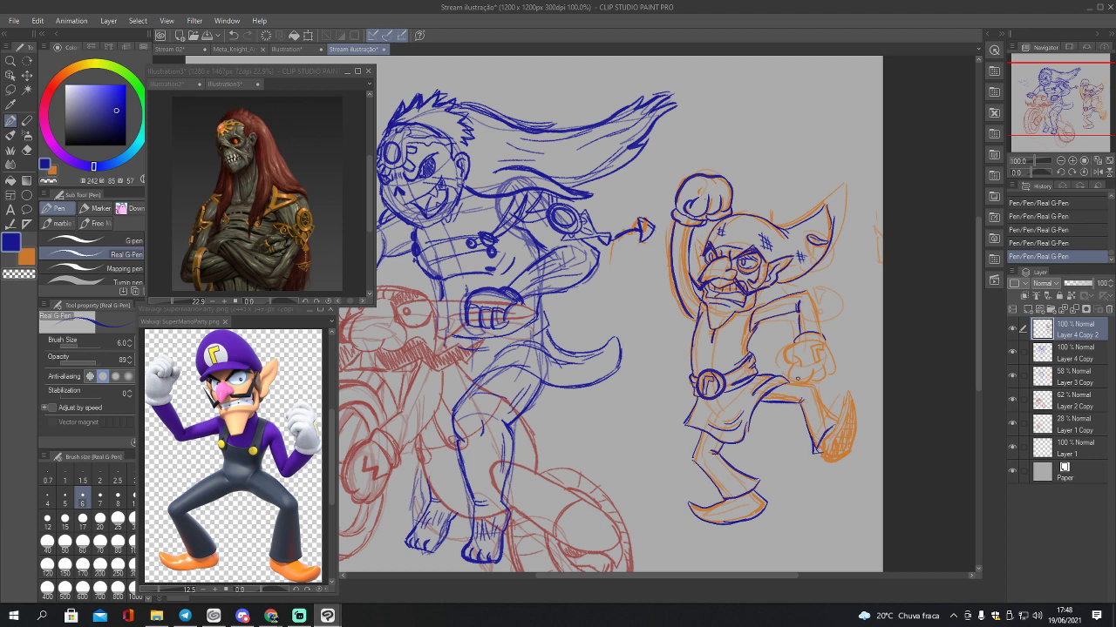
pyautogui.moveTo(797, 378)
pyautogui.mouseDown()
pyautogui.moveTo(816, 389)
pyautogui.moveTo(838, 433)
pyautogui.moveTo(832, 460)
pyautogui.moveTo(850, 399)
pyautogui.moveTo(858, 431)
pyautogui.moveTo(848, 452)
pyautogui.moveTo(838, 413)
pyautogui.moveTo(851, 392)
pyautogui.moveTo(839, 420)
pyautogui.mouseUp()
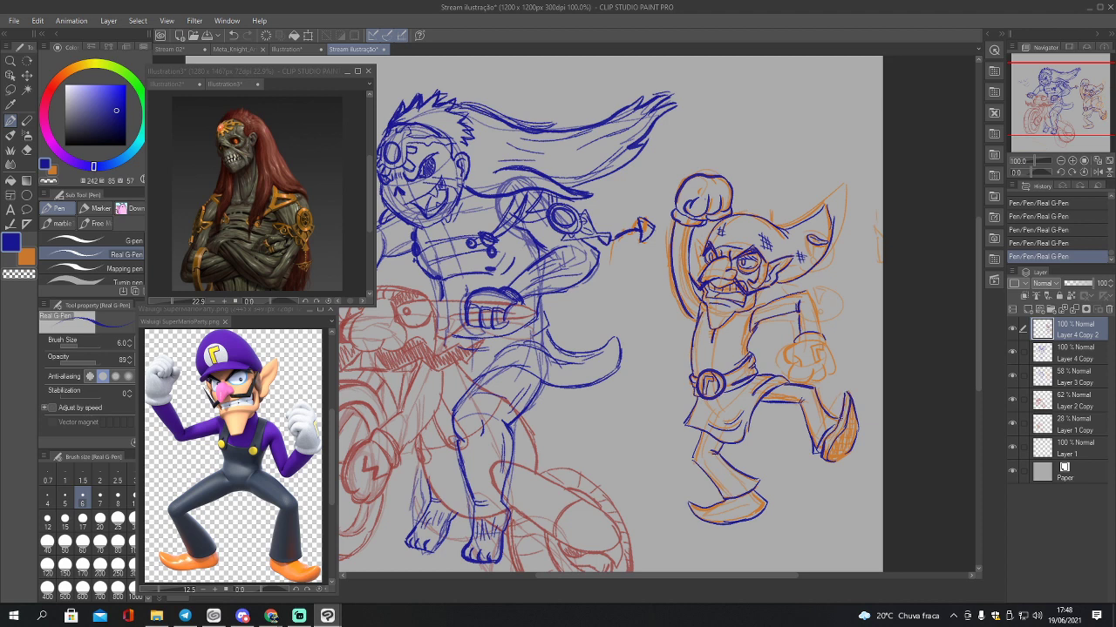
# Step: Trace the figure's lowered gloved fist with its emblem and the bent arm in blue
pyautogui.moveTo(794, 355)
pyautogui.mouseDown()
pyautogui.moveTo(795, 377)
pyautogui.moveTo(835, 371)
pyautogui.moveTo(819, 340)
pyautogui.moveTo(789, 344)
pyautogui.moveTo(786, 358)
pyautogui.moveTo(794, 366)
pyautogui.moveTo(825, 345)
pyautogui.moveTo(819, 366)
pyautogui.mouseUp()
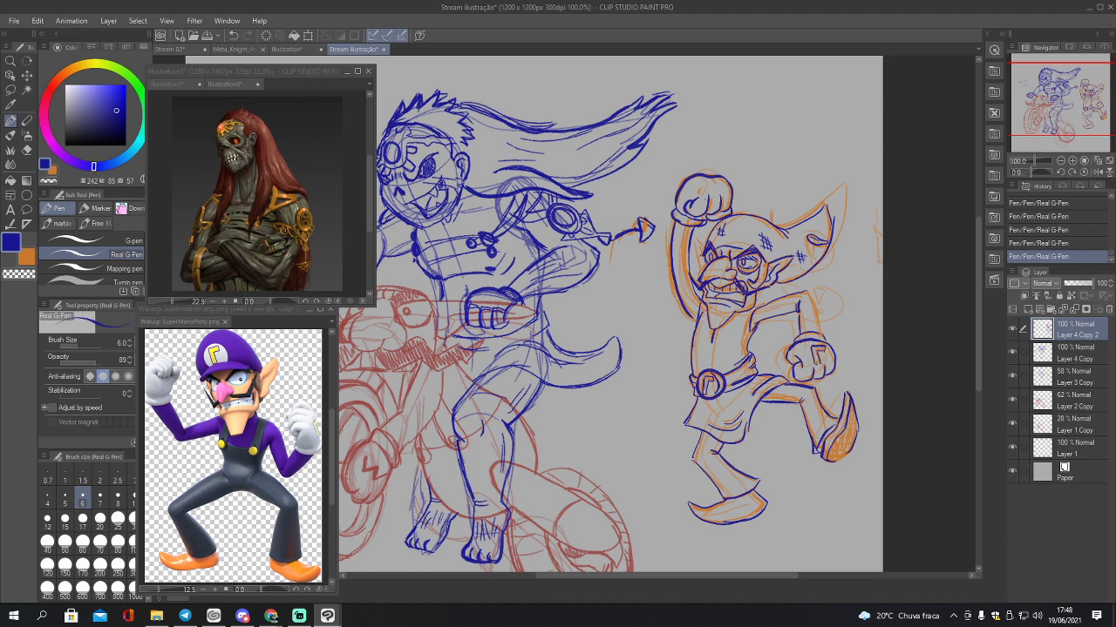
pyautogui.moveTo(802, 291); pyautogui.dragTo(817, 330)
pyautogui.moveTo(700, 272); pyautogui.dragTo(706, 238)
# Step: Erase stray lines around the raised fist with the Hard eraser and redraw the fist and arm outlines
pyautogui.press('e')
pyautogui.moveTo(716, 195); pyautogui.dragTo(688, 206)
pyautogui.moveTo(688, 206); pyautogui.dragTo(686, 209)
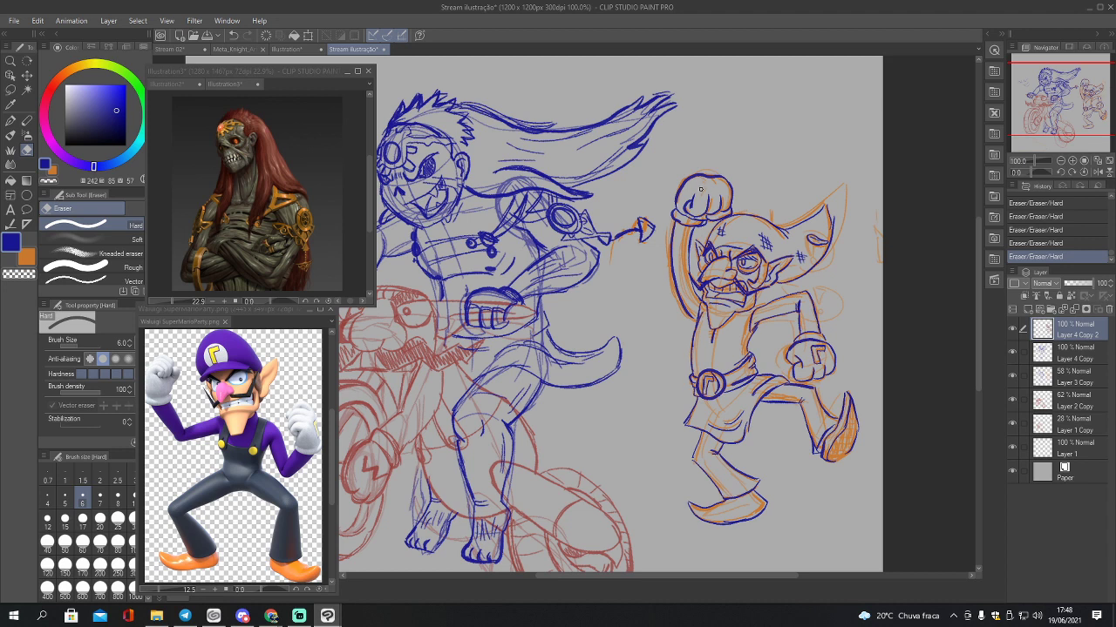
pyautogui.press('p')
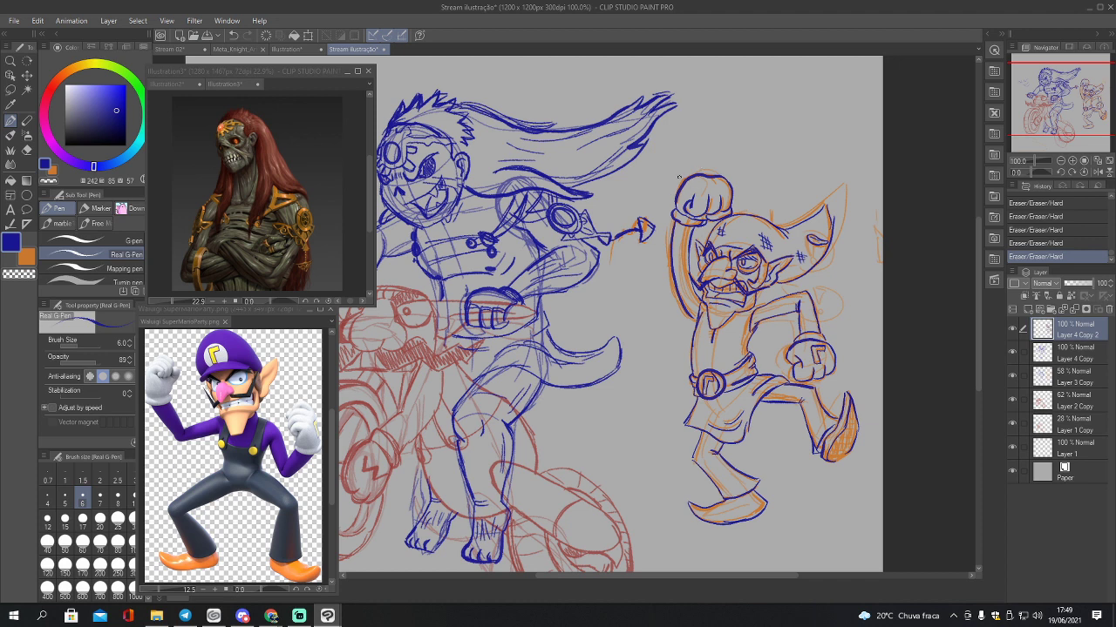
pyautogui.moveTo(687, 209); pyautogui.dragTo(698, 177)
pyautogui.moveTo(699, 307); pyautogui.dragTo(690, 324)
pyautogui.moveTo(694, 227); pyautogui.dragTo(702, 314)
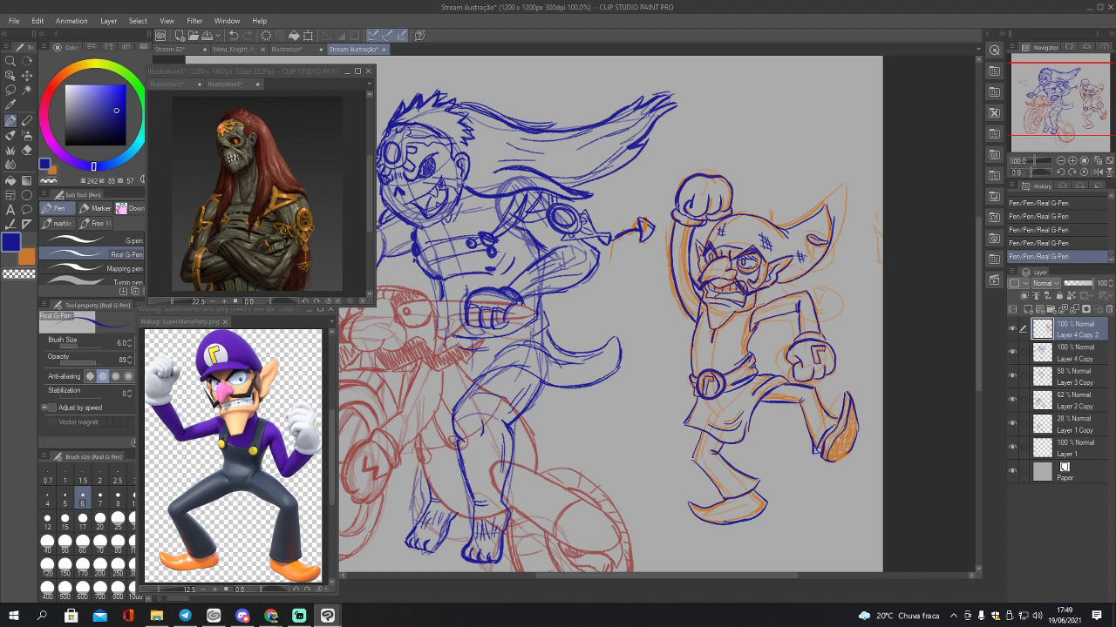
# Step: Add lacing at the tunic's collar, shade the skirt's underside, and refine the front leg's outline
pyautogui.moveTo(708, 336); pyautogui.dragTo(723, 332)
pyautogui.moveTo(772, 403); pyautogui.dragTo(751, 425)
pyautogui.moveTo(695, 463)
pyautogui.mouseDown()
pyautogui.moveTo(728, 500)
pyautogui.moveTo(708, 478)
pyautogui.mouseUp()
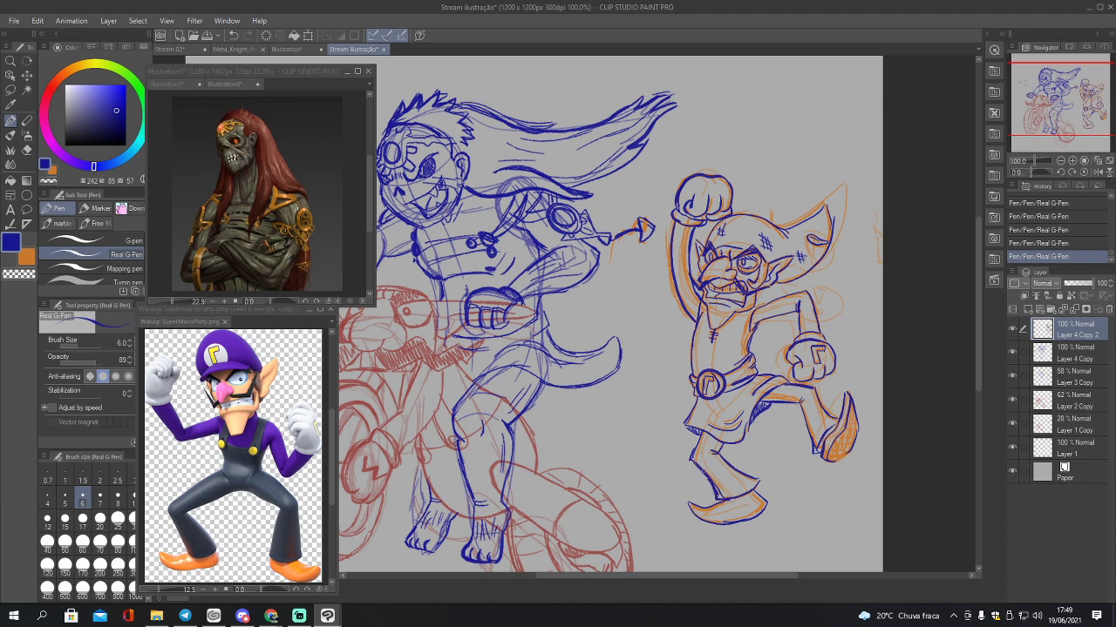
pyautogui.moveTo(703, 428); pyautogui.dragTo(690, 460)
# Step: Strengthen the bent arm's lines, hatch the sole of the raised rear shoe, and touch up the front shoe
pyautogui.moveTo(764, 303)
pyautogui.mouseDown()
pyautogui.moveTo(807, 293)
pyautogui.moveTo(788, 313)
pyautogui.moveTo(797, 333)
pyautogui.moveTo(819, 332)
pyautogui.moveTo(800, 335)
pyautogui.mouseUp()
pyautogui.moveTo(846, 448)
pyautogui.mouseDown()
pyautogui.moveTo(828, 461)
pyautogui.moveTo(849, 428)
pyautogui.mouseUp()
pyautogui.moveTo(856, 408); pyautogui.dragTo(849, 412)
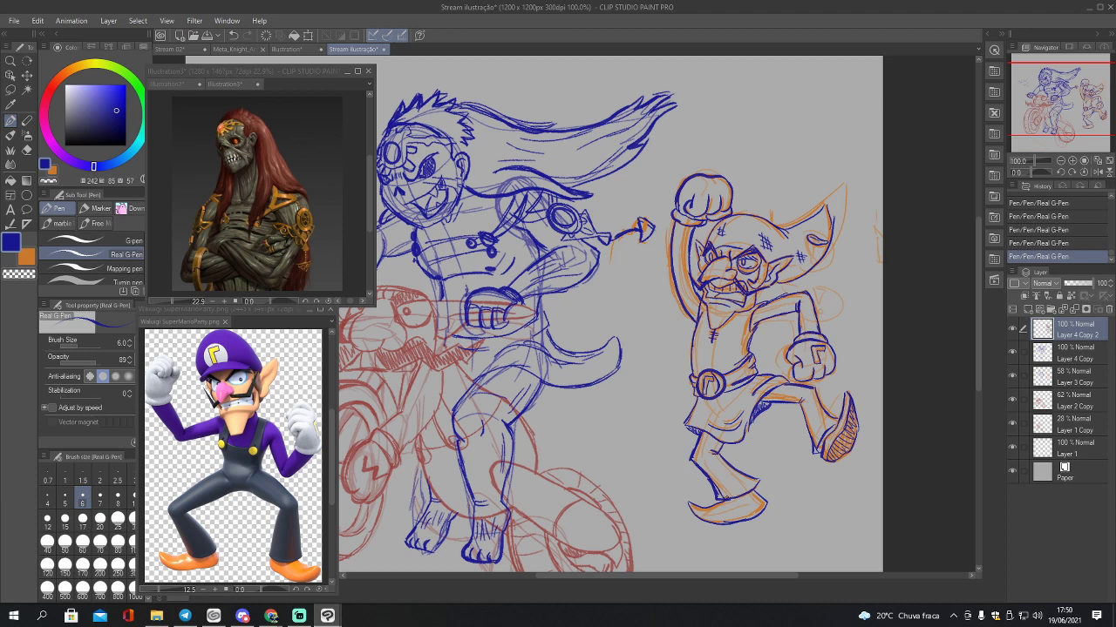
pyautogui.moveTo(732, 502); pyautogui.dragTo(720, 510)
# Step: Bring the rider into view, toggle Layer 4 Copy's visibility to check its contents, and make it the active layer
pyautogui.click(1043, 94)
pyautogui.moveTo(1043, 94); pyautogui.dragTo(1043, 93)
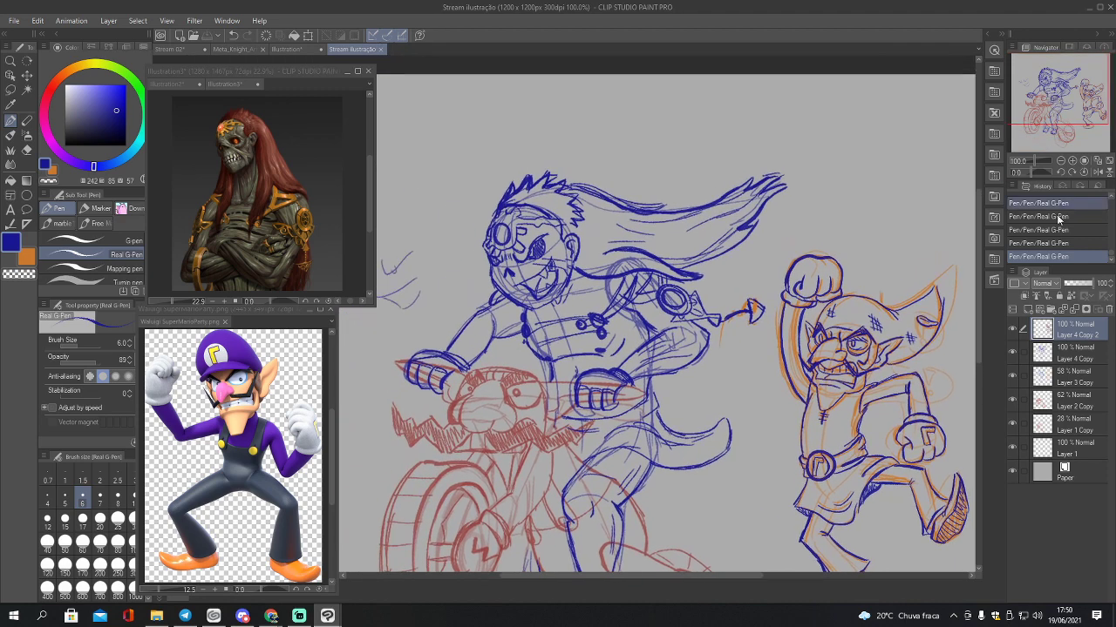
pyautogui.click(1012, 353)
pyautogui.click(1013, 353)
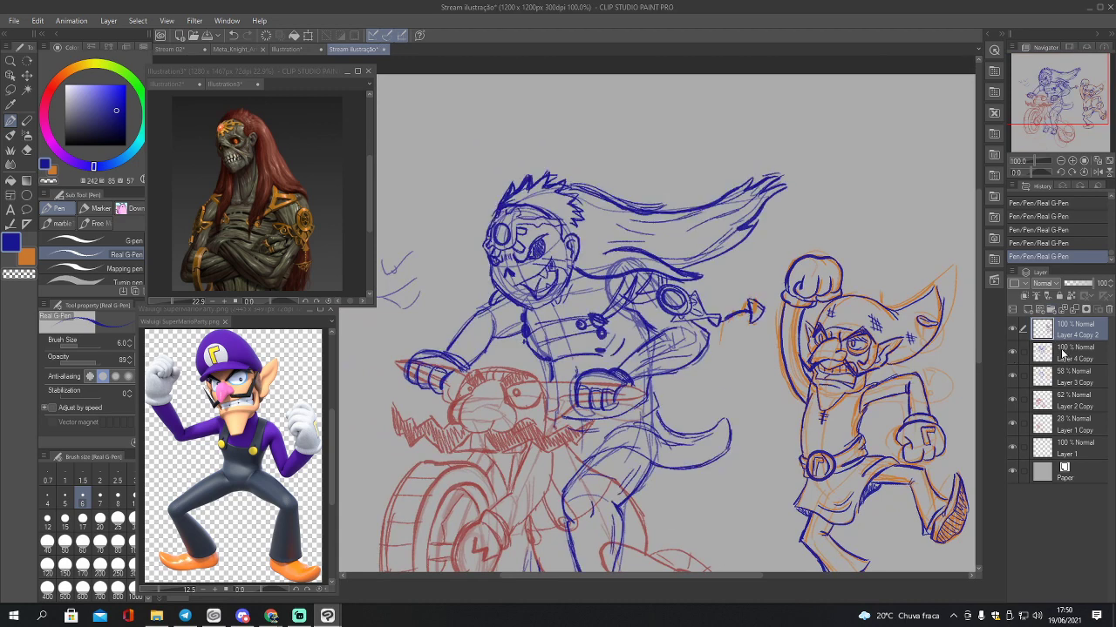
pyautogui.click(1062, 353)
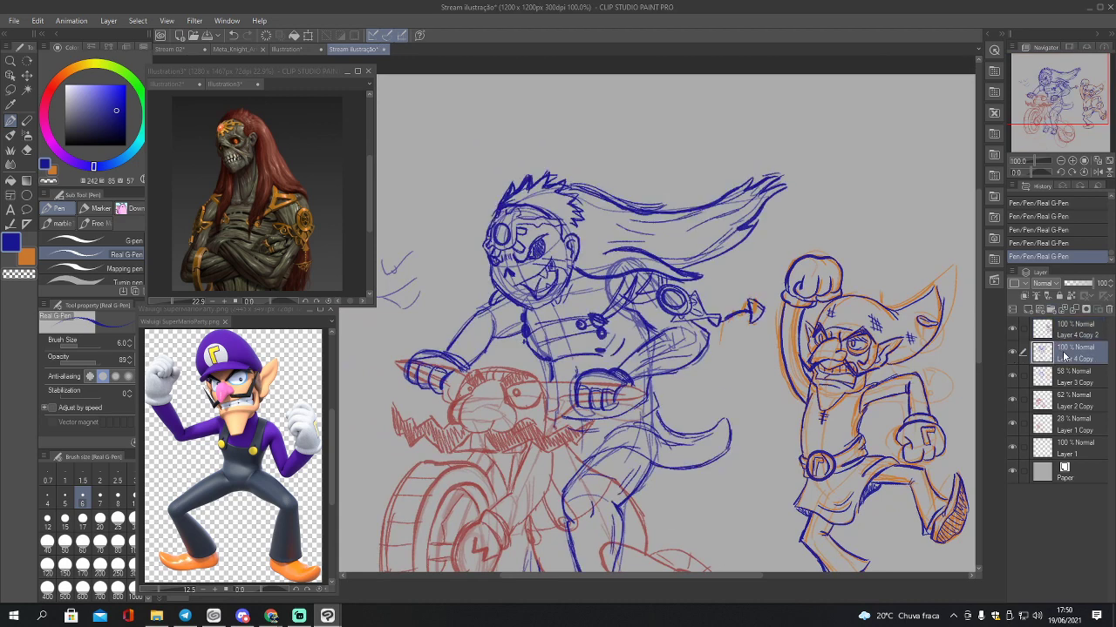
# Step: Check Layer 4 Copy's contents, make Layer 4 Copy 2 active, and hatch a patch on the Waluigi figure's skirt
pyautogui.click(1012, 353)
pyautogui.click(1012, 352)
pyautogui.click(1046, 99)
pyautogui.click(1053, 334)
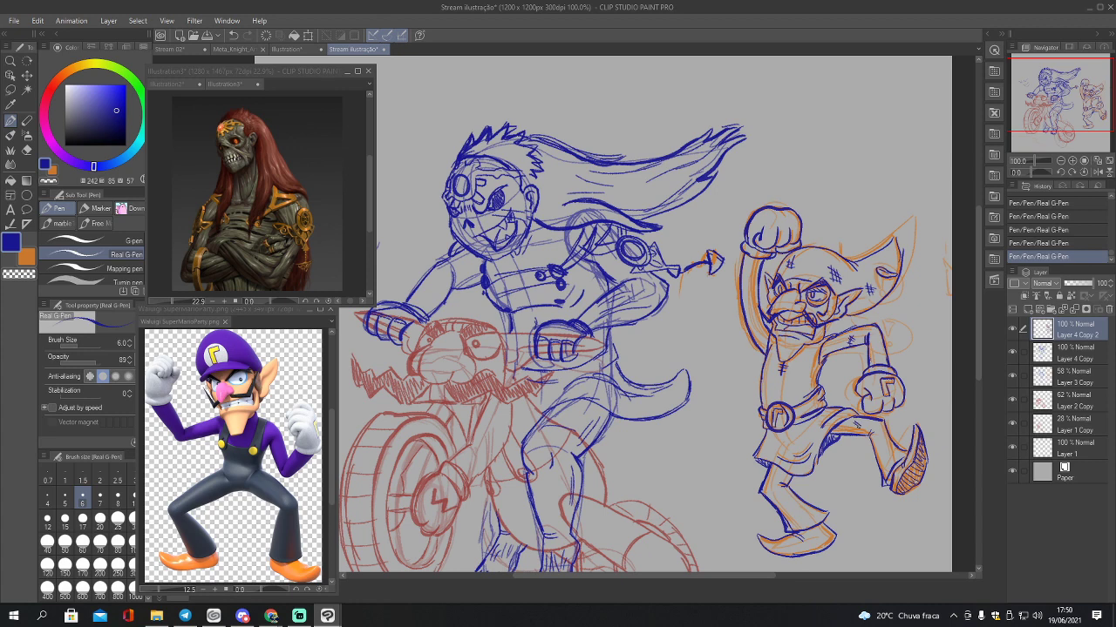
pyautogui.moveTo(772, 441); pyautogui.dragTo(771, 448)
pyautogui.moveTo(772, 440); pyautogui.dragTo(778, 447)
# Step: Compare the figure's skirt with and without the latest hatch strokes by undoing and redoing them
pyautogui.hotkey('ctrl', 'z')
pyautogui.hotkey('ctrl', 'z')
pyautogui.hotkey('ctrl', 'z')
pyautogui.hotkey('ctrl', 'z')
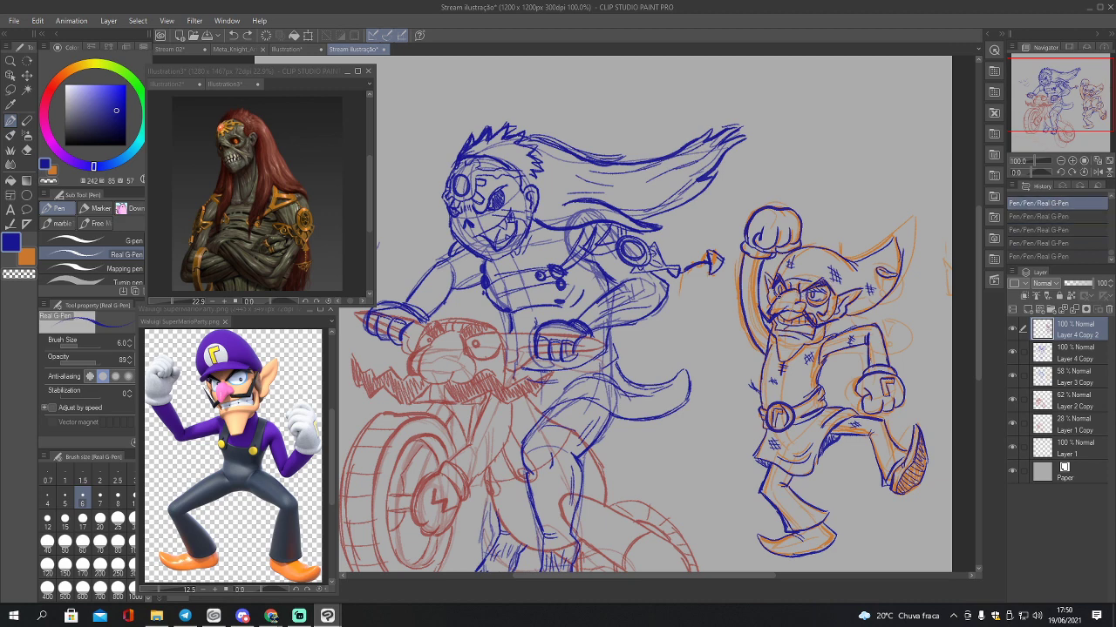
pyautogui.hotkey('ctrl', 'y')
pyautogui.hotkey('ctrl', 'y')
pyautogui.hotkey('ctrl', 'y')
pyautogui.hotkey('ctrl', 'y')
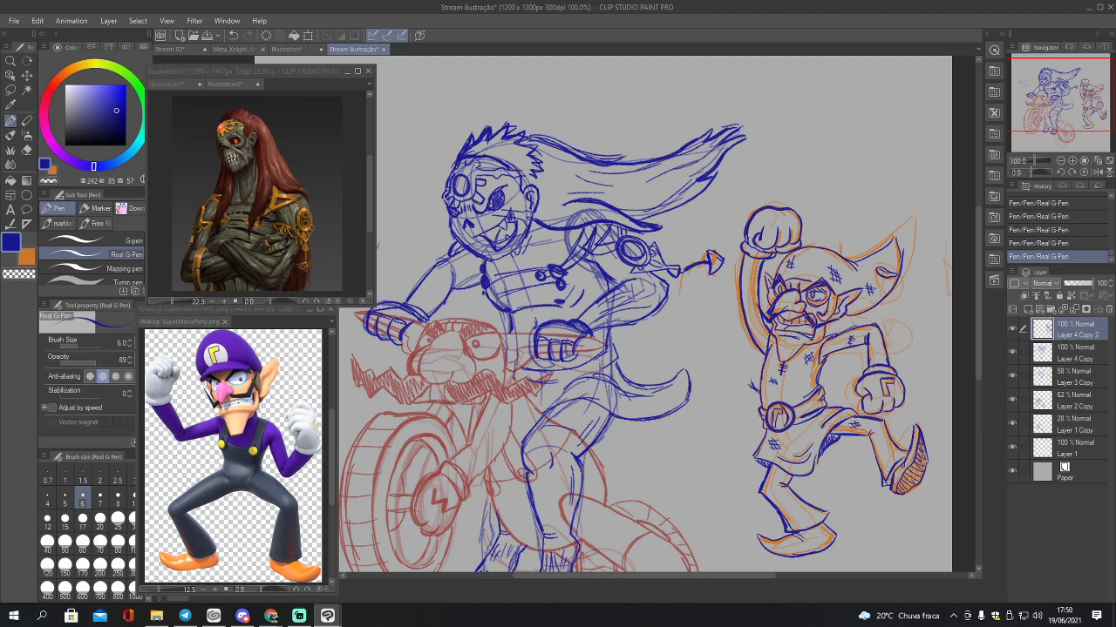
# Step: Erase a stray spot on the figure's chest and add worn-fabric hatching to the skirt and front trouser leg
pyautogui.press('e')
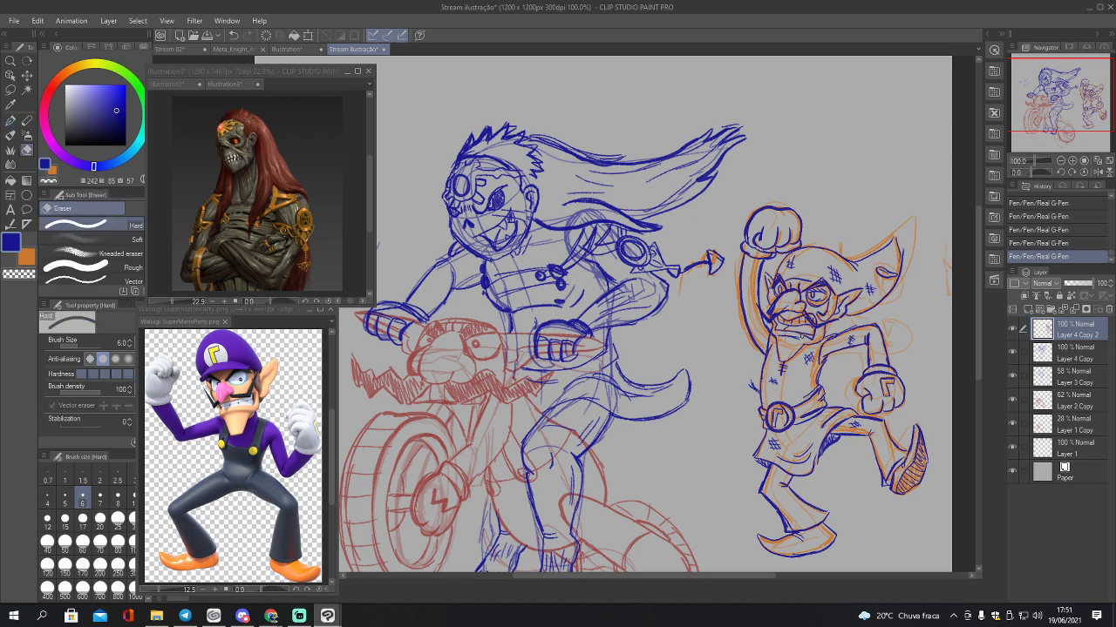
pyautogui.click(802, 333)
pyautogui.click(803, 334)
pyautogui.press('p')
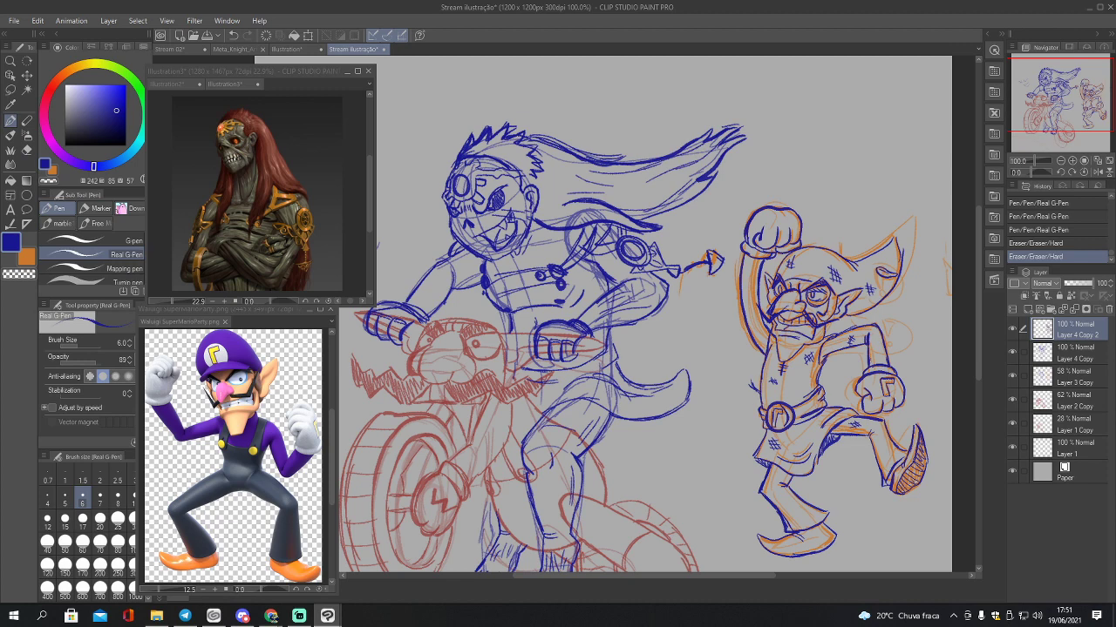
pyautogui.moveTo(812, 431); pyautogui.dragTo(808, 434)
pyautogui.moveTo(813, 429); pyautogui.dragTo(810, 432)
pyautogui.moveTo(815, 427); pyautogui.dragTo(814, 429)
pyautogui.moveTo(818, 423); pyautogui.dragTo(816, 425)
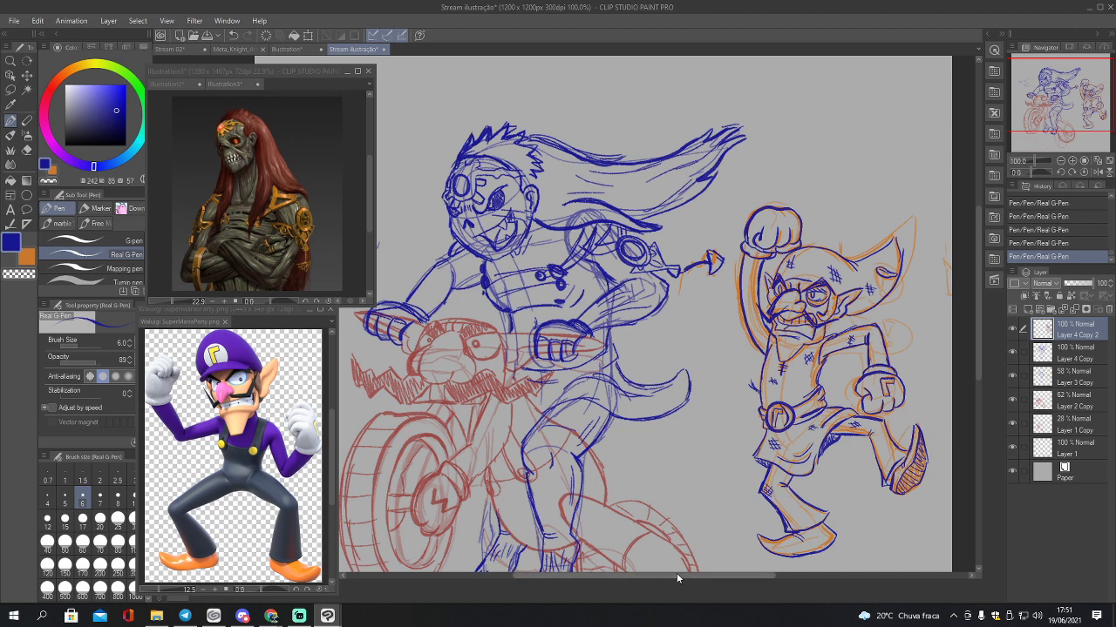
pyautogui.moveTo(817, 511)
pyautogui.mouseDown()
pyautogui.moveTo(813, 521)
pyautogui.moveTo(823, 517)
pyautogui.mouseUp()
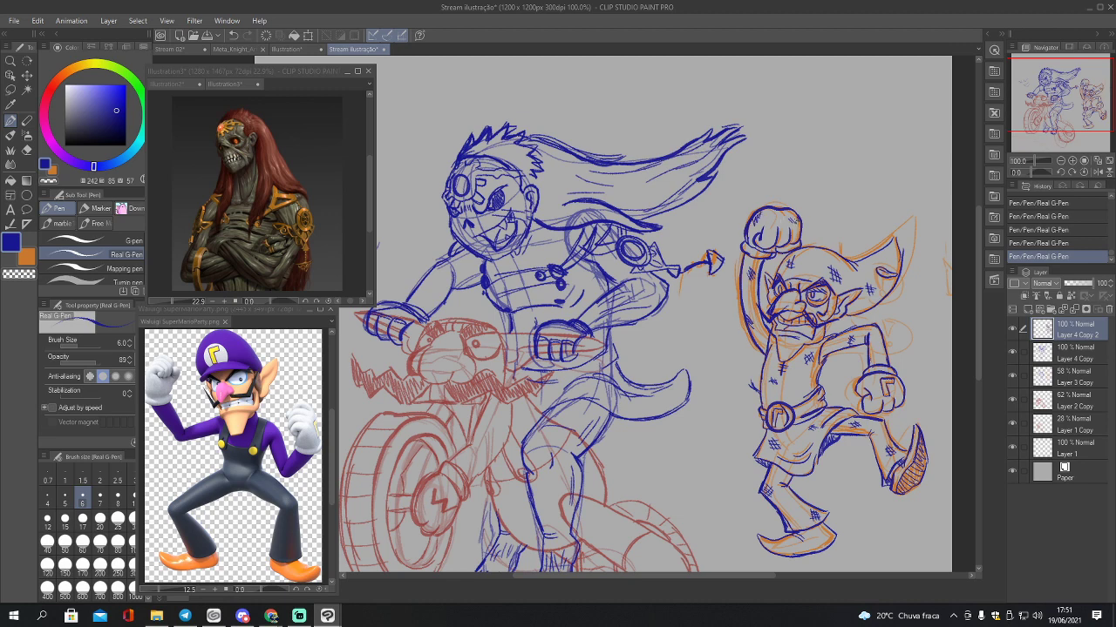
# Step: Draw the glove cuffs on both fists and folds above the belt, erasing overlapping lines below the raised fist
pyautogui.moveTo(863, 381); pyautogui.dragTo(901, 398)
pyautogui.moveTo(866, 403); pyautogui.dragTo(865, 412)
pyautogui.moveTo(786, 412)
pyautogui.mouseDown()
pyautogui.moveTo(772, 424)
pyautogui.moveTo(803, 410)
pyautogui.mouseUp()
pyautogui.moveTo(745, 243)
pyautogui.mouseDown()
pyautogui.moveTo(777, 261)
pyautogui.moveTo(758, 263)
pyautogui.moveTo(752, 247)
pyautogui.moveTo(773, 257)
pyautogui.mouseUp()
pyautogui.press('e')
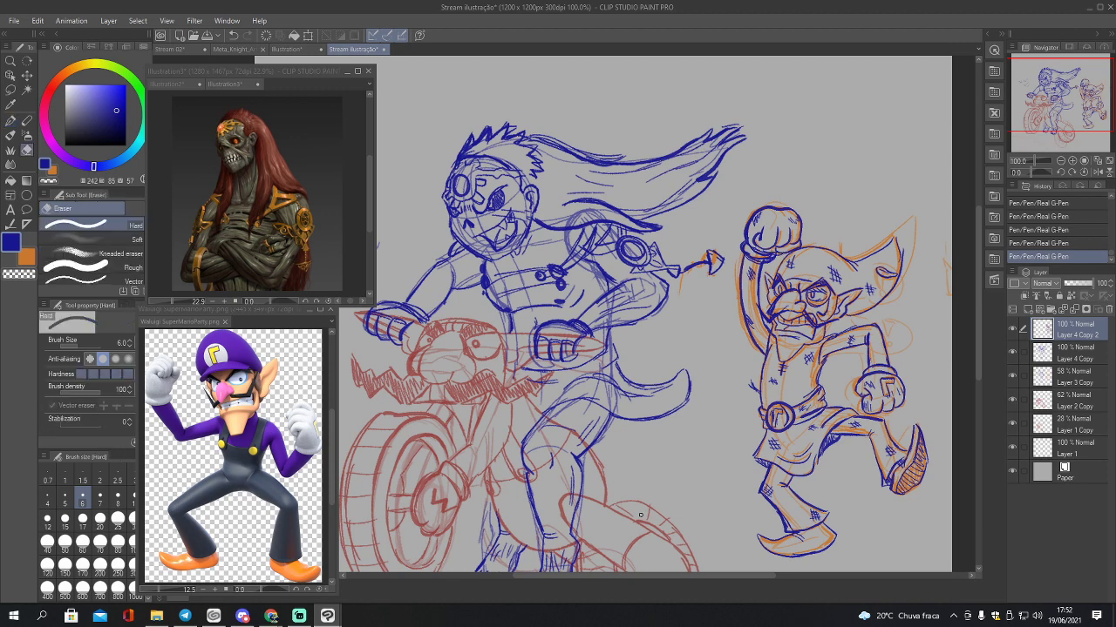
pyautogui.moveTo(767, 257); pyautogui.dragTo(762, 259)
pyautogui.moveTo(769, 257)
pyautogui.mouseDown()
pyautogui.moveTo(784, 253)
pyautogui.moveTo(778, 247)
pyautogui.mouseUp()
pyautogui.press('p')
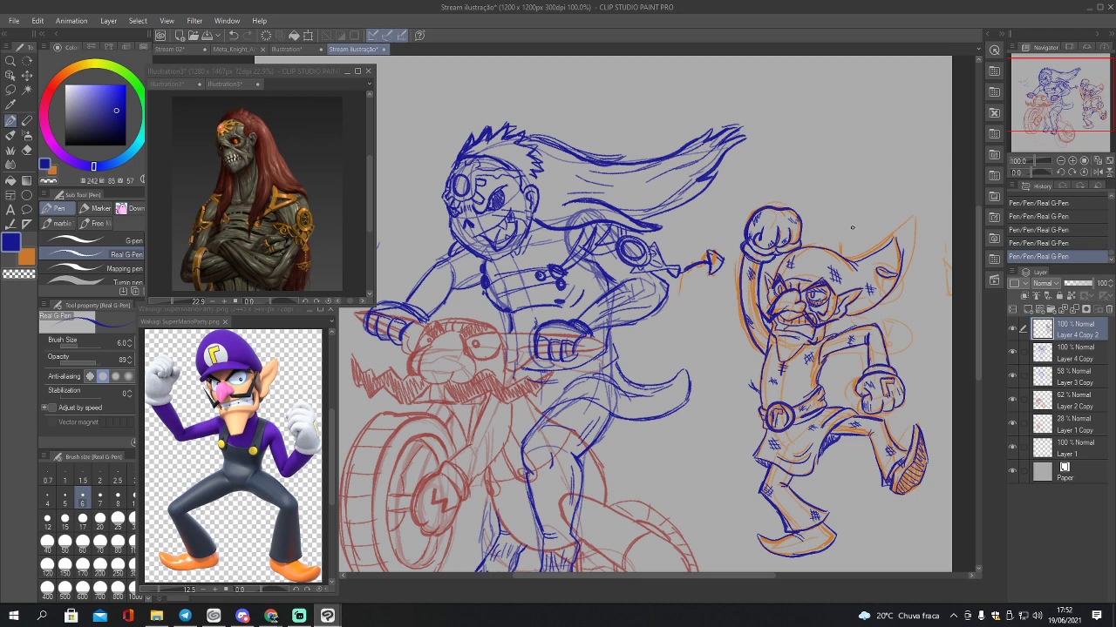
# Step: Select Layer 4 Copy, hide Layer 3 Copy, and lower Layer 4 Copy's opacity to 34%
pyautogui.click(1044, 352)
pyautogui.moveTo(1054, 102); pyautogui.dragTo(1037, 102)
pyautogui.click(1013, 377)
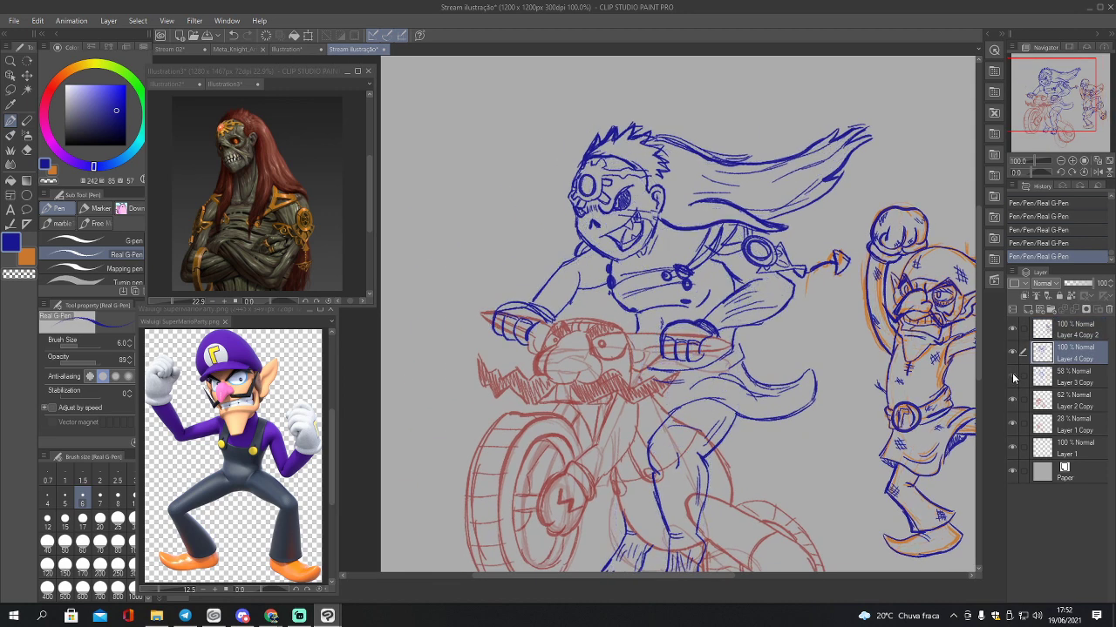
pyautogui.click(1013, 378)
pyautogui.click(1013, 377)
pyautogui.click(1076, 284)
pyautogui.moveTo(1075, 285); pyautogui.dragTo(1072, 284)
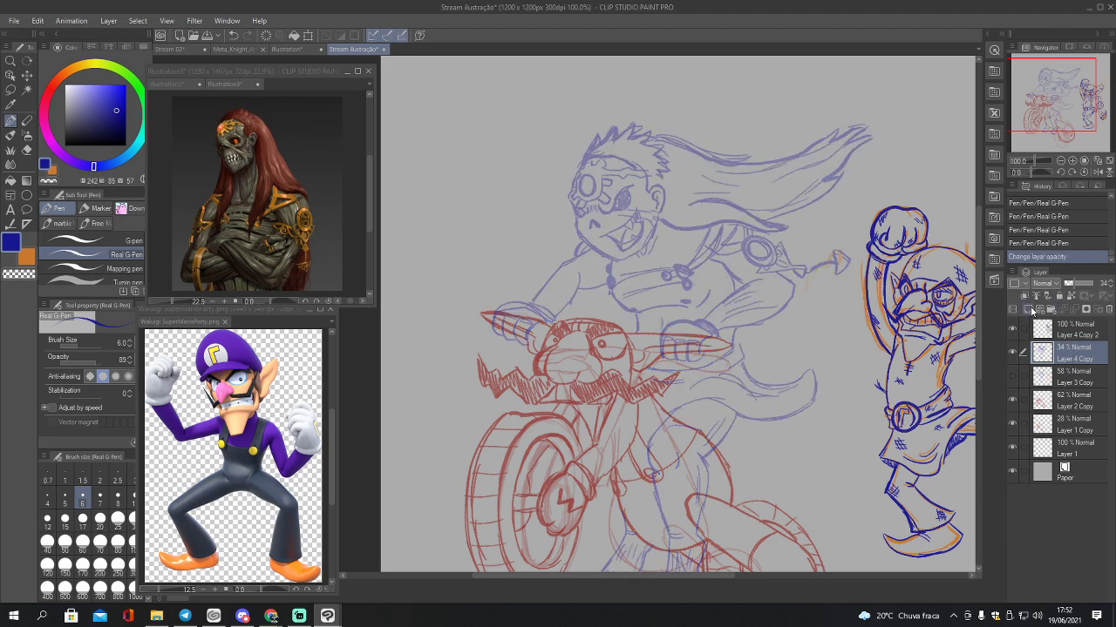
# Step: Add a new raster layer above Layer 4 Copy, pick a dark red drawing colour, and save the file
pyautogui.click(1028, 309)
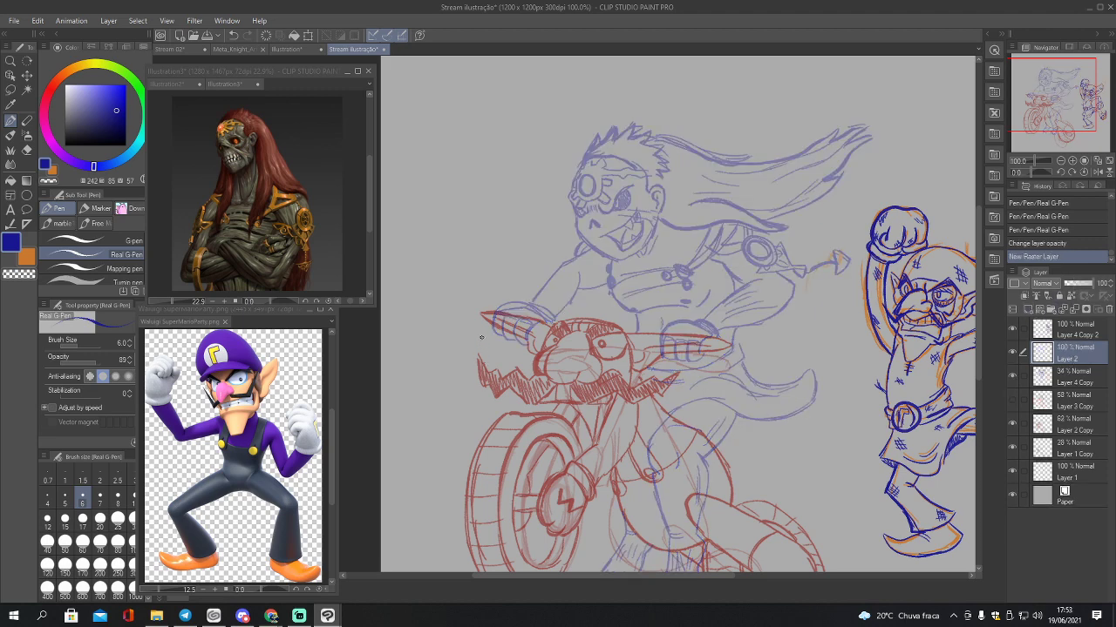
pyautogui.click(48, 95)
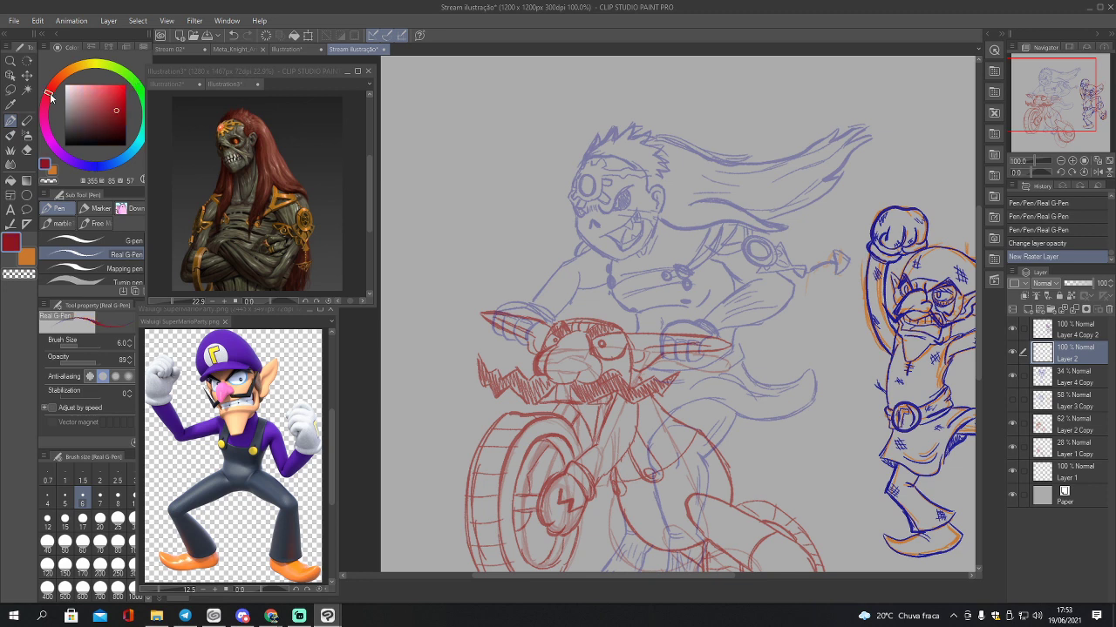
pyautogui.click(105, 124)
pyautogui.hotkey('ctrl', 's')
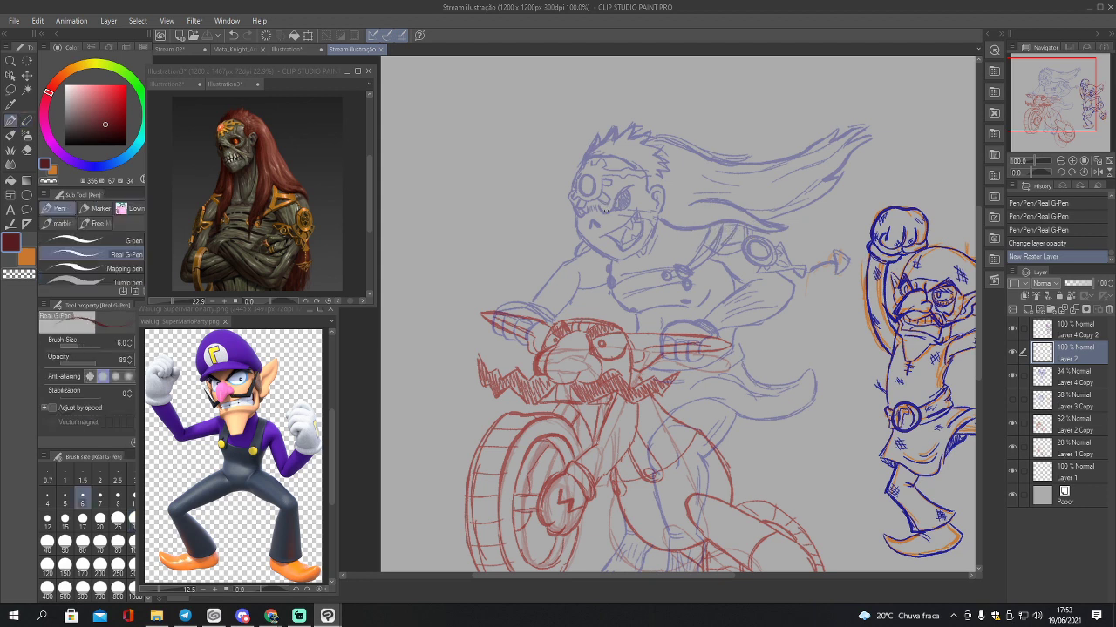
# Step: Ink the rider's eyes, nose, fanged mouth and jaw in dark red with the Real G-Pen over the faded sketch
pyautogui.moveTo(595, 207)
pyautogui.mouseDown()
pyautogui.moveTo(633, 191)
pyautogui.moveTo(605, 207)
pyautogui.moveTo(630, 194)
pyautogui.moveTo(623, 214)
pyautogui.moveTo(623, 204)
pyautogui.moveTo(588, 229)
pyautogui.mouseUp()
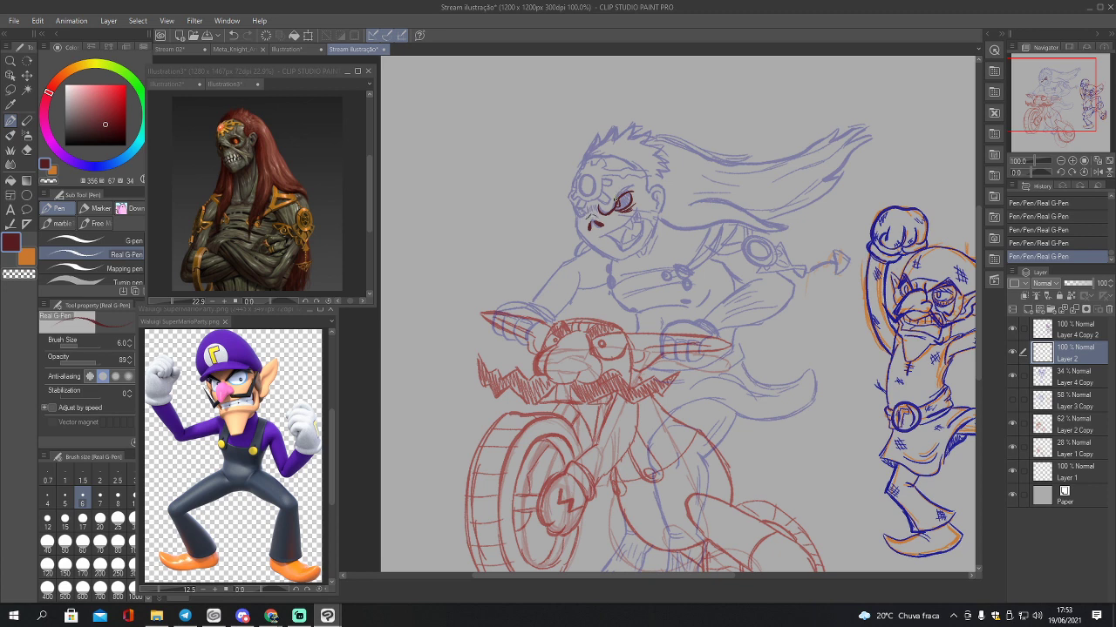
pyautogui.hotkey('ctrl', 'z')
pyautogui.hotkey('ctrl', 'z')
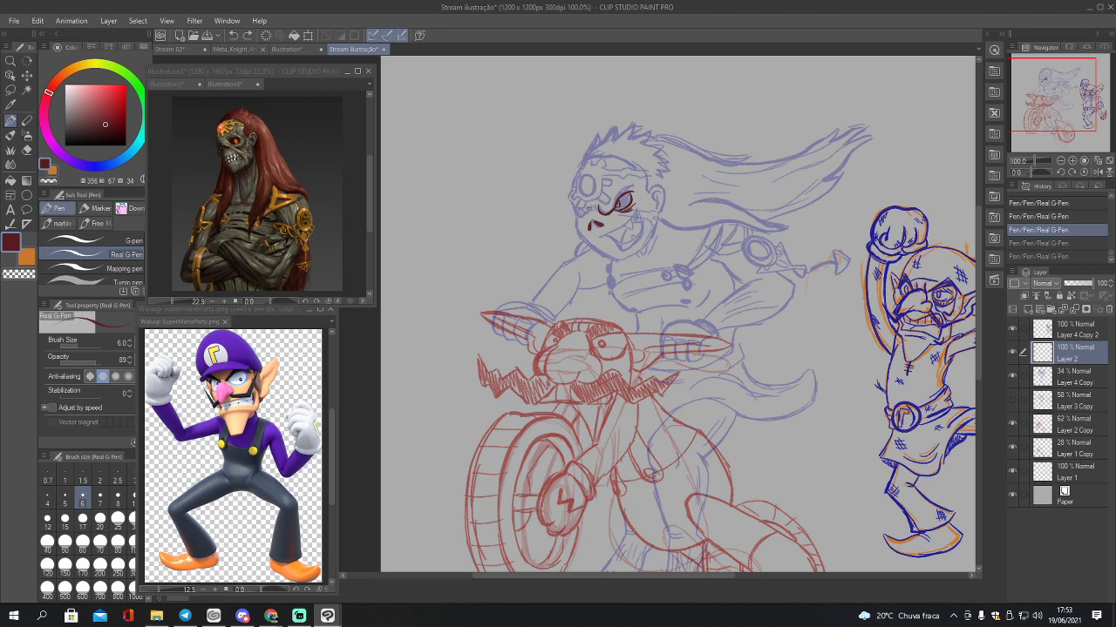
pyautogui.hotkey('ctrl', 'y')
pyautogui.hotkey('ctrl', 'y')
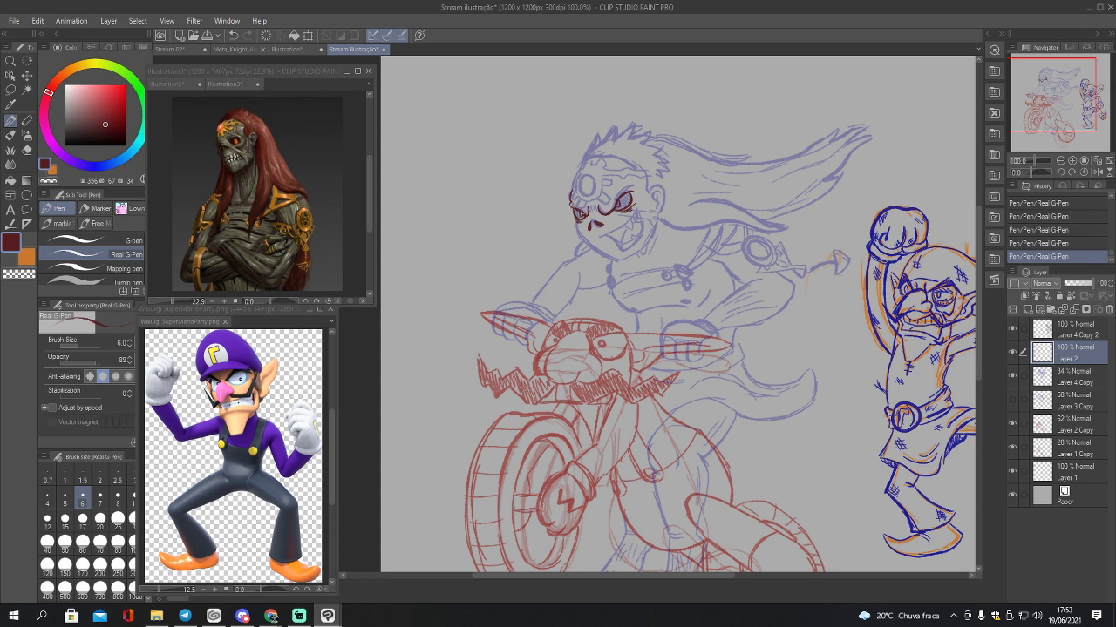
pyautogui.hotkey('ctrl', 'z')
pyautogui.hotkey('ctrl', 'z')
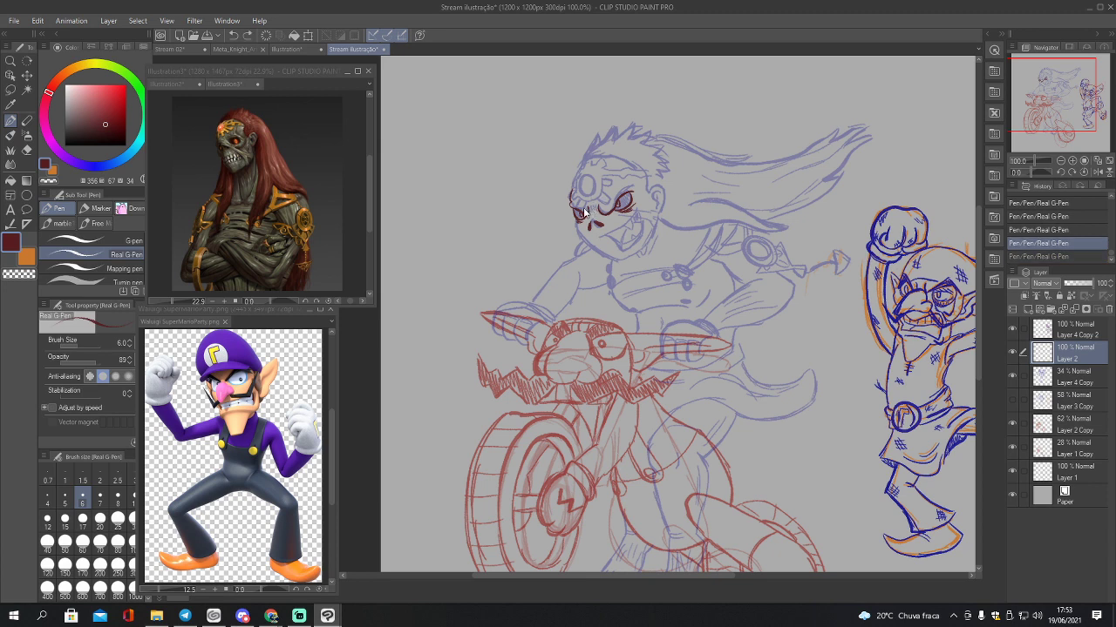
pyautogui.moveTo(588, 211); pyautogui.dragTo(580, 220)
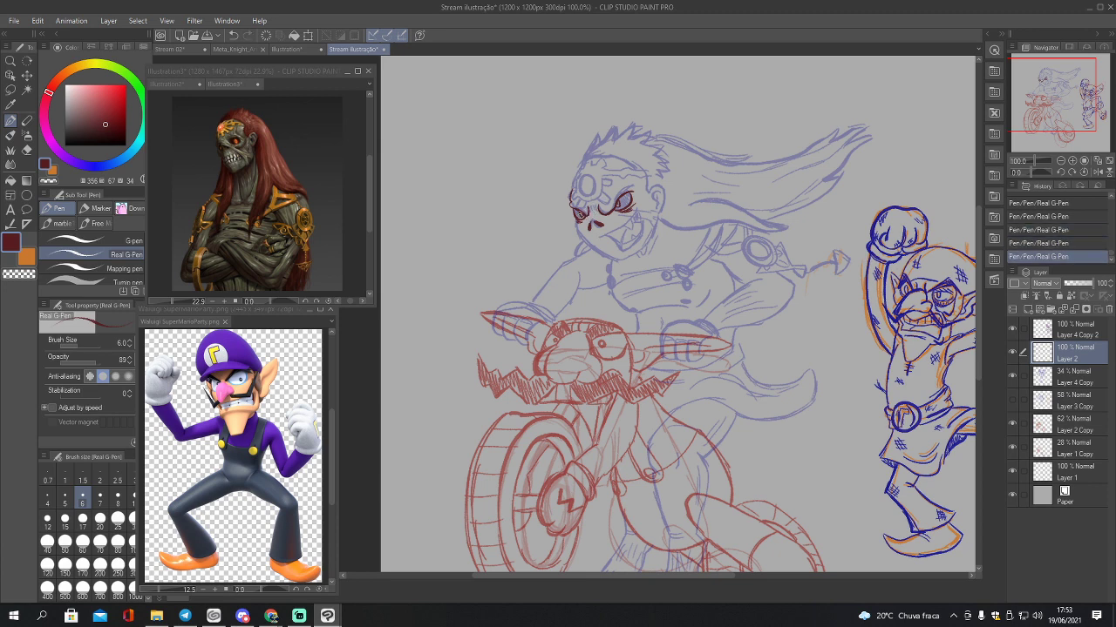
pyautogui.moveTo(576, 217)
pyautogui.mouseDown()
pyautogui.moveTo(575, 230)
pyautogui.moveTo(617, 261)
pyautogui.moveTo(629, 257)
pyautogui.moveTo(609, 233)
pyautogui.moveTo(639, 208)
pyautogui.moveTo(640, 233)
pyautogui.moveTo(617, 253)
pyautogui.moveTo(635, 232)
pyautogui.mouseUp()
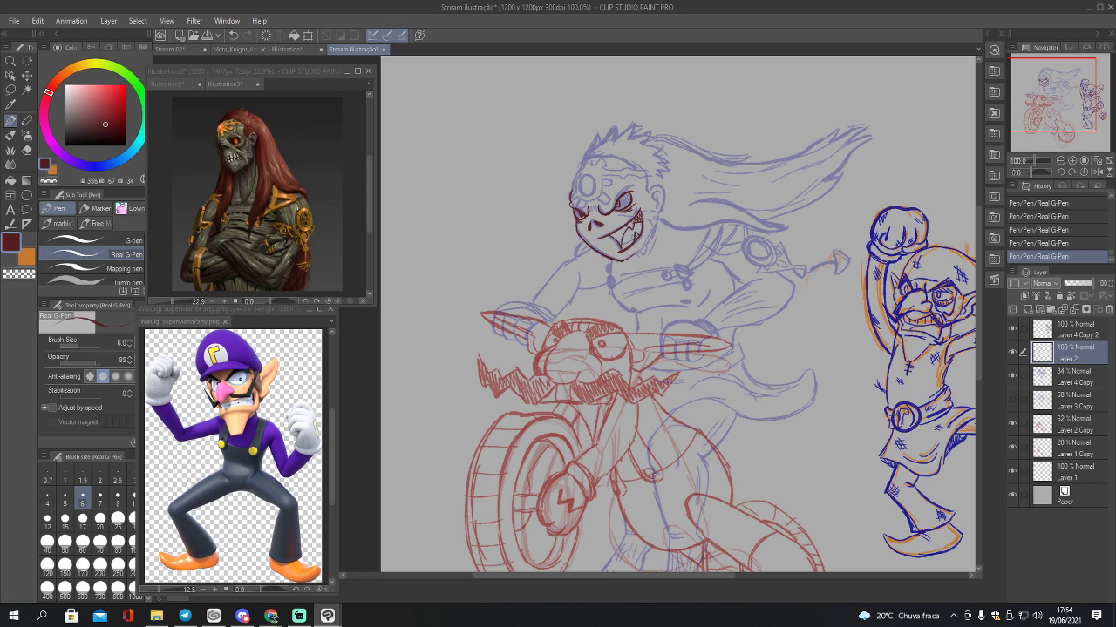
# Step: Ink the rider's ear, hairline, headband and round forehead jewel, comparing strokes with undo and redo
pyautogui.moveTo(646, 191)
pyautogui.mouseDown()
pyautogui.moveTo(663, 199)
pyautogui.moveTo(659, 211)
pyautogui.moveTo(643, 171)
pyautogui.mouseUp()
pyautogui.moveTo(588, 160); pyautogui.dragTo(629, 162)
pyautogui.moveTo(577, 187)
pyautogui.mouseDown()
pyautogui.moveTo(574, 172)
pyautogui.moveTo(591, 180)
pyautogui.moveTo(582, 167)
pyautogui.moveTo(591, 199)
pyautogui.mouseUp()
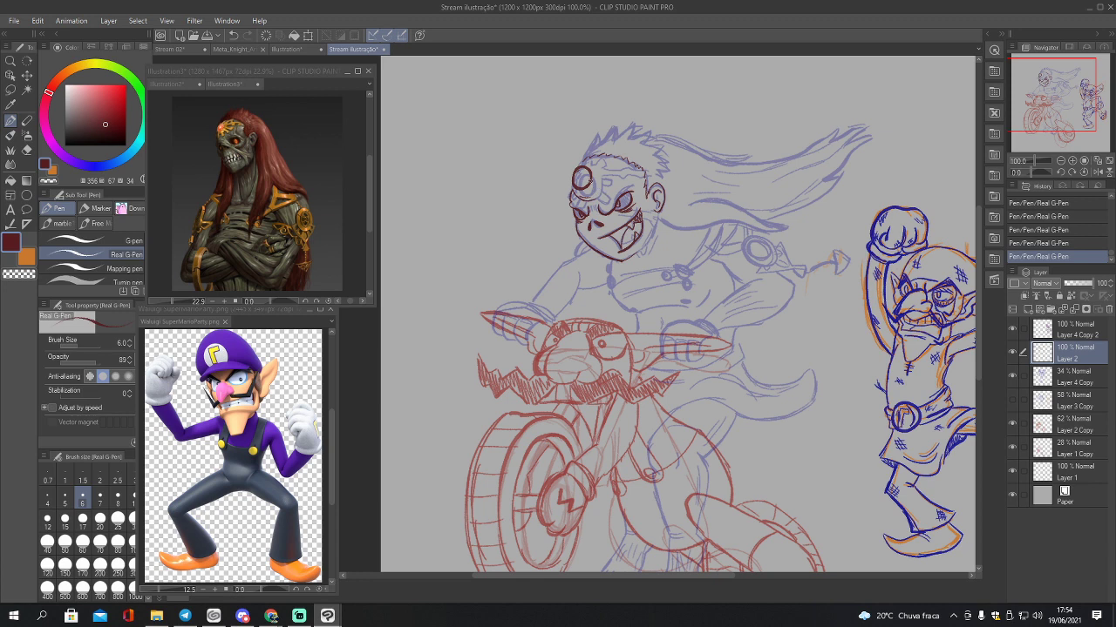
pyautogui.hotkey('ctrl', 'z')
pyautogui.hotkey('ctrl', 'z')
pyautogui.hotkey('ctrl', 'z')
pyautogui.hotkey('ctrl', 'y')
pyautogui.hotkey('ctrl', 'y')
pyautogui.hotkey('ctrl', 'y')
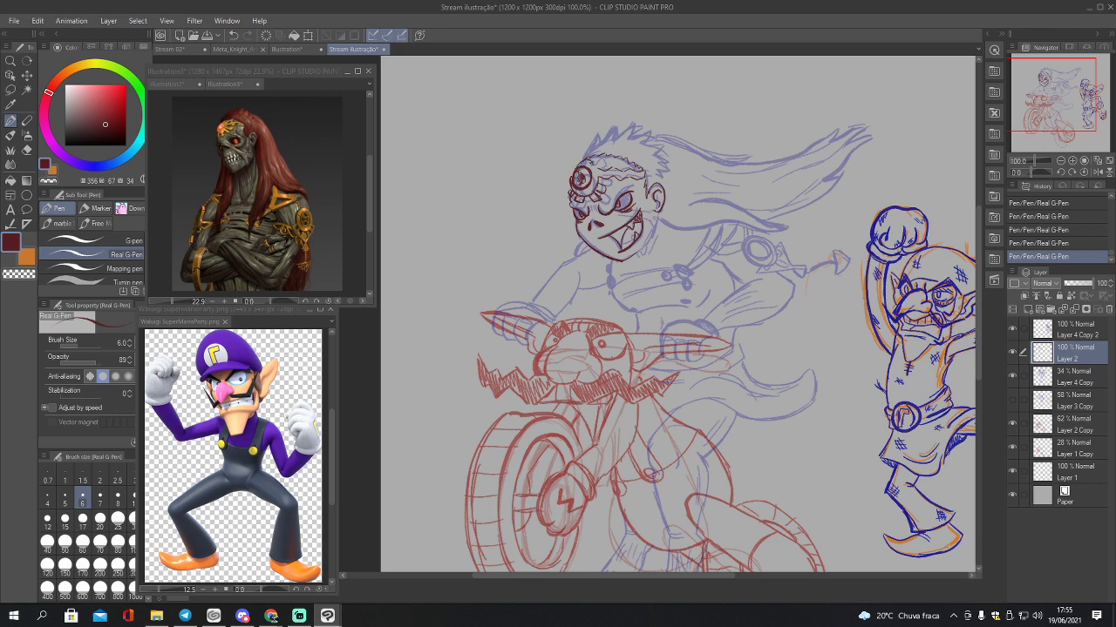
# Step: Finish the forehead jewel and spiky hair outline, and briefly hide Layer 4 Copy to check the head's linework
pyautogui.moveTo(591, 163)
pyautogui.mouseDown()
pyautogui.moveTo(603, 164)
pyautogui.moveTo(575, 166)
pyautogui.mouseUp()
pyautogui.moveTo(617, 132)
pyautogui.mouseDown()
pyautogui.moveTo(653, 153)
pyautogui.moveTo(656, 177)
pyautogui.mouseUp()
pyautogui.click(1012, 375)
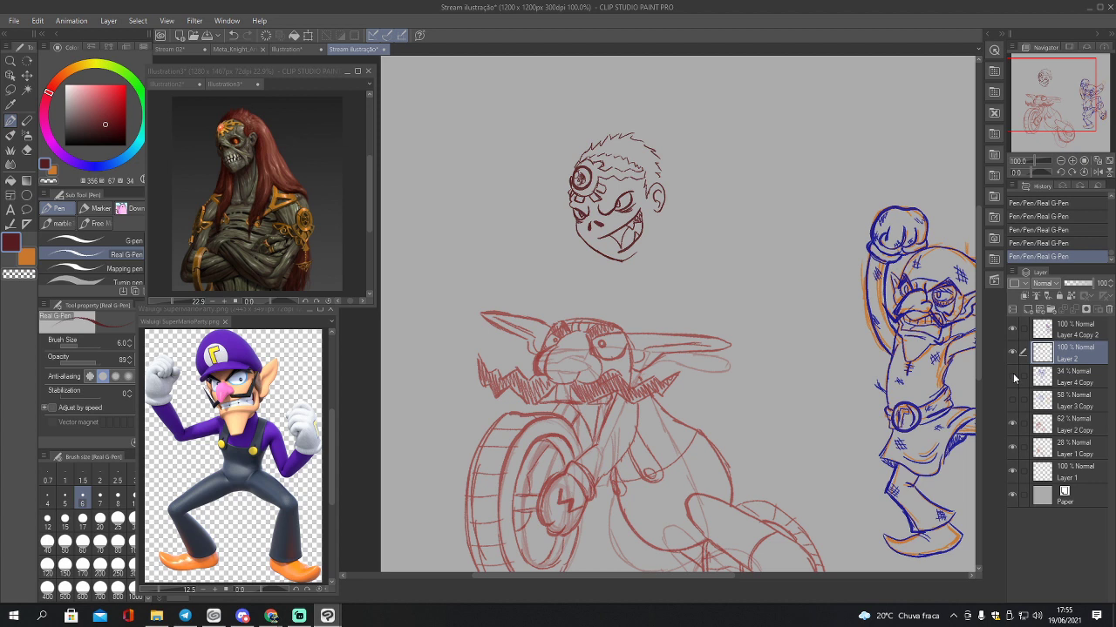
pyautogui.click(1011, 376)
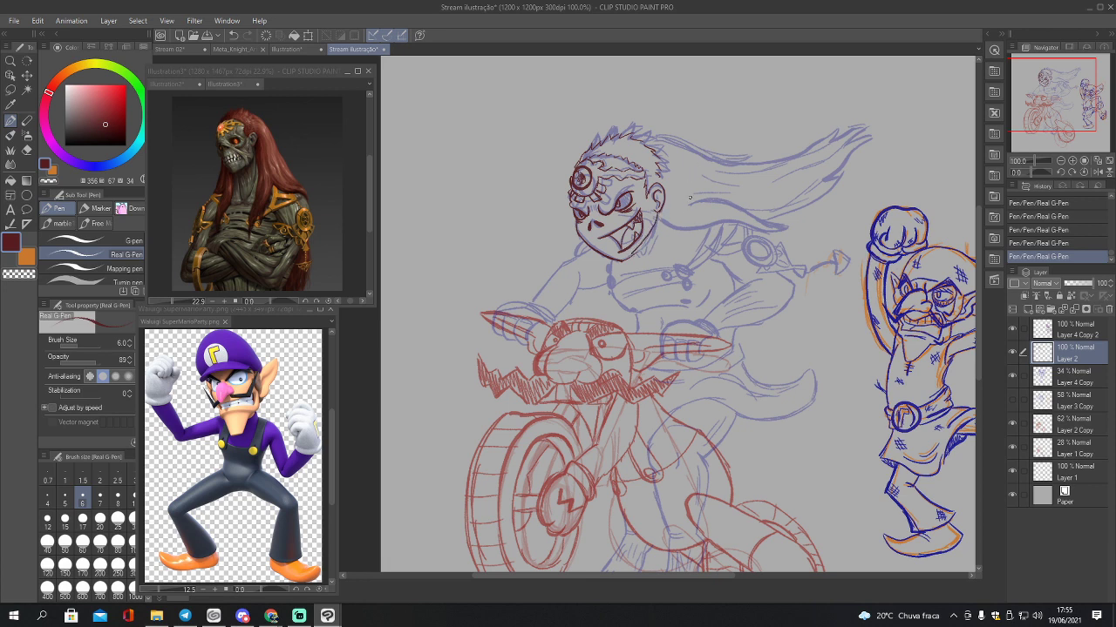
# Step: Undo the last stroke, ink the side of the rider's jaw and neck, and begin the flowing hair's upper and lower locks
pyautogui.hotkey('ctrl', 'z')
pyautogui.moveTo(653, 210); pyautogui.dragTo(634, 252)
pyautogui.moveTo(656, 251); pyautogui.dragTo(658, 225)
pyautogui.moveTo(664, 216)
pyautogui.mouseDown()
pyautogui.moveTo(678, 227)
pyautogui.moveTo(790, 226)
pyautogui.mouseUp()
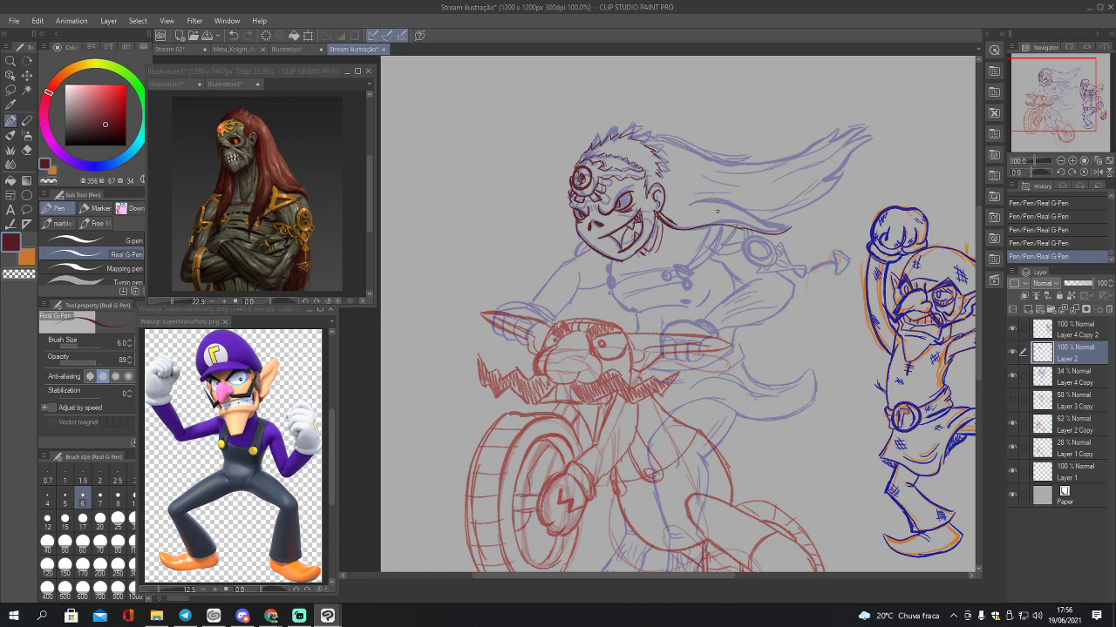
pyautogui.moveTo(709, 211)
pyautogui.mouseDown()
pyautogui.moveTo(791, 229)
pyautogui.moveTo(746, 206)
pyautogui.moveTo(763, 234)
pyautogui.moveTo(792, 230)
pyautogui.mouseUp()
pyautogui.moveTo(669, 221); pyautogui.dragTo(694, 225)
pyautogui.moveTo(706, 201); pyautogui.dragTo(741, 203)
pyautogui.moveTo(639, 137)
pyautogui.mouseDown()
pyautogui.moveTo(747, 153)
pyautogui.moveTo(734, 162)
pyautogui.moveTo(723, 154)
pyautogui.mouseUp()
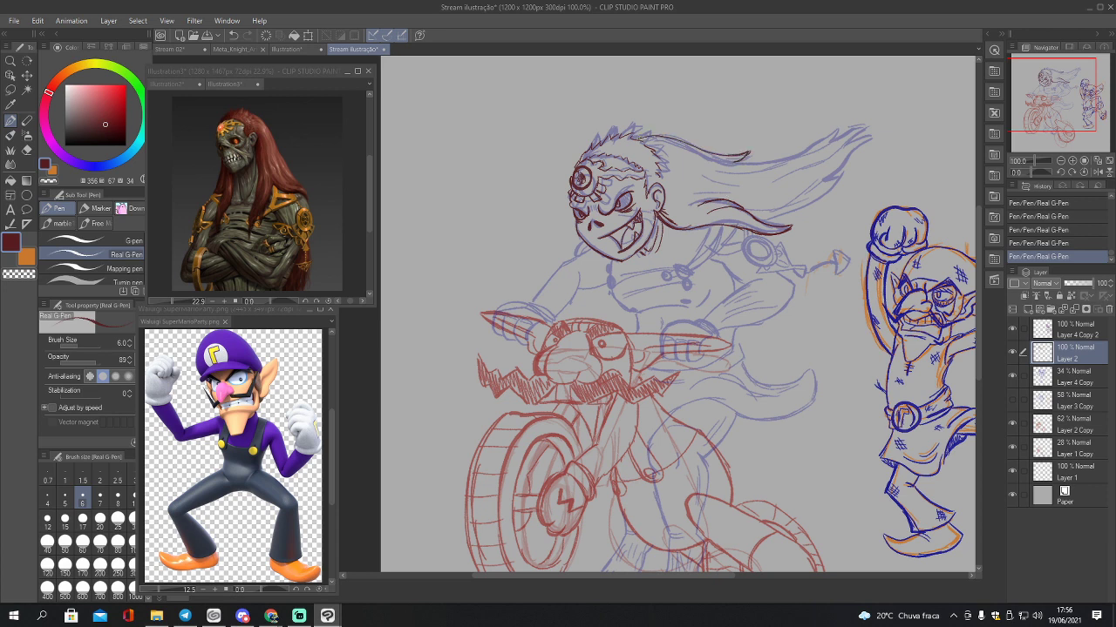
# Step: Ink the flowing hair's pointed tips and outer edges, and redo the inner strand lines
pyautogui.moveTo(637, 135)
pyautogui.mouseDown()
pyautogui.moveTo(748, 162)
pyautogui.moveTo(875, 125)
pyautogui.moveTo(823, 178)
pyautogui.moveTo(784, 186)
pyautogui.mouseUp()
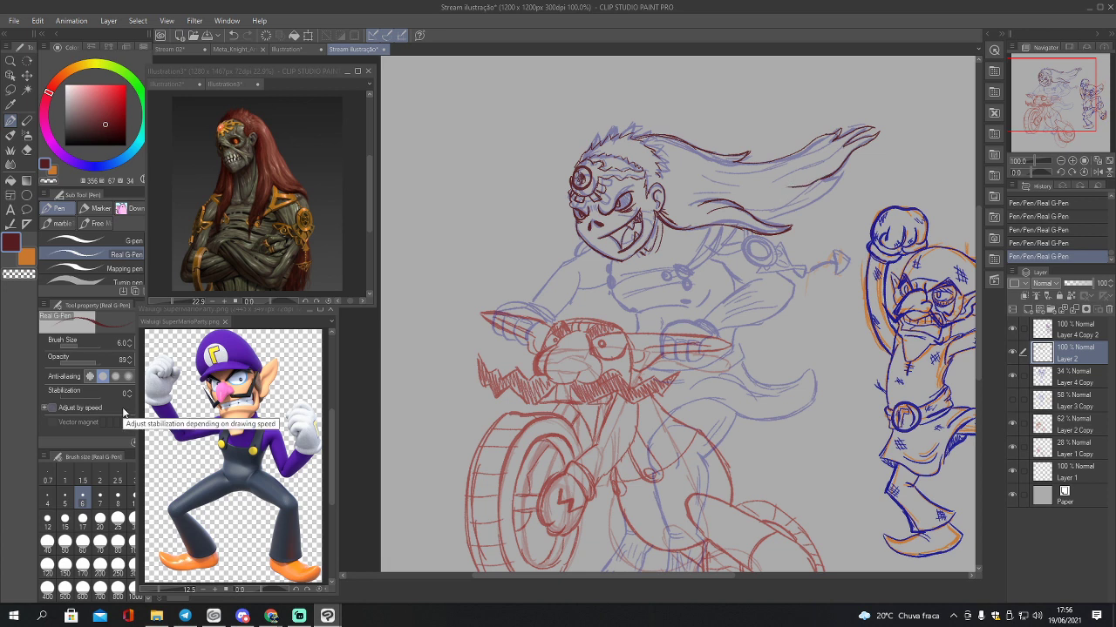
pyautogui.moveTo(757, 224); pyautogui.dragTo(844, 178)
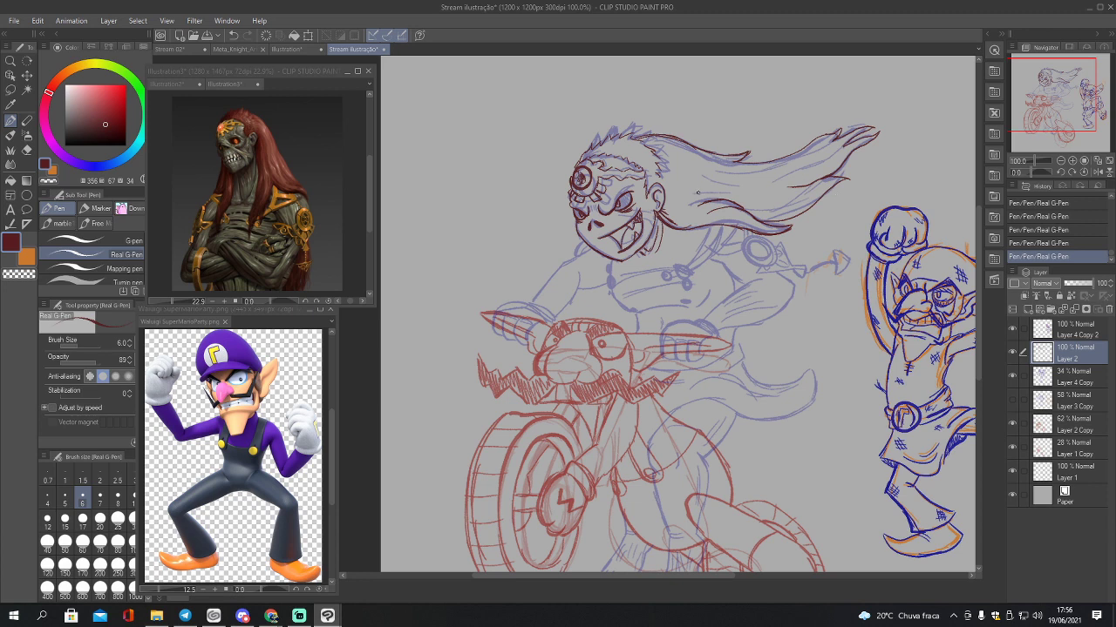
pyautogui.moveTo(698, 192); pyautogui.dragTo(751, 184)
pyautogui.hotkey('ctrl', 'z')
pyautogui.hotkey('ctrl', 'z')
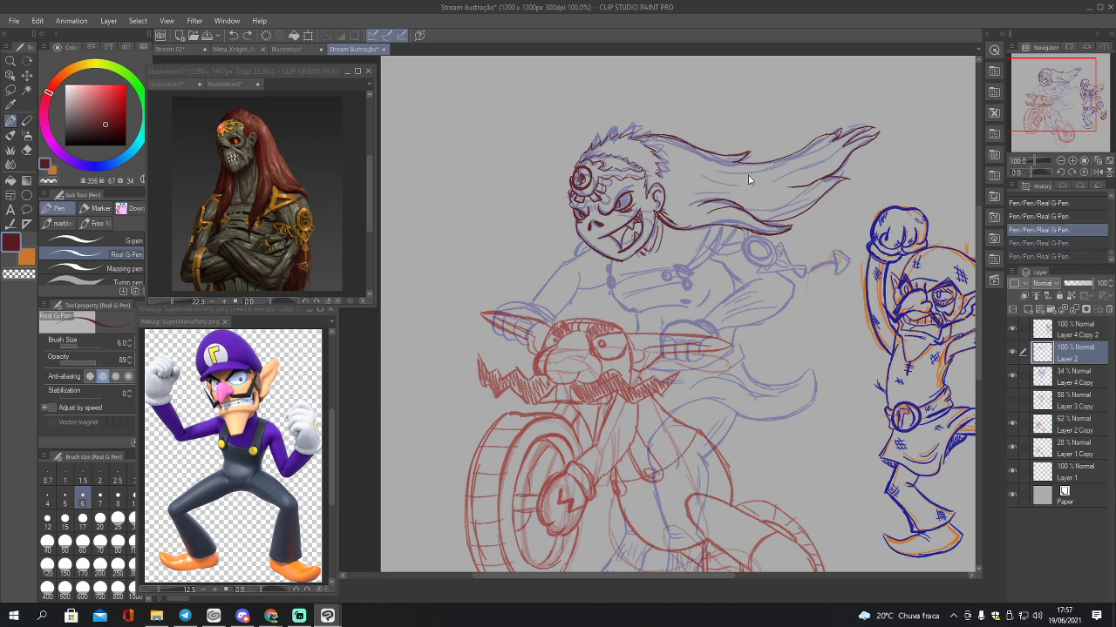
pyautogui.moveTo(697, 186); pyautogui.dragTo(744, 195)
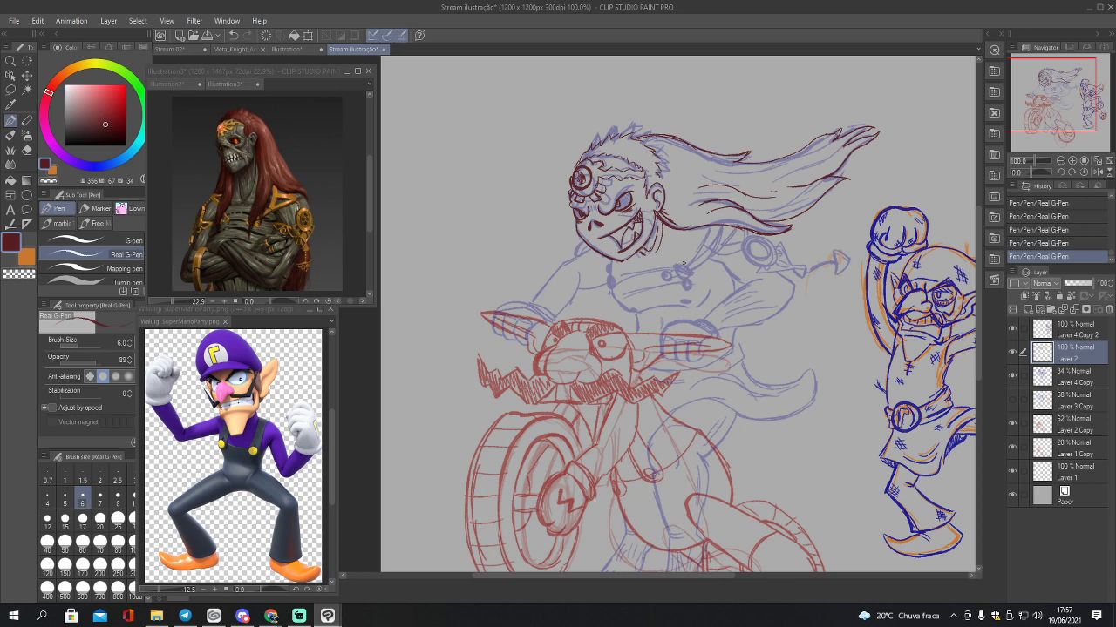
# Step: Ink the rider's chest beads, cord, shoulder straps and round shoulder ornament, saving the file along the way
pyautogui.moveTo(676, 270)
pyautogui.mouseDown()
pyautogui.moveTo(688, 265)
pyautogui.moveTo(681, 287)
pyautogui.moveTo(662, 277)
pyautogui.moveTo(685, 272)
pyautogui.moveTo(681, 263)
pyautogui.moveTo(676, 276)
pyautogui.mouseUp()
pyautogui.moveTo(714, 243)
pyautogui.mouseDown()
pyautogui.moveTo(721, 226)
pyautogui.moveTo(738, 227)
pyautogui.moveTo(730, 253)
pyautogui.moveTo(746, 239)
pyautogui.moveTo(707, 257)
pyautogui.mouseUp()
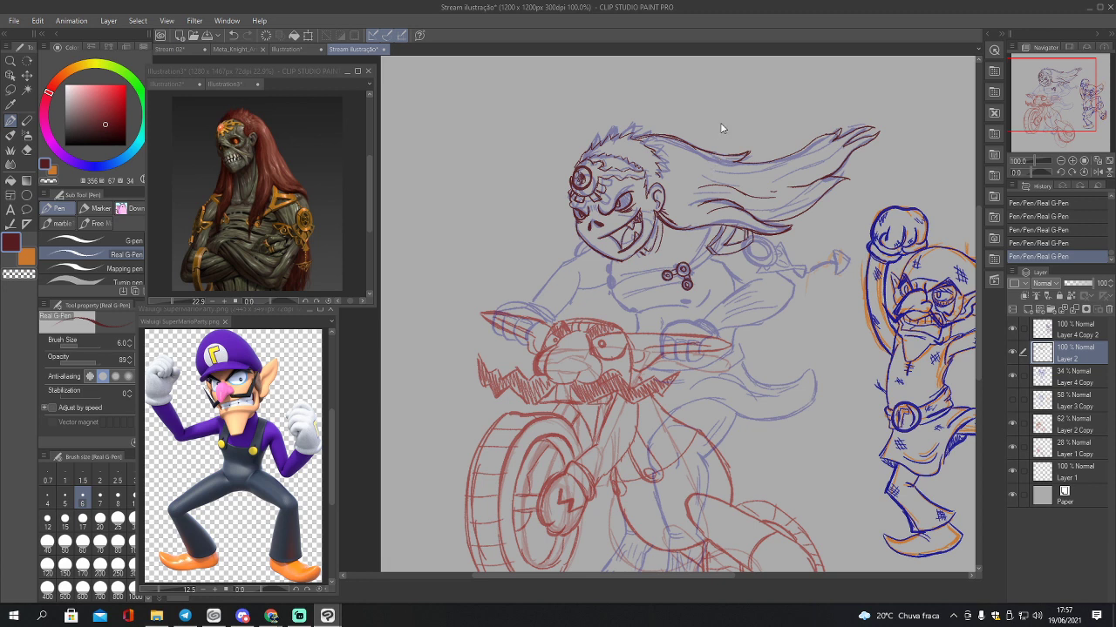
pyautogui.hotkey('ctrl', 's')
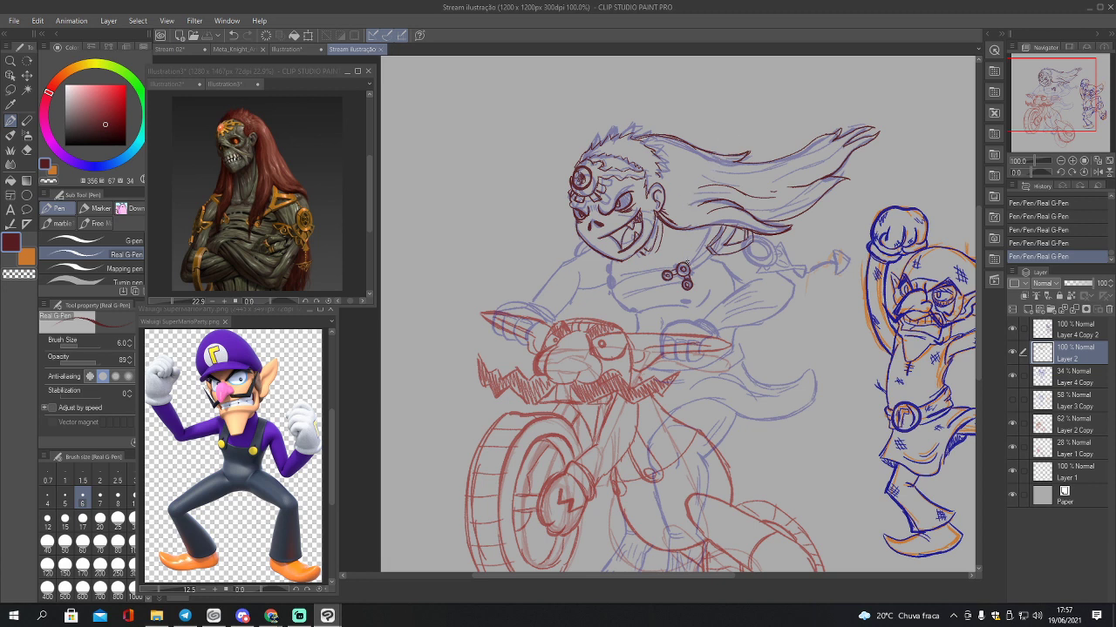
pyautogui.moveTo(685, 262); pyautogui.dragTo(706, 250)
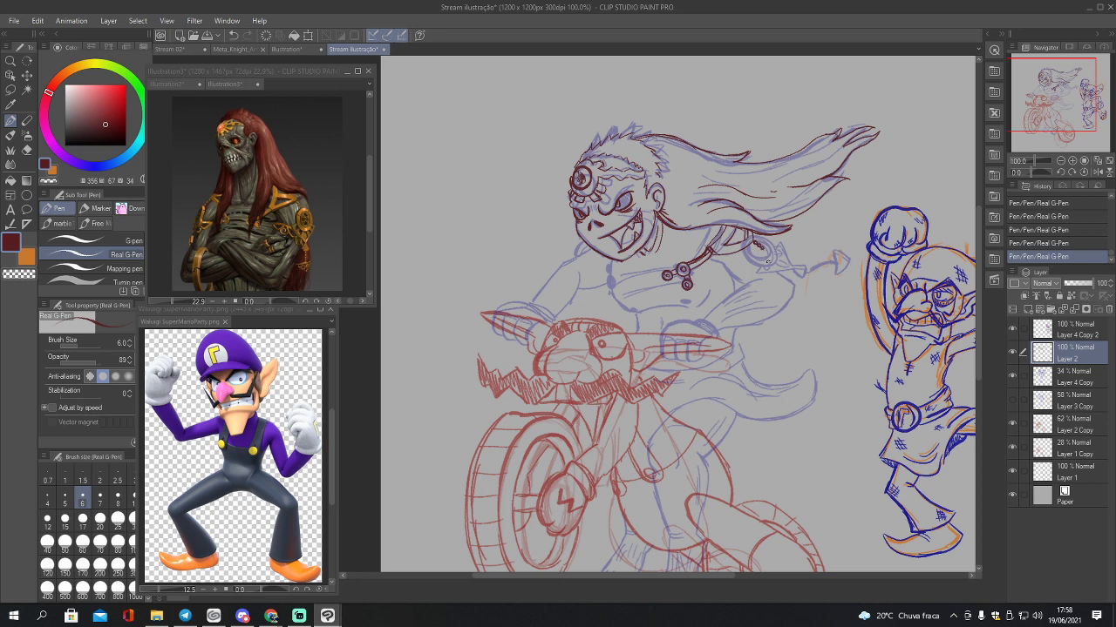
pyautogui.moveTo(765, 251)
pyautogui.mouseDown()
pyautogui.moveTo(767, 272)
pyautogui.moveTo(789, 259)
pyautogui.moveTo(770, 247)
pyautogui.moveTo(765, 265)
pyautogui.mouseUp()
pyautogui.moveTo(709, 259); pyautogui.dragTo(718, 262)
# Step: Ink the rider's near arm, wristband and gloved hand gripping the handlebar
pyautogui.moveTo(703, 319)
pyautogui.mouseDown()
pyautogui.moveTo(754, 279)
pyautogui.moveTo(705, 317)
pyautogui.moveTo(792, 295)
pyautogui.mouseUp()
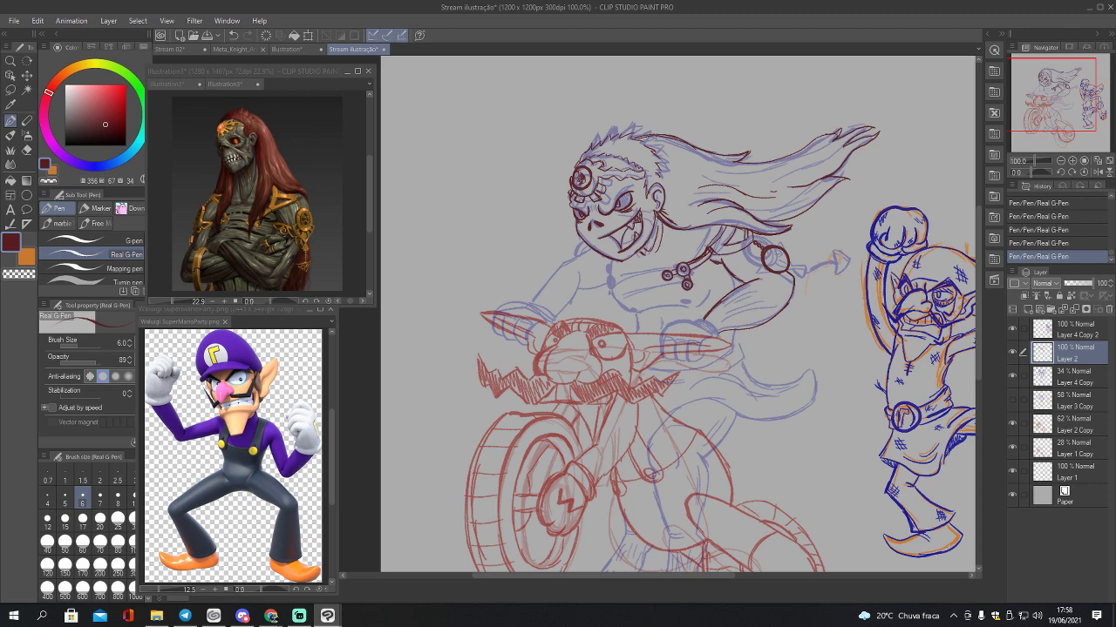
pyautogui.moveTo(697, 319)
pyautogui.mouseDown()
pyautogui.moveTo(717, 332)
pyautogui.moveTo(708, 323)
pyautogui.mouseUp()
pyautogui.moveTo(706, 334)
pyautogui.mouseDown()
pyautogui.moveTo(695, 361)
pyautogui.moveTo(688, 339)
pyautogui.moveTo(662, 346)
pyautogui.moveTo(676, 324)
pyautogui.moveTo(718, 339)
pyautogui.moveTo(737, 330)
pyautogui.mouseUp()
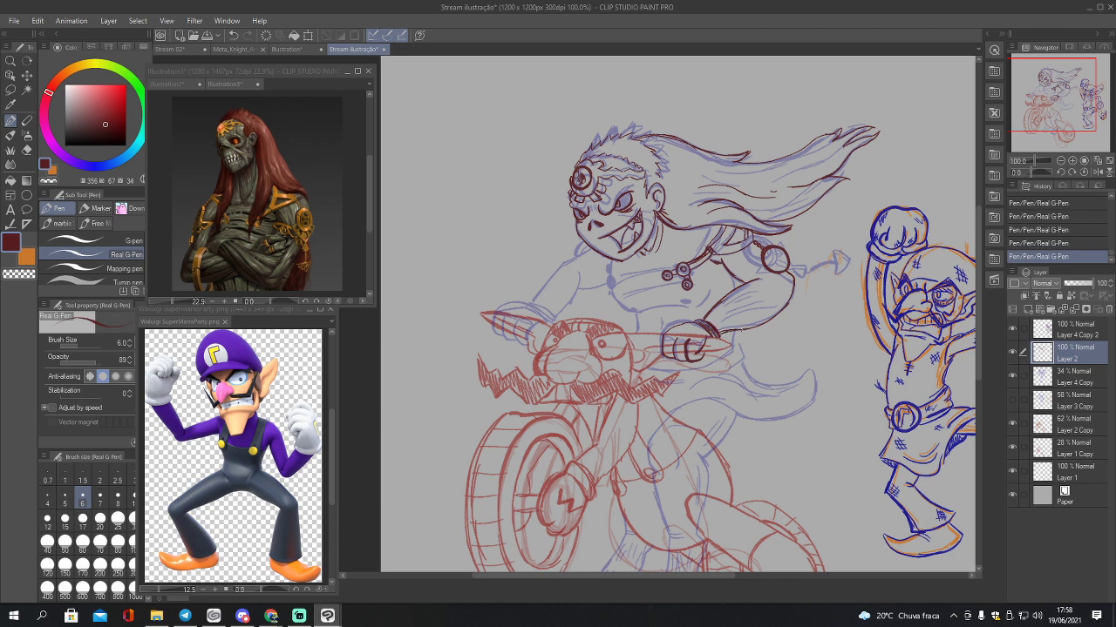
# Step: Undo the last stroke, erase the inner lines of the rider's round shoulder ornament, and redraw a small face-like emblem inside its ring
pyautogui.moveTo(785, 299); pyautogui.dragTo(774, 315)
pyautogui.moveTo(775, 271); pyautogui.dragTo(777, 263)
pyautogui.hotkey('ctrl', 'z')
pyautogui.press('e')
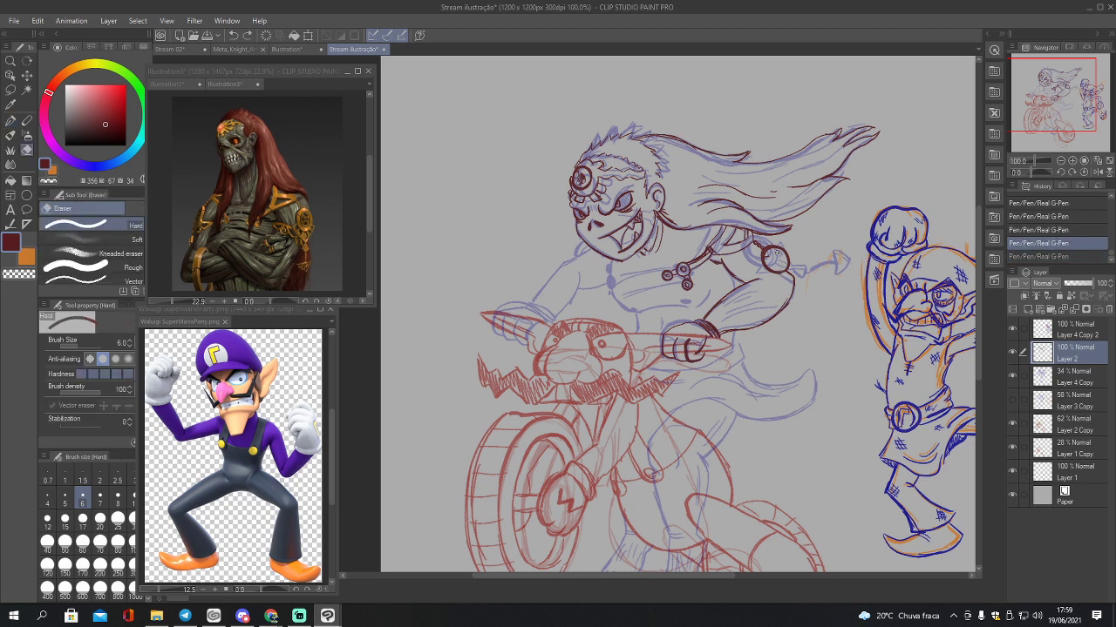
pyautogui.moveTo(770, 256); pyautogui.dragTo(772, 262)
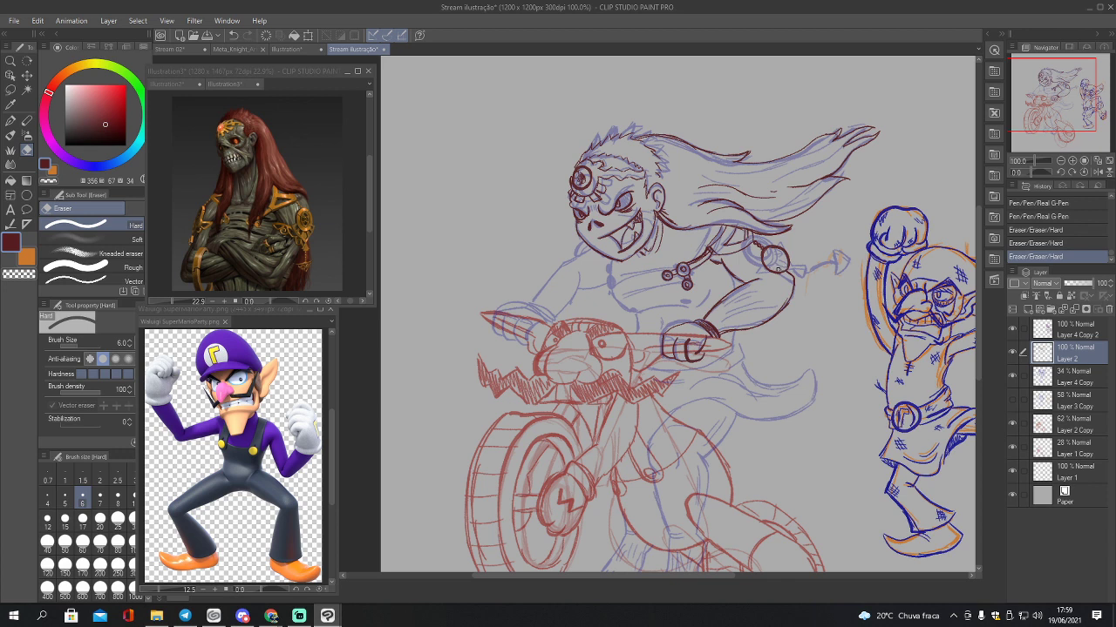
pyautogui.moveTo(771, 247); pyautogui.dragTo(787, 259)
pyautogui.press('p')
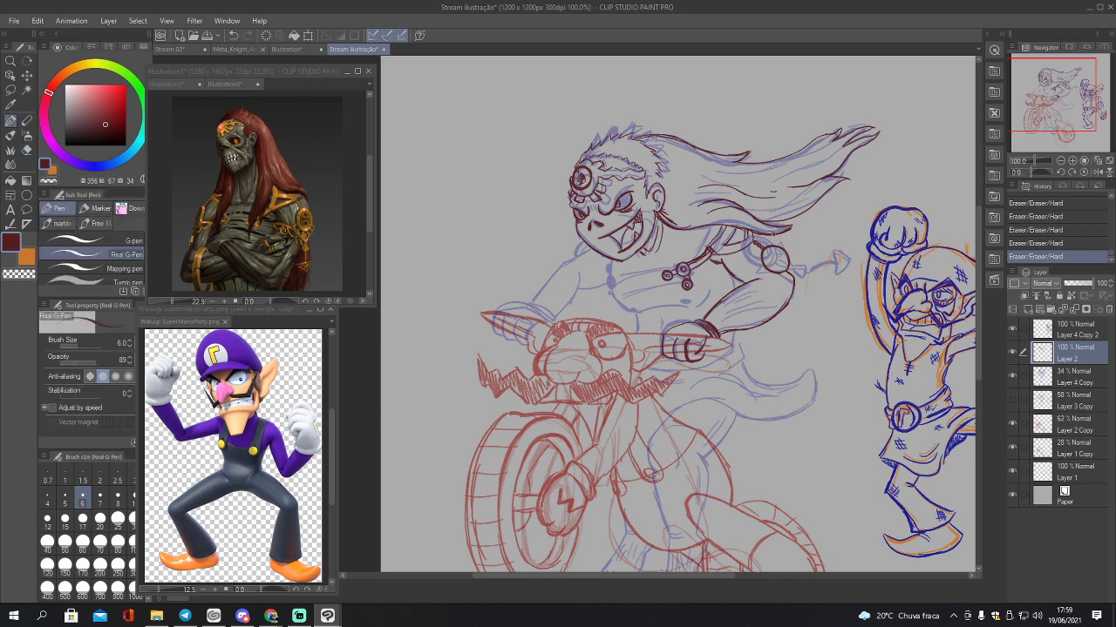
pyautogui.moveTo(770, 258); pyautogui.dragTo(769, 261)
pyautogui.moveTo(771, 256); pyautogui.dragTo(774, 263)
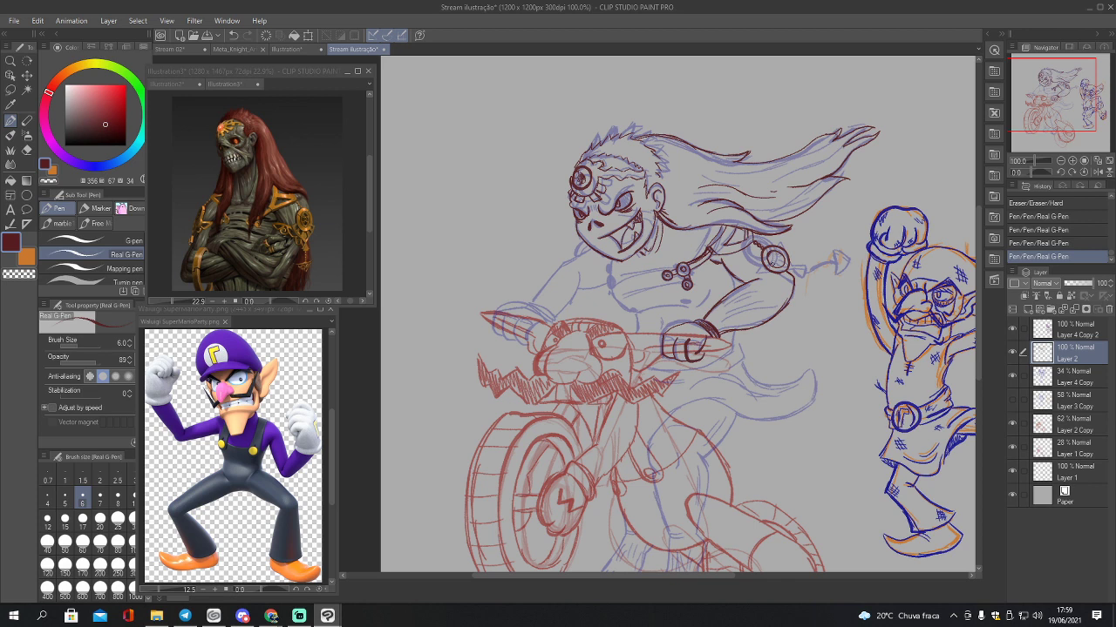
pyautogui.moveTo(772, 258); pyautogui.dragTo(775, 263)
# Step: Ink the triangular piece attached to the outer side of the round shoulder ornament and erase its excess outer lines
pyautogui.moveTo(794, 246); pyautogui.dragTo(804, 277)
pyautogui.moveTo(774, 278)
pyautogui.mouseDown()
pyautogui.moveTo(791, 281)
pyautogui.moveTo(798, 264)
pyautogui.moveTo(803, 274)
pyautogui.mouseUp()
pyautogui.press('e')
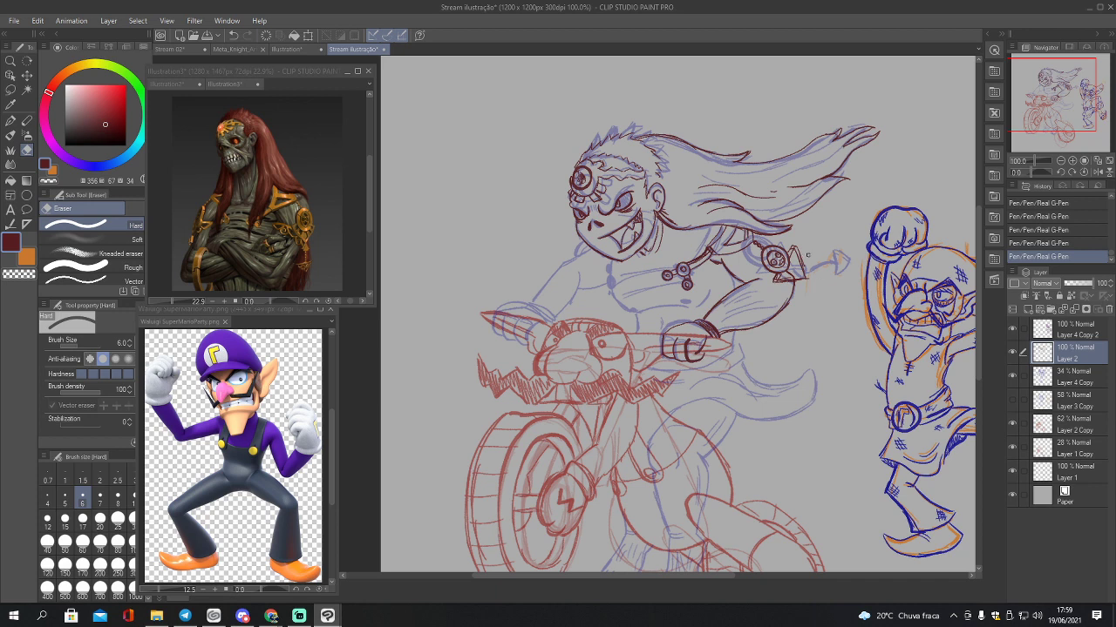
pyautogui.moveTo(793, 248); pyautogui.dragTo(803, 275)
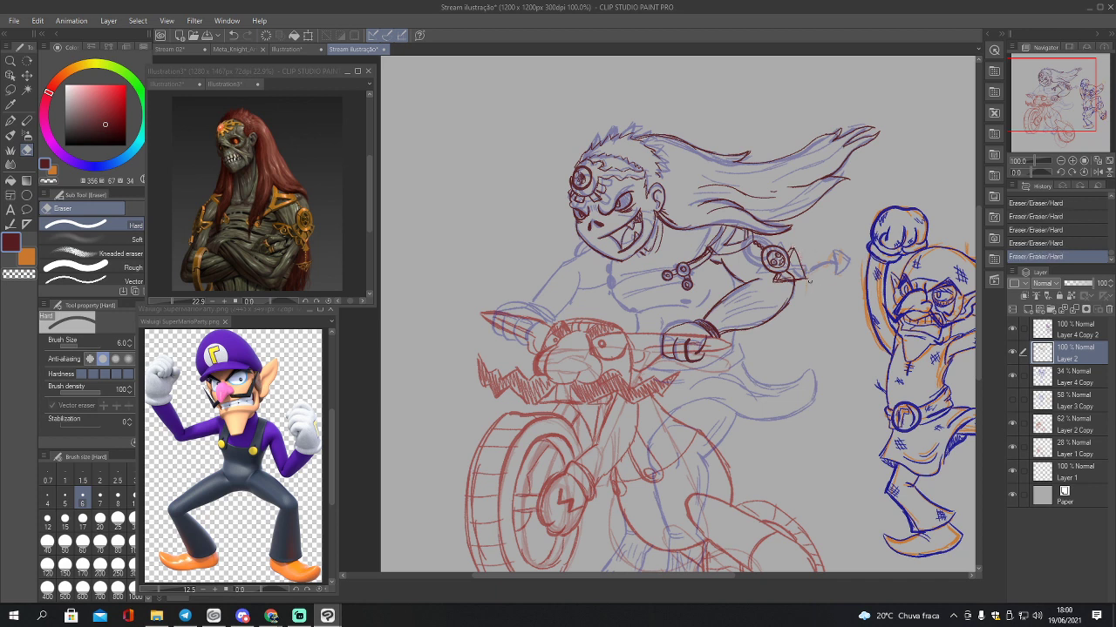
# Step: Ink the small notches and inner details of the shoulder ornament's triangular piece, erasing stray lines between strokes
pyautogui.press('p')
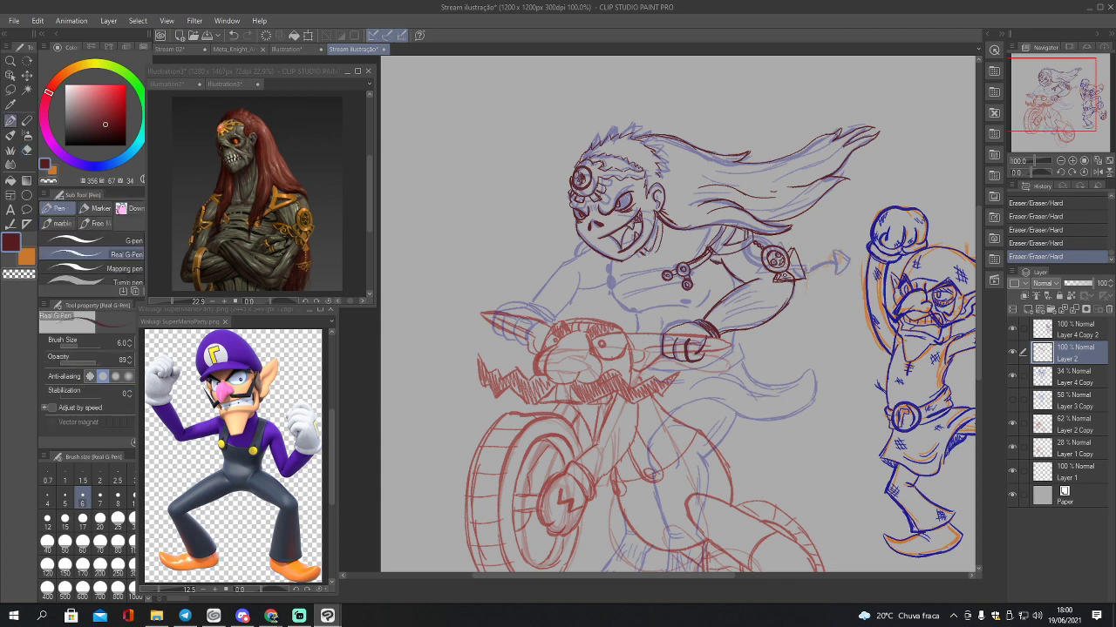
pyautogui.moveTo(783, 267); pyautogui.dragTo(790, 277)
pyautogui.moveTo(784, 270); pyautogui.dragTo(788, 277)
pyautogui.press('e')
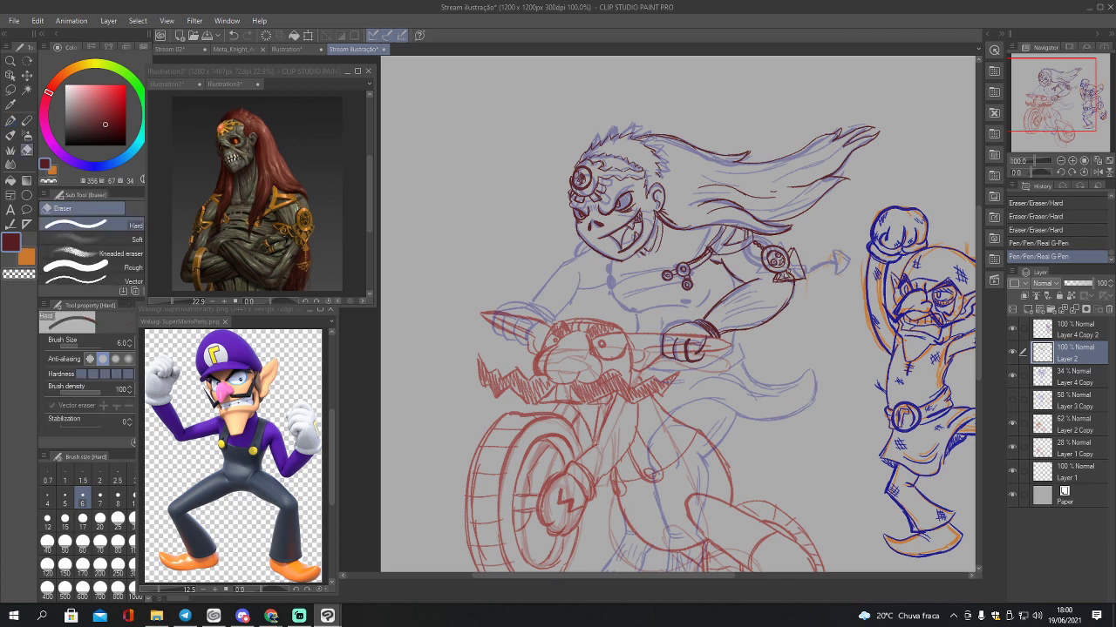
pyautogui.moveTo(784, 272); pyautogui.dragTo(789, 275)
pyautogui.press('p')
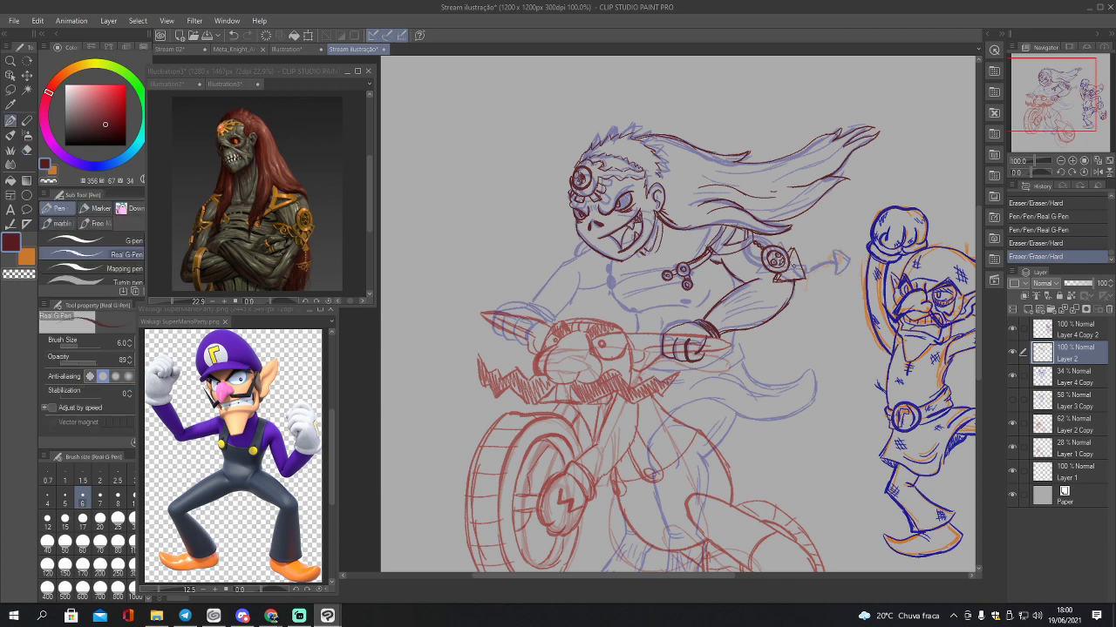
pyautogui.moveTo(787, 271); pyautogui.dragTo(791, 274)
pyautogui.moveTo(787, 270); pyautogui.dragTo(790, 274)
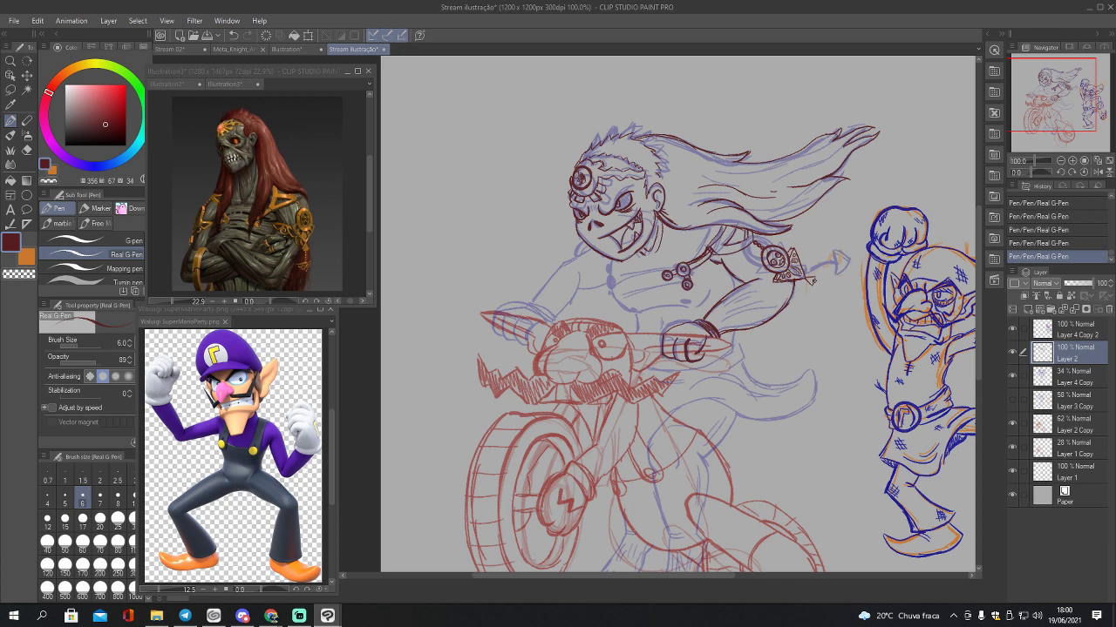
# Step: Ink the arrow-shaped tip trailing from the shoulder ornament and the rider's chest and torso lines, and save the illustration
pyautogui.moveTo(813, 281); pyautogui.dragTo(850, 251)
pyautogui.moveTo(612, 259)
pyautogui.mouseDown()
pyautogui.moveTo(609, 294)
pyautogui.moveTo(631, 310)
pyautogui.mouseUp()
pyautogui.moveTo(644, 268); pyautogui.dragTo(641, 281)
pyautogui.moveTo(641, 278); pyautogui.dragTo(646, 307)
pyautogui.click(1061, 161)
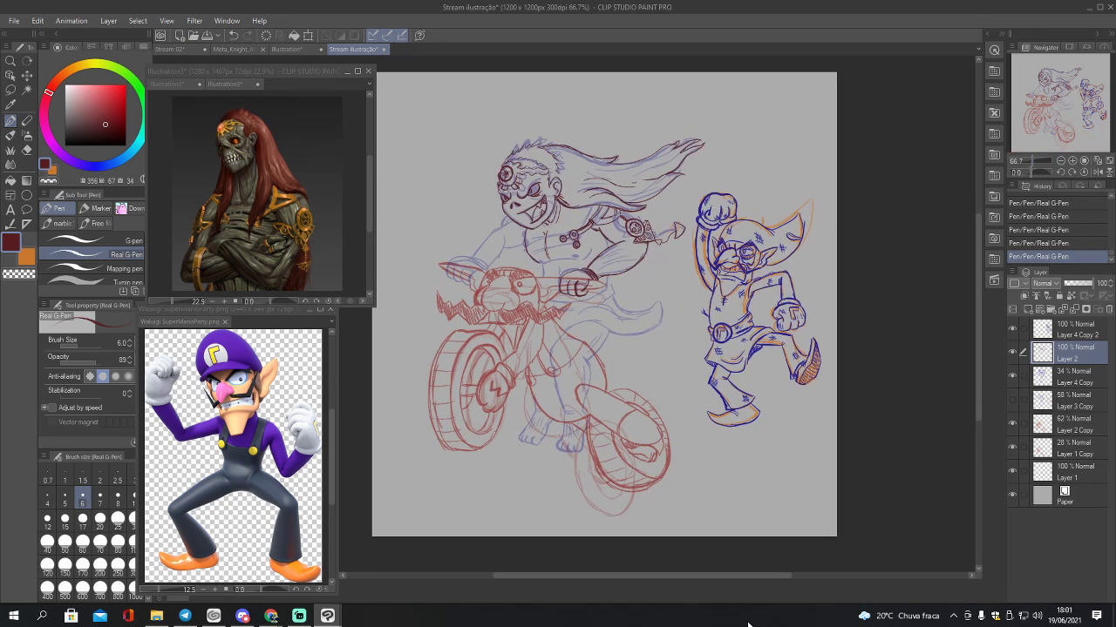
pyautogui.hotkey('ctrl', 's')
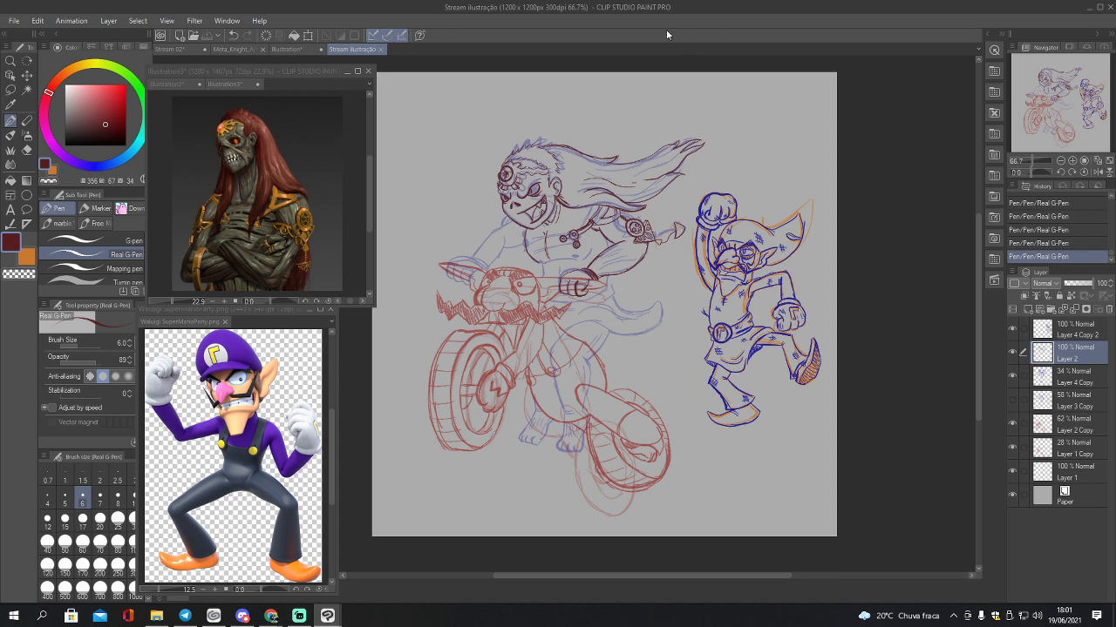
# Step: Close the Ganondorf, Wario and Waluigi reference images without saving the changed ones
pyautogui.click(368, 72)
pyautogui.click(369, 72)
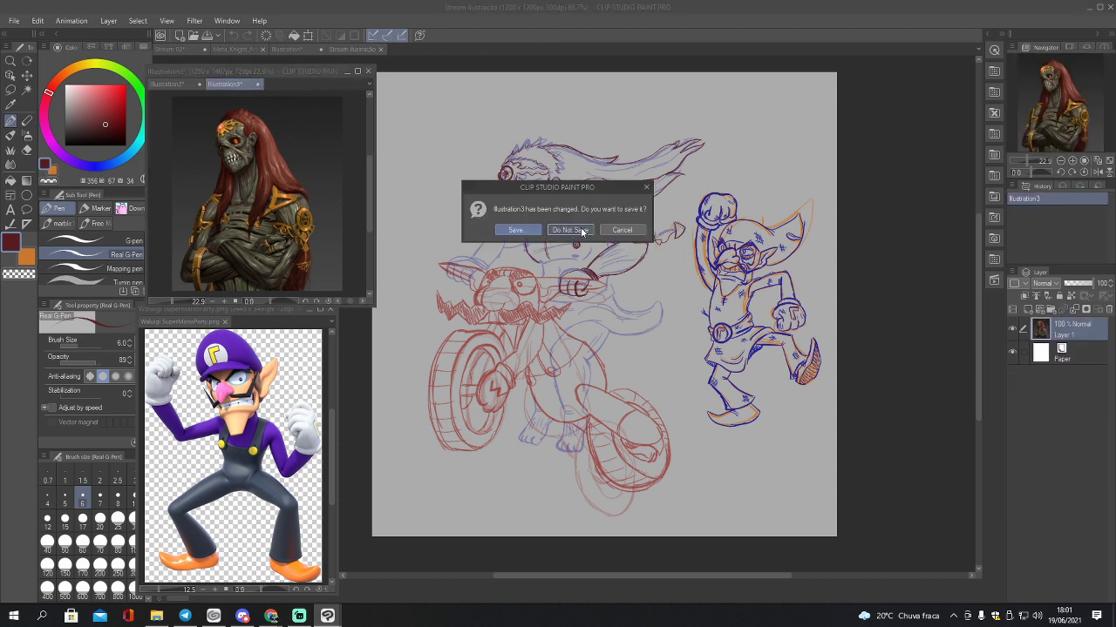
pyautogui.click(570, 230)
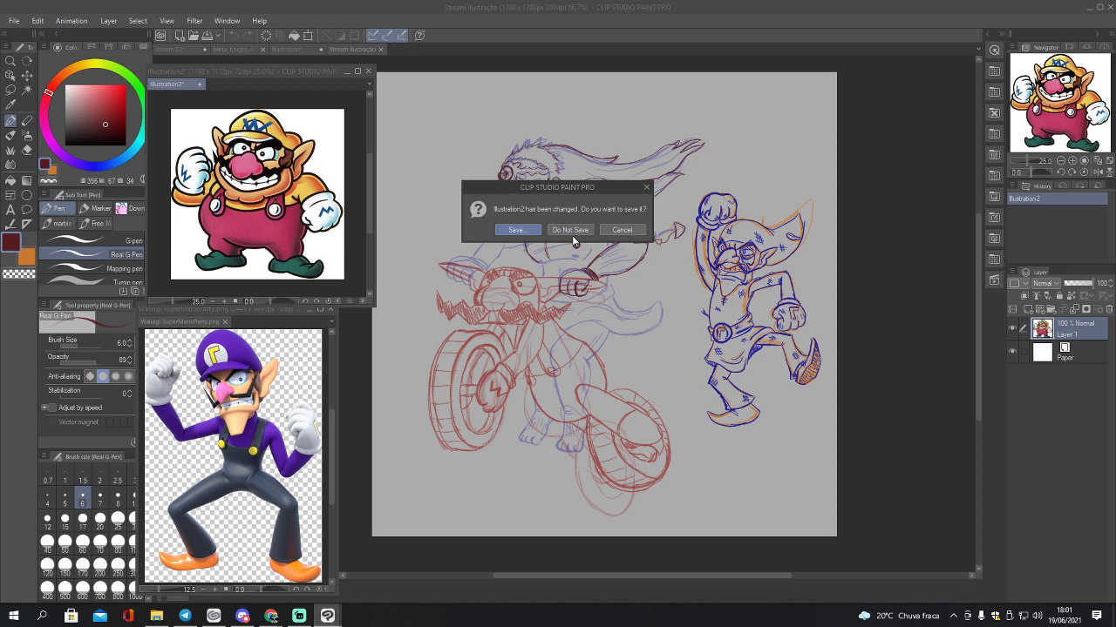
pyautogui.click(570, 231)
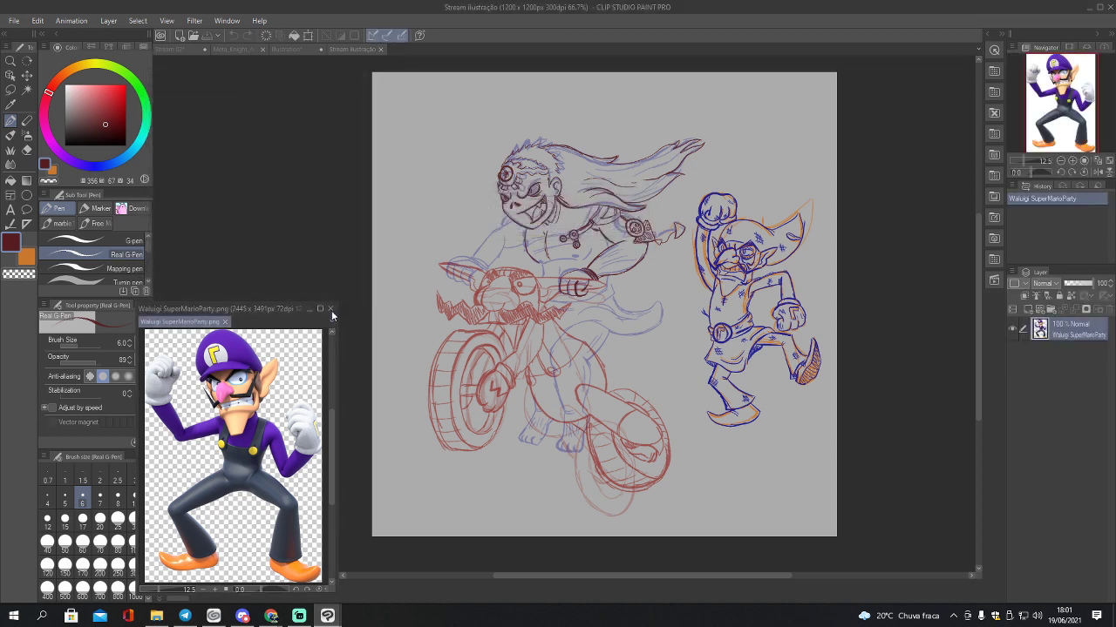
pyautogui.click(331, 309)
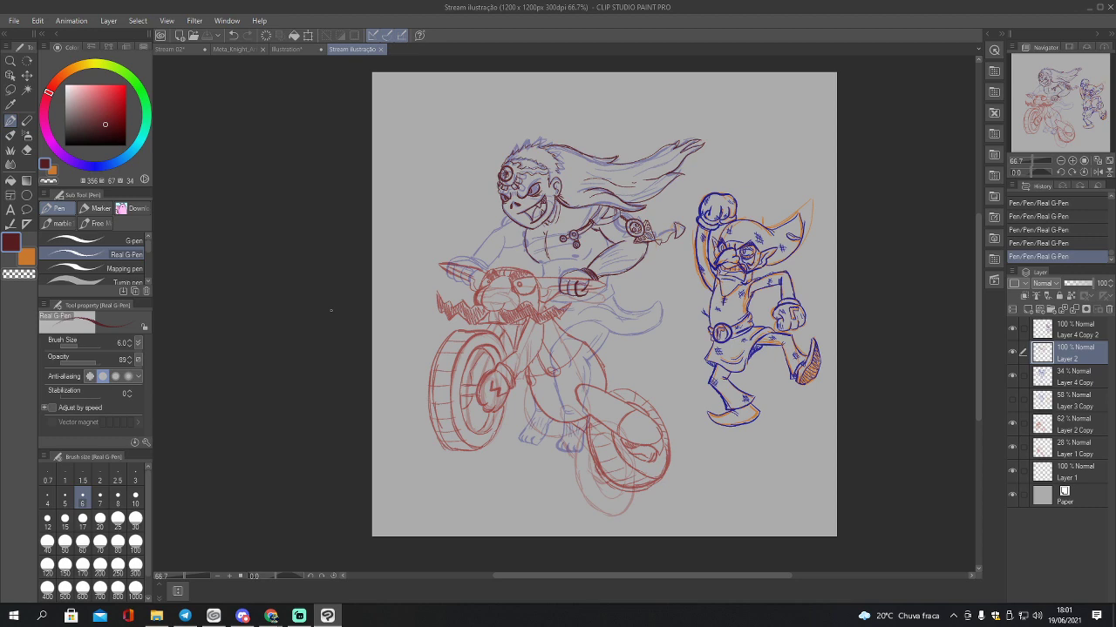
# Step: Clear the lasso selection in the Stream 02 sketch document, save it, and switch to Chrome
pyautogui.click(171, 49)
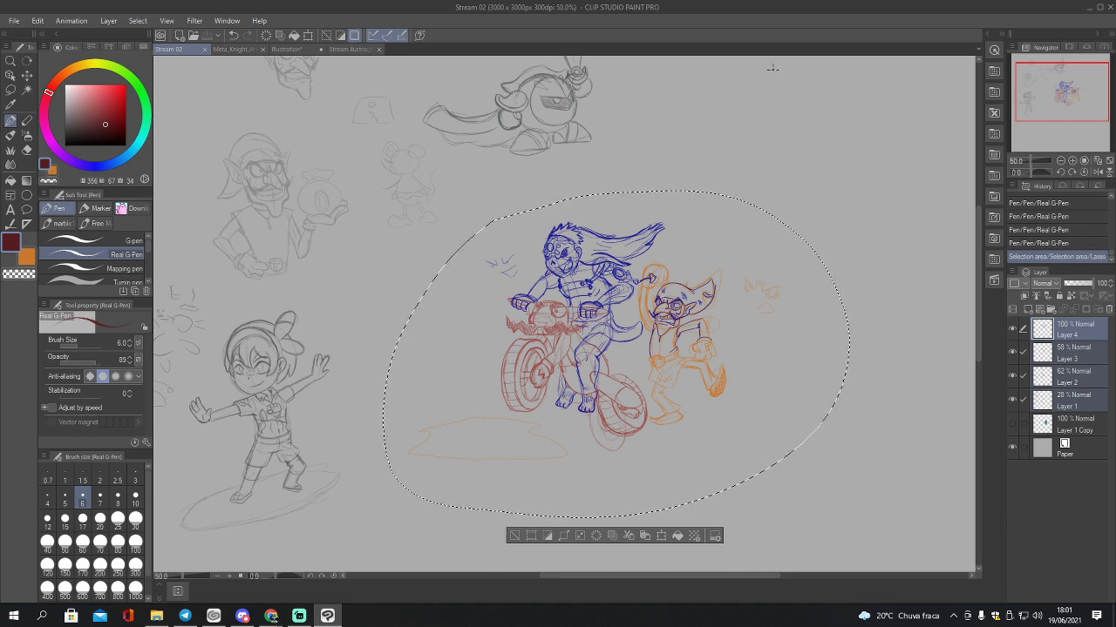
pyautogui.hotkey('ctrl', 'd')
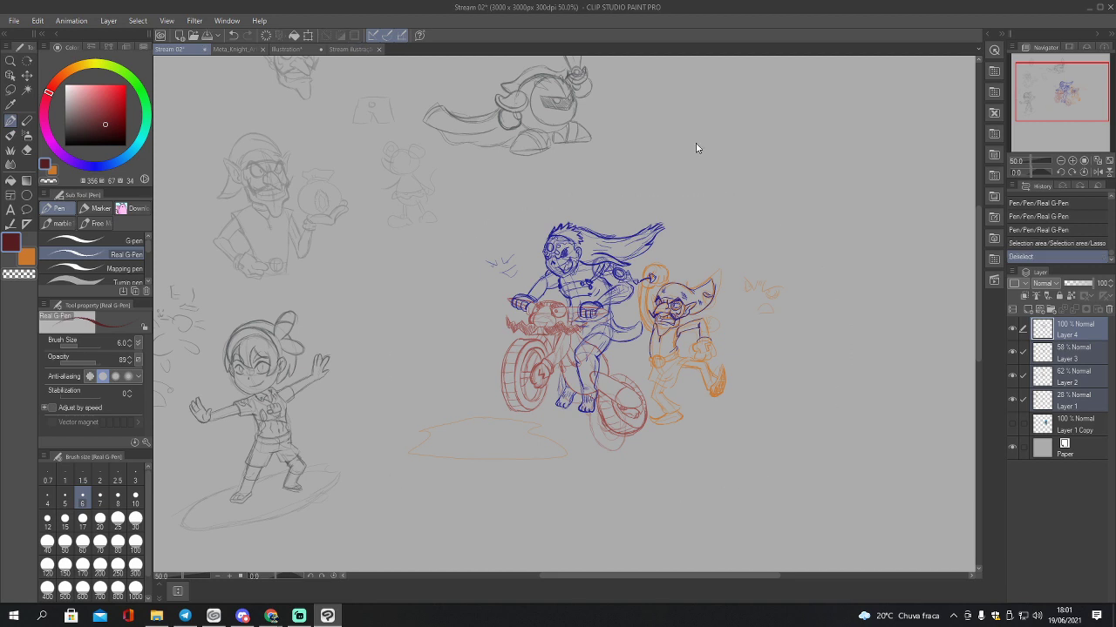
pyautogui.hotkey('ctrl', 's')
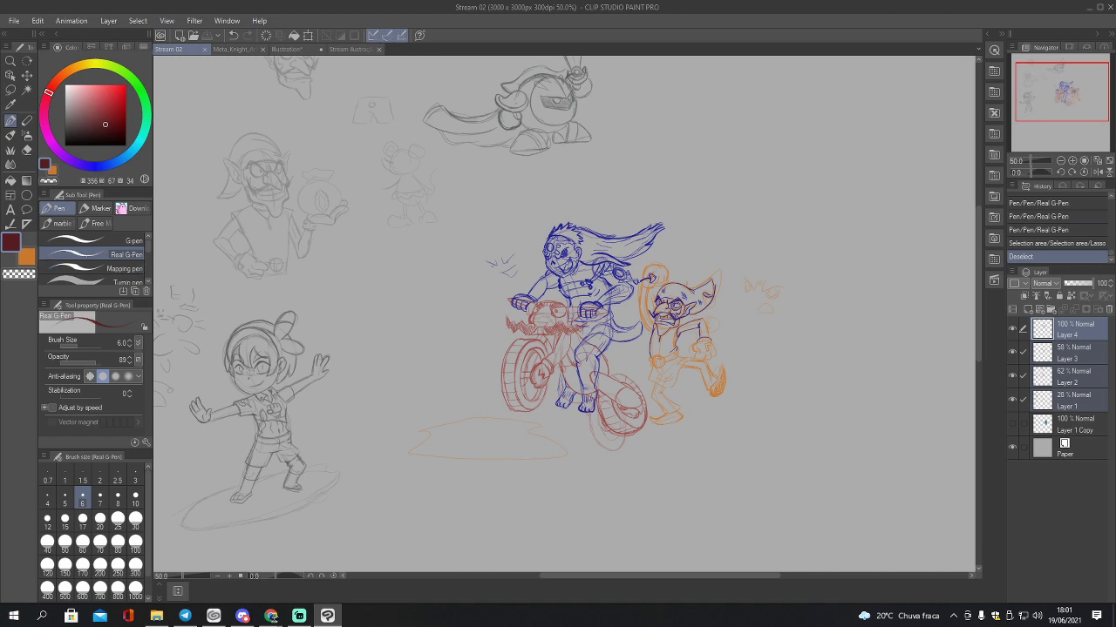
pyautogui.hotkey('alt', 'Tab')
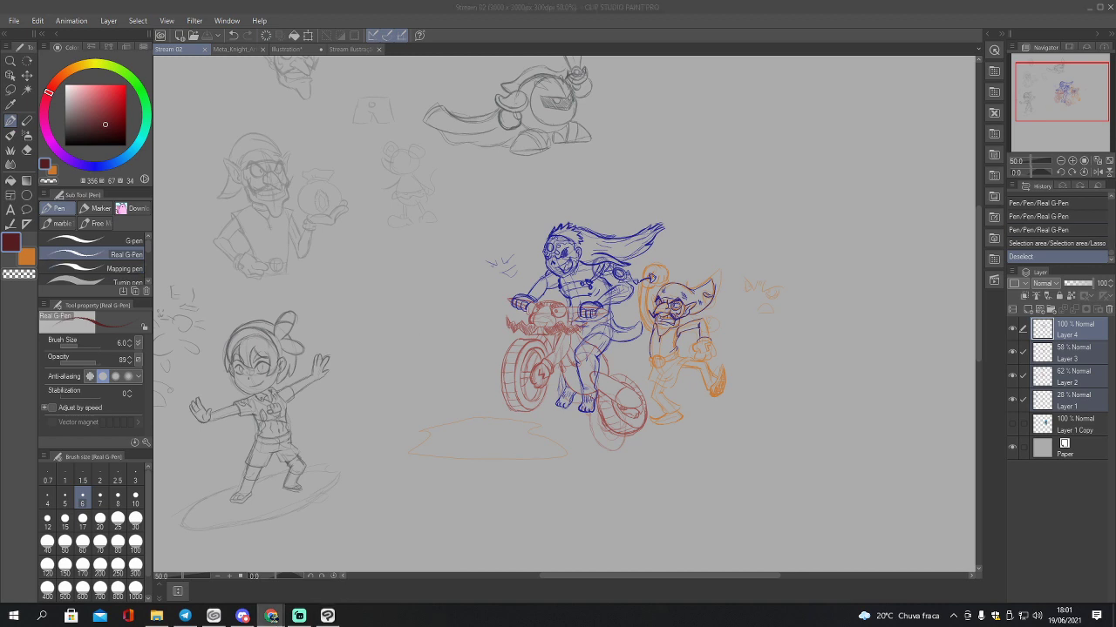